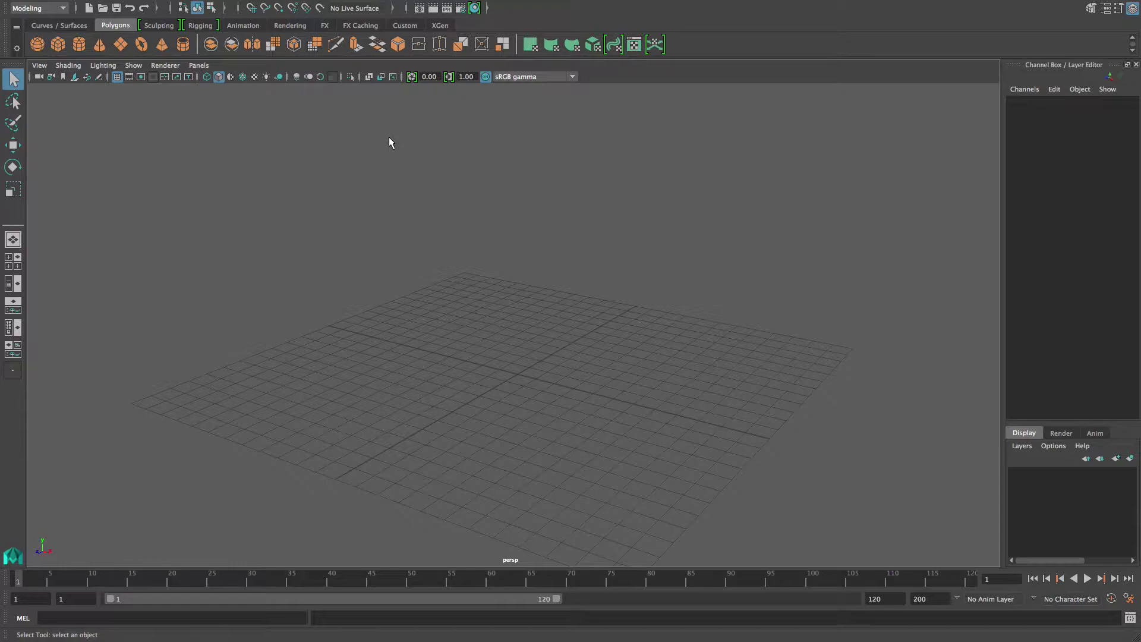
- Create a polygon cube at the origin
mouse_move(521, 0)
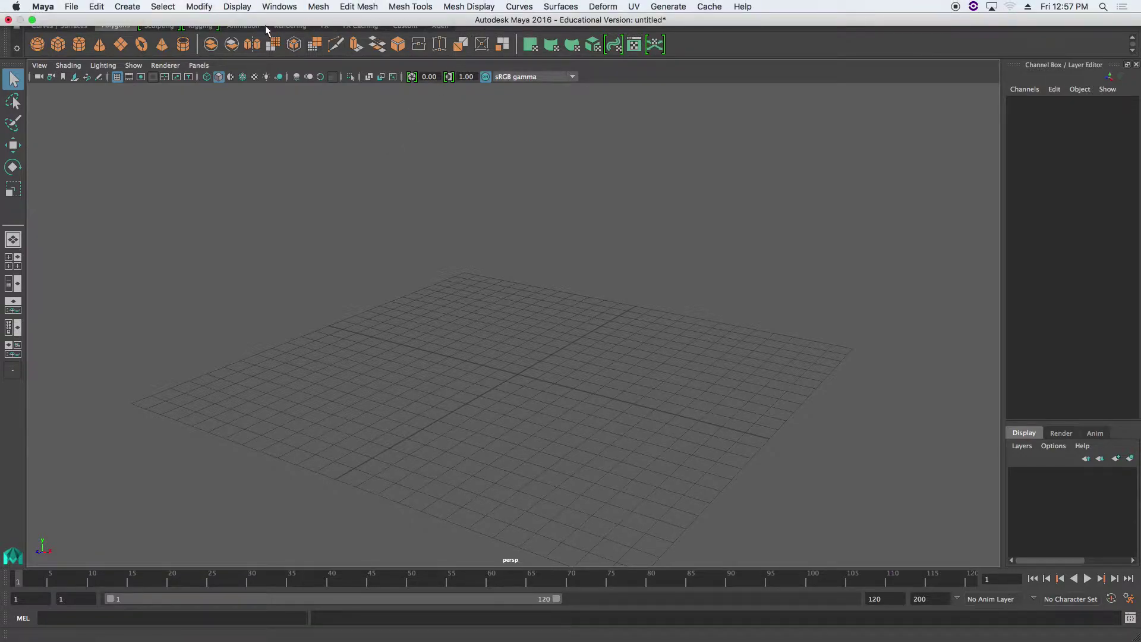
click(127, 6)
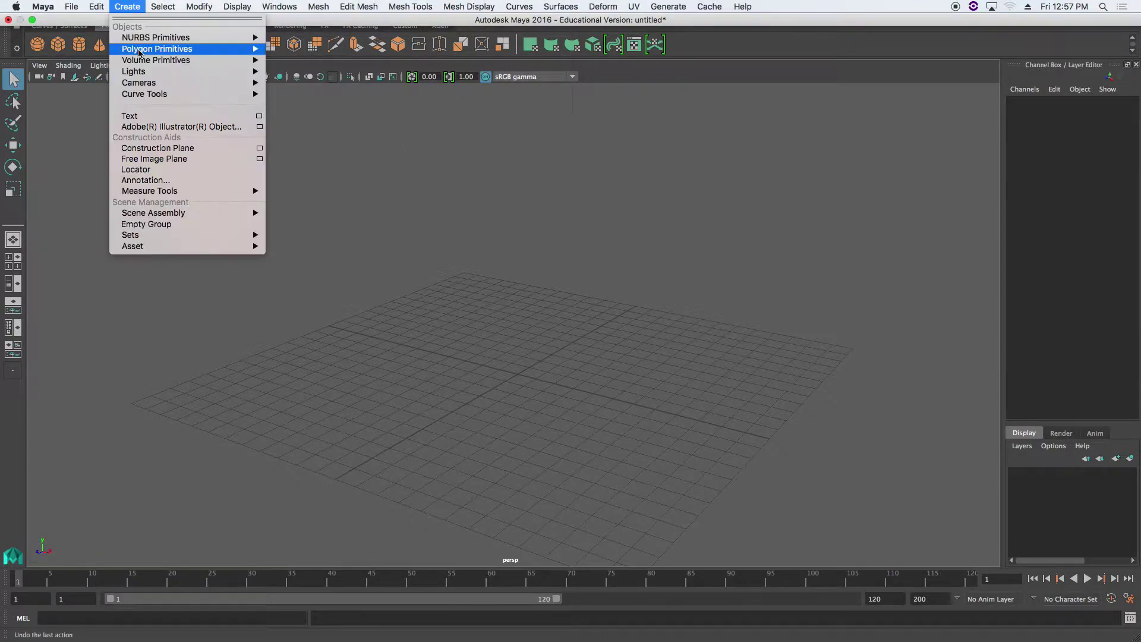
mouse_move(190, 48)
click(294, 69)
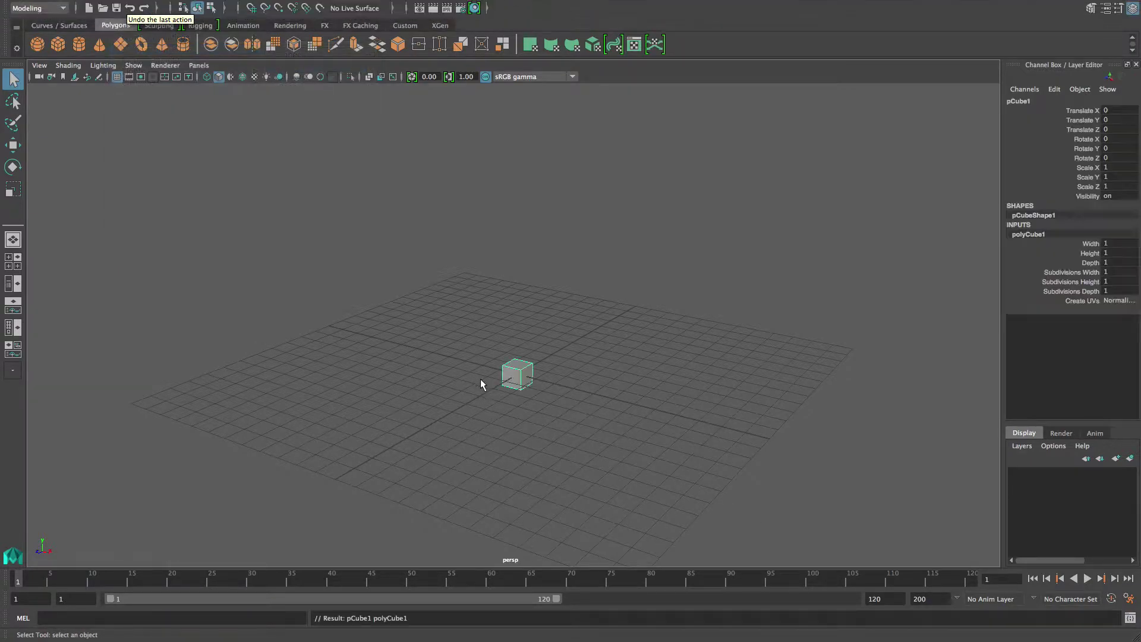
- Extrude the cube's top face upward about 0.32 and scale it inward to form sloping shoulders
alt+right_drag(526, 404, 575, 416)
alt+middle_drag(575, 416, 574, 360)
alt+right_drag(574, 359, 616, 387)
alt+middle_drag(616, 387, 601, 449)
alt+drag(600, 450, 497, 410)
alt+right_drag(497, 410, 559, 399)
alt+middle_drag(559, 399, 563, 364)
alt+right_drag(563, 363, 497, 359)
alt+drag(496, 358, 522, 334)
right_drag(517, 289, 532, 337)
click(532, 299)
drag(530, 259, 530, 236)
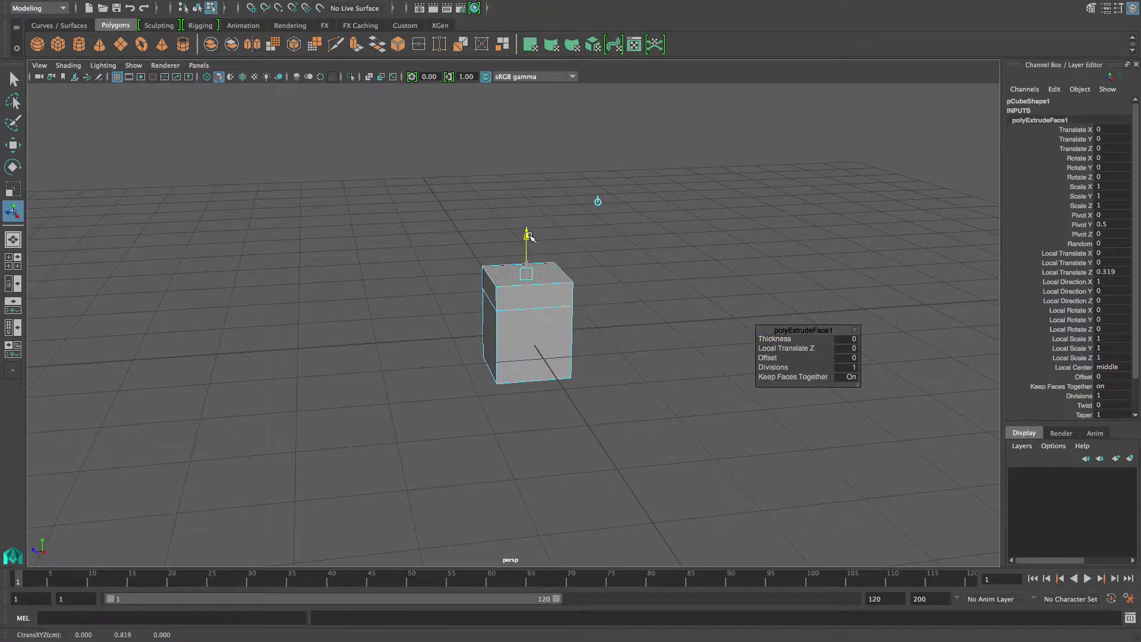
drag(574, 273, 536, 278)
key(ctrl+z)
- Extrude the narrowed top face up about 0.23 as a neck, and extrude it again about 0.15 while widening it front to back
alt+drag(545, 292, 458, 315)
alt+right_drag(594, 324, 675, 333)
alt+drag(552, 338, 578, 313)
alt+middle_drag(578, 314, 578, 427)
key(ctrl+e)
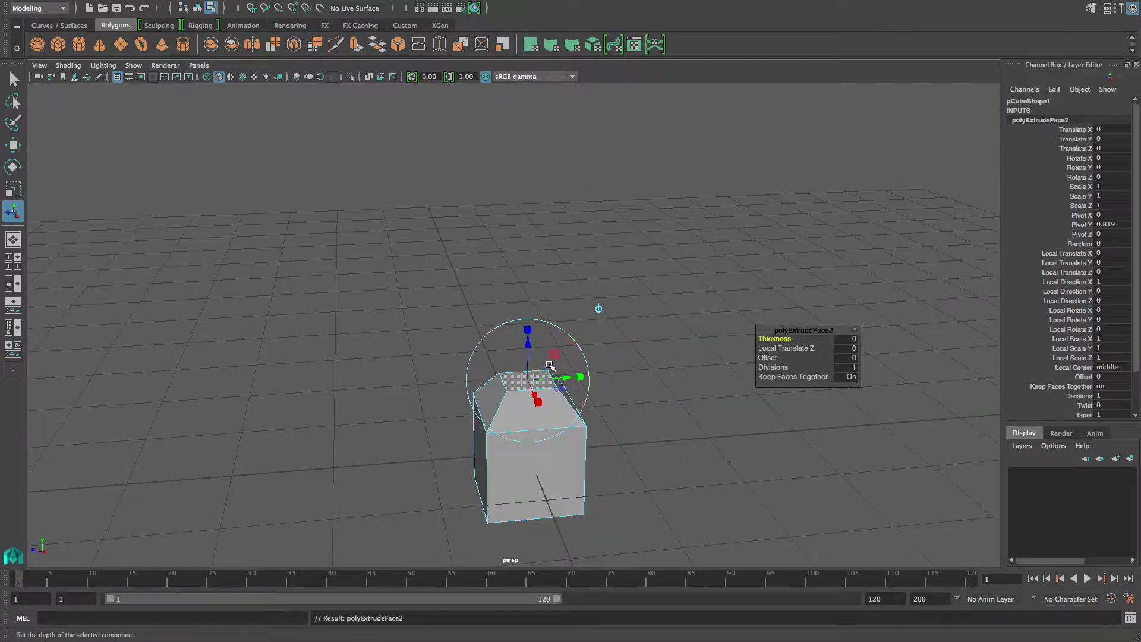
drag(528, 343, 530, 322)
alt+drag(656, 379, 528, 385)
alt+right_drag(527, 385, 580, 391)
mouse_move(581, 391)
alt+mouse_down()
mouse_move(612, 377)
mouse_move(583, 398)
alt+mouse_up()
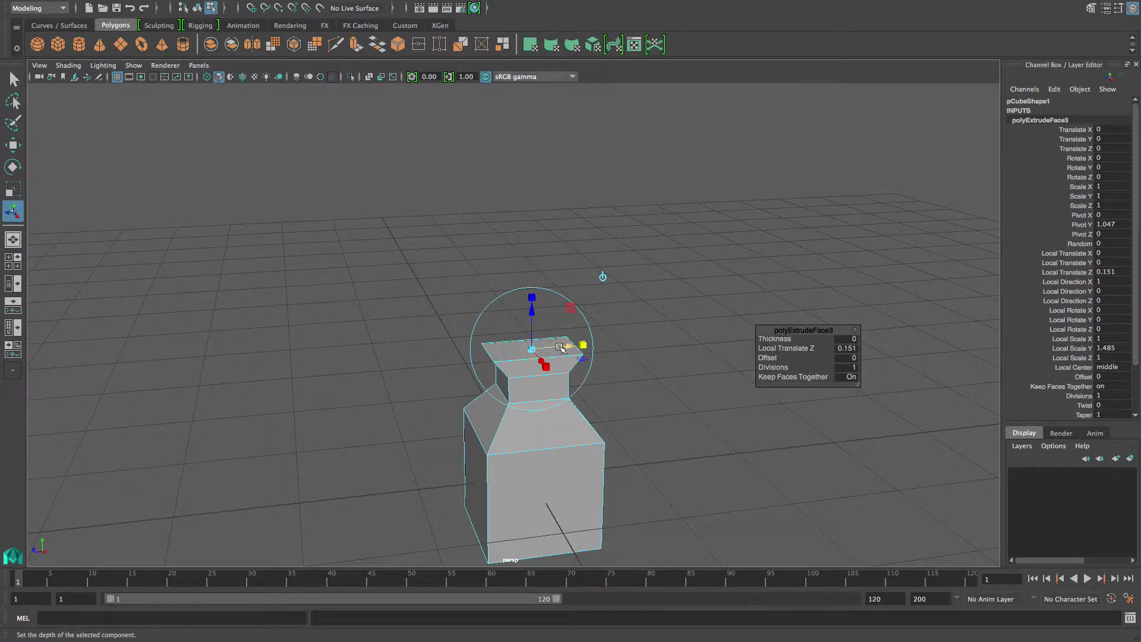
- Extrude the widened face above the neck upward about 0.67 to form the head
key(ctrl+e)
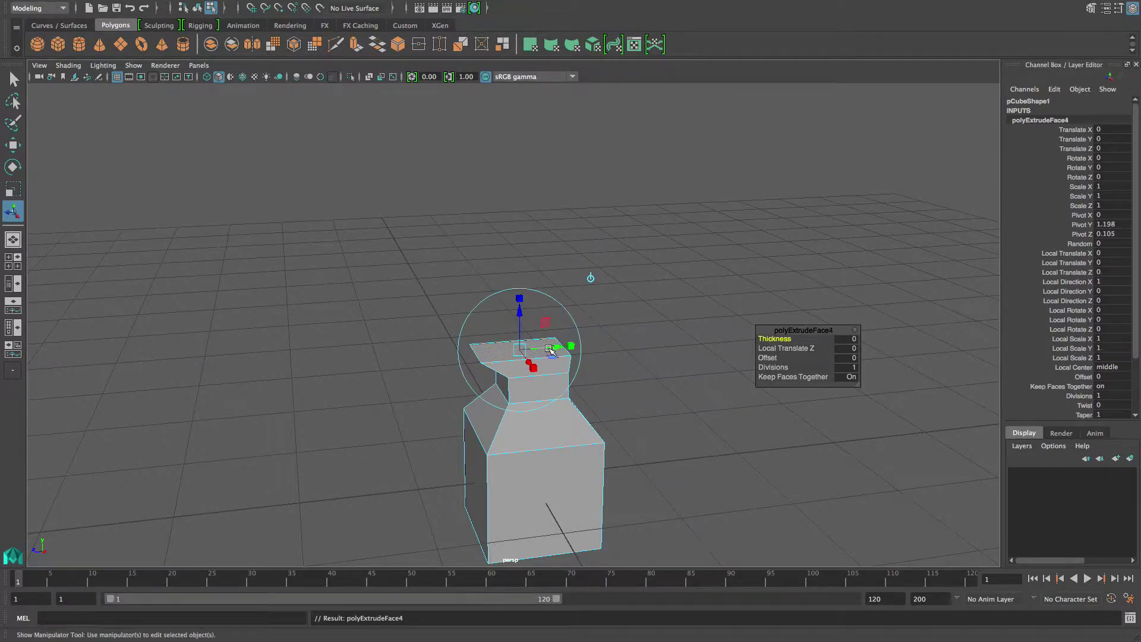
drag(520, 318, 521, 267)
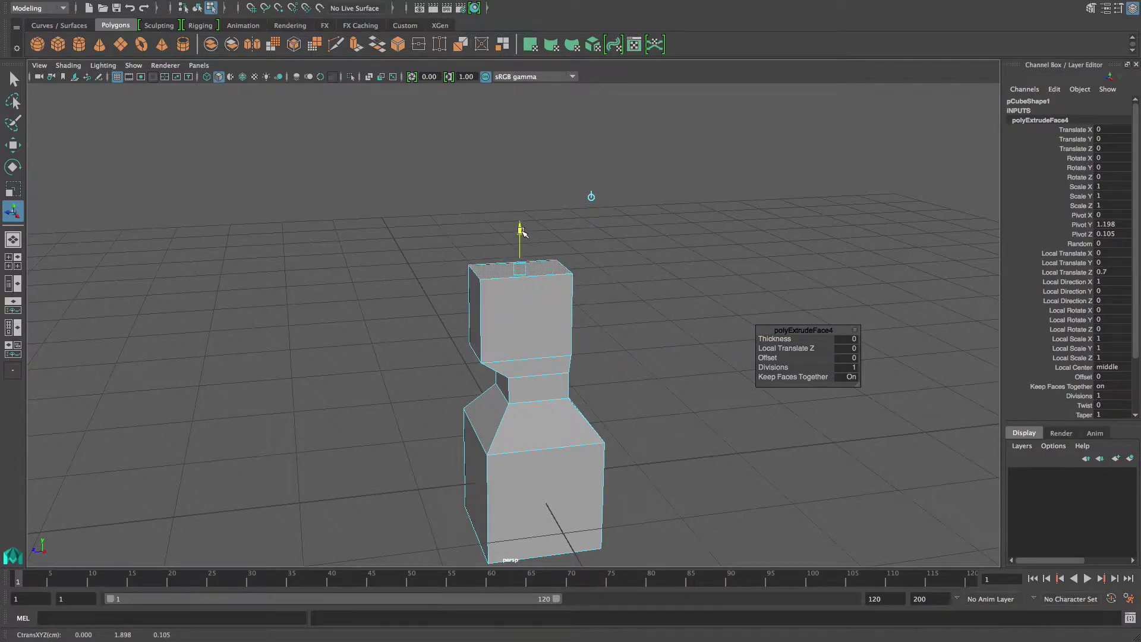
alt+drag(541, 380, 593, 349)
alt+middle_drag(662, 441, 661, 319)
alt+drag(512, 346, 446, 356)
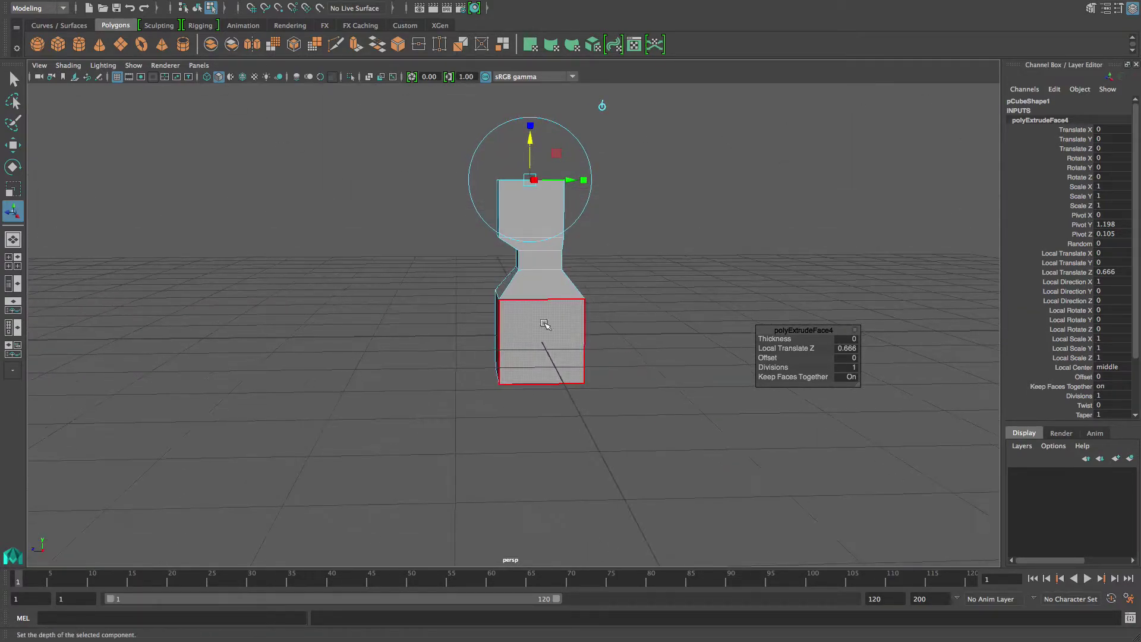
- Insert a horizontal edge loop around the middle of the torso with the Insert Edge Loop tool
right_drag(576, 288, 637, 271)
click(647, 302)
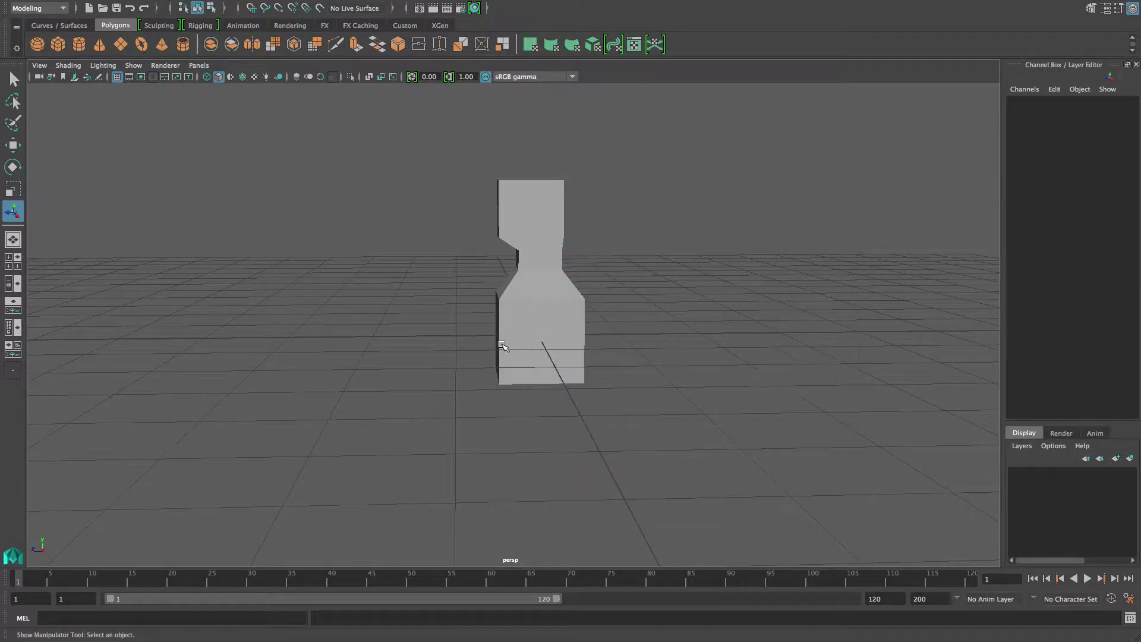
click(528, 325)
alt+drag(530, 325, 609, 355)
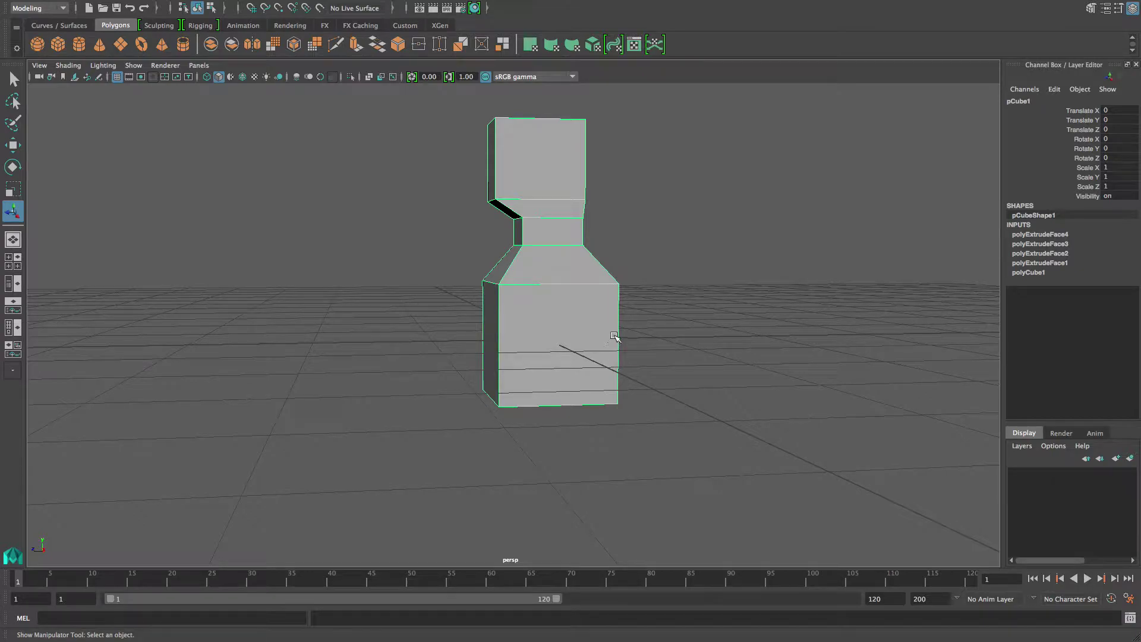
shift+right_click(615, 336)
click(522, 354)
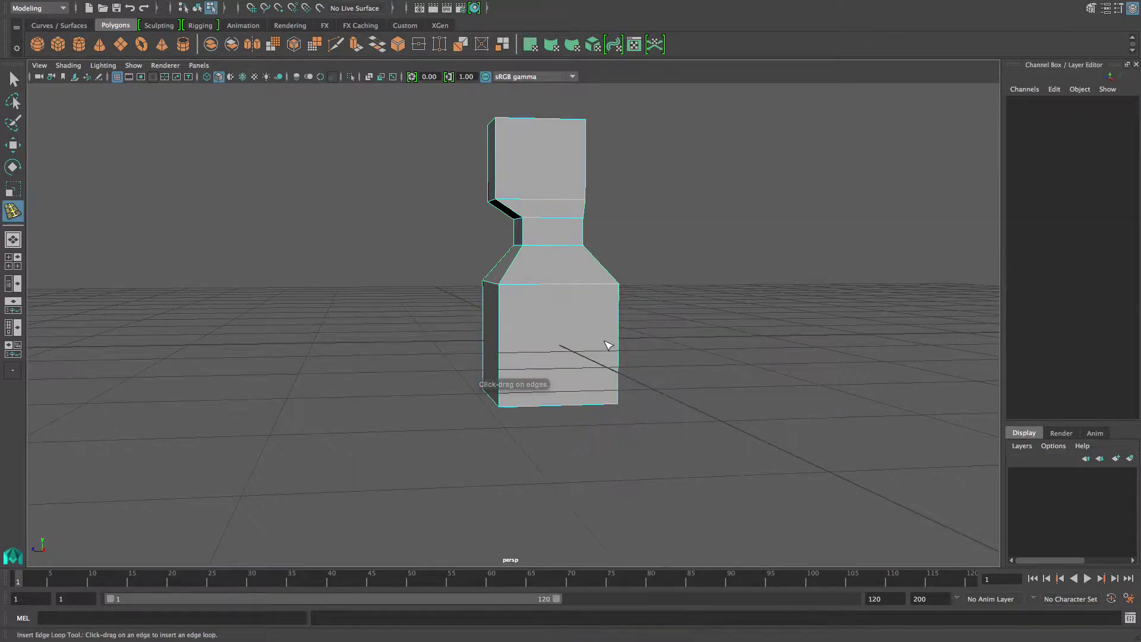
click(620, 347)
- Move the torso's middle edge loop forward about 0.13 and scale it inward to shape the waist
key(e)
key(r)
key(w)
drag(493, 344, 475, 344)
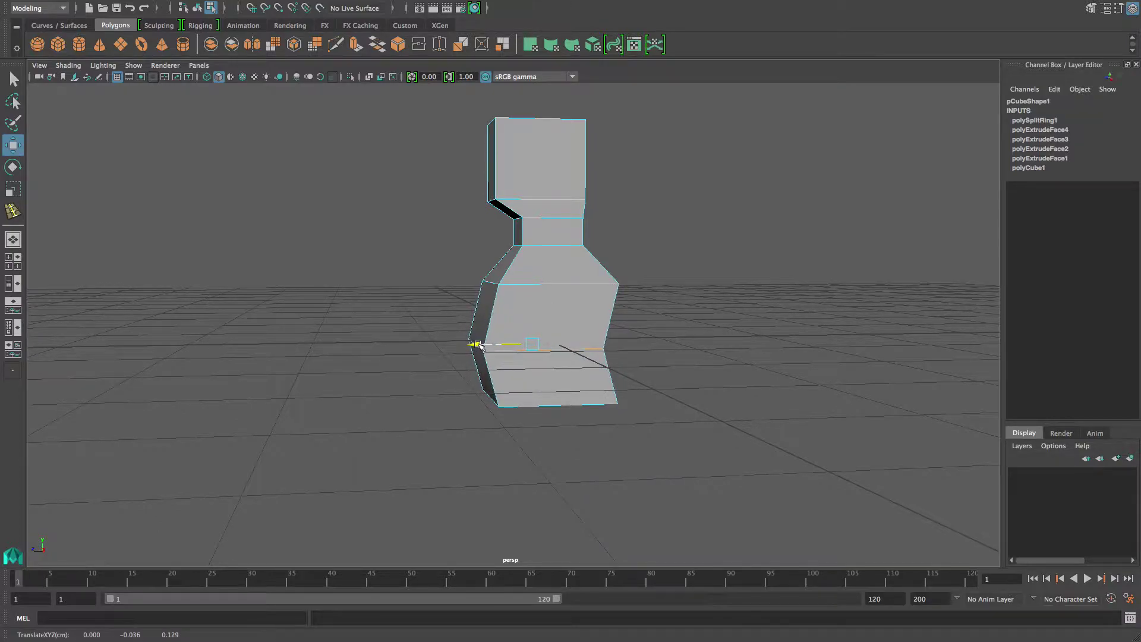
alt+drag(553, 408, 540, 389)
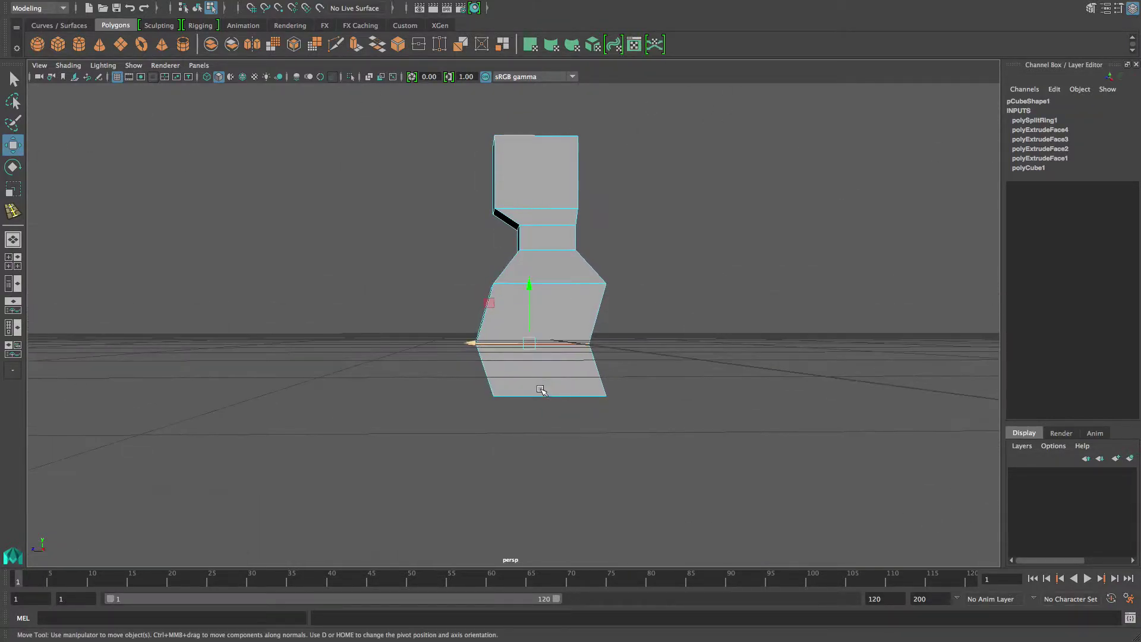
key(r)
drag(528, 345, 606, 402)
- Scale the vertices at the bottom of the torso inward to narrow the hips from front to back
right_click(523, 399)
right_drag(467, 298, 466, 288)
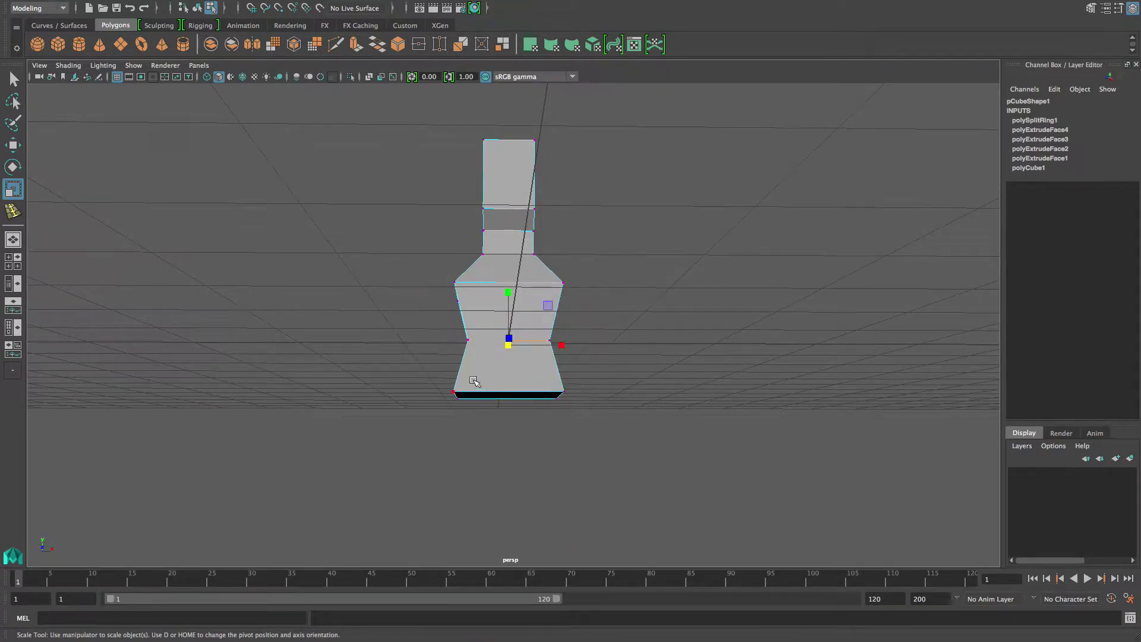
drag(600, 411, 600, 412)
alt+drag(592, 423, 541, 445)
alt+drag(521, 397, 498, 384)
alt+drag(497, 385, 446, 393)
alt+right_drag(445, 392, 534, 428)
alt+drag(556, 505, 555, 463)
- Extrude the torso's bottom face downward 0.25 and narrow its width to a local scale X of about 0.3
right_click(536, 453)
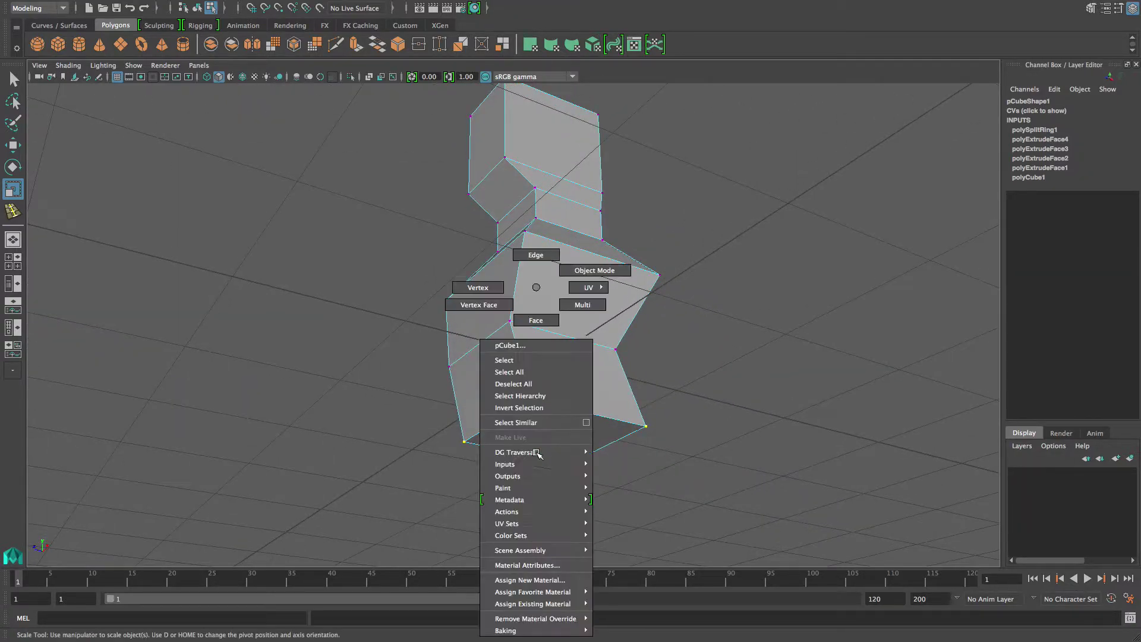
right_drag(537, 307, 536, 309)
click(550, 427)
mouse_move(550, 413)
alt+mouse_down()
mouse_move(563, 429)
mouse_move(538, 416)
alt+mouse_up()
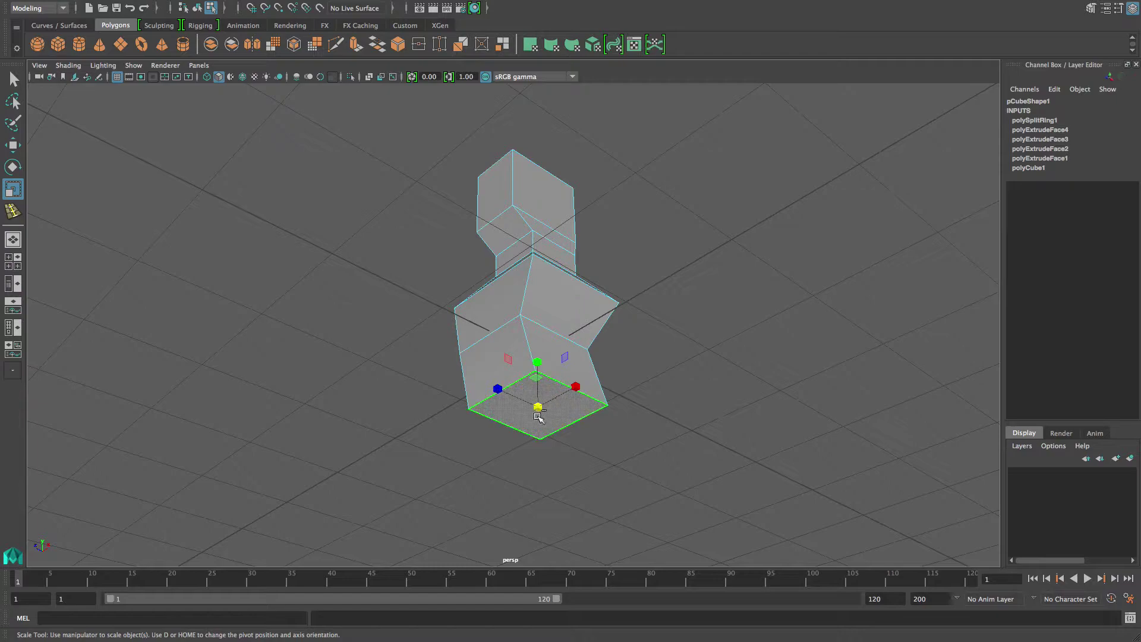
right_click(538, 420)
shift+right_drag(537, 398, 540, 431)
key(ctrl+F9)
alt+drag(580, 426, 568, 471)
key(ctrl+z)
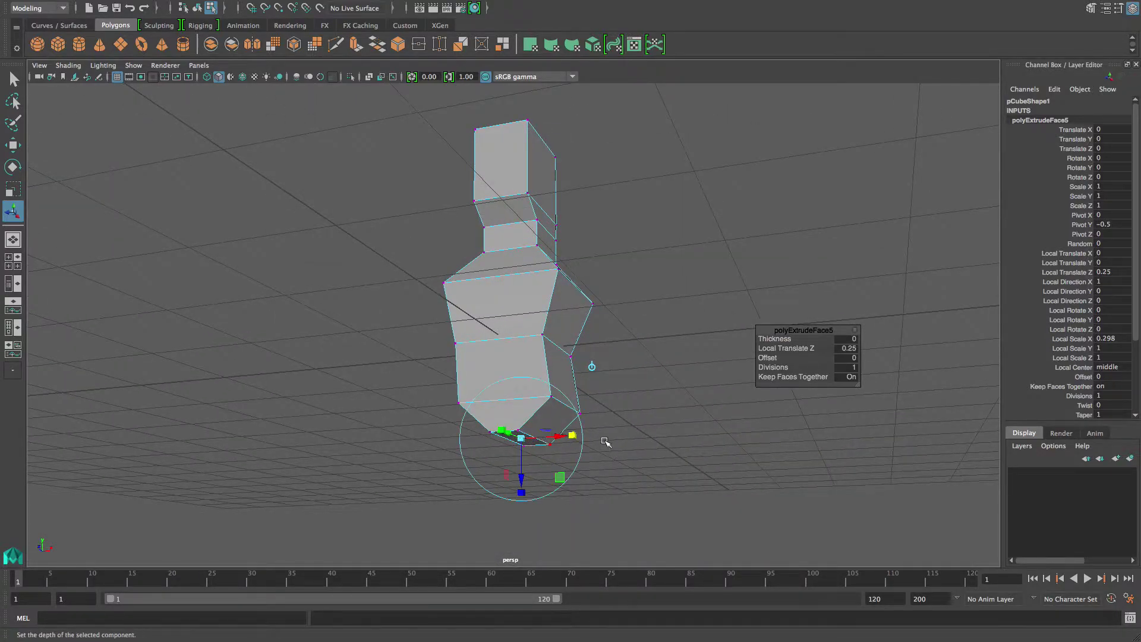
- Examine the new pelvis extrusion from below and around its sides
alt+drag(605, 441, 552, 472)
click(478, 422)
mouse_move(477, 423)
alt+middle_down()
mouse_move(514, 382)
mouse_move(523, 342)
alt+middle_up()
alt+drag(523, 342, 467, 352)
right_drag(692, 397, 600, 369)
alt+drag(601, 371, 624, 388)
alt+right_drag(624, 388, 547, 390)
alt+drag(547, 390, 570, 434)
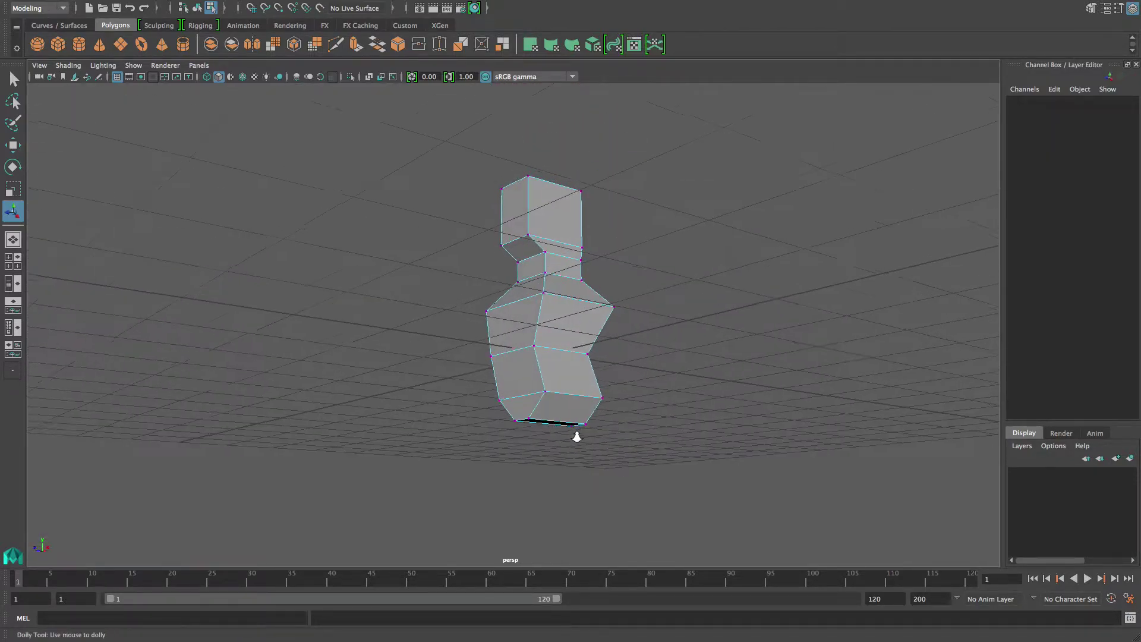
alt+right_drag(571, 434, 597, 423)
alt+middle_drag(597, 423, 596, 392)
alt+drag(595, 392, 616, 344)
mouse_move(545, 371)
alt+mouse_down()
mouse_move(618, 339)
mouse_move(599, 366)
mouse_move(504, 410)
mouse_move(568, 371)
alt+mouse_up()
alt+drag(633, 345, 592, 392)
alt+right_drag(592, 392, 640, 376)
- Extrude the two slanted faces beneath the hips straight down about 1.03 to form the upper legs
right_click(553, 370)
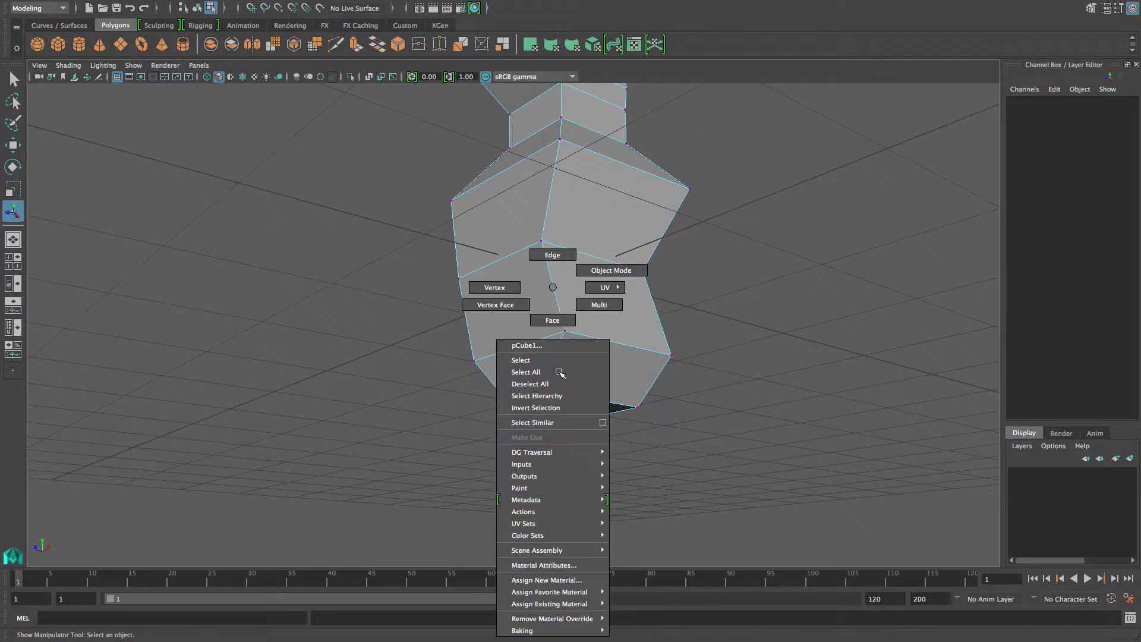
right_drag(550, 318, 552, 321)
click(594, 360)
alt+drag(555, 391, 606, 374)
alt+right_drag(501, 411, 492, 372)
alt+drag(492, 372, 533, 382)
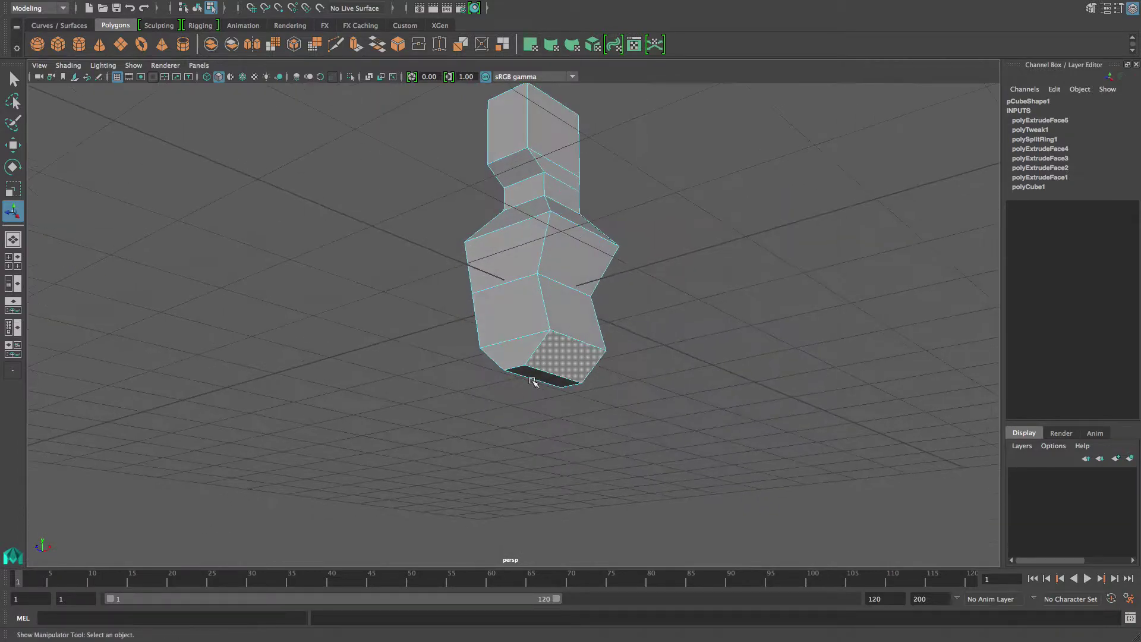
shift+right_click(567, 359)
shift+right_drag(565, 393, 565, 395)
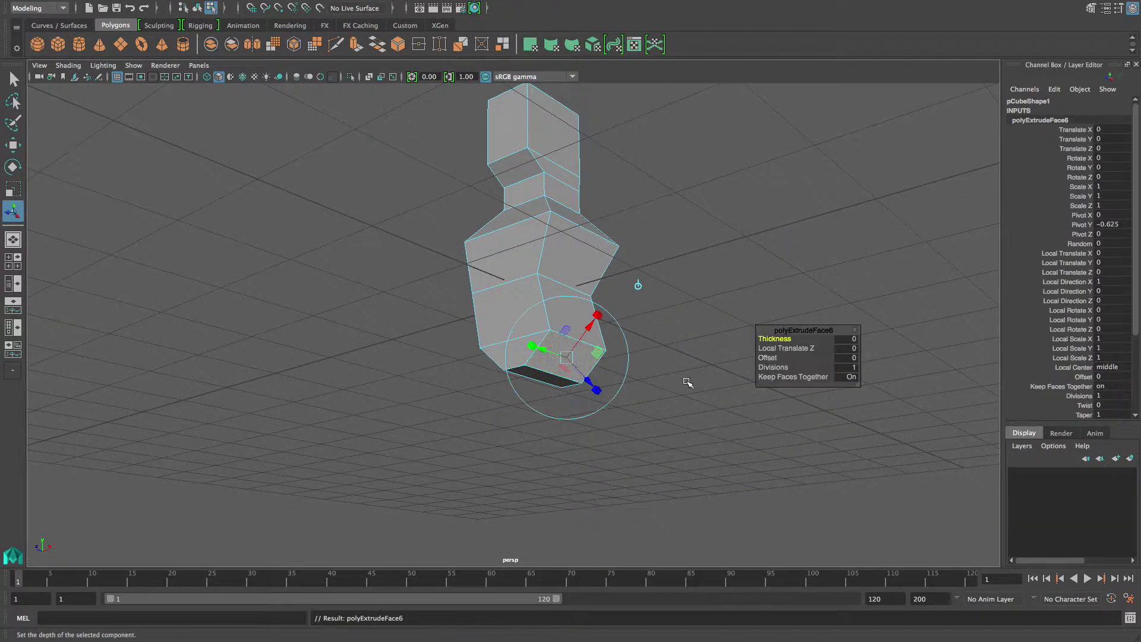
alt+drag(523, 330, 520, 370)
alt+right_drag(607, 322, 535, 279)
alt+drag(535, 279, 517, 310)
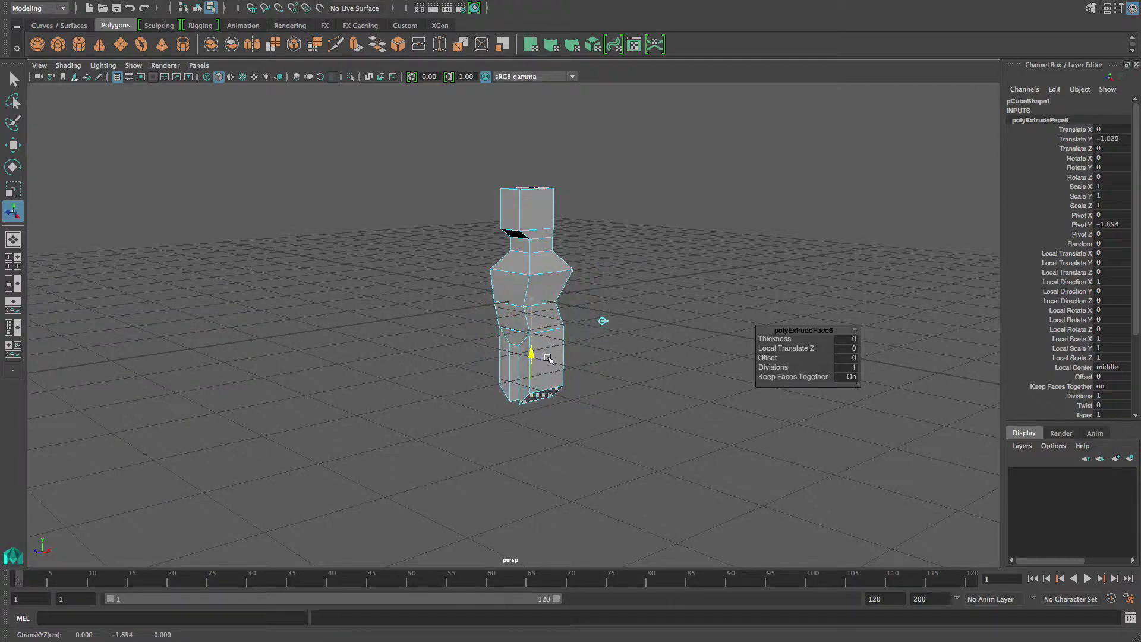
- Flatten the lower ends of both upper legs and narrow them from front to back at the knees
key(r)
drag(533, 344, 494, 436)
drag(486, 398, 510, 397)
alt+drag(493, 410, 415, 412)
key(w)
- Extrude the knee faces downward about 1.62 as lower legs and shift their ends back about 0.18
scroll(600, 427, up, 2)
alt+drag(601, 427, 534, 423)
key(ctrl+e)
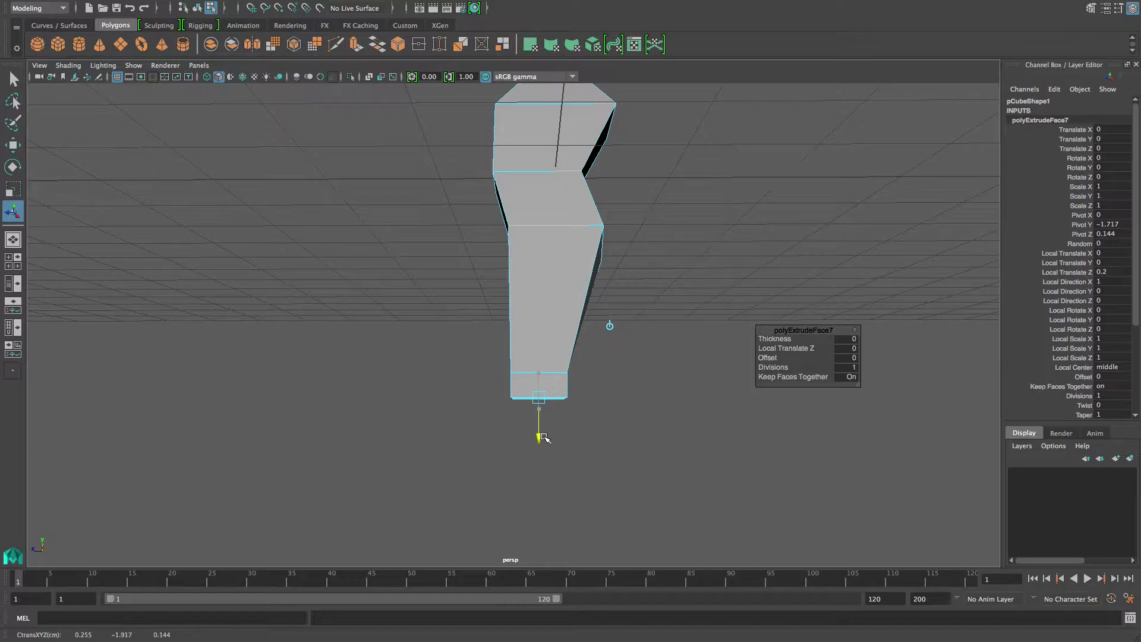
drag(544, 436, 607, 539)
scroll(555, 464, down, 3)
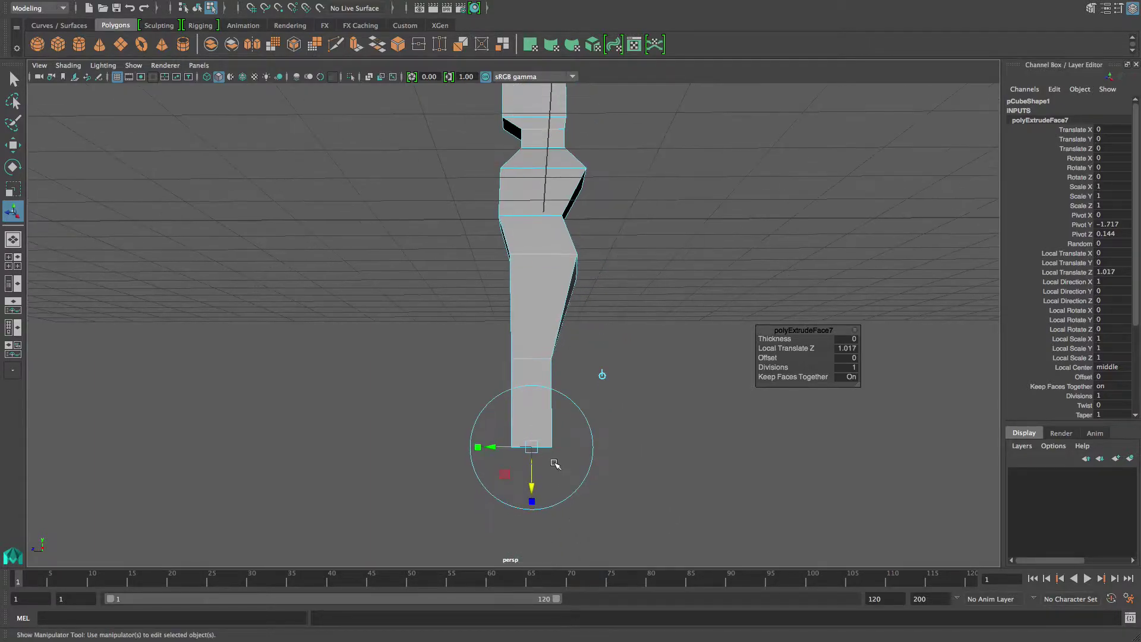
alt+drag(555, 463, 560, 494)
mouse_move(507, 441)
mouse_down()
mouse_move(519, 441)
mouse_move(505, 435)
mouse_up()
key(ctrl+z)
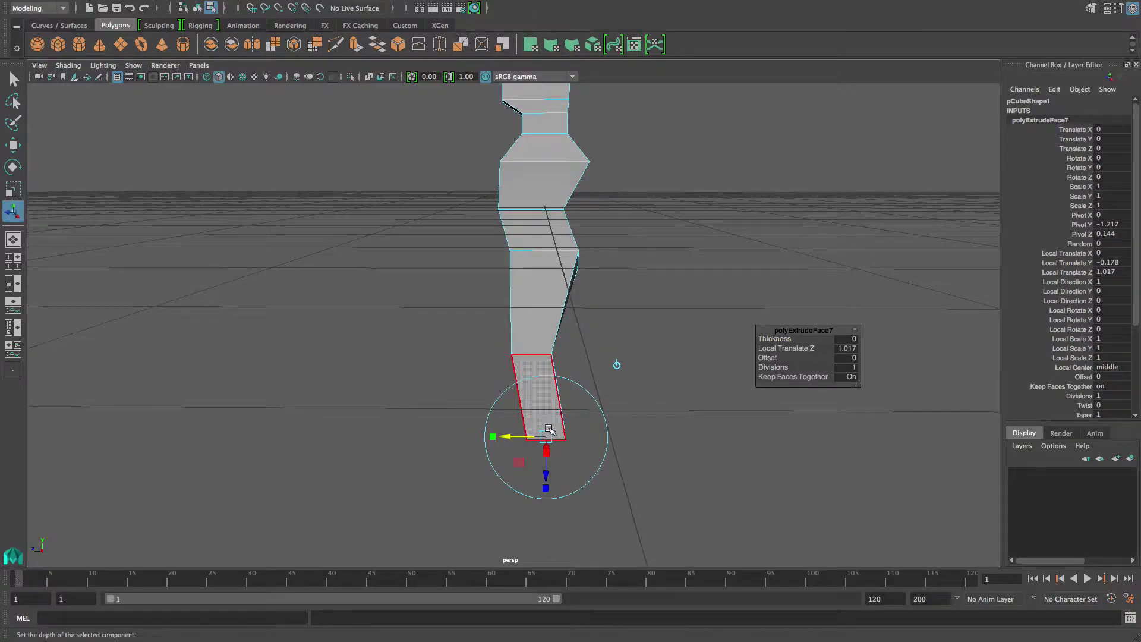
drag(559, 520, 560, 528)
- Extrude the bottom faces of both lower legs downward about 0.2 to form ankle blocks
alt+drag(590, 472, 740, 431)
alt+right_drag(703, 470, 570, 470)
alt+drag(571, 469, 436, 431)
alt+right_drag(435, 430, 594, 464)
alt+middle_drag(593, 463, 540, 413)
alt+drag(540, 413, 410, 484)
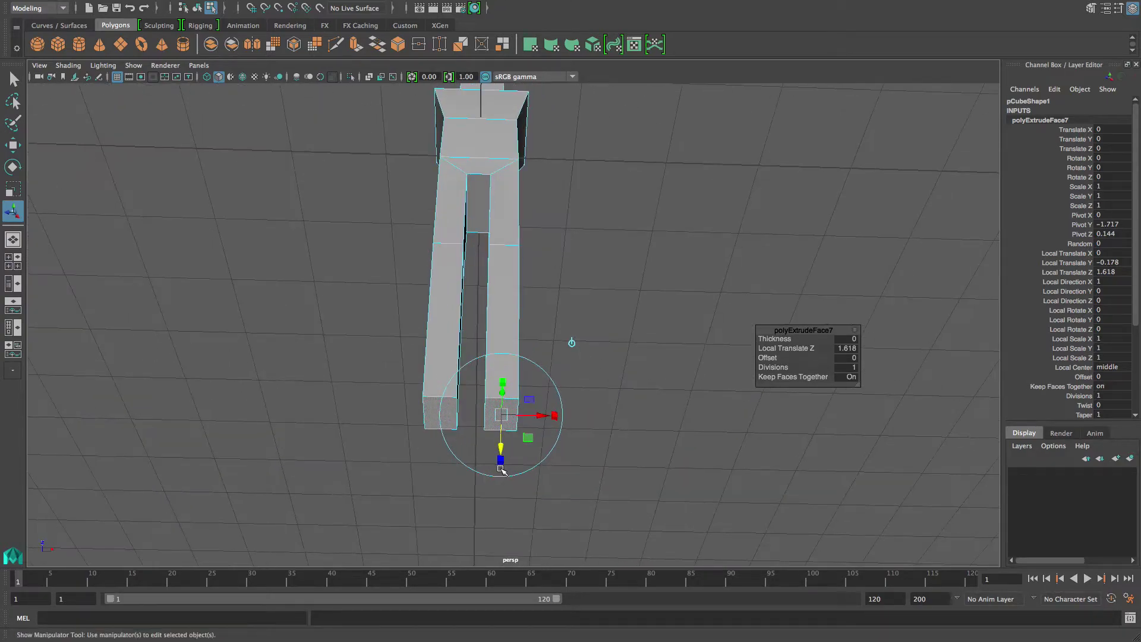
alt+middle_drag(410, 485, 532, 430)
alt+drag(532, 430, 511, 444)
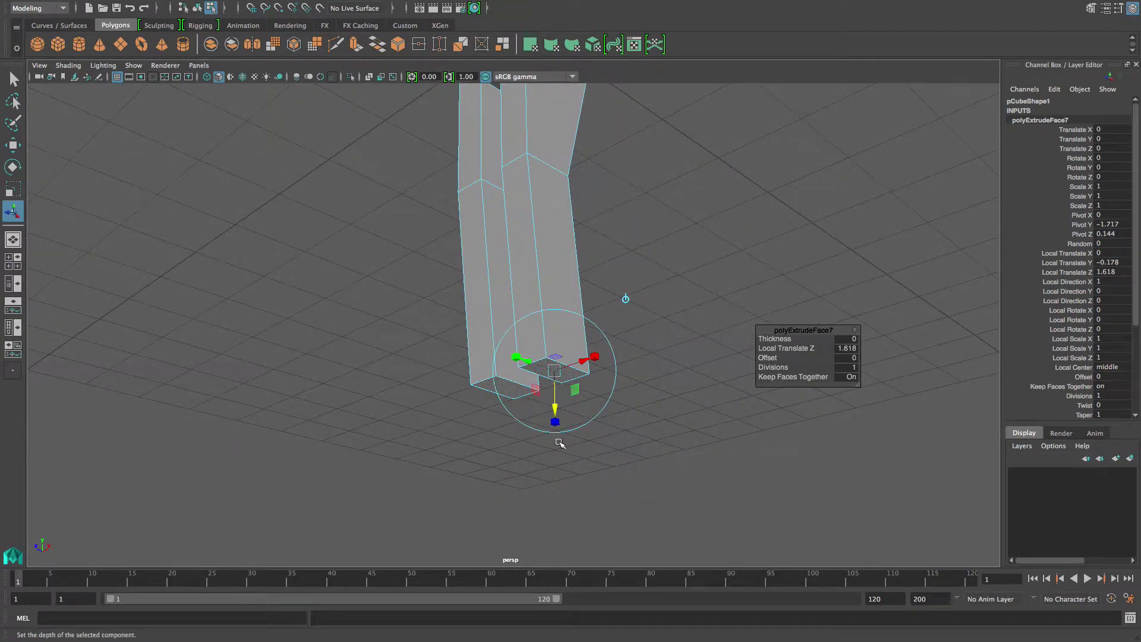
key(ctrl+e)
drag(556, 405, 580, 457)
- Extrude the front faces of both ankle blocks forward about 0.61 to form the feet
alt+right_drag(579, 458, 611, 458)
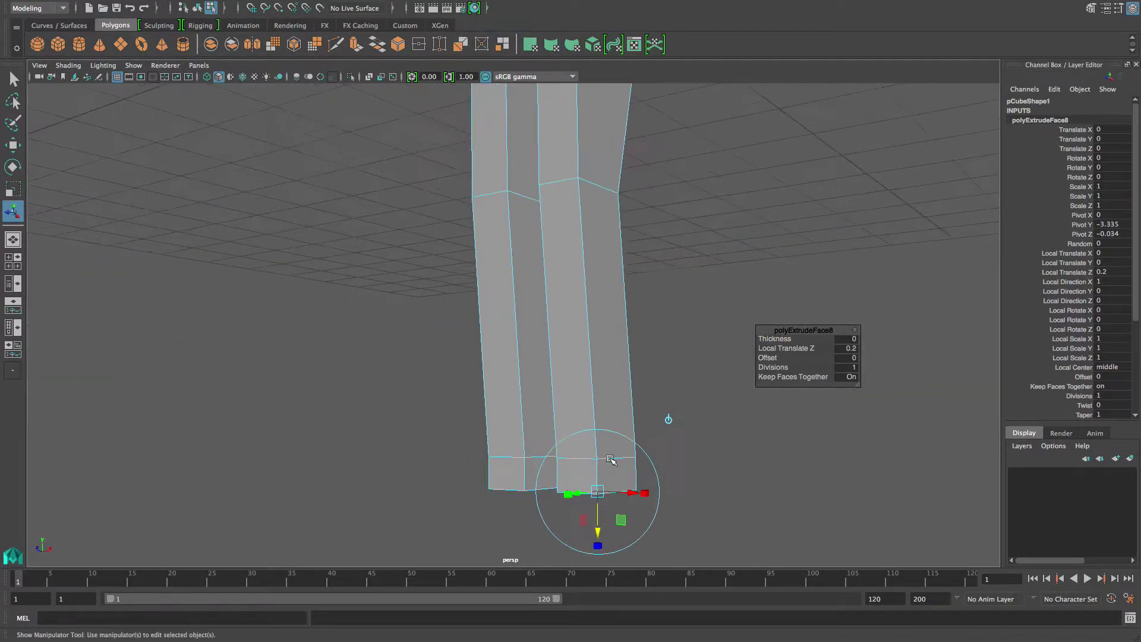
click(510, 475)
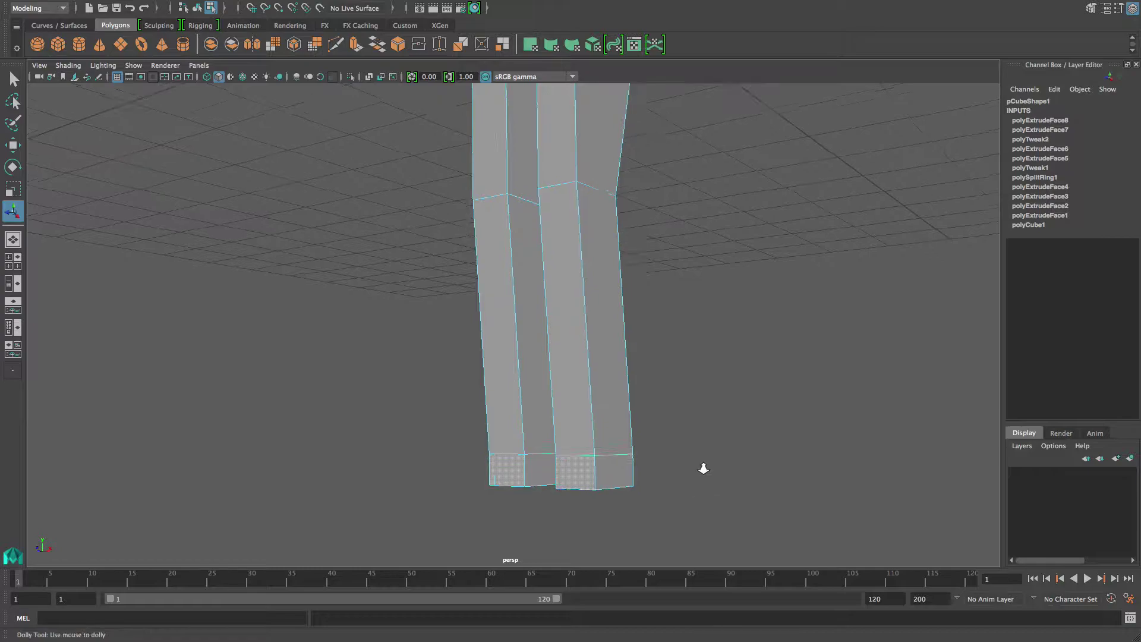
alt+drag(711, 470, 525, 487)
key(ctrl+e)
drag(444, 490, 381, 509)
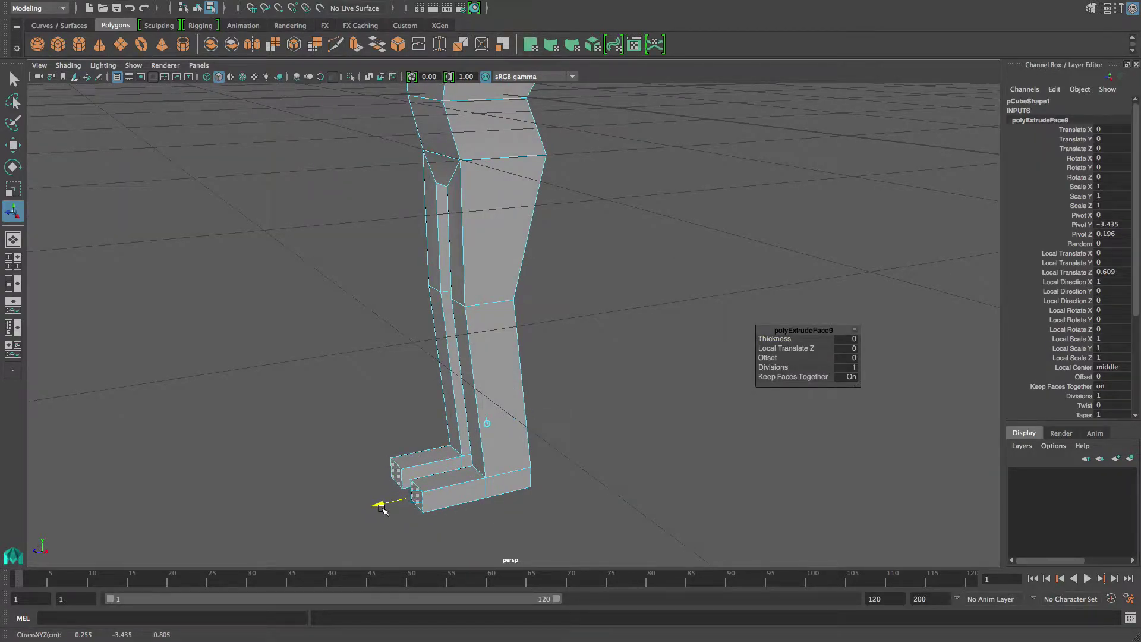
- Extrude the upper side faces of the torso outward about 0.39 on both sides to start the arms
scroll(466, 369, down, 5)
alt+middle_drag(466, 369, 507, 466)
alt+drag(511, 398, 565, 390)
alt+middle_drag(565, 390, 542, 465)
alt+drag(542, 465, 530, 434)
alt+middle_drag(534, 374, 484, 521)
alt+drag(484, 520, 523, 514)
click(559, 443)
alt+drag(523, 465, 549, 469)
click(589, 444)
shift+right_drag(509, 397, 511, 433)
alt+drag(581, 456, 563, 440)
alt+middle_drag(563, 441, 553, 408)
alt+drag(553, 408, 524, 432)
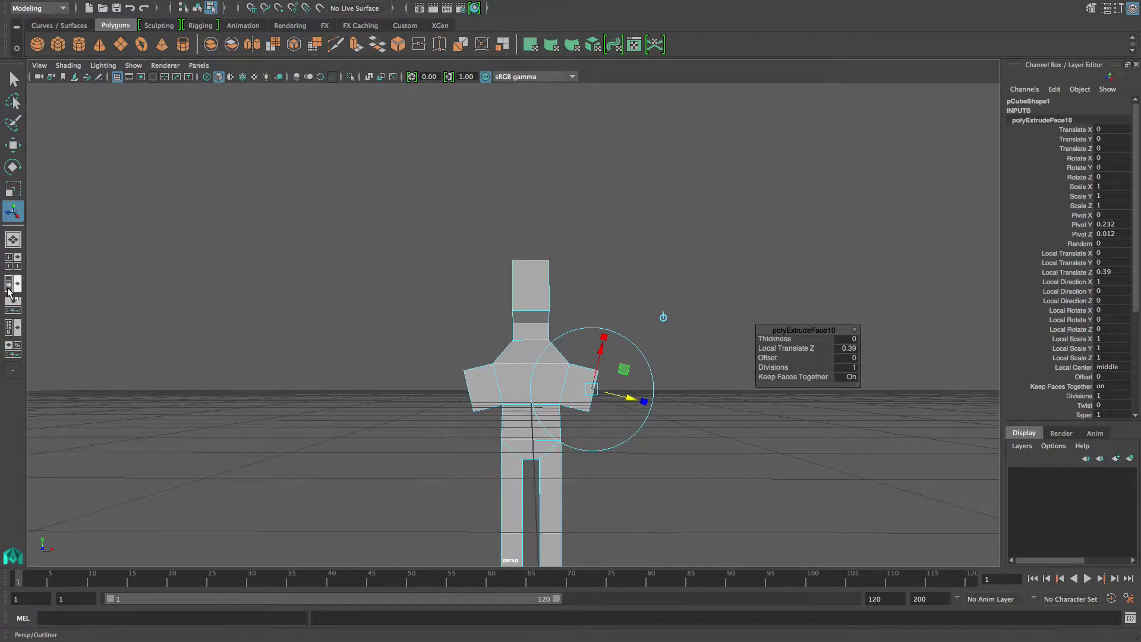
- Show the figure in the four-view layout and switch to vertex selection in the front view
click(13, 262)
alt+right_drag(289, 452, 400, 490)
alt+middle_drag(386, 469, 395, 430)
alt+right_drag(333, 410, 361, 402)
alt+middle_drag(361, 402, 358, 502)
right_click(236, 447)
right_drag(236, 447, 265, 438)
alt+middle_drag(242, 449, 227, 411)
alt+right_drag(227, 411, 298, 444)
alt+middle_drag(298, 443, 300, 487)
- Raise the top vertices of the shoulders and upper arms in the front view to level the shoulders
click(453, 413)
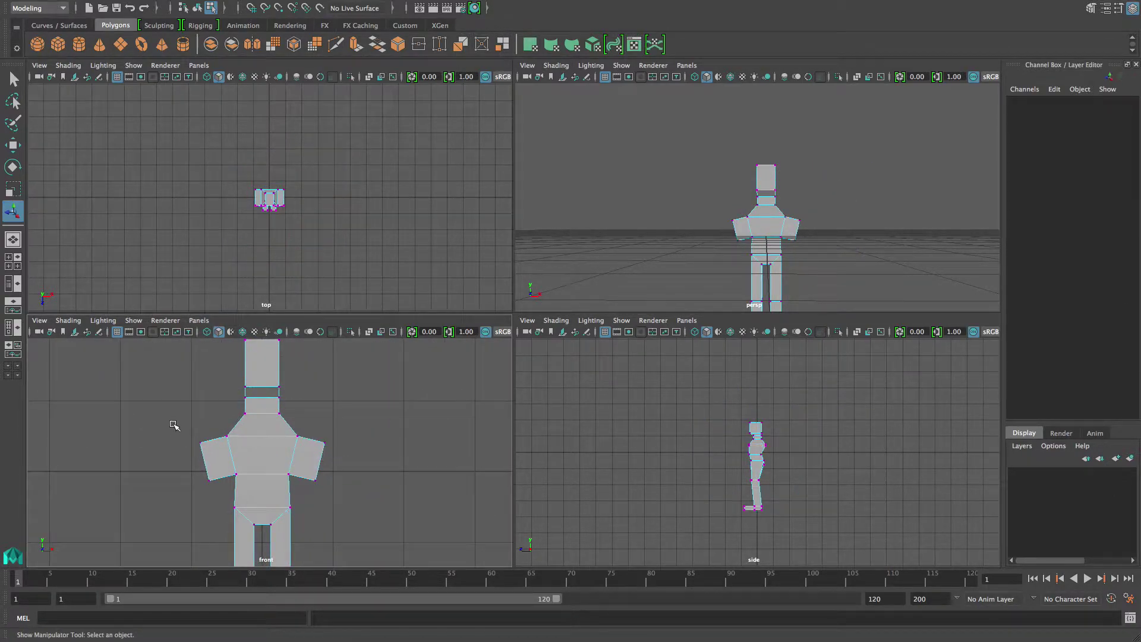
drag(352, 455, 353, 454)
key(w)
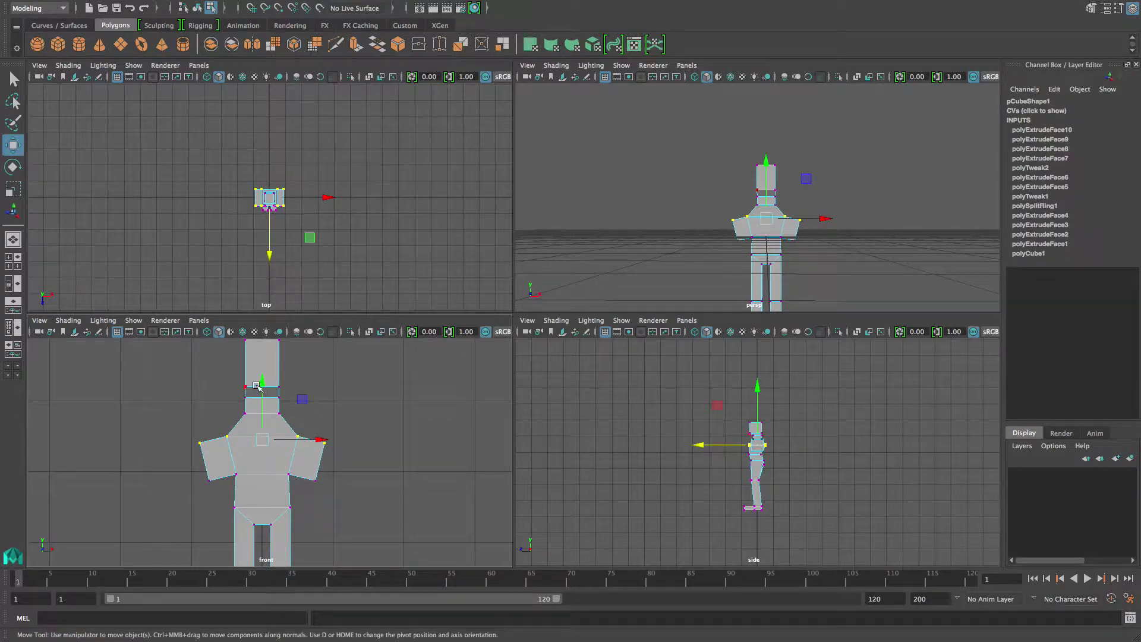
drag(258, 387, 261, 367)
click(292, 406)
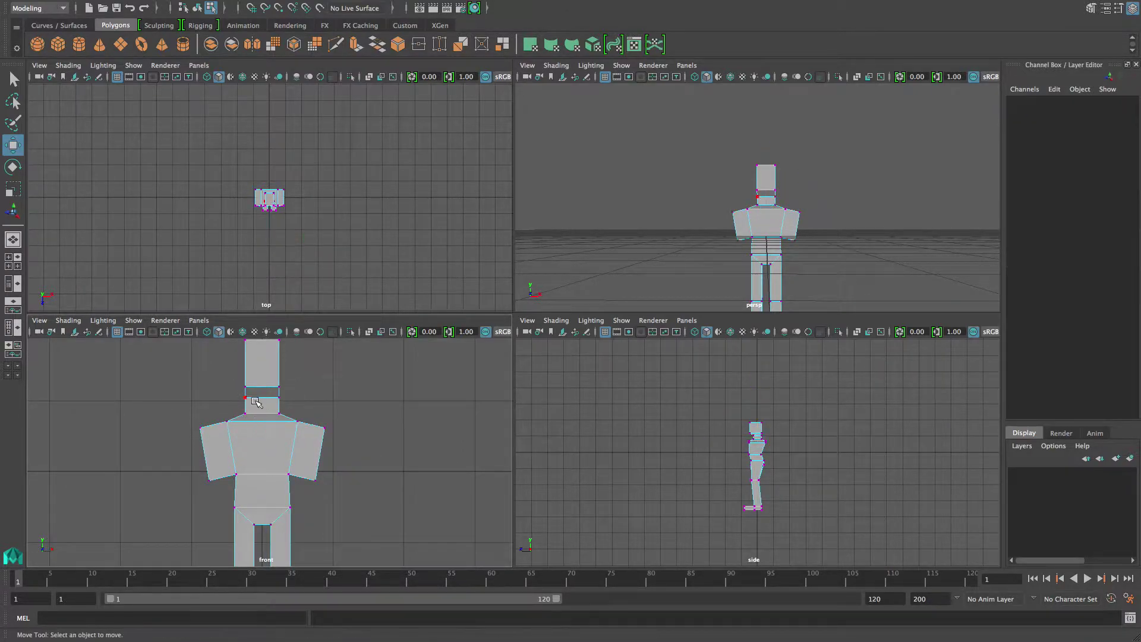
- Scale the vertices at the top of the neck inward in the front view to narrow it
drag(295, 404, 300, 401)
key(r)
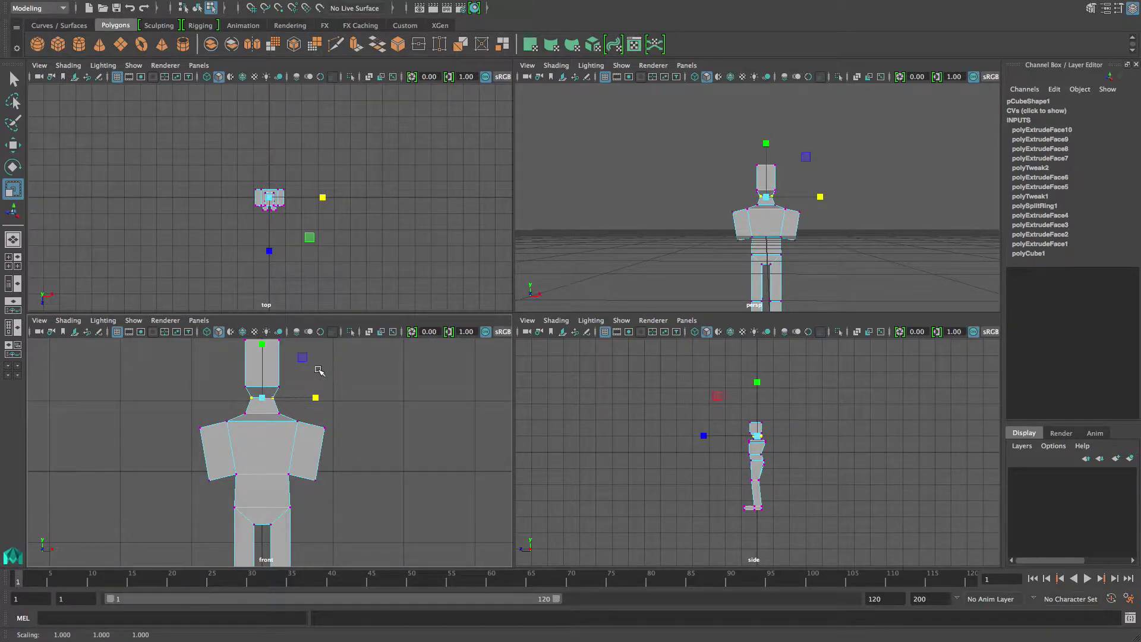
scroll(319, 371, down, 3)
alt+middle_drag(333, 369, 332, 396)
alt+click(322, 395)
- In the side view, widen the outer shoulder vertices front to back and lower them to a Y of about 0.46
alt+click(715, 432)
scroll(823, 469, up, 4)
alt+middle_drag(765, 466, 703, 470)
scroll(758, 457, up, 3)
alt+right_drag(703, 470, 781, 457)
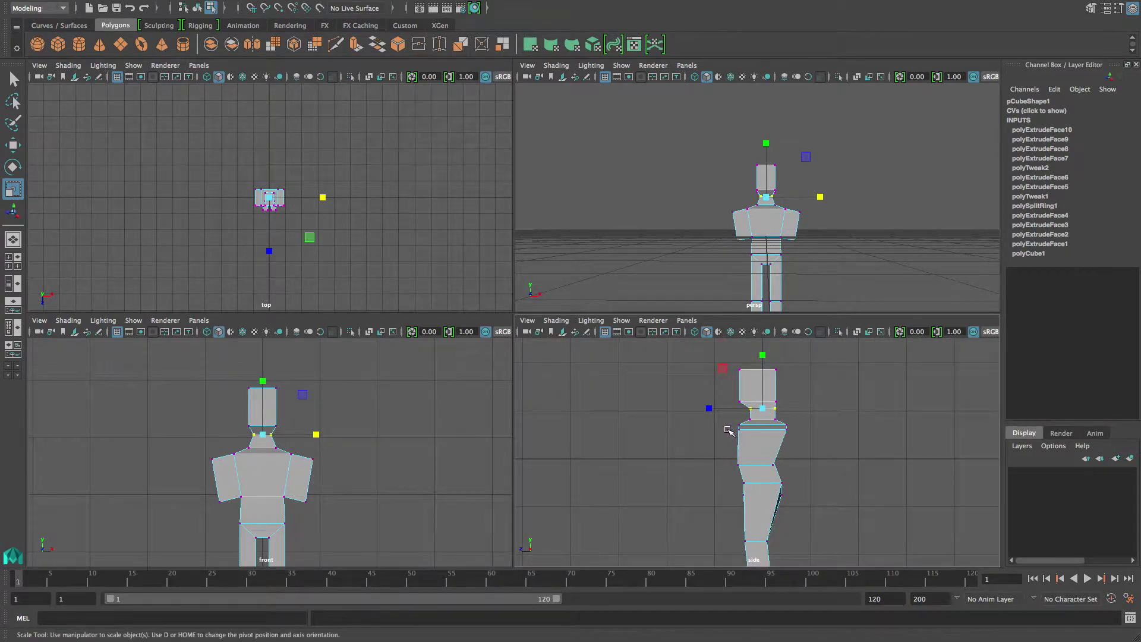
drag(774, 434, 807, 445)
mouse_move(706, 430)
mouse_down()
mouse_move(683, 428)
mouse_move(697, 429)
mouse_up()
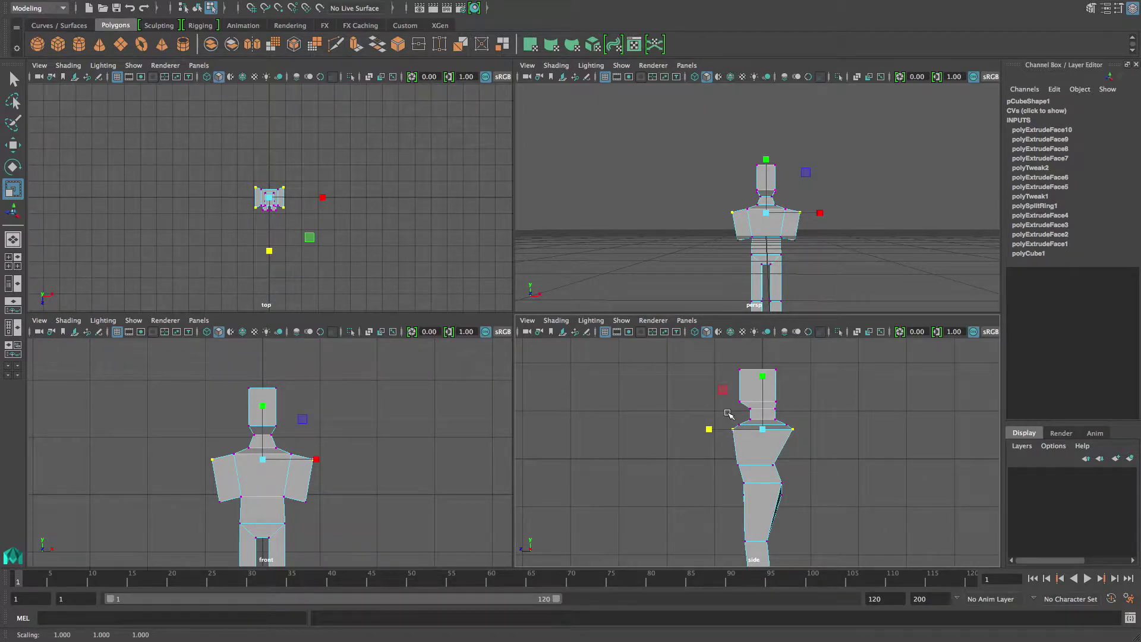
key(w)
drag(763, 378, 762, 385)
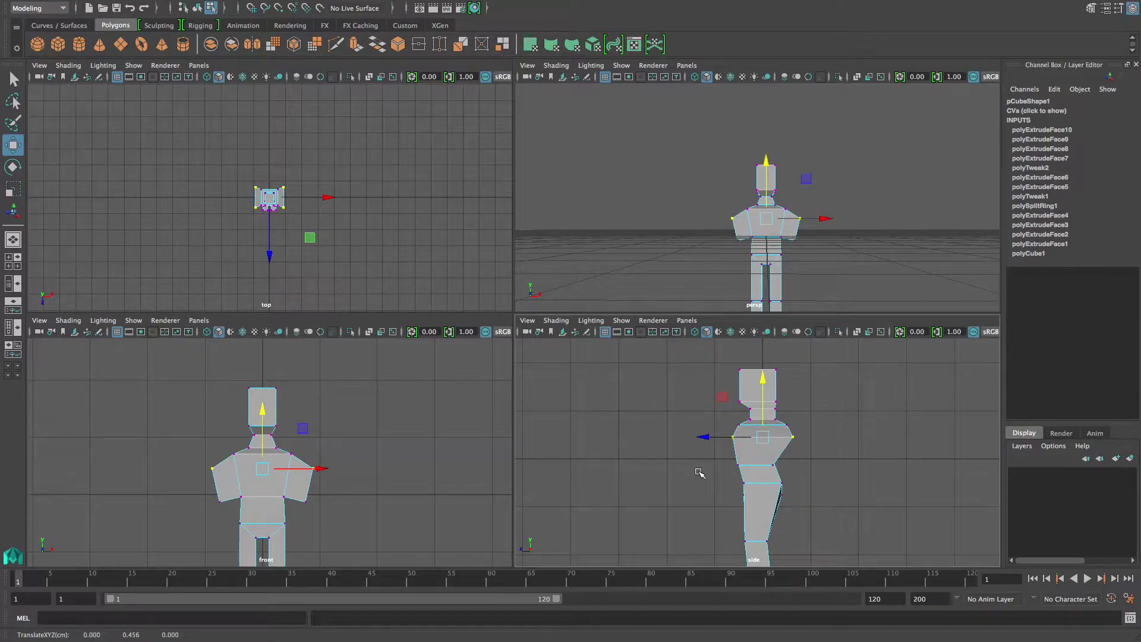
- Scale the waist vertices in the side view to narrow the waist slightly front to back
alt+right_drag(795, 486, 760, 469)
drag(726, 456, 797, 474)
key(r)
- Lower the hip vertices to a Y of about -0.84 and raise the back ones to about -0.69
drag(715, 462, 801, 507)
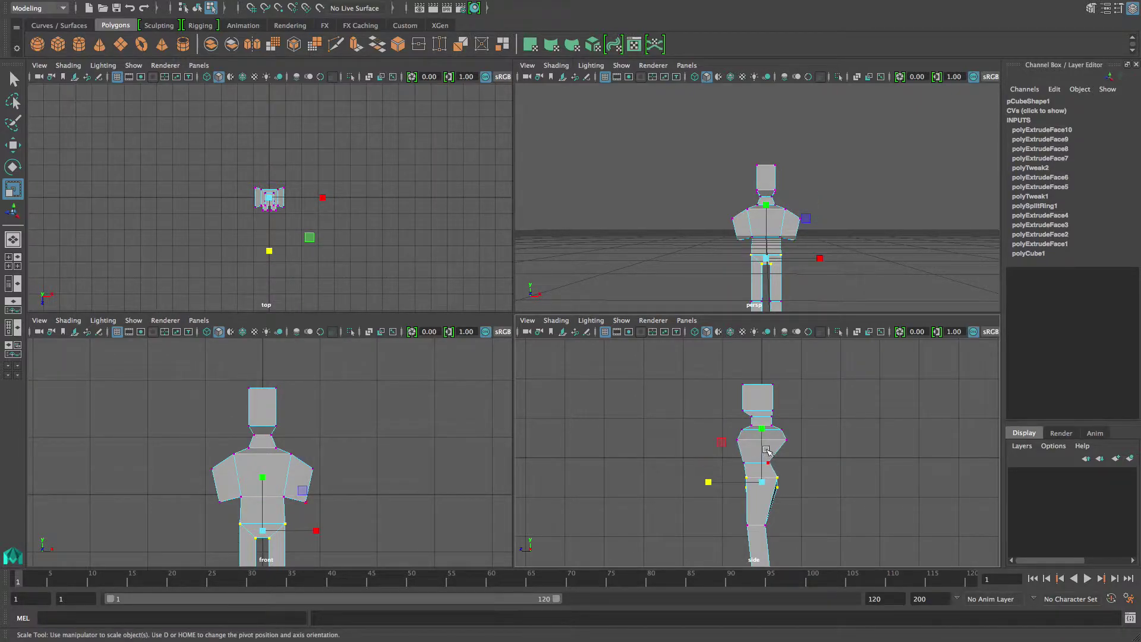
key(w)
drag(762, 423, 765, 434)
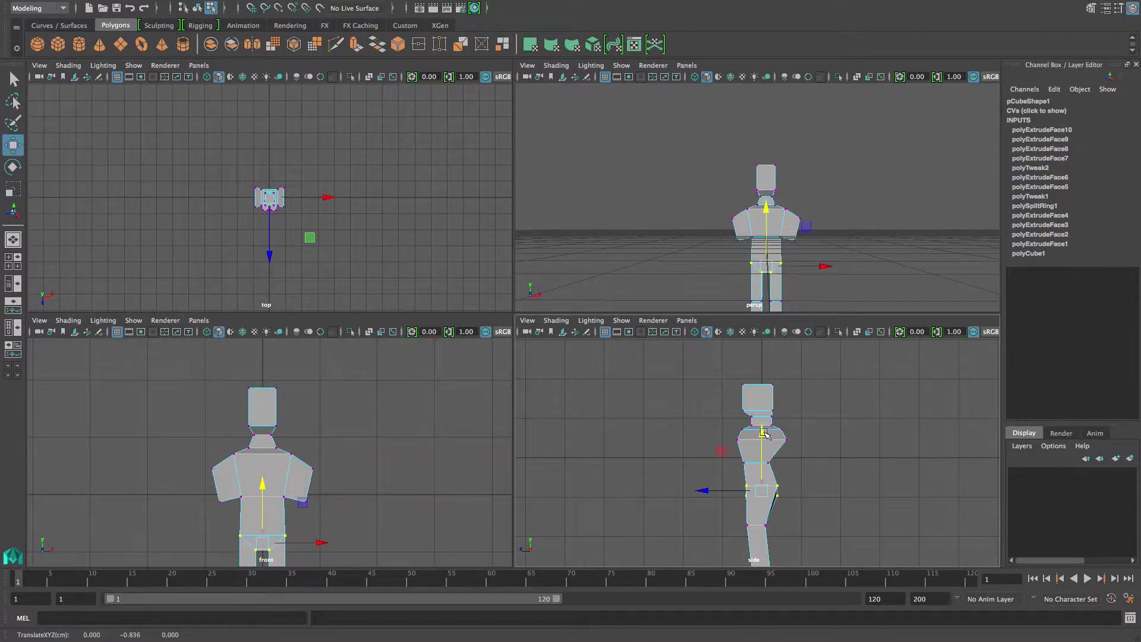
click(794, 478)
drag(753, 500, 777, 483)
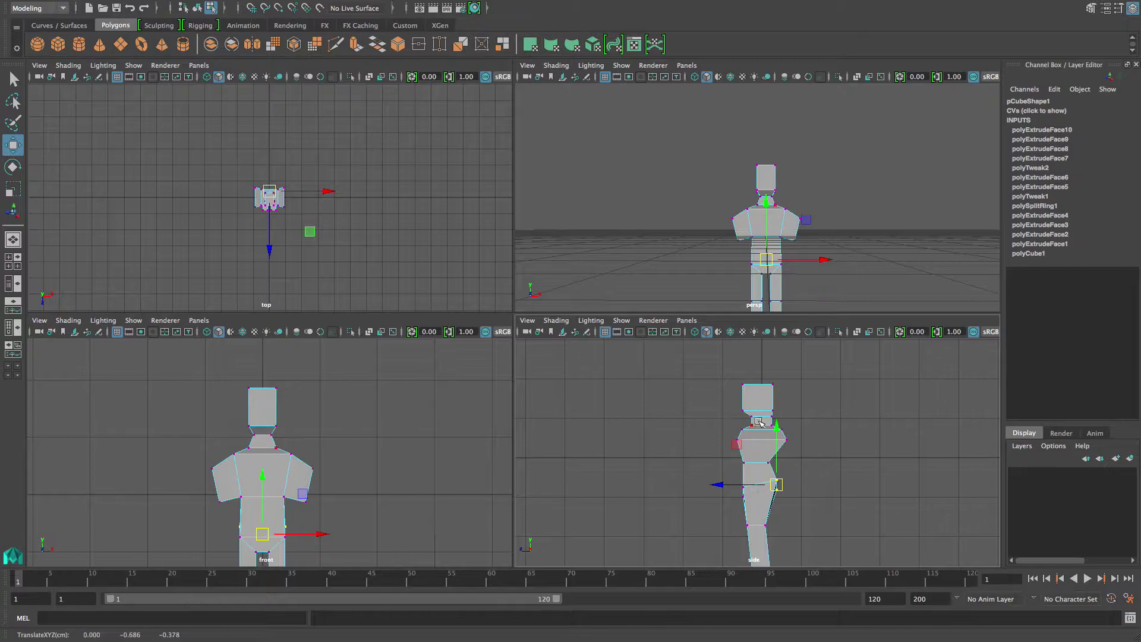
- Reshape the head's profile in the side view by shifting its corner vertices into a slanted, faceted outline
alt+right_drag(795, 403, 807, 382)
alt+middle_drag(795, 404, 794, 431)
alt+right_drag(796, 431, 865, 443)
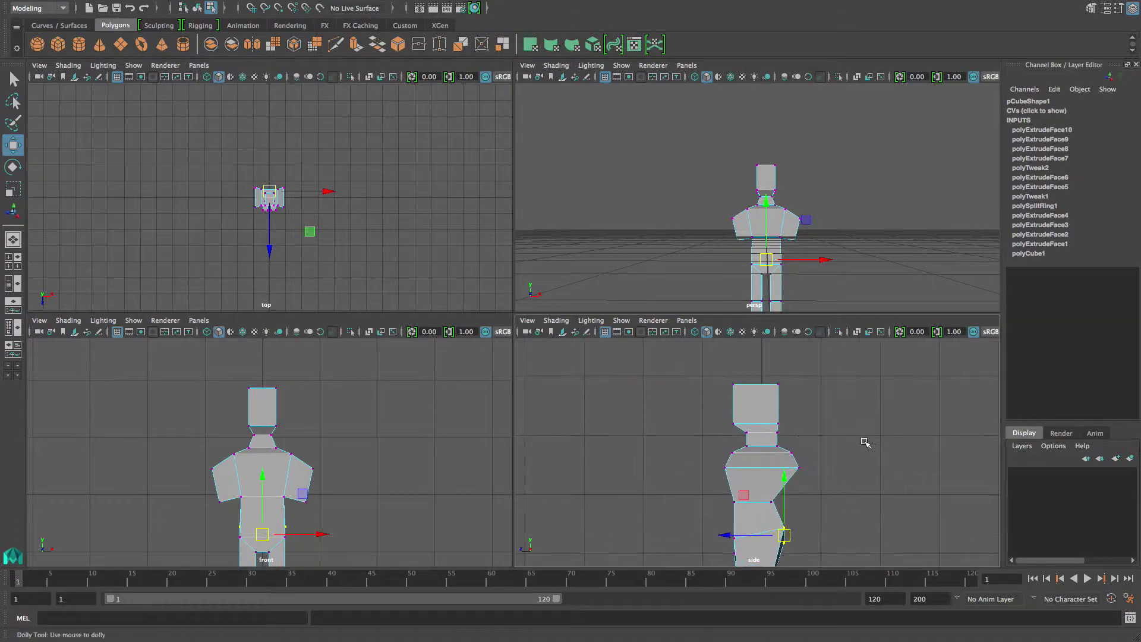
drag(789, 426, 789, 421)
drag(720, 375, 746, 374)
drag(716, 416, 781, 418)
- Move the knee vertices in the side view to a Y of about -1.95 and a Z of about 0.30
alt+right_drag(784, 423, 766, 458)
alt+middle_drag(787, 475, 780, 447)
mouse_move(744, 460)
mouse_down()
mouse_move(717, 475)
mouse_move(729, 474)
mouse_up()
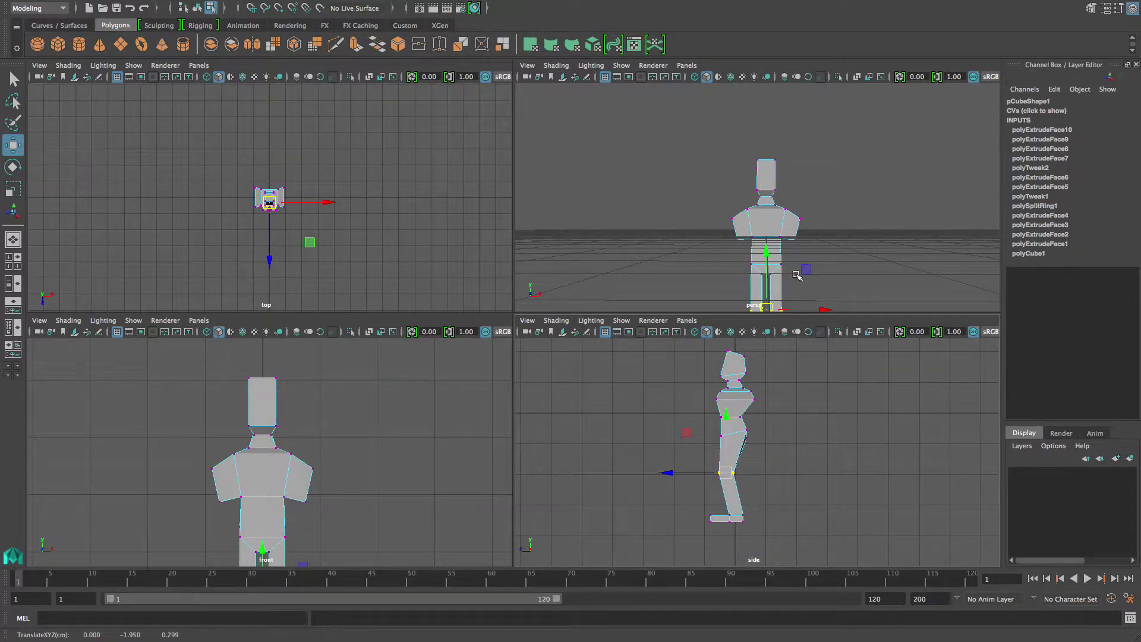
- Raise the armpit and lower arm vertices together in the front view to shorten the upper chest
alt+middle_drag(341, 512, 325, 464)
scroll(305, 462, down, 3)
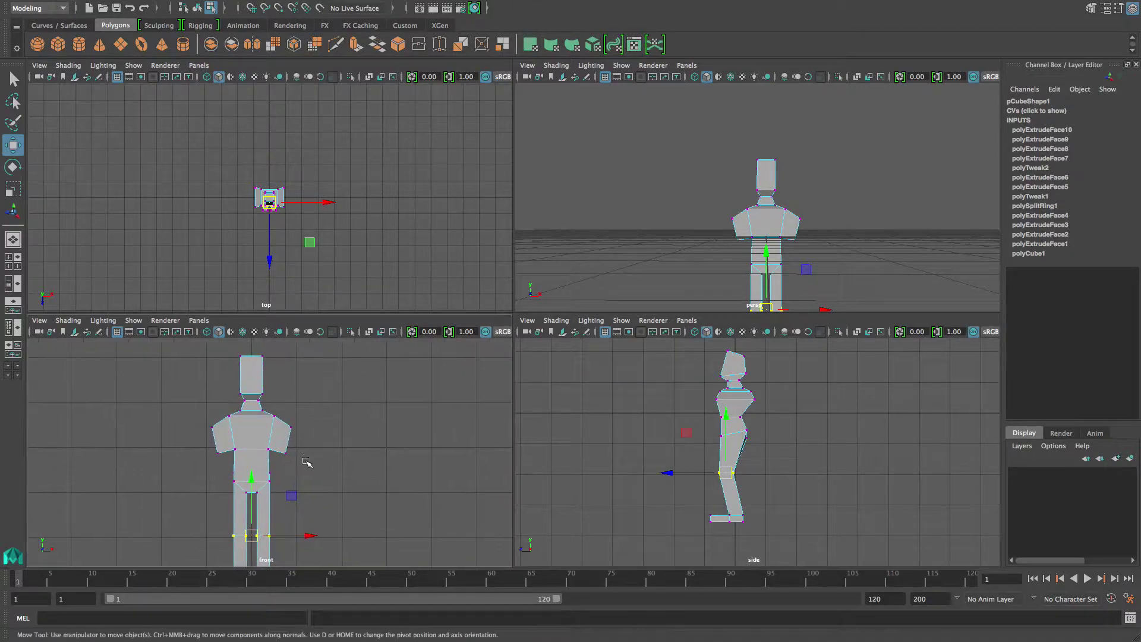
drag(204, 439, 316, 477)
drag(250, 399, 251, 387)
drag(195, 412, 284, 432)
drag(252, 371, 252, 357)
- Raise the lower outer arm vertices to a Y of about 0.56 and scale them outward on both sides
drag(206, 430, 284, 451)
click(309, 436)
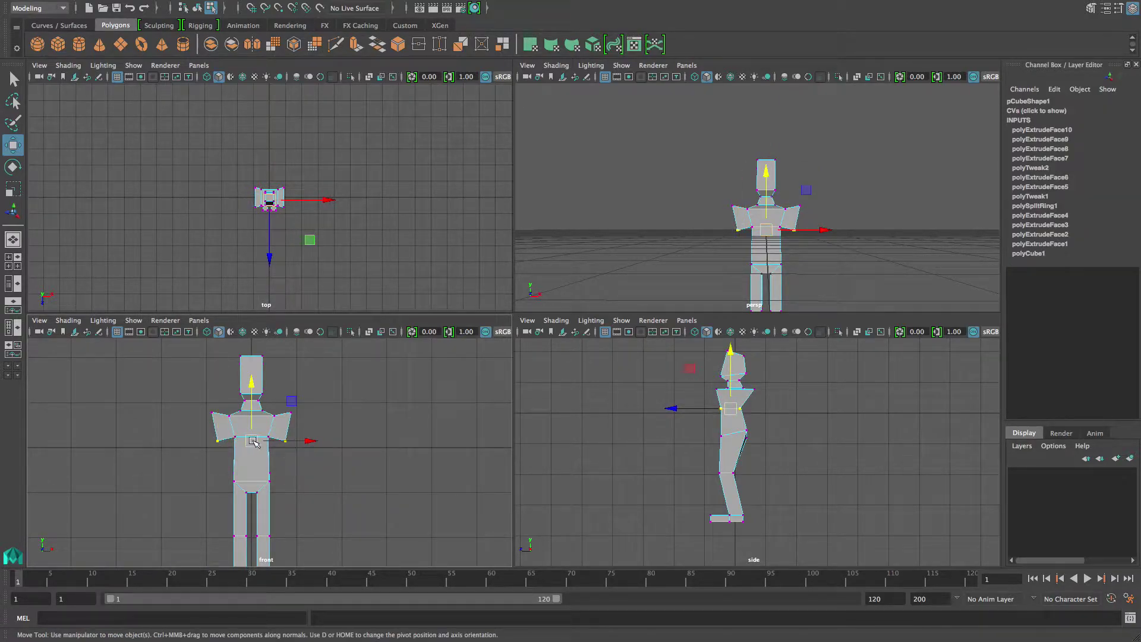
drag(249, 399, 251, 372)
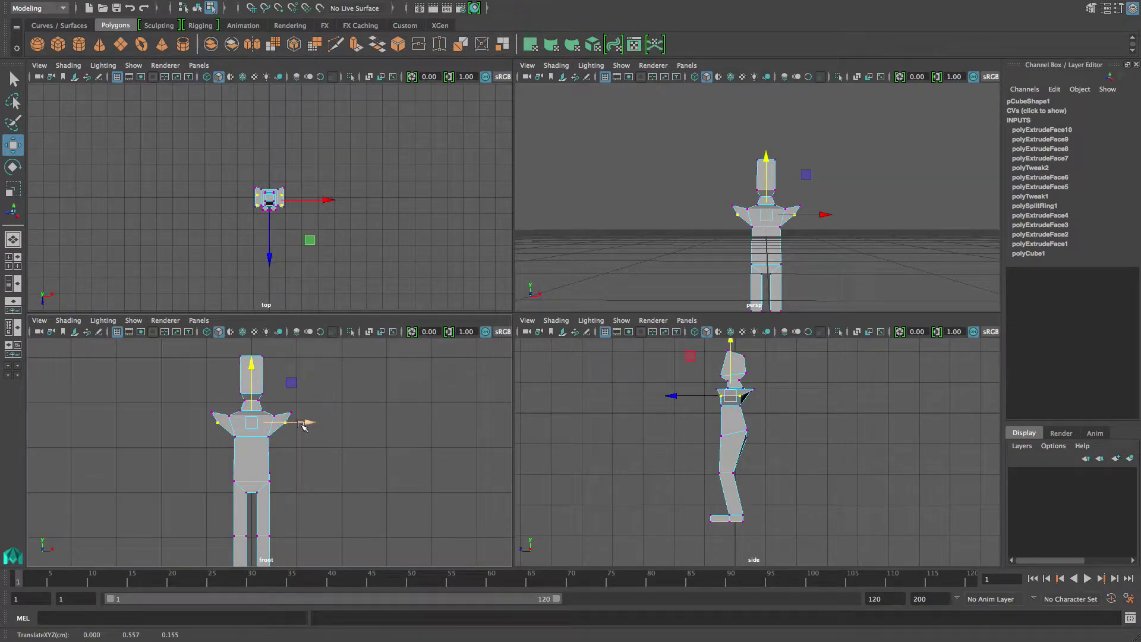
key(r)
drag(306, 423, 336, 423)
- Extrude the underside faces of both arm stubs by about 0.473
alt+drag(783, 271, 761, 248)
alt+right_drag(759, 248, 855, 279)
alt+drag(891, 272, 726, 275)
alt+drag(835, 273, 757, 212)
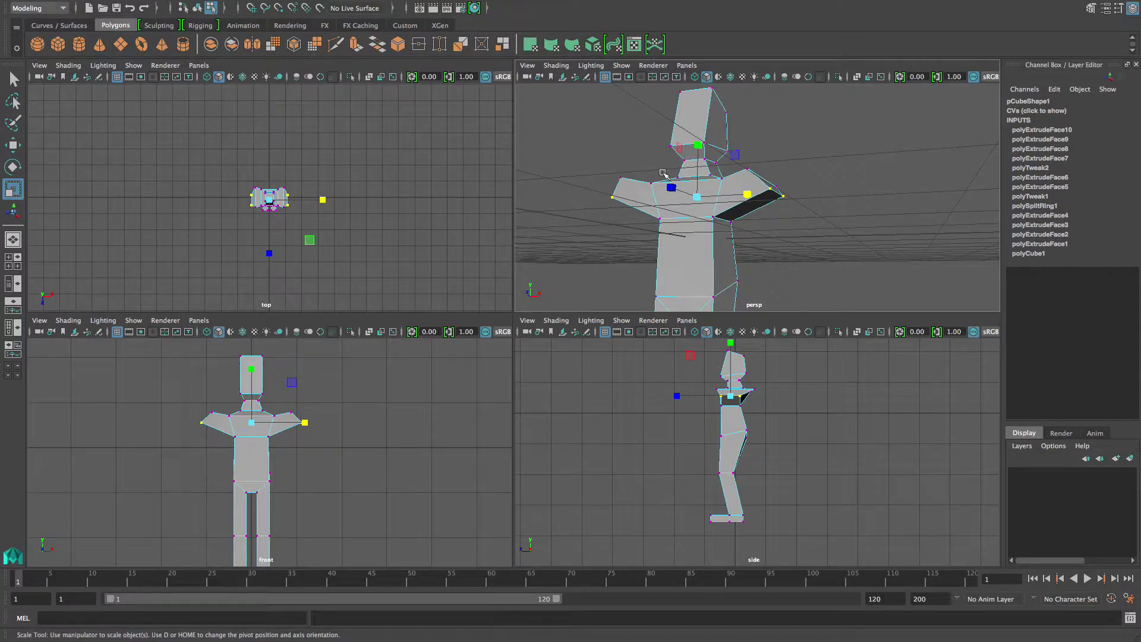
alt+drag(754, 234, 733, 226)
right_click(724, 192)
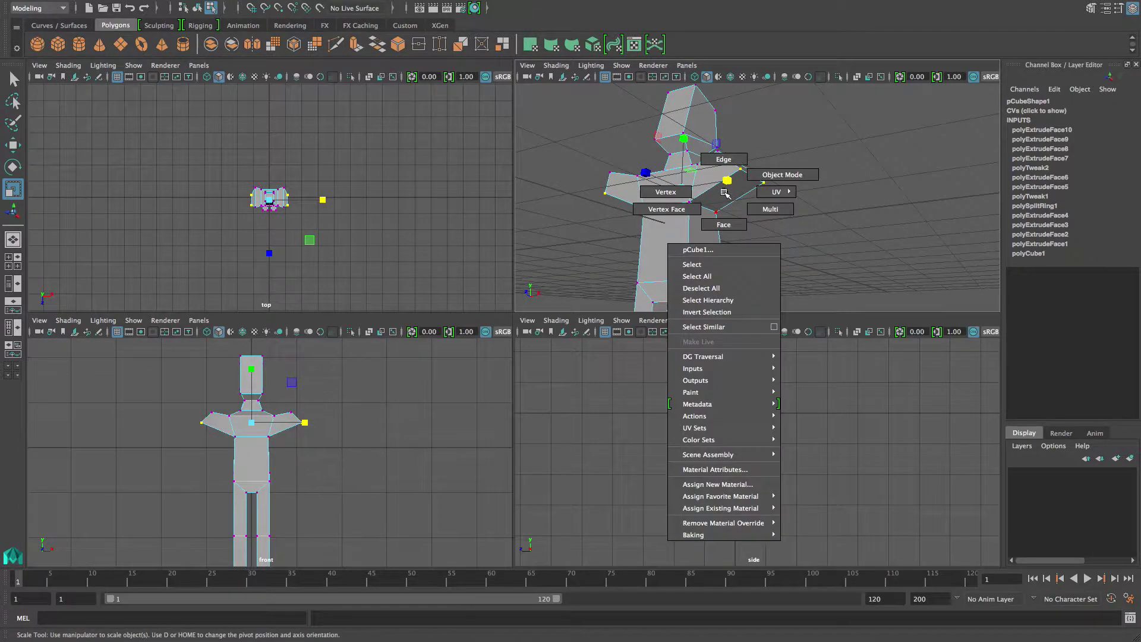
right_drag(723, 222, 723, 224)
click(727, 193)
alt+drag(683, 205, 726, 212)
shift+click(686, 202)
alt+right_drag(726, 239, 698, 196)
alt+drag(698, 196, 701, 200)
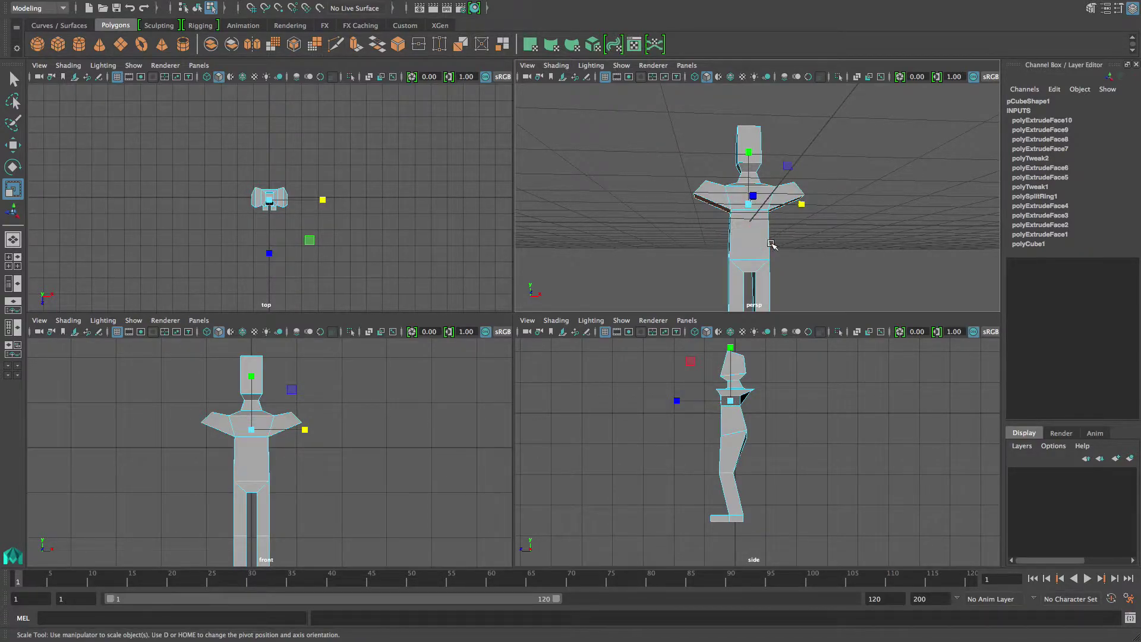
alt+drag(709, 227, 719, 199)
shift+right_drag(711, 186, 713, 220)
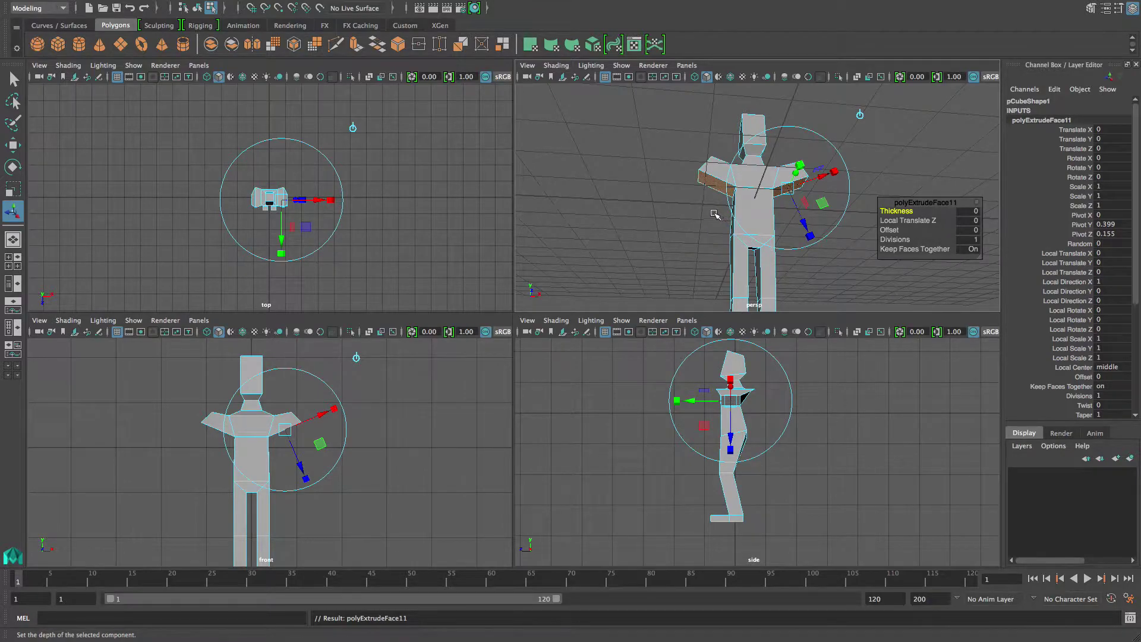
alt+drag(714, 213, 693, 239)
scroll(752, 249, up, 5)
drag(780, 253, 854, 272)
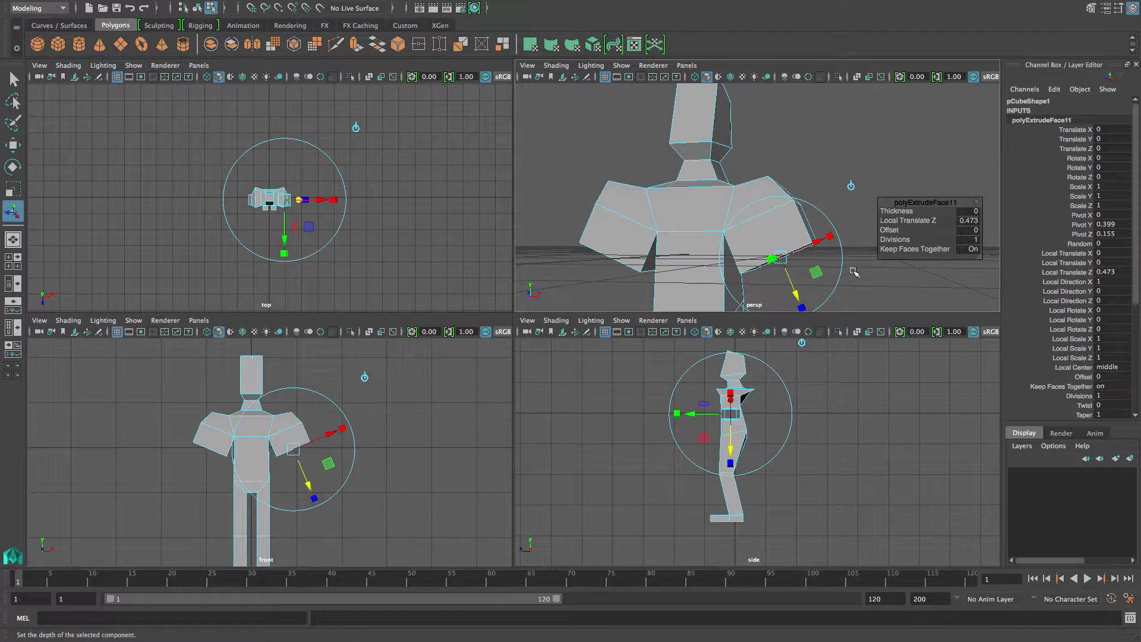
- Scale the extruded underside arm faces uniformly to about 0.567
scroll(853, 271, down, 5)
click(761, 228)
alt+drag(761, 231, 716, 235)
alt+drag(770, 262, 797, 254)
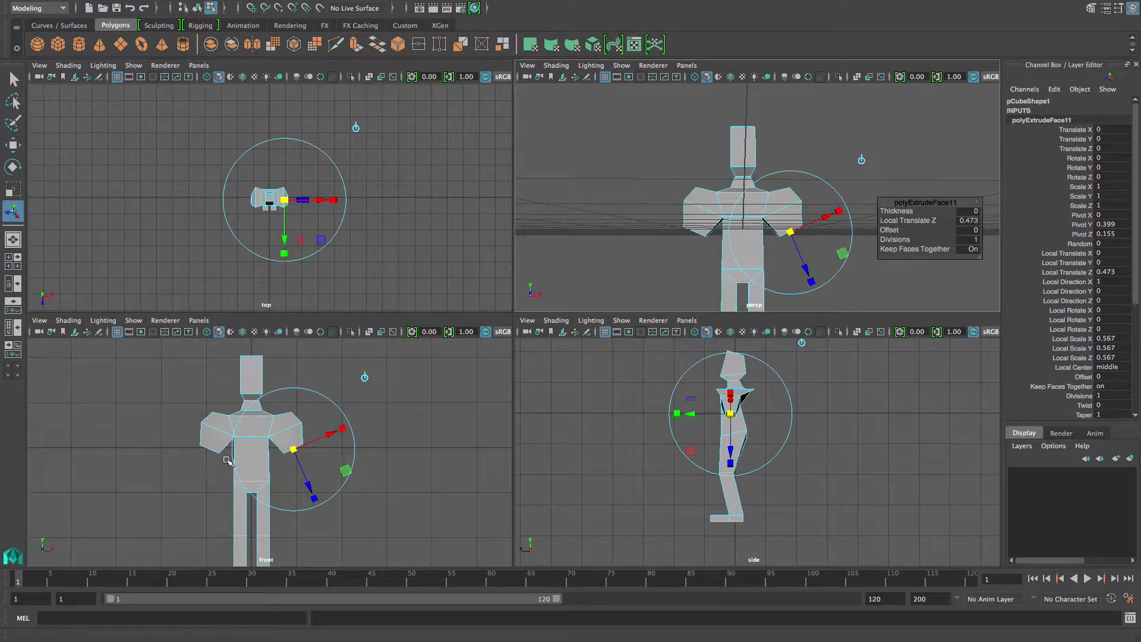
- Raise the lower outer vertices of both upper arms to a Y of about 0.44
click(631, 228)
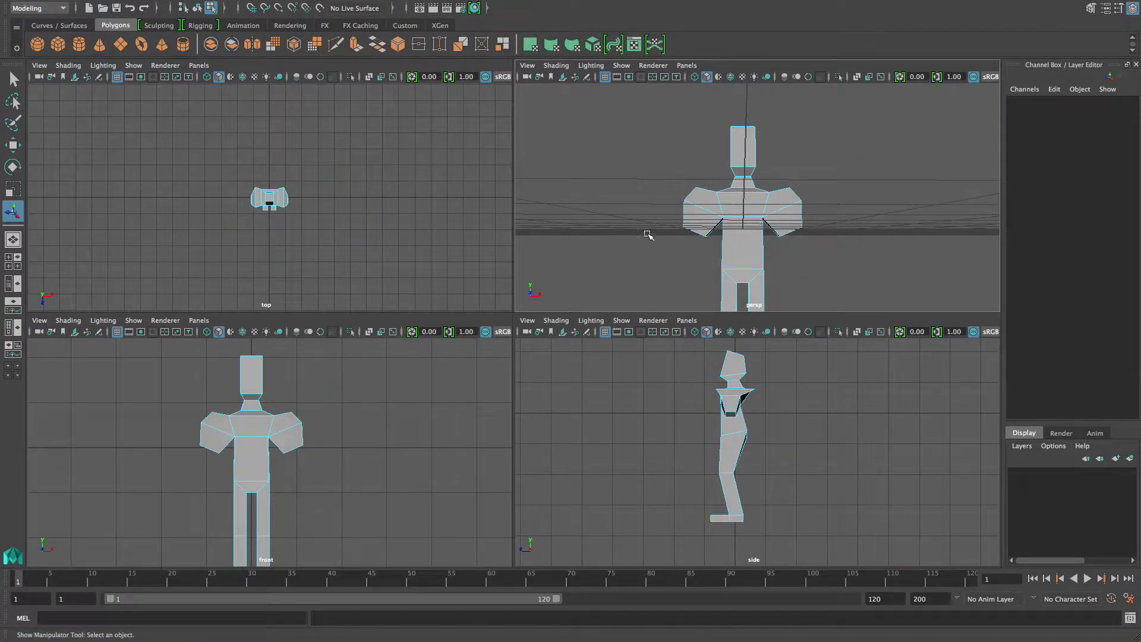
scroll(681, 239, up, 5)
mouse_move(682, 239)
alt+mouse_down()
mouse_move(671, 230)
mouse_move(679, 218)
alt+mouse_up()
right_drag(650, 218, 633, 217)
drag(630, 206, 676, 250)
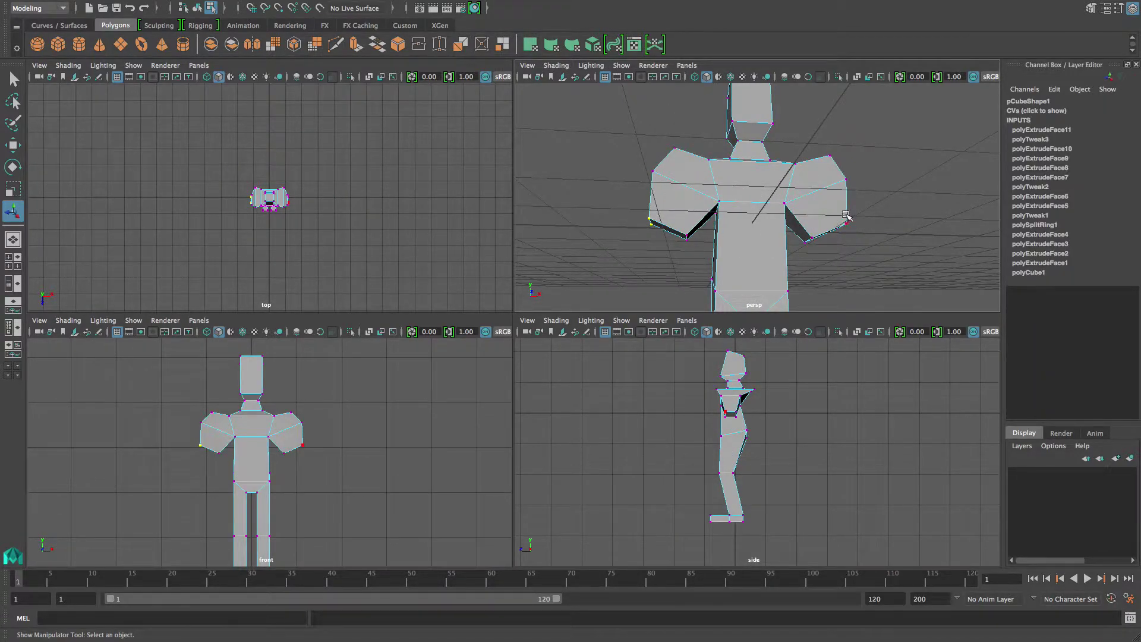
key(w)
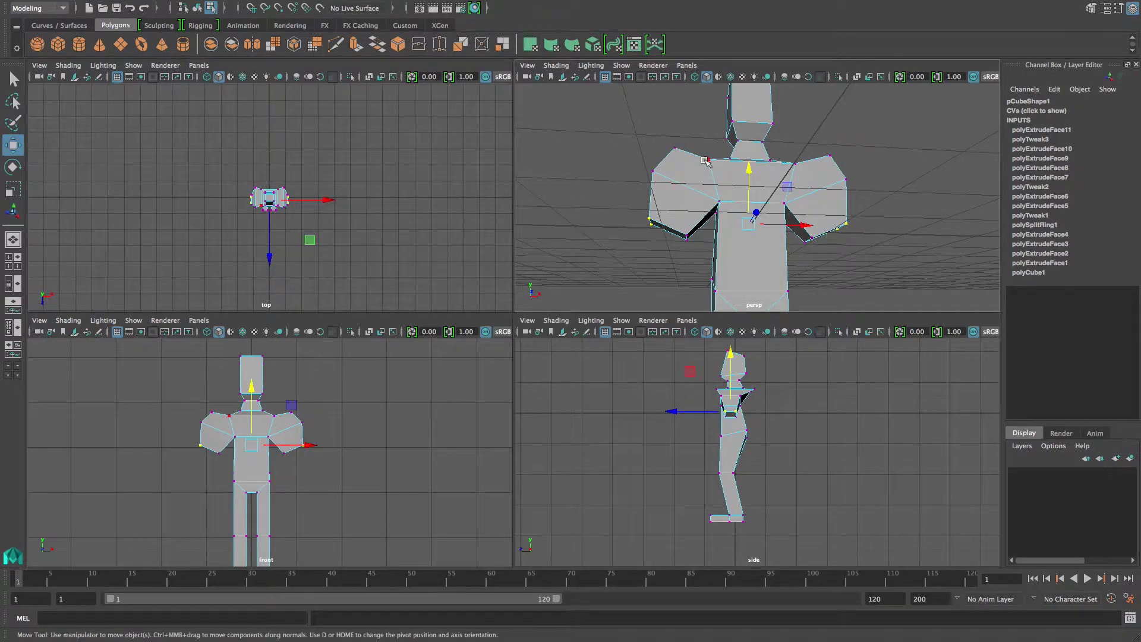
drag(754, 172, 741, 142)
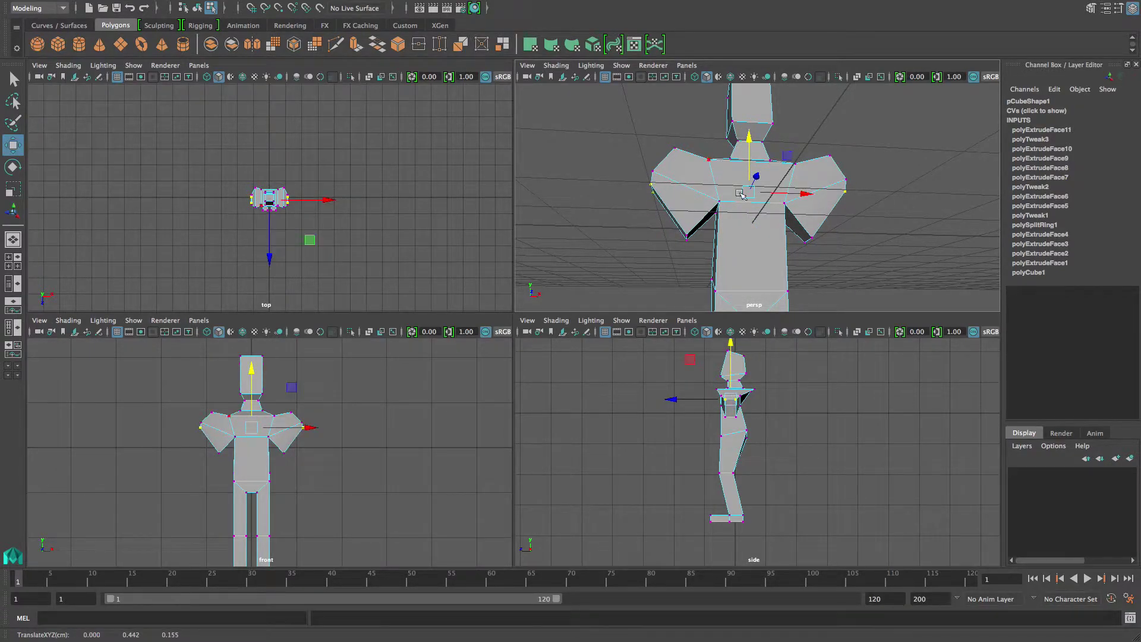
- Spread the inner bottom vertices of both upper arms outward and raise them to form upright arm ends
drag(673, 225, 708, 249)
shift+drag(800, 227, 835, 238)
key(r)
key(w)
drag(751, 188, 751, 162)
- Scale the armpit vertices outward in the front view to widen the chest
scroll(273, 460, up, 3)
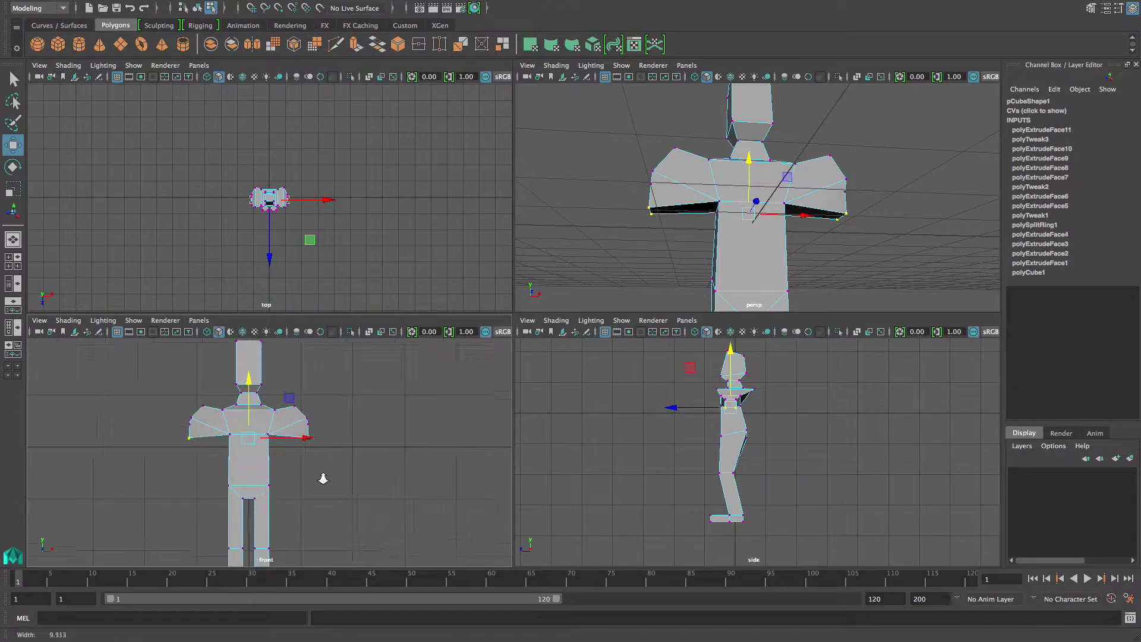
drag(288, 443, 332, 436)
key(r)
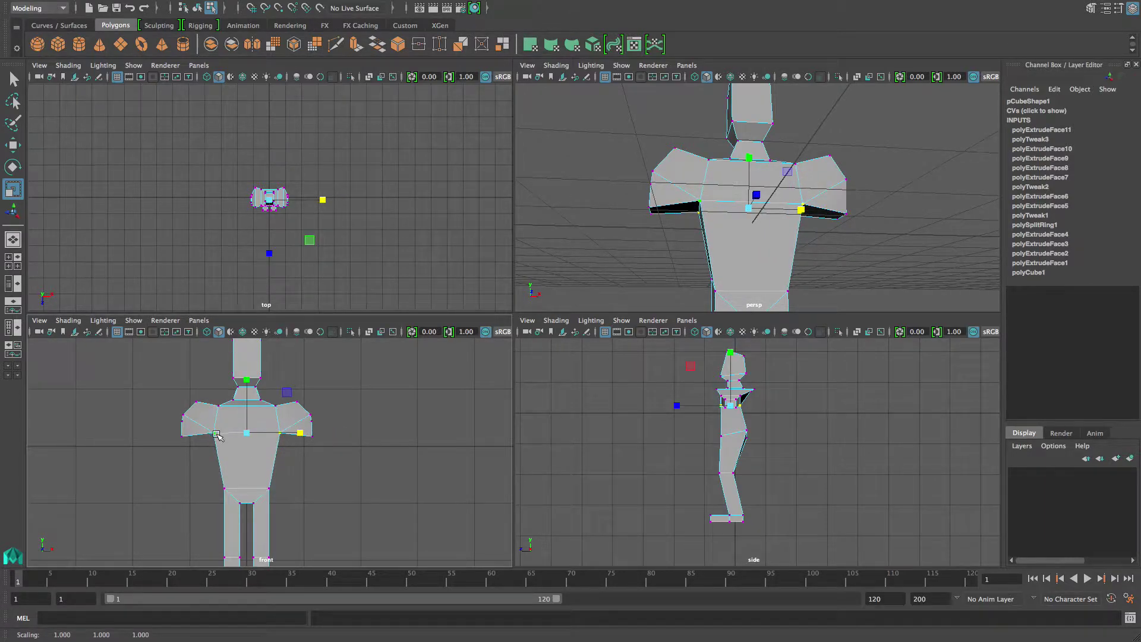
- Raise the outer upper arm vertices to a Y of about 0.64 and nudge the outer vertices below them upward
drag(173, 411, 191, 418)
shift+drag(303, 416, 297, 414)
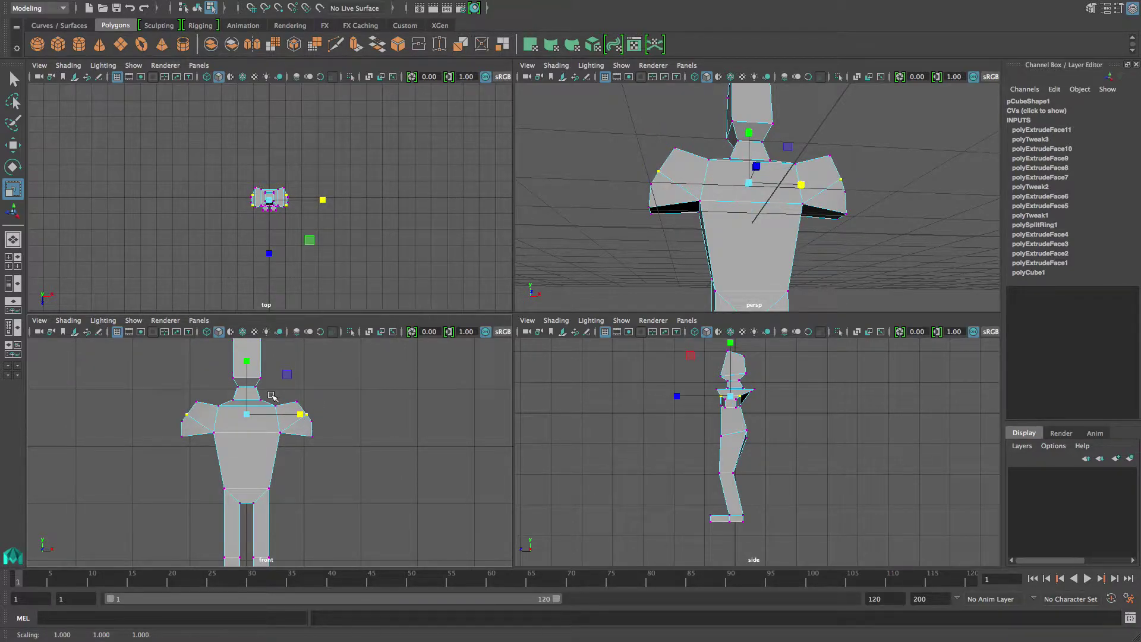
key(w)
drag(247, 360, 248, 356)
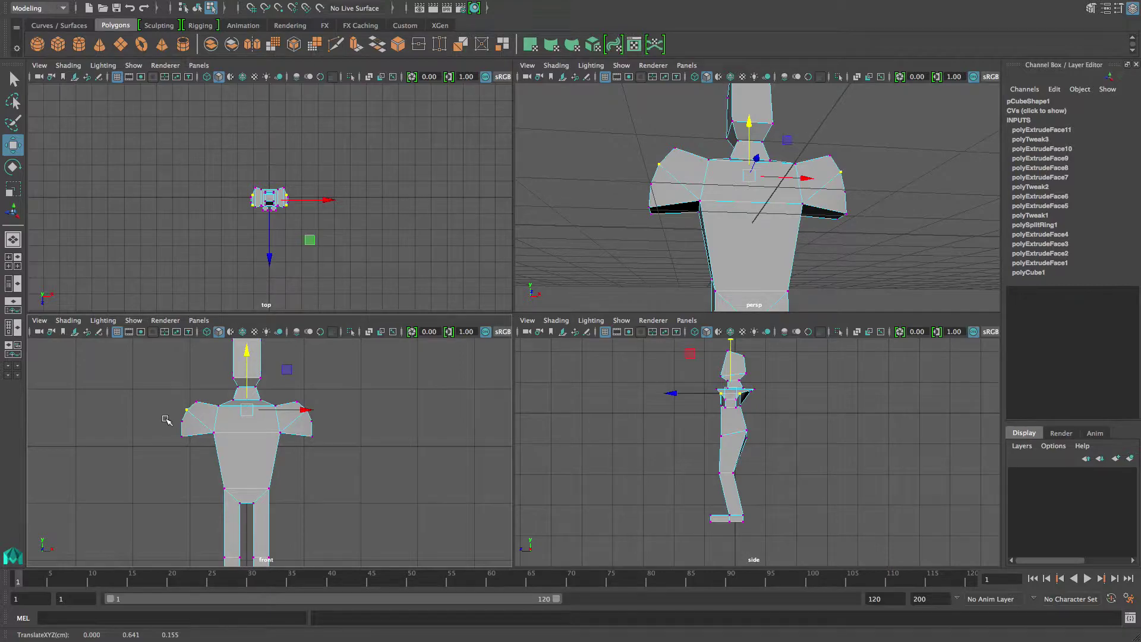
drag(165, 415, 188, 424)
drag(313, 426, 313, 427)
drag(245, 370, 245, 367)
- In the side view, narrow the shoulders front to back and deepen the chest at the armpits
alt+drag(789, 214, 653, 262)
scroll(932, 438, up, 3)
alt+middle_drag(758, 388, 761, 412)
scroll(761, 413, up, 2)
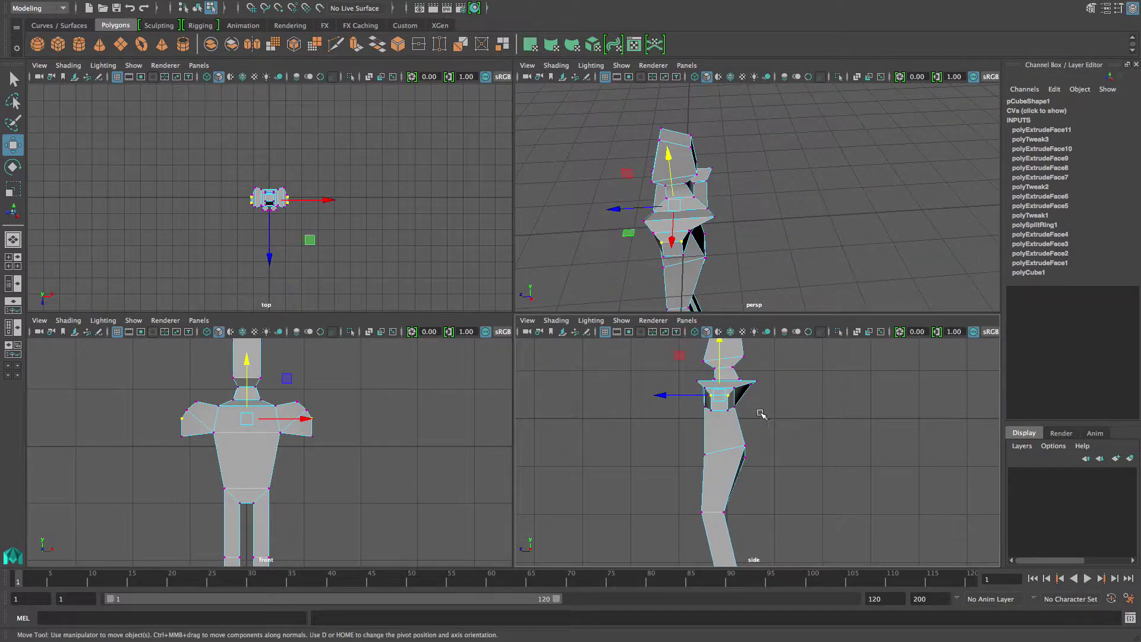
drag(739, 411, 705, 413)
drag(776, 370, 749, 386)
scroll(749, 431, up, 2)
alt+middle_drag(752, 418, 754, 456)
drag(687, 410, 686, 438)
drag(767, 473, 735, 489)
- Extrude the end faces of both upper arms outward by about 2.262 to form the long arms
alt+drag(661, 255, 717, 222)
right_drag(720, 225, 723, 255)
click(723, 225)
alt+drag(697, 230, 757, 242)
shift+click(725, 237)
alt+right_drag(766, 246, 677, 231)
alt+drag(678, 231, 623, 237)
alt+right_drag(788, 256, 764, 275)
alt+right_drag(859, 268, 756, 246)
alt+drag(756, 246, 855, 253)
alt+drag(804, 224, 714, 195)
alt+right_drag(699, 279, 677, 255)
alt+drag(677, 255, 738, 263)
alt+right_drag(738, 263, 754, 275)
alt+drag(753, 275, 763, 276)
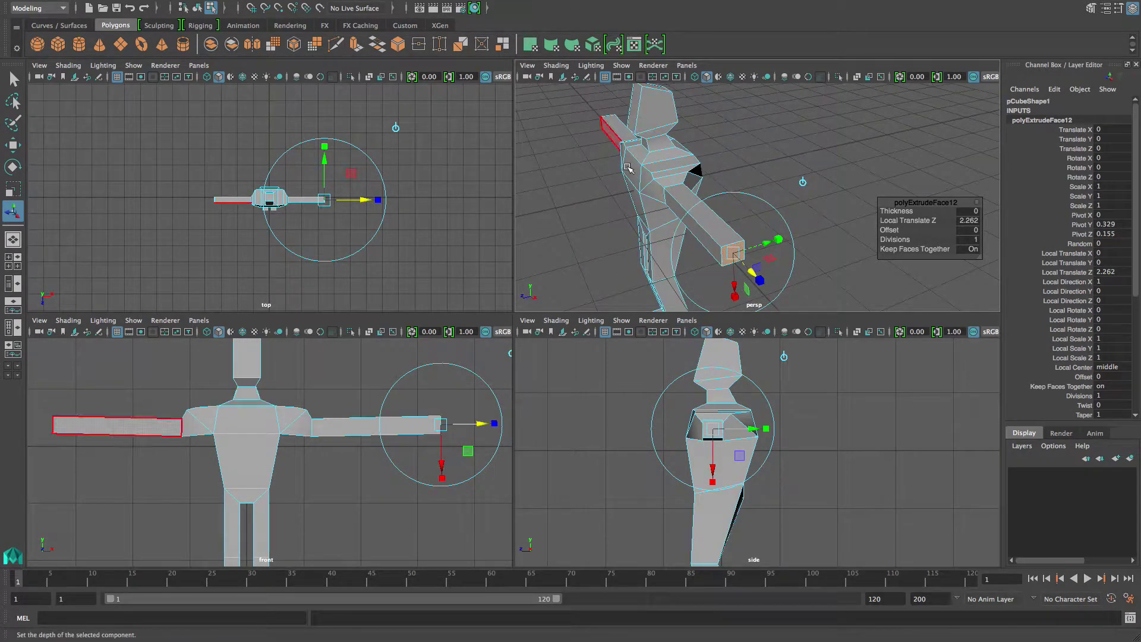
- Extrude the end faces of both arms into short flared wrists and start another extrusion for the hands
alt+drag(764, 208, 683, 232)
key(ctrl+e)
drag(737, 227, 775, 227)
alt+drag(774, 228, 791, 274)
scroll(774, 263, down, 2)
key(ctrl+e)
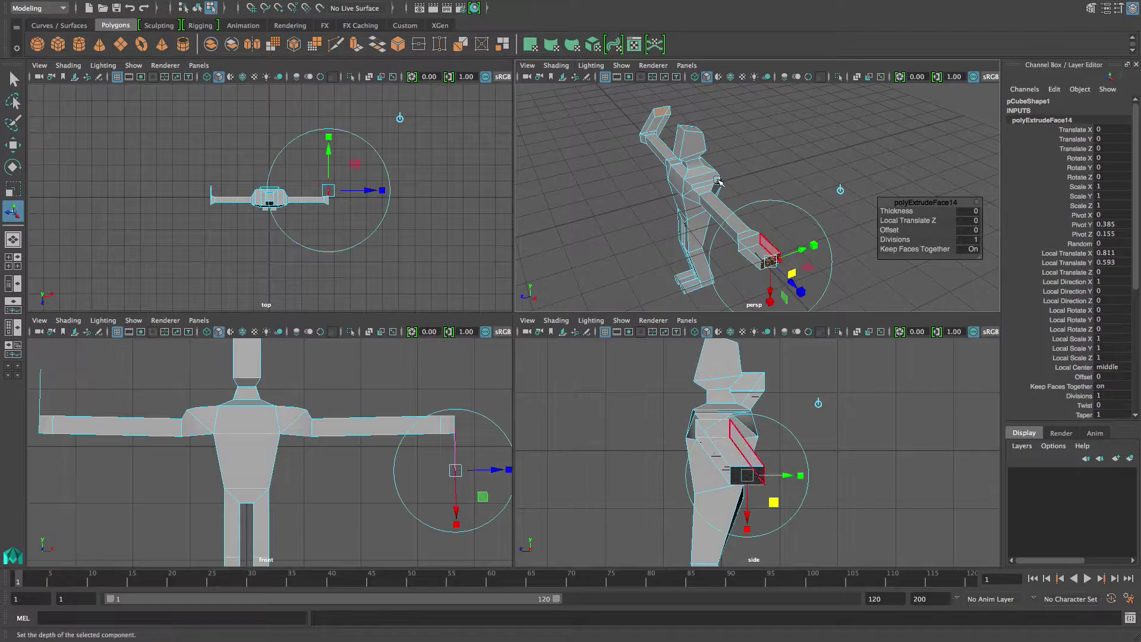
key(ctrl+z)
alt+drag(672, 141, 757, 209)
alt+right_drag(758, 209, 721, 173)
alt+drag(721, 173, 701, 174)
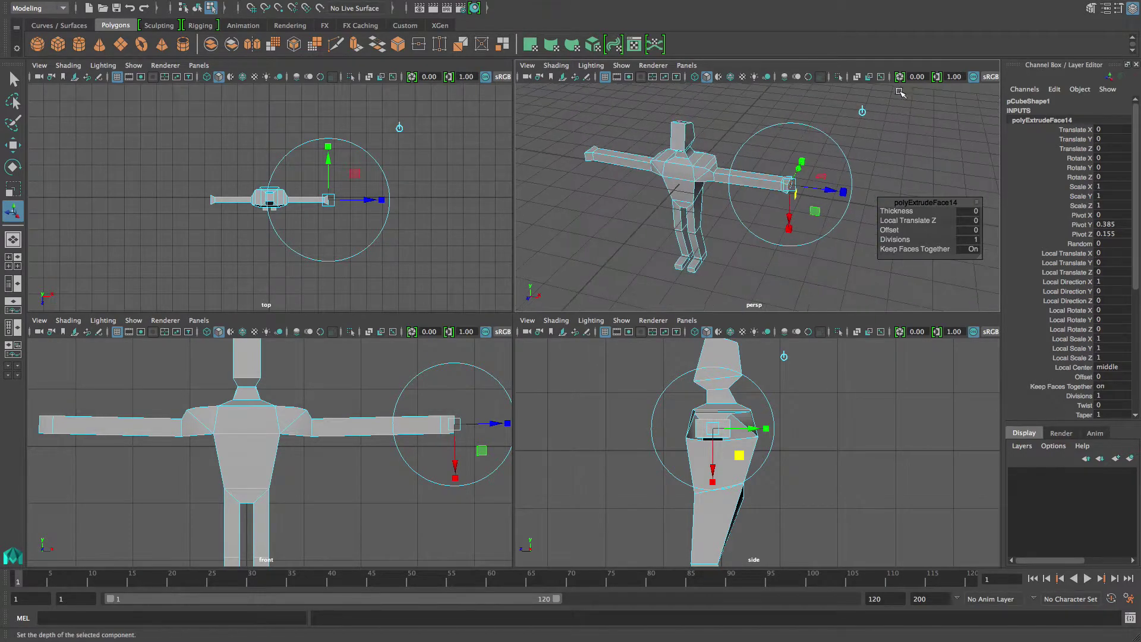
click(861, 112)
alt+drag(802, 150, 750, 162)
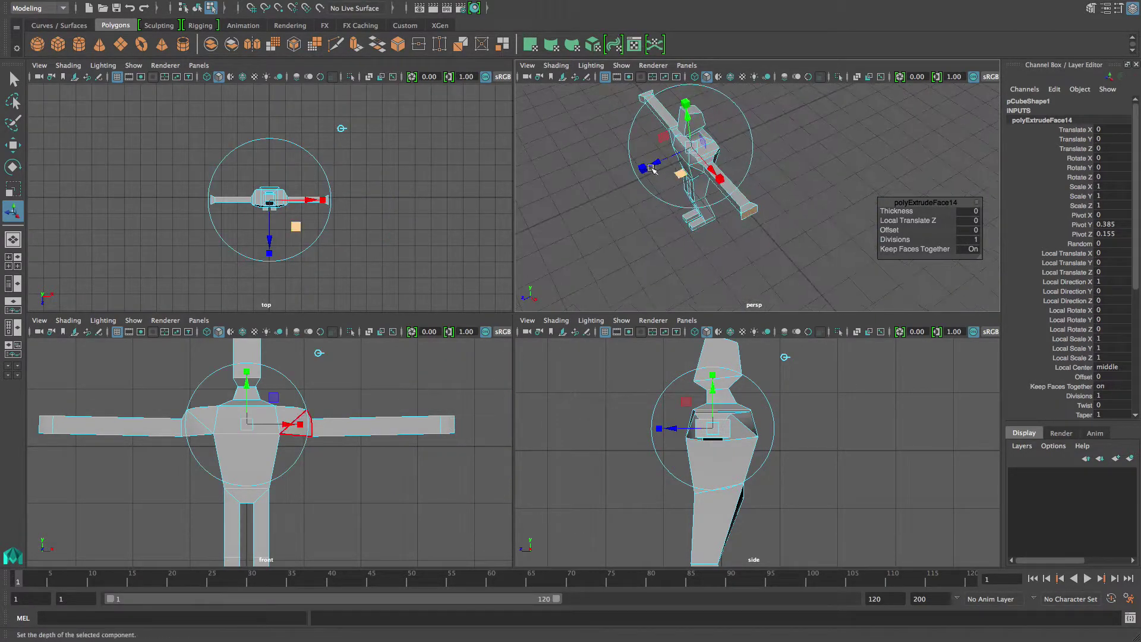
mouse_move(643, 169)
mouse_down()
mouse_move(620, 178)
mouse_move(630, 174)
mouse_up()
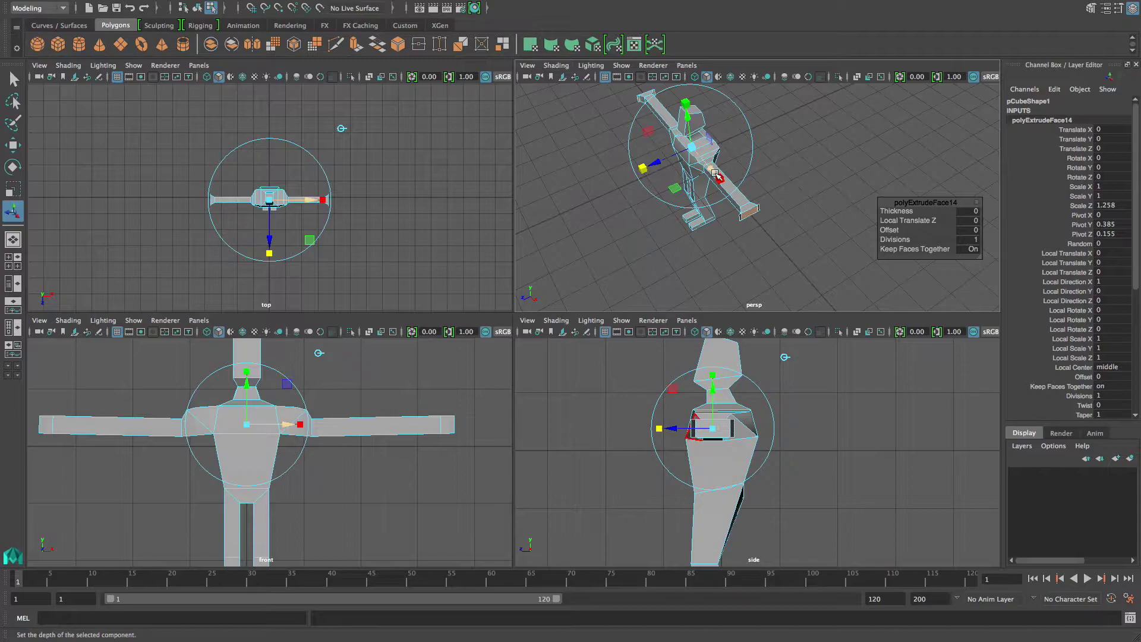
mouse_move(719, 179)
alt+mouse_down()
mouse_move(757, 172)
mouse_move(723, 186)
mouse_move(745, 195)
mouse_move(668, 164)
mouse_move(721, 188)
alt+mouse_up()
key(ctrl+z)
- Extend the new hand extrusions outward along both arms and return the figure to object mode
click(781, 150)
right_drag(709, 160, 748, 145)
- In the front view, select the vertices along the bottom of the chest and lower them slightly
alt+right_drag(280, 468, 238, 456)
alt+middle_drag(238, 456, 271, 454)
click(285, 455)
alt+right_drag(286, 455, 331, 465)
alt+middle_drag(331, 466, 298, 439)
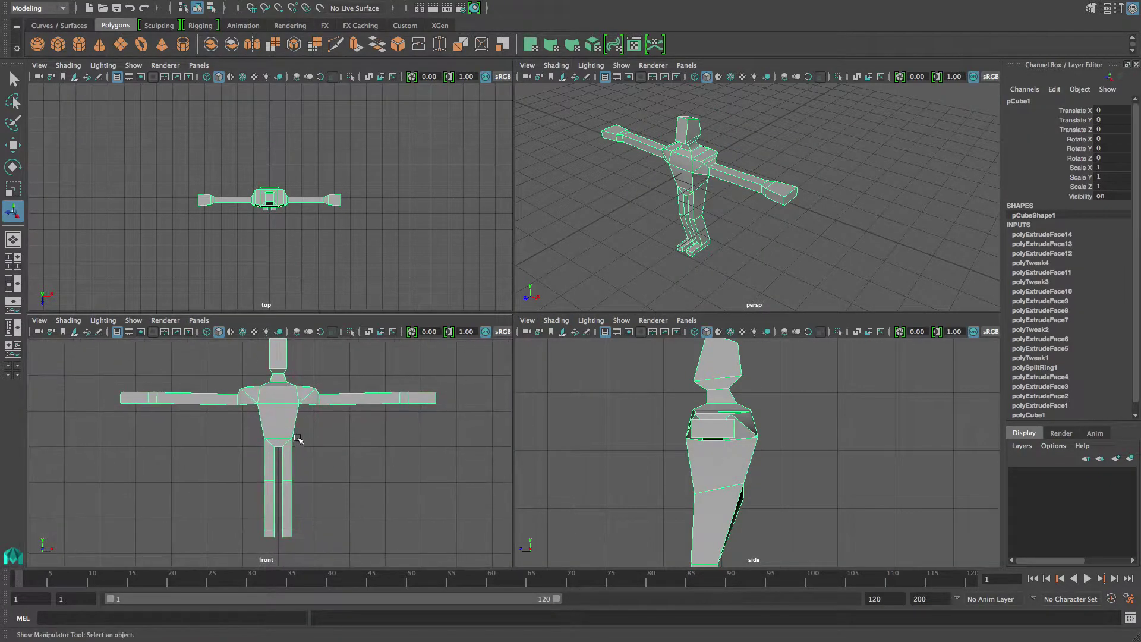
right_drag(263, 411, 262, 401)
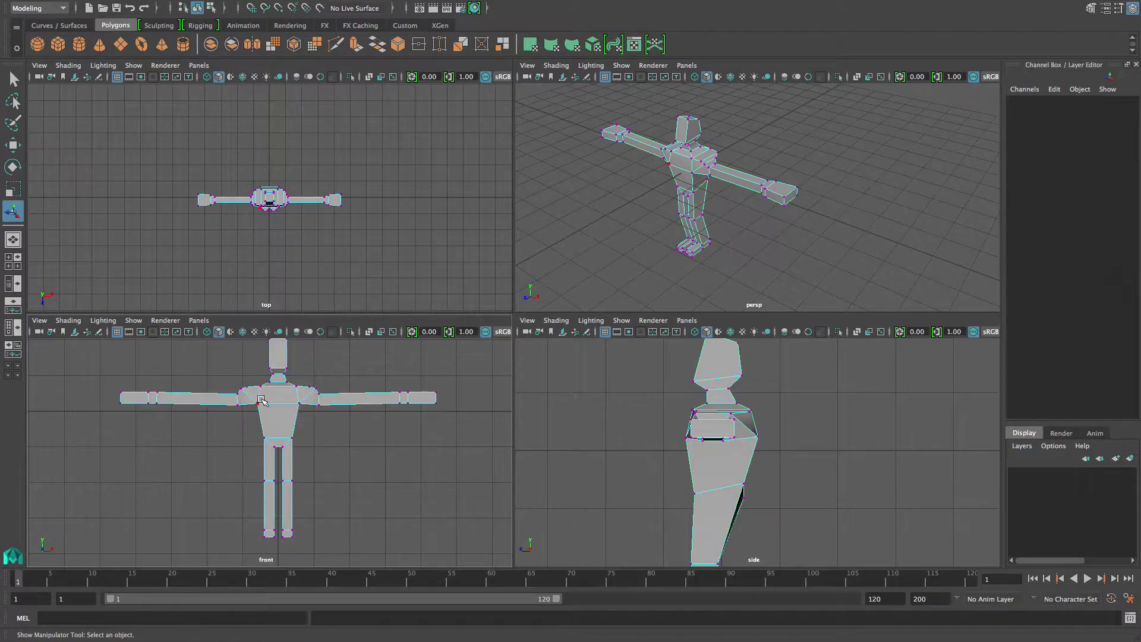
drag(305, 420, 305, 420)
key(w)
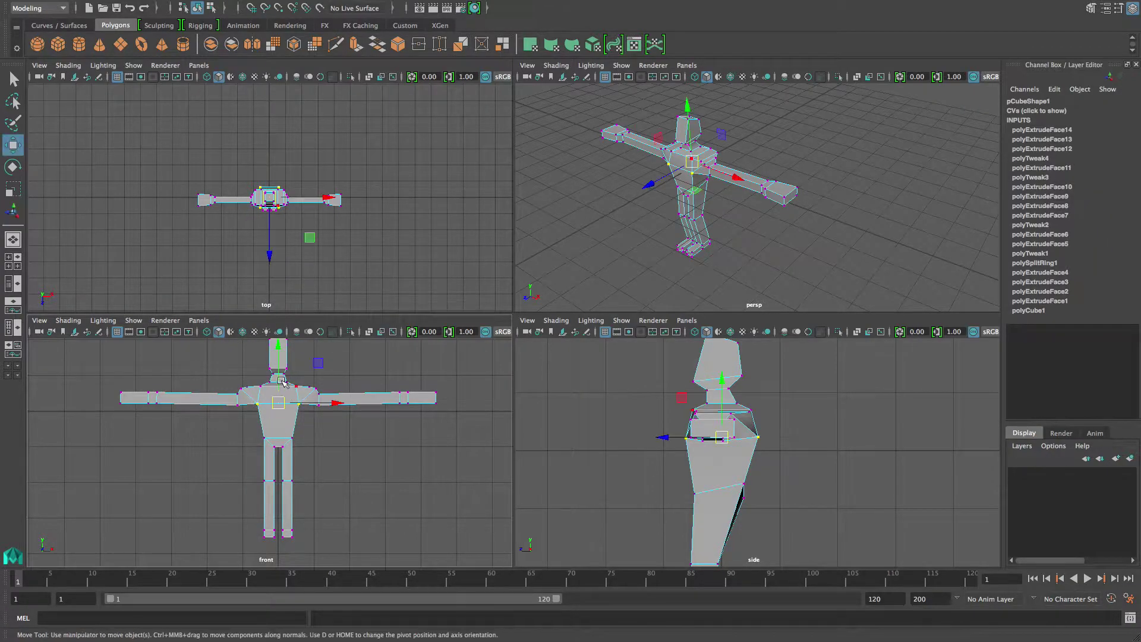
drag(279, 349, 278, 357)
- Lengthen the legs by moving the feet vertices straight down in the front view, then return to the perspective view
drag(250, 433, 309, 454)
drag(247, 515, 345, 566)
drag(281, 474, 286, 504)
key(space)
key(space)
alt+right_drag(392, 386, 711, 223)
key(space)
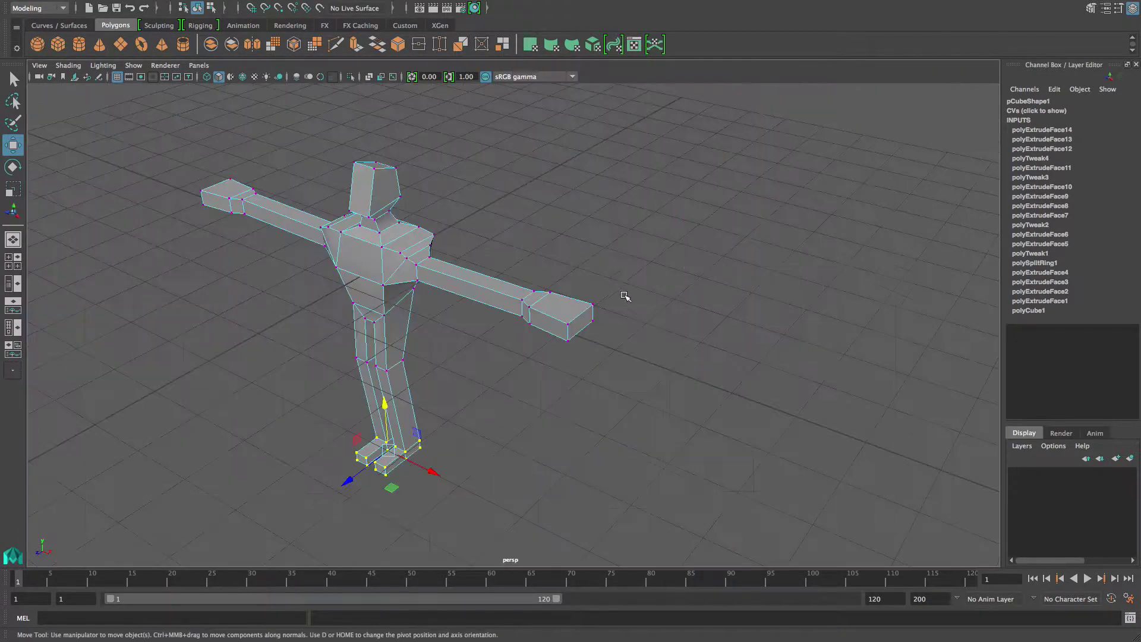
- Return the figure to object mode and insert an edge loop around the middle of each arm
alt+right_drag(626, 295, 627, 309)
alt+middle_drag(626, 309, 831, 261)
alt+right_drag(831, 261, 626, 302)
alt+drag(626, 303, 606, 344)
right_click(651, 289)
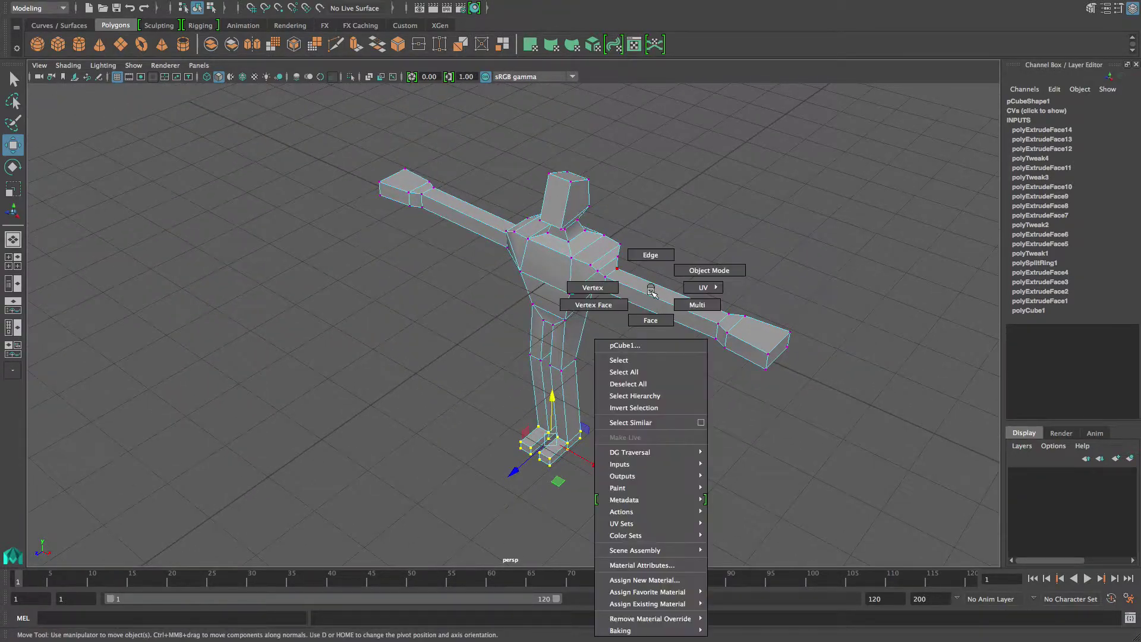
right_drag(651, 292, 694, 274)
click(657, 295)
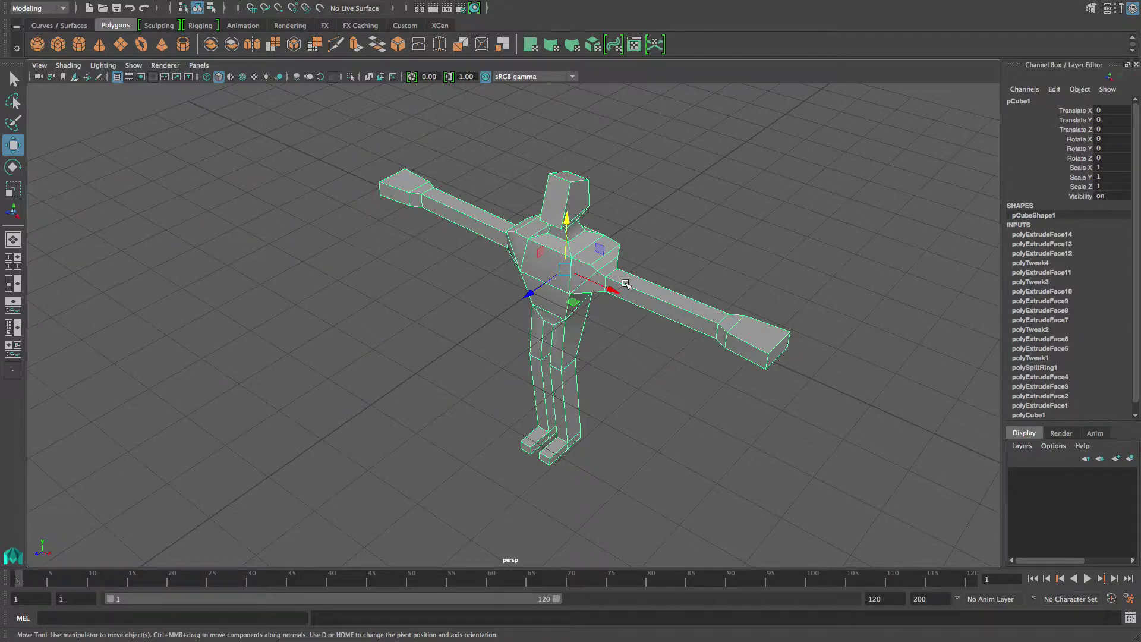
shift+right_click(651, 296)
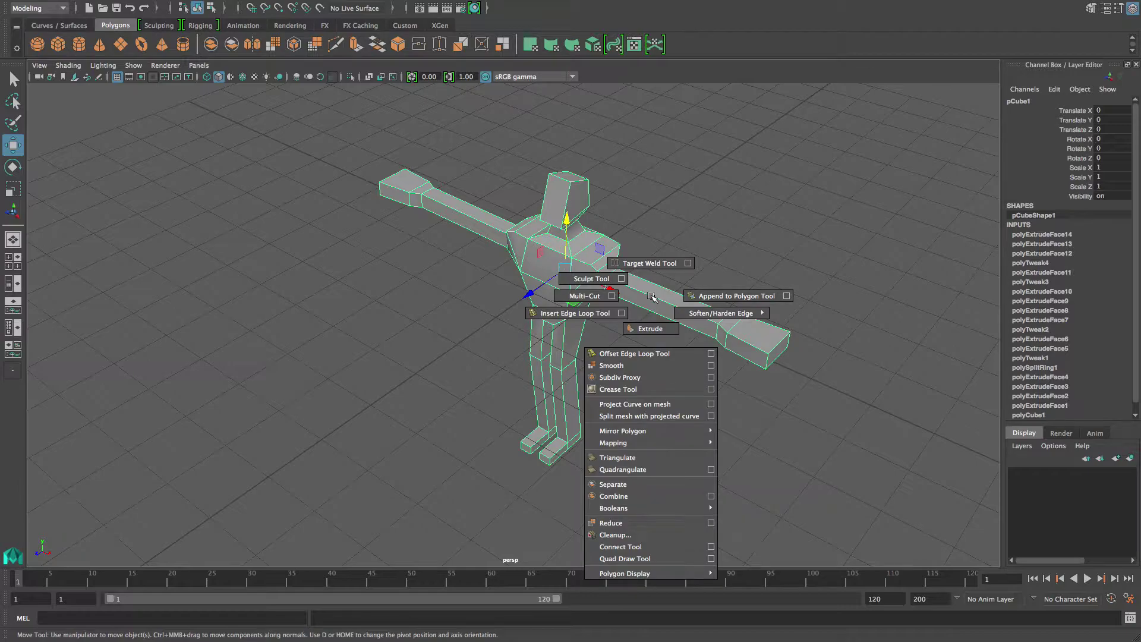
shift+right_drag(651, 296, 579, 313)
drag(659, 298, 661, 300)
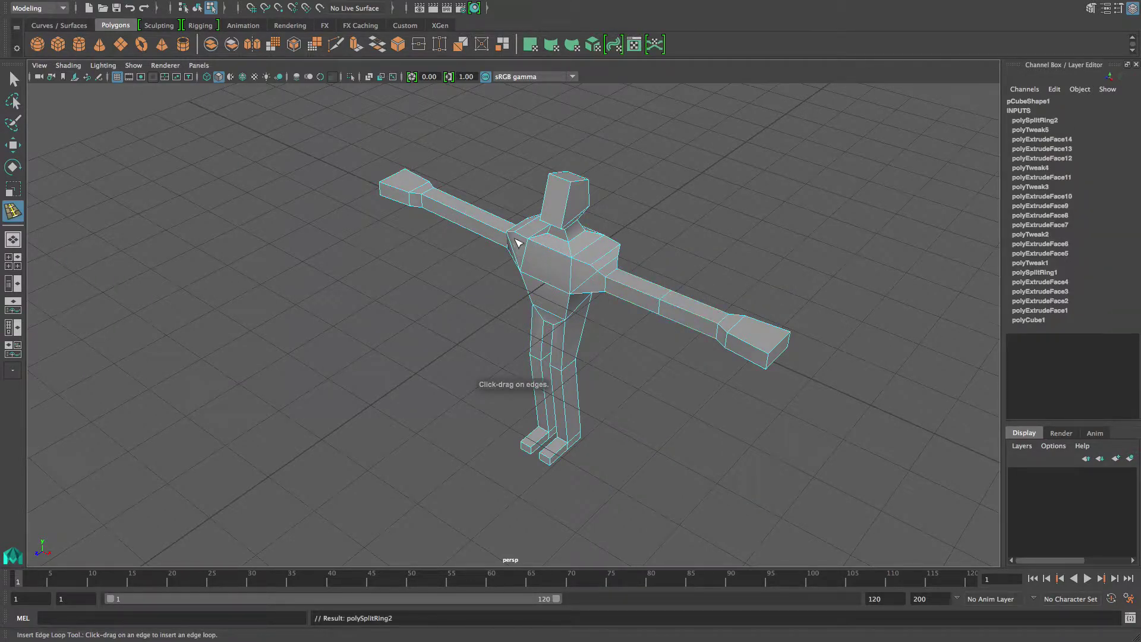
drag(475, 219, 571, 283)
- Insert an edge loop around the torso below the chest and scale it inward to narrow the waist
alt+drag(572, 283, 535, 296)
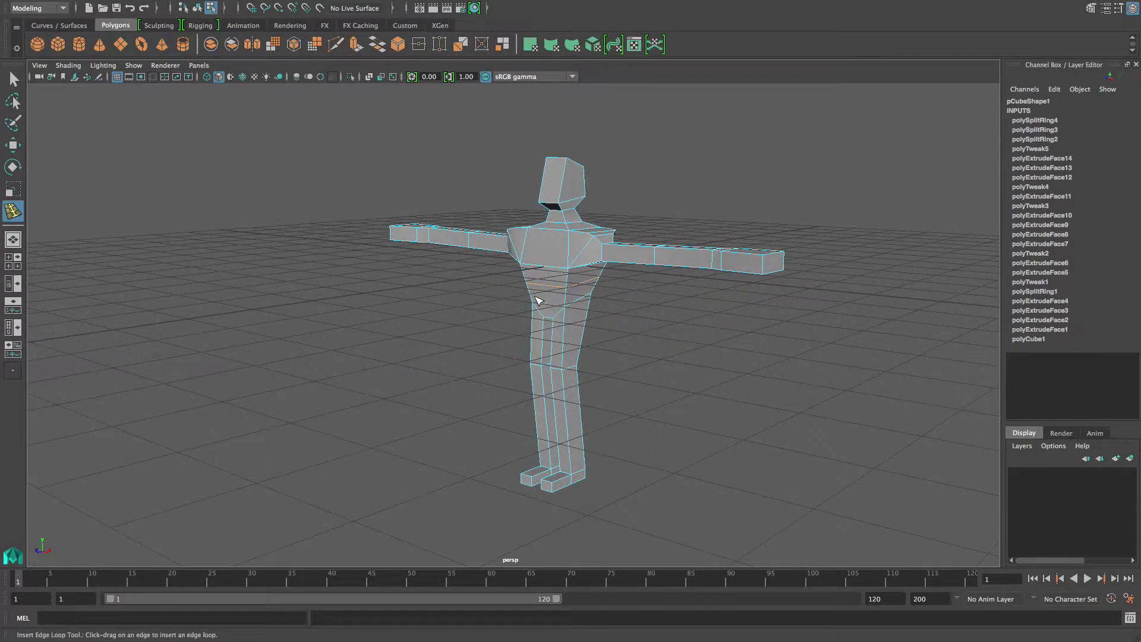
key(w)
key(e)
key(r)
drag(566, 283, 548, 284)
alt+drag(587, 345, 606, 363)
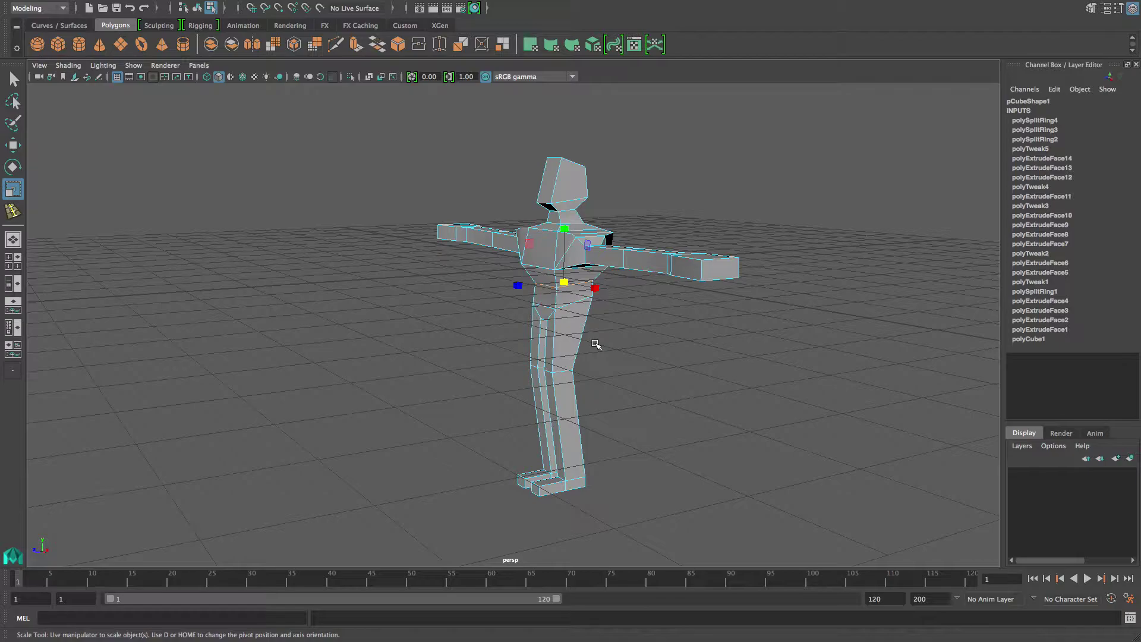
- Insert edge loops above and below the knee joint on both legs
key(y)
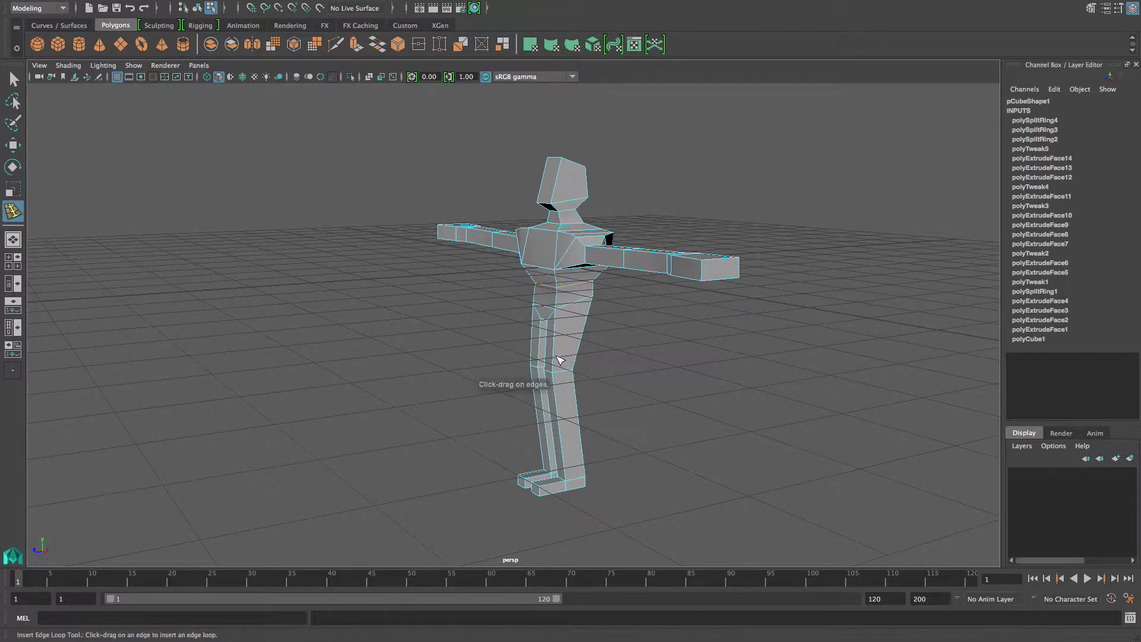
click(555, 358)
alt+right_drag(546, 370, 629, 384)
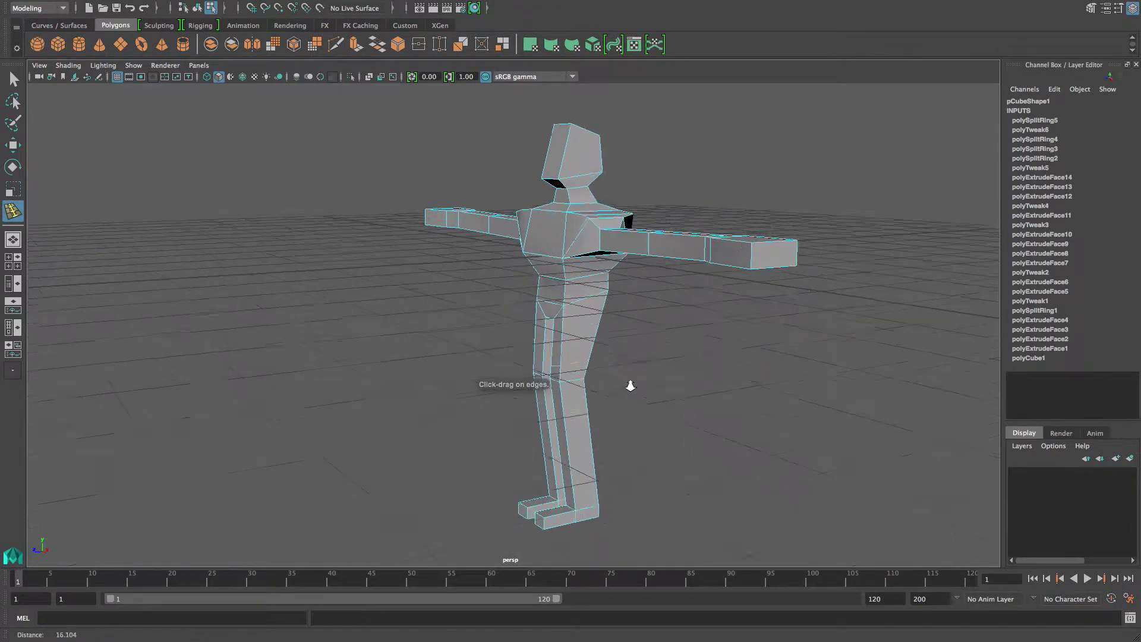
alt+drag(629, 384, 671, 365)
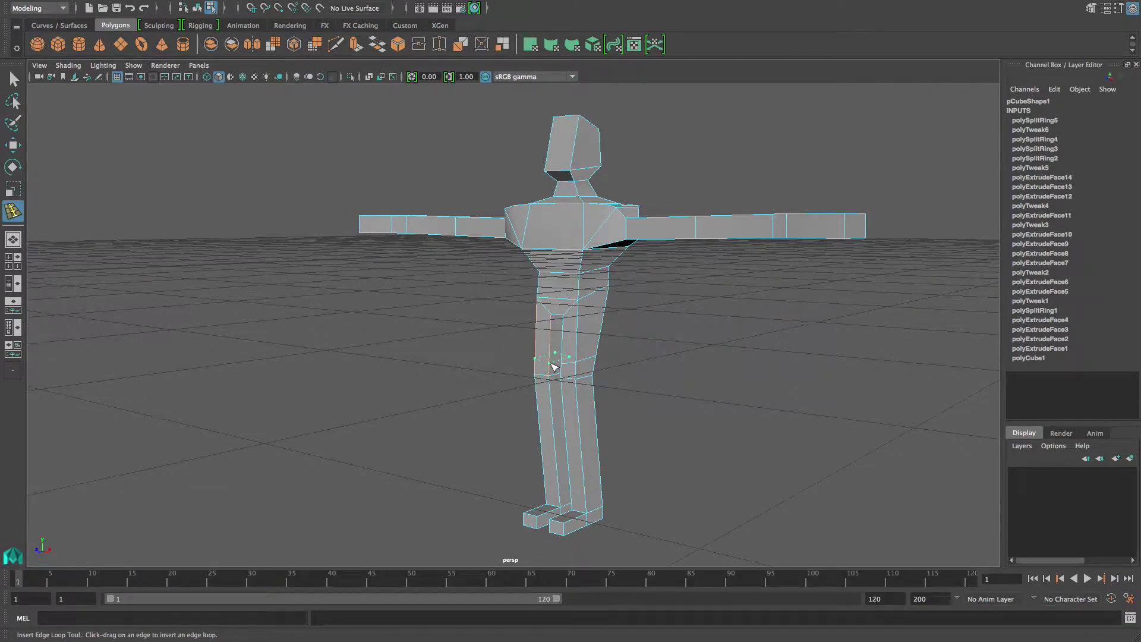
click(553, 366)
click(555, 393)
- Insert edge loops on either side of the existing elbow loop on both arms
alt+drag(580, 396, 721, 316)
click(721, 315)
click(683, 302)
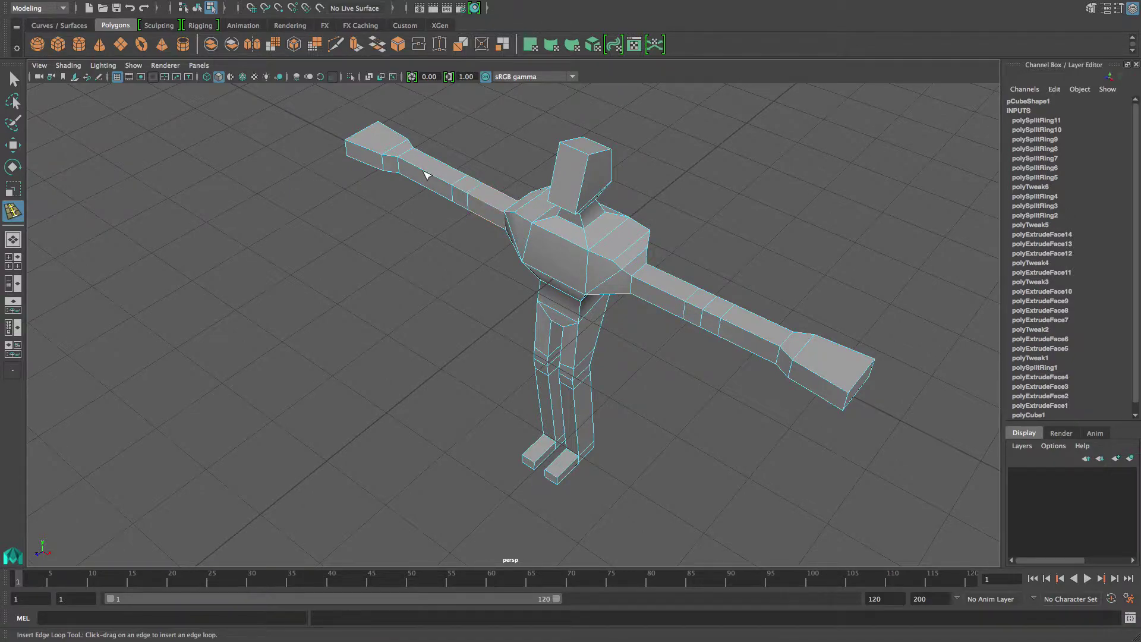
click(443, 183)
alt+right_drag(705, 237, 573, 196)
alt+drag(573, 196, 611, 216)
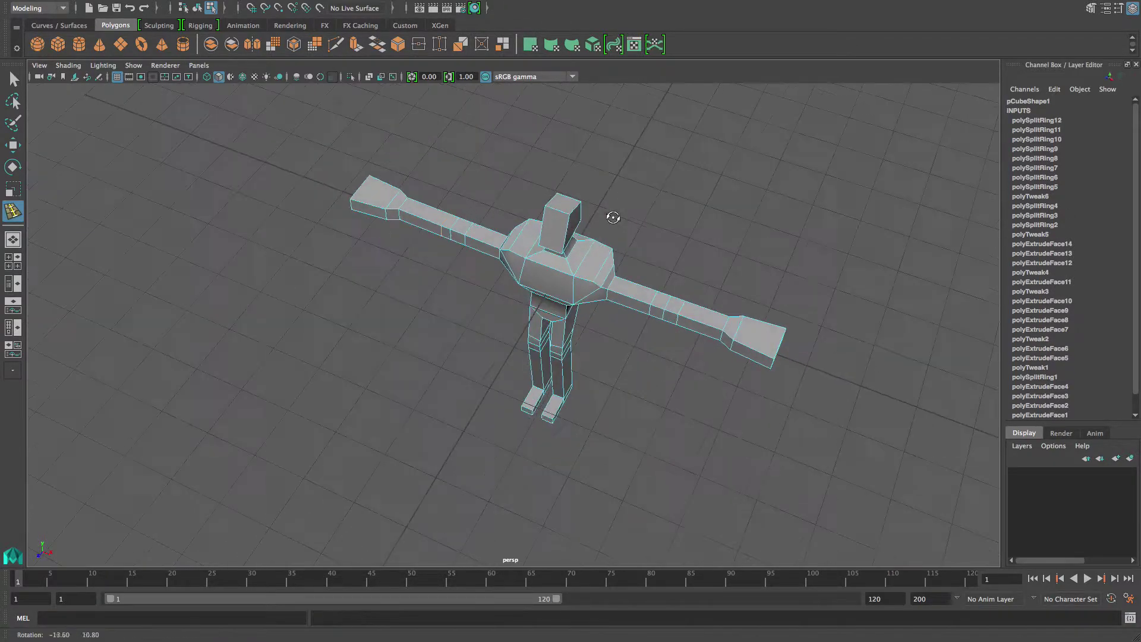
- Select the elbow vertices of both arms and move them backward to bend the arms slightly
key(w)
alt+drag(430, 240, 461, 233)
right_drag(450, 237, 402, 237)
drag(403, 212, 483, 274)
shift+drag(635, 239, 689, 300)
alt+drag(553, 272, 614, 306)
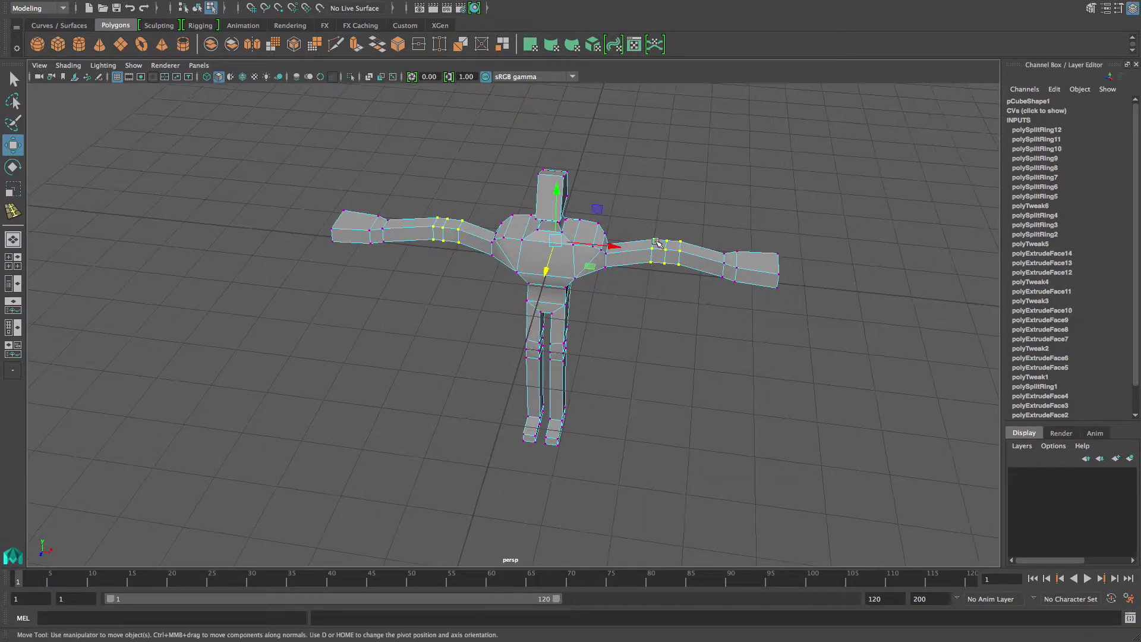
- Refine the bend of both elbows by shifting individual elbow vertices along the front-to-back axis
drag(673, 272, 743, 252)
alt+drag(423, 228, 397, 290)
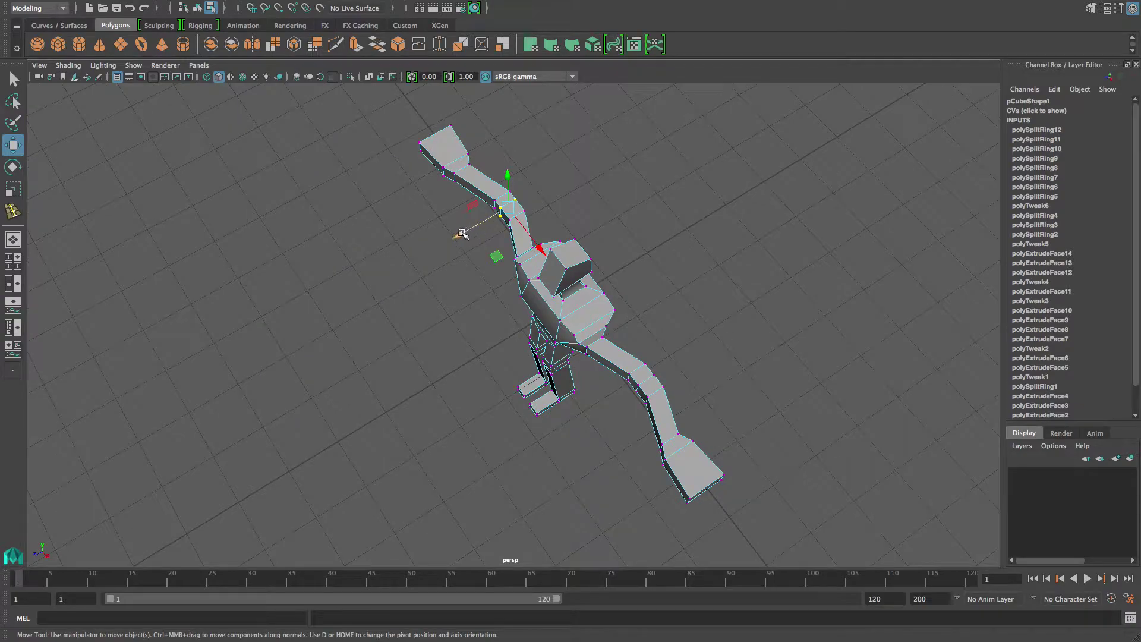
alt+drag(596, 371, 540, 265)
alt+drag(670, 312, 565, 306)
alt+right_drag(565, 305, 598, 323)
alt+drag(598, 323, 613, 339)
alt+right_drag(613, 338, 654, 352)
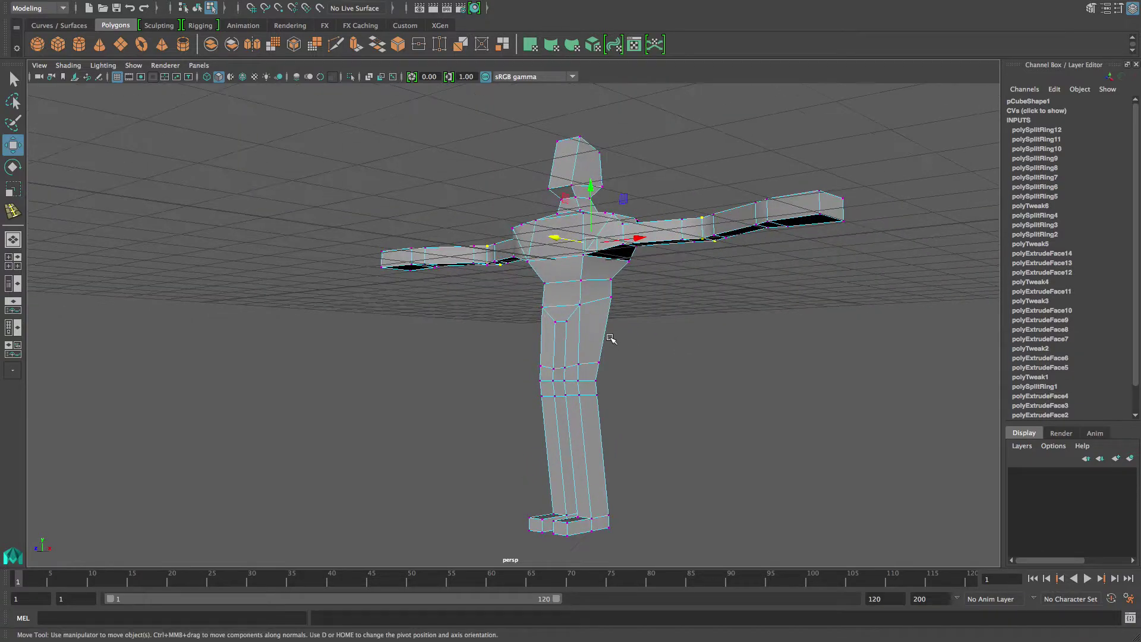
- Insert additional edge loops around the waist and pelvis
key(y)
drag(580, 326, 556, 330)
alt+drag(560, 330, 601, 334)
alt+right_drag(606, 338, 662, 351)
alt+middle_drag(650, 336, 645, 364)
alt+drag(627, 359, 531, 347)
drag(569, 315, 569, 315)
- Insert an edge loop around the calf of each leg
alt+drag(569, 315, 575, 366)
alt+middle_drag(601, 476, 591, 439)
click(565, 418)
click(543, 415)
alt+drag(544, 415, 598, 410)
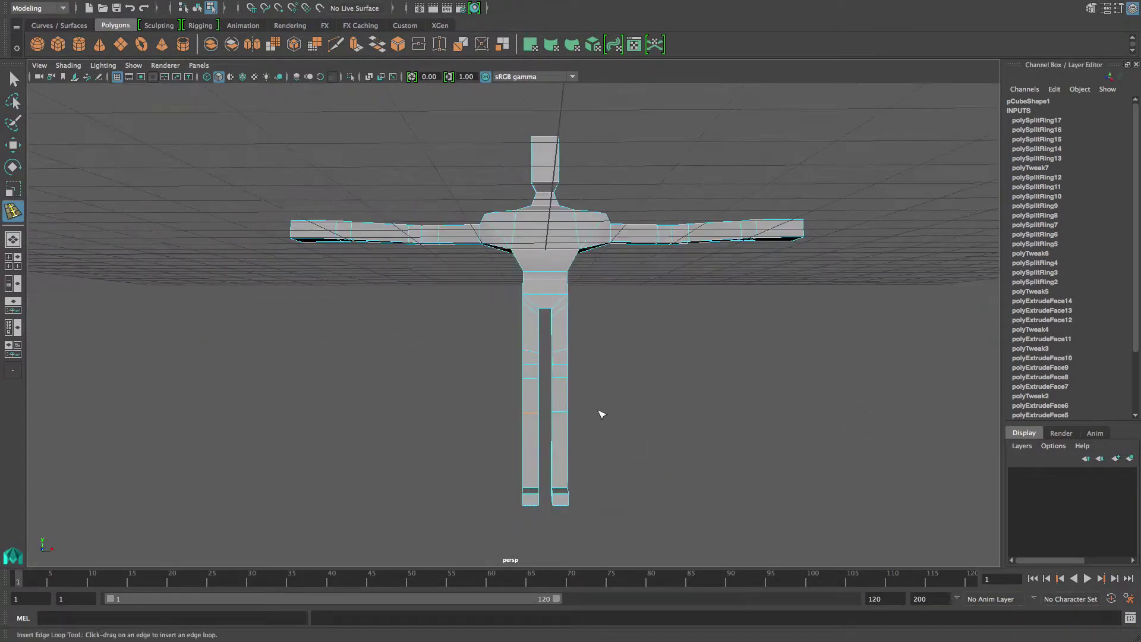
- In the side view, select the waist edge loop and scale it uniformly to about 0.825
click(9, 266)
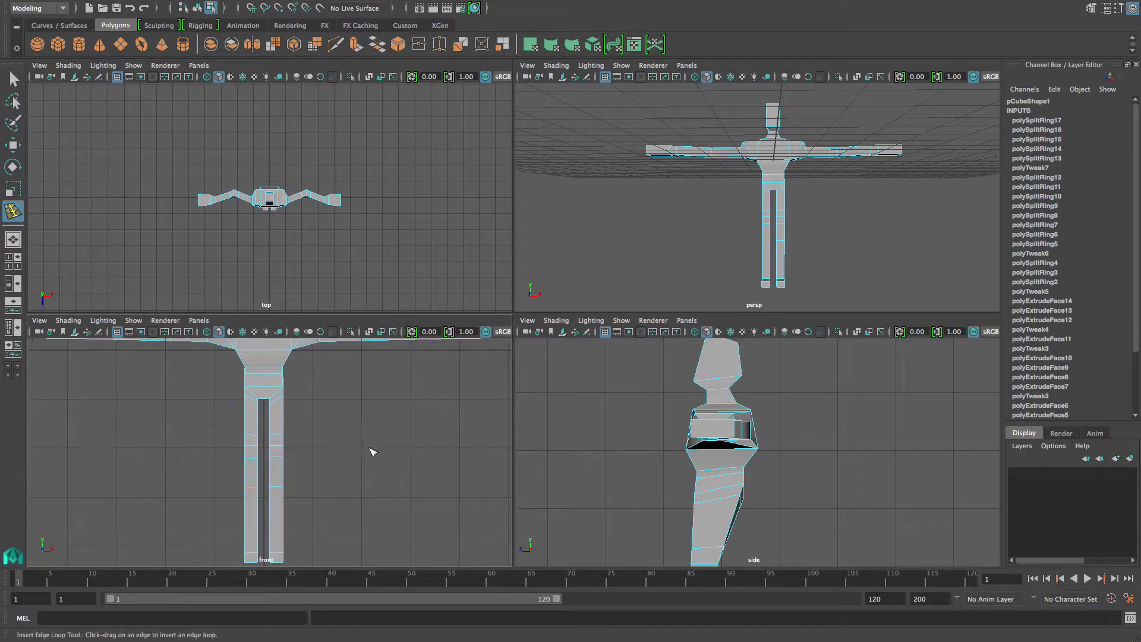
key(space)
alt+right_drag(789, 469, 698, 406)
alt+middle_drag(699, 406, 713, 329)
alt+right_drag(575, 362, 586, 362)
alt+middle_drag(536, 326, 563, 394)
key(w)
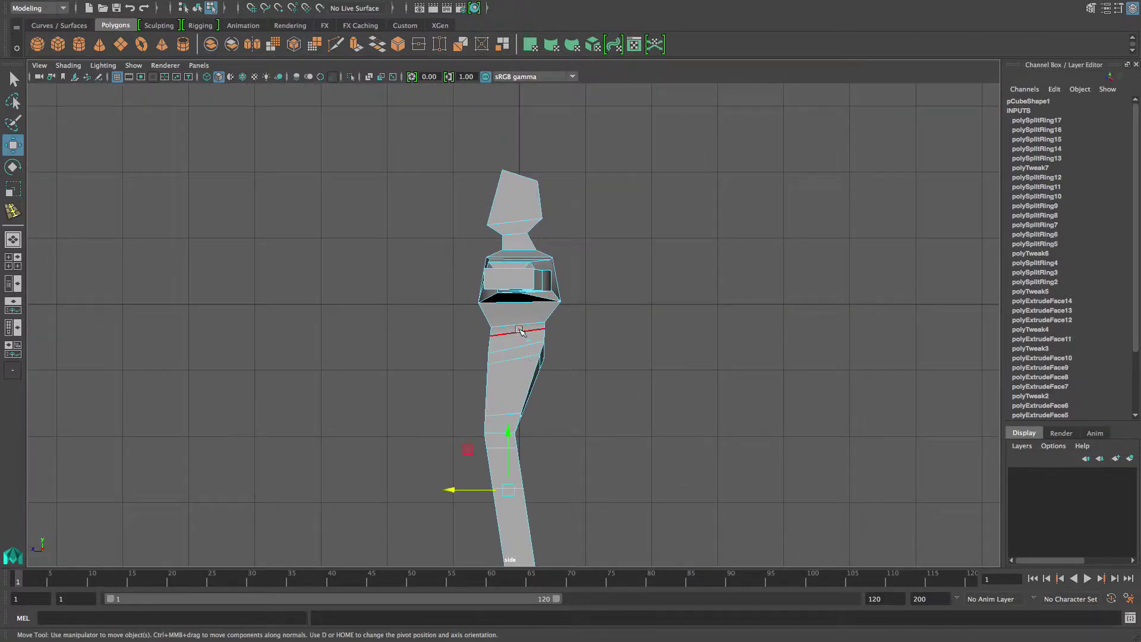
click(518, 332)
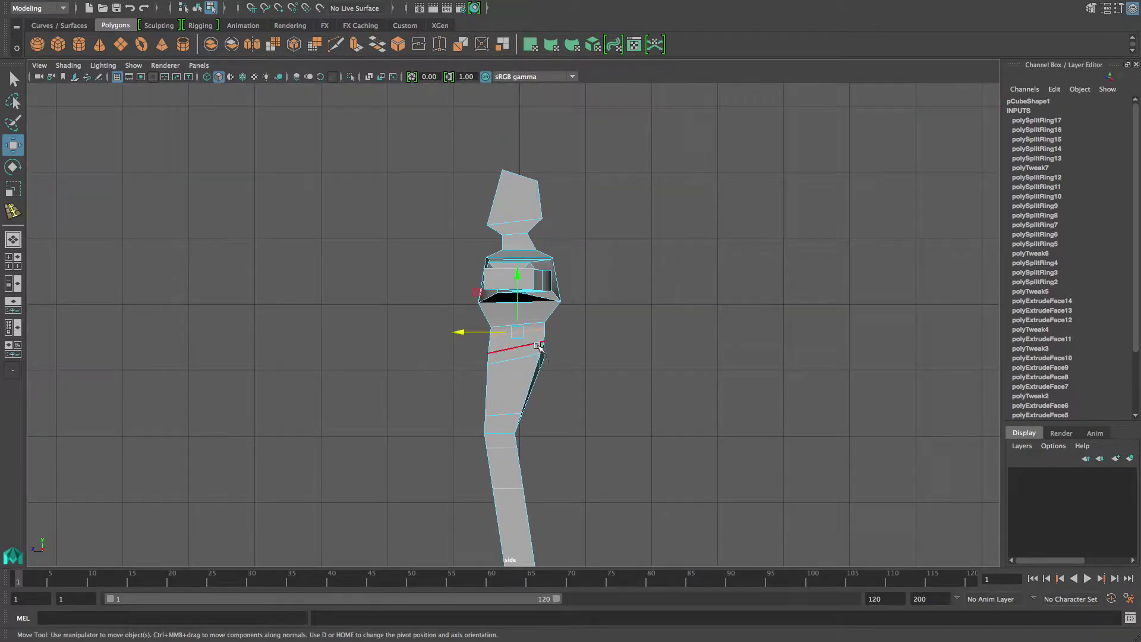
key(r)
drag(517, 331, 514, 334)
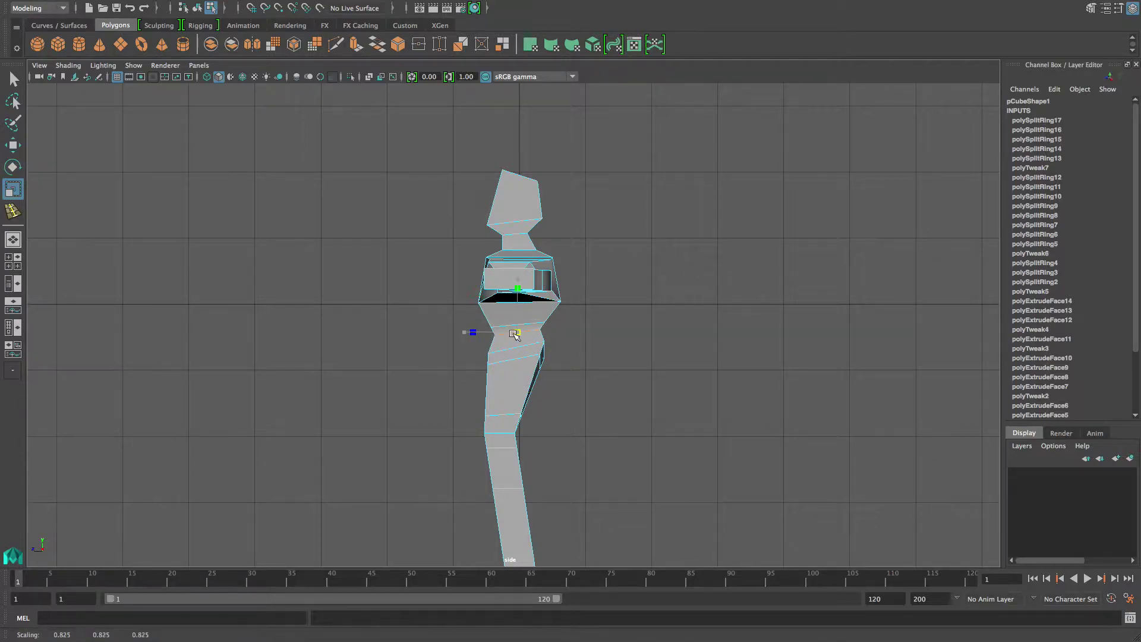
- Lower the narrowed waist loop slightly and raise the loop above it toward the chest
key(w)
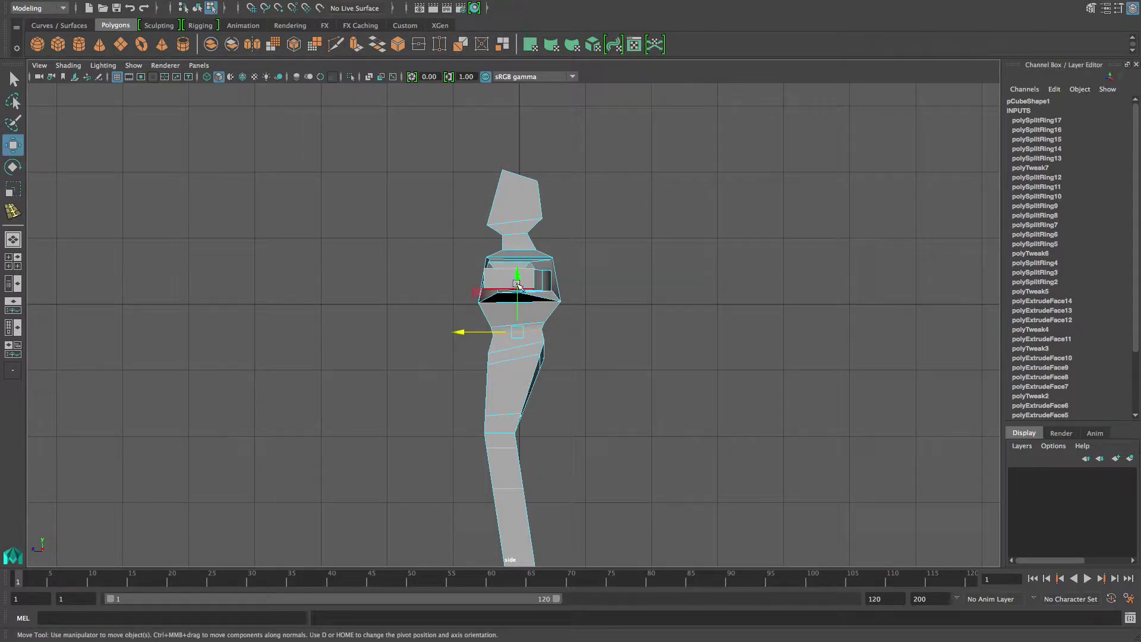
click(517, 288)
key(ctrl+z)
drag(515, 277, 516, 282)
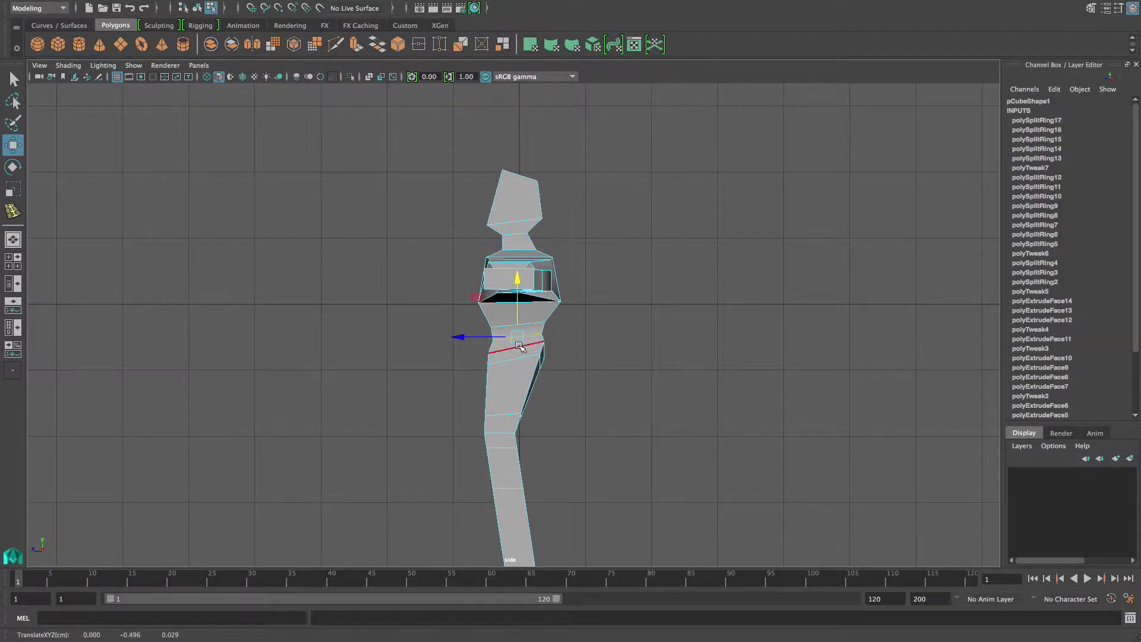
double_click(519, 324)
drag(516, 271, 516, 264)
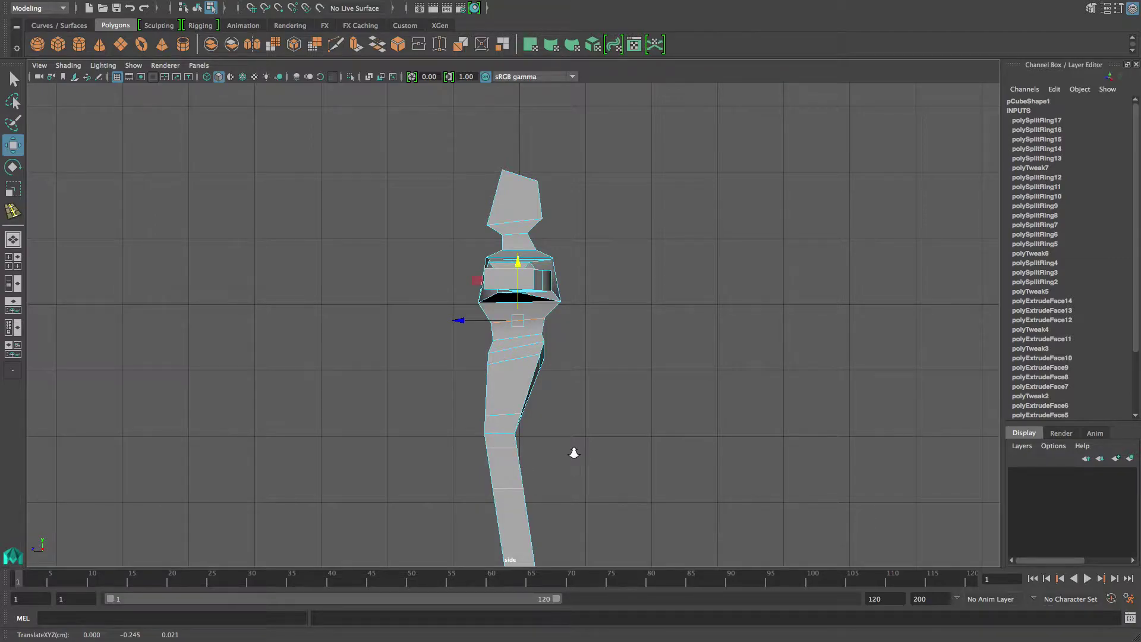
- Switch to vertex editing in the side view and lower the knee vertices of both legs
alt+right_drag(575, 455, 542, 432)
alt+middle_drag(542, 432, 534, 410)
drag(466, 372, 546, 420)
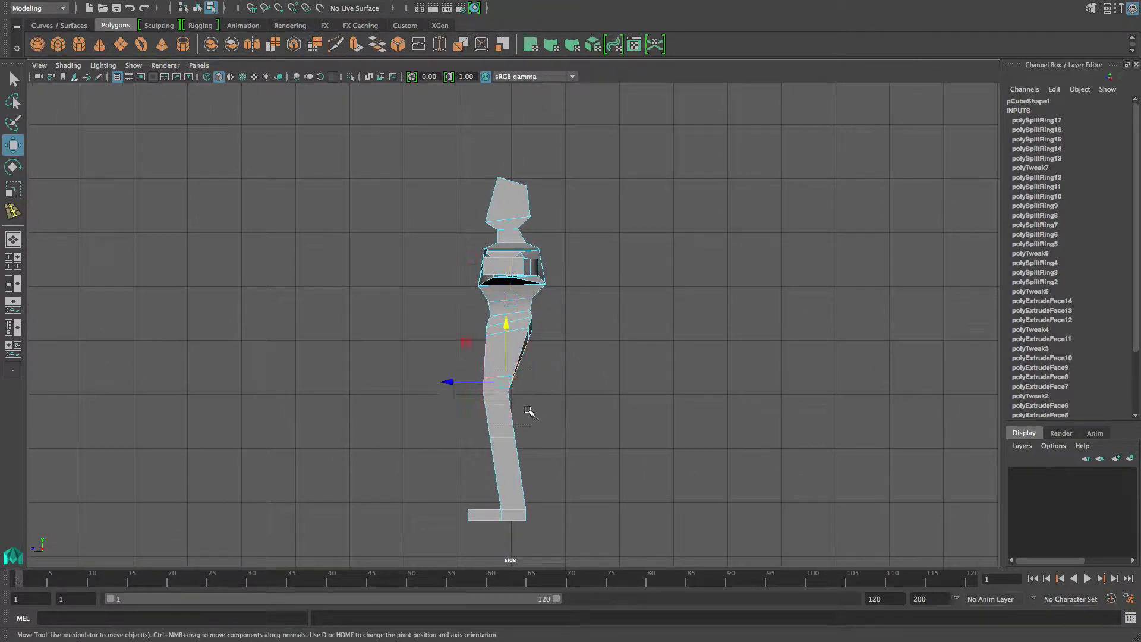
right_drag(509, 404, 449, 290)
drag(455, 361, 544, 422)
drag(497, 333, 499, 346)
- Shape the legs in profile by pushing the knees forward, lowering the calf vertices and bulging the calves backward
click(526, 382)
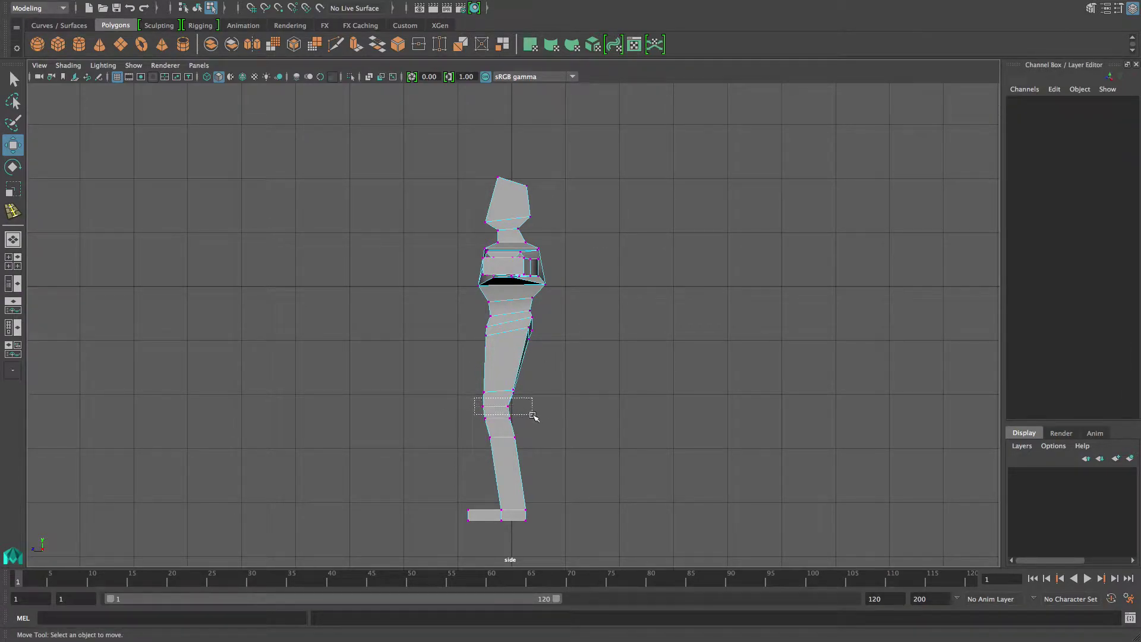
drag(533, 414, 533, 415)
drag(438, 406, 548, 461)
drag(504, 387, 503, 403)
drag(547, 435, 524, 444)
- Adjust the ankle vertices in the side view to form rounded heels and feet sloping down toward the toes
drag(556, 499, 511, 515)
click(495, 508)
drag(501, 509, 500, 503)
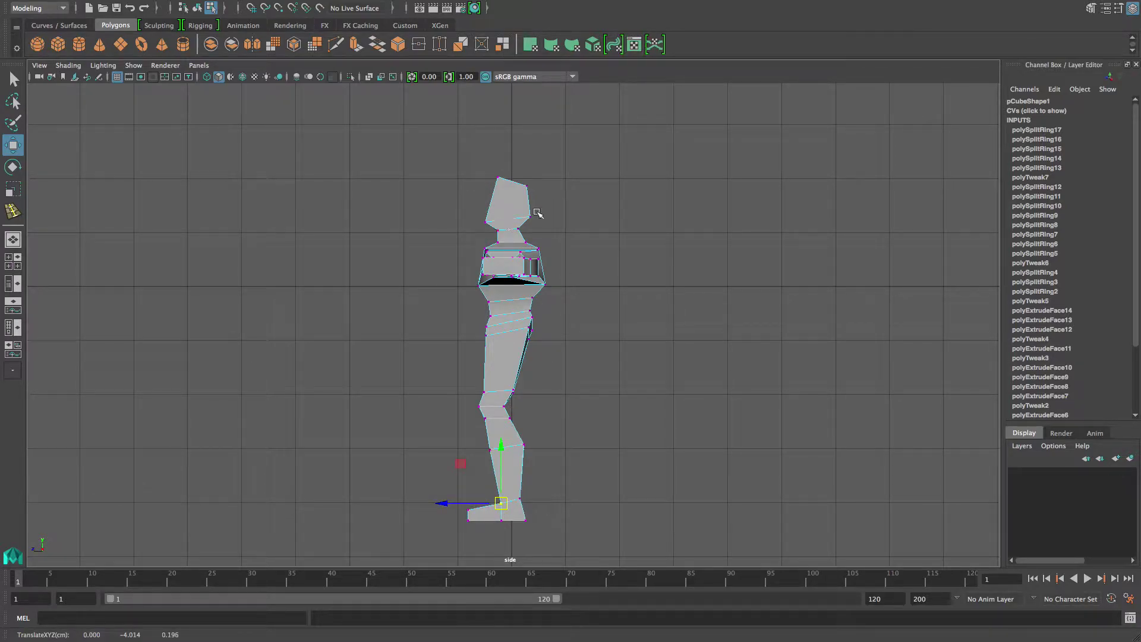
- In the front view, select the calf vertices and scale them sideways to widen the outer calves
click(13, 264)
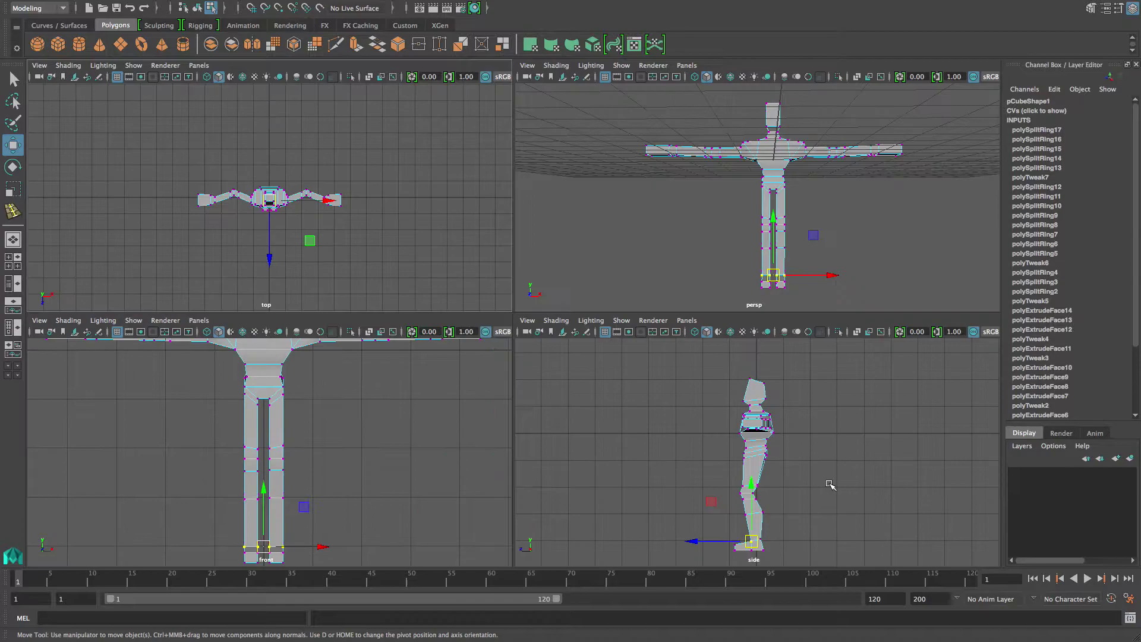
key(space)
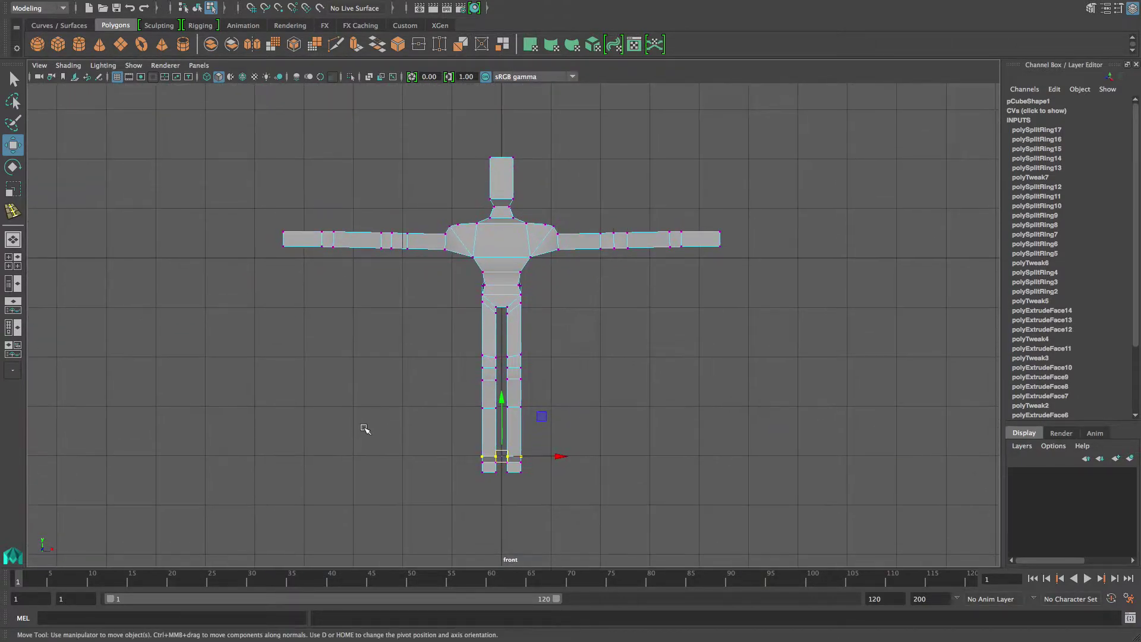
scroll(412, 431, up, 2)
drag(496, 427, 491, 426)
click(595, 410)
drag(426, 405, 559, 440)
key(r)
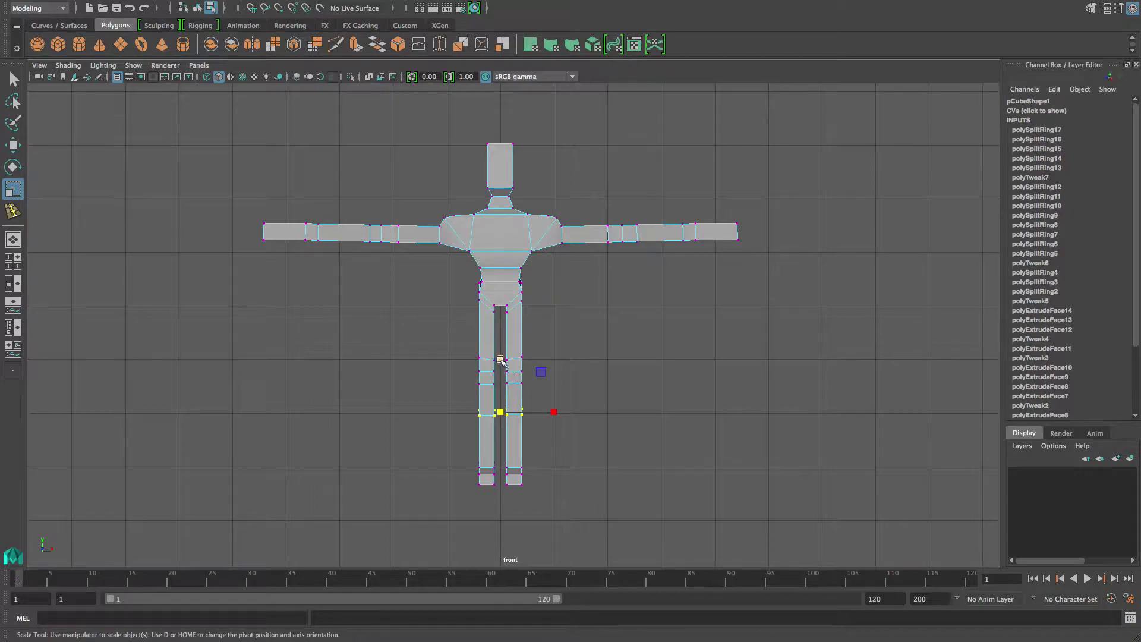
drag(500, 360, 573, 412)
click(583, 402)
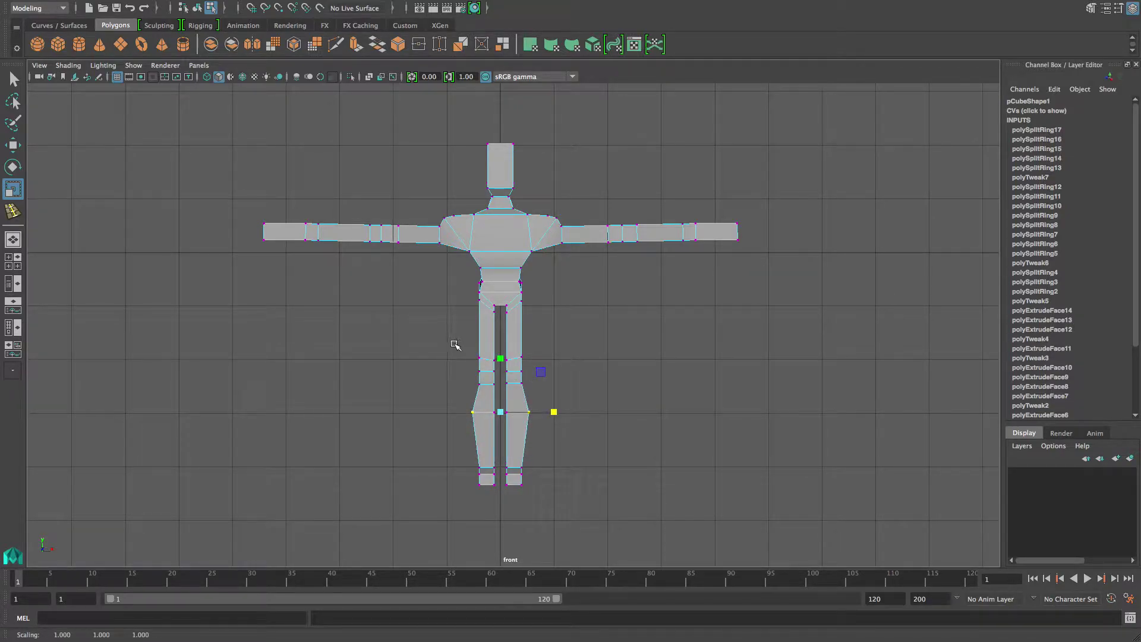
- Widen the row of vertices just above the knees sideways and move it up to shape the thighs
drag(464, 349, 574, 356)
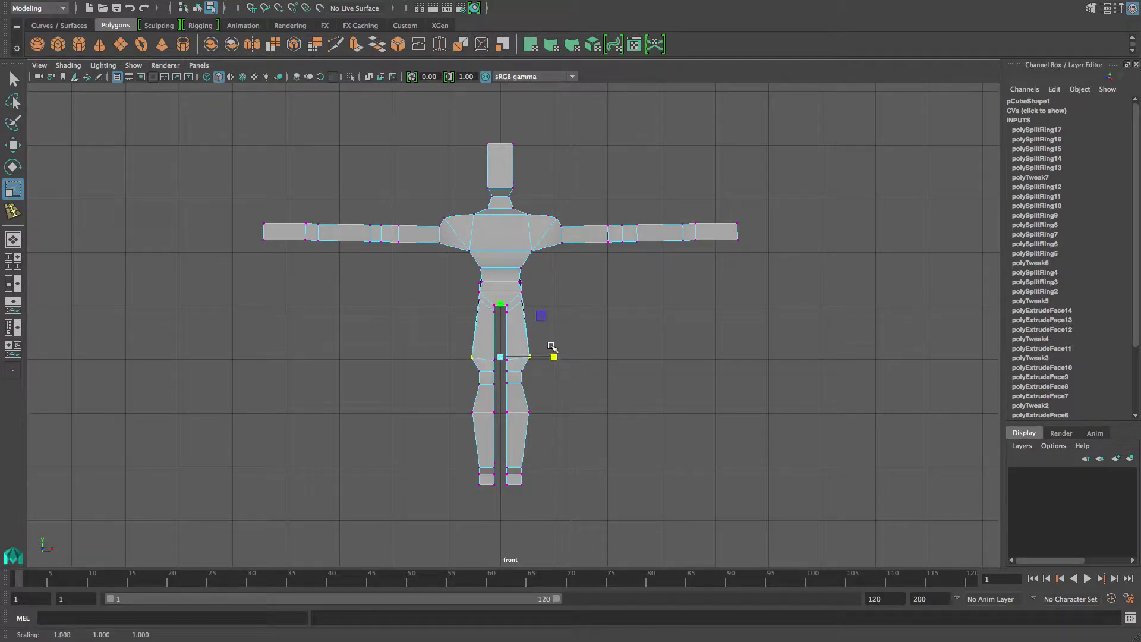
key(w)
drag(502, 302, 502, 292)
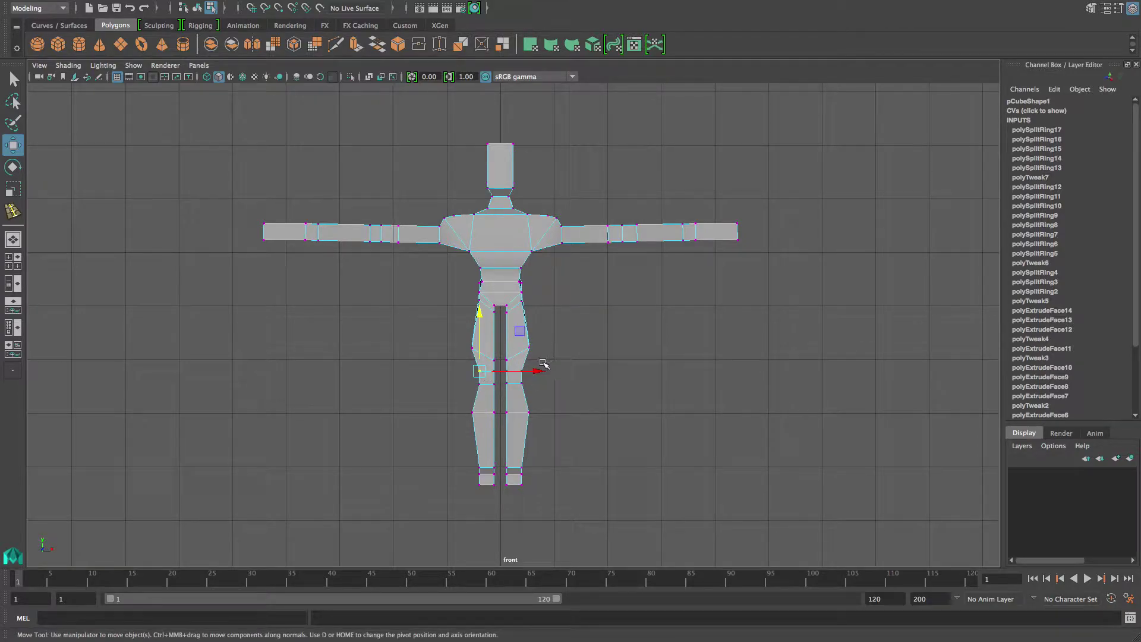
- Scale the outer vertices just above the knees slightly wider and stretch the upper shoulder-joint vertices outward along the arms
drag(522, 376, 559, 371)
key(r)
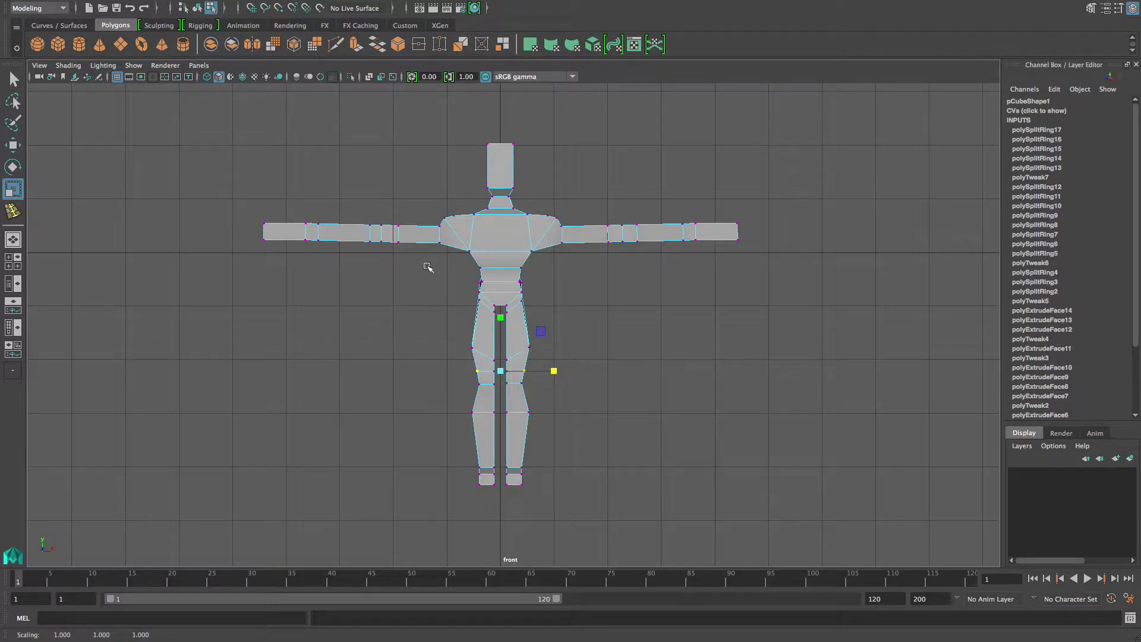
drag(422, 219, 444, 235)
shift+drag(561, 230, 563, 228)
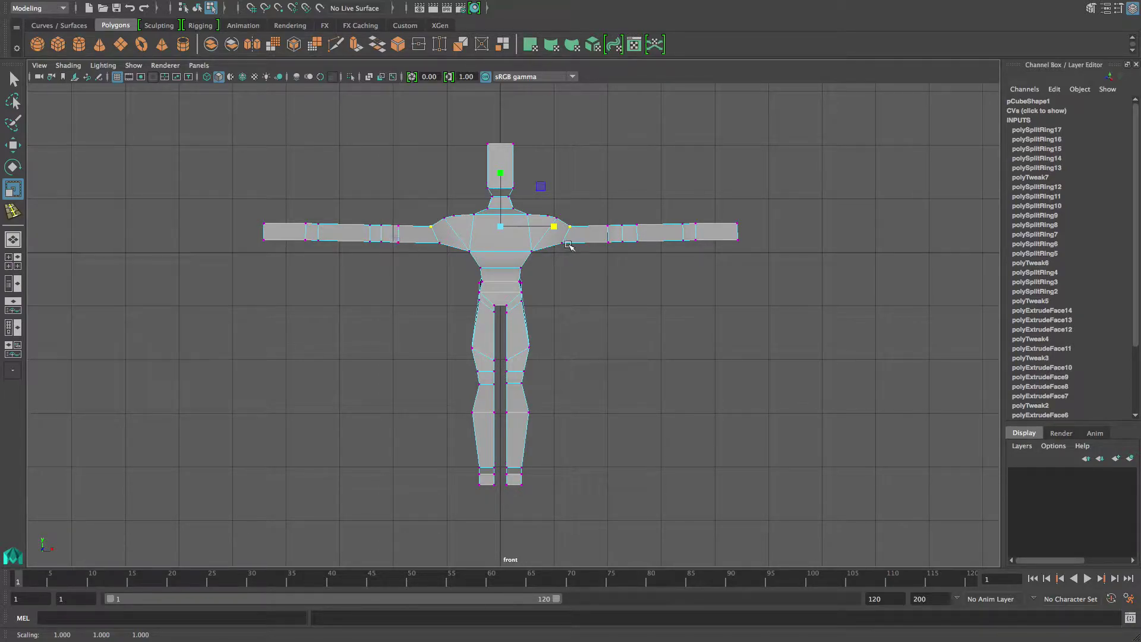
- Select the vertices at both wrists and scale them down vertically to narrow the wrists
drag(336, 212, 313, 247)
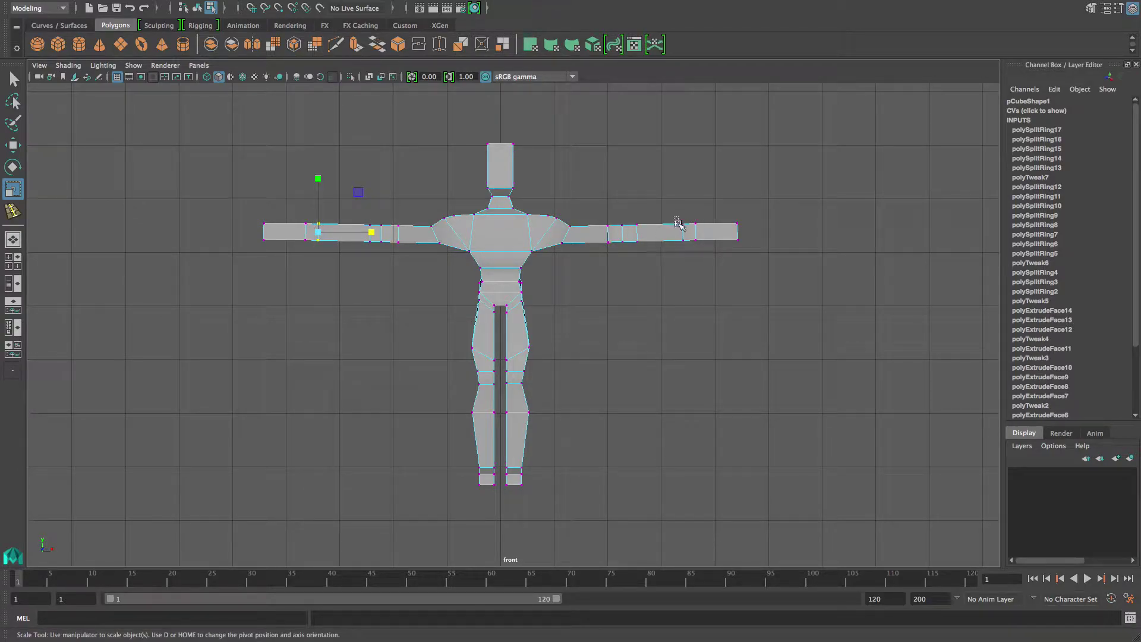
shift+drag(683, 246, 686, 246)
drag(512, 185, 501, 204)
- Scale the vertices just above and just below the elbows vertically to thicken the upper arms and forearms
drag(597, 218, 617, 259)
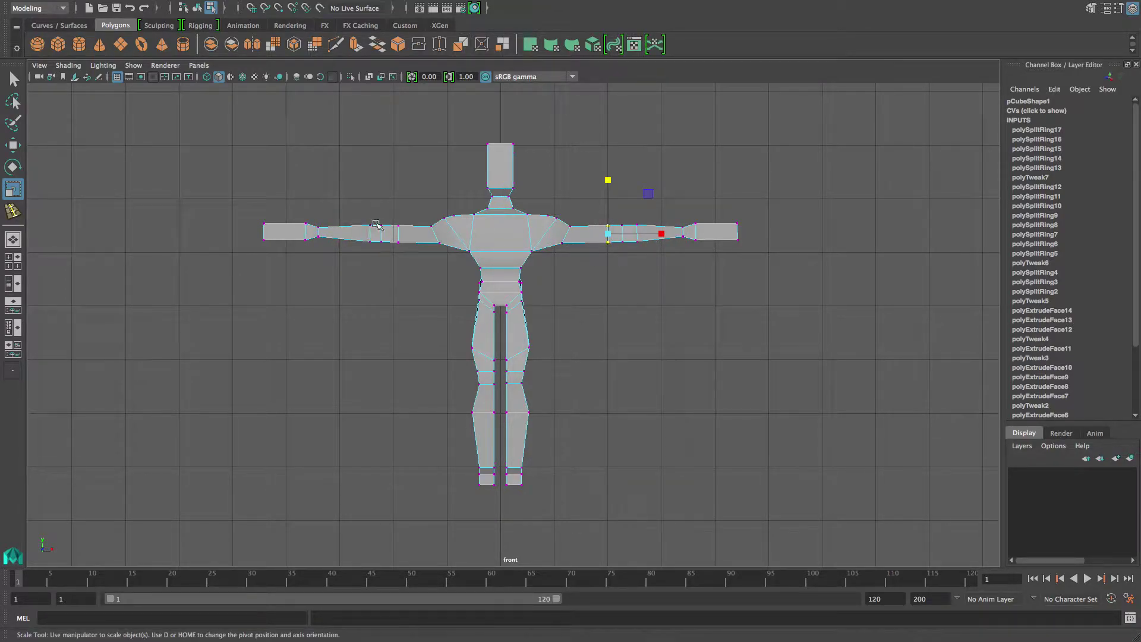
shift+drag(404, 254, 405, 256)
drag(503, 180, 504, 163)
drag(360, 217, 376, 254)
shift+drag(633, 214, 653, 273)
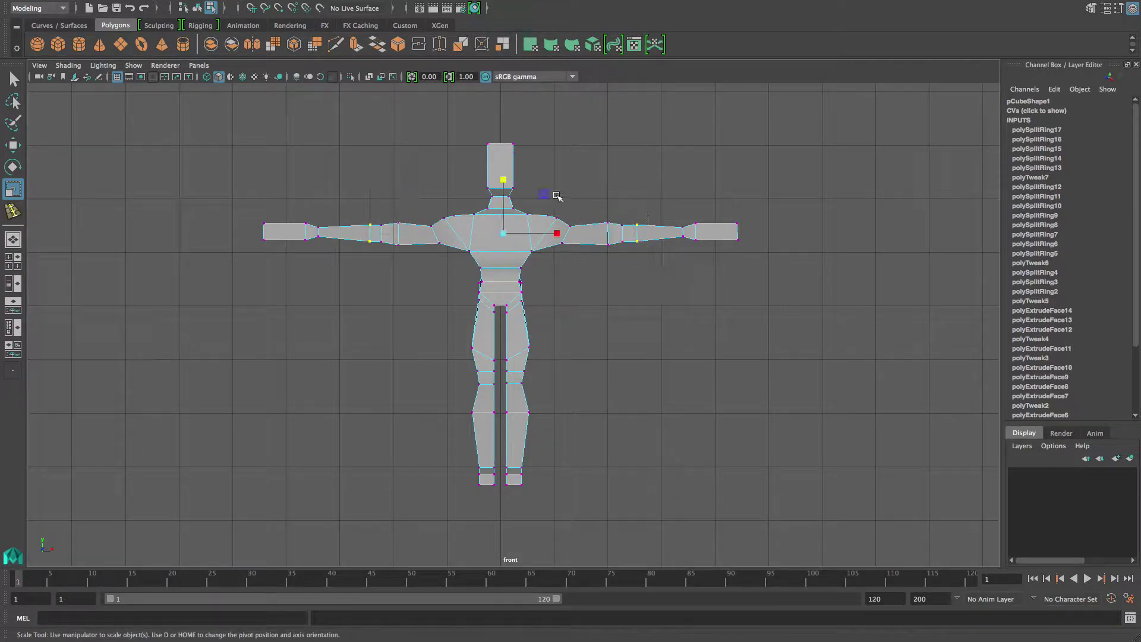
mouse_move(509, 184)
mouse_down()
mouse_move(503, 153)
mouse_move(504, 165)
mouse_up()
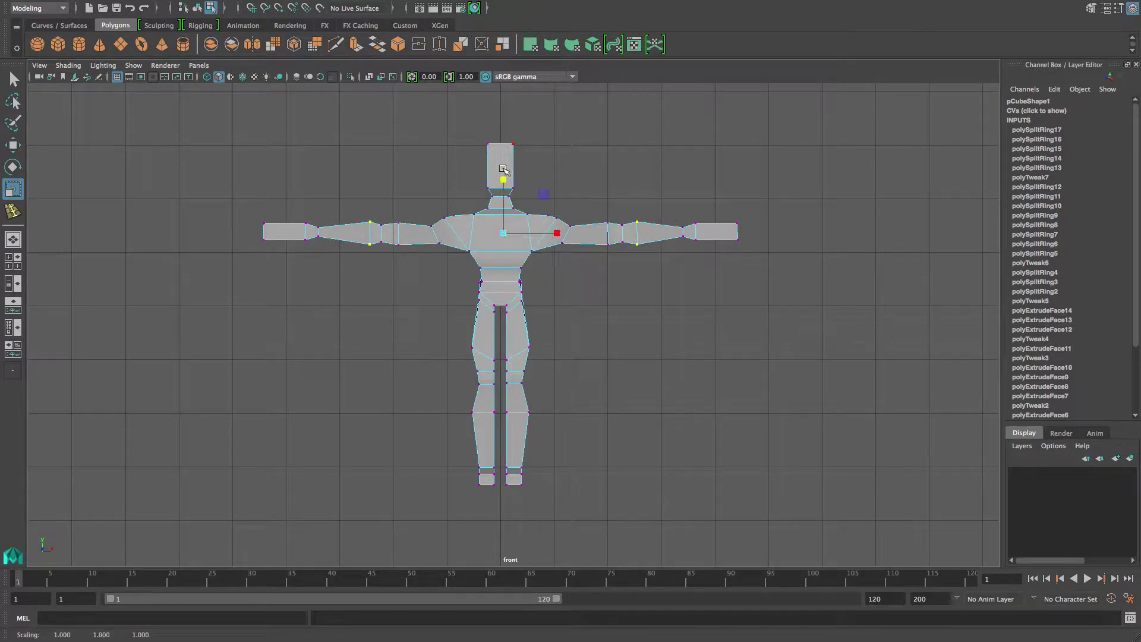
- In the perspective view, insert an edge loop down the middle of the body and scale it to round the head and torso
key(space)
key(space)
alt+drag(764, 287, 312, 309)
scroll(680, 326, up, 6)
alt+drag(545, 334, 657, 313)
alt+drag(585, 302, 614, 382)
scroll(685, 359, up, 4)
scroll(646, 369, down, 5)
scroll(613, 382, up, 3)
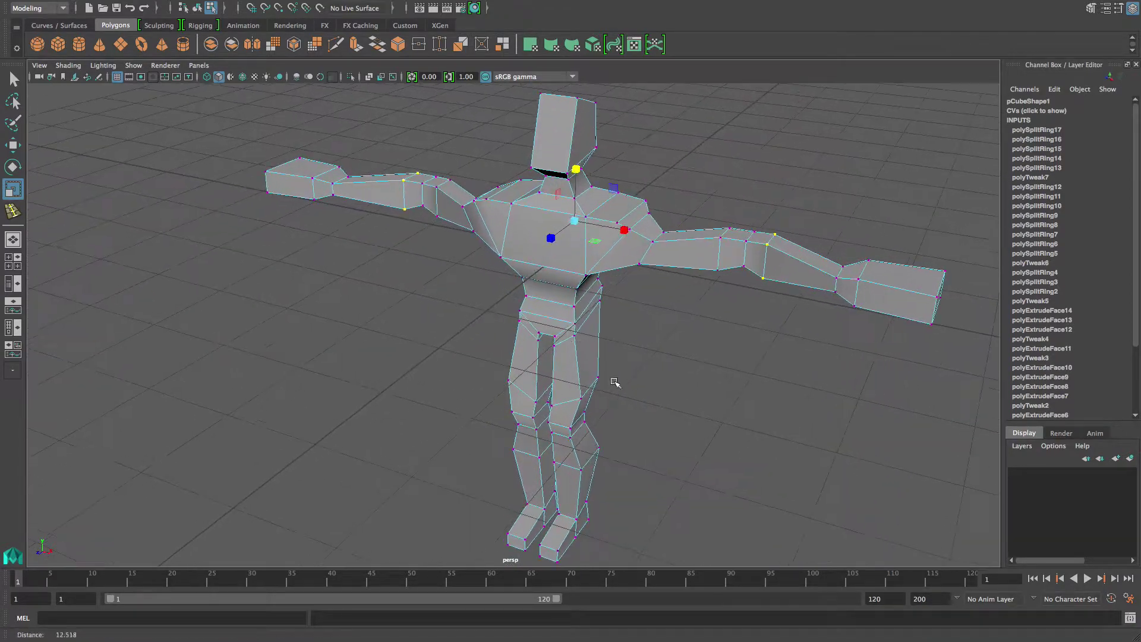
shift+right_click(549, 317)
right_drag(570, 287, 637, 269)
shift+right_click(557, 313)
shift+right_drag(515, 321, 516, 297)
click(548, 318)
mouse_move(516, 298)
alt+mouse_down()
mouse_move(434, 271)
mouse_move(573, 272)
mouse_move(504, 286)
alt+mouse_up()
key(r)
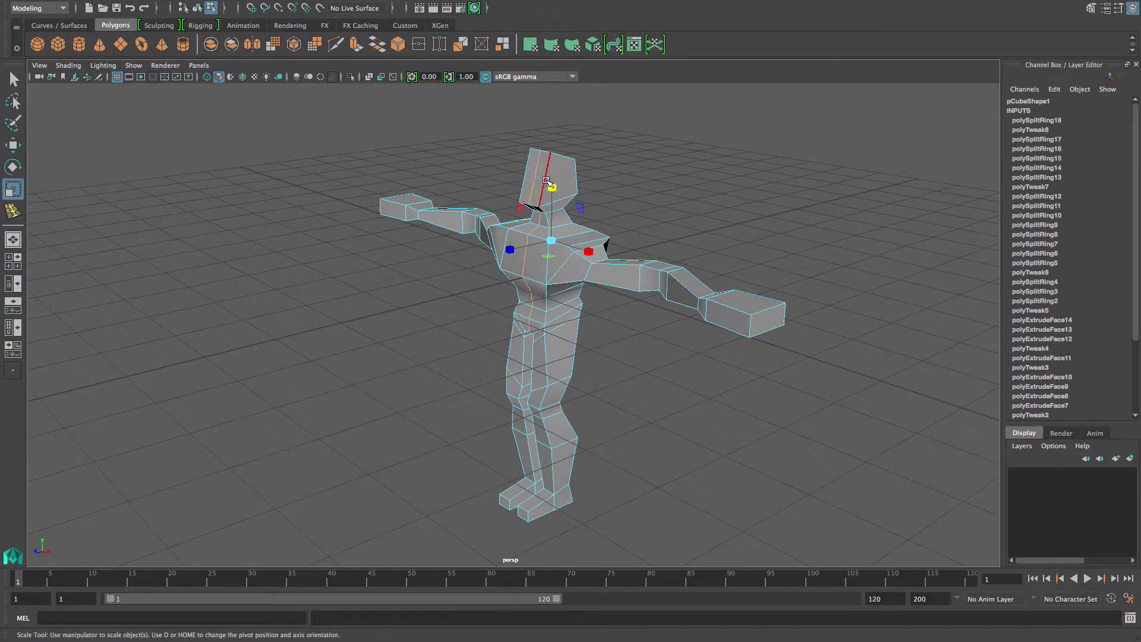
drag(550, 184, 550, 187)
- Insert an edge loop around each ankle just above the foot and scale both loops together
alt+drag(540, 240, 490, 253)
alt+drag(498, 304, 575, 303)
alt+right_drag(629, 382, 582, 353)
alt+drag(581, 348, 585, 291)
alt+right_drag(547, 369, 613, 390)
alt+drag(609, 326, 538, 371)
alt+right_drag(615, 352, 600, 349)
alt+drag(595, 321, 574, 344)
alt+right_drag(599, 380, 639, 390)
key(g)
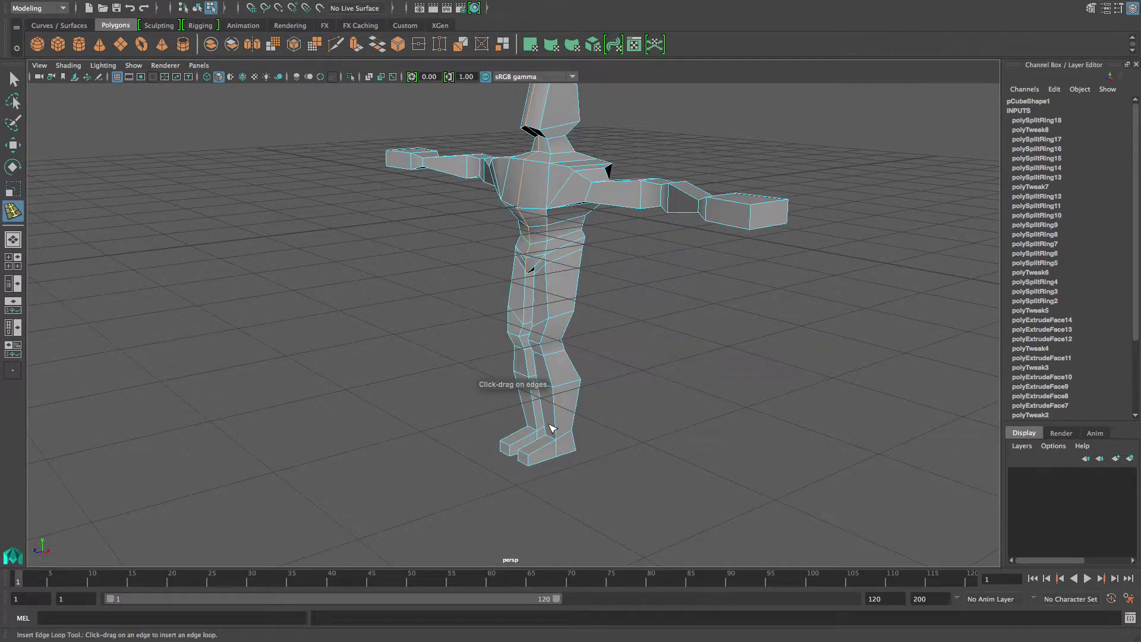
click(557, 431)
click(538, 424)
alt+drag(539, 427, 564, 433)
key(w)
shift+double_click(560, 425)
key(r)
drag(553, 418, 546, 419)
- Insert one edge loop across the middle of each foot
alt+right_drag(612, 441, 684, 462)
alt+middle_drag(662, 459, 644, 402)
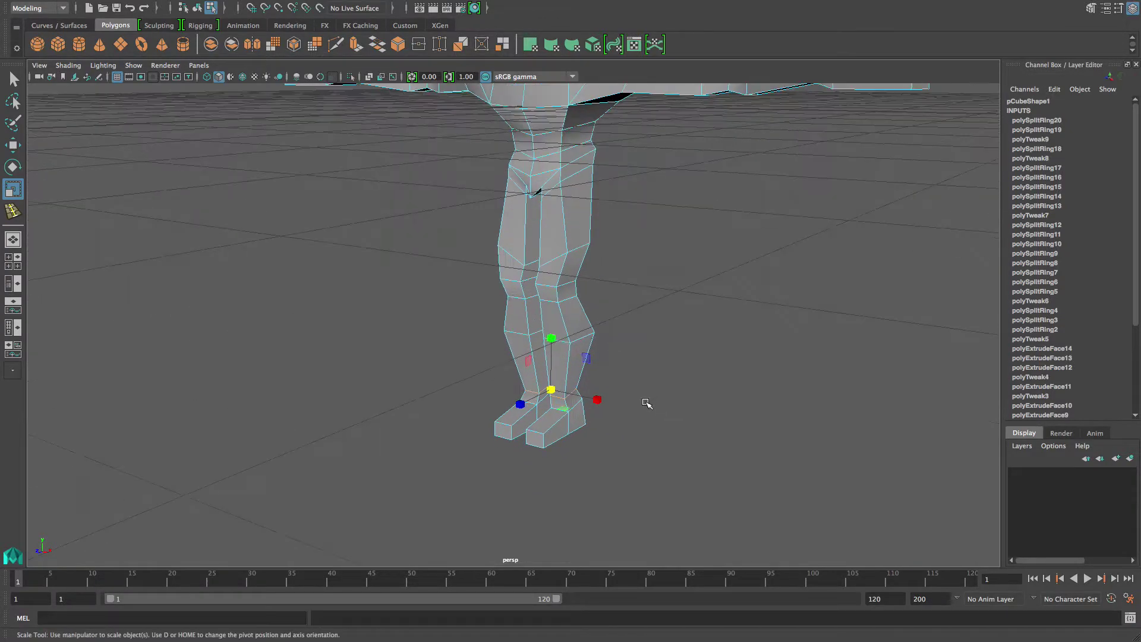
key(g)
click(558, 430)
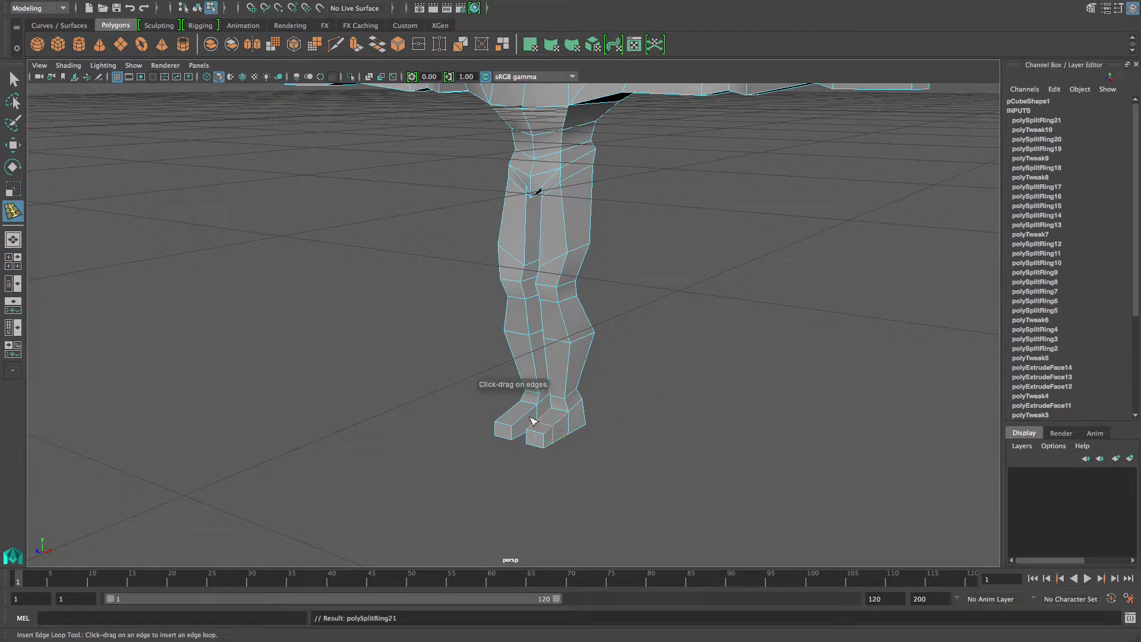
click(522, 418)
click(526, 416)
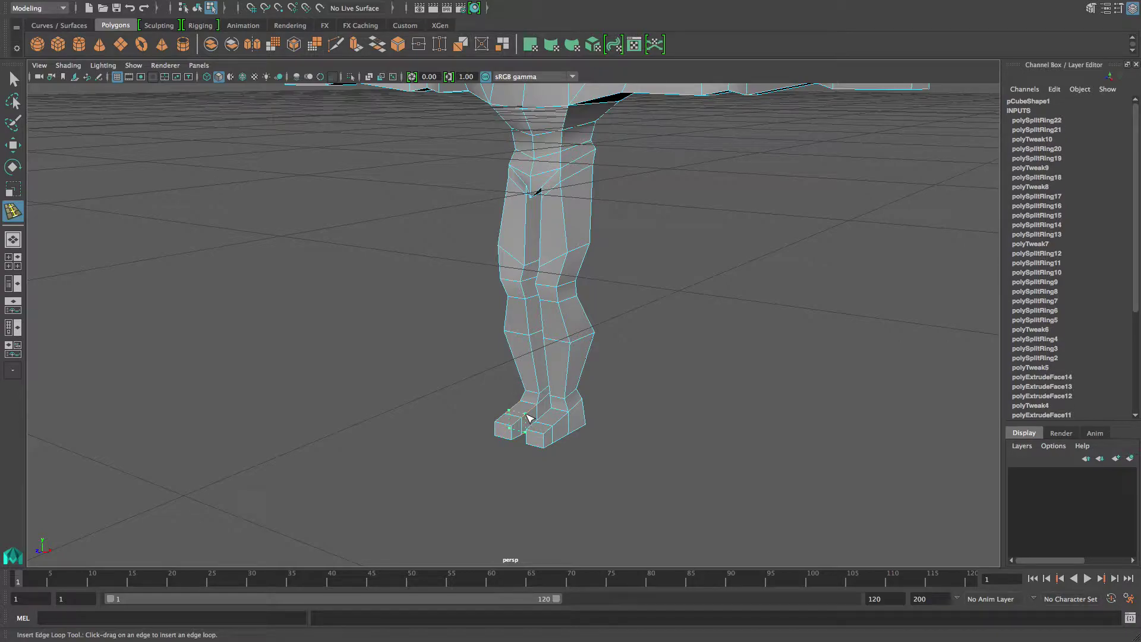
- Insert two more edge loops across each foot toward the toes, undoing the misplaced ones and placing them again
click(555, 424)
click(532, 426)
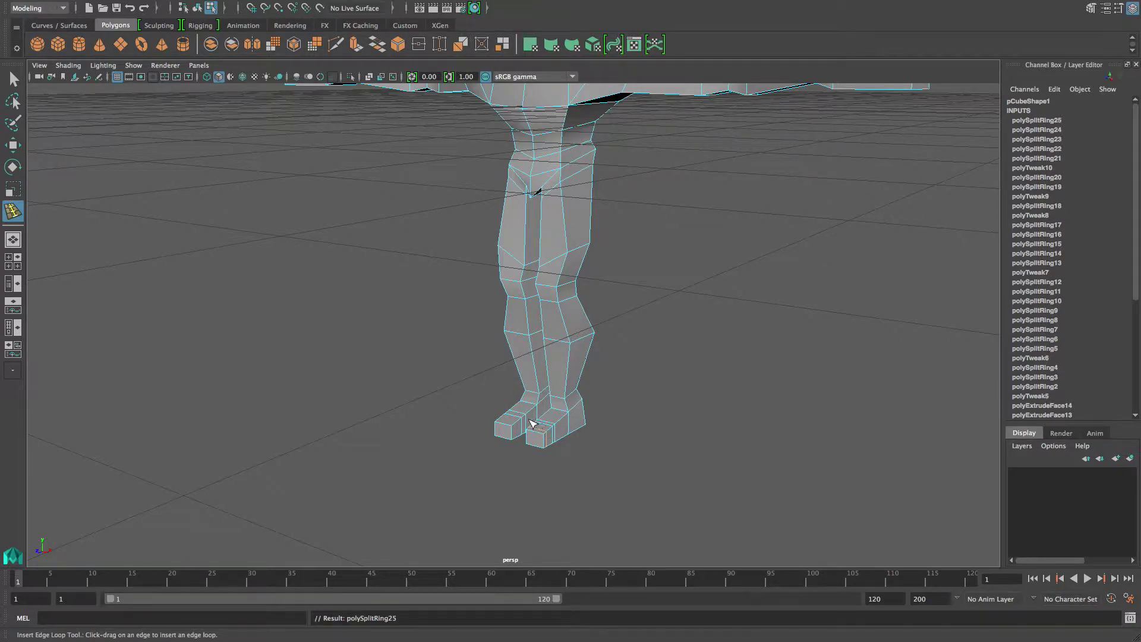
key(ctrl+z)
click(549, 430)
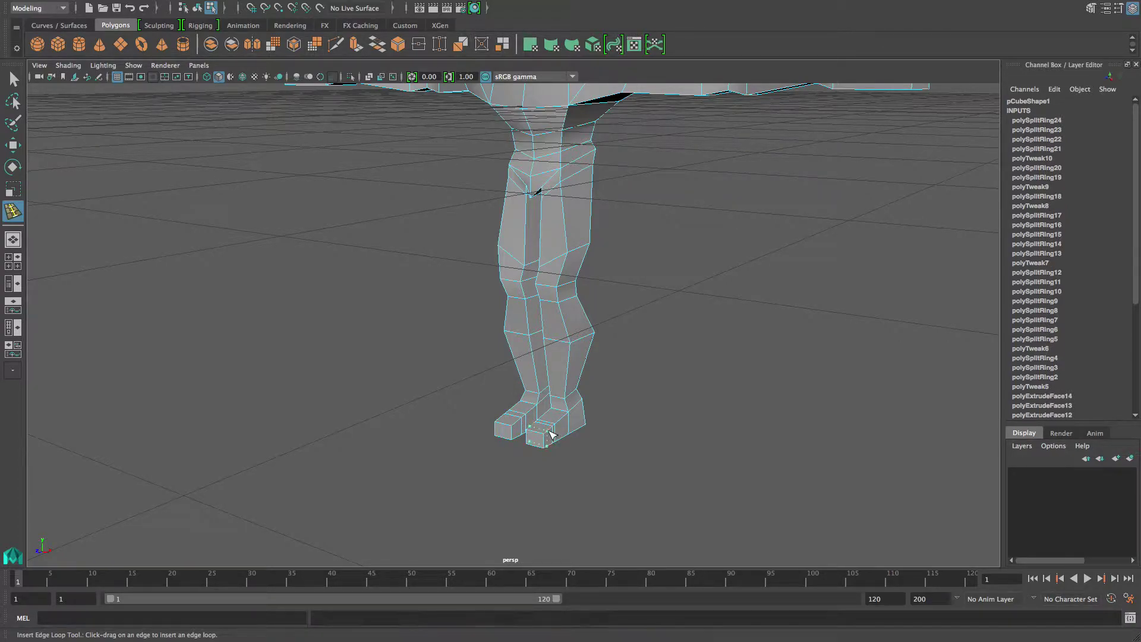
key(ctrl+z)
click(546, 429)
click(518, 421)
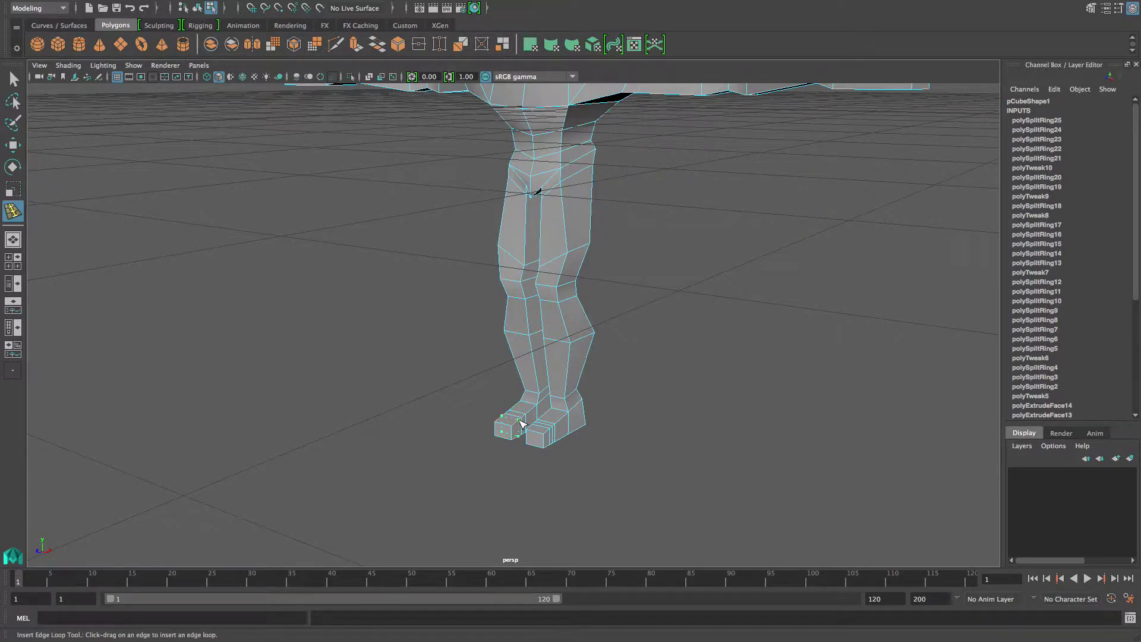
- Select the vertices across the front of both feet and scale them sideways, widening the balls and tapering toward the toes
alt+right_drag(681, 380, 631, 372)
alt+drag(632, 372, 626, 407)
alt+right_drag(627, 407, 720, 394)
alt+middle_drag(720, 393, 732, 357)
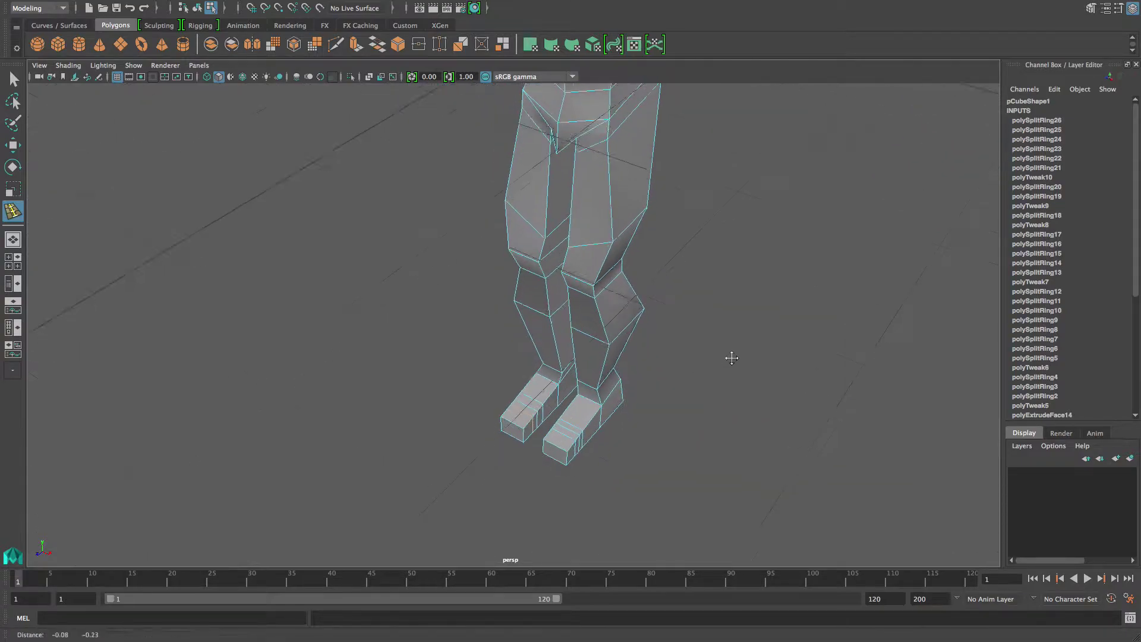
alt+right_drag(732, 358, 595, 379)
alt+drag(596, 379, 695, 413)
alt+right_drag(695, 413, 746, 419)
alt+middle_drag(746, 419, 751, 370)
alt+right_drag(612, 377, 742, 415)
alt+middle_drag(742, 414, 745, 428)
alt+drag(745, 428, 662, 422)
key(w)
alt+drag(535, 311, 576, 310)
right_drag(494, 287, 444, 290)
alt+drag(521, 313, 541, 323)
shift+drag(655, 283, 672, 362)
key(r)
alt+drag(600, 352, 647, 331)
alt+drag(533, 360, 592, 286)
scroll(523, 467, down, 2)
alt+middle_drag(529, 416, 589, 321)
alt+drag(560, 356, 507, 382)
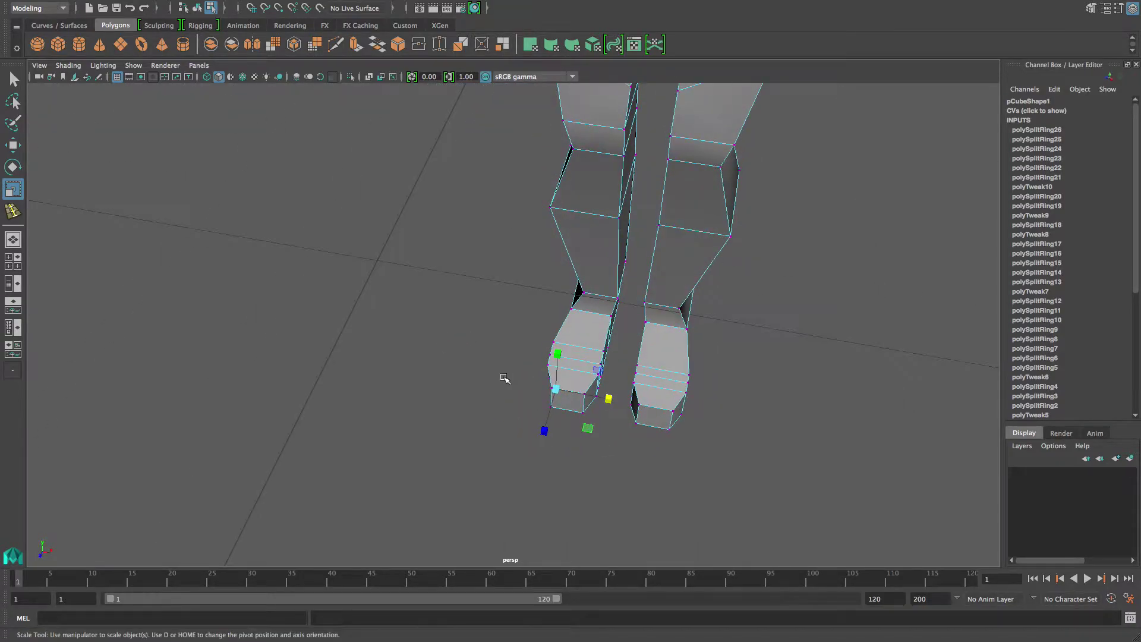
- In the side view, lower the top vertices of the foot loop nearest the ankle
key(w)
drag(612, 400, 514, 347)
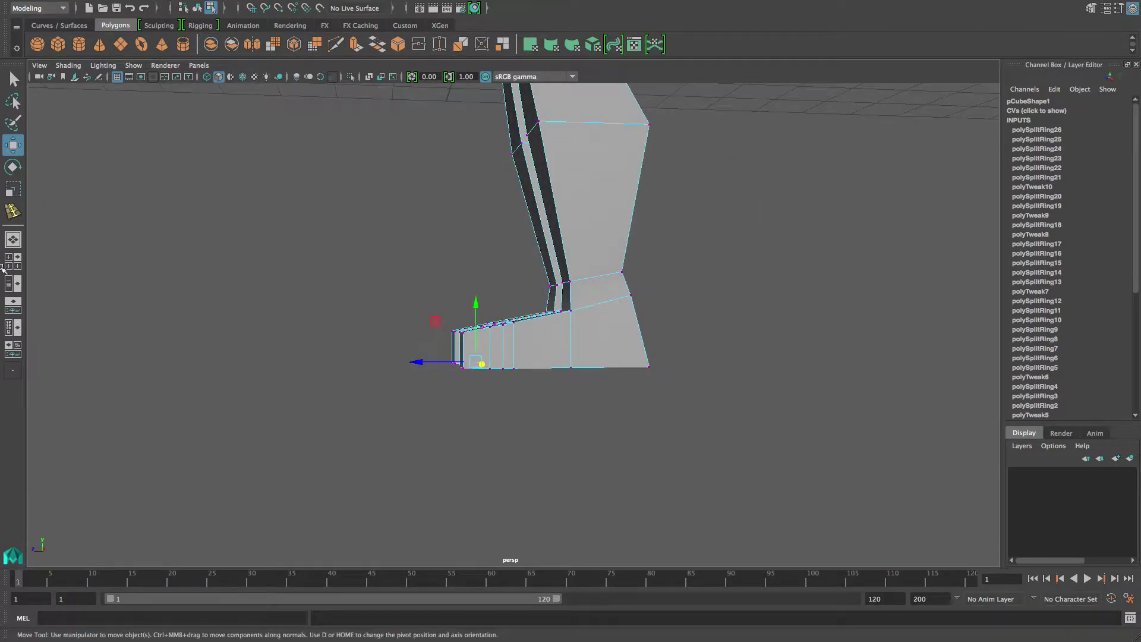
key(space)
scroll(715, 520, up, 2)
alt+middle_drag(715, 519, 763, 392)
scroll(331, 458, up, 2)
alt+right_drag(332, 459, 526, 487)
alt+middle_drag(526, 487, 524, 426)
drag(504, 451, 505, 452)
drag(514, 386, 514, 390)
alt+drag(498, 449, 507, 444)
click(655, 381)
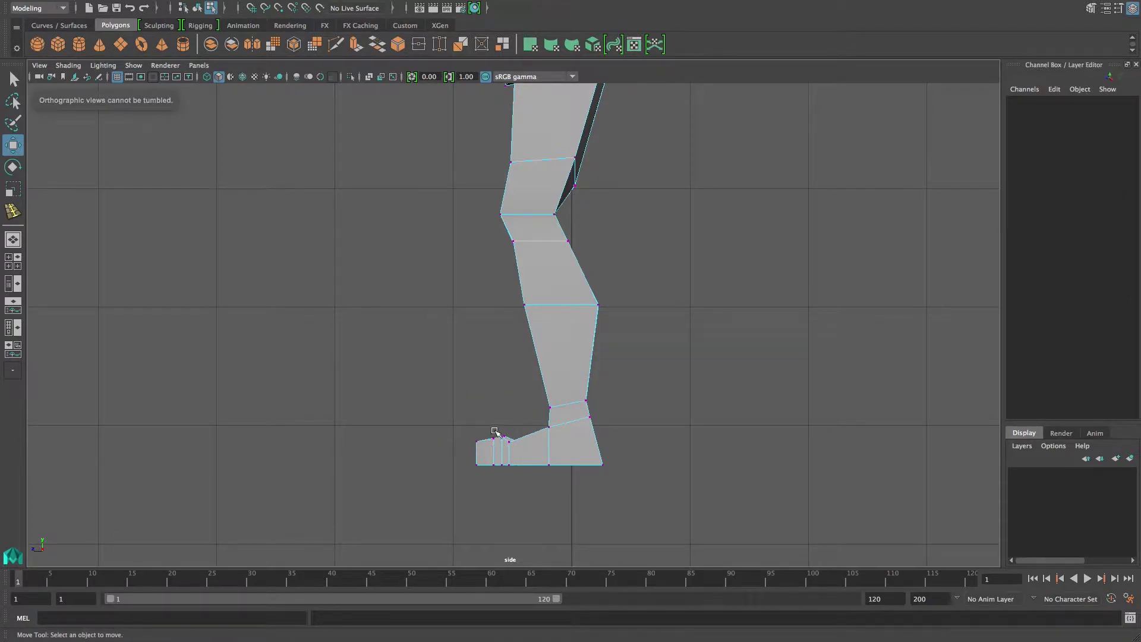
- Adjust the height of the remaining foot-loop and toe-tip top vertices so the feet slope smoothly down to the toes
drag(505, 441, 506, 442)
drag(502, 378, 502, 388)
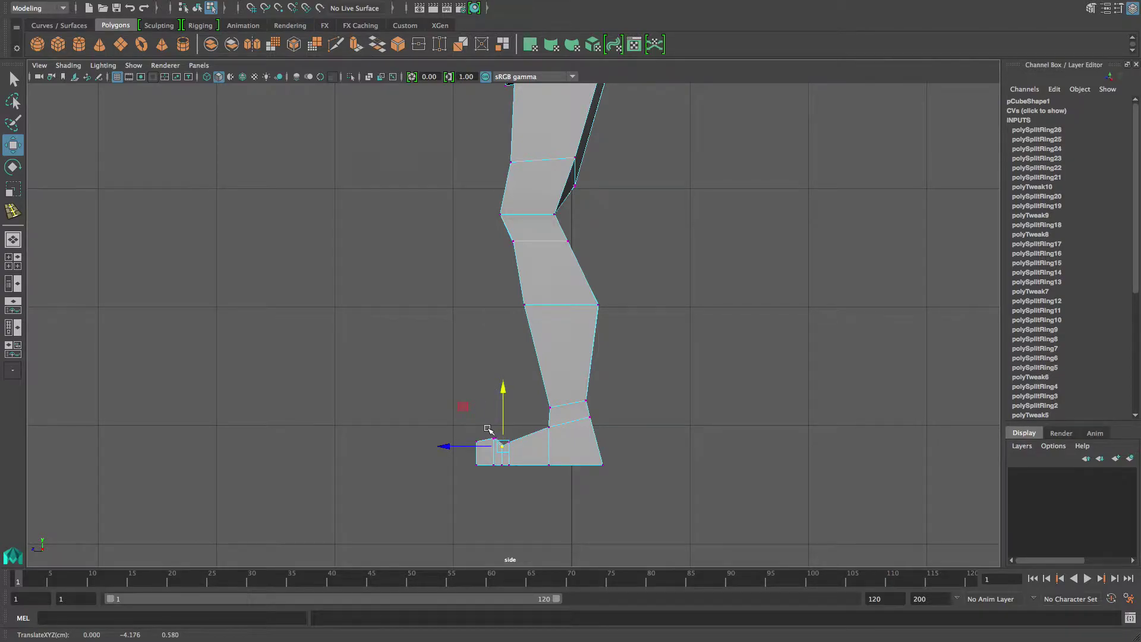
drag(463, 426, 499, 454)
drag(488, 382, 488, 393)
click(446, 398)
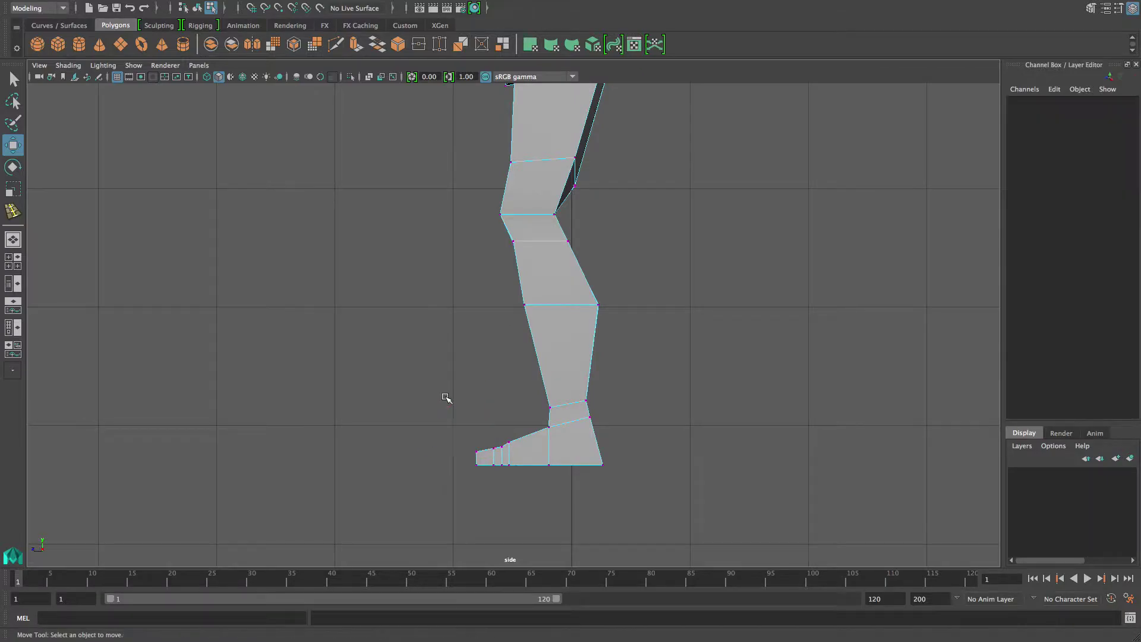
drag(483, 456, 483, 457)
drag(475, 397, 477, 392)
drag(520, 424, 509, 458)
click(499, 439)
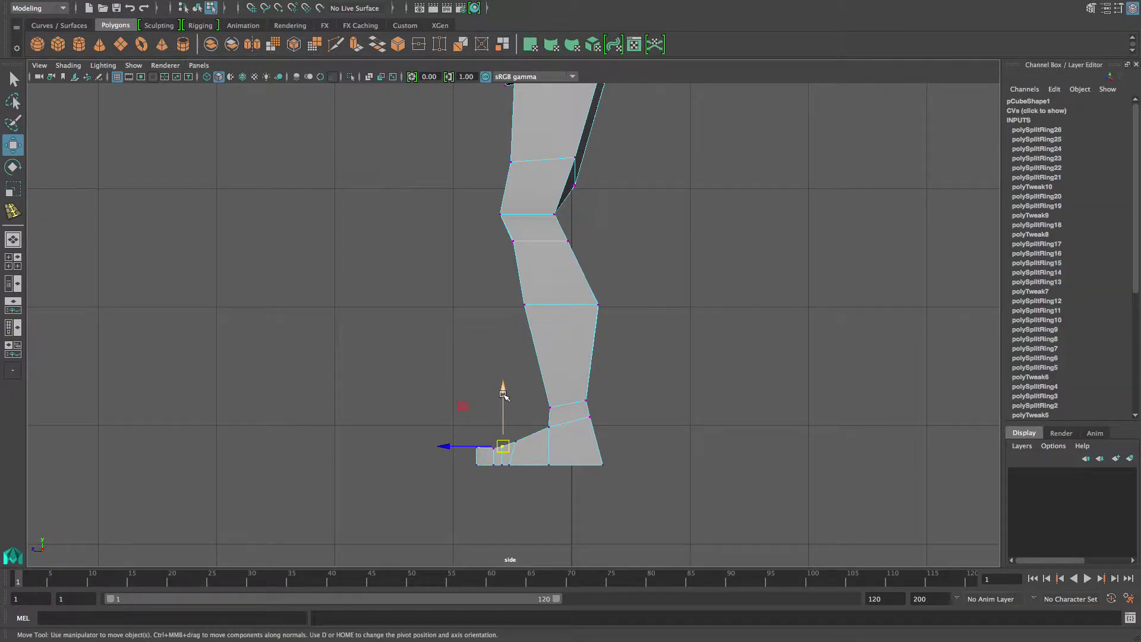
key(space)
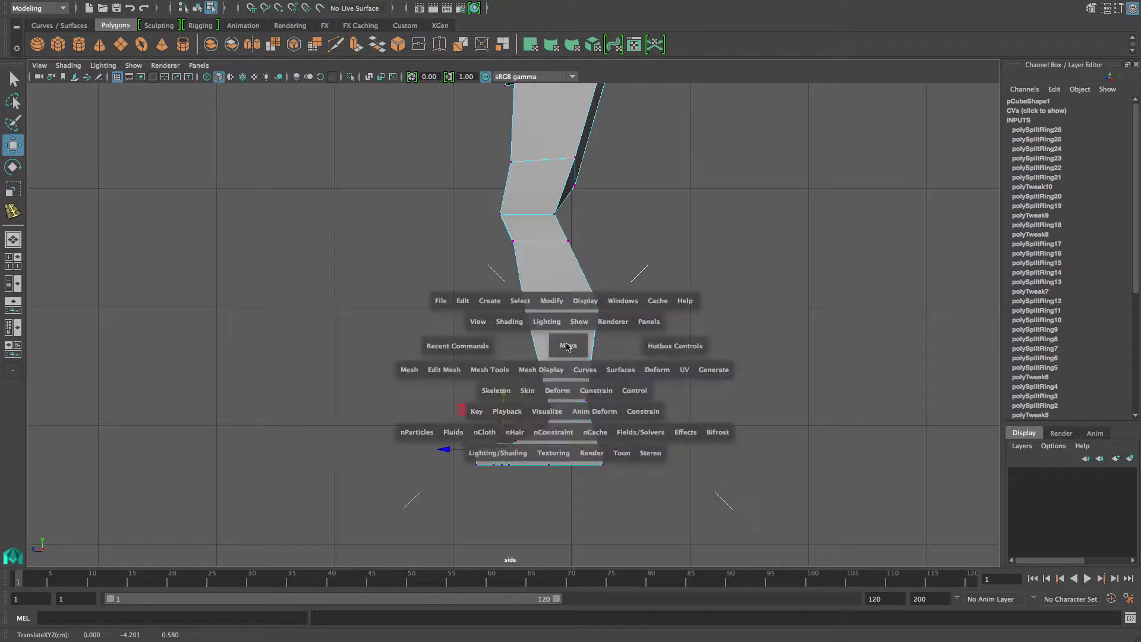
- Back in the perspective view, pull the centre vertex at the bottom of the face down to form a chin
key(space)
alt+drag(604, 221, 657, 237)
alt+middle_drag(657, 237, 652, 402)
scroll(590, 305, down, 5)
scroll(652, 402, down, 4)
alt+drag(576, 355, 641, 300)
scroll(553, 402, up, 5)
alt+middle_drag(642, 301, 643, 414)
alt+drag(643, 414, 619, 360)
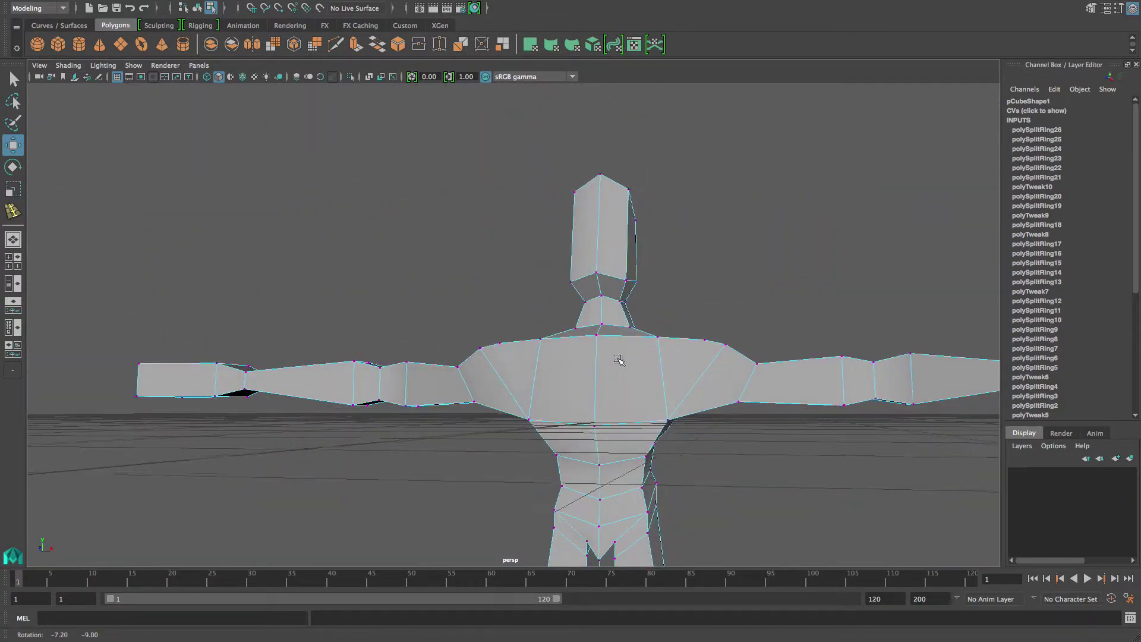
click(596, 273)
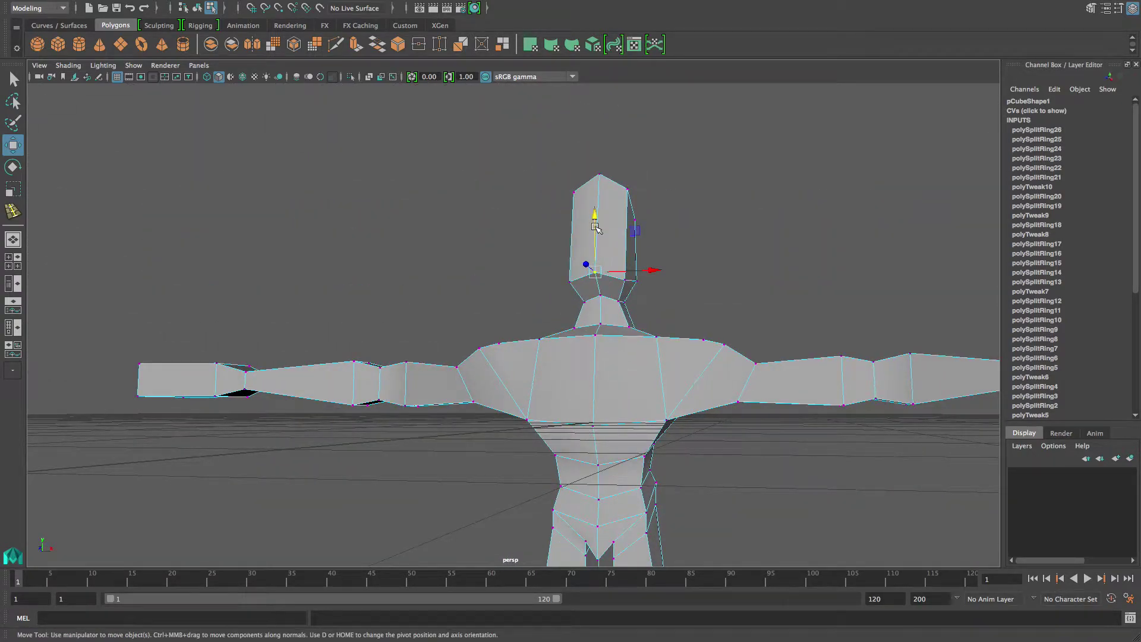
drag(594, 215, 594, 241)
alt+drag(599, 307, 569, 336)
click(442, 278)
drag(443, 226, 441, 243)
- Insert a horizontal edge loop around the middle of the head and scale it front to back
alt+drag(446, 239, 428, 243)
mouse_move(421, 212)
shift+right_down()
mouse_move(351, 209)
mouse_move(354, 230)
mouse_move(362, 218)
mouse_move(422, 214)
shift+right_up()
right_drag(513, 223, 558, 205)
click(454, 248)
shift+right_drag(422, 234, 358, 240)
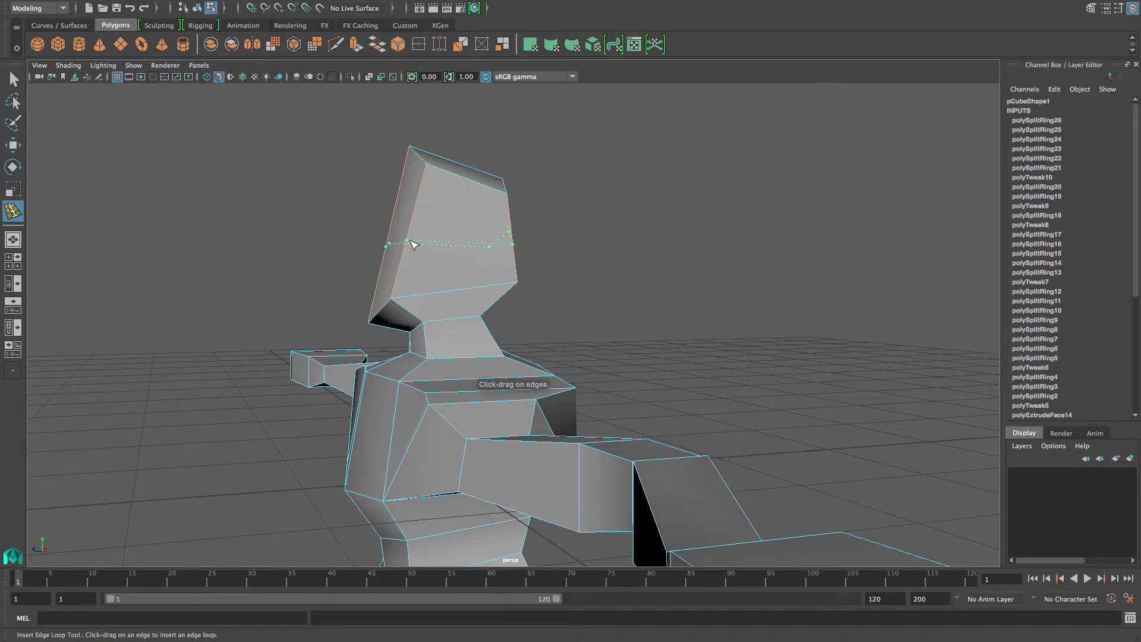
click(414, 240)
mouse_move(505, 278)
alt+mouse_down()
mouse_move(335, 263)
mouse_move(507, 260)
alt+mouse_up()
key(r)
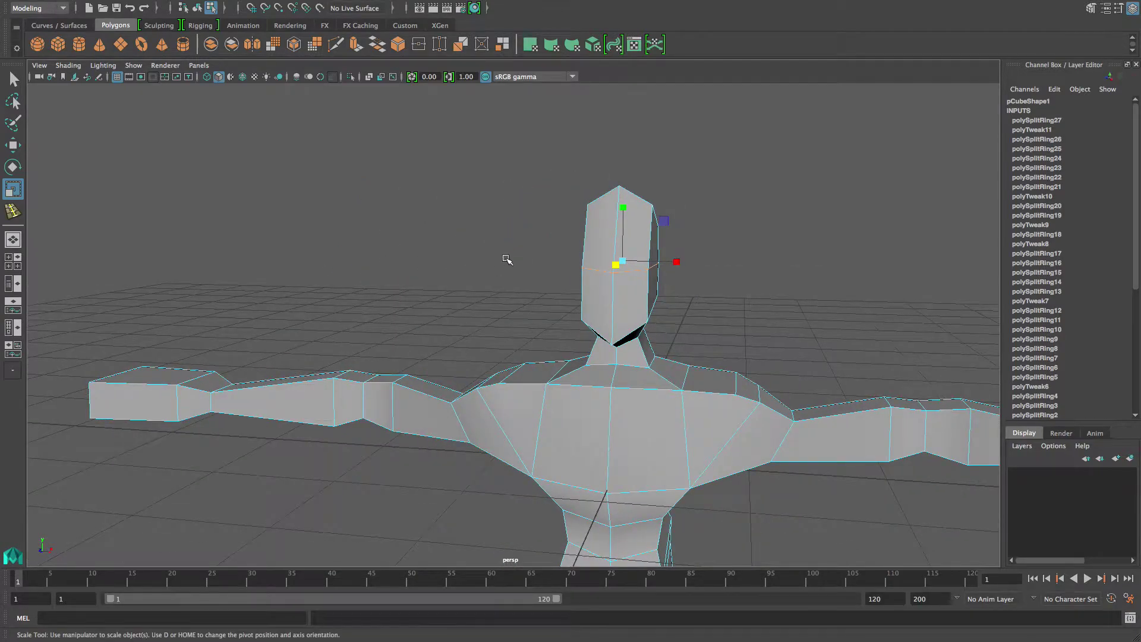
- Insert two edge loops around each wrist, one on either side of the joint
alt+middle_drag(632, 309, 618, 297)
alt+right_drag(619, 298, 551, 360)
alt+middle_drag(551, 360, 514, 236)
alt+drag(596, 298, 537, 367)
alt+middle_drag(537, 368, 512, 355)
alt+drag(511, 356, 529, 373)
alt+drag(620, 420, 678, 379)
key(t)
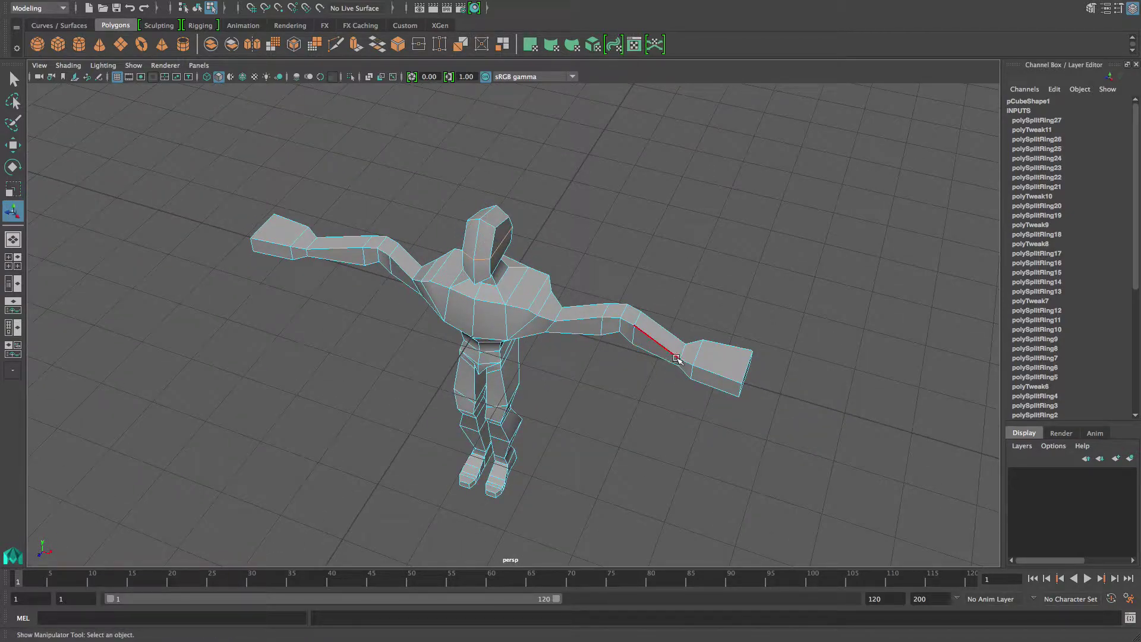
right_drag(673, 343, 730, 270)
click(673, 343)
shift+right_drag(673, 343, 624, 359)
click(680, 360)
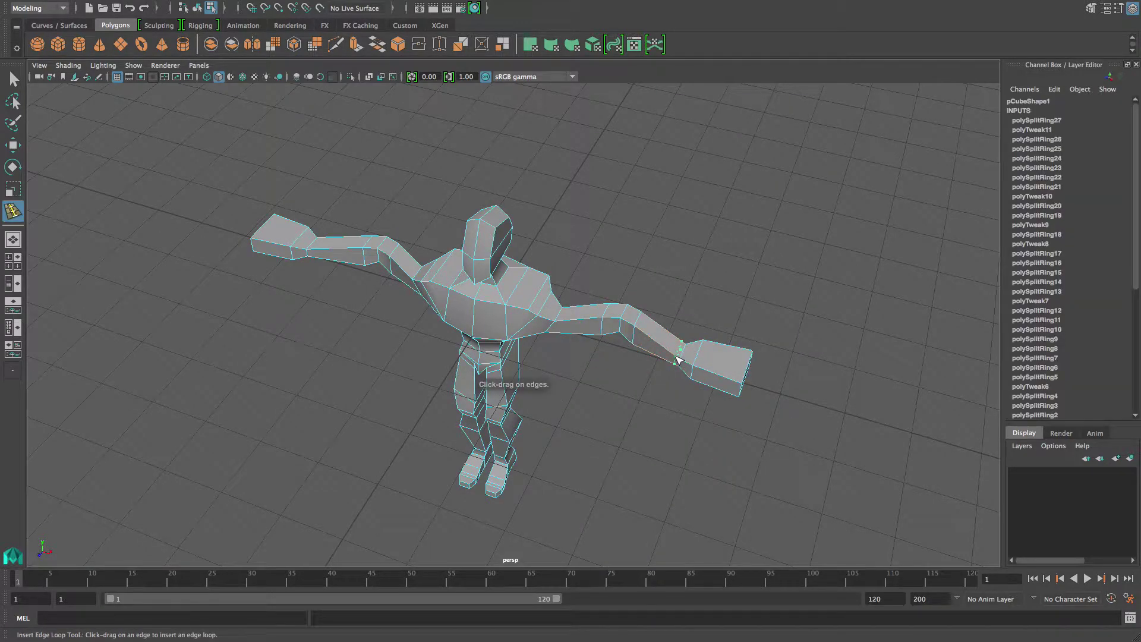
click(313, 254)
click(306, 254)
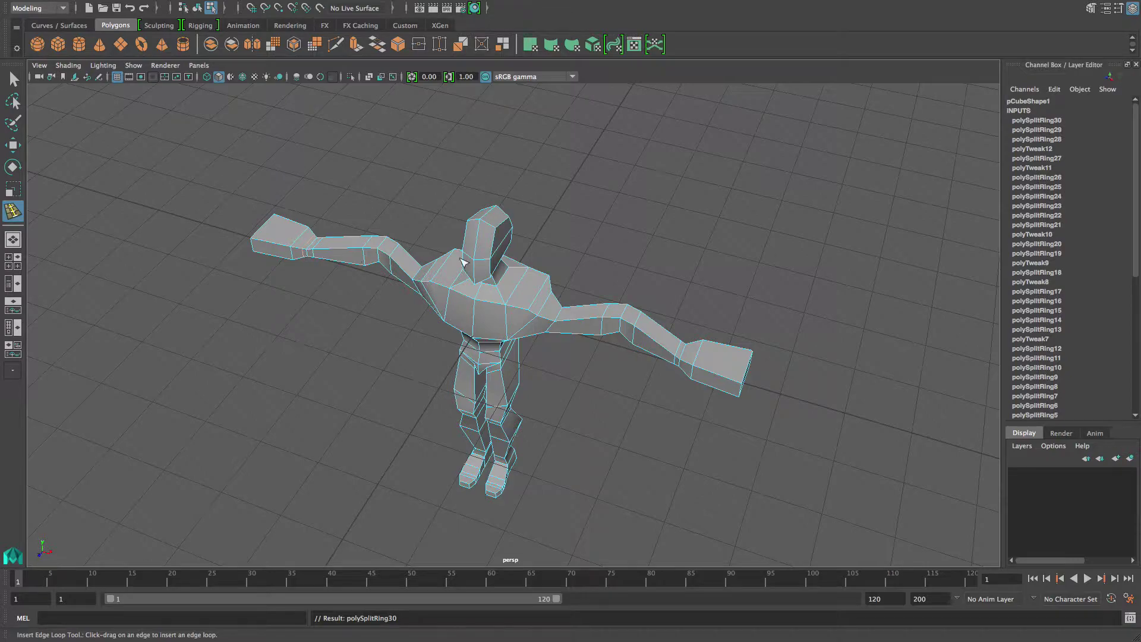
click(689, 364)
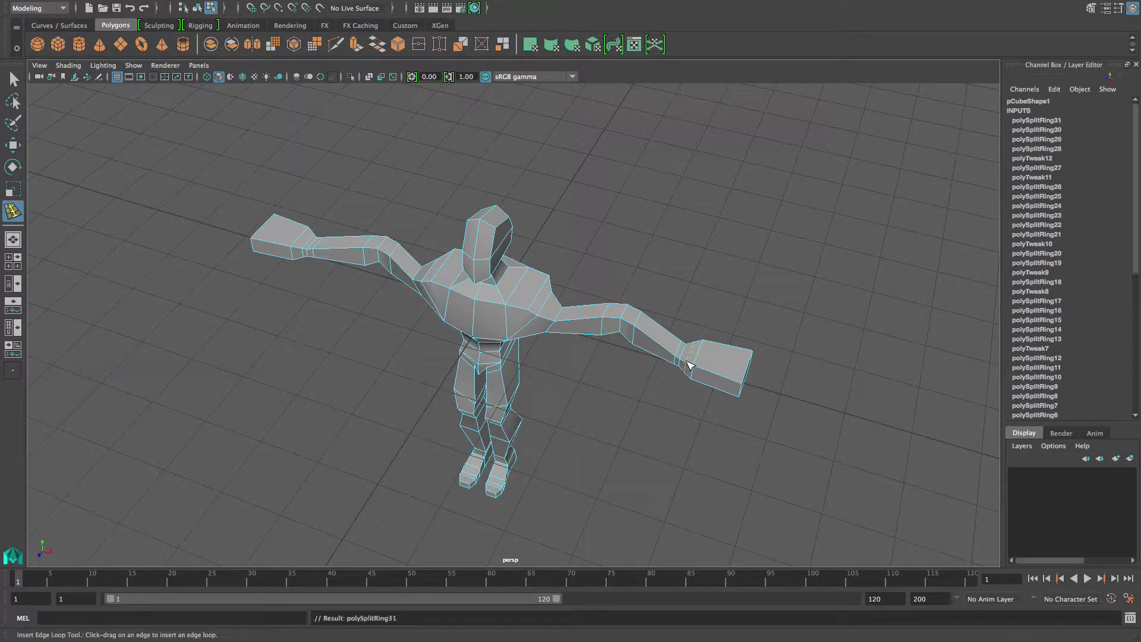
- Insert an edge loop near the outer end of each hand
click(735, 383)
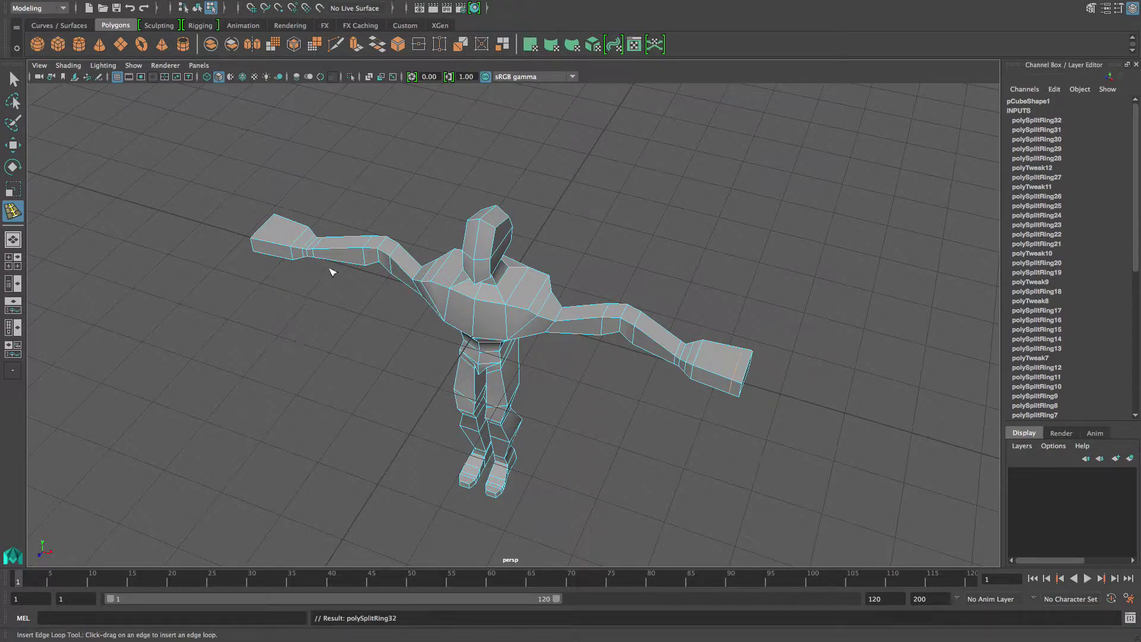
click(263, 240)
alt+right_drag(279, 250, 366, 279)
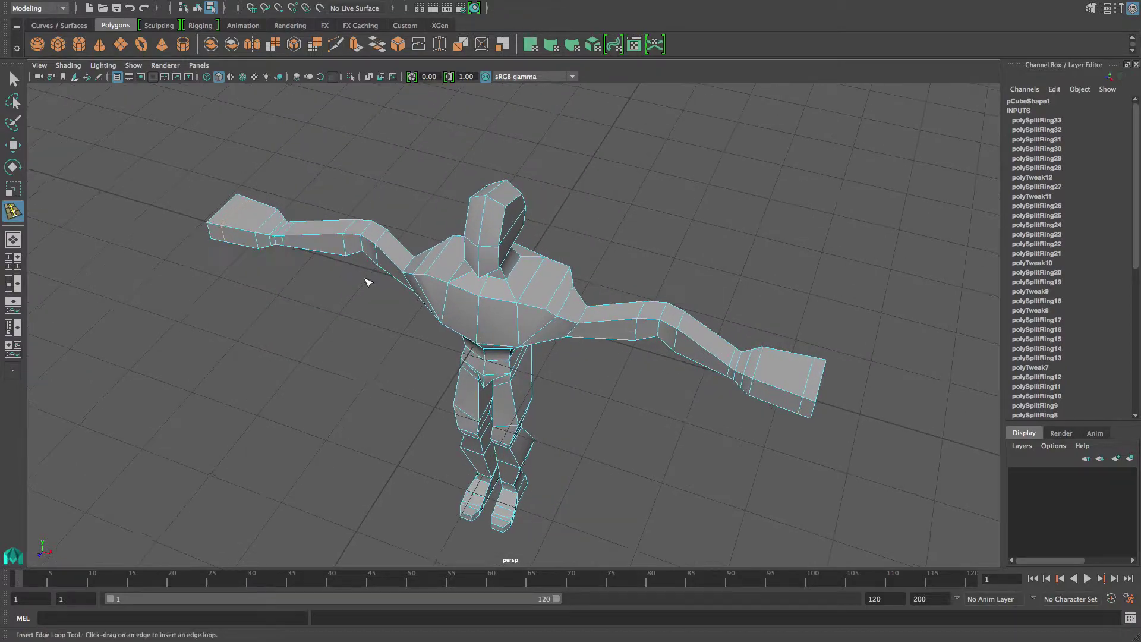
- Select the end faces of both hands and scale them narrower from front to back
alt+right_drag(541, 300, 366, 267)
alt+drag(366, 267, 542, 316)
alt+middle_drag(539, 355, 495, 302)
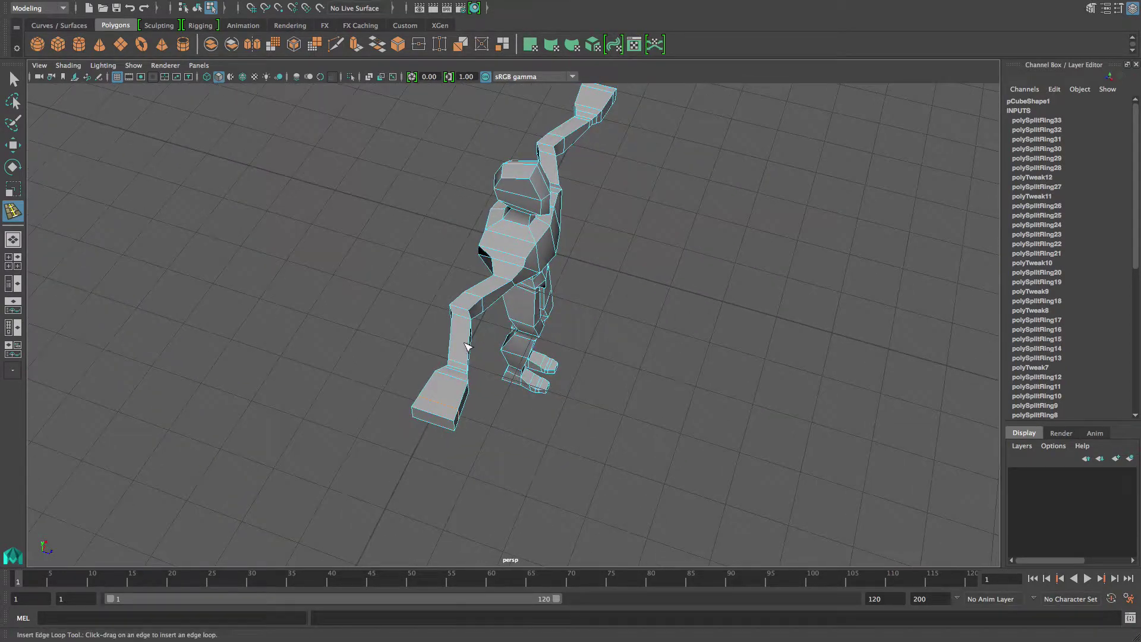
key(w)
right_drag(445, 424, 436, 325)
click(433, 419)
alt+drag(665, 310, 465, 345)
shift+click(541, 402)
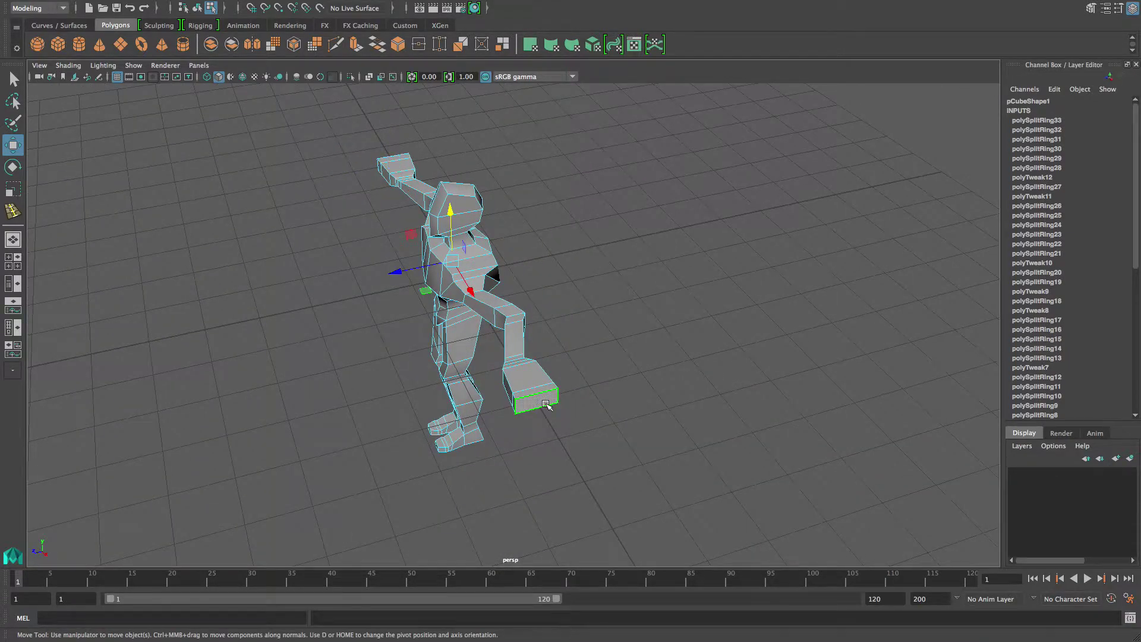
key(r)
drag(402, 271, 426, 269)
- Select the edge loops near the outer ends of both hands and scale them slightly inward along the arms
scroll(551, 344, down, 2)
alt+drag(550, 344, 613, 380)
scroll(575, 369, up, 2)
alt+drag(330, 257, 367, 257)
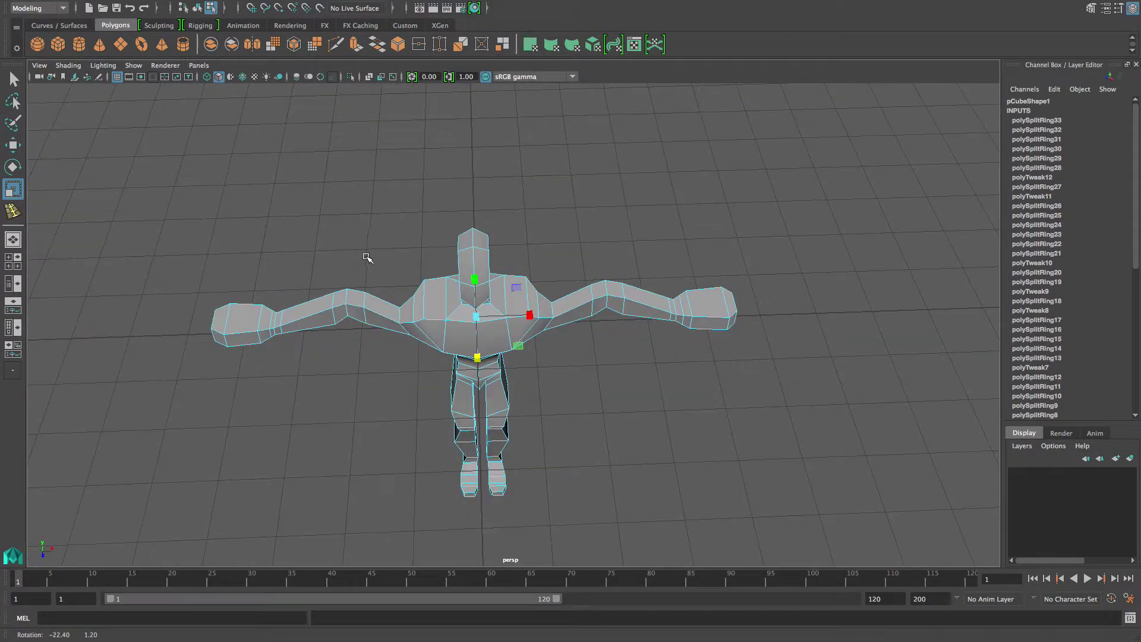
right_drag(234, 314, 193, 286)
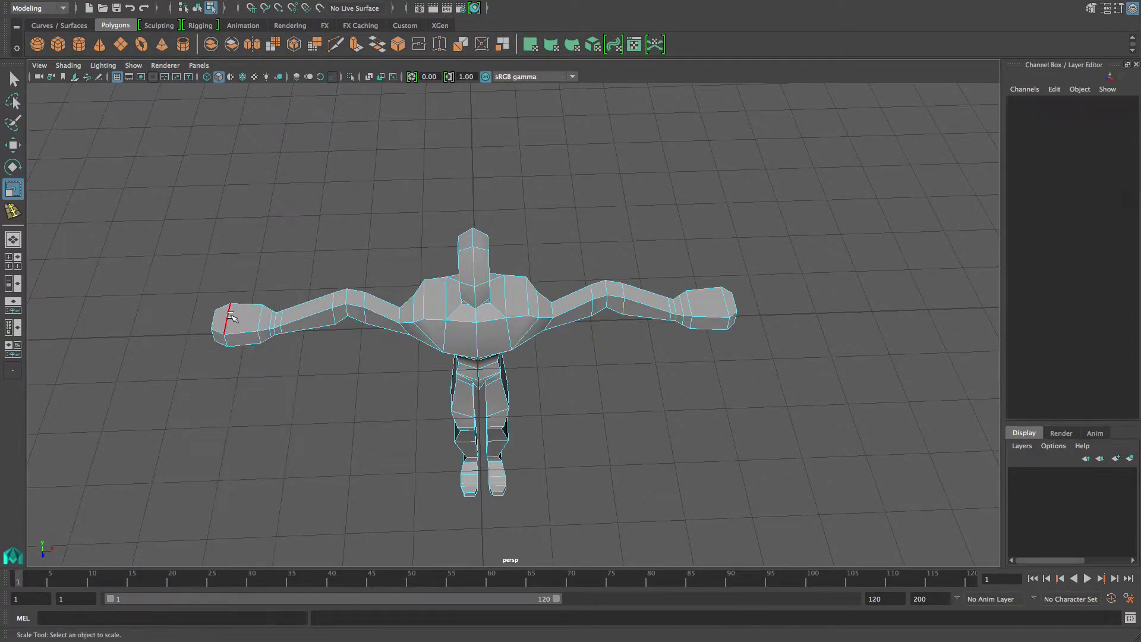
shift+double_click(724, 304)
drag(533, 316, 529, 317)
key(e)
key(r)
- Select the two adjacent front side faces next to the wrist on both hands
alt+drag(470, 338, 545, 336)
alt+drag(637, 278, 547, 303)
scroll(690, 326, up, 3)
alt+drag(653, 319, 653, 298)
alt+drag(709, 348, 699, 367)
right_drag(693, 373, 688, 324)
click(692, 369)
scroll(678, 365, down, 2)
alt+drag(671, 364, 646, 348)
click(706, 319)
click(637, 339)
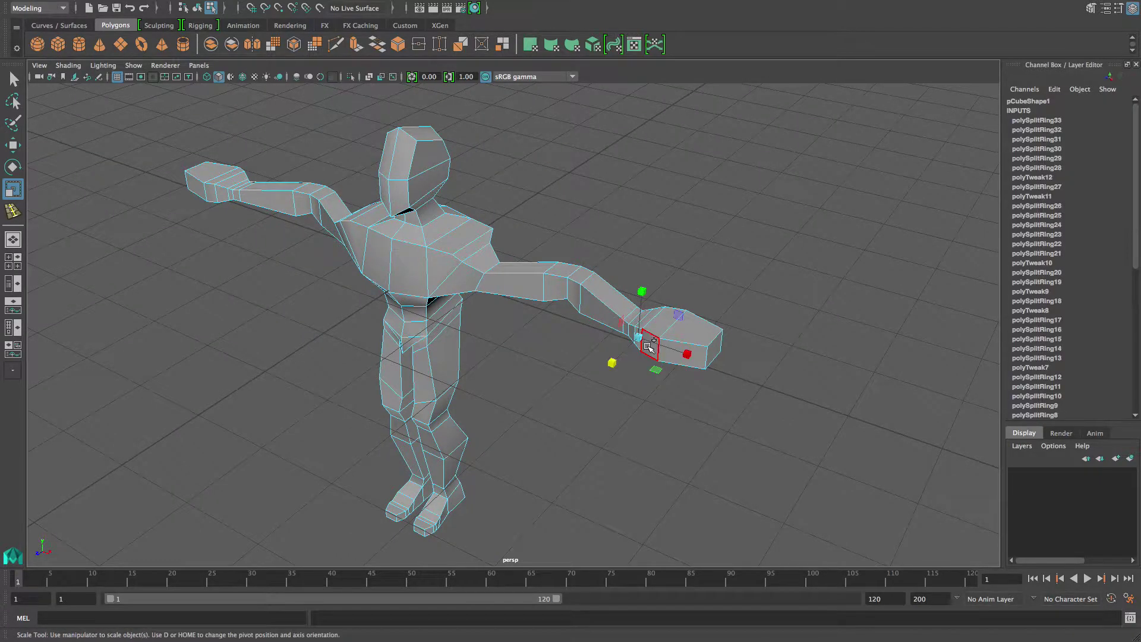
shift+click(648, 347)
alt+drag(297, 245, 366, 235)
shift+click(167, 291)
shift+click(153, 292)
alt+drag(259, 299, 207, 287)
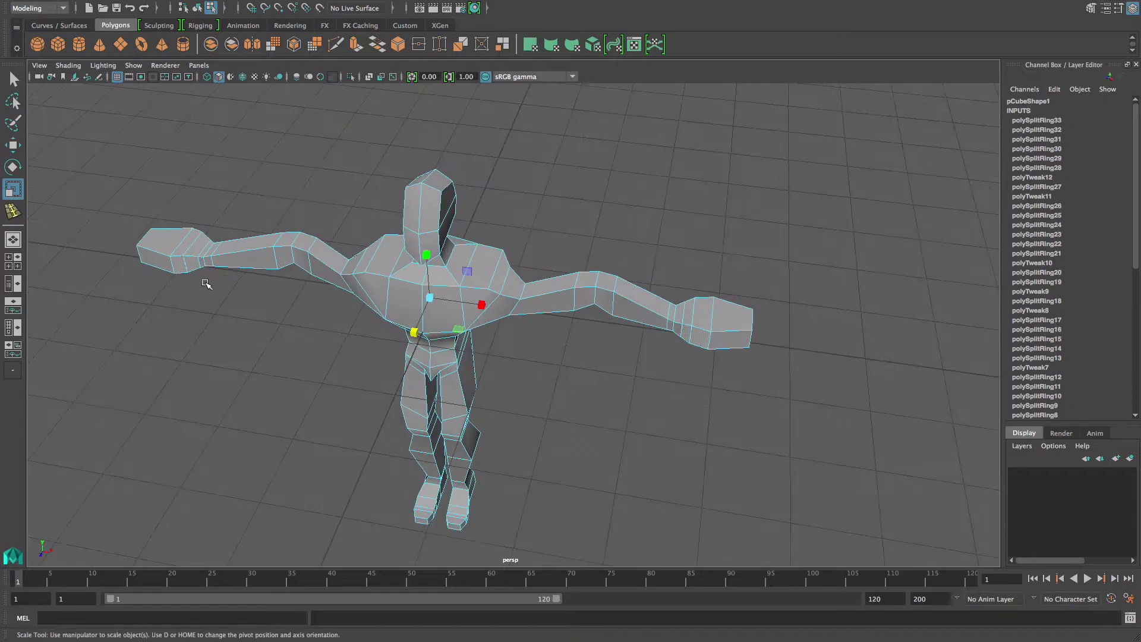
- Extrude the selected hand faces forward to form the thumb bases
shift+right_drag(194, 268, 193, 303)
alt+drag(419, 292, 355, 295)
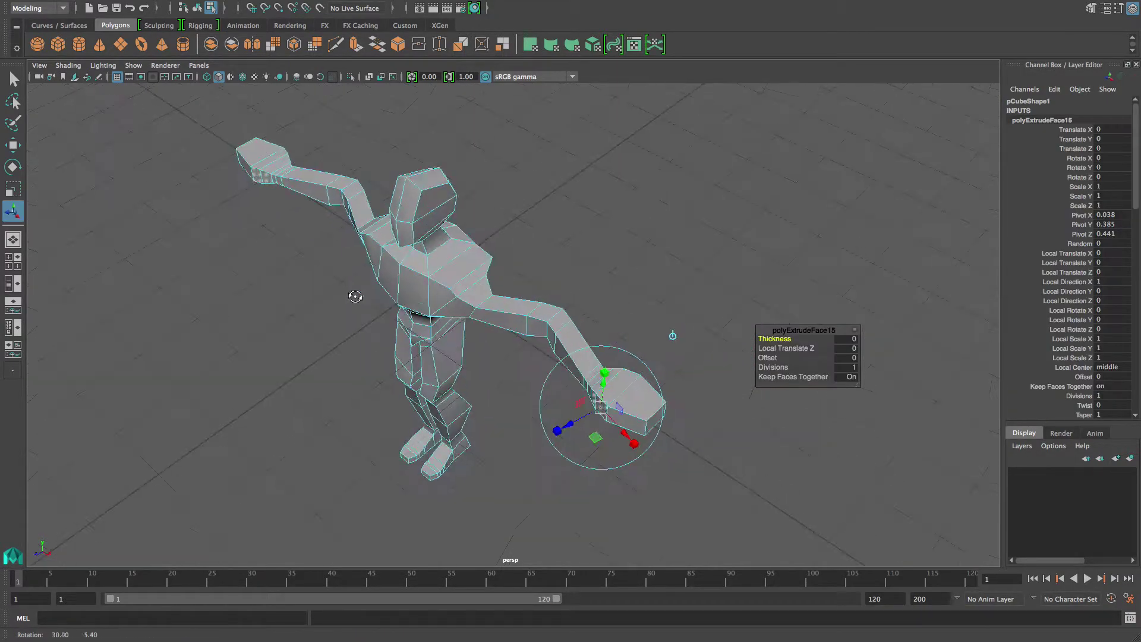
drag(572, 423, 577, 351)
drag(593, 275, 667, 339)
click(667, 339)
- Extrude the outward-facing side faces of both thumb bases to lengthen them into thumbs
click(602, 297)
alt+drag(577, 318, 603, 326)
alt+drag(410, 219, 526, 252)
shift+click(337, 412)
alt+right_drag(536, 378, 363, 429)
alt+drag(568, 351, 724, 328)
alt+drag(723, 328, 657, 349)
click(604, 261)
- In the top view, scale the front vertices of both wrists slightly inward, away from the thumbs
click(12, 263)
key(space)
alt+middle_drag(593, 311, 520, 322)
alt+right_drag(539, 357, 605, 290)
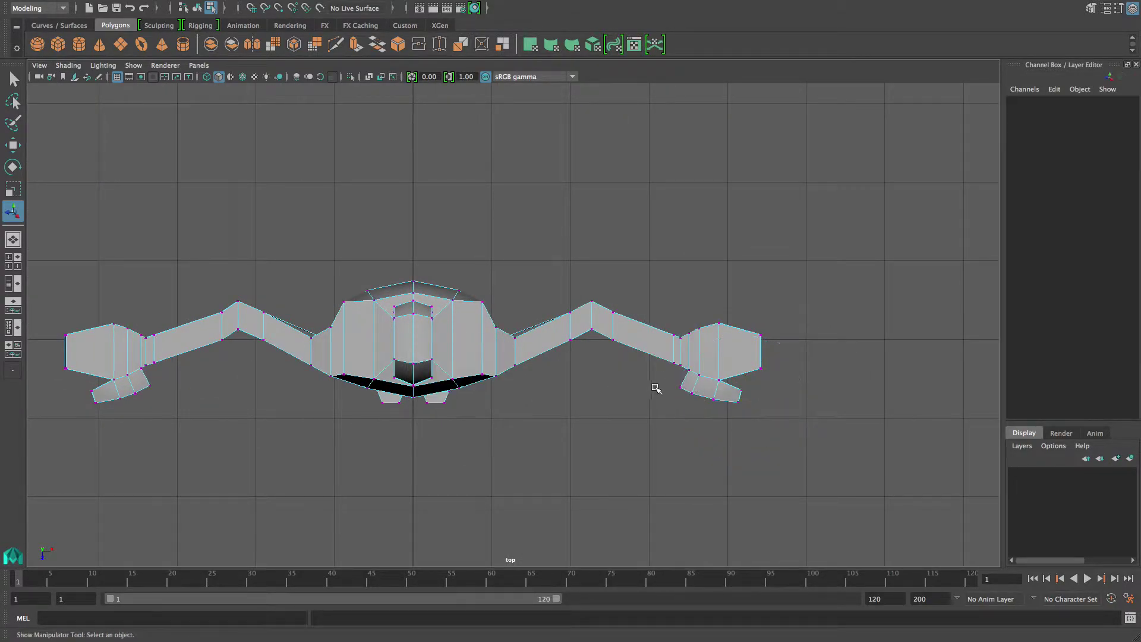
click(676, 376)
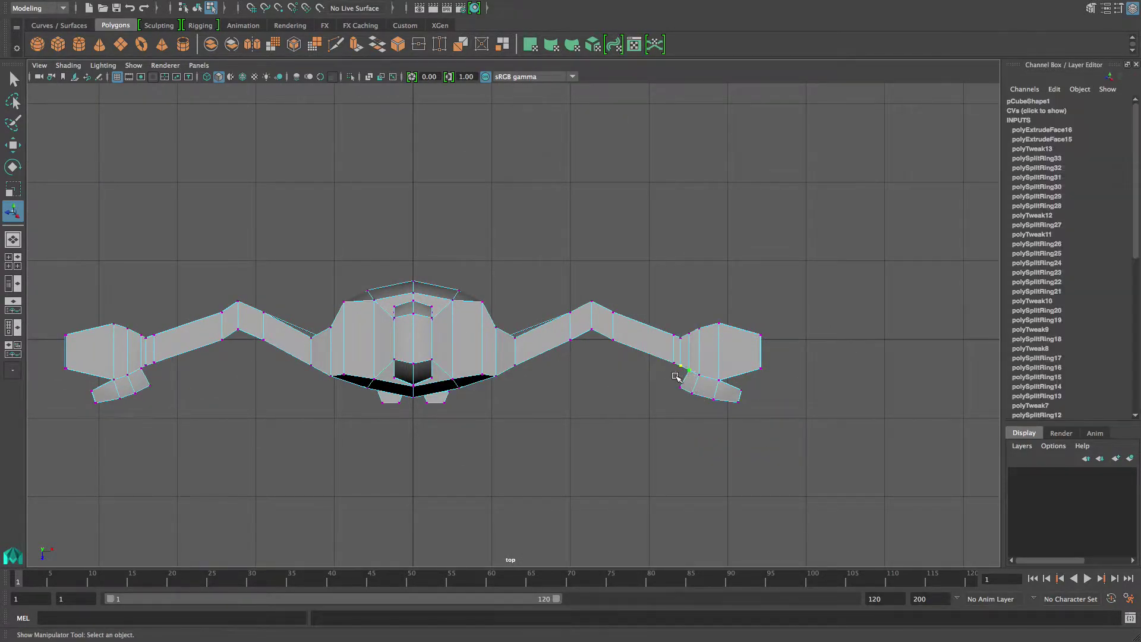
shift+drag(134, 362, 151, 379)
drag(150, 367, 137, 376)
shift+drag(665, 357, 694, 376)
key(r)
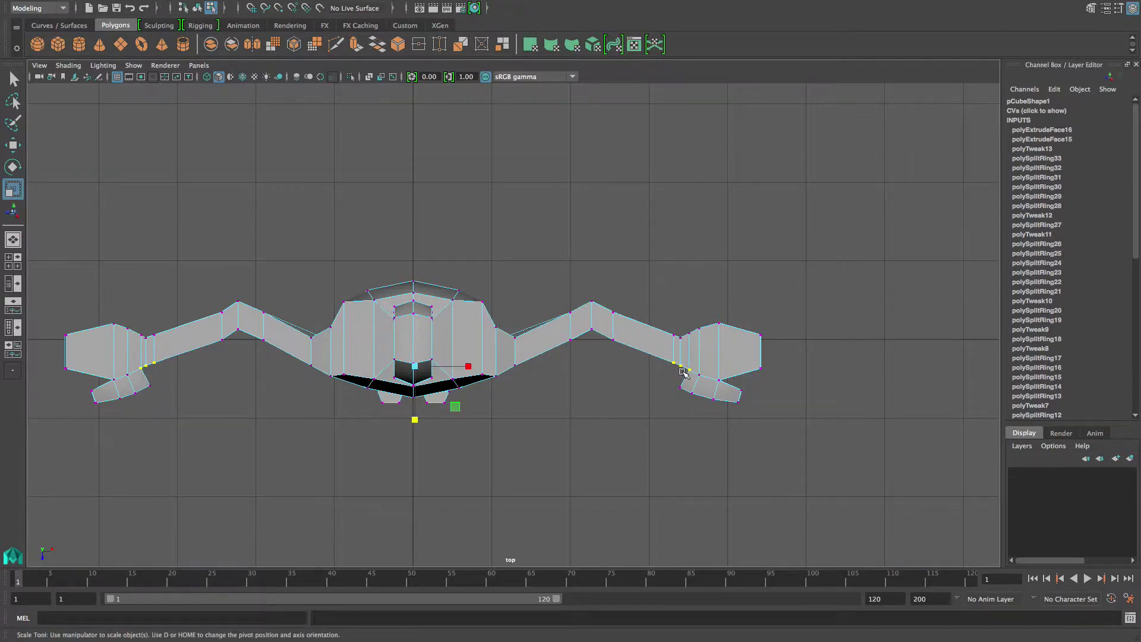
drag(469, 367, 466, 369)
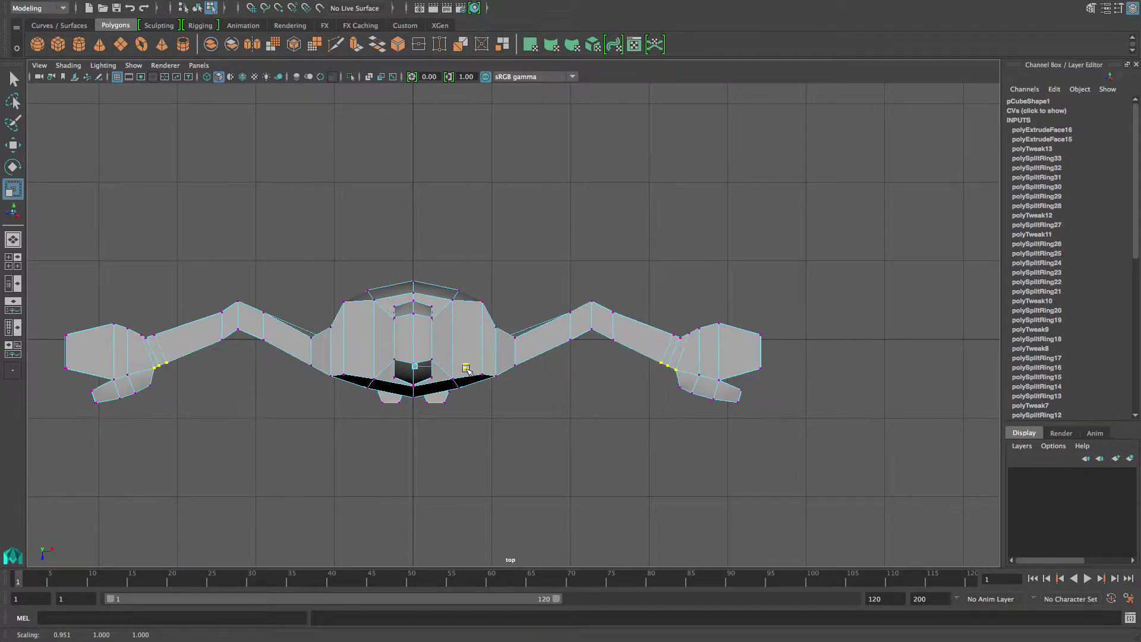
click(146, 370)
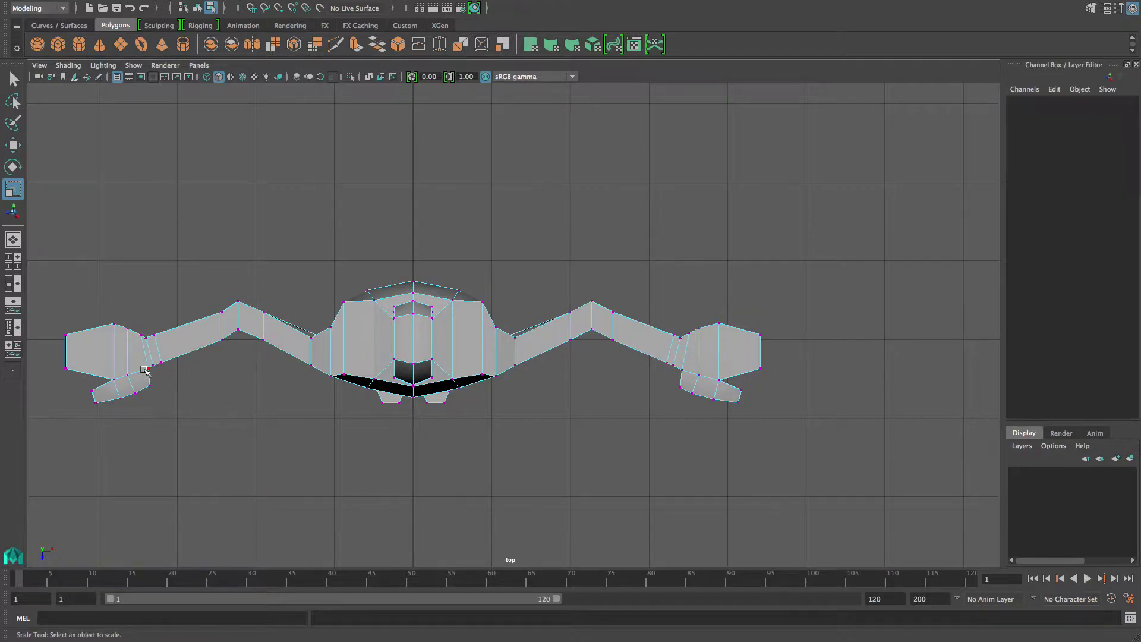
drag(148, 373, 154, 374)
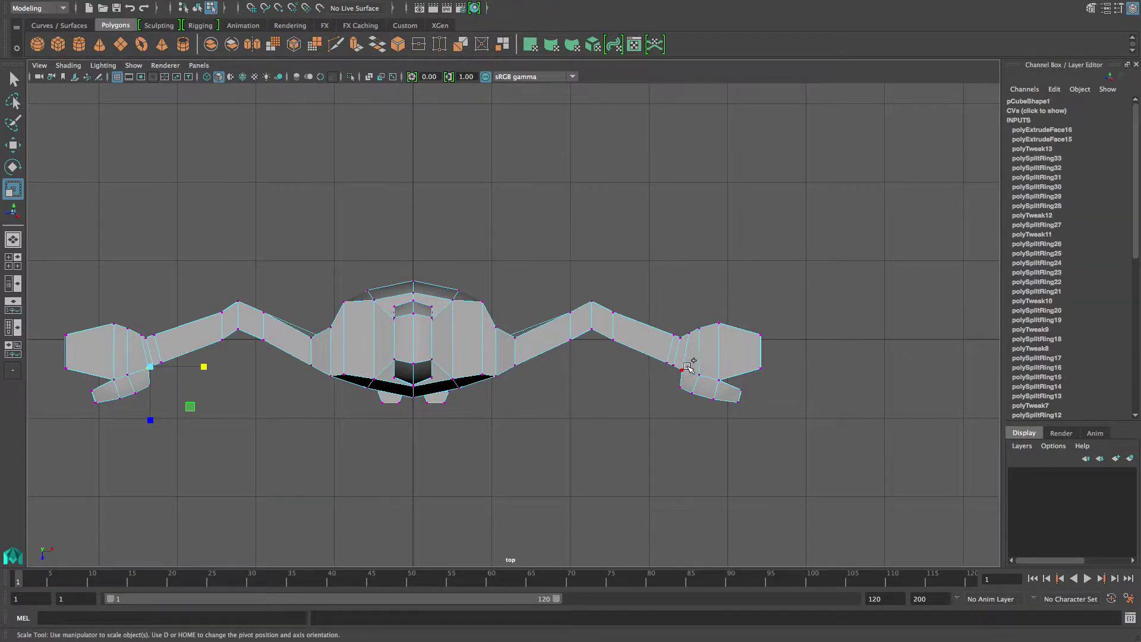
shift+drag(675, 375, 675, 375)
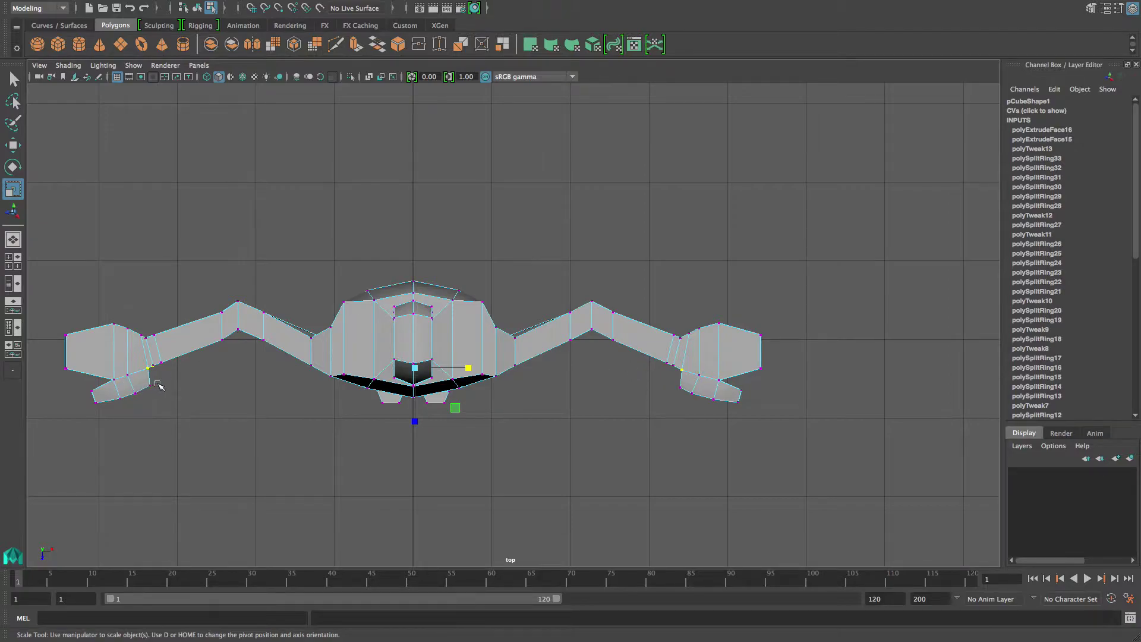
- Select the front vertices of both thumbs and move them back toward the palms to make the thumbs thinner
drag(157, 379, 114, 416)
shift+drag(675, 387, 702, 417)
key(w)
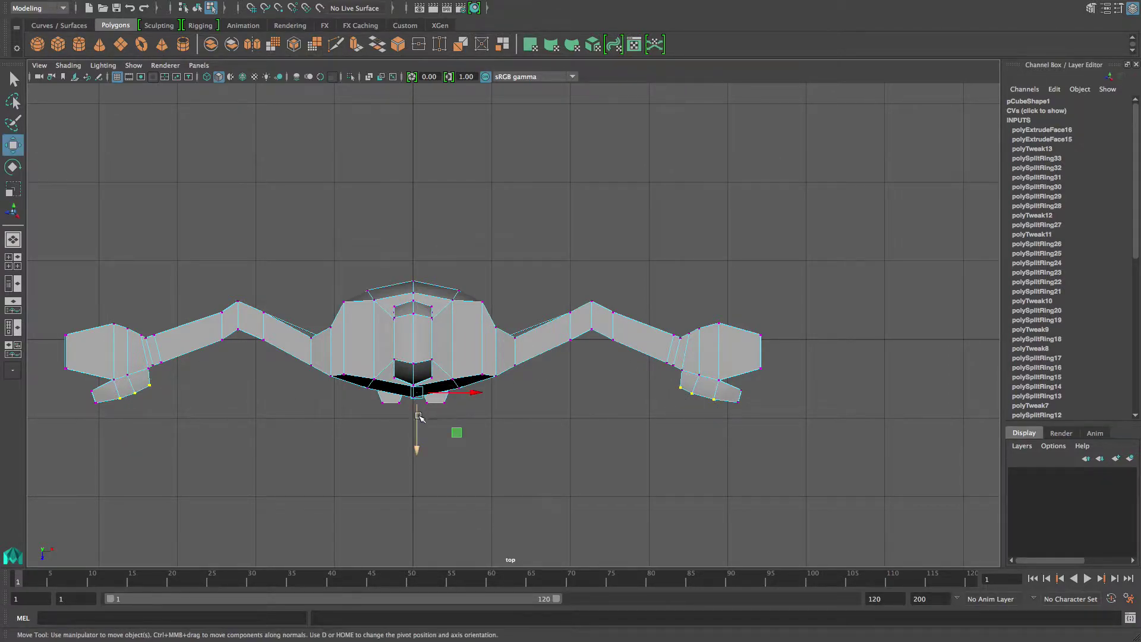
drag(417, 447, 415, 443)
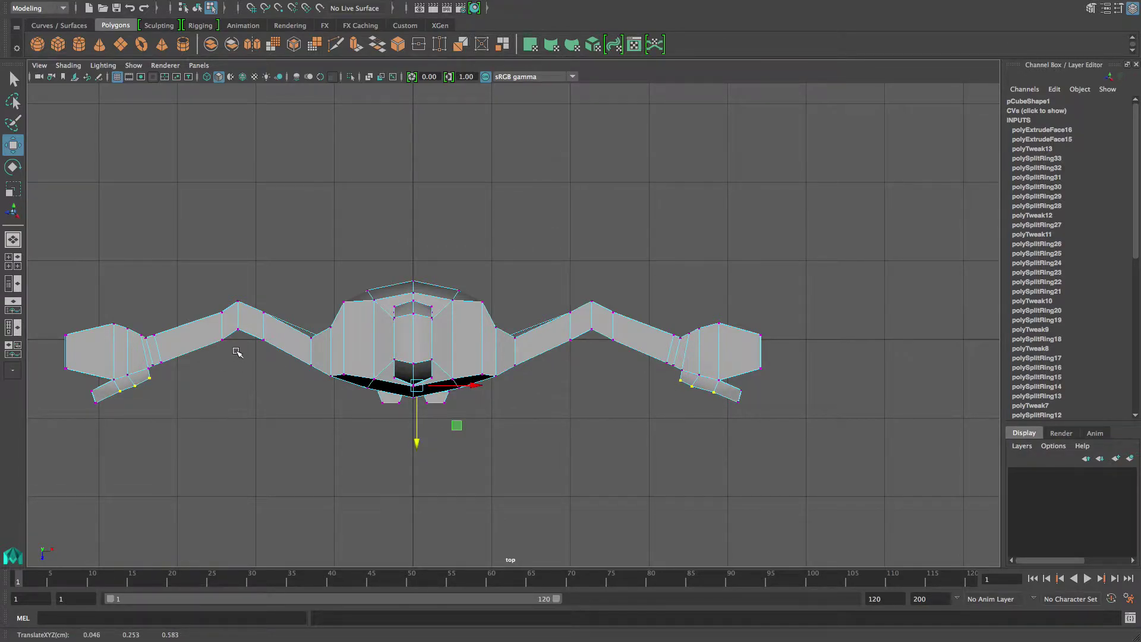
- Insert two edge loops across the outer part of each hand and one lengthwise through the hands, arms and torso
key(t)
right_drag(152, 349, 195, 273)
shift+right_click(119, 358)
shift+right_drag(119, 359, 75, 371)
drag(90, 375, 87, 374)
click(95, 374)
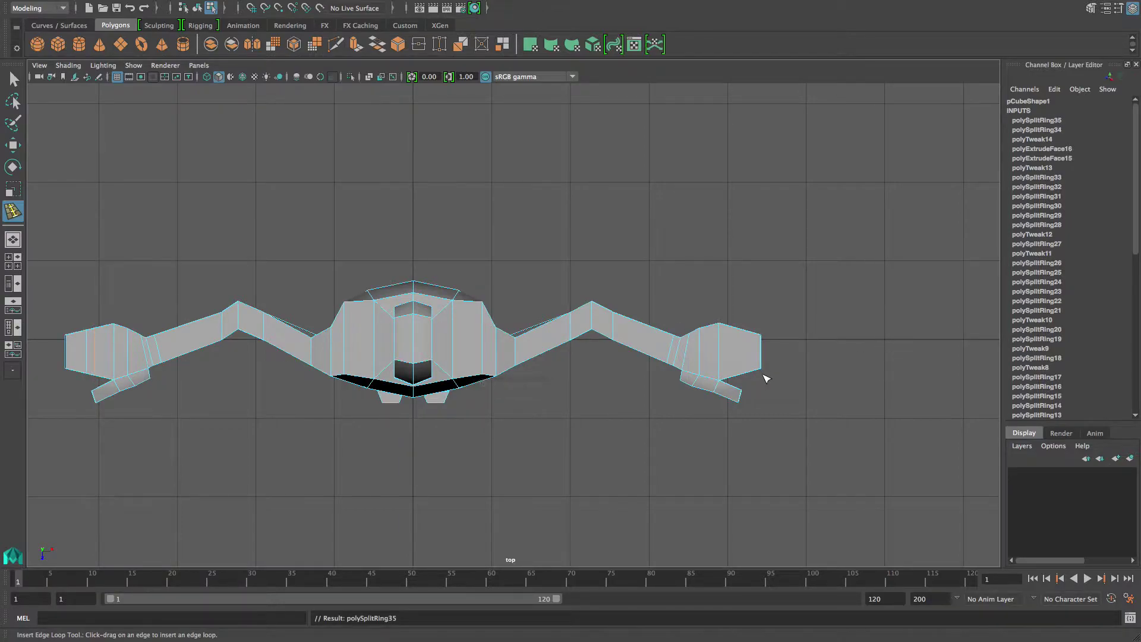
drag(743, 372, 763, 355)
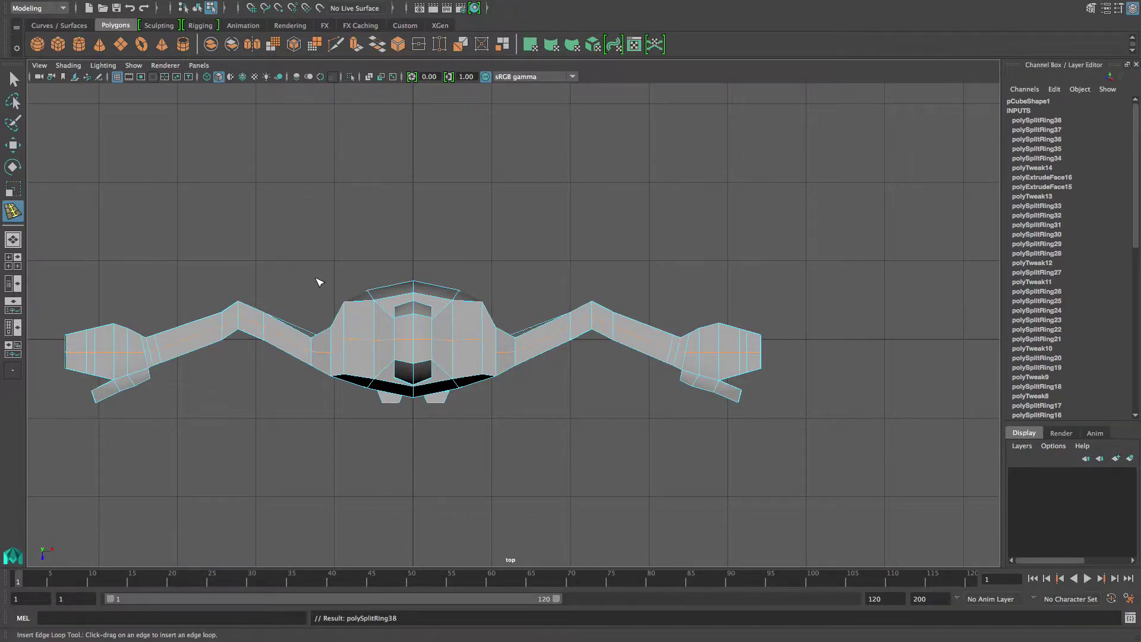
- Scale the lengthwise edge loop slightly outward to point the hand tips, and return to the perspective view
key(r)
drag(469, 348, 471, 346)
key(space)
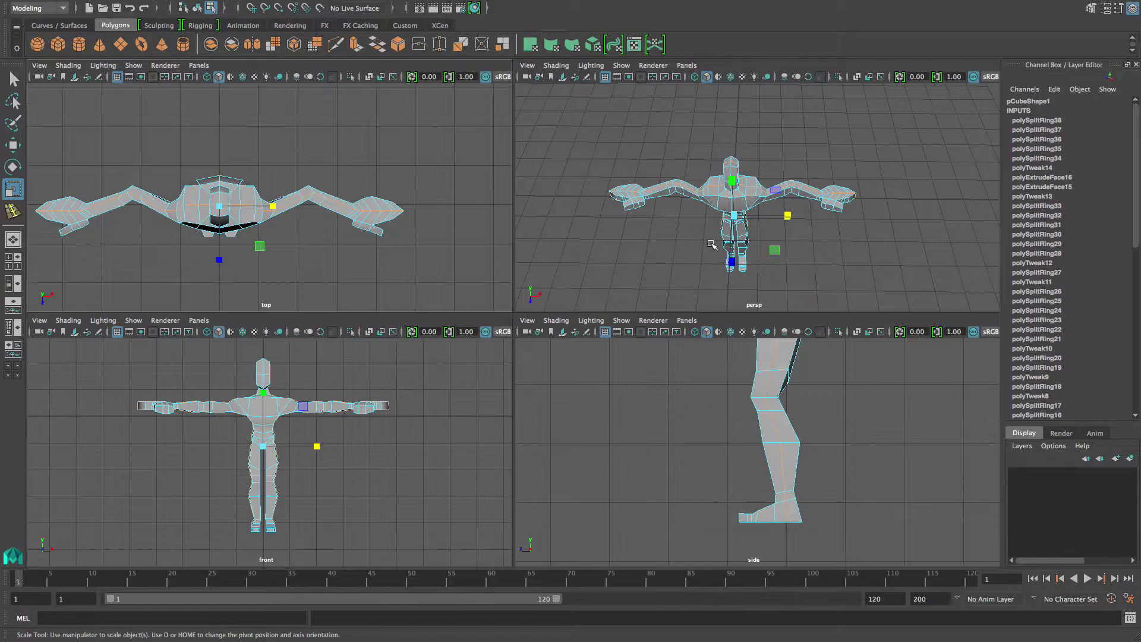
key(space)
alt+drag(639, 284, 559, 237)
alt+drag(482, 304, 579, 371)
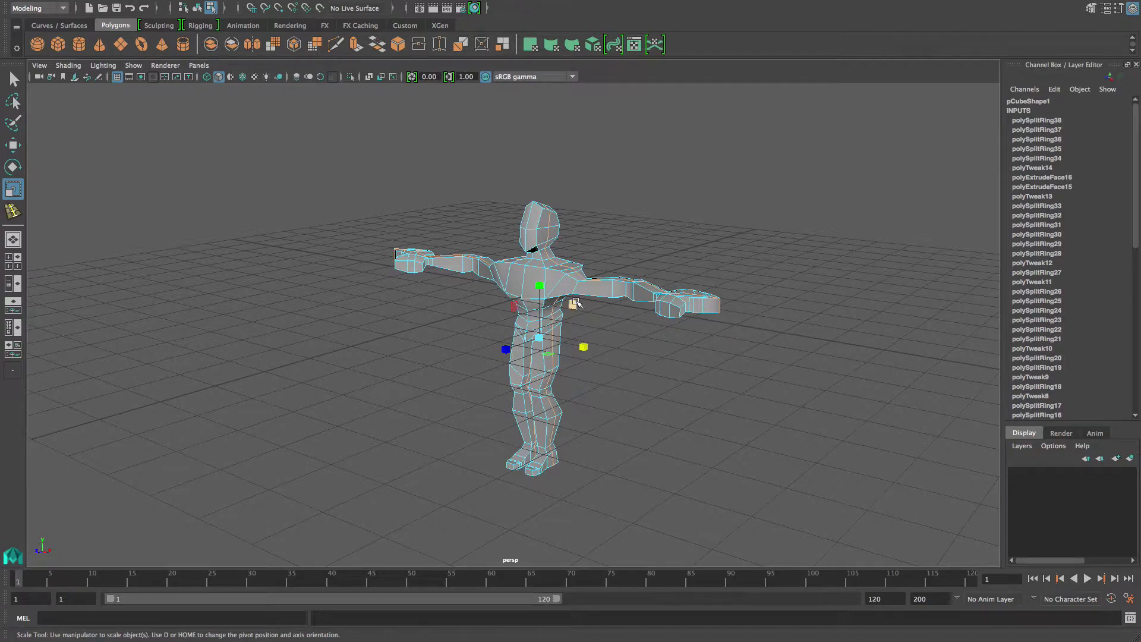
- Insert an edge loop around each upper arm close to the shoulder
alt+drag(730, 323, 671, 380)
key(g)
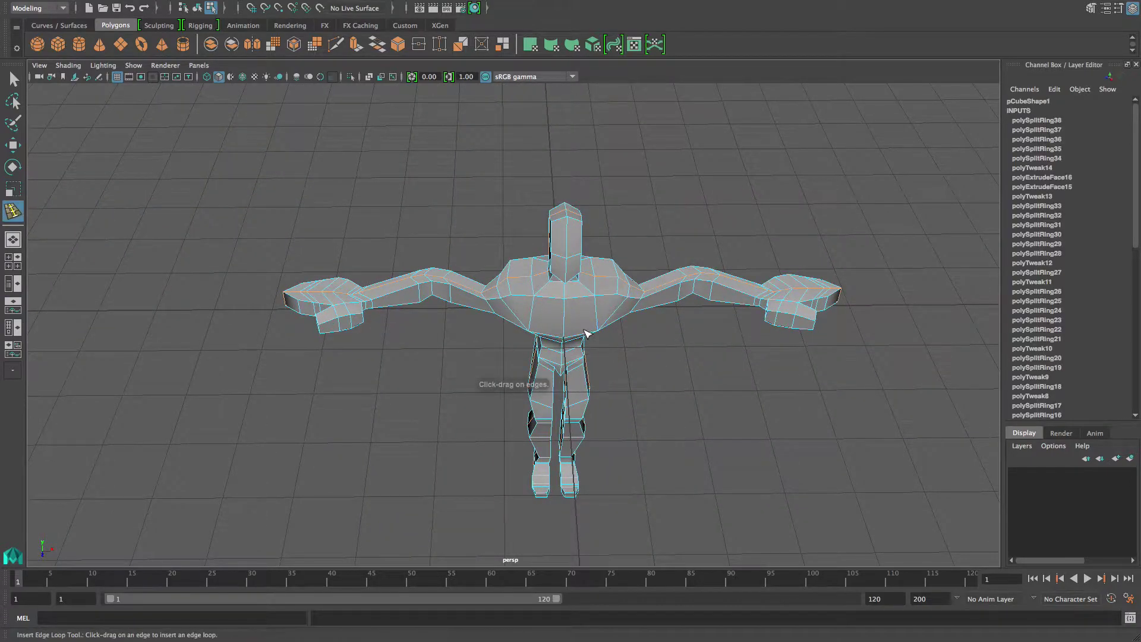
click(482, 300)
drag(659, 292, 654, 297)
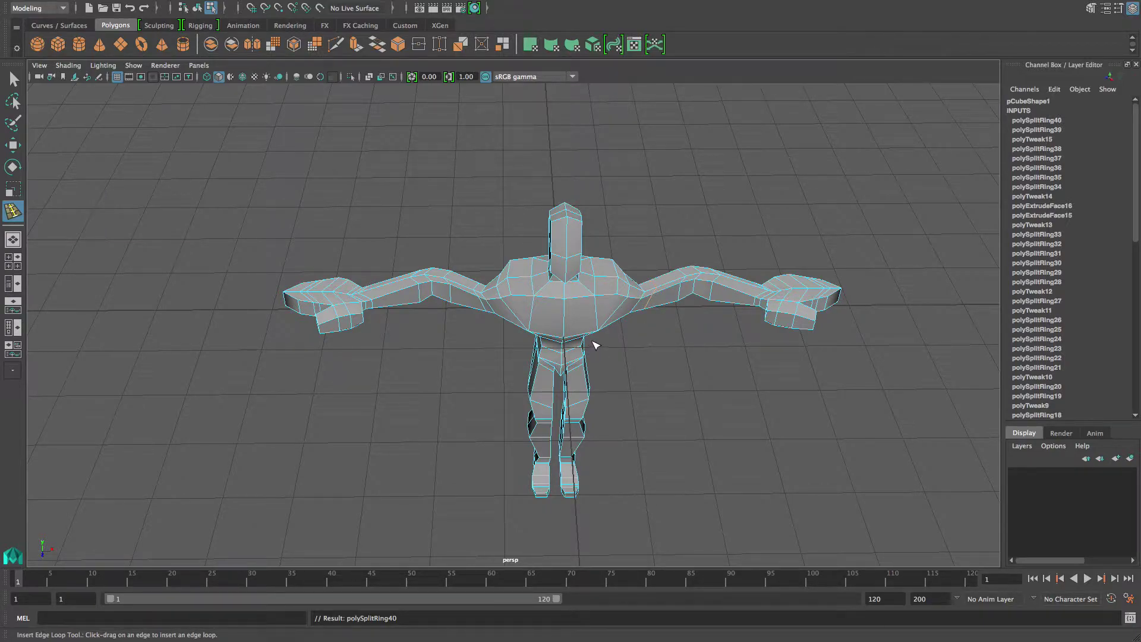
- Select all vertices of the figure and smooth them with Average Vertices at 10 iterations
alt+drag(583, 343, 533, 315)
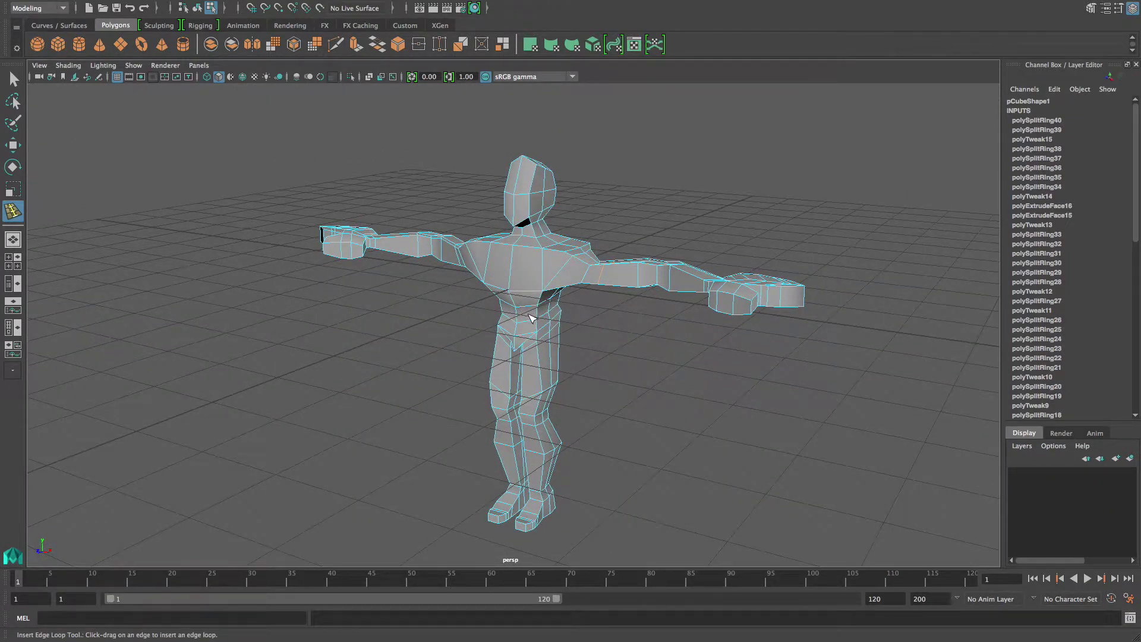
key(w)
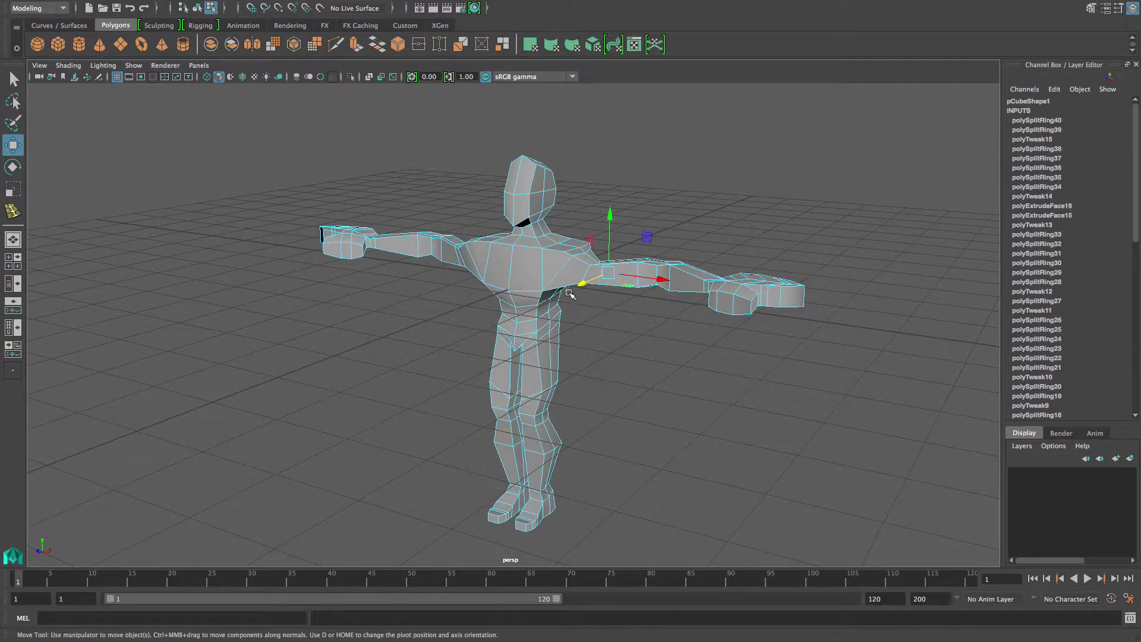
alt+drag(575, 308, 520, 323)
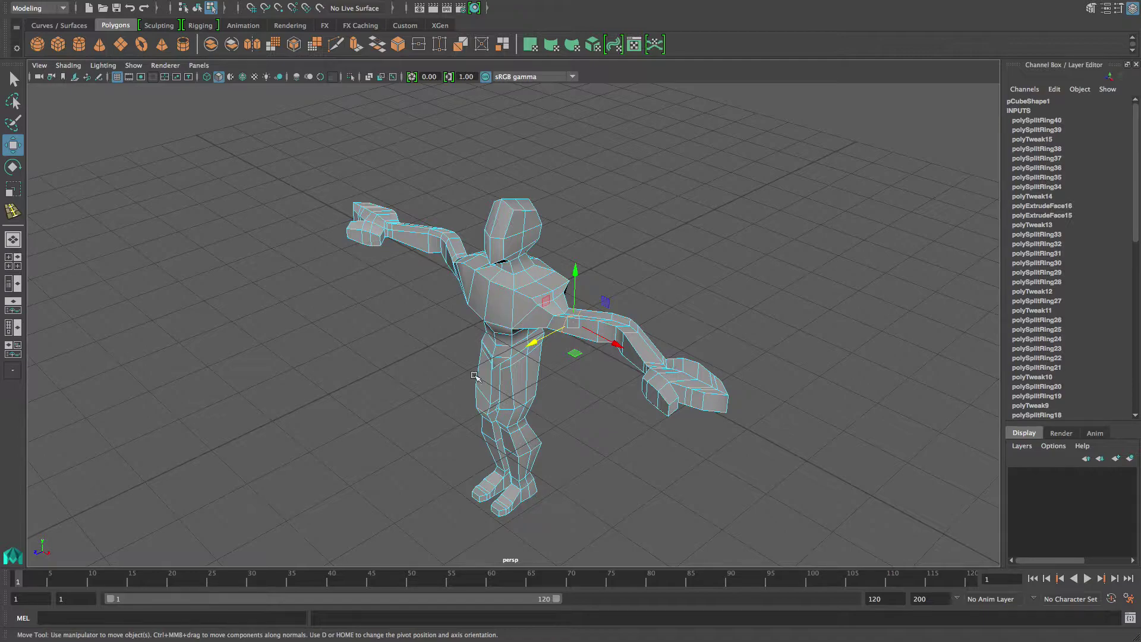
alt+drag(501, 347, 500, 315)
right_drag(507, 301, 541, 271)
alt+drag(498, 347, 519, 337)
right_drag(528, 288, 470, 288)
drag(348, 165, 795, 514)
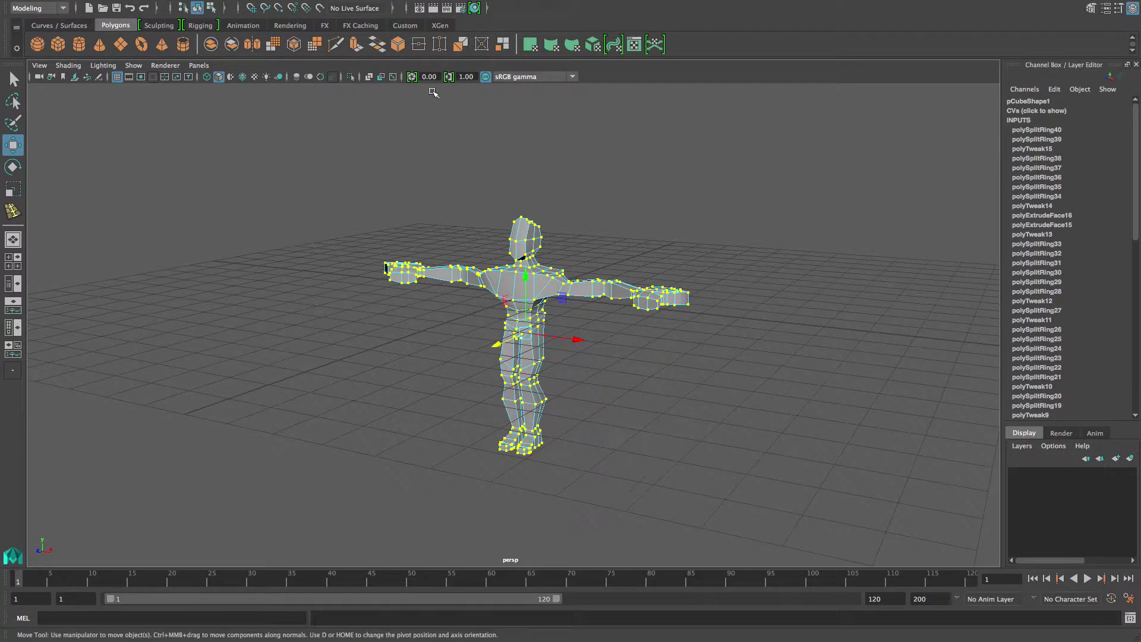
shift+right_drag(531, 282, 567, 268)
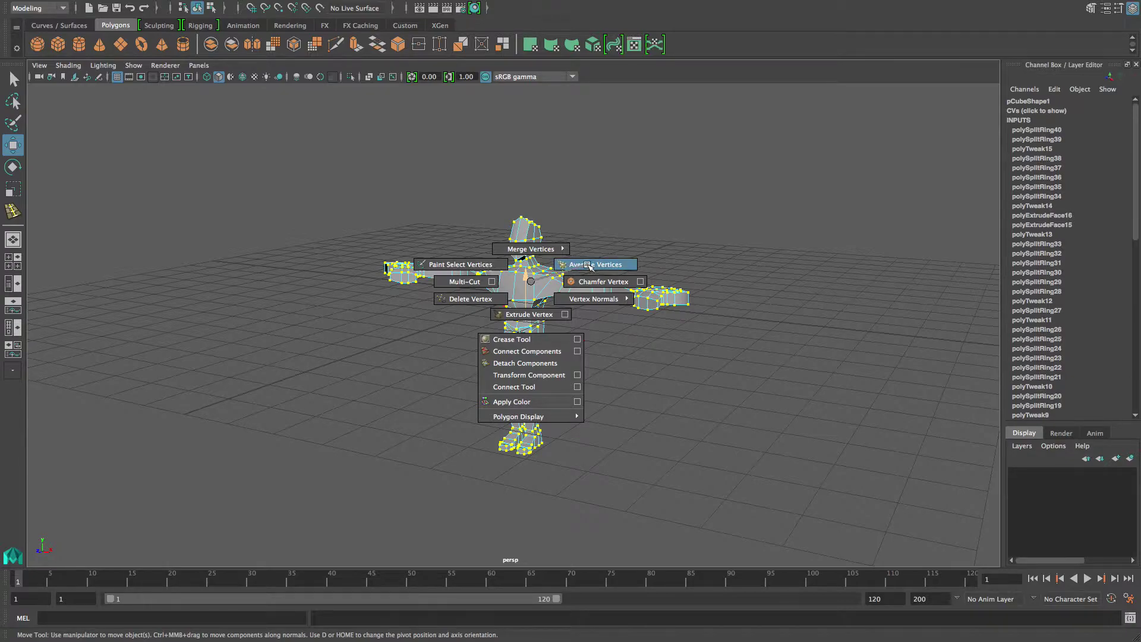
shift+right_drag(588, 265, 589, 266)
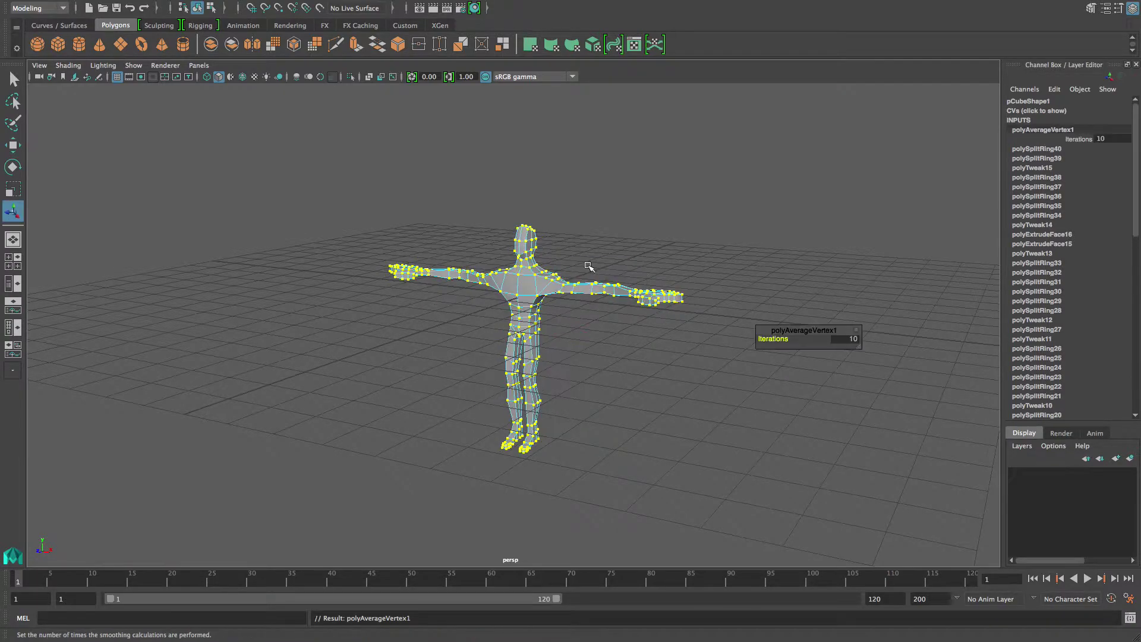
- Switch to object mode, select the whole figure and turn on its smooth mesh preview
alt+drag(565, 334, 529, 308)
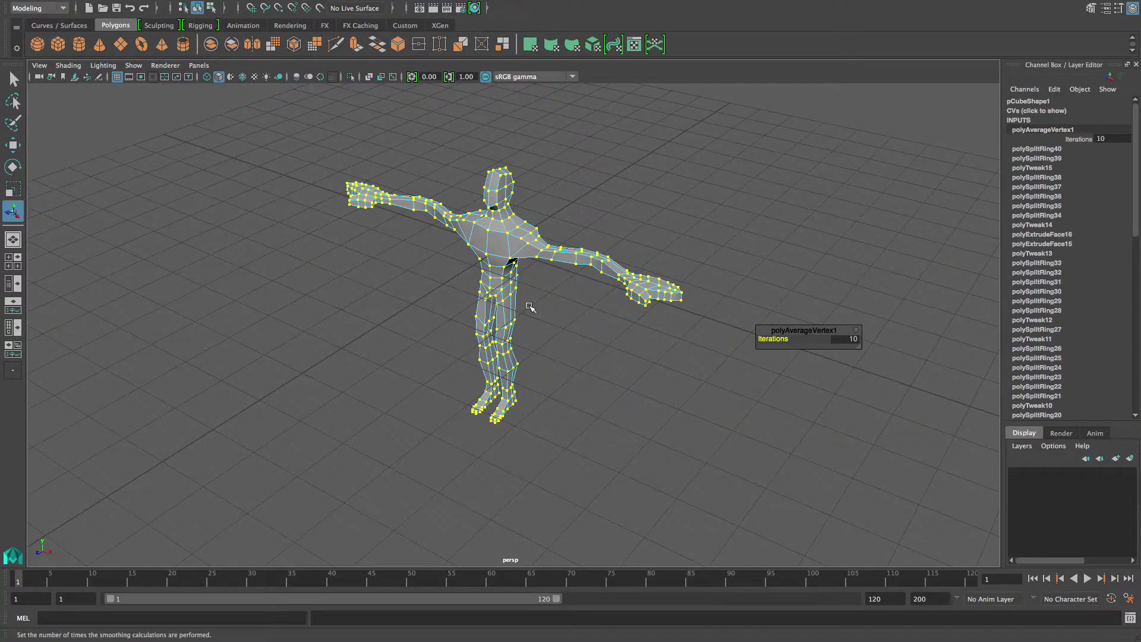
right_drag(510, 281, 526, 267)
click(518, 272)
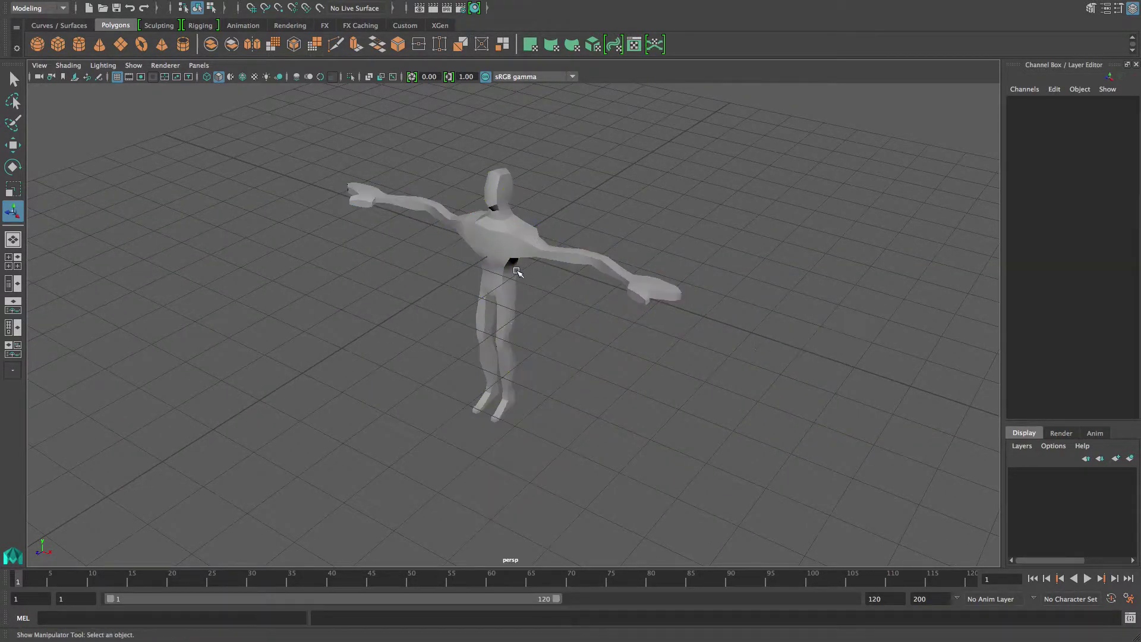
click(477, 230)
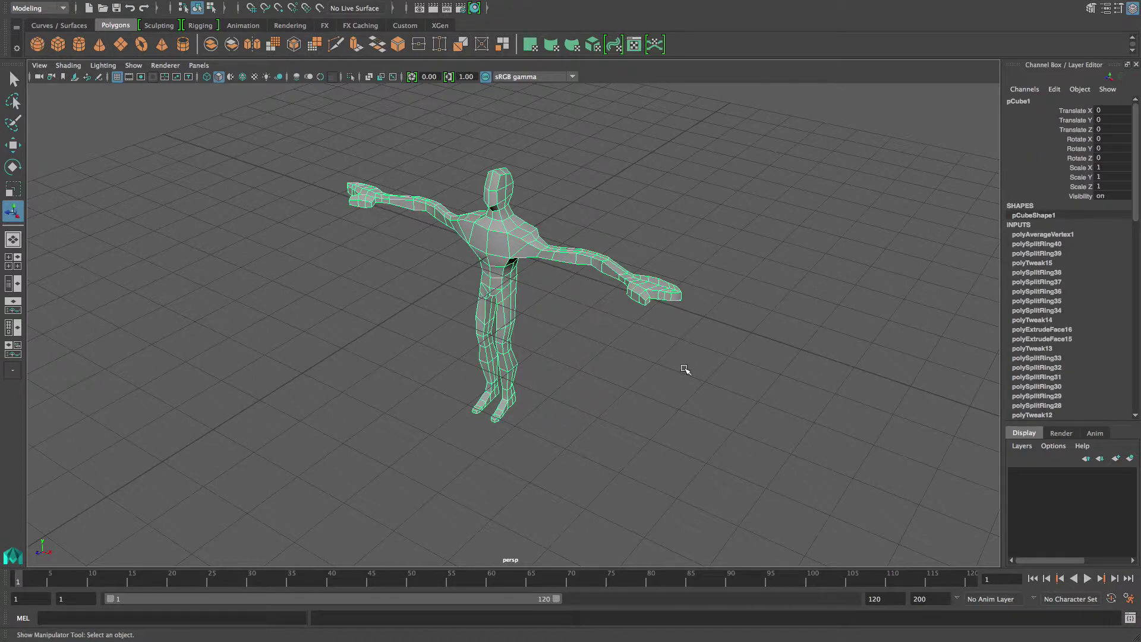
key(3)
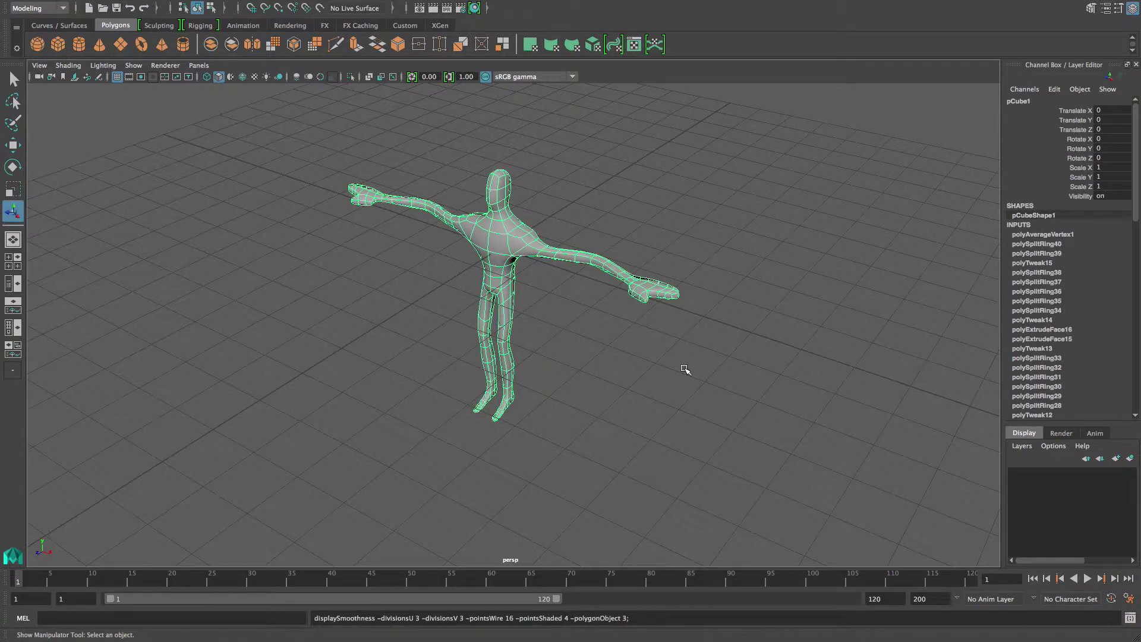
alt+drag(606, 264, 618, 368)
alt+drag(673, 343, 582, 353)
- Select the vertices at the front of the neck and move them slightly back and up under the chin
right_drag(569, 289, 529, 286)
alt+drag(566, 288, 594, 302)
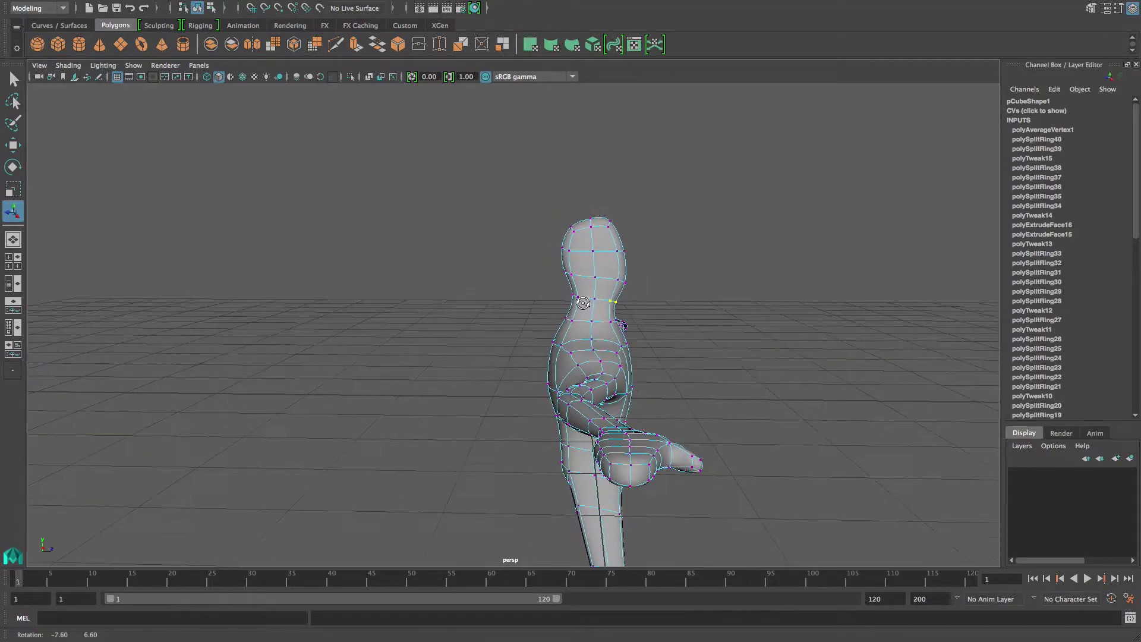
key(w)
drag(666, 302, 661, 302)
drag(592, 251, 600, 243)
- Select the armpit vertices on both sides of the torso and move them slightly up
alt+drag(692, 321, 580, 338)
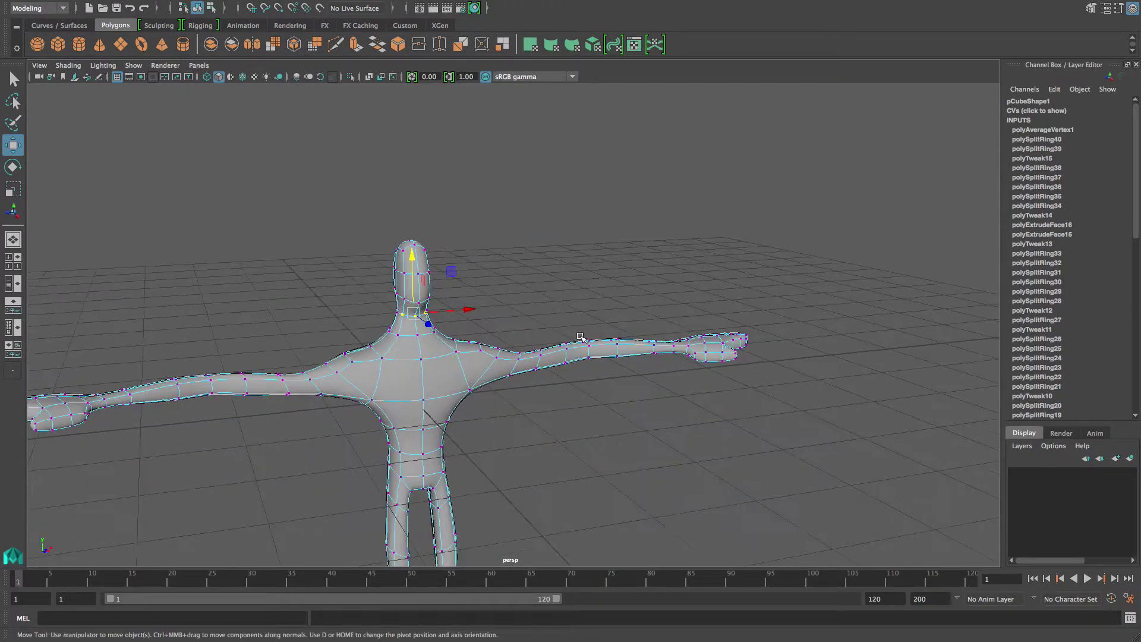
alt+middle_drag(580, 337, 627, 229)
alt+drag(505, 354, 449, 286)
shift+drag(546, 289, 545, 289)
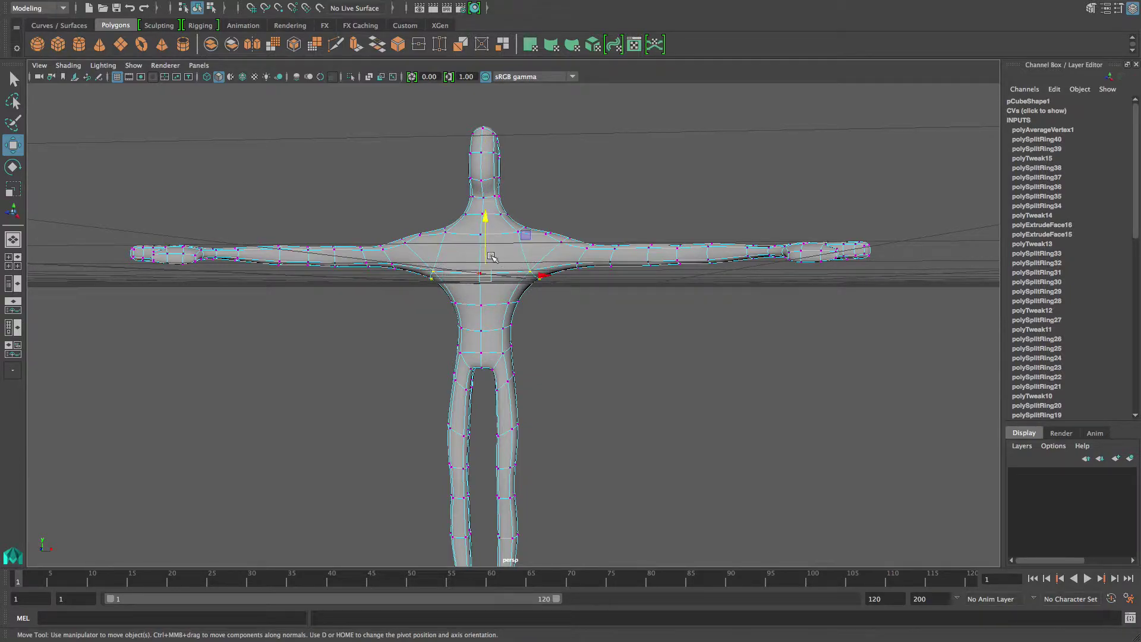
drag(482, 224, 483, 208)
scroll(614, 278, down, 2)
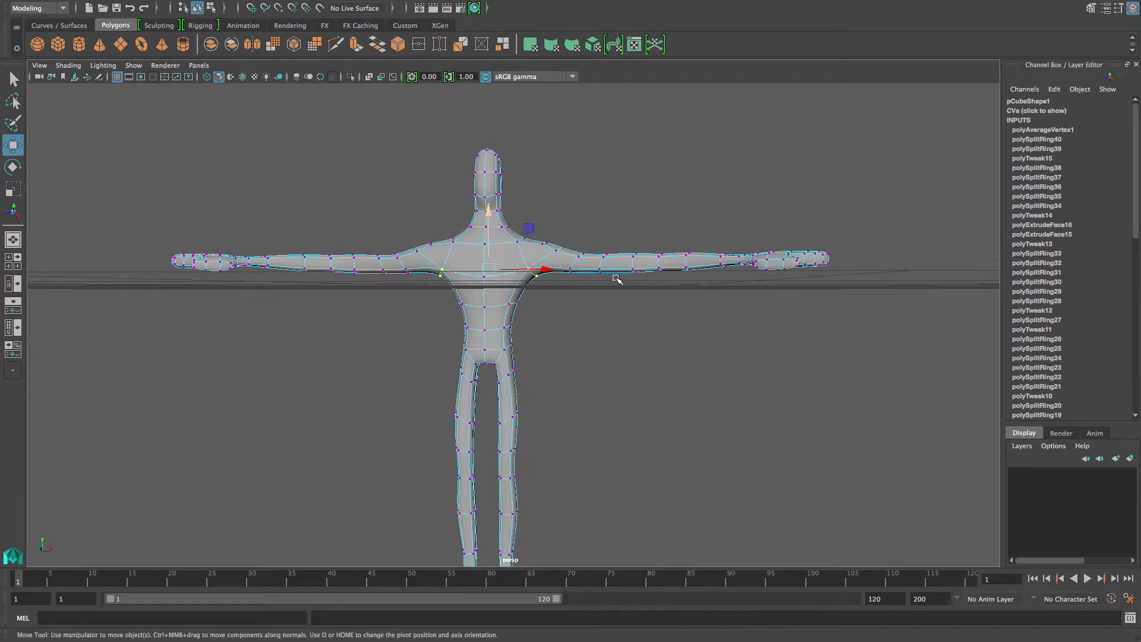
- Select the front vertices of both upper arms just above the elbows and move them slightly forward
alt+drag(614, 277, 703, 351)
alt+right_drag(703, 351, 626, 324)
alt+drag(626, 323, 555, 348)
alt+drag(575, 398, 458, 317)
shift+click(465, 312)
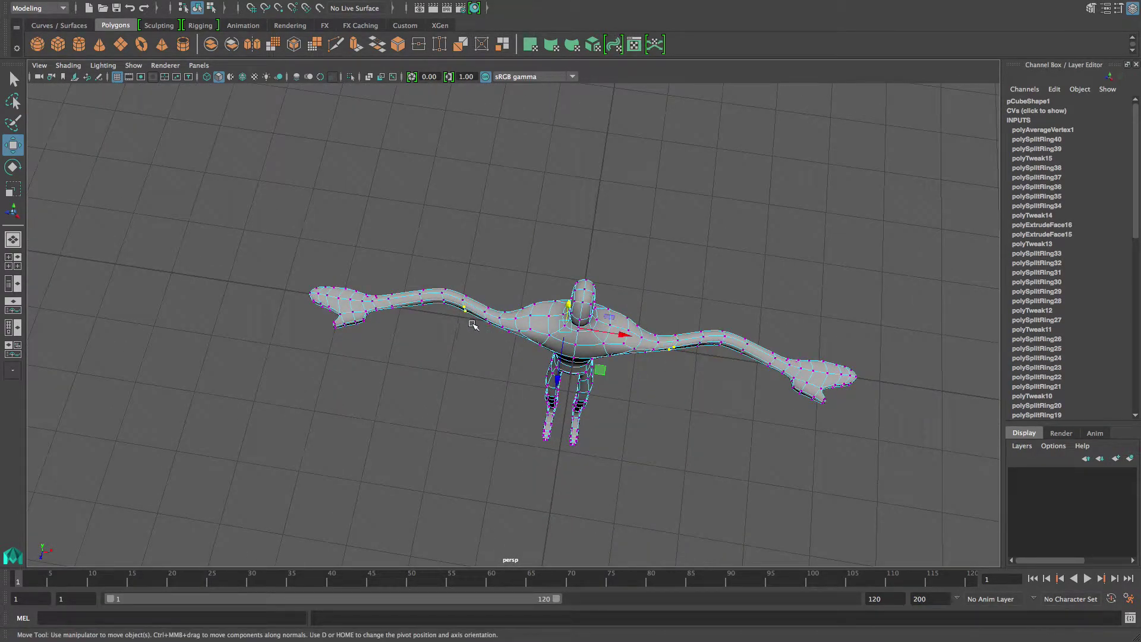
drag(560, 384, 468, 372)
- Move the vertices at the back of both upper arms slightly backward, one pair after another, to fill out the muscle
alt+drag(525, 395, 544, 444)
alt+drag(510, 283, 501, 316)
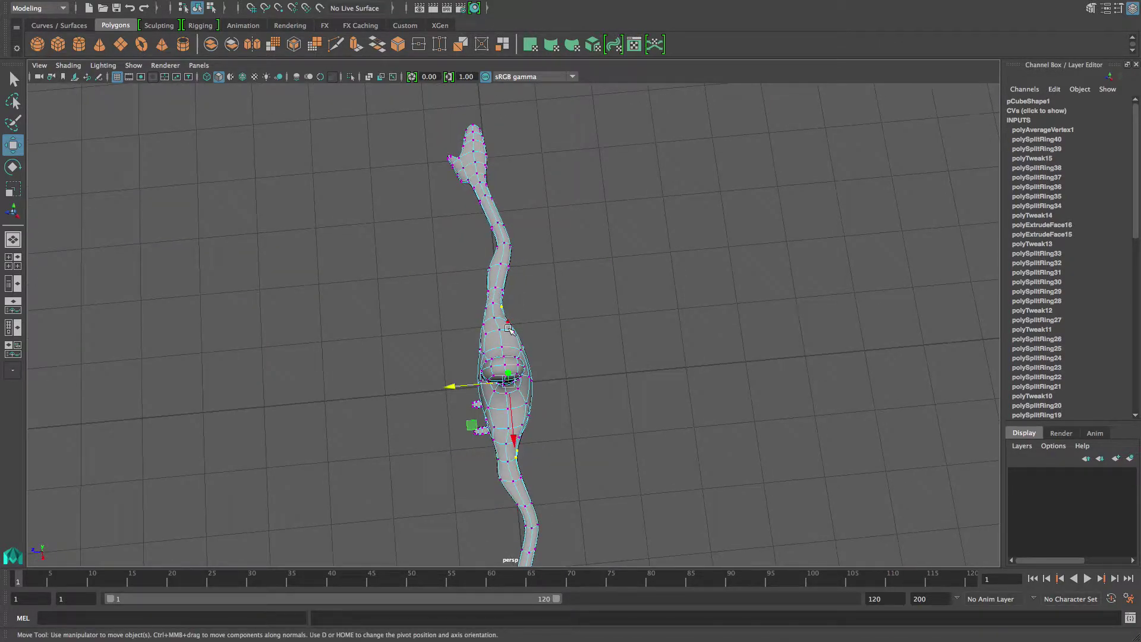
drag(463, 389, 476, 389)
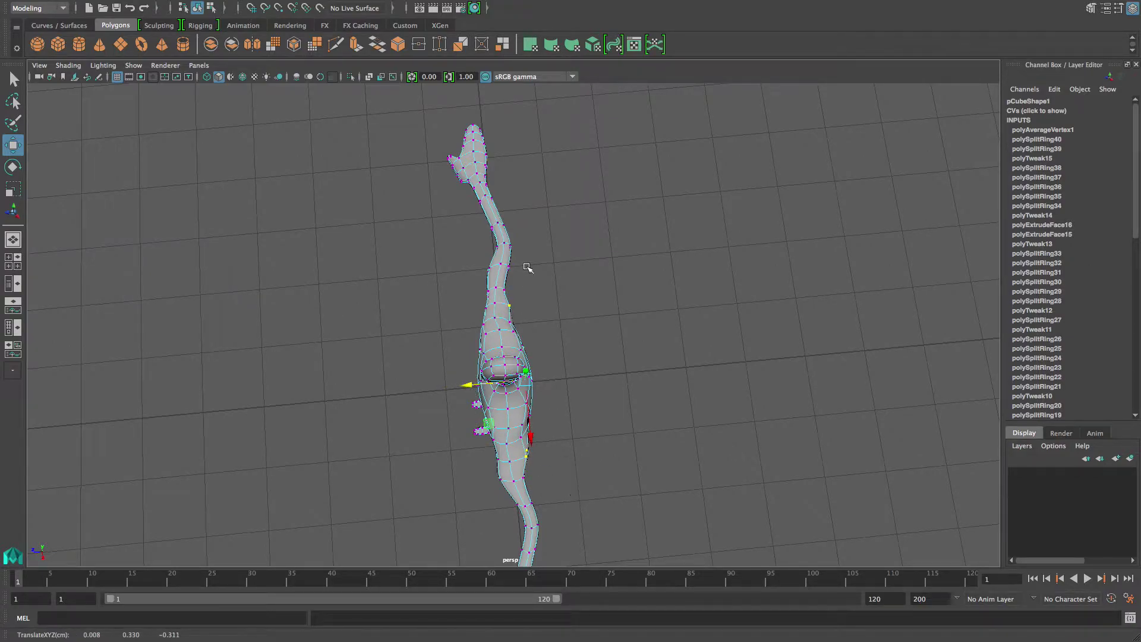
drag(512, 284, 497, 302)
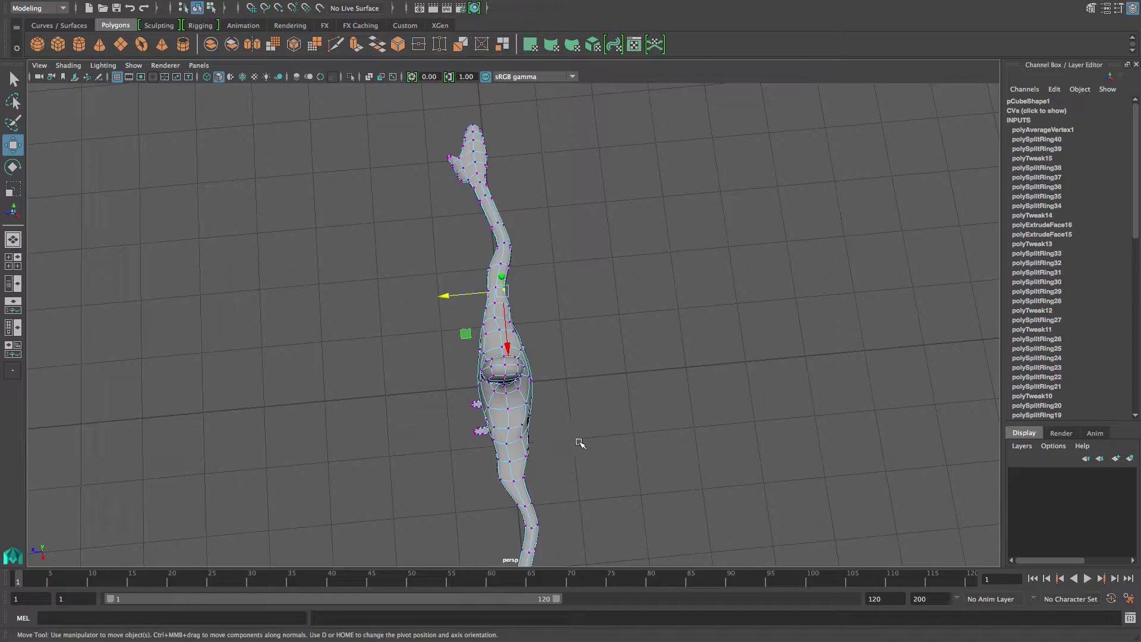
shift+drag(518, 486, 517, 486)
drag(460, 389, 463, 388)
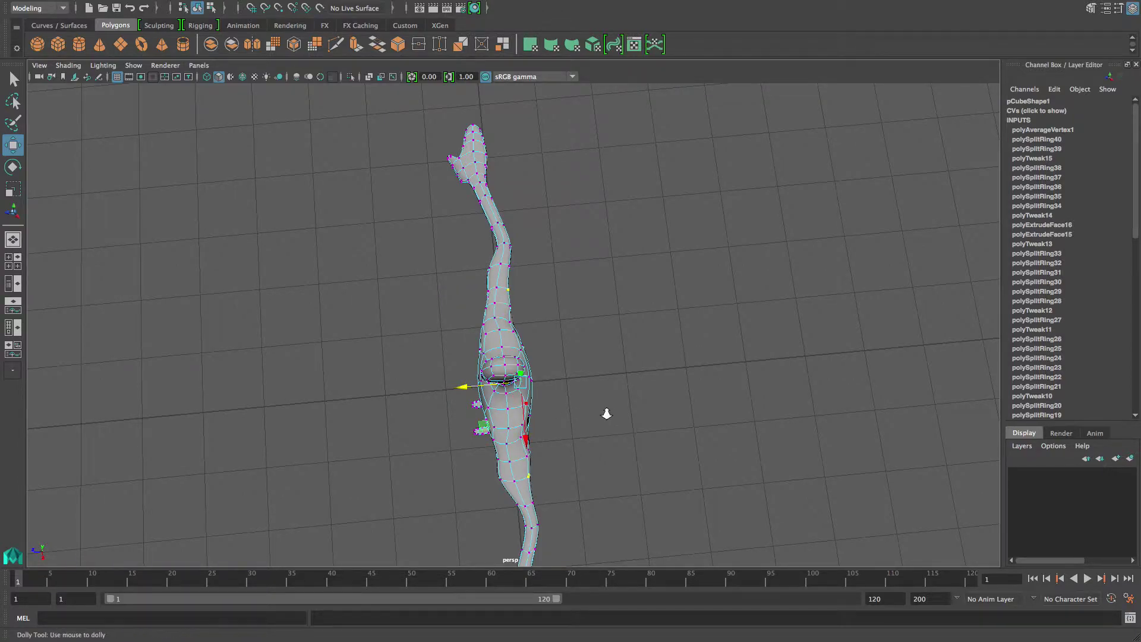
- Select the front vertices of both forearms just past the elbows and move them slightly forward
alt+right_drag(613, 415, 567, 410)
alt+drag(567, 410, 576, 379)
alt+middle_drag(576, 379, 570, 286)
alt+drag(571, 285, 573, 330)
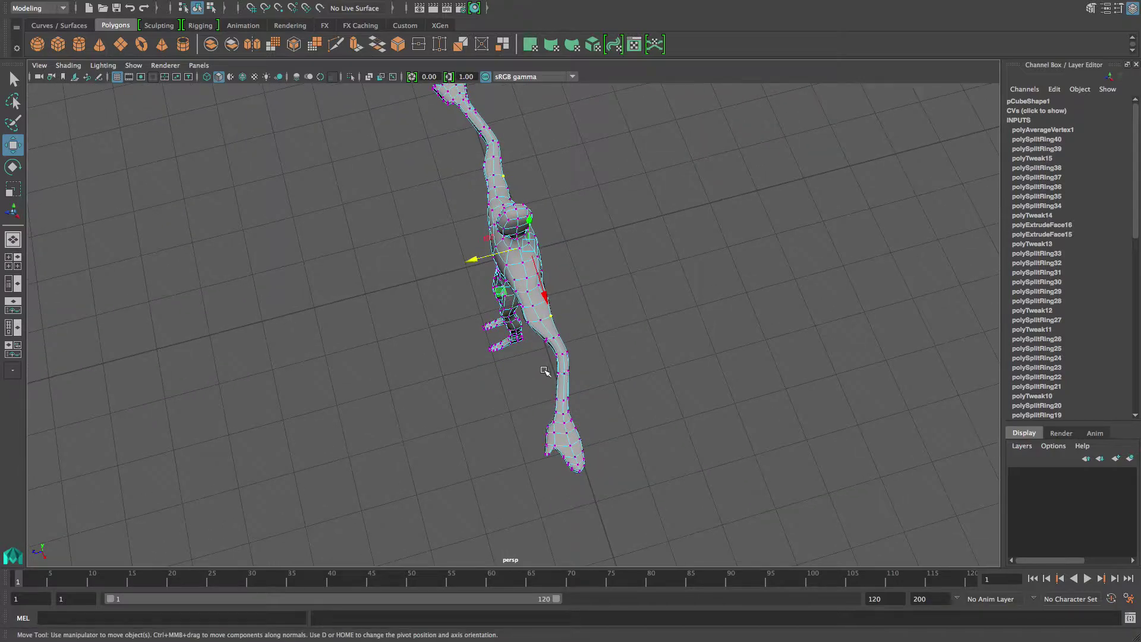
drag(561, 381, 658, 328)
alt+drag(404, 344, 439, 381)
alt+drag(368, 385, 467, 463)
alt+drag(500, 415, 514, 404)
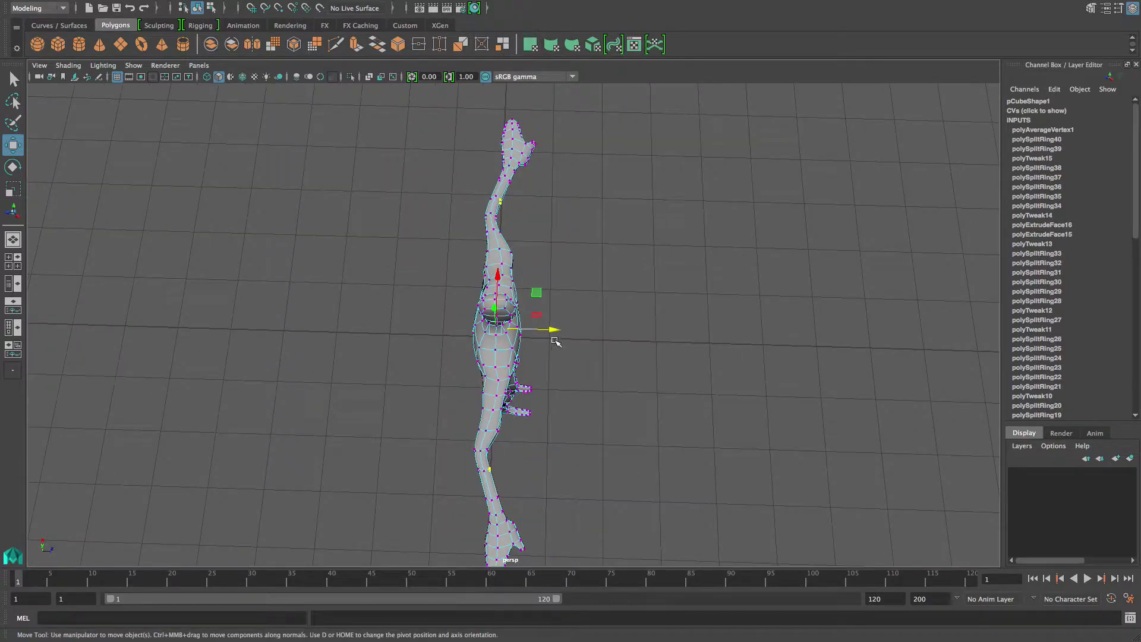
drag(553, 330, 565, 332)
- Select the matching front vertices where both arms meet the shoulders and move them to reshape the joint
alt+drag(585, 370, 438, 364)
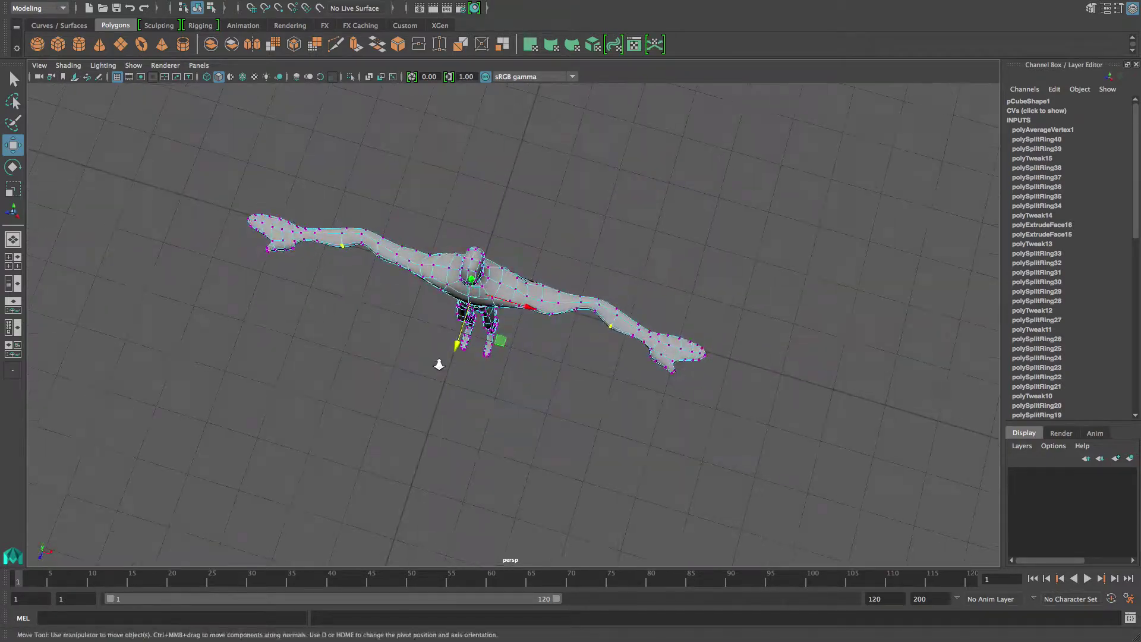
alt+right_drag(438, 364, 616, 458)
alt+drag(616, 458, 605, 371)
click(555, 314)
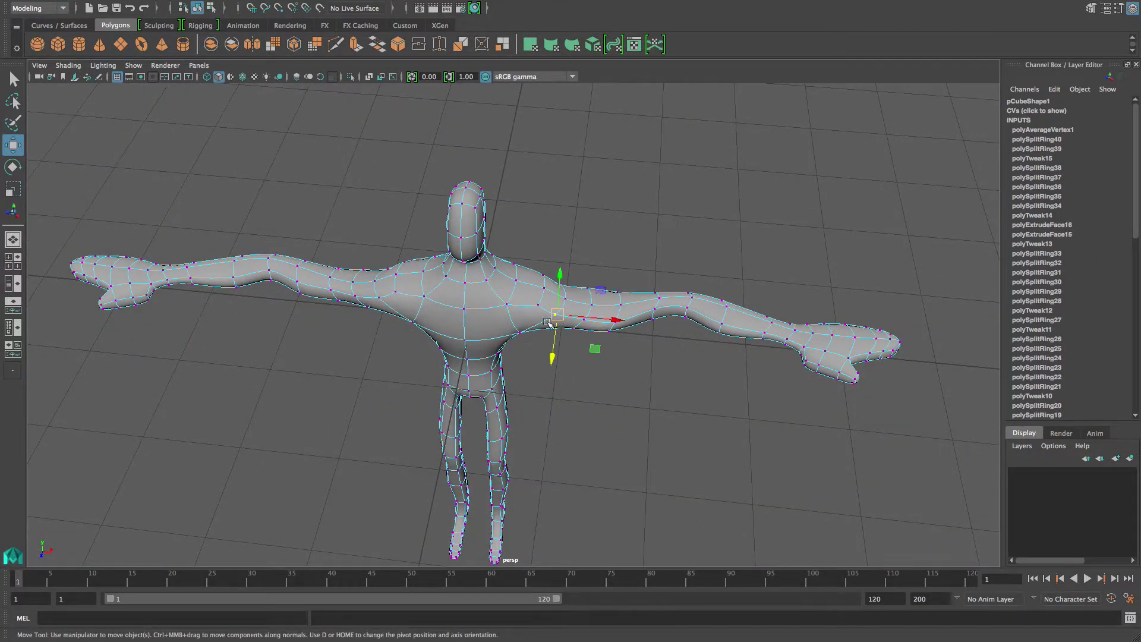
alt+drag(555, 314, 558, 364)
alt+drag(466, 374, 573, 359)
shift+click(460, 343)
drag(664, 311, 653, 271)
- Select the vertices at the small of the back and move them forward to curve the waist inward
alt+right_drag(595, 298, 759, 315)
alt+drag(632, 290, 683, 278)
alt+right_drag(675, 331, 702, 337)
drag(600, 287, 585, 353)
drag(629, 223, 653, 226)
alt+drag(653, 227, 728, 277)
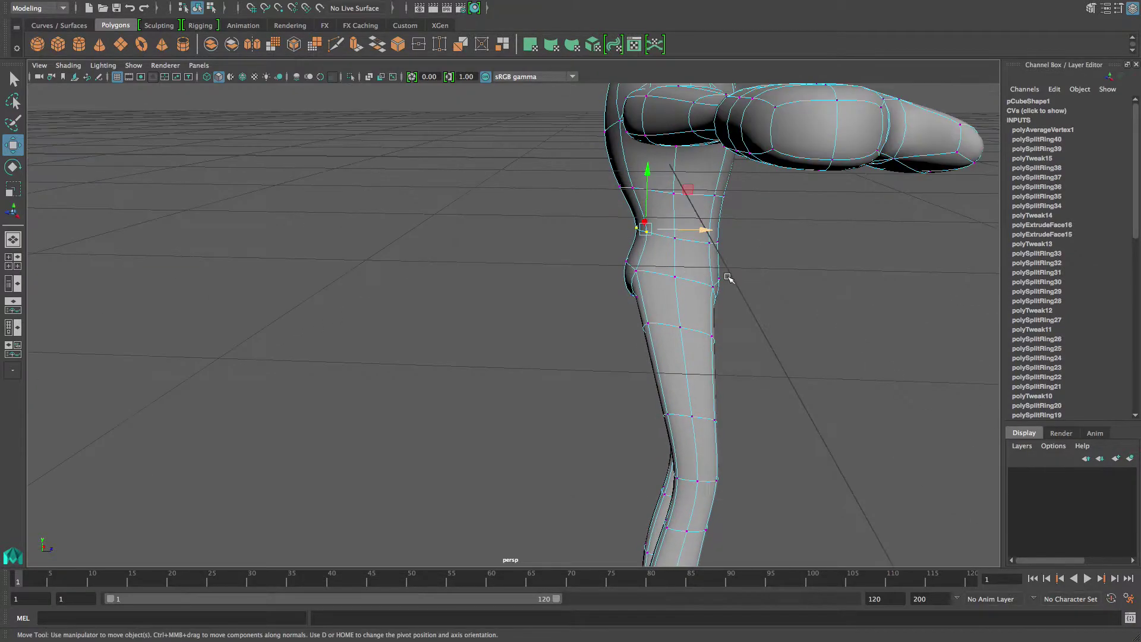
- Switch to the four-view layout and, in the side view, move the heel vertices of both feet slightly down
click(13, 261)
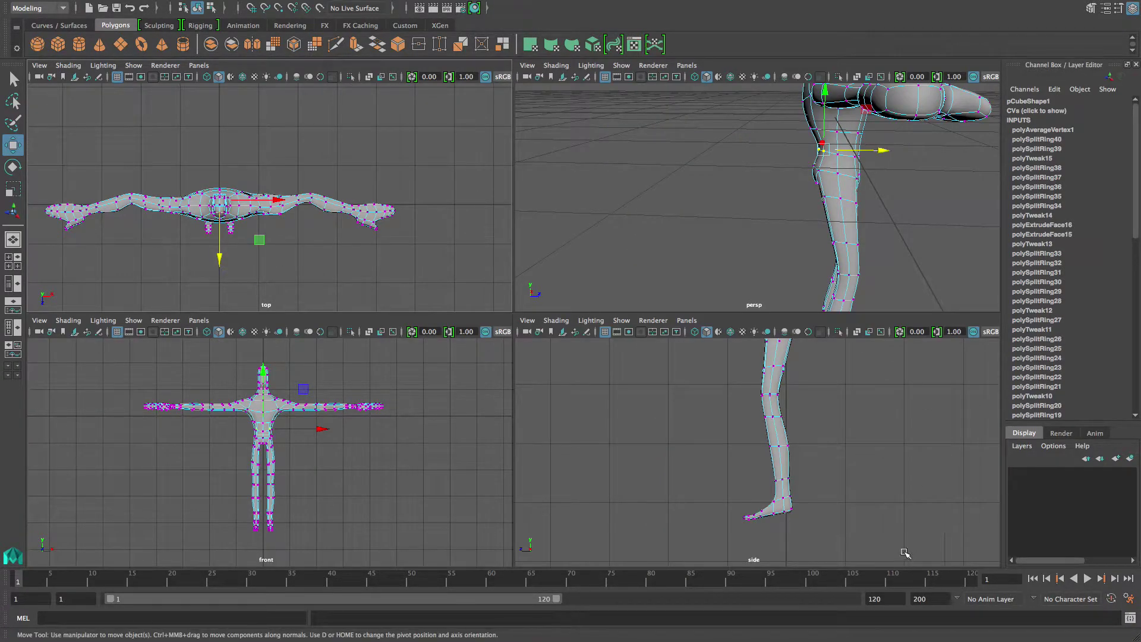
alt+right_drag(904, 552, 849, 499)
alt+middle_drag(849, 499, 816, 532)
alt+right_drag(790, 523, 832, 530)
alt+middle_drag(832, 530, 812, 444)
alt+right_drag(736, 448, 766, 459)
alt+middle_drag(720, 464, 765, 503)
drag(707, 511, 707, 512)
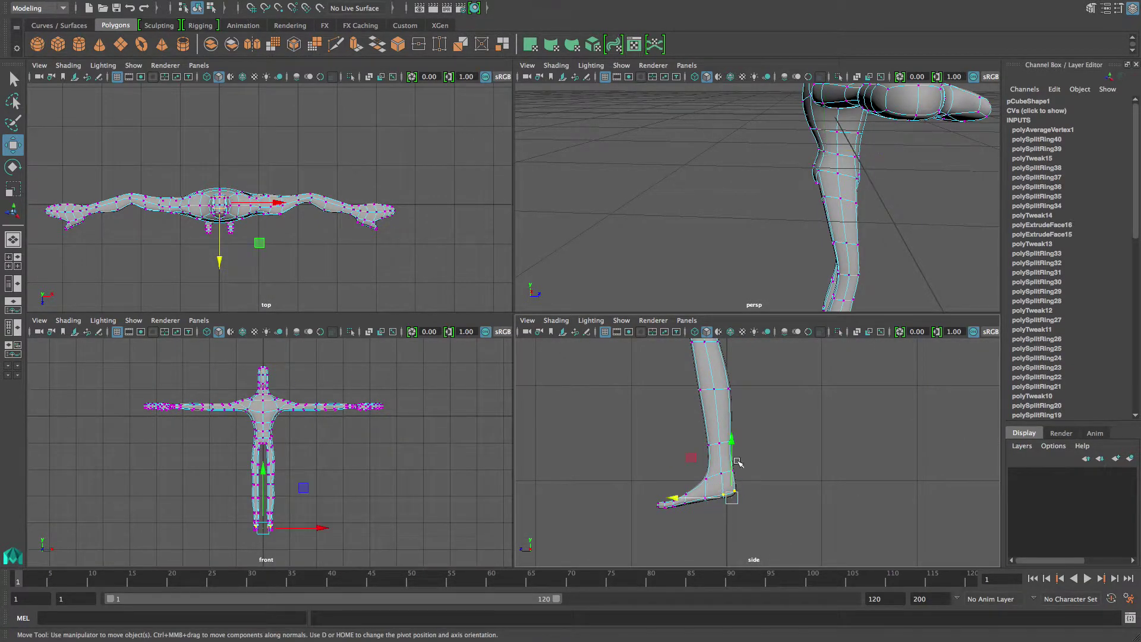
drag(731, 445, 728, 451)
click(800, 483)
- Adjust the toe-tip vertices and move the sole vertices under the arch slightly back toward the heel
alt+right_drag(720, 527, 746, 534)
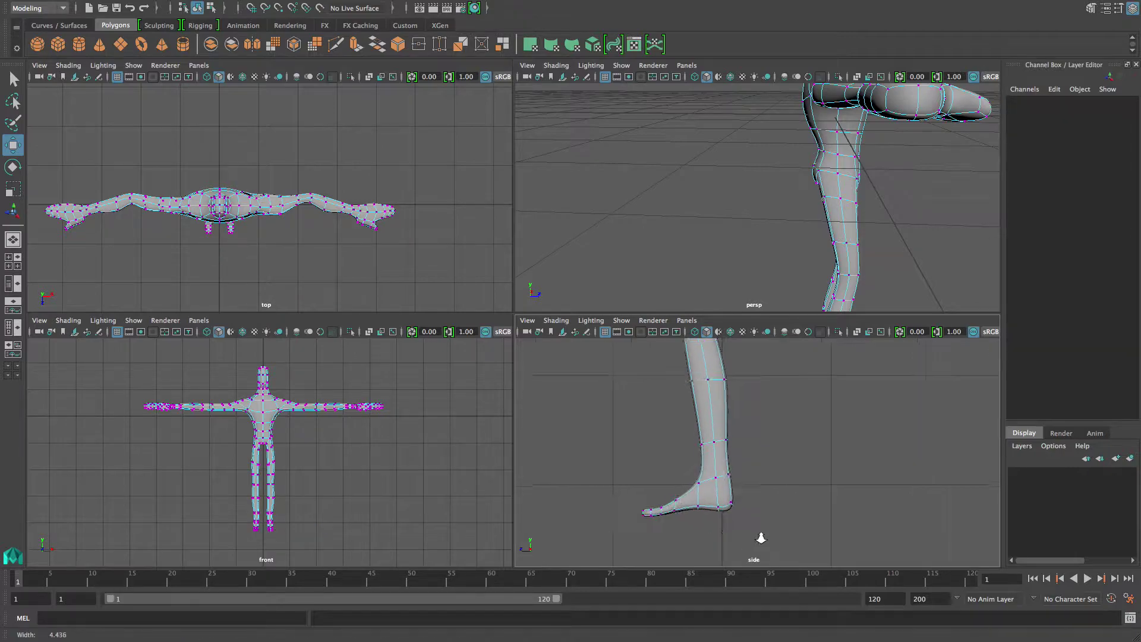
alt+middle_drag(746, 535, 764, 499)
alt+right_drag(658, 498, 676, 501)
drag(624, 483, 637, 508)
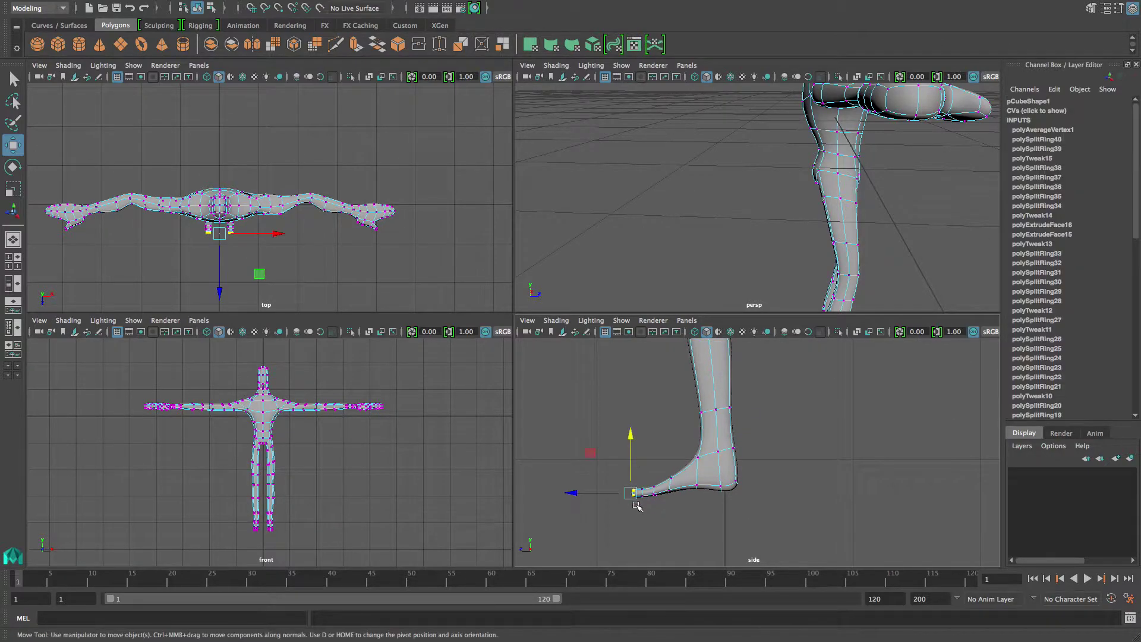
drag(630, 442, 706, 501)
click(653, 487)
drag(697, 487, 709, 488)
- Select the vertex ring just above both ankles in the side view and move it down
alt+middle_drag(725, 456, 721, 483)
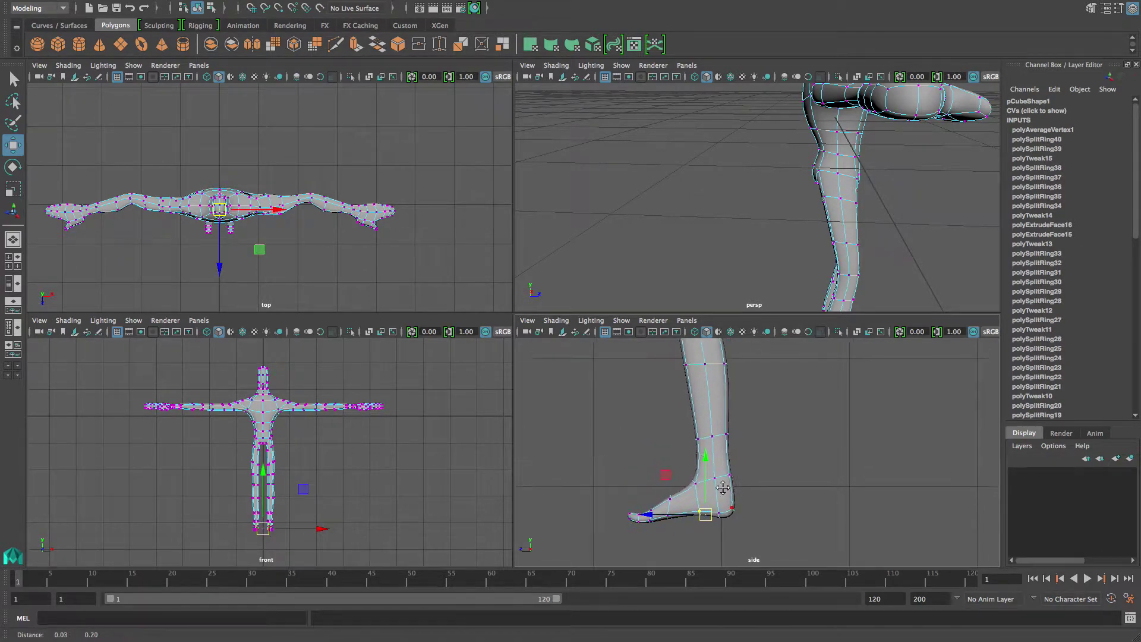
drag(687, 422, 775, 457)
drag(714, 387, 718, 406)
- Reposition the vertices along the back of the calves and thighs to refine the legs' side profile
scroll(751, 408, down, 2)
alt+middle_drag(749, 408, 740, 462)
drag(714, 448, 739, 418)
alt+middle_drag(735, 438, 735, 506)
alt+middle_drag(727, 418, 719, 494)
mouse_move(721, 454)
mouse_down()
mouse_move(697, 424)
mouse_move(738, 444)
mouse_move(725, 433)
mouse_up()
- Move the buttock vertices slightly down and adjust the vertices directly beneath them in the side view
alt+middle_drag(750, 405, 738, 483)
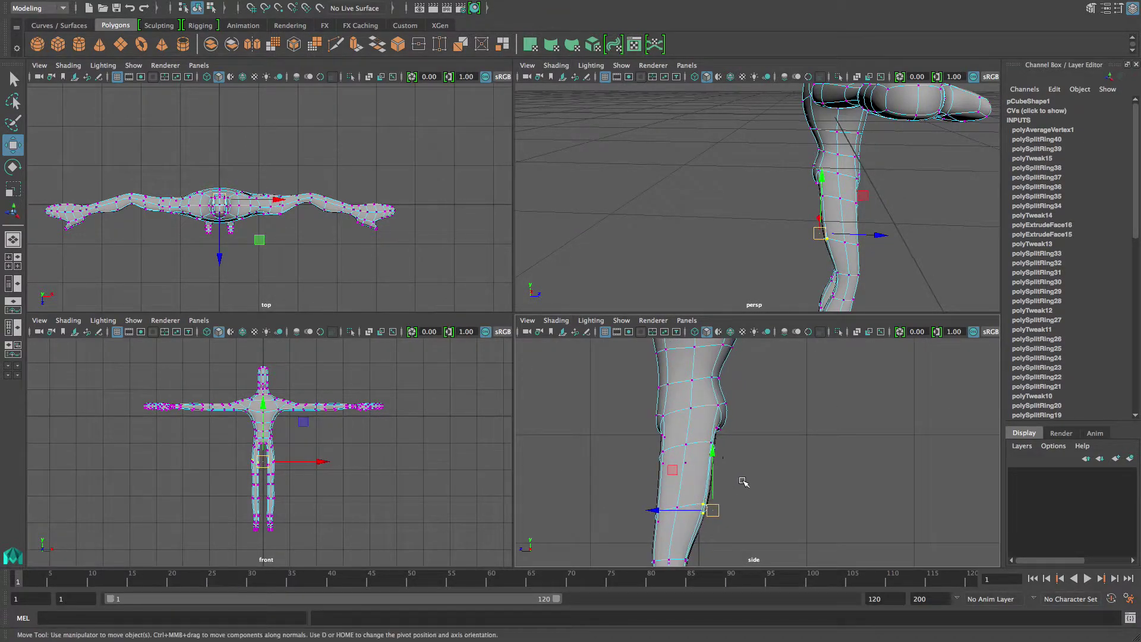
drag(742, 467, 742, 468)
drag(723, 425, 723, 432)
click(742, 450)
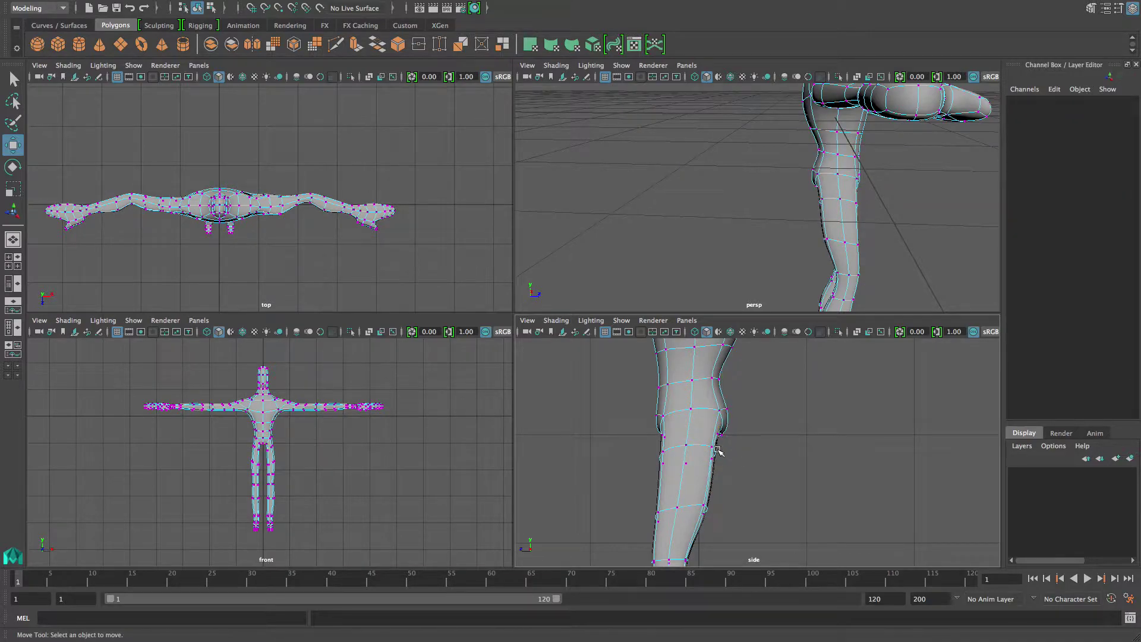
drag(726, 478, 716, 444)
alt+right_drag(703, 426, 659, 425)
alt+middle_drag(764, 415, 748, 443)
- Select all vertices of both arms and the shoulders in the front view and scale them inward horizontally to shorten the arms
alt+right_drag(982, 144, 698, 176)
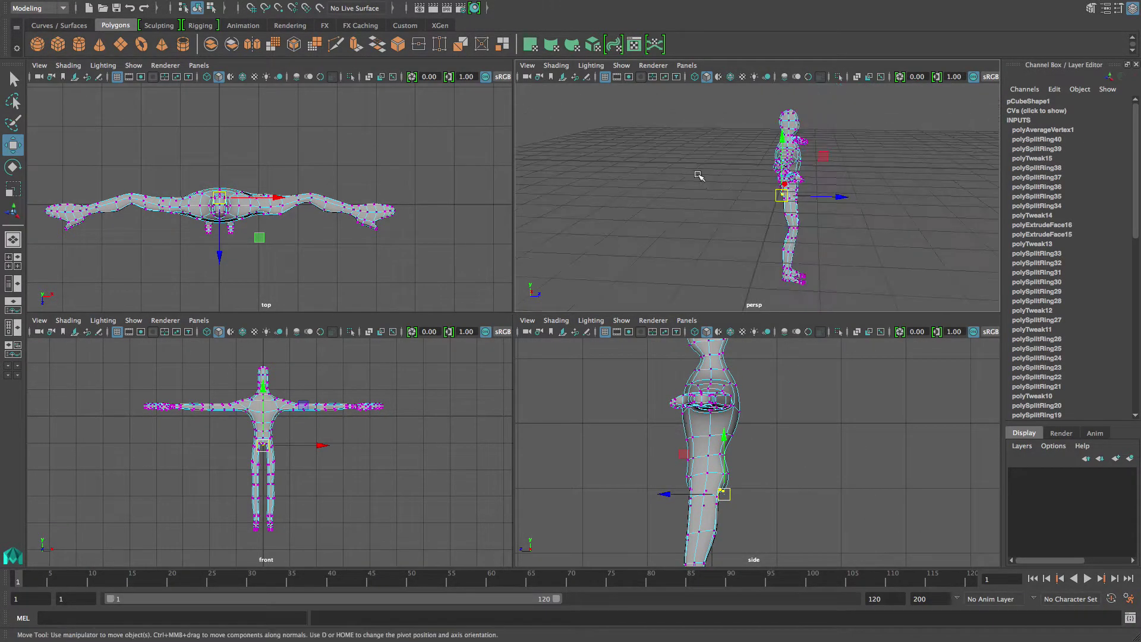
alt+drag(697, 175, 618, 201)
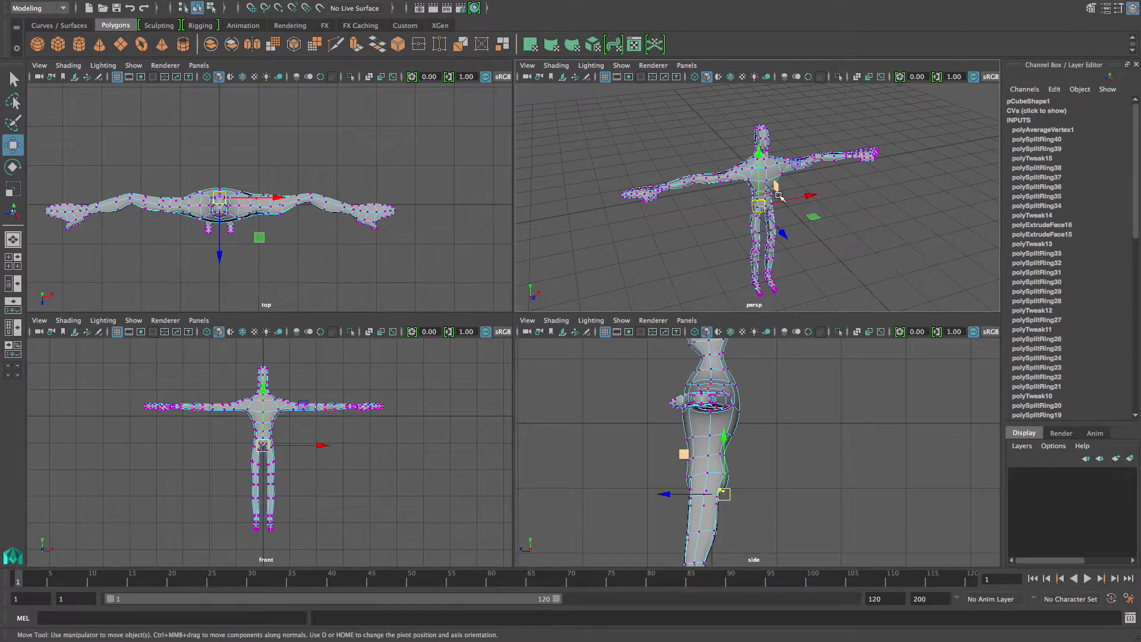
key(space)
alt+drag(699, 351, 634, 318)
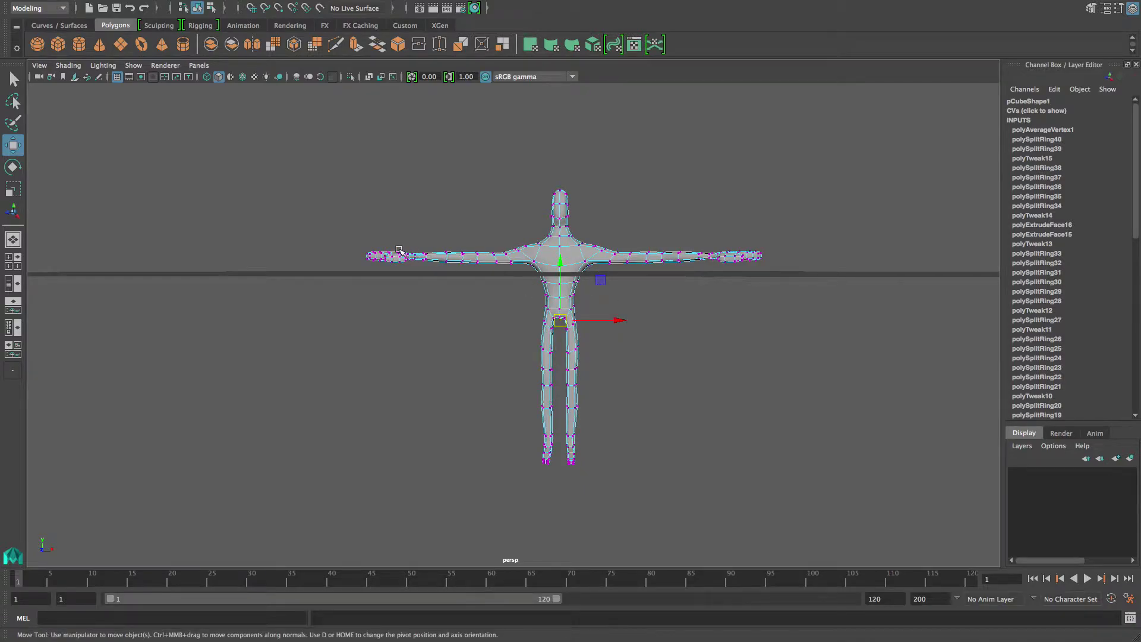
click(188, 256)
click(12, 257)
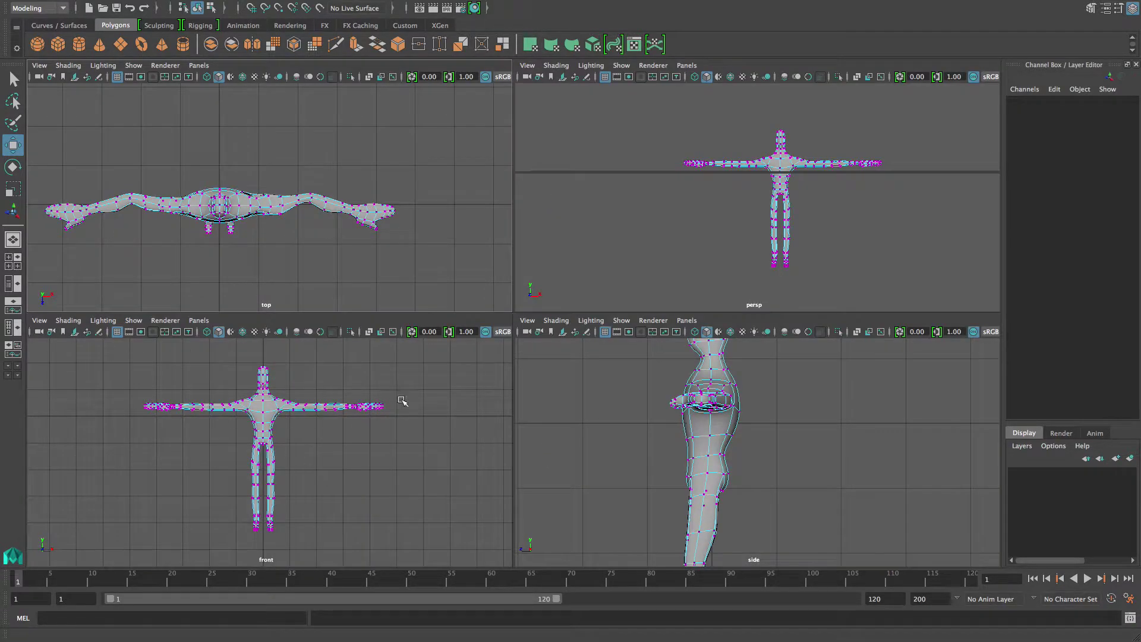
click(141, 399)
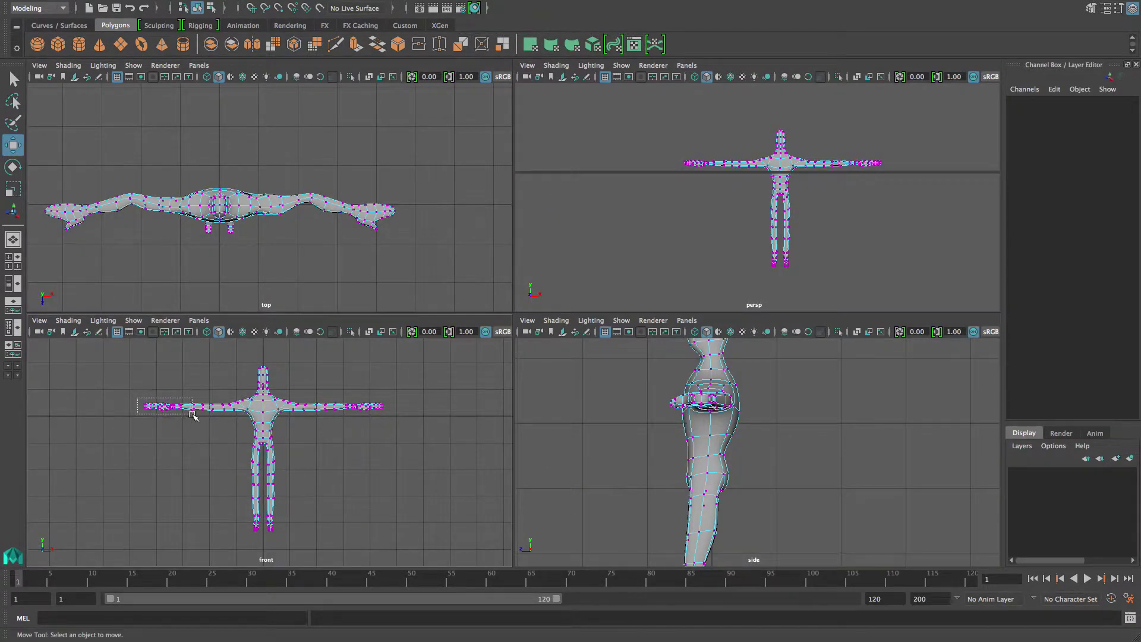
drag(305, 420, 394, 426)
alt+right_drag(275, 438, 344, 425)
alt+middle_drag(345, 426, 361, 464)
ctrl+drag(334, 457, 332, 456)
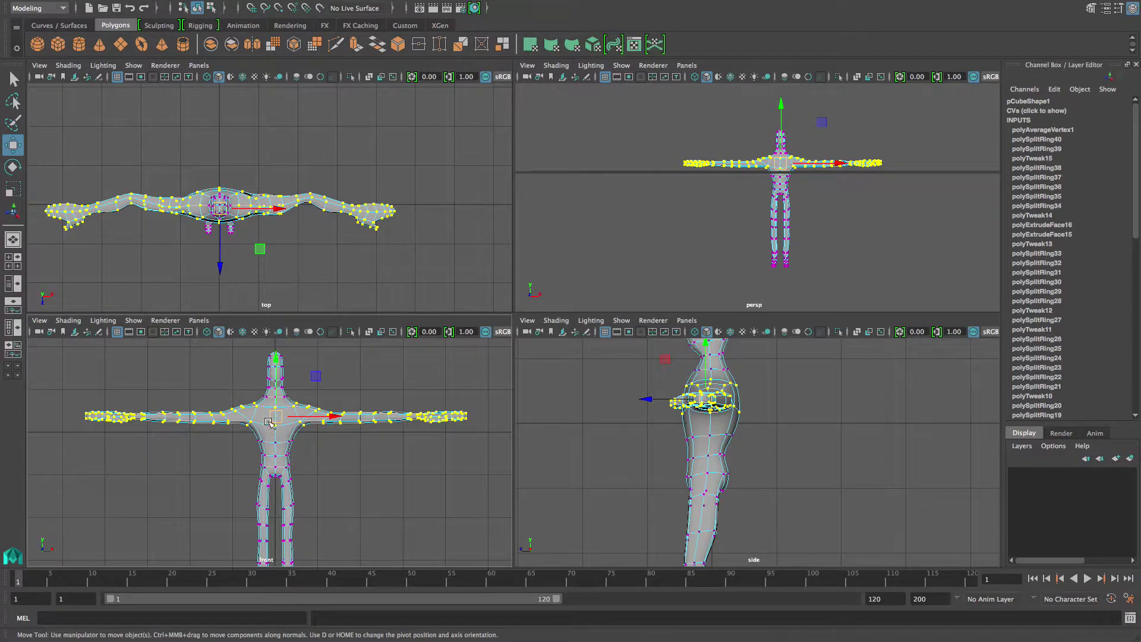
key(r)
drag(334, 420, 314, 418)
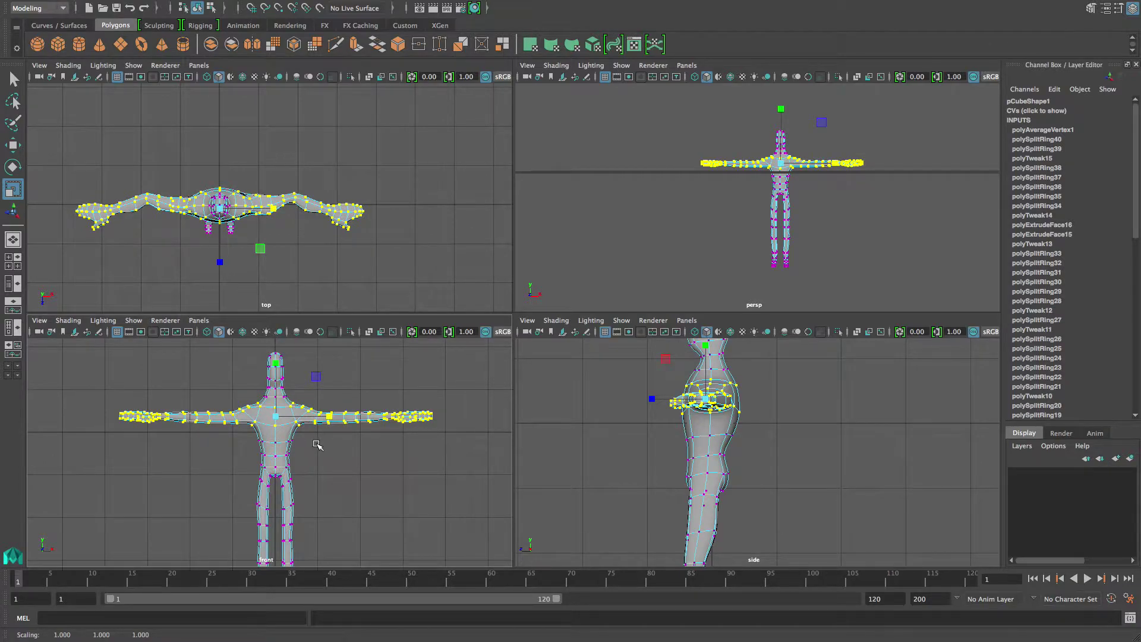
- Scale the vertices along the top of the shoulders and at the base of the neck horizontally
click(316, 444)
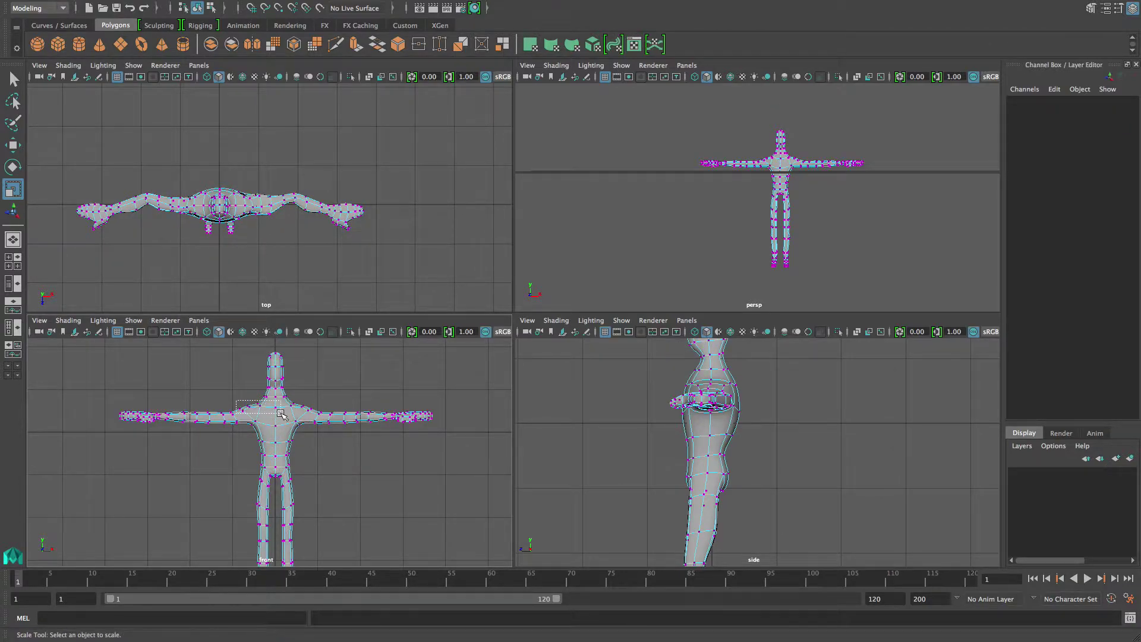
drag(313, 416, 335, 408)
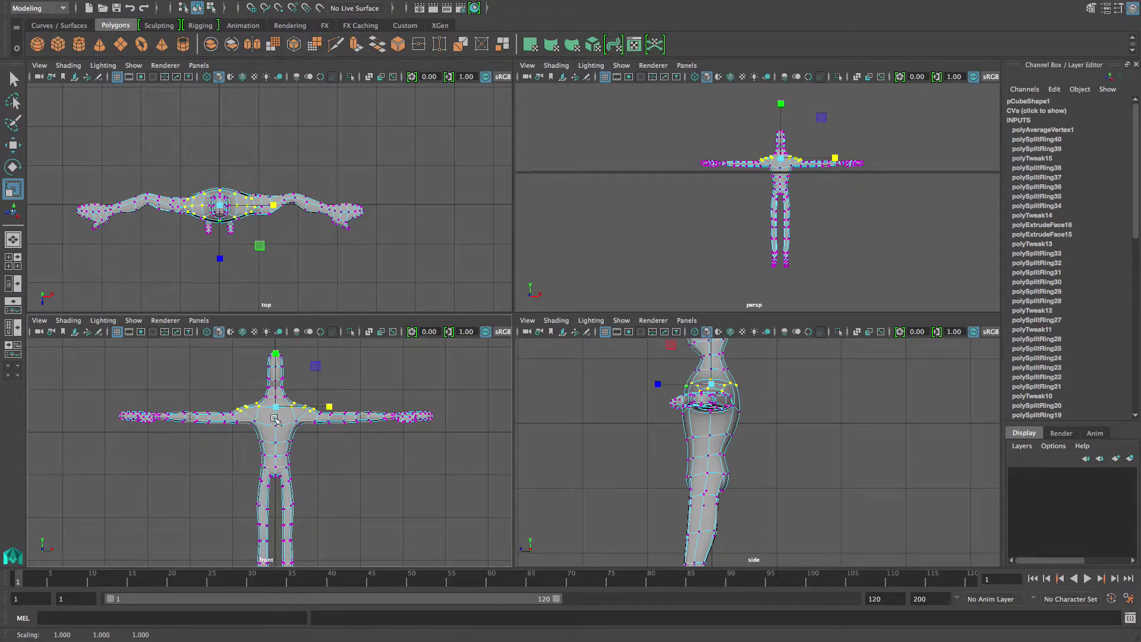
drag(260, 398, 306, 397)
- Select the middle vertex rows of the head in the front view and scale them horizontally to widen it
alt+right_drag(268, 401, 323, 401)
alt+middle_drag(324, 401, 315, 492)
alt+right_drag(316, 492, 443, 476)
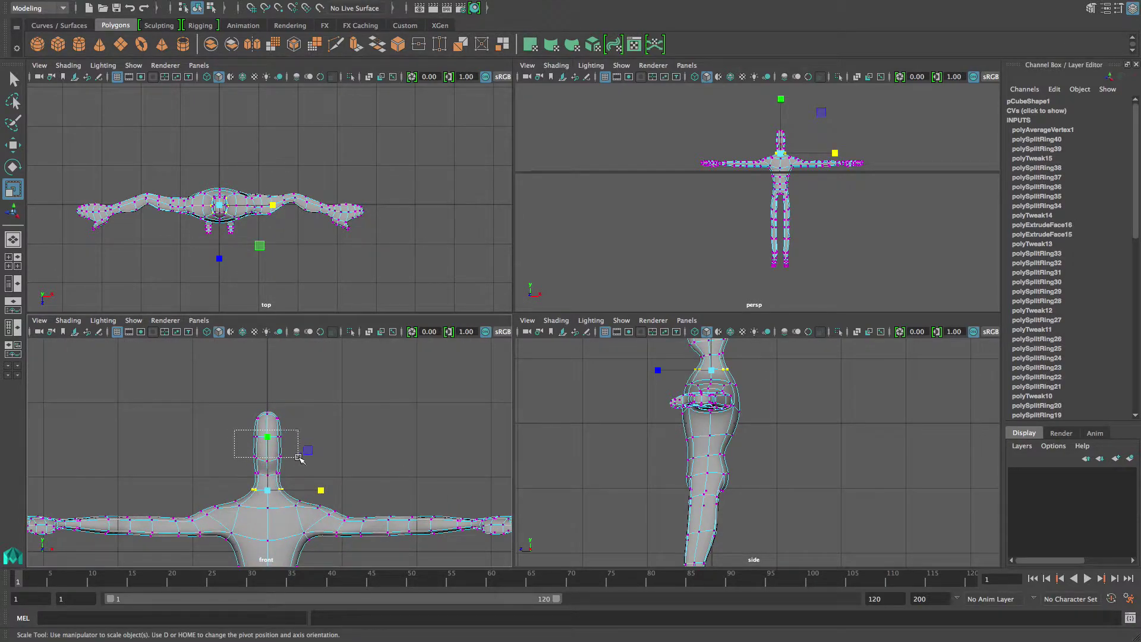
drag(309, 464, 346, 451)
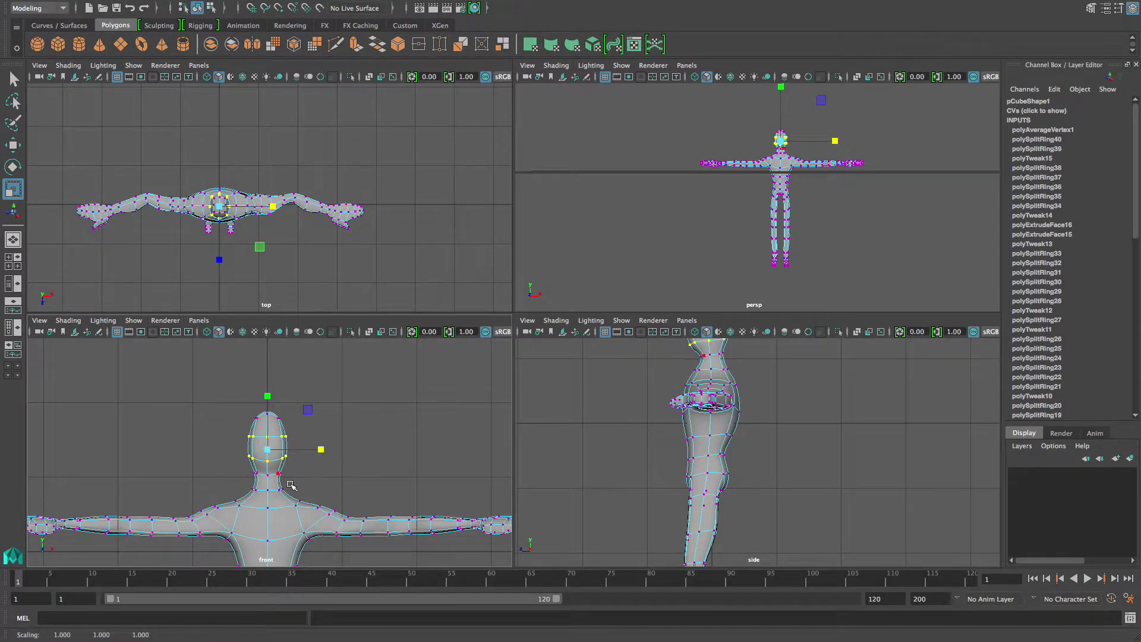
- Select the crotch vertices between the legs in the front view and move them down slightly
alt+right_drag(370, 482, 333, 478)
alt+middle_drag(333, 475, 327, 427)
alt+middle_drag(359, 494, 360, 436)
alt+right_drag(357, 492, 436, 491)
alt+right_drag(248, 483, 229, 479)
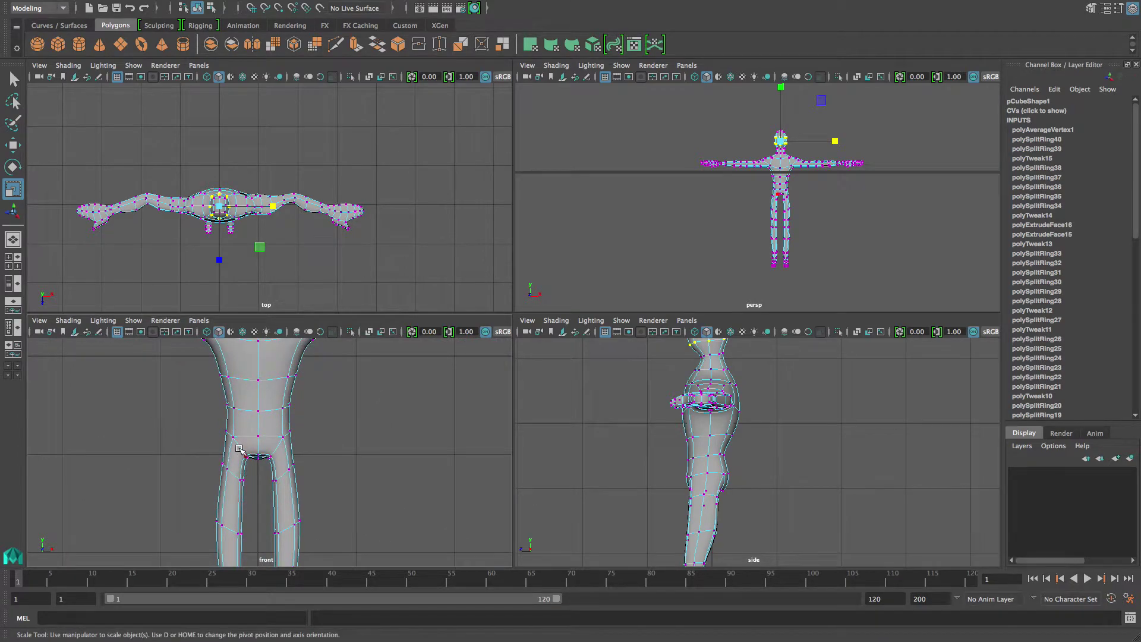
drag(279, 469, 279, 469)
key(w)
drag(258, 408, 258, 421)
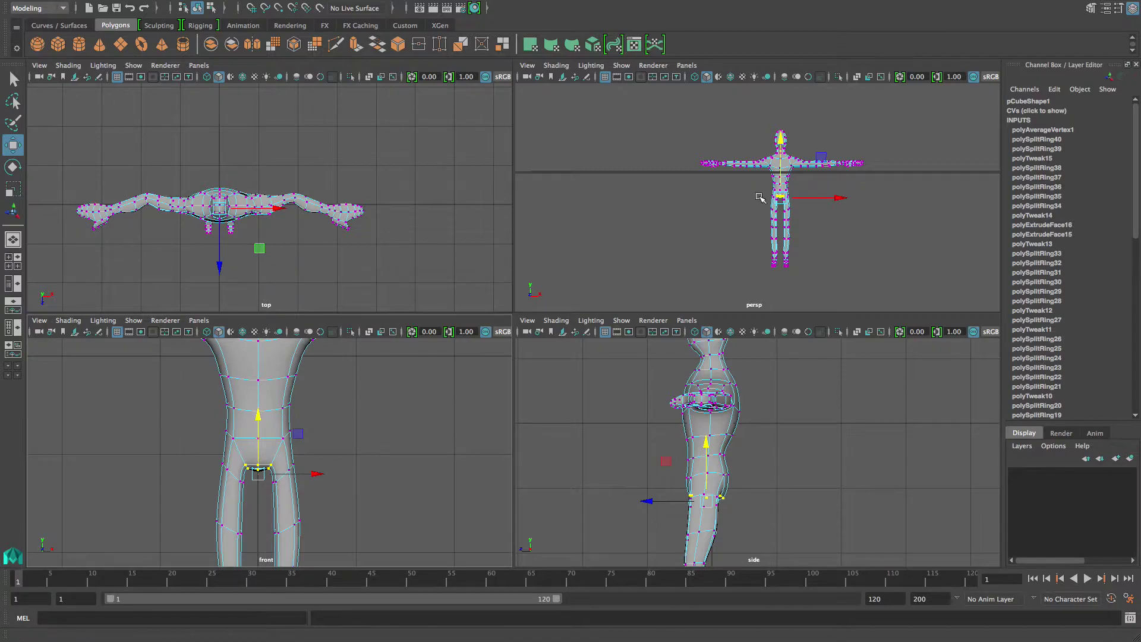
- Maximize the perspective view, switch to object mode, deselect the figure and review its smoothed shape
key(space)
alt+drag(787, 247, 572, 302)
alt+right_drag(573, 302, 814, 315)
right_drag(628, 245, 673, 224)
click(672, 222)
alt+drag(668, 221, 648, 315)
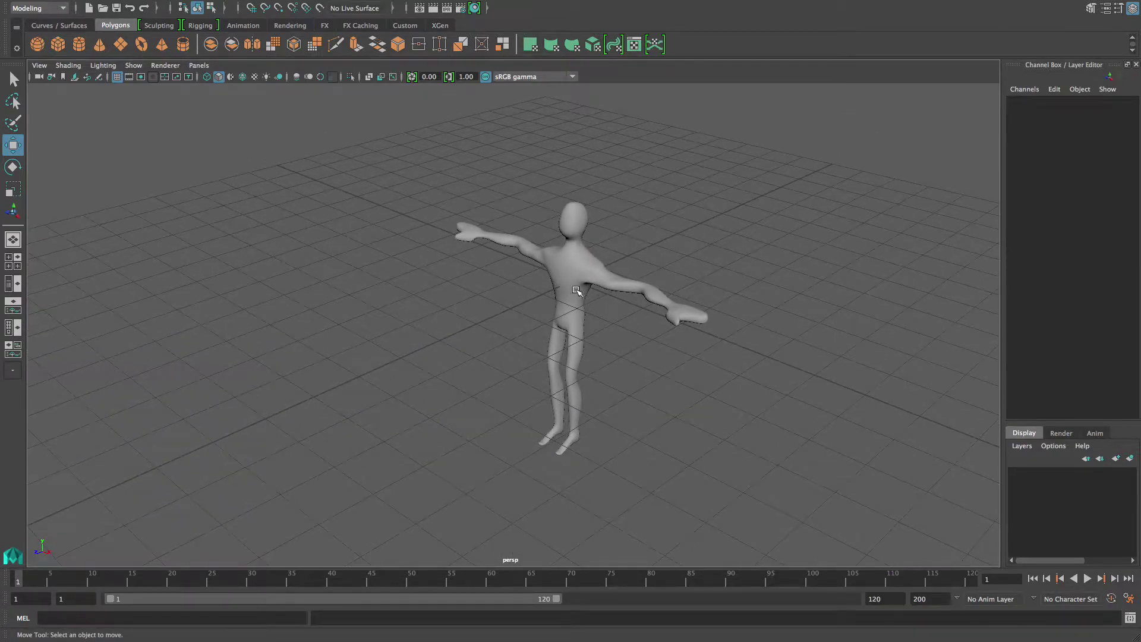
alt+right_drag(715, 304, 634, 301)
alt+middle_drag(634, 300, 580, 294)
alt+right_drag(579, 294, 809, 318)
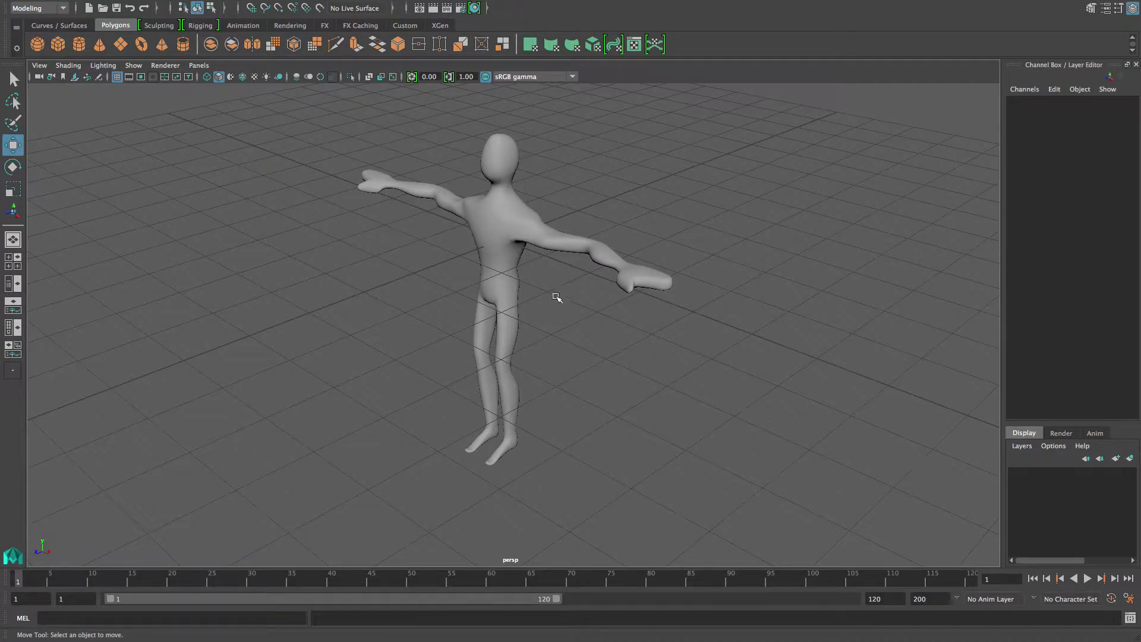
- Select the figure and delete all construction history in the scene
alt+right_drag(553, 298, 481, 310)
click(494, 254)
alt+right_drag(584, 322, 483, 308)
alt+middle_drag(484, 308, 466, 320)
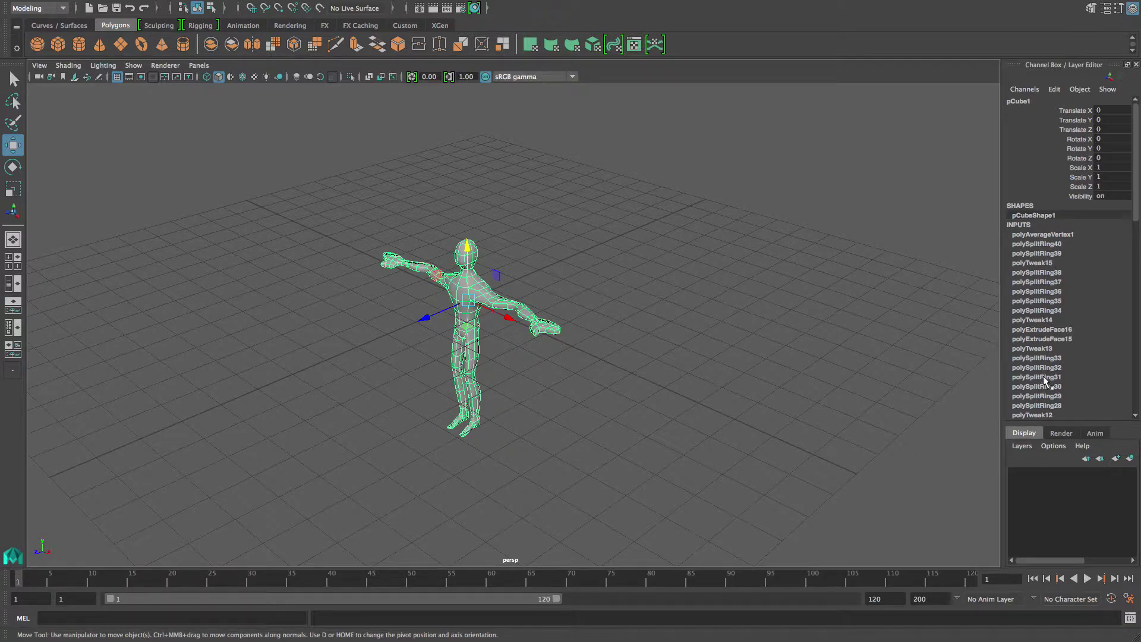
mouse_move(1136, 189)
mouse_down()
mouse_move(1137, 332)
mouse_move(1135, 178)
mouse_up()
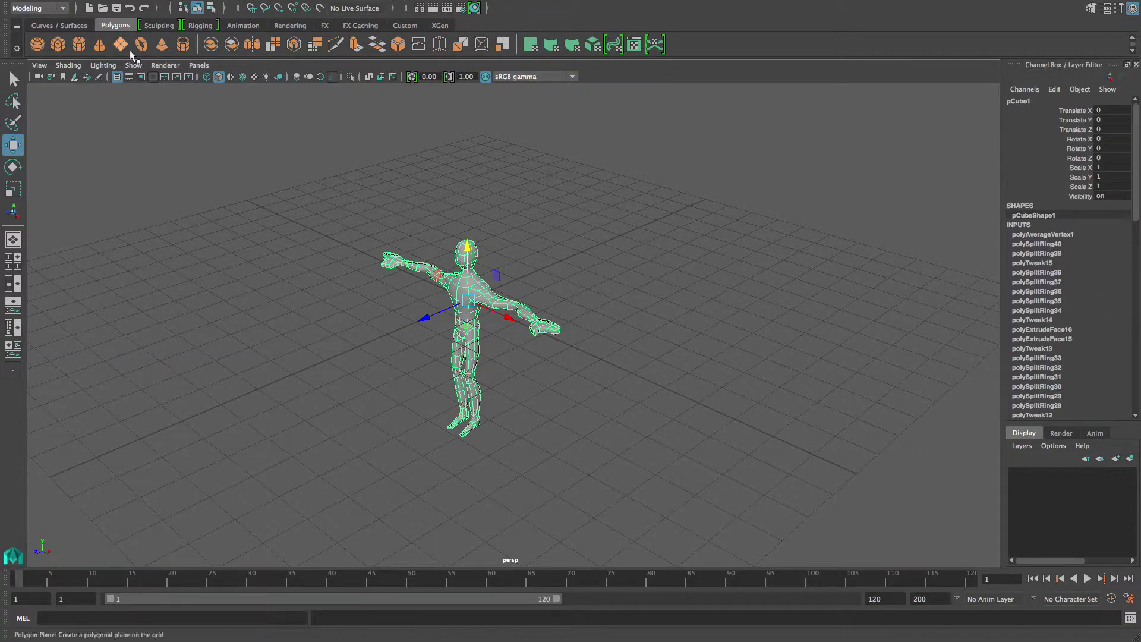
mouse_move(159, 2)
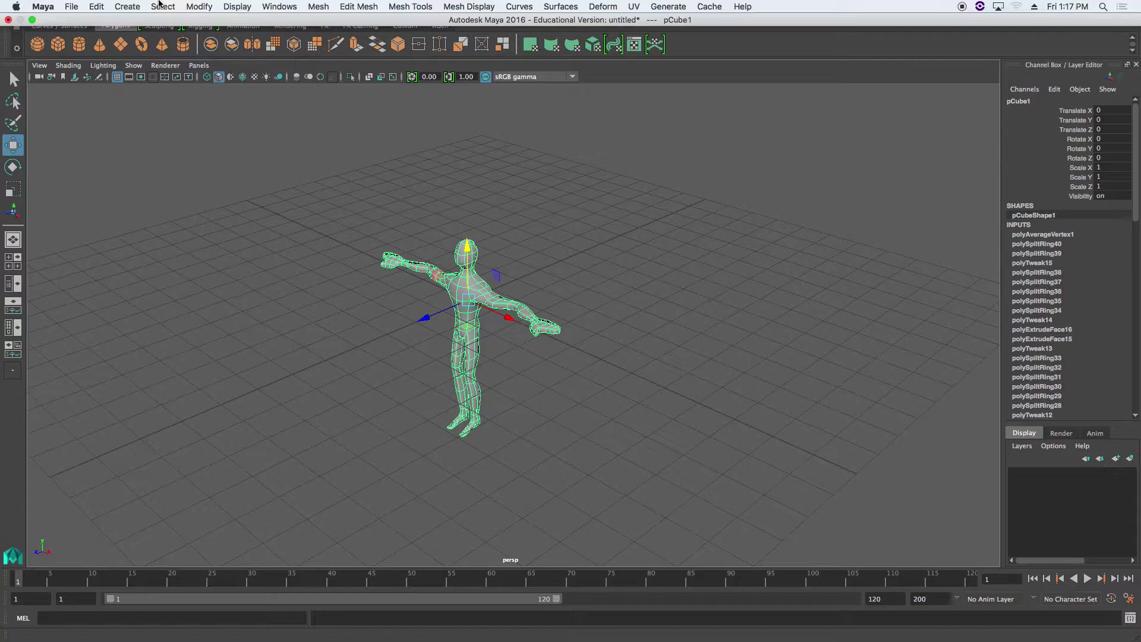
click(96, 7)
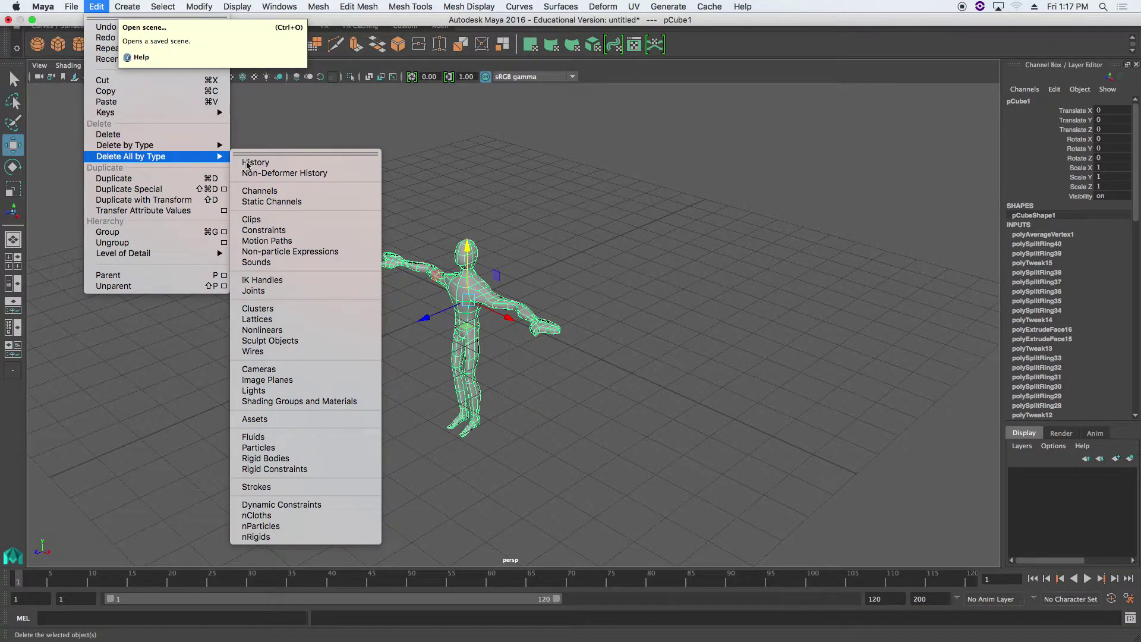
click(255, 162)
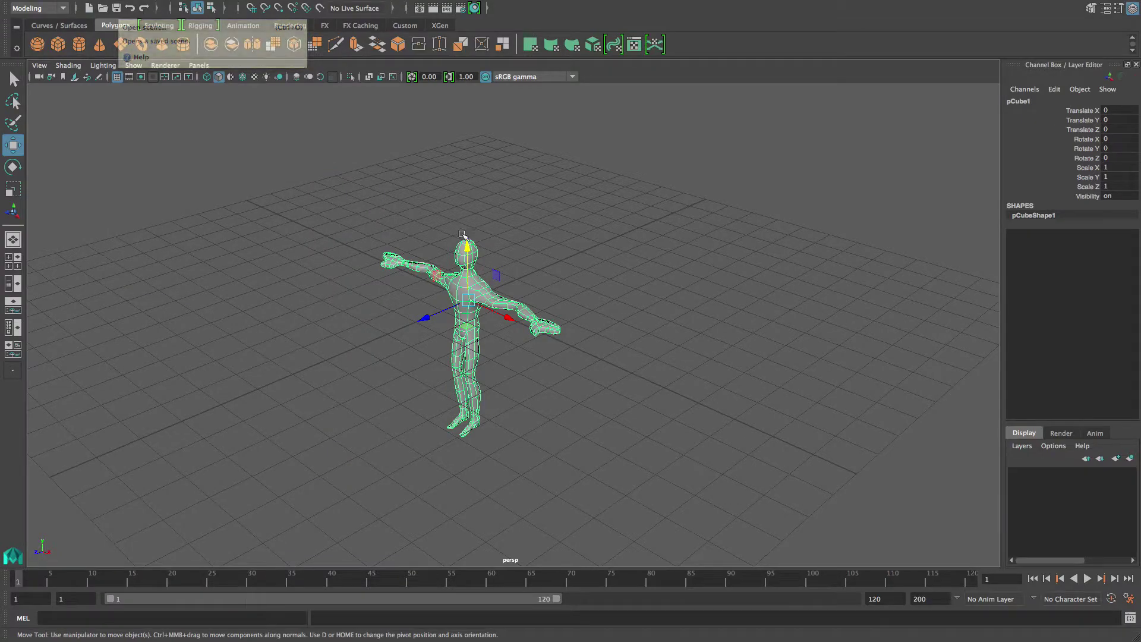
alt+right_drag(505, 365, 594, 372)
alt+middle_drag(597, 372, 707, 379)
alt+drag(668, 374, 619, 369)
alt+right_drag(618, 369, 567, 374)
alt+middle_drag(568, 373, 573, 346)
mouse_move(573, 345)
alt+mouse_down()
mouse_move(618, 348)
mouse_move(590, 352)
alt+mouse_up()
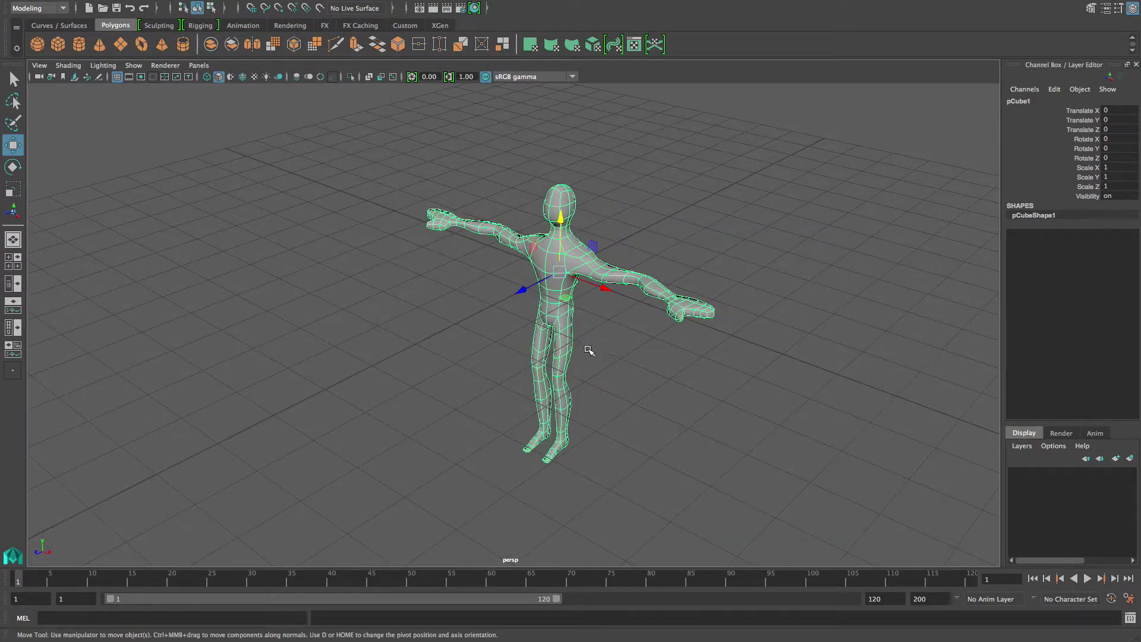
alt+right_drag(591, 351, 612, 355)
right_click(566, 288)
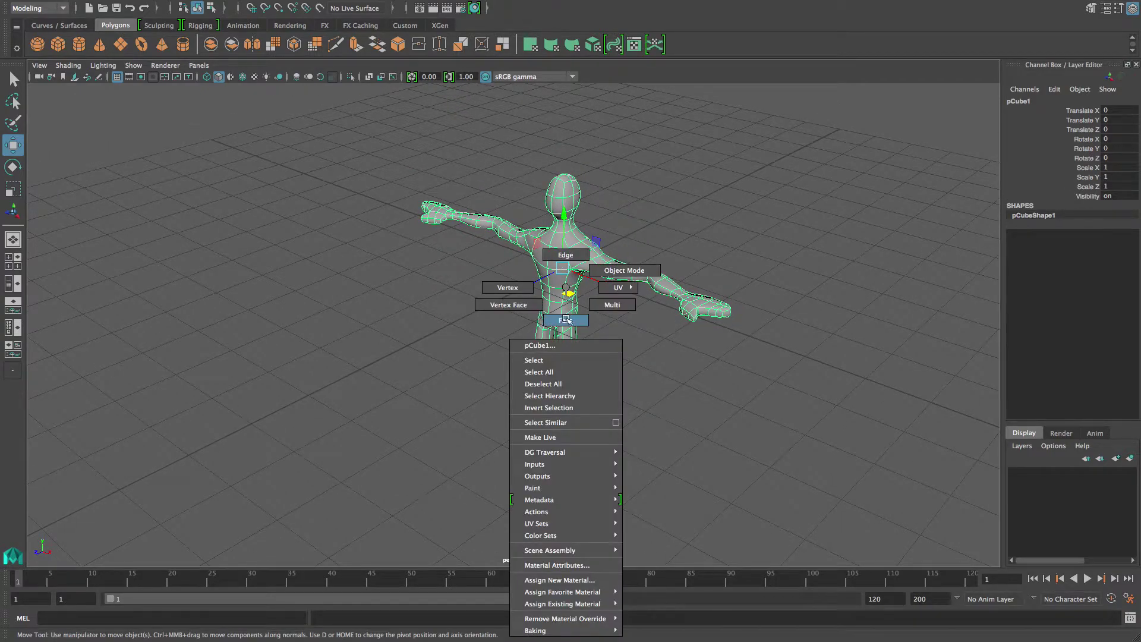
click(566, 580)
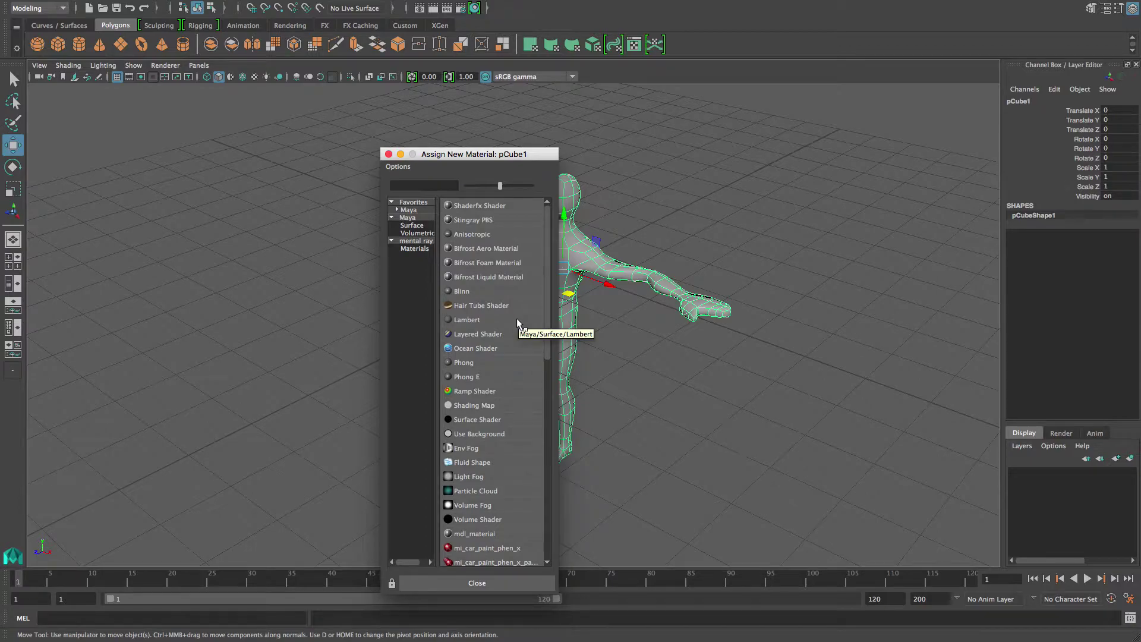
drag(545, 294, 541, 484)
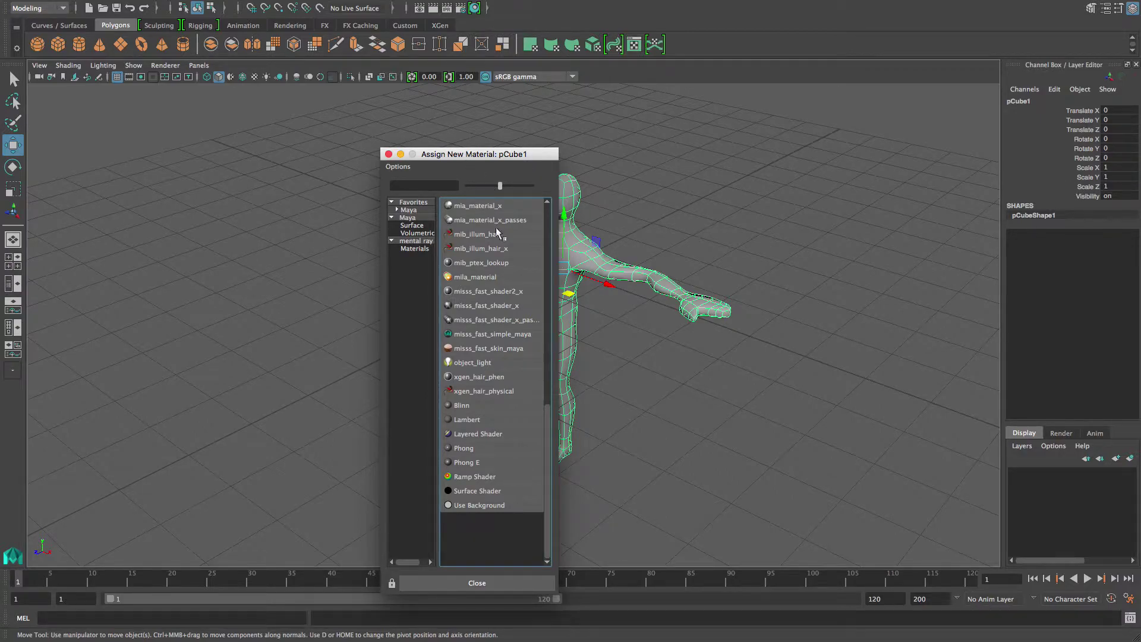
drag(437, 156, 406, 149)
click(357, 146)
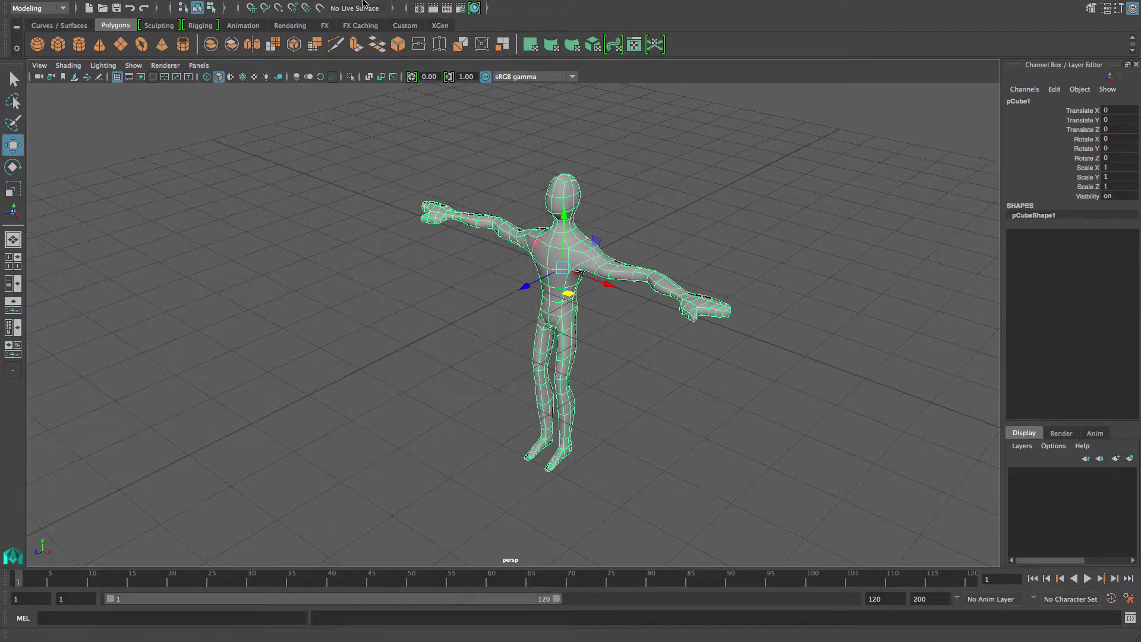
- Assign a Shaded Brightness Three Tone toon fill shader to the figure
mouse_move(347, 1)
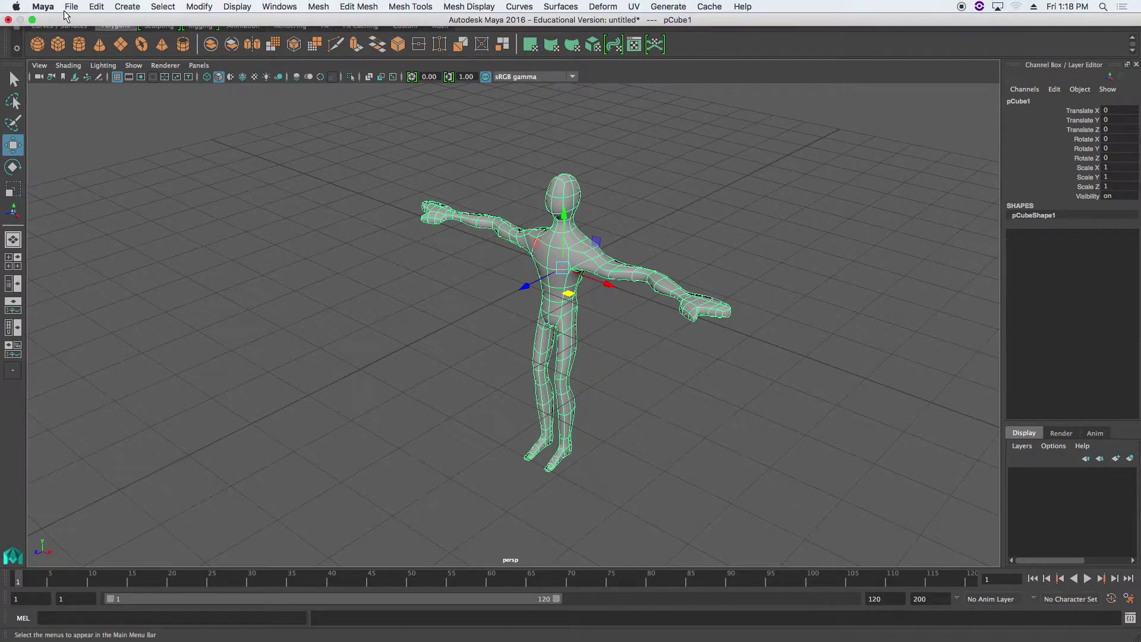
click(37, 8)
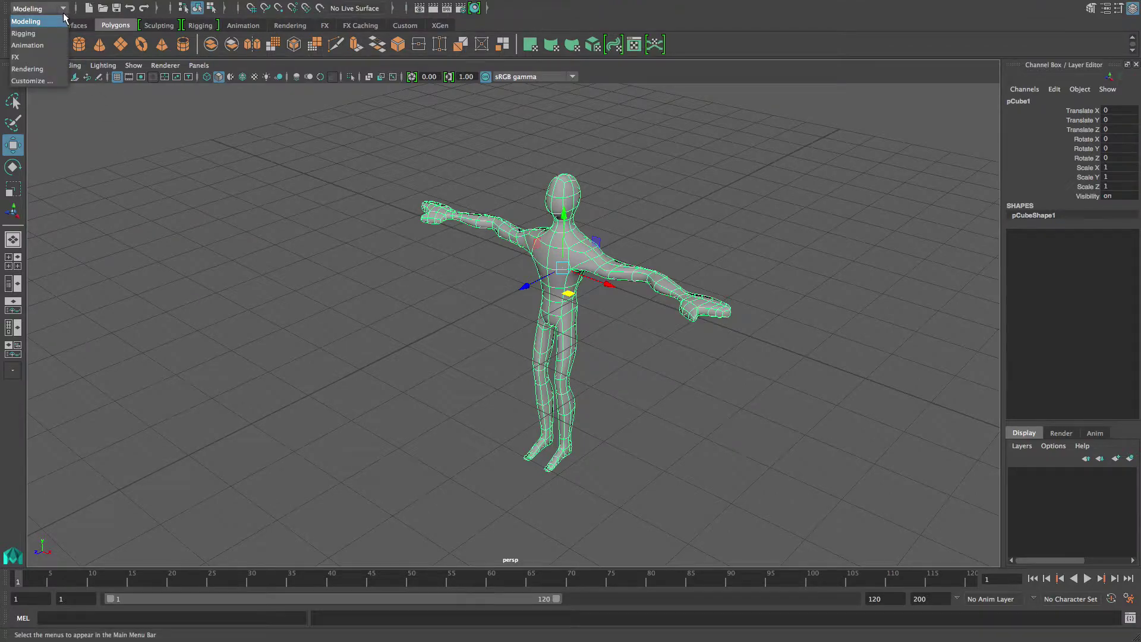
click(29, 69)
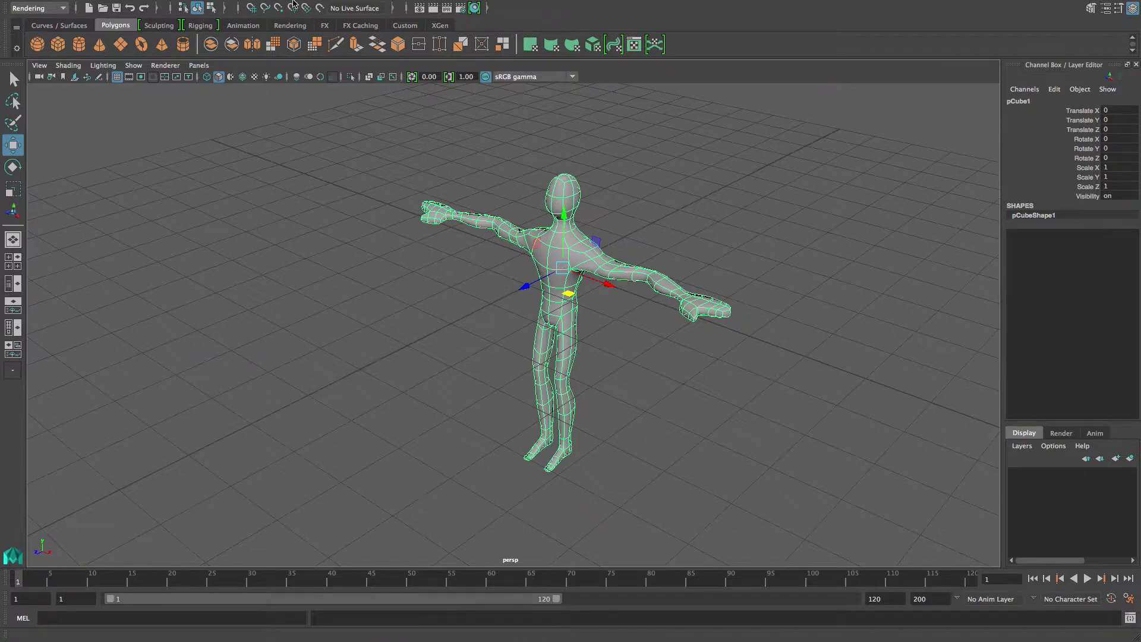
mouse_move(292, 2)
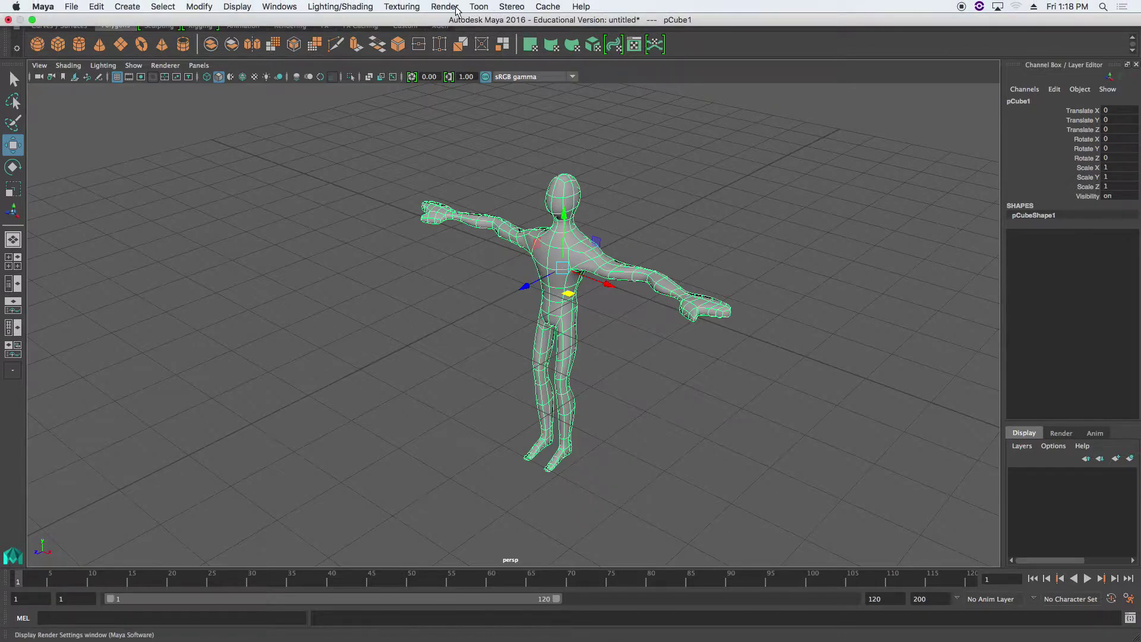
click(479, 7)
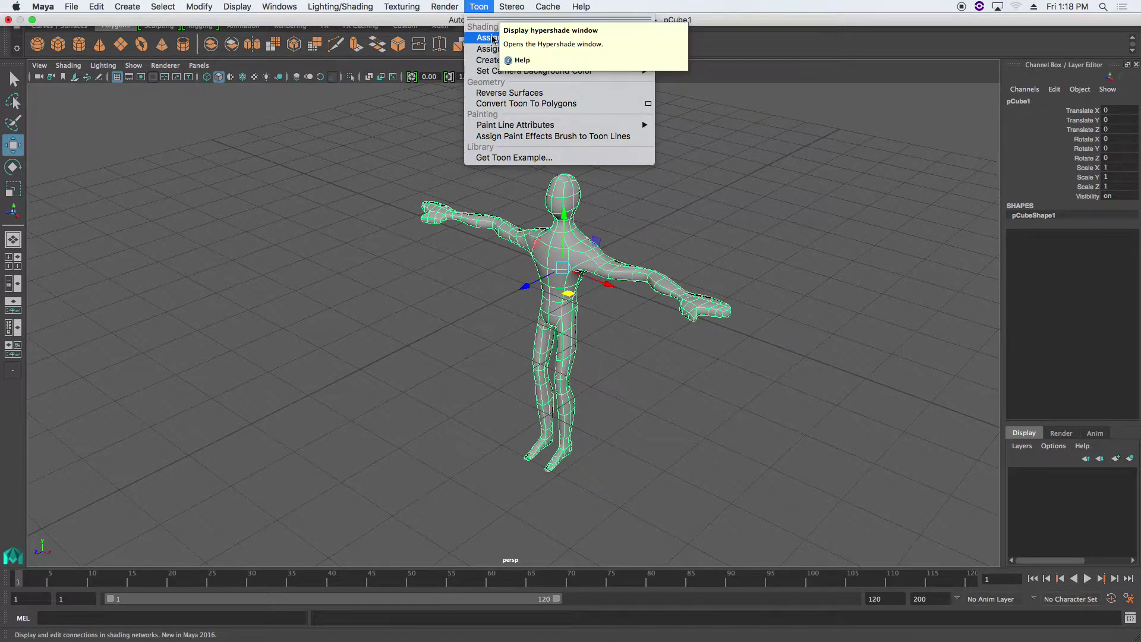
mouse_move(492, 37)
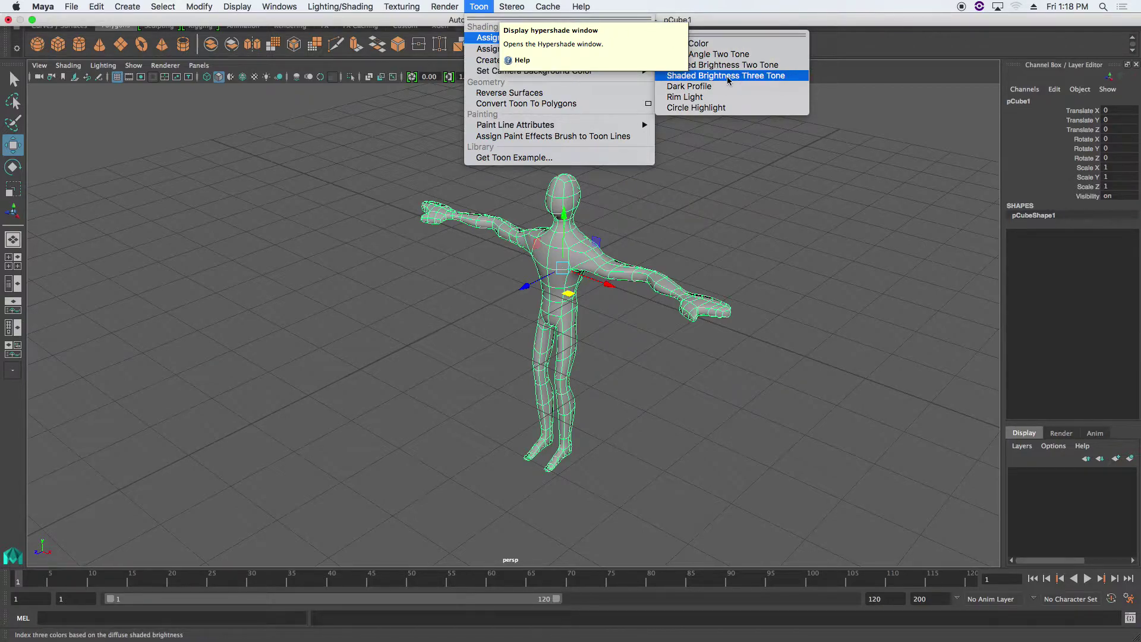
click(761, 76)
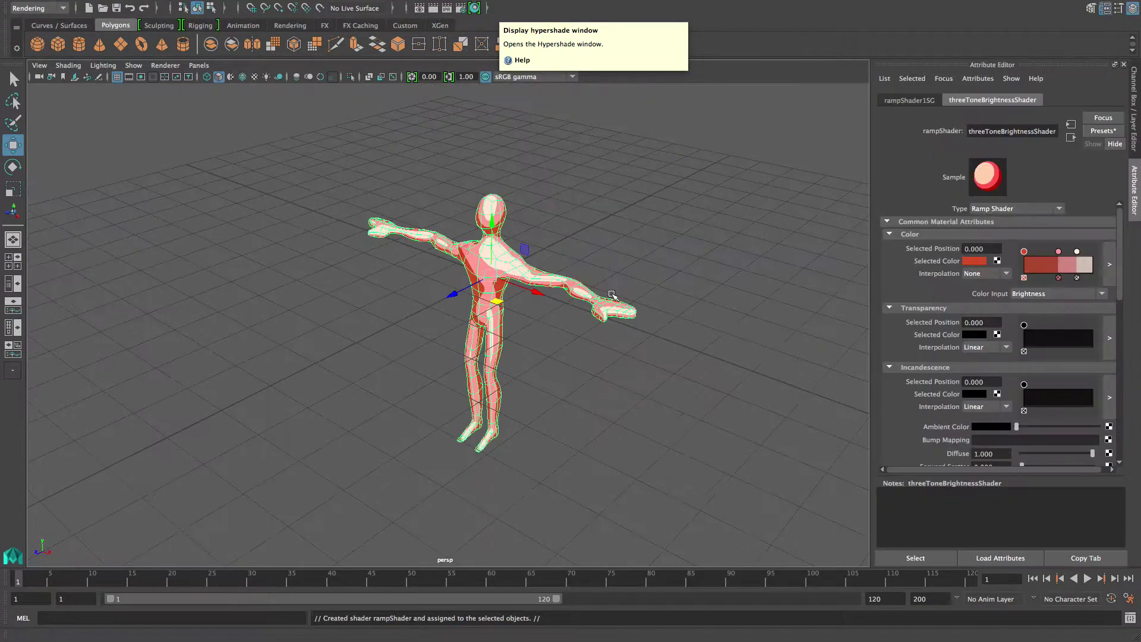
- Change the darkest tone of the toon shader's color ramp, at position 0.000, to turquoise green
mouse_move(451, 259)
alt+mouse_down()
mouse_move(505, 257)
mouse_move(574, 282)
mouse_move(650, 275)
mouse_move(652, 319)
mouse_move(533, 329)
mouse_move(416, 287)
mouse_move(496, 291)
mouse_move(514, 269)
mouse_move(554, 280)
mouse_move(558, 300)
mouse_move(522, 289)
mouse_move(525, 262)
mouse_move(451, 273)
alt+mouse_up()
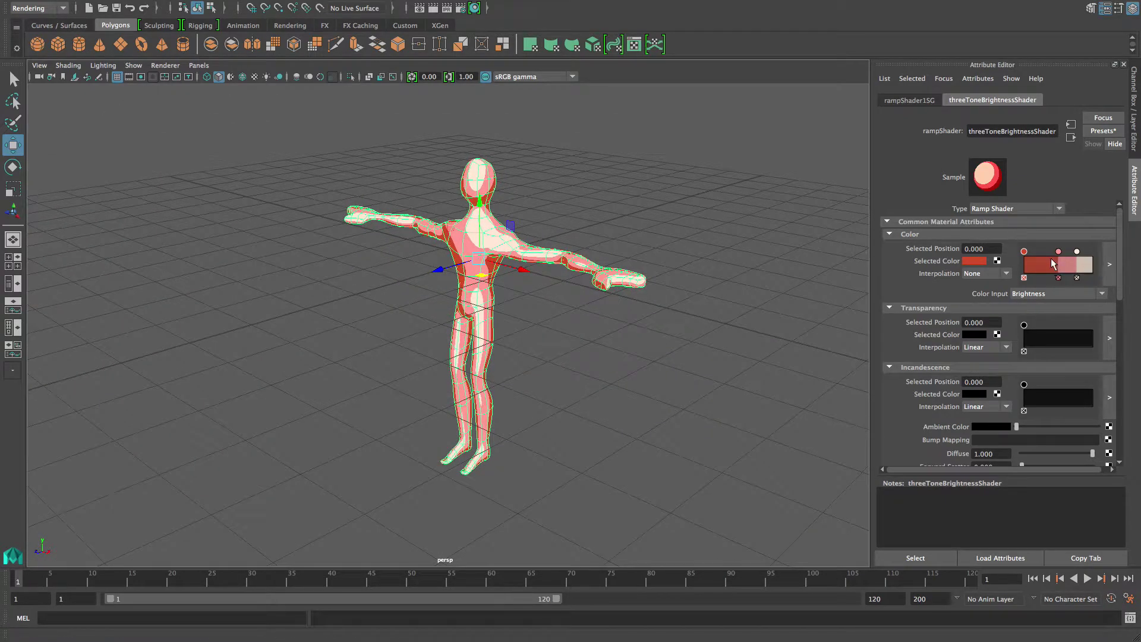
click(977, 262)
drag(1061, 305, 1042, 272)
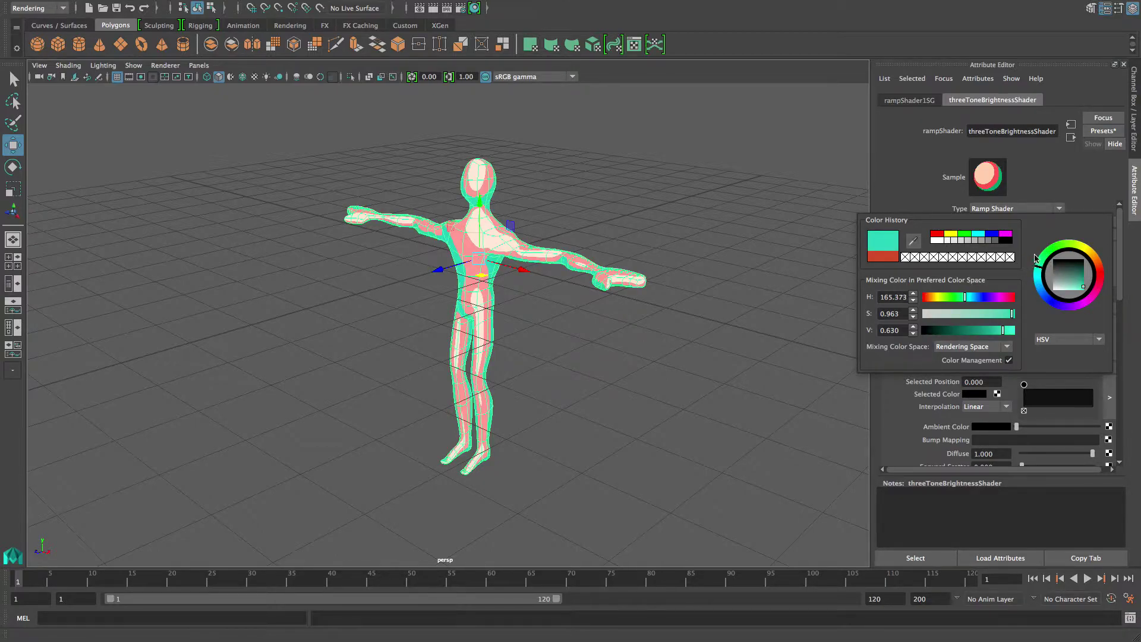
click(1072, 193)
- Change the lightest tone of the shader's color ramp, at position 0.770, to pale lilac
click(1076, 252)
click(974, 260)
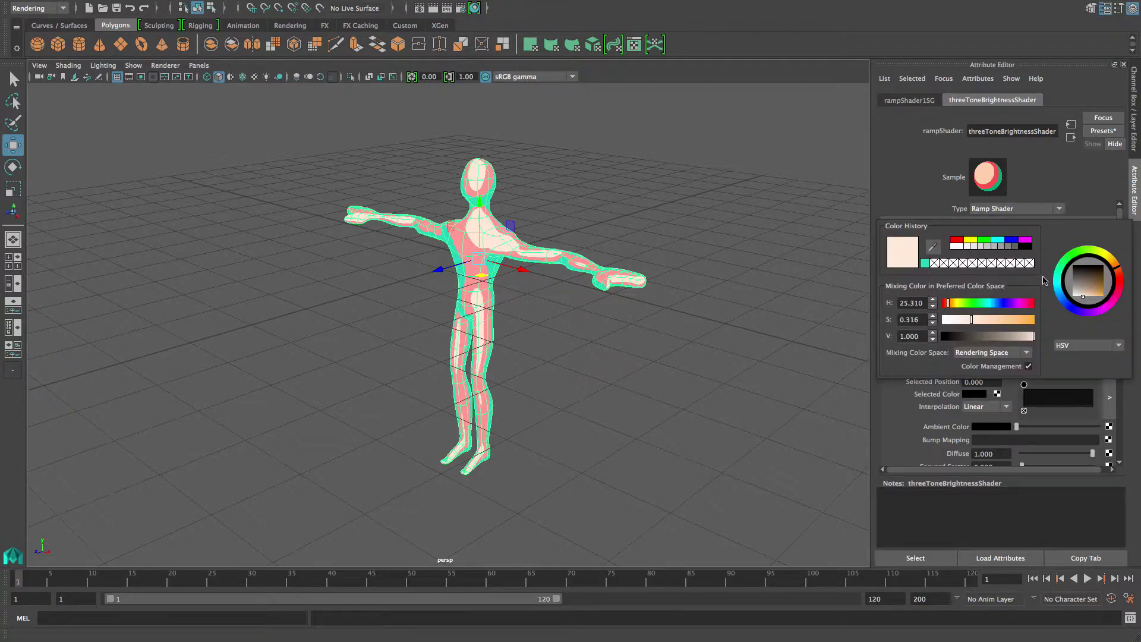
click(1096, 296)
mouse_move(1095, 295)
mouse_down()
mouse_move(1077, 295)
mouse_move(1117, 272)
mouse_move(1114, 298)
mouse_move(1097, 307)
mouse_up()
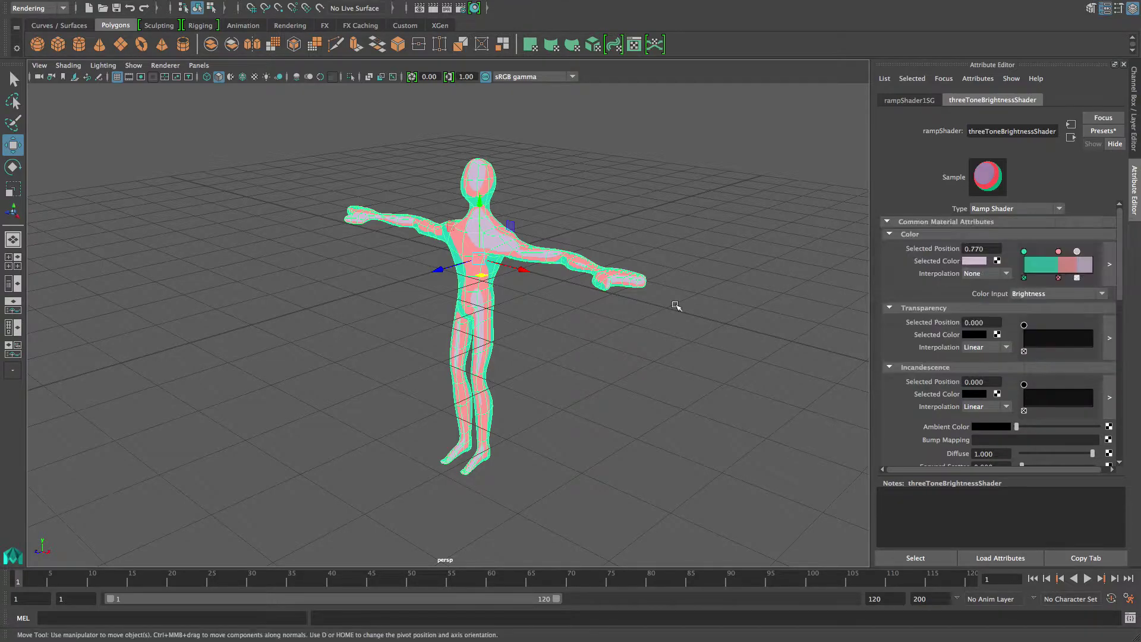
- Show the Channel Box / Layer Editor again and review the recolored figure in the perspective view
scroll(567, 316, down, 2)
alt+drag(566, 316, 600, 331)
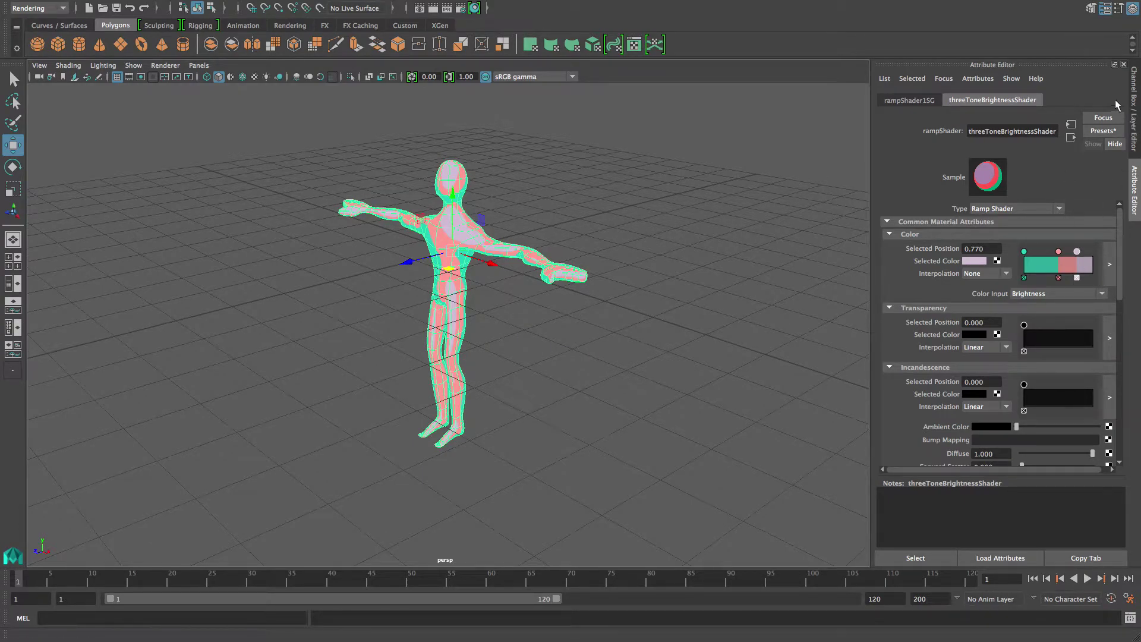
click(1134, 128)
alt+right_drag(626, 316, 600, 308)
alt+drag(601, 308, 583, 313)
alt+right_drag(589, 318, 605, 326)
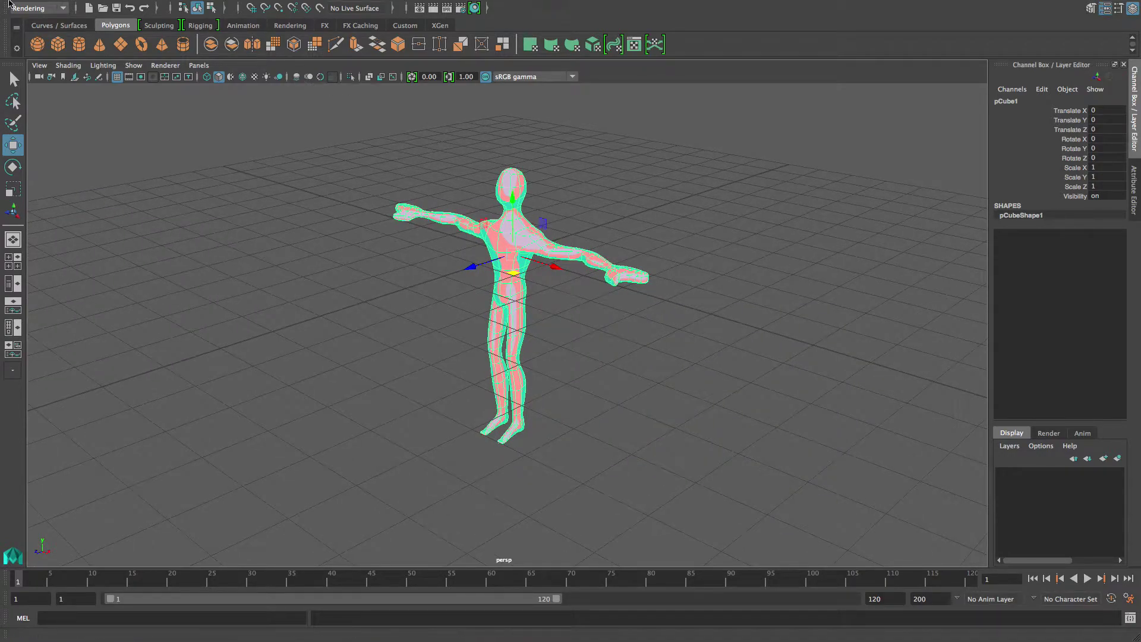
- Save the scene to the Desktop as a Maya Binary file named model
mouse_move(17, 1)
click(84, 7)
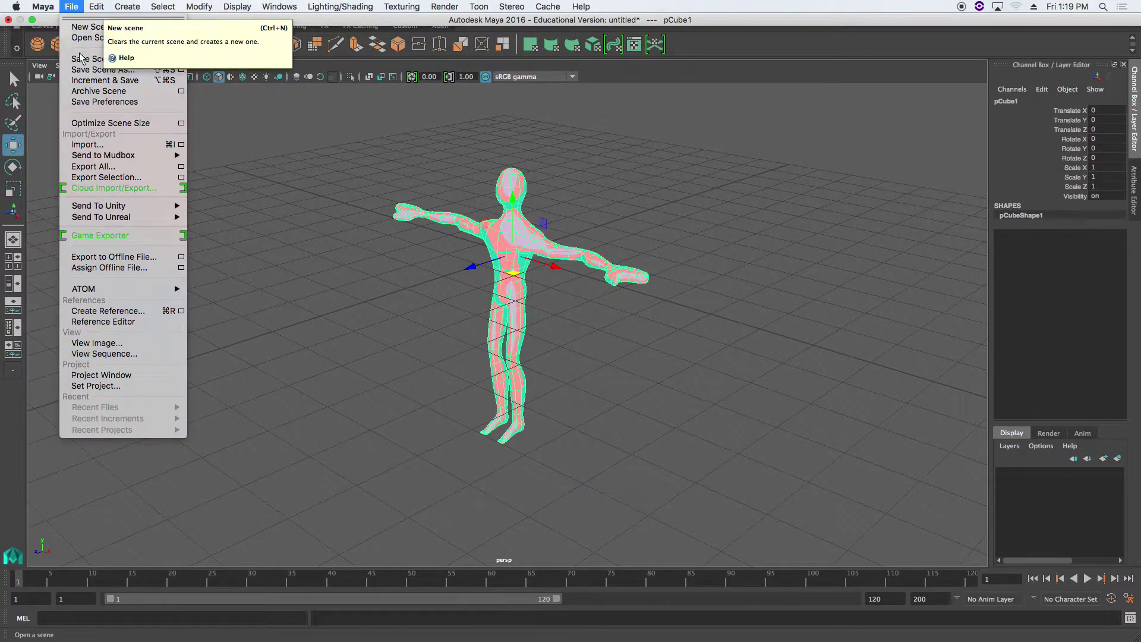
click(82, 71)
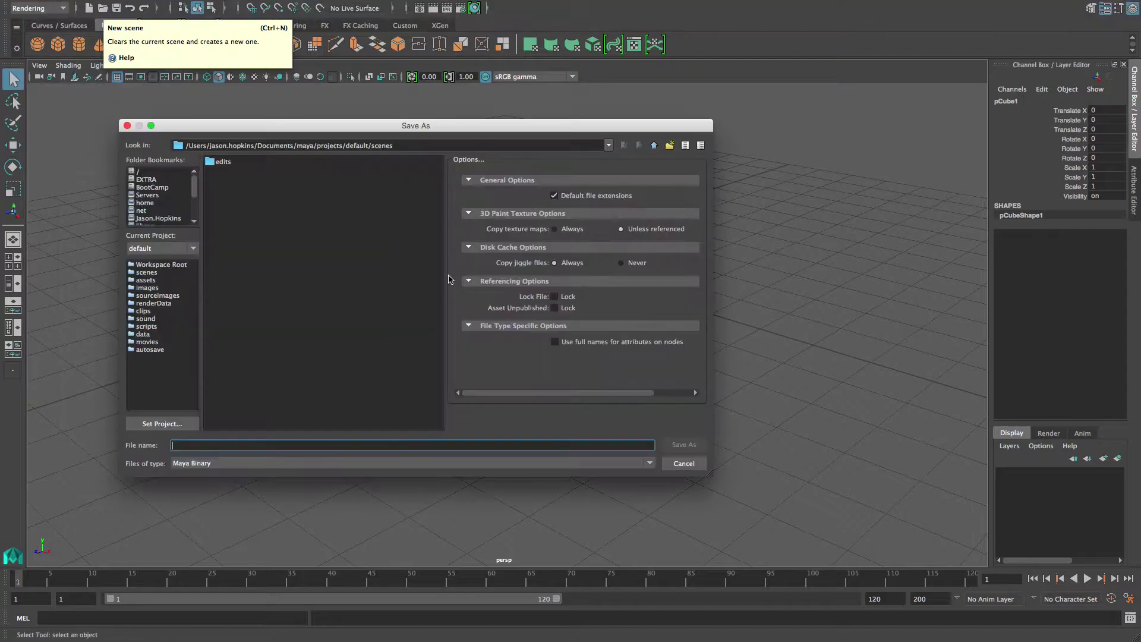
text(model)
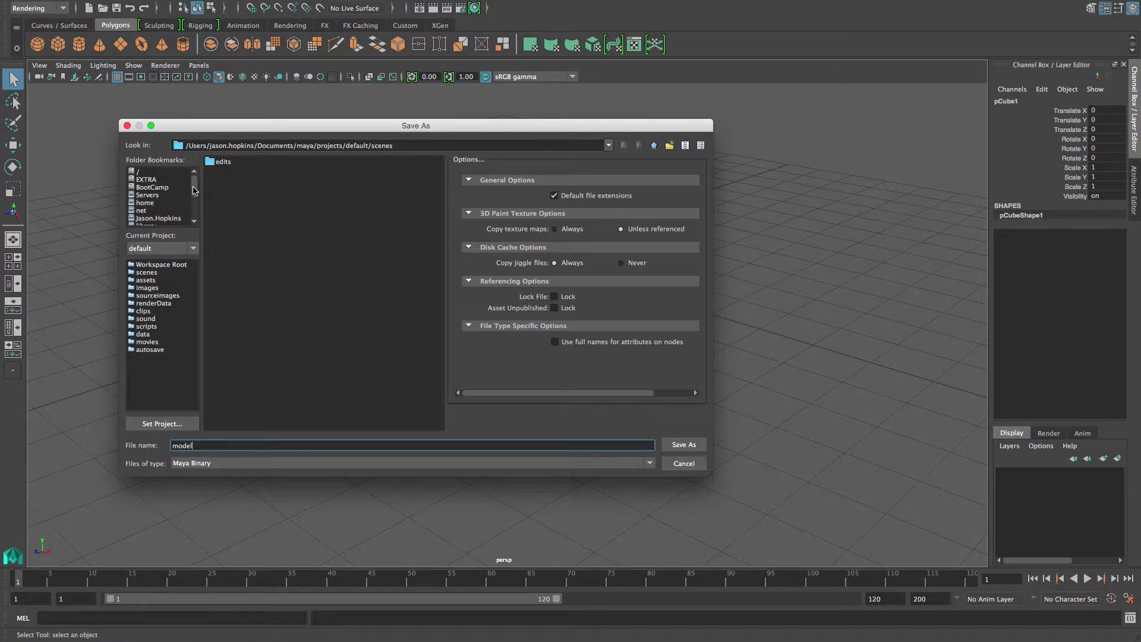
drag(195, 186, 196, 201)
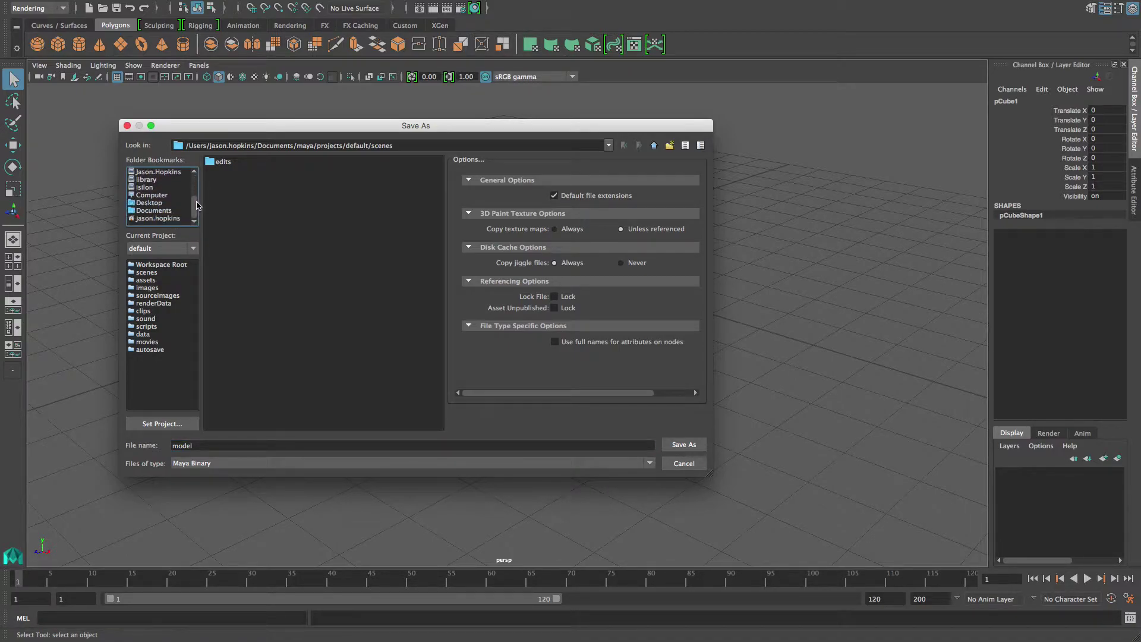
click(156, 203)
click(664, 446)
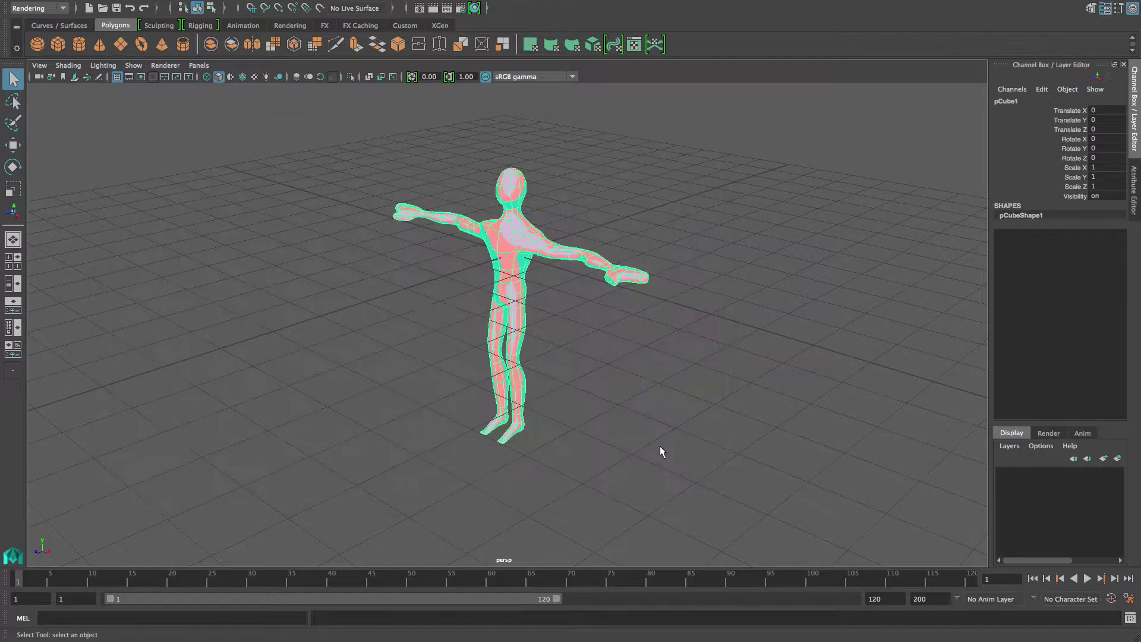
- Create a display layer from the selected figure and set that layer to template display
key(w)
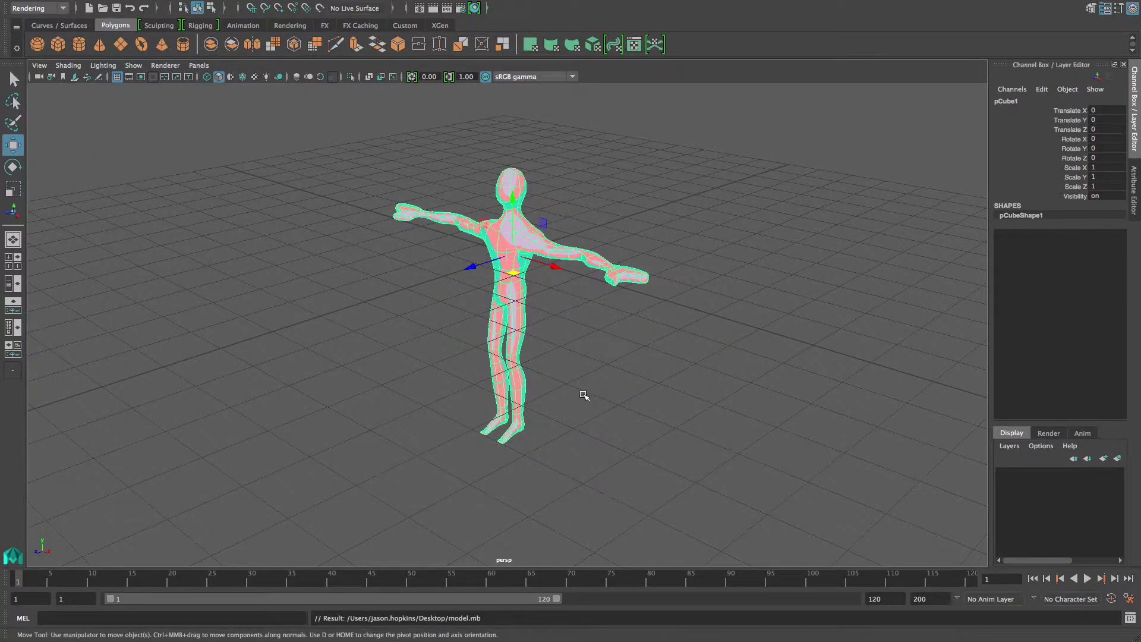
alt+drag(600, 350, 573, 335)
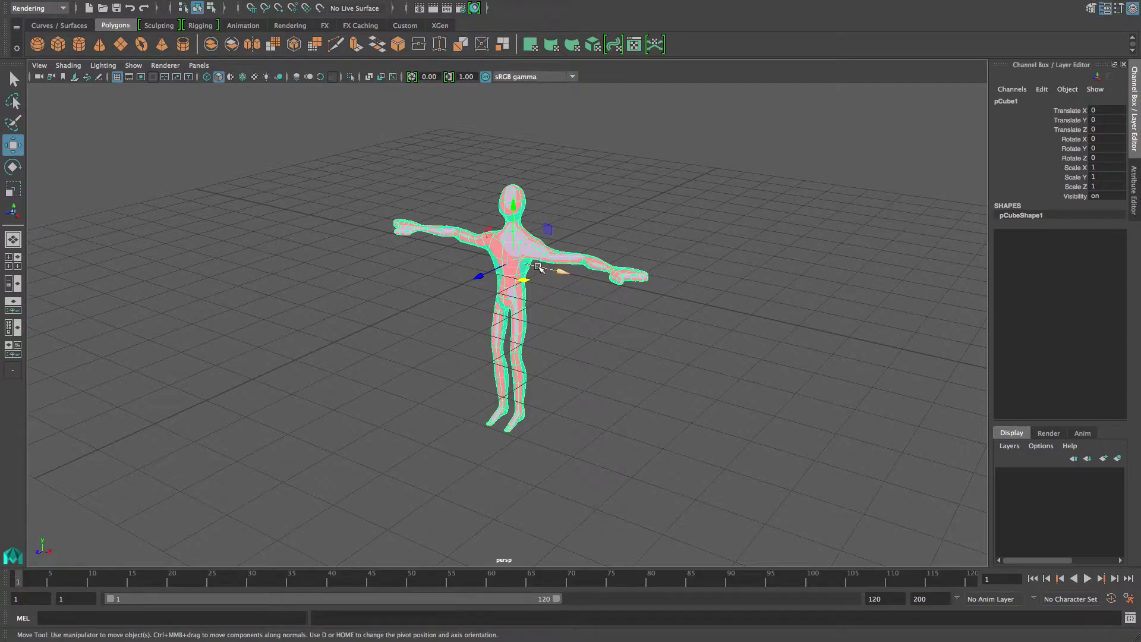
alt+right_drag(601, 368, 546, 354)
alt+drag(547, 356, 582, 397)
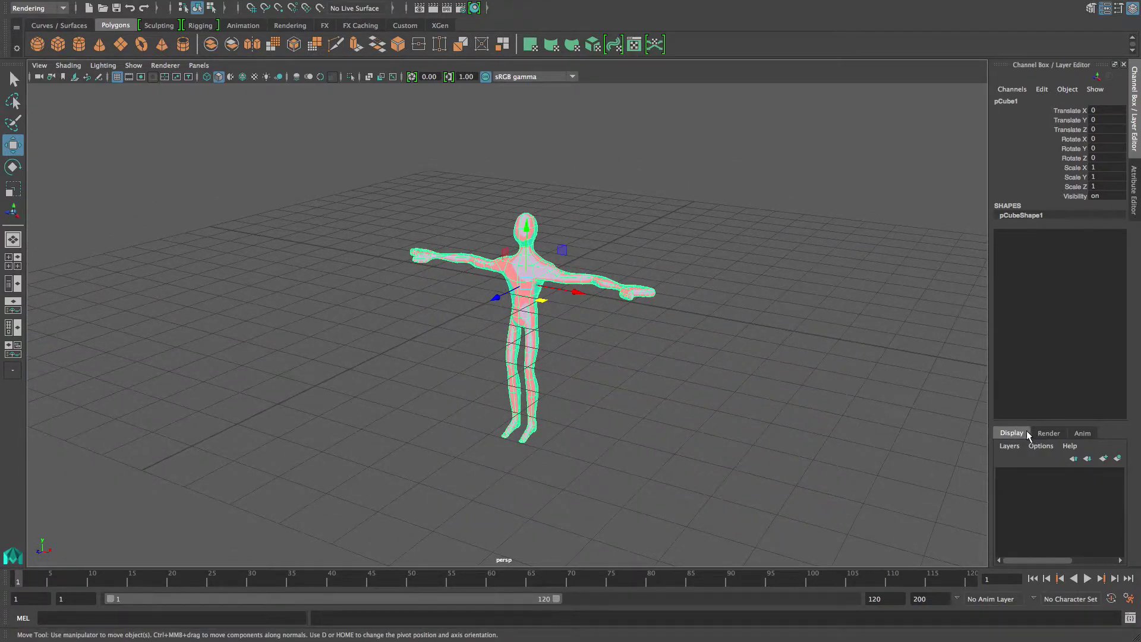
click(1117, 459)
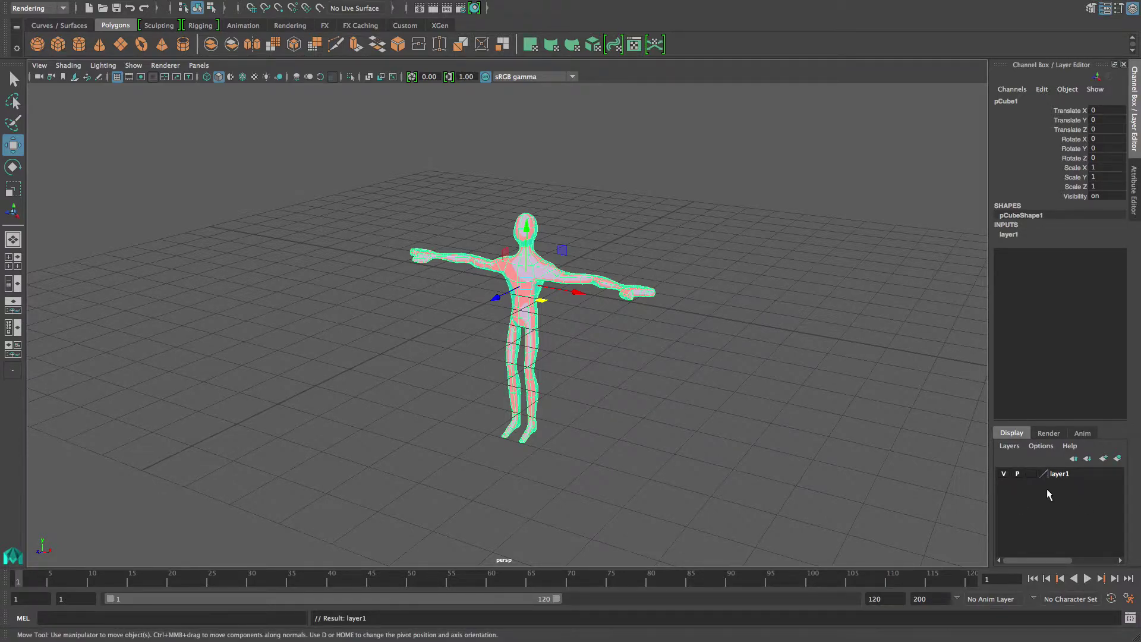
click(1031, 474)
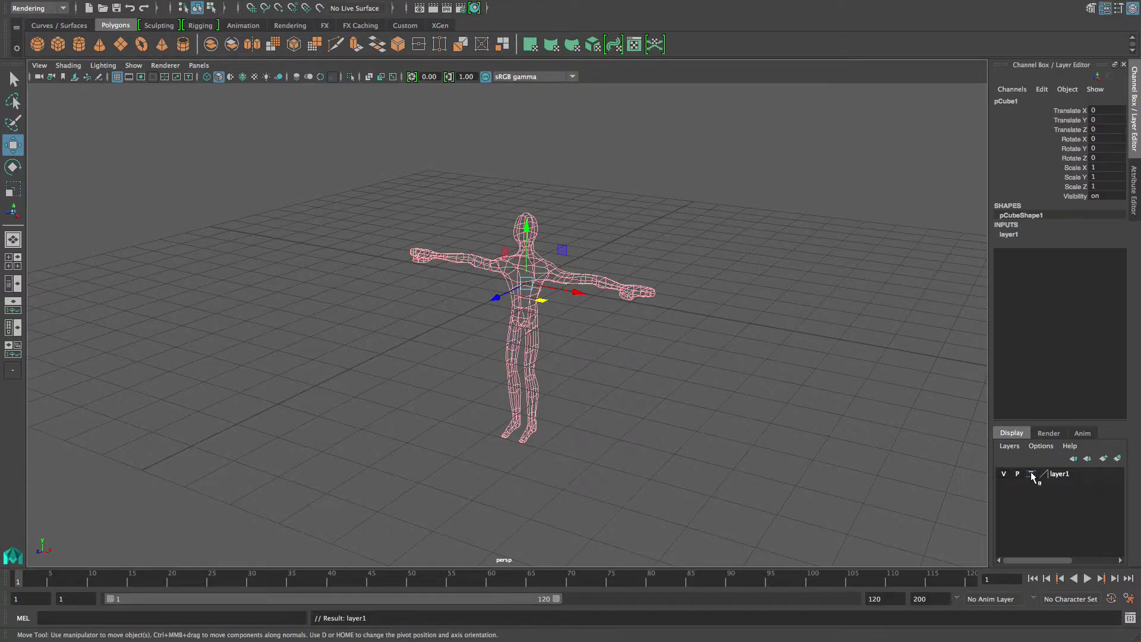
- Switch to the four-view layout and frame the whole figure in the side view
alt+drag(512, 354, 485, 354)
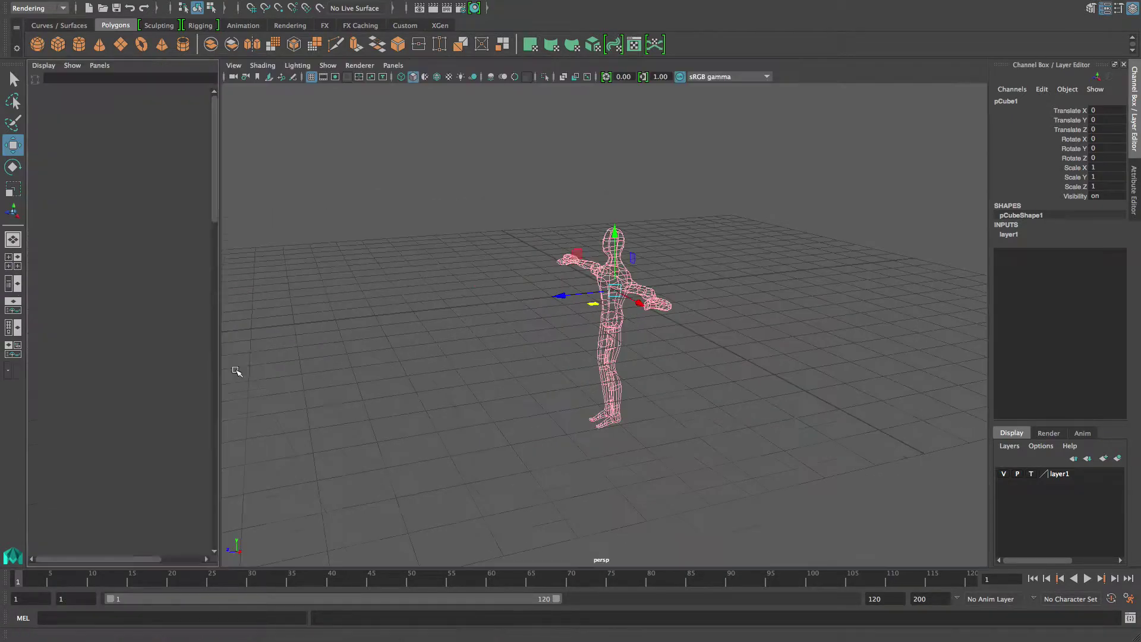
click(12, 262)
scroll(647, 488, down, 6)
mouse_move(644, 471)
alt+middle_down()
mouse_move(631, 418)
mouse_move(649, 458)
alt+middle_up()
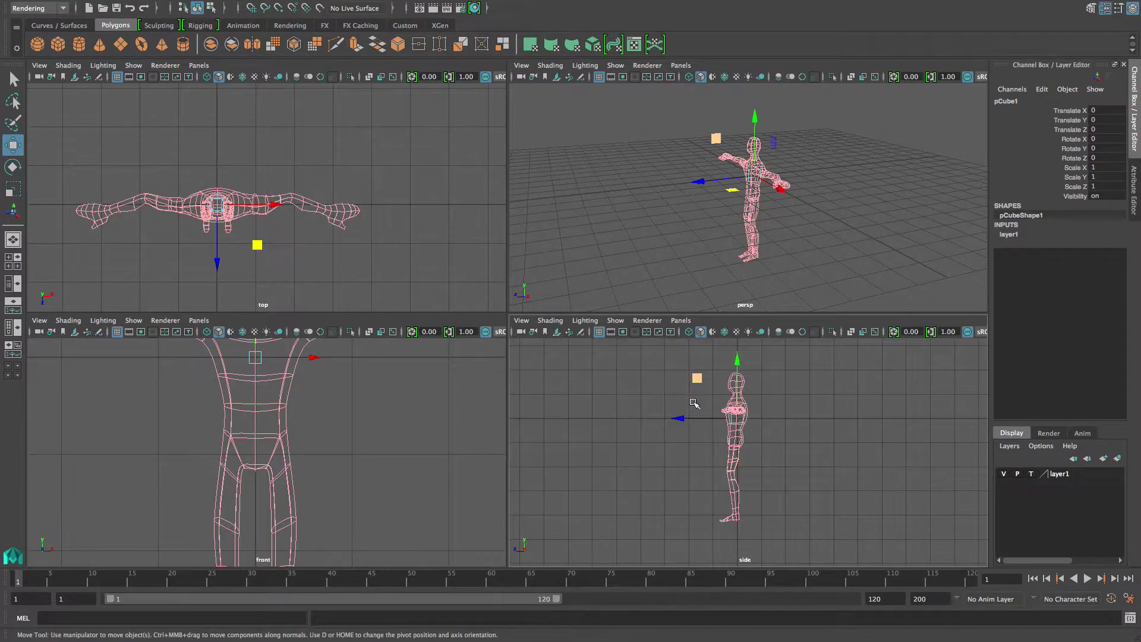
- Maximize the side view around the figure and switch to the Rigging menu set
key(space)
scroll(710, 401, up, 1)
alt+middle_drag(631, 357, 691, 374)
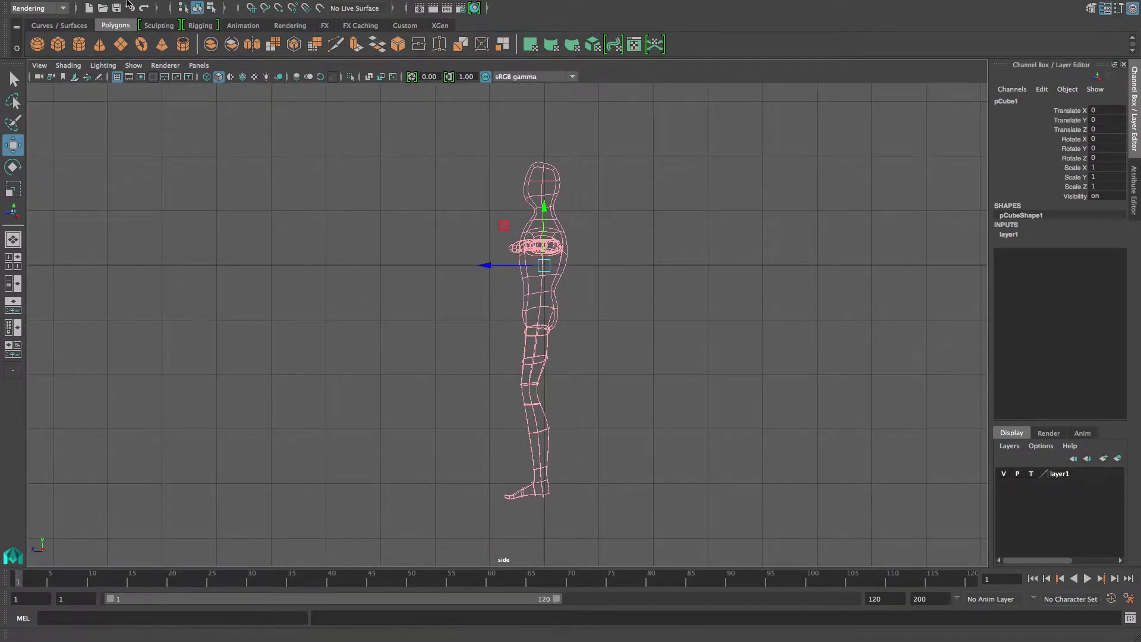
mouse_move(127, 3)
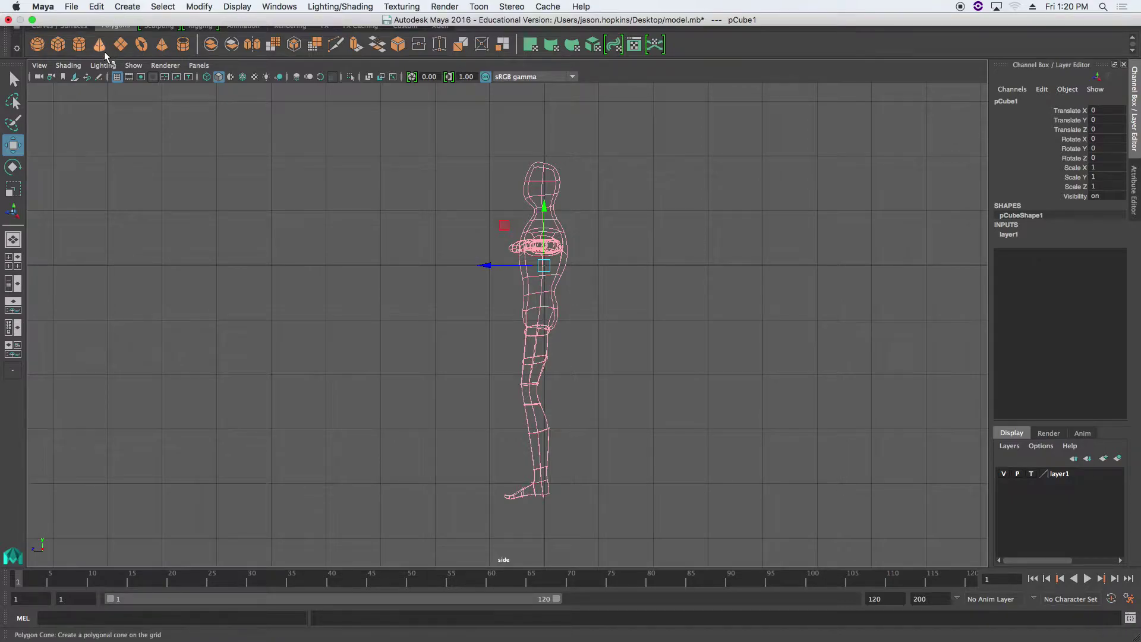
click(55, 8)
click(37, 35)
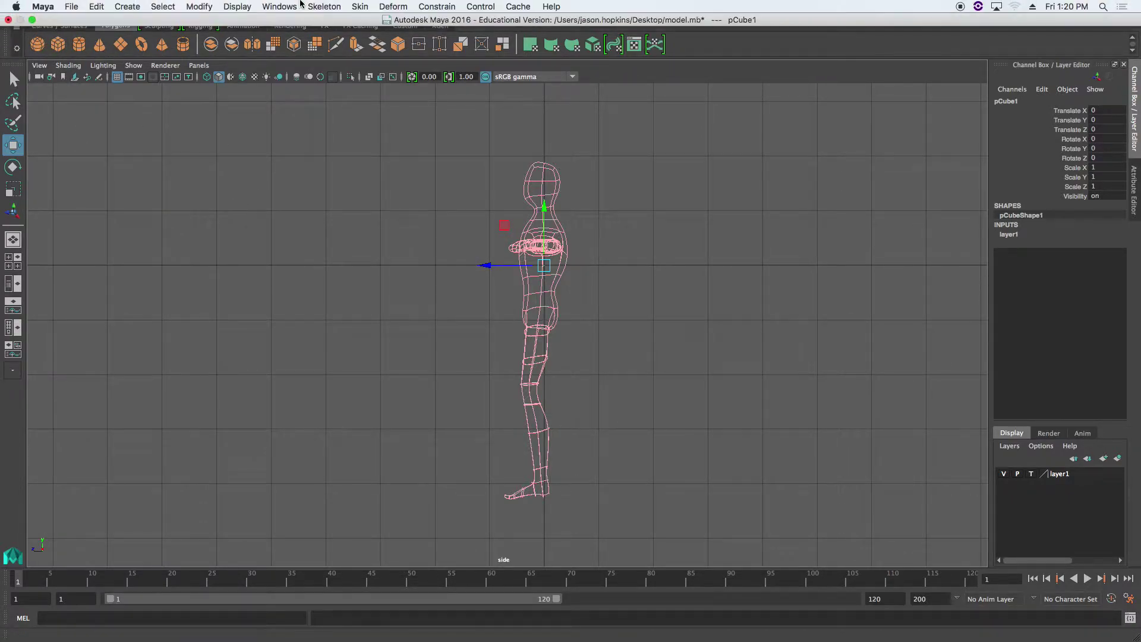
- Create a five-joint leg chain in the side view from hip through knee, ankle and ball of the foot to the toe
click(324, 6)
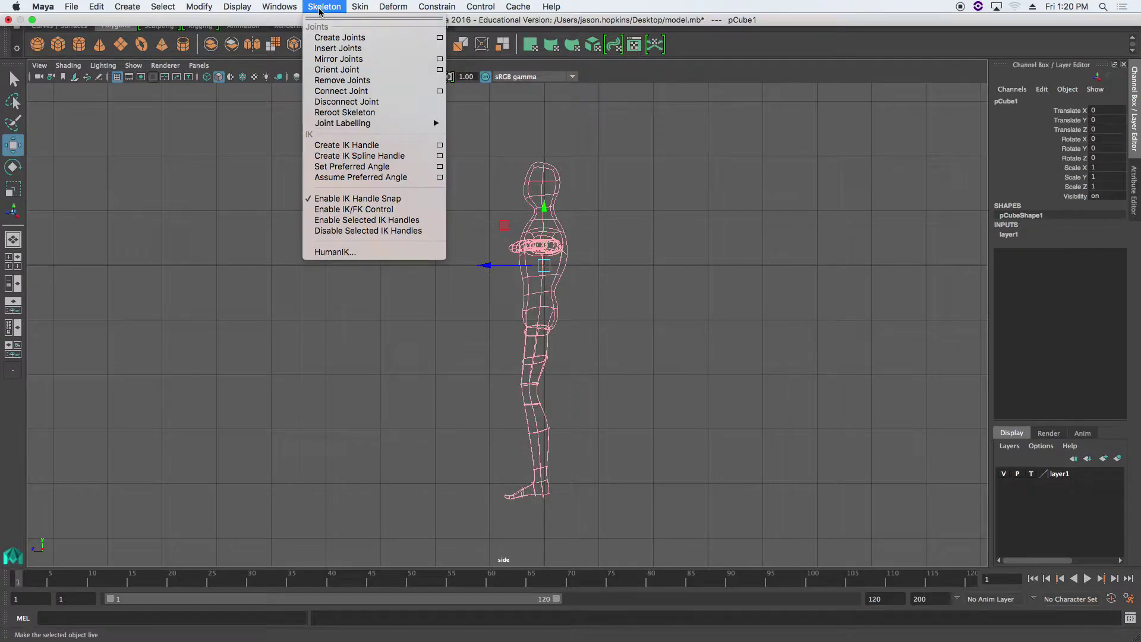
click(324, 39)
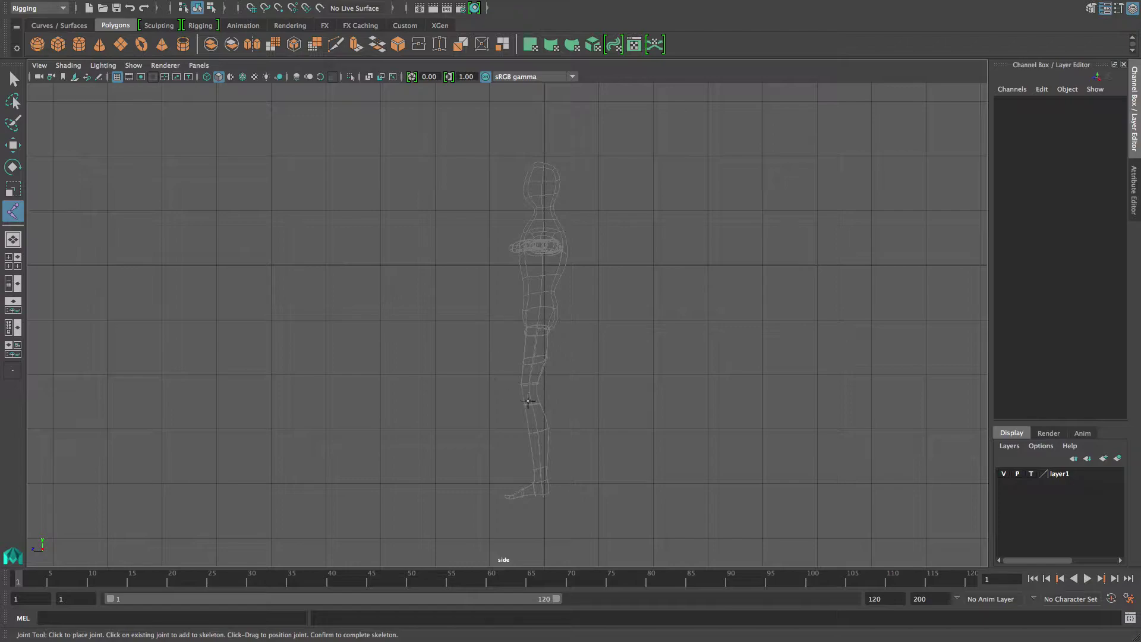
click(539, 324)
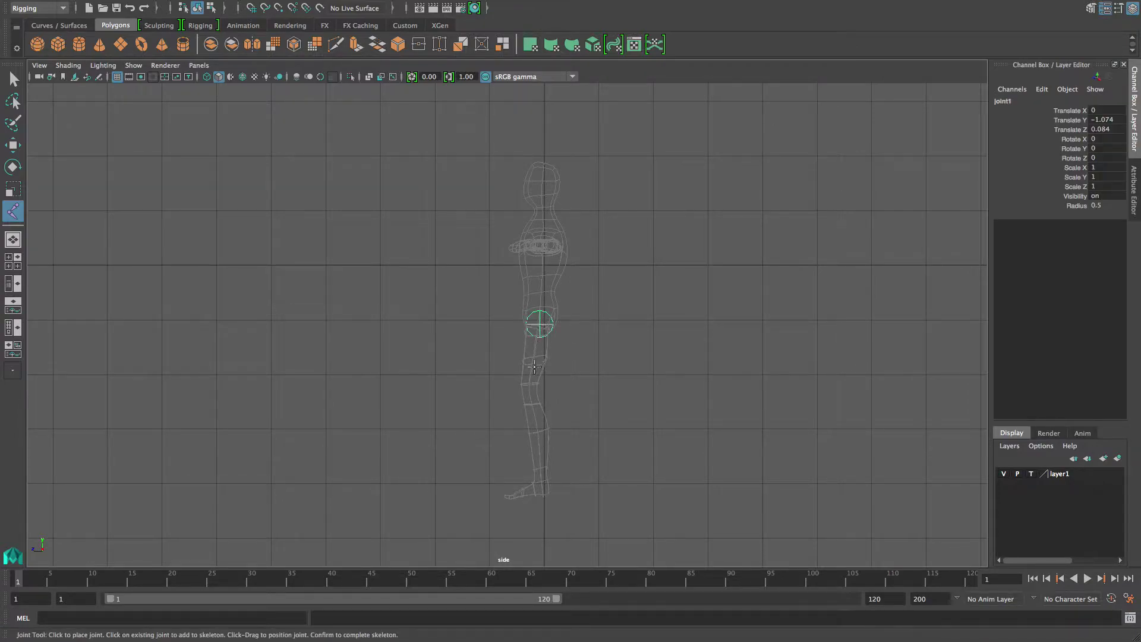
click(528, 387)
click(546, 472)
click(526, 492)
click(502, 494)
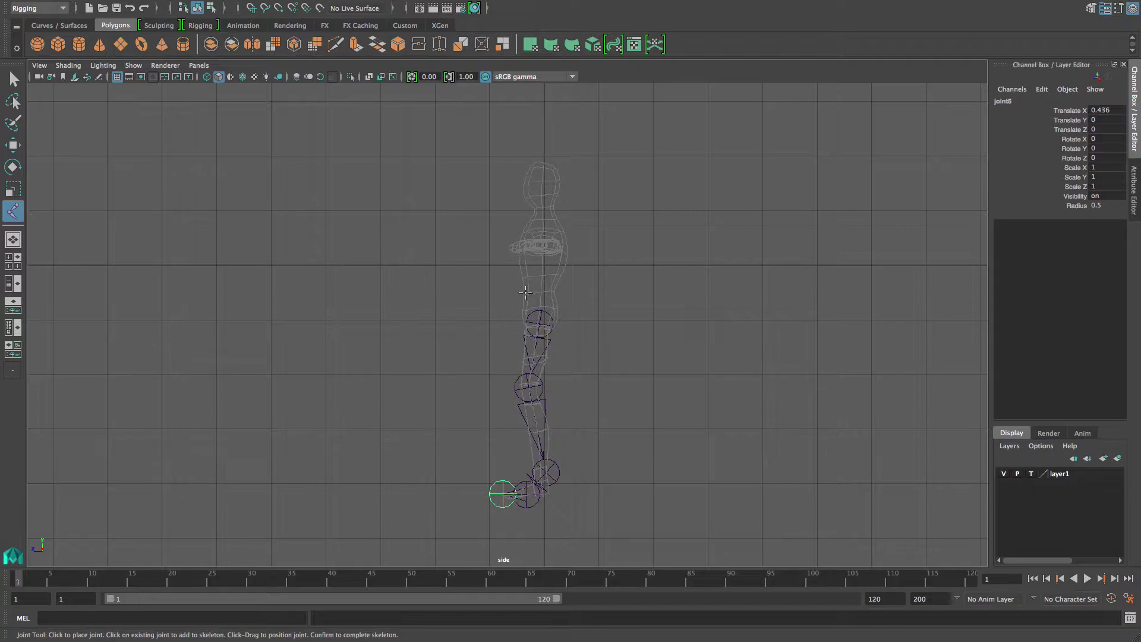
- Set the joint display scale to 0.30
mouse_move(199, 1)
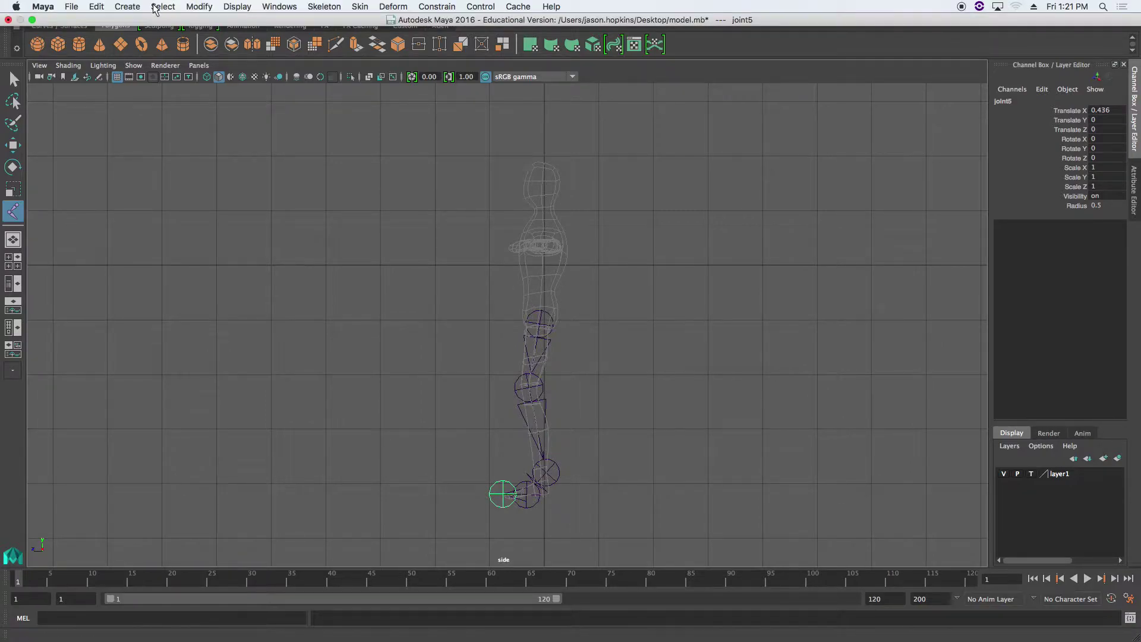
click(198, 6)
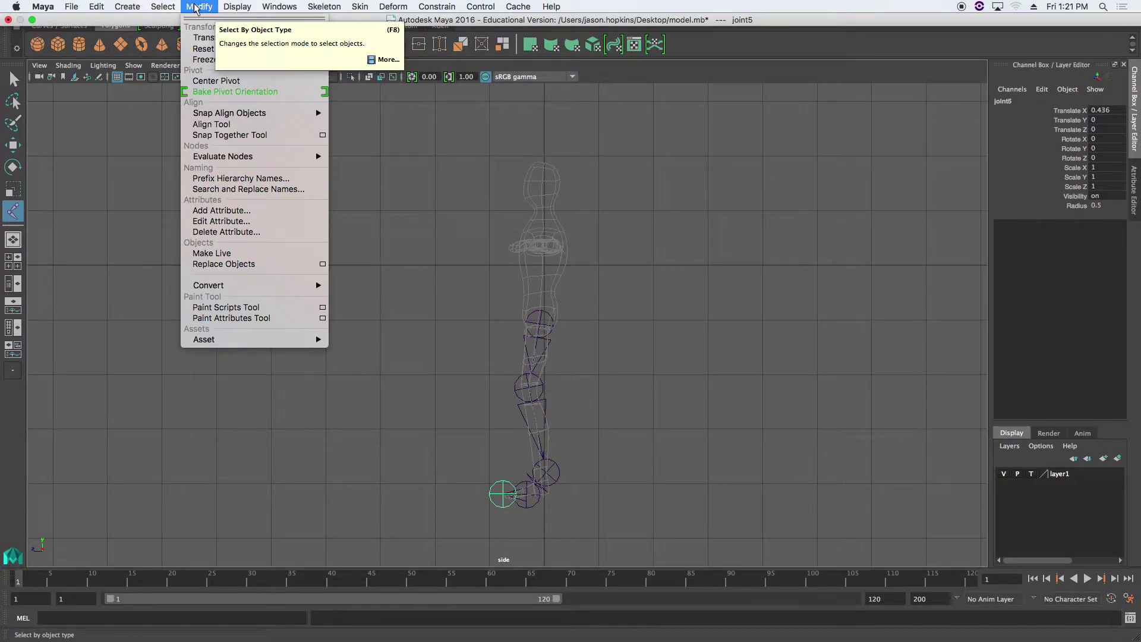
mouse_move(237, 7)
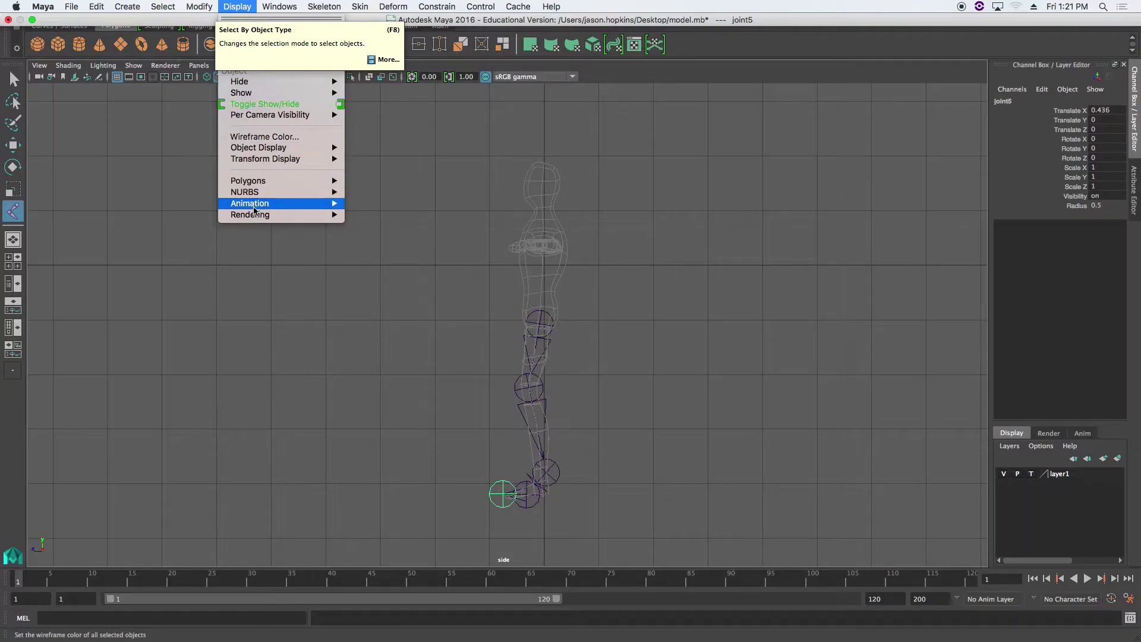
mouse_move(259, 204)
click(378, 237)
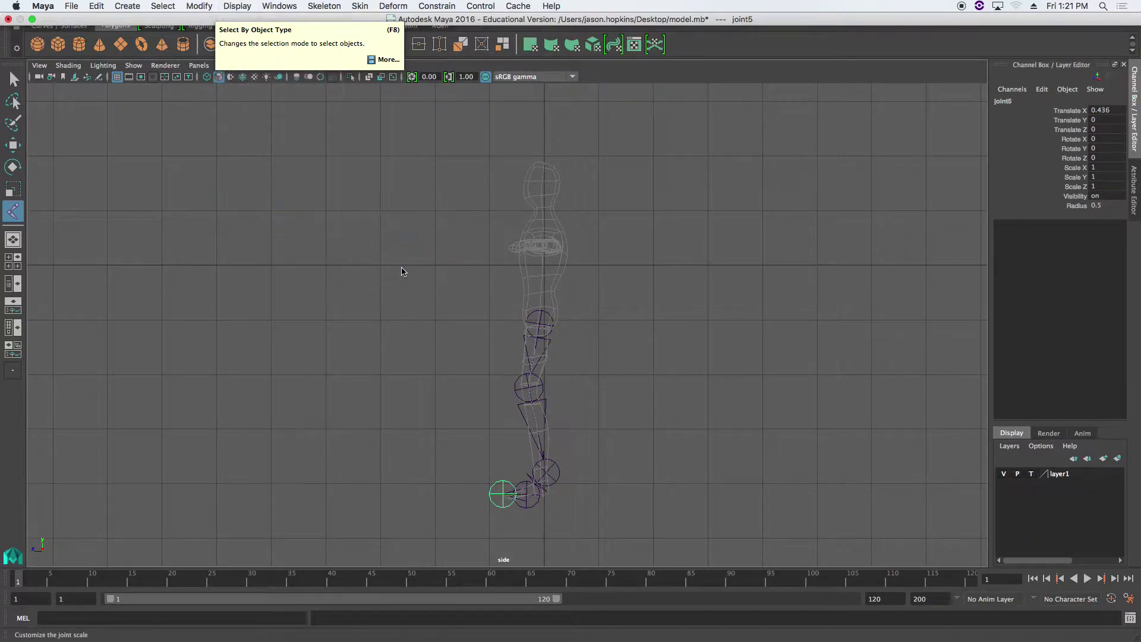
drag(441, 232, 438, 232)
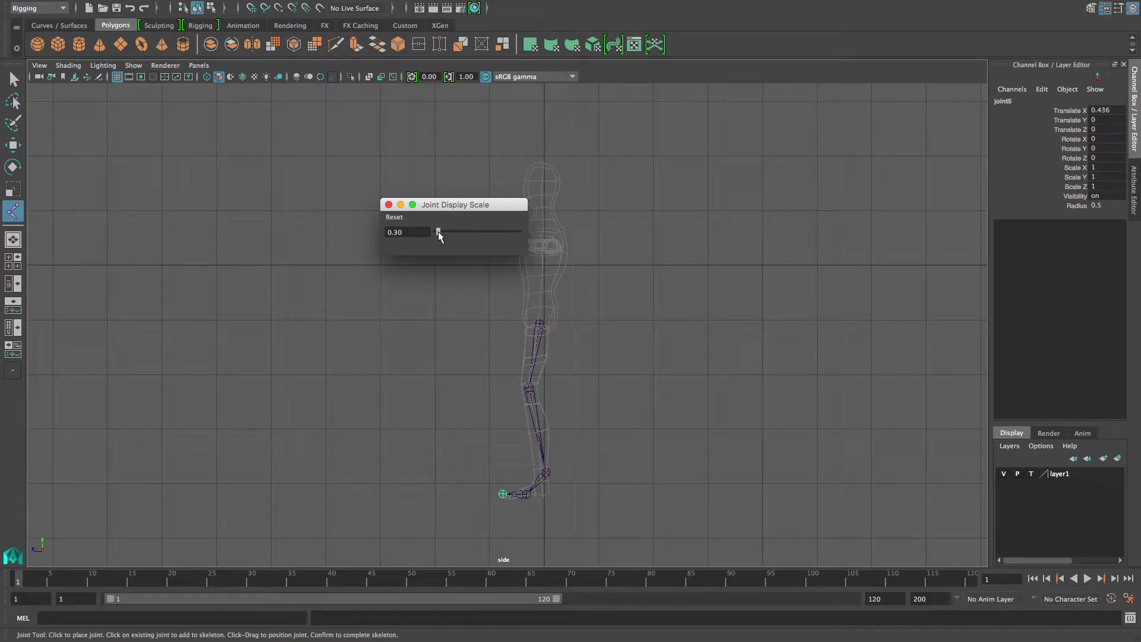
- Undo the stray joint added at the pelvis and end the leg chain
click(542, 314)
key(ctrl+z)
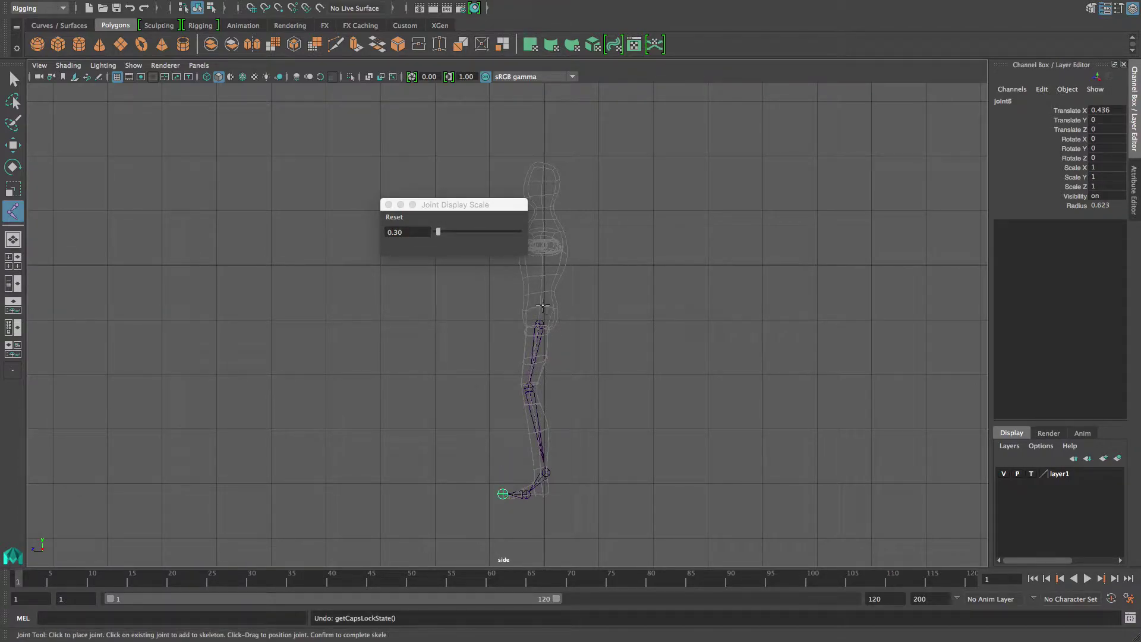
key(w)
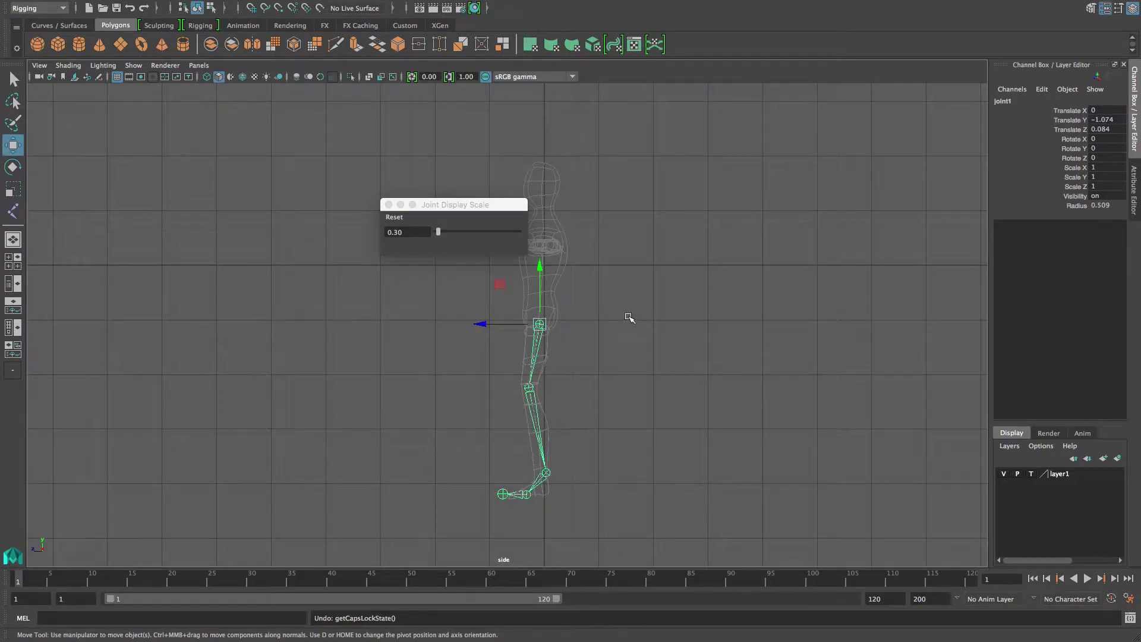
- Create a separate seven-joint spine chain in the side view from the pelvis through chest and neck to the top of the head
key(y)
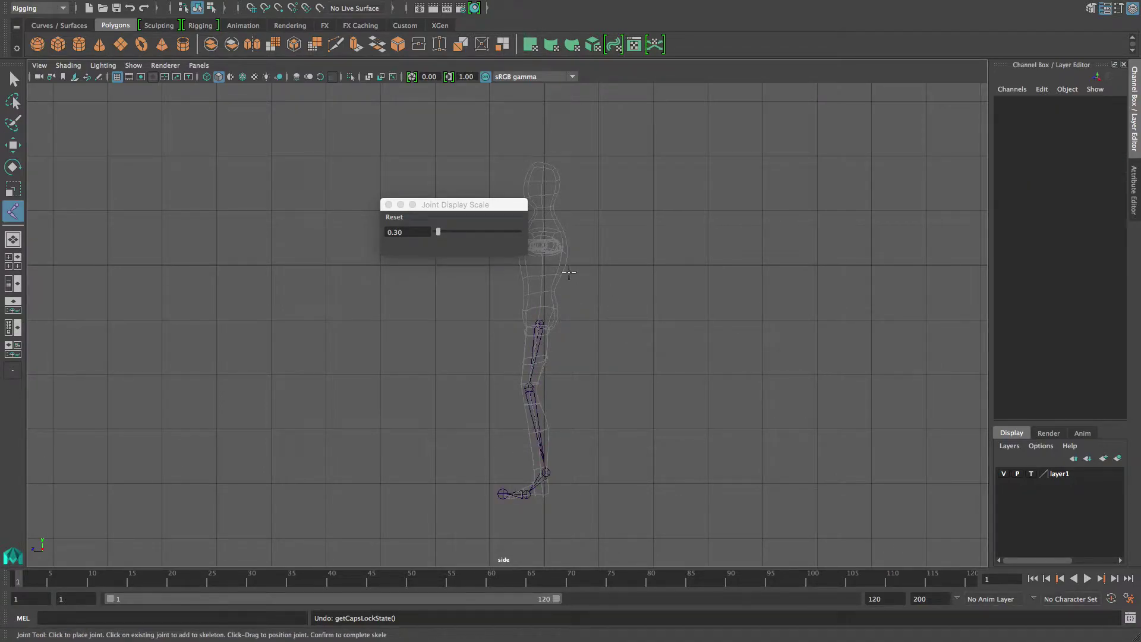
click(543, 311)
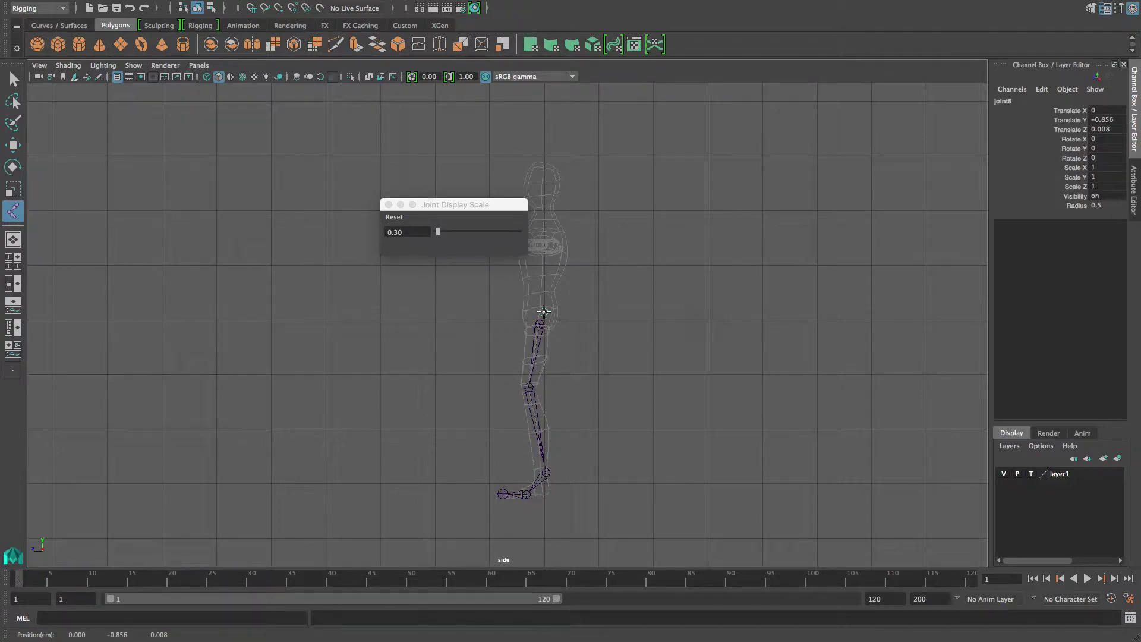
click(546, 288)
click(547, 255)
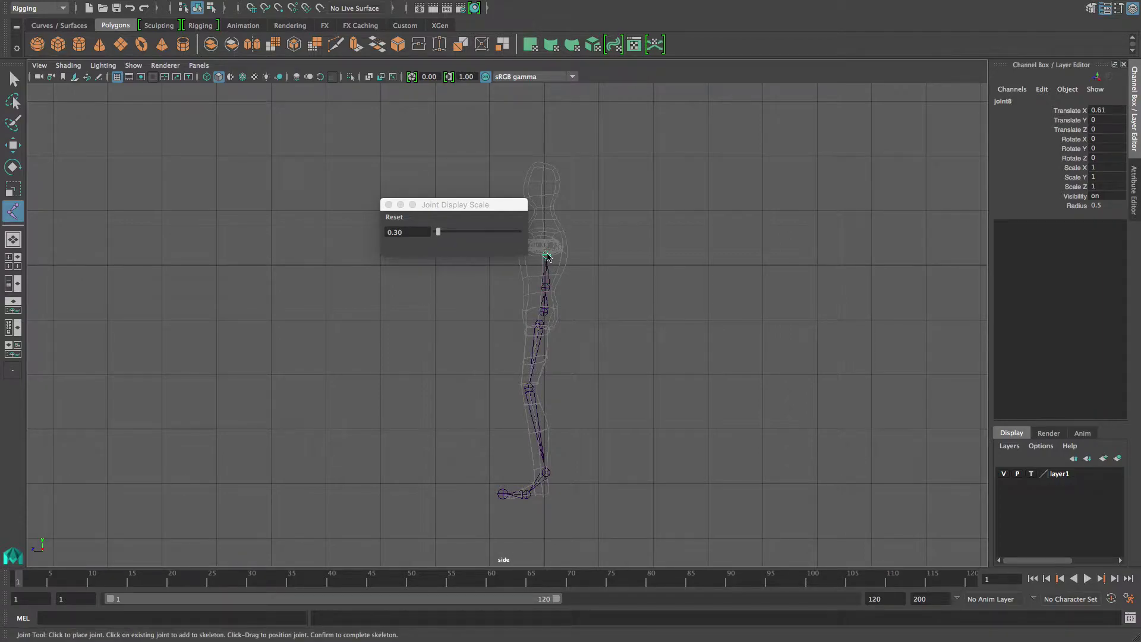
click(546, 223)
click(543, 202)
click(543, 188)
click(546, 155)
key(w)
- In the four-view layout, create a five-joint arm chain in the top view from shoulder through elbow, wrist and hand to the fingertips
drag(447, 205, 280, 218)
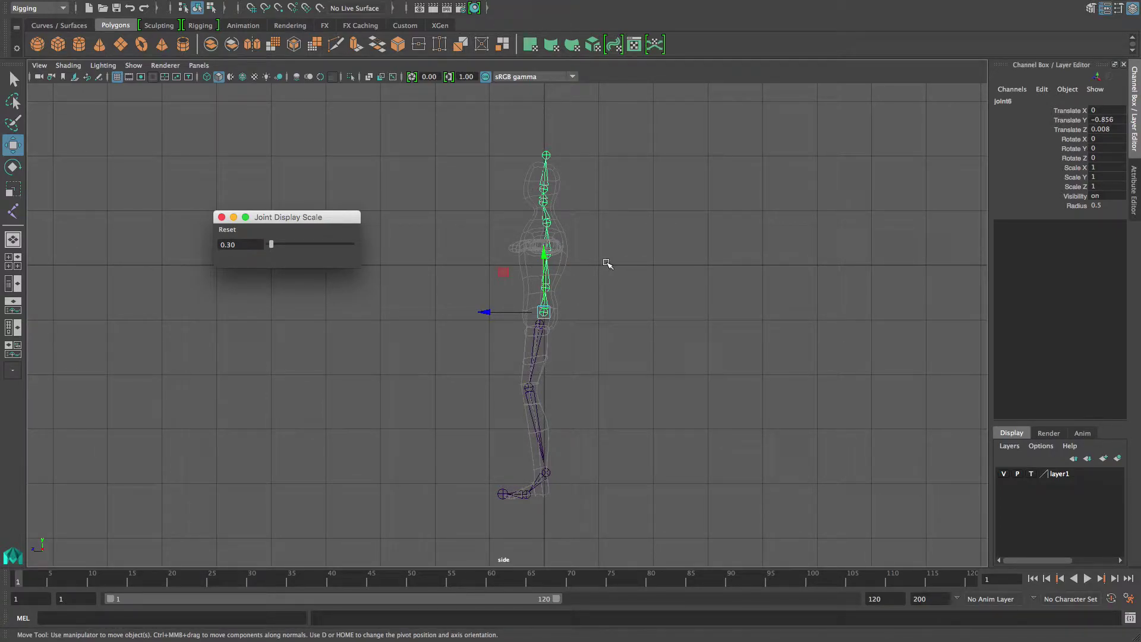
click(16, 267)
drag(296, 219, 441, 314)
key(y)
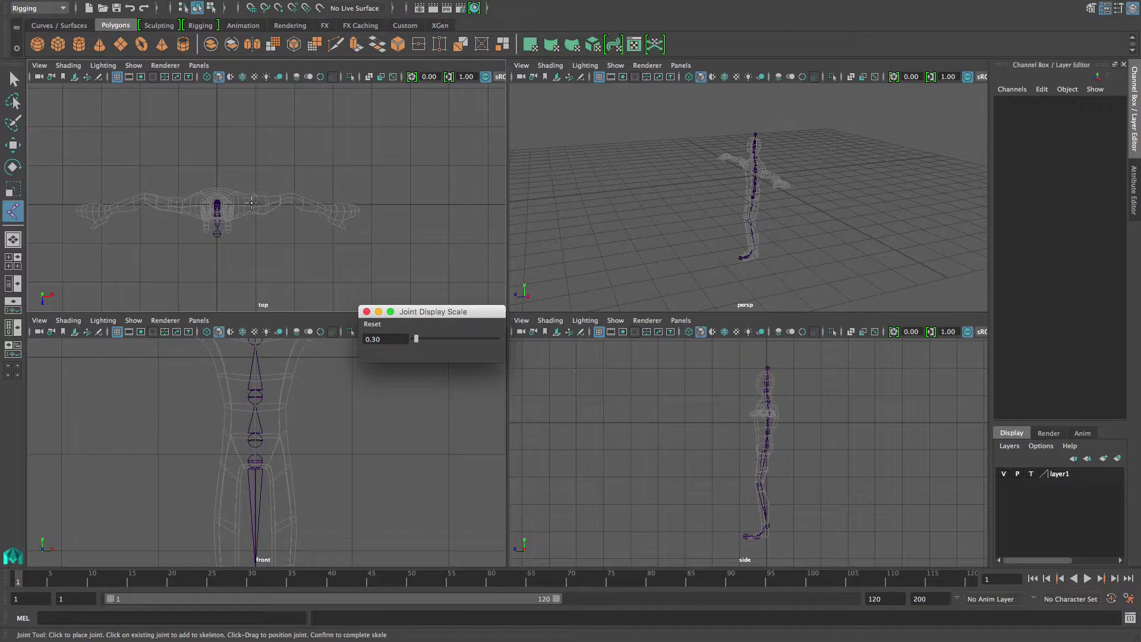
click(248, 204)
click(290, 196)
click(330, 209)
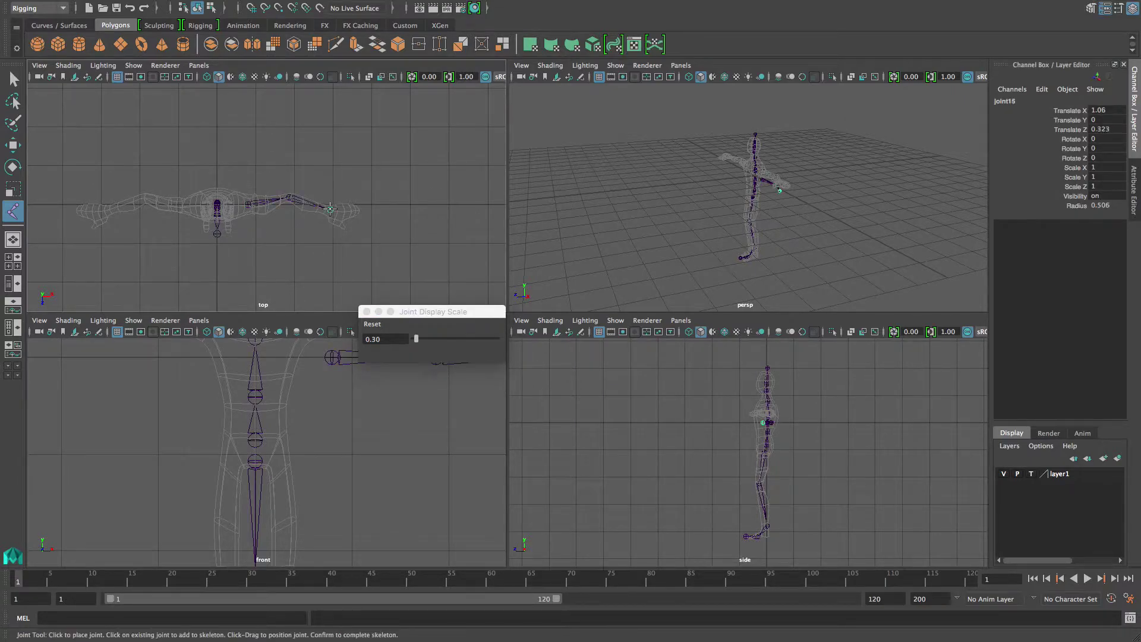
click(350, 209)
click(362, 211)
key(Return)
- Add a thumb joint chain branching from the wrist joint in the top view
key(g)
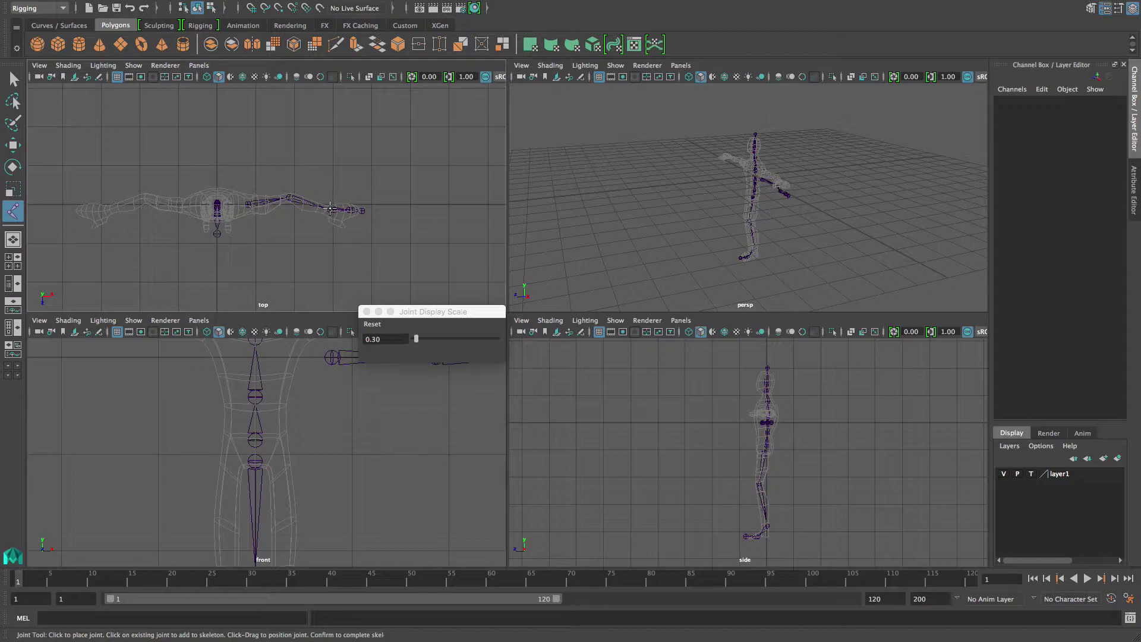
click(330, 208)
click(333, 220)
click(341, 225)
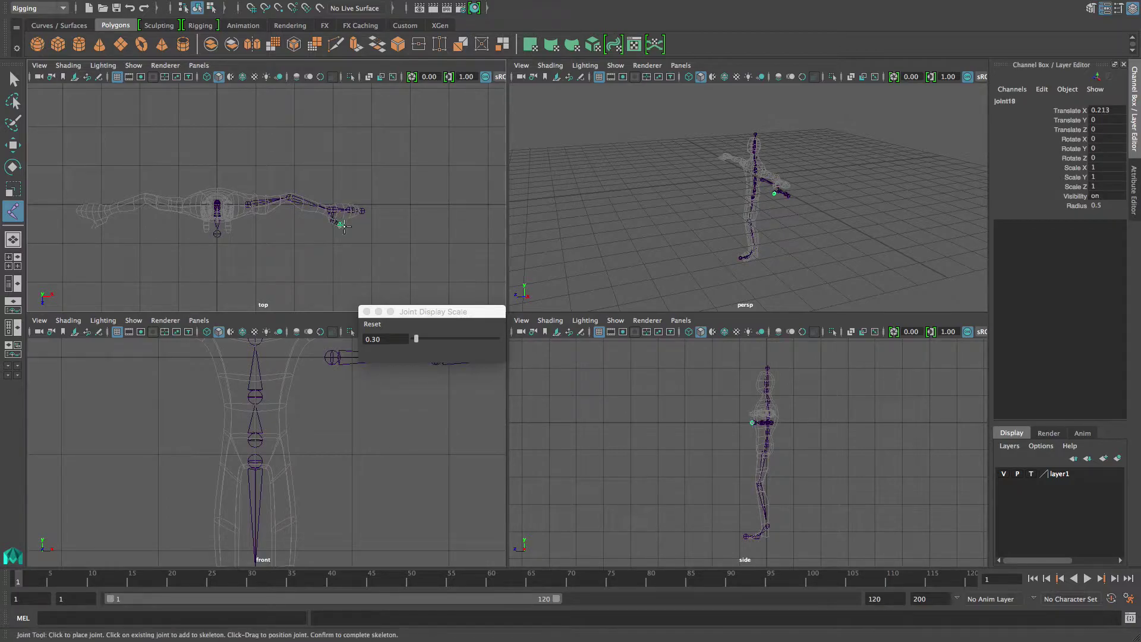
key(Return)
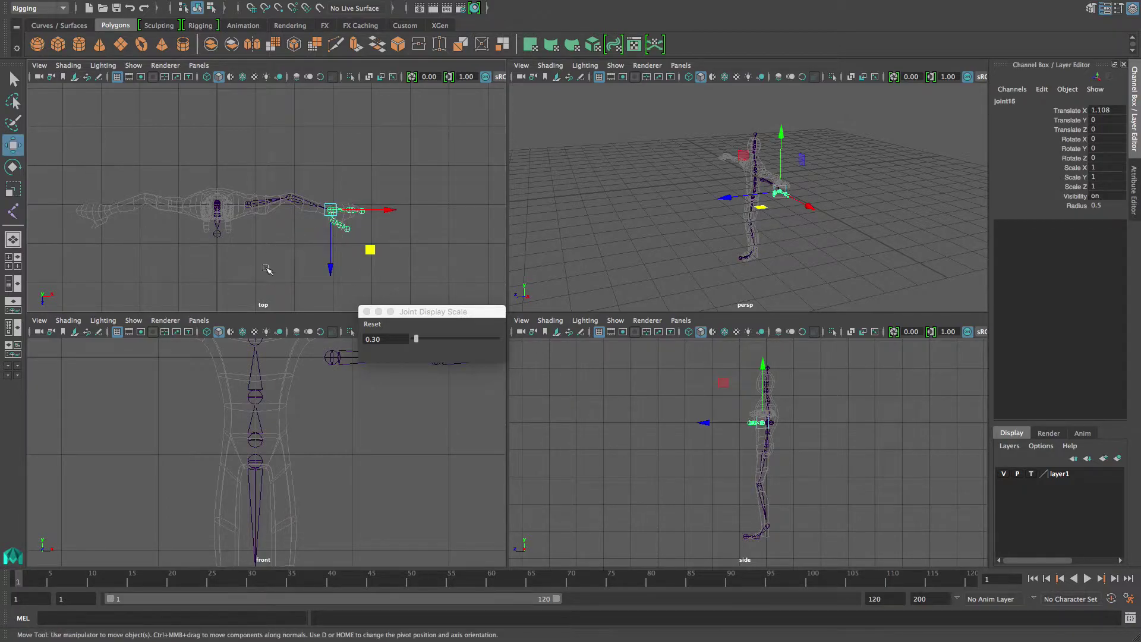
- Raise the arm chain from its shoulder joint to the figure's arm height, at about 0.35 in Translate Y
alt+right_drag(634, 226, 804, 237)
alt+drag(710, 189, 761, 202)
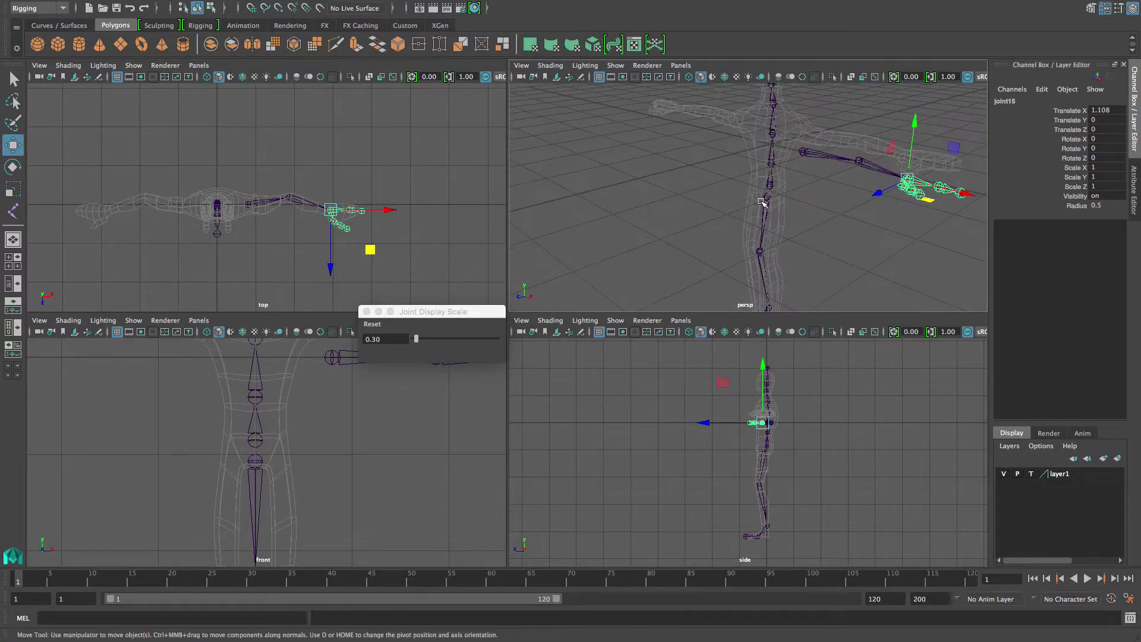
alt+middle_drag(809, 162, 767, 206)
click(758, 191)
drag(756, 142, 756, 124)
alt+drag(777, 233, 753, 218)
alt+middle_drag(753, 219, 726, 193)
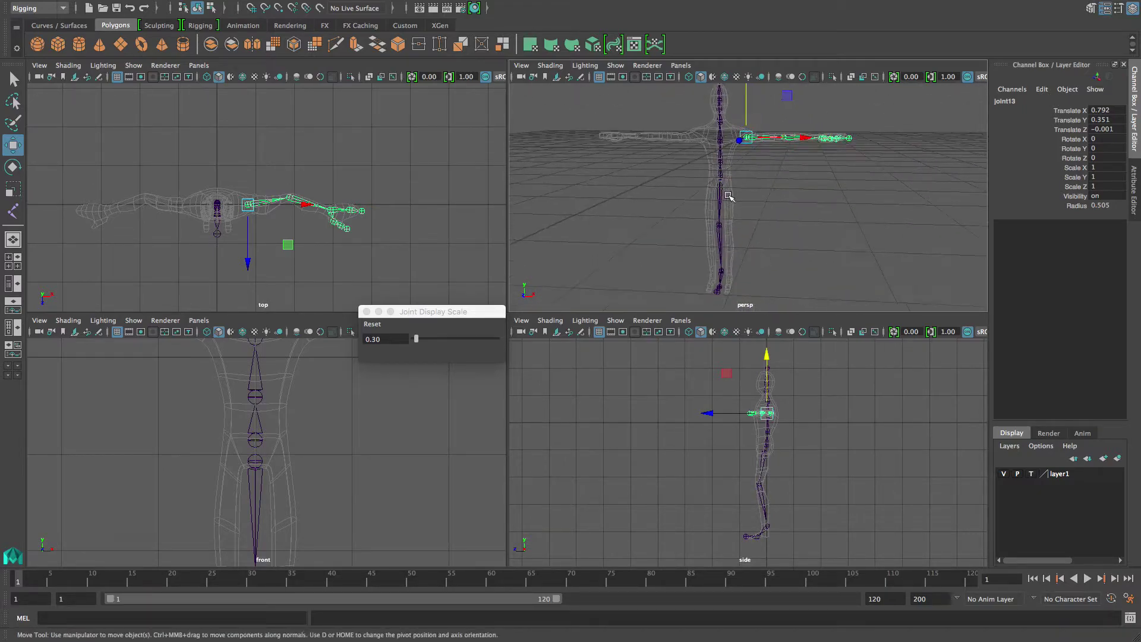
- Move the leg chain sideways from its hip joint into the figure's leg, at about 0.28 in Translate X
click(720, 197)
drag(773, 186, 784, 186)
alt+drag(787, 235, 631, 234)
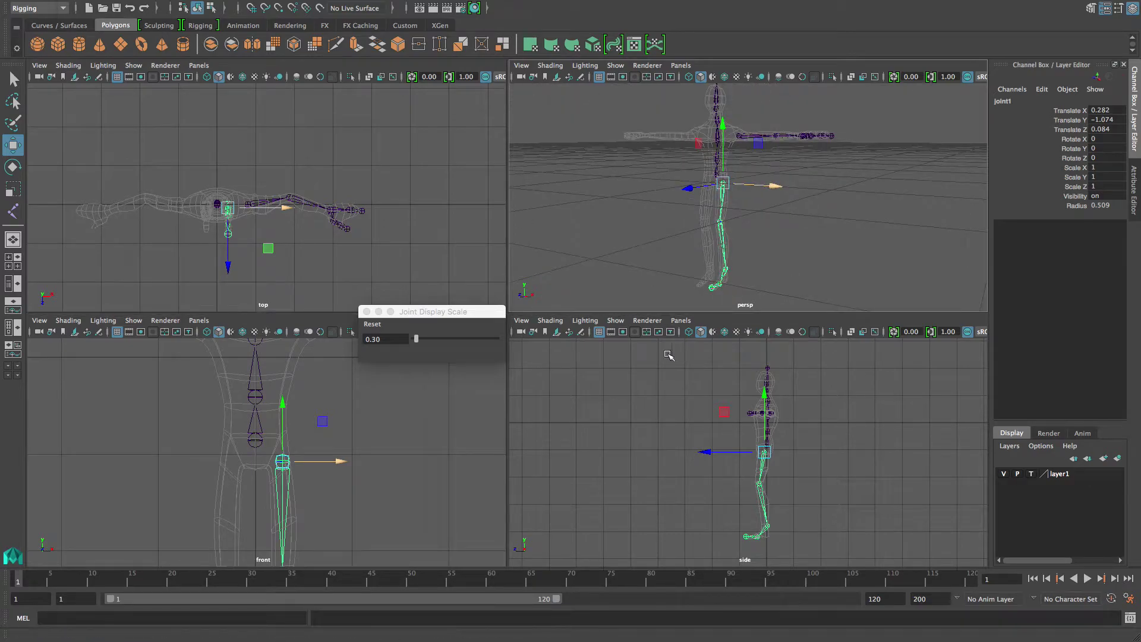
alt+right_drag(715, 485, 792, 492)
alt+middle_drag(793, 492, 769, 477)
alt+right_drag(777, 222, 710, 196)
alt+drag(710, 197, 754, 209)
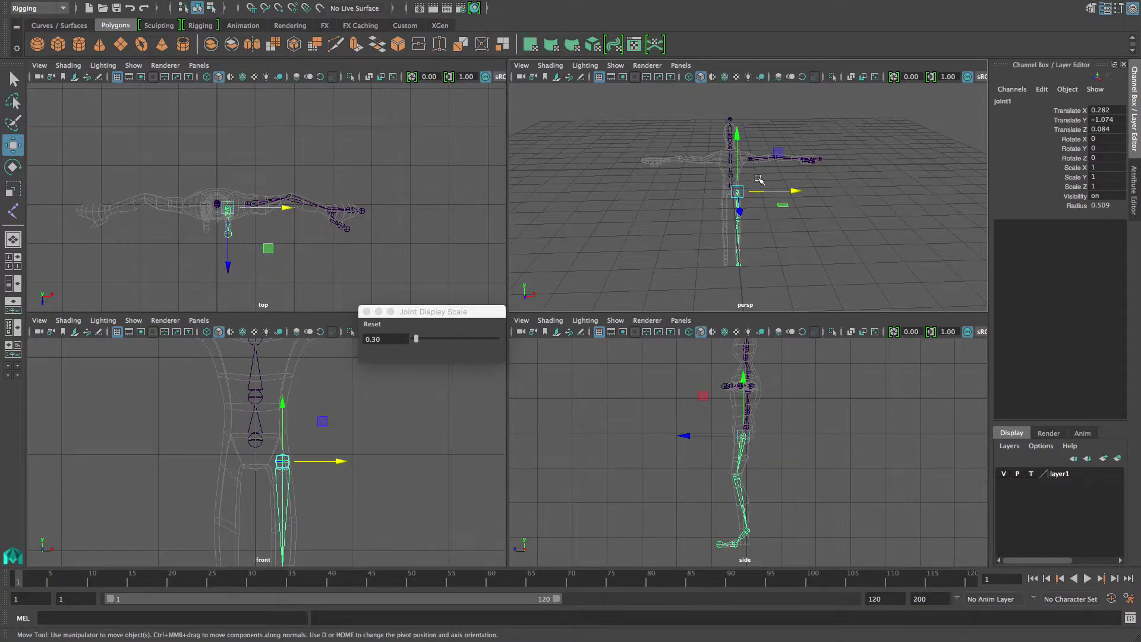
mouse_move(752, 174)
alt+mouse_down()
mouse_move(726, 189)
mouse_move(682, 186)
mouse_move(675, 167)
mouse_move(817, 166)
mouse_move(749, 168)
alt+mouse_up()
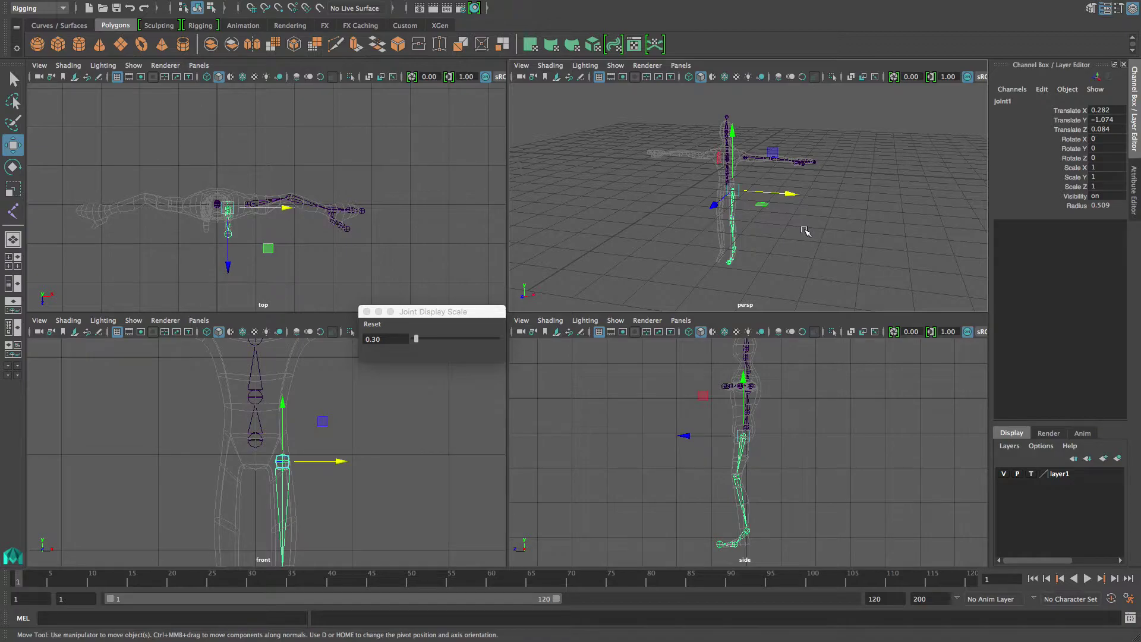
- Maximize the perspective view of the skeleton and close the Joint Display Scale window
alt+drag(760, 229, 784, 211)
key(space)
alt+right_drag(784, 211, 704, 323)
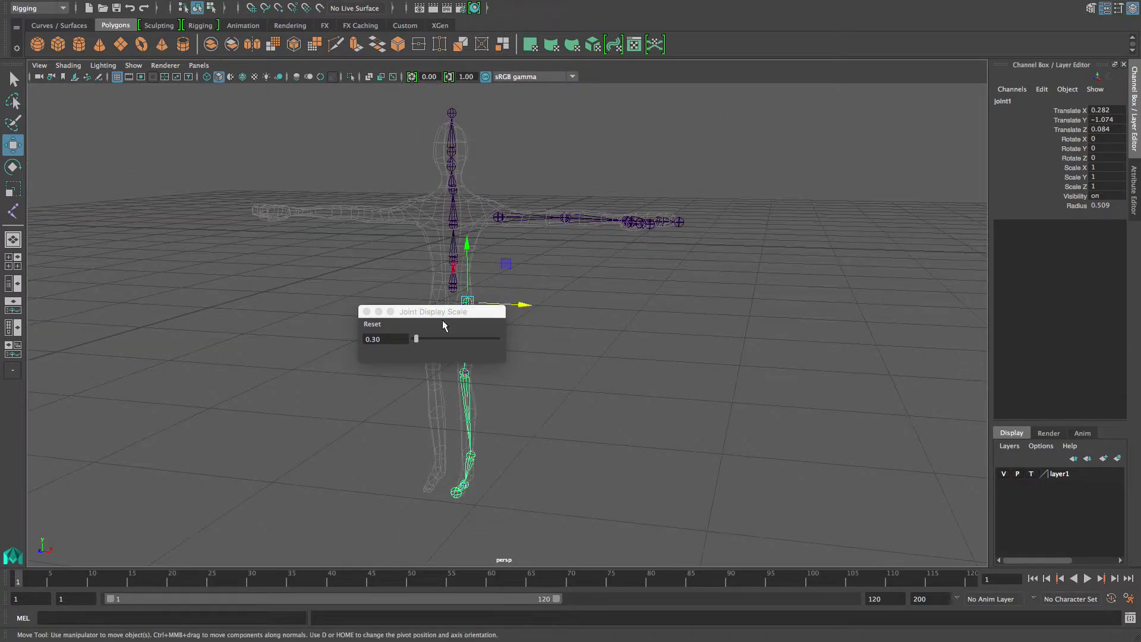
click(367, 311)
alt+drag(373, 318, 590, 325)
alt+middle_drag(589, 325, 773, 336)
alt+drag(772, 335, 713, 321)
alt+right_drag(713, 321, 904, 353)
alt+middle_drag(802, 348, 779, 383)
- Parent the leg chain's hip joint to the pelvis joint at the base of the spine
click(710, 368)
click(686, 353)
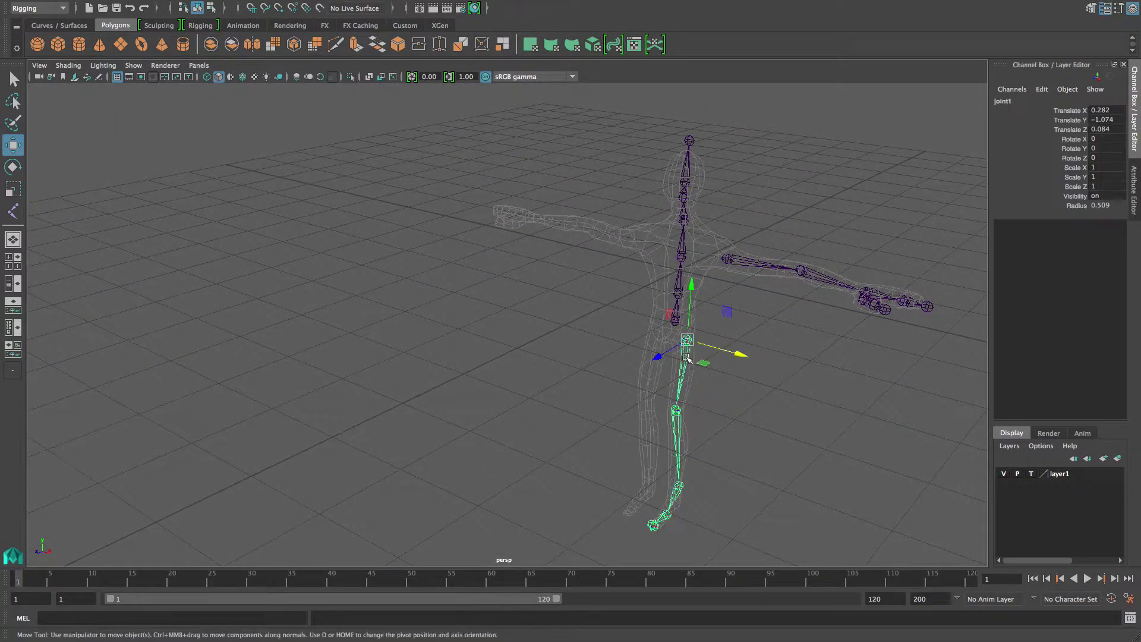
shift+click(675, 323)
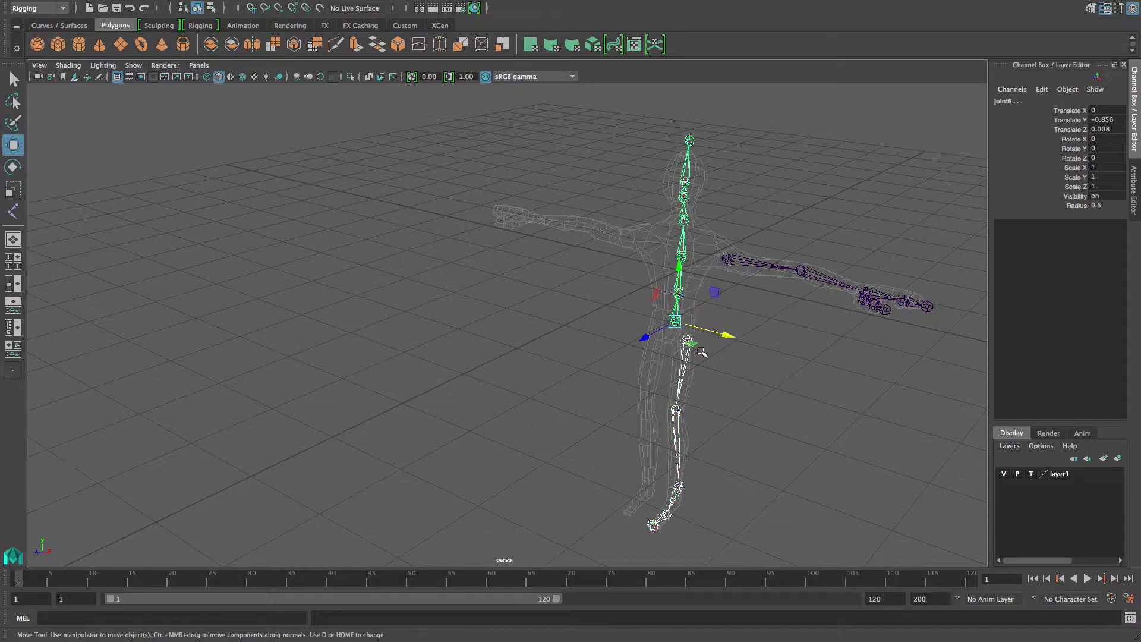
key(p)
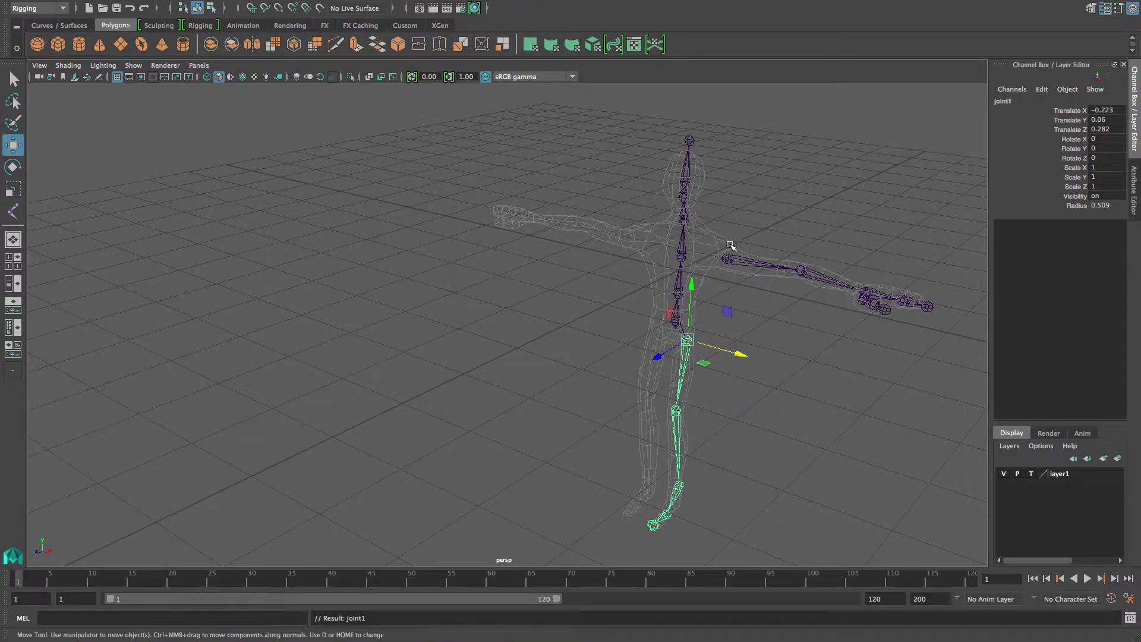
- Parent the arm chain's shoulder joint to the chest joint of the spine and clear the selection
click(736, 262)
shift+click(682, 259)
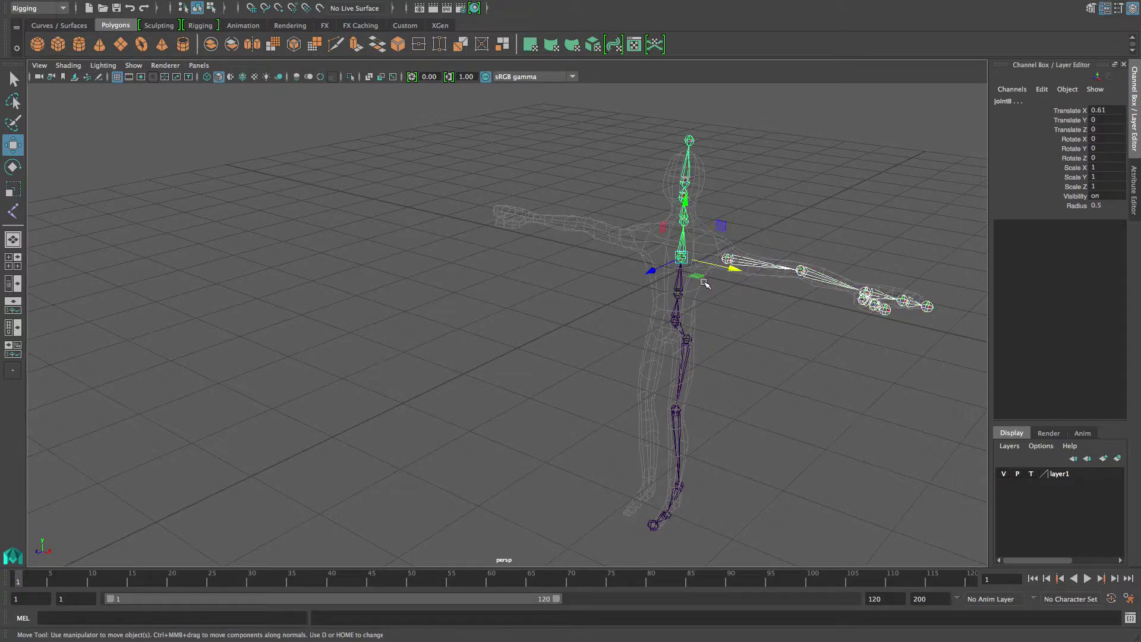
key(p)
alt+drag(775, 295, 726, 295)
click(745, 228)
click(786, 245)
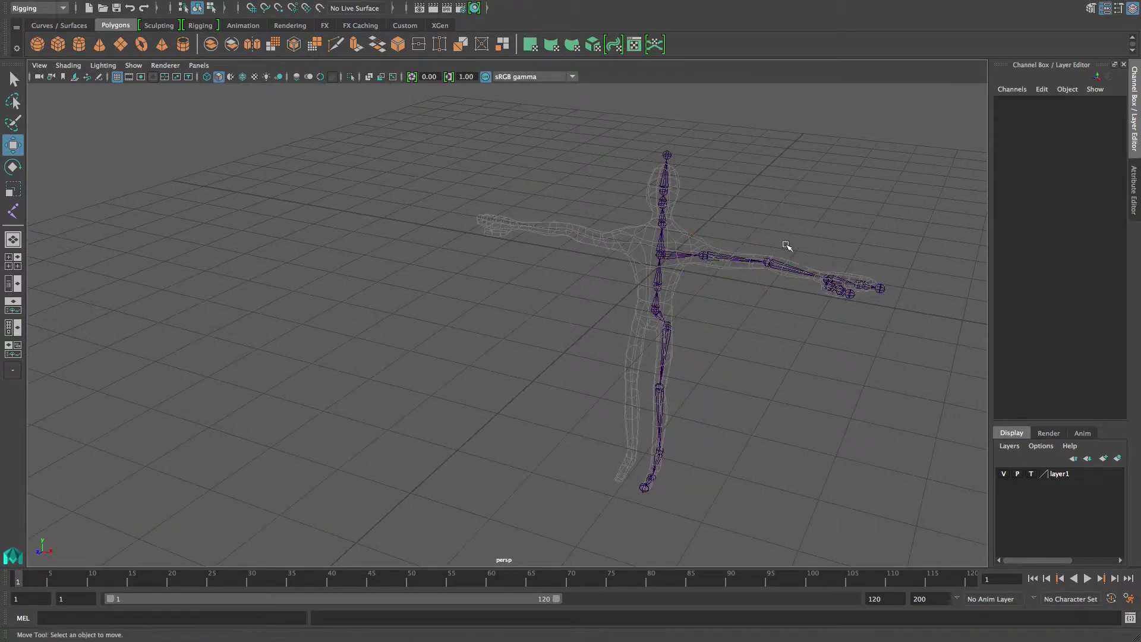
- Select the arm chain by its shoulder joint
click(714, 260)
alt+right_drag(714, 260, 673, 289)
alt+middle_drag(673, 289, 673, 341)
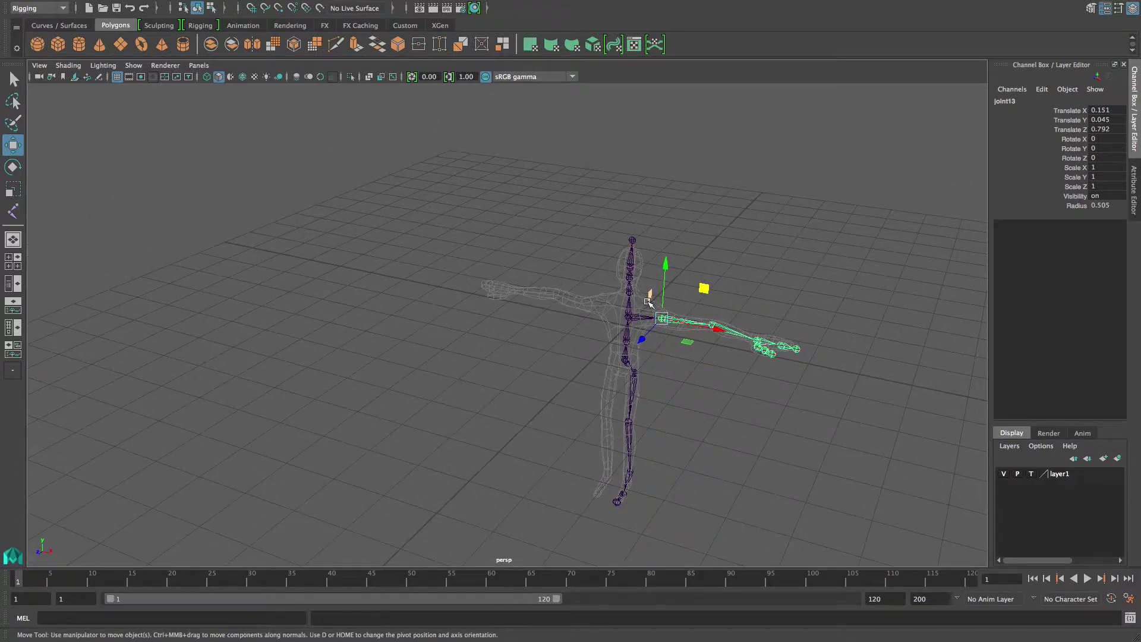
- Try to mirror the arm chain across the XY plane, and undo the mirror
mouse_move(260, 5)
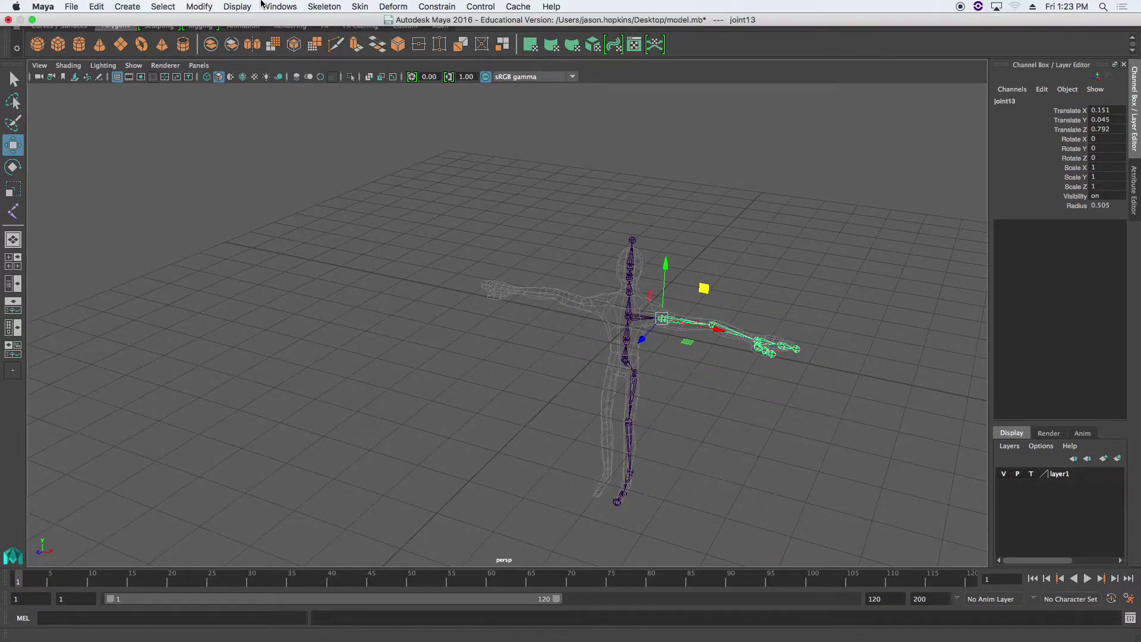
click(324, 6)
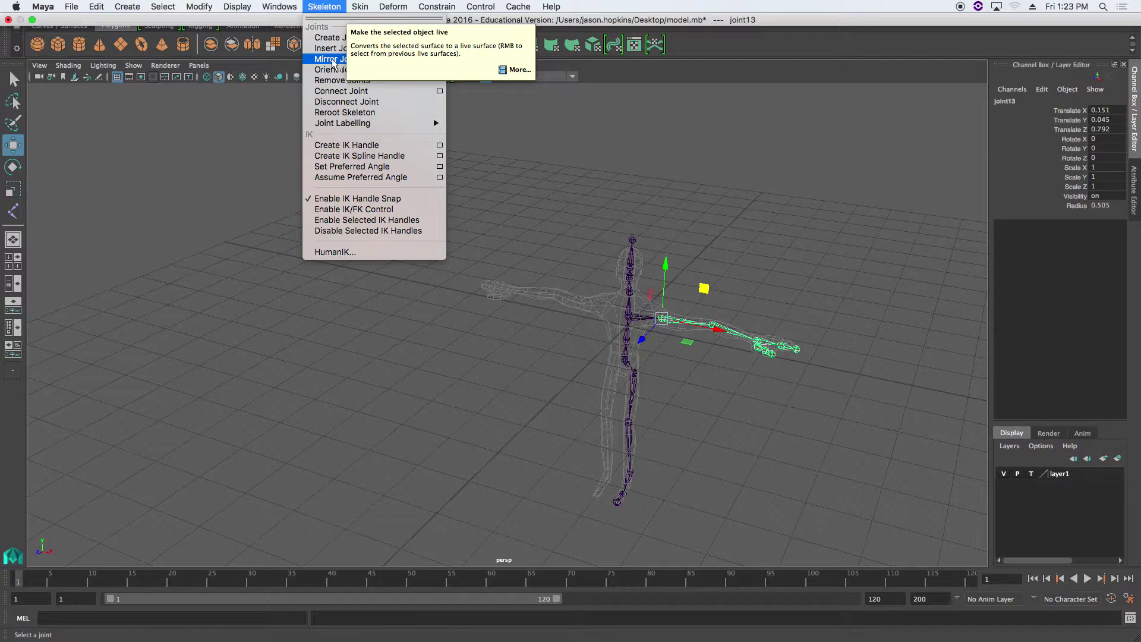
click(440, 60)
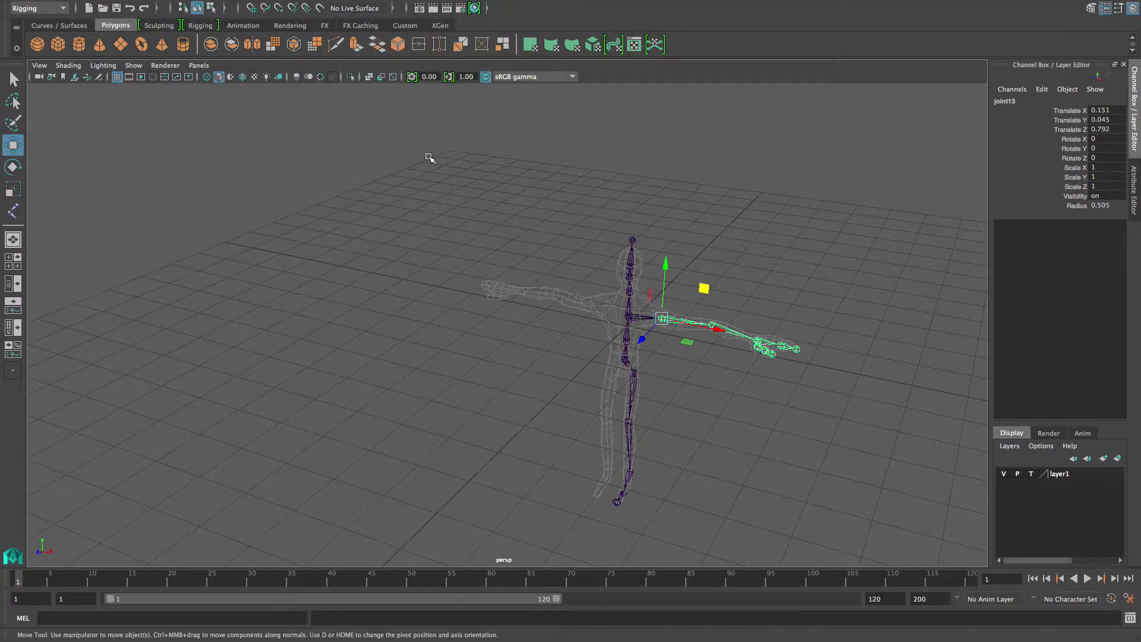
mouse_move(275, 5)
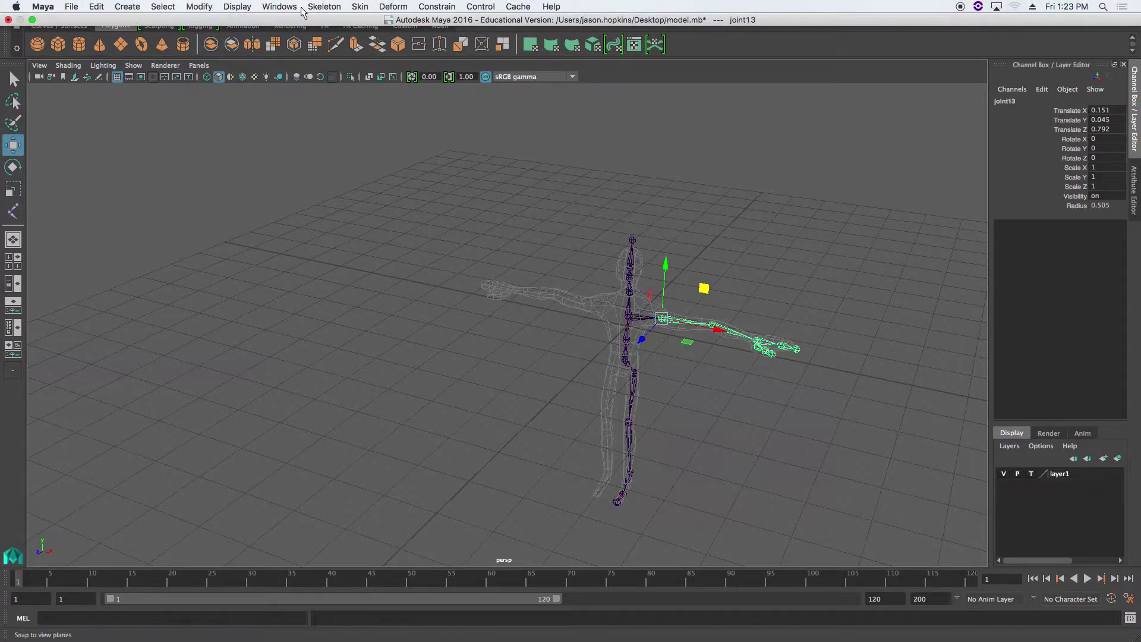
click(324, 6)
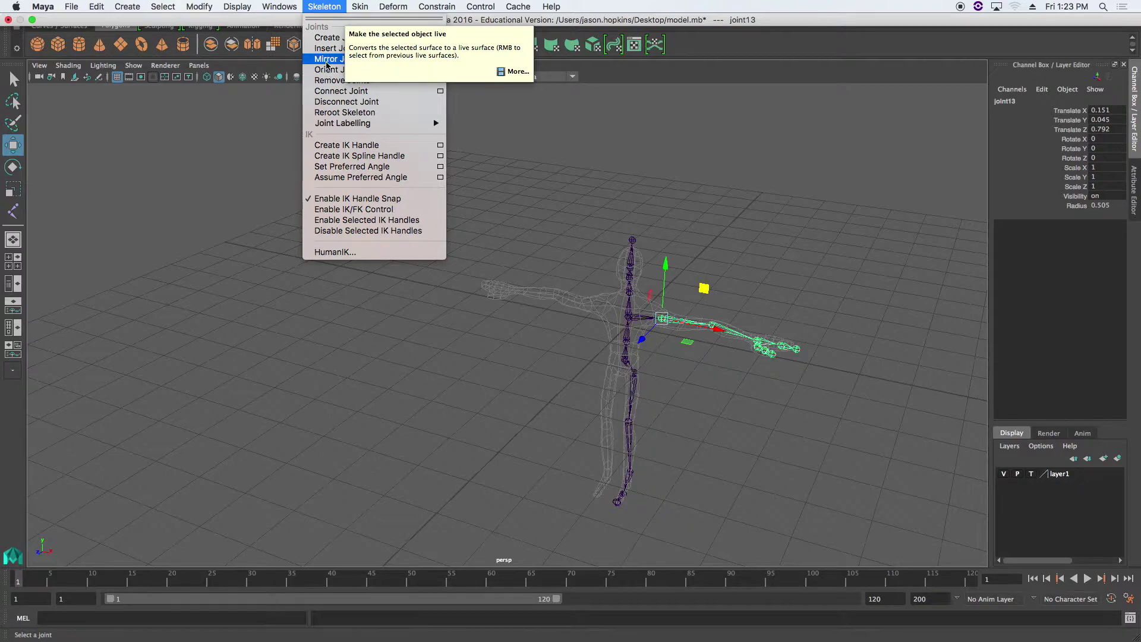
click(325, 59)
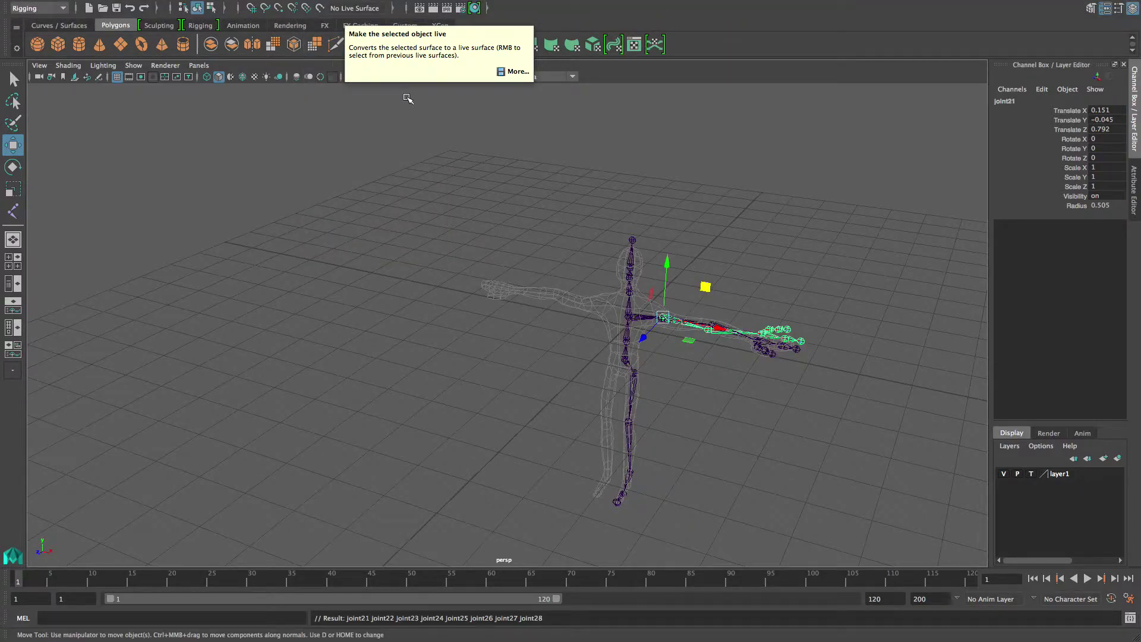
key(ctrl+z)
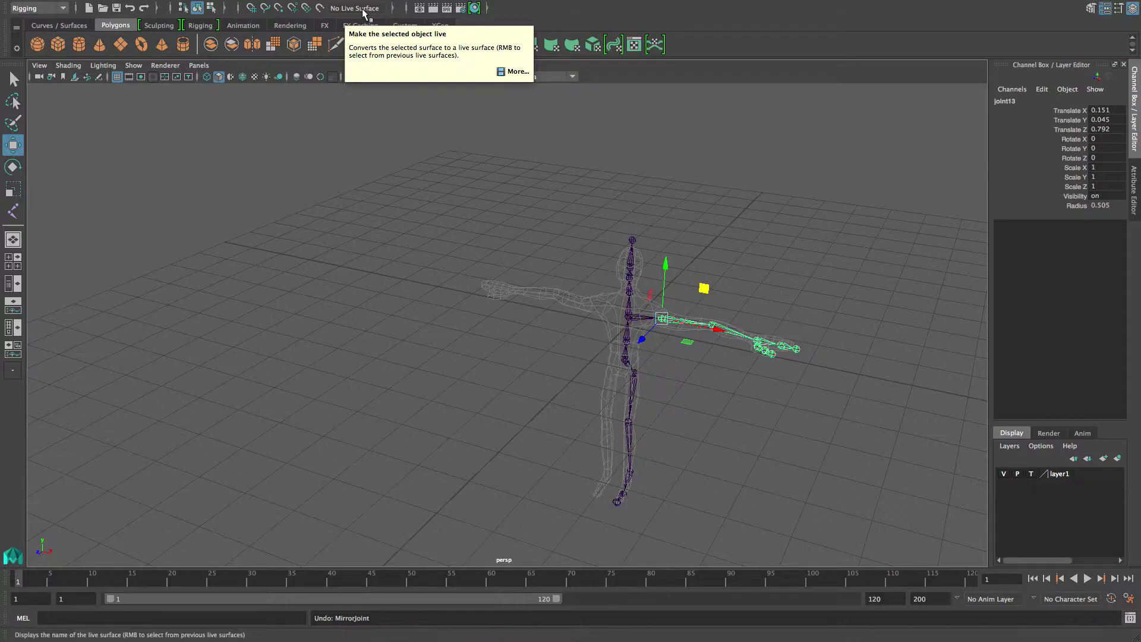
- Mirror the arm chain across the YZ plane with the mirror function set to Behavior
click(333, 7)
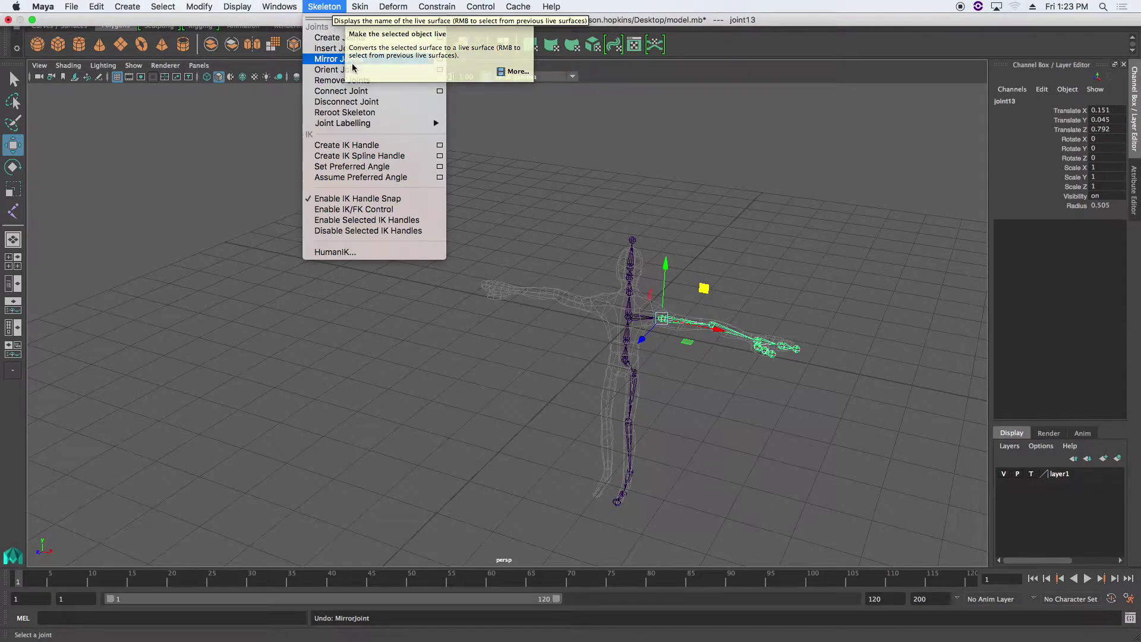
click(440, 61)
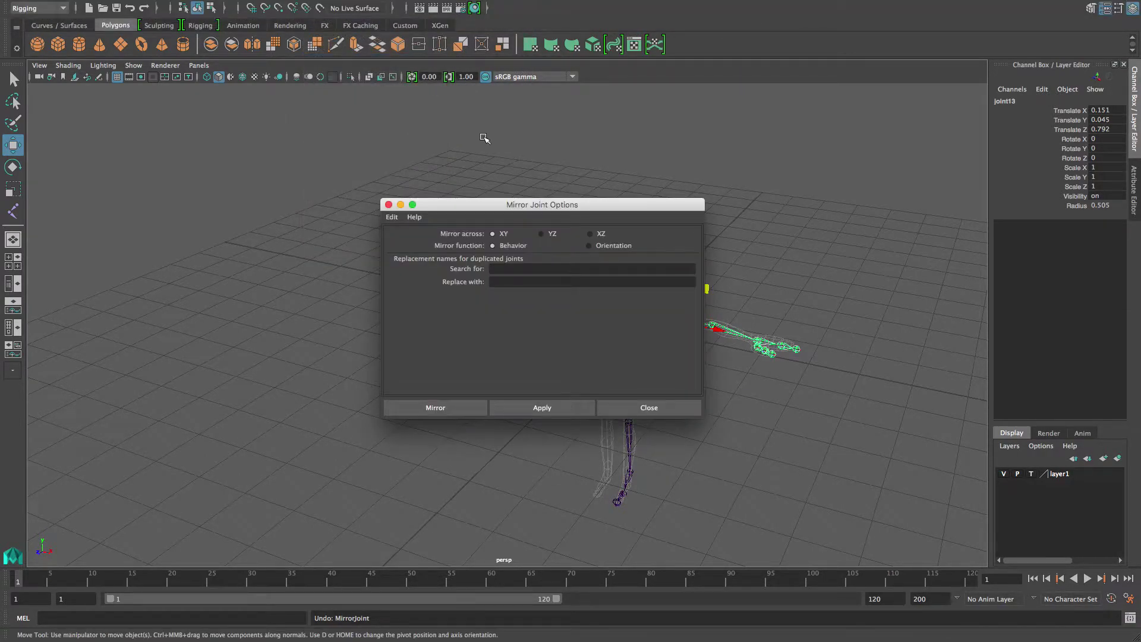
drag(477, 204, 186, 135)
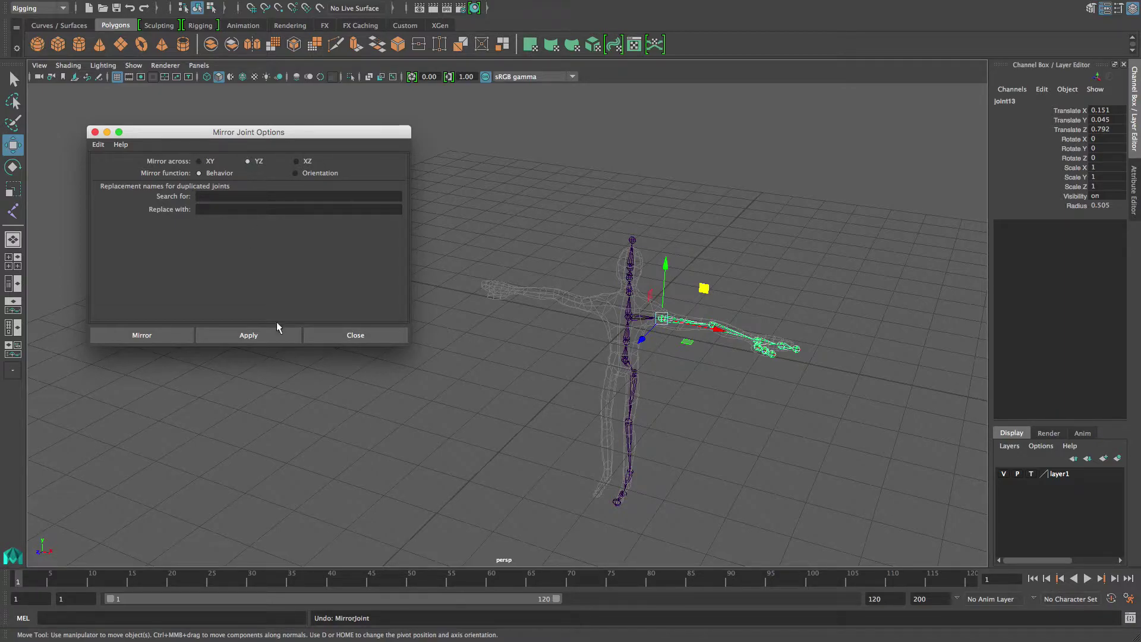
click(261, 337)
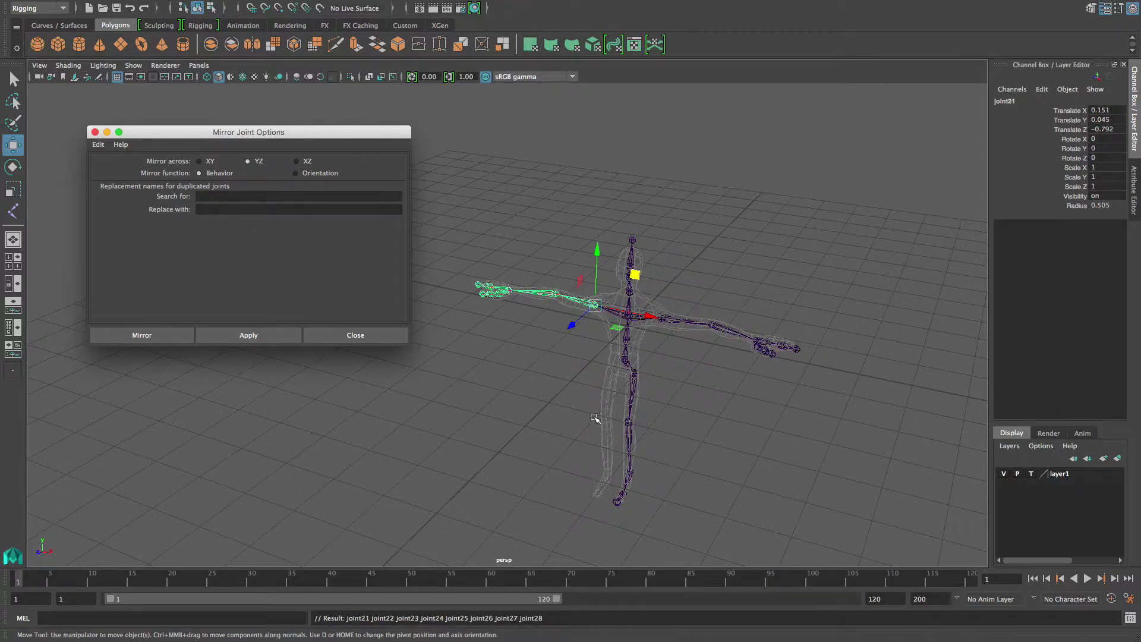
- Mirror the leg chain from its hip joint across the YZ plane and close the Mirror Joint Options
click(634, 395)
click(243, 331)
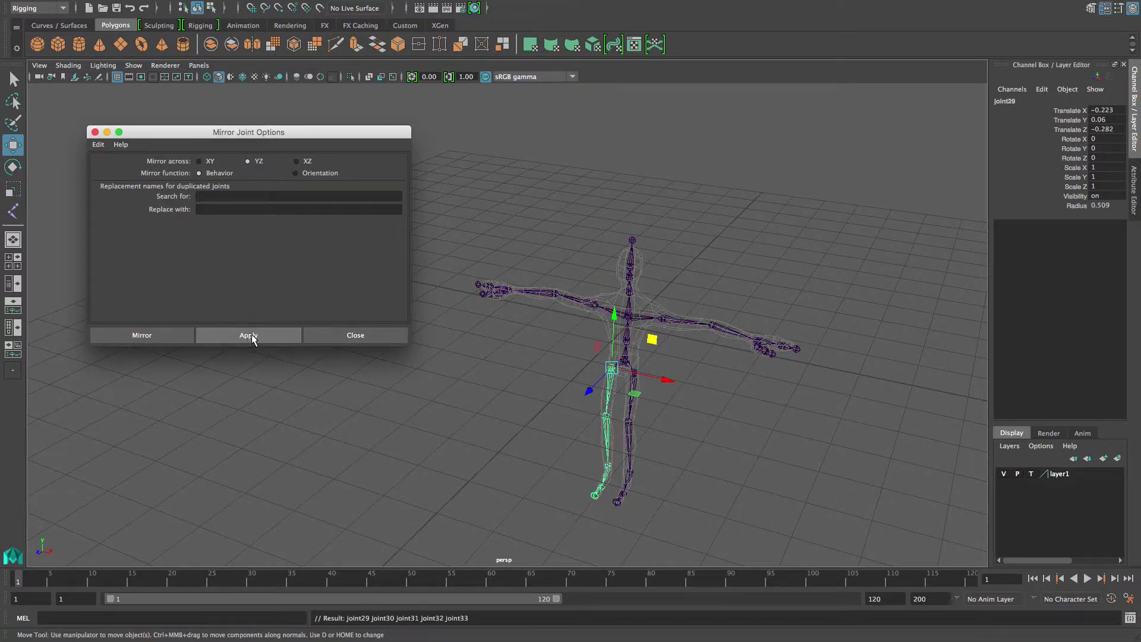
click(95, 131)
- Inspect the mirrored arm and leg chains from several angles and select the skeleton's root joint at the pelvis
alt+right_drag(545, 354, 635, 381)
alt+middle_drag(635, 381, 479, 309)
alt+right_drag(479, 308, 603, 336)
alt+drag(601, 337, 552, 326)
alt+right_drag(677, 341, 562, 290)
alt+drag(549, 306, 634, 311)
click(634, 311)
click(536, 279)
alt+right_drag(664, 308, 597, 290)
alt+middle_drag(594, 290, 634, 309)
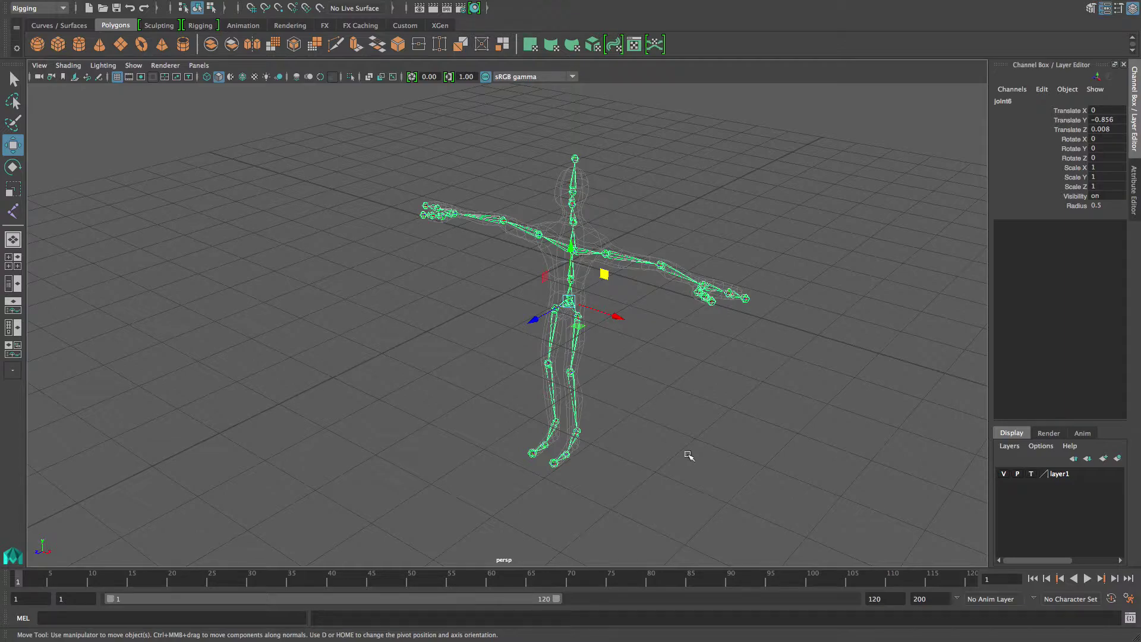
- Select the root joint's entire hierarchy and freeze the transformations of all its joints
shift+right_click(569, 301)
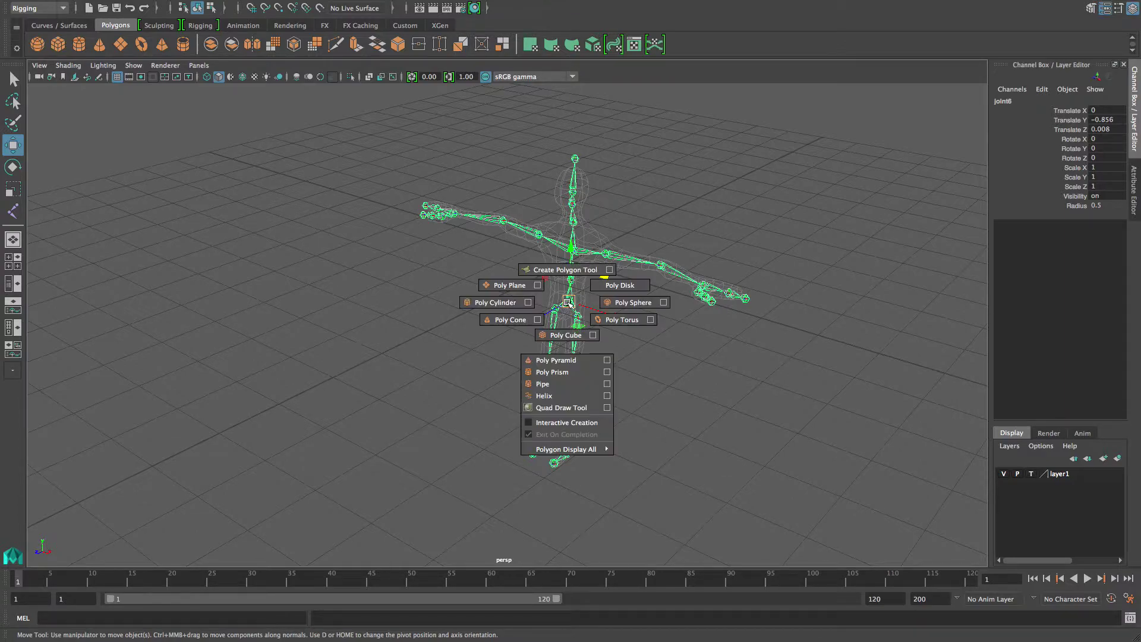
shift+right_click(569, 302)
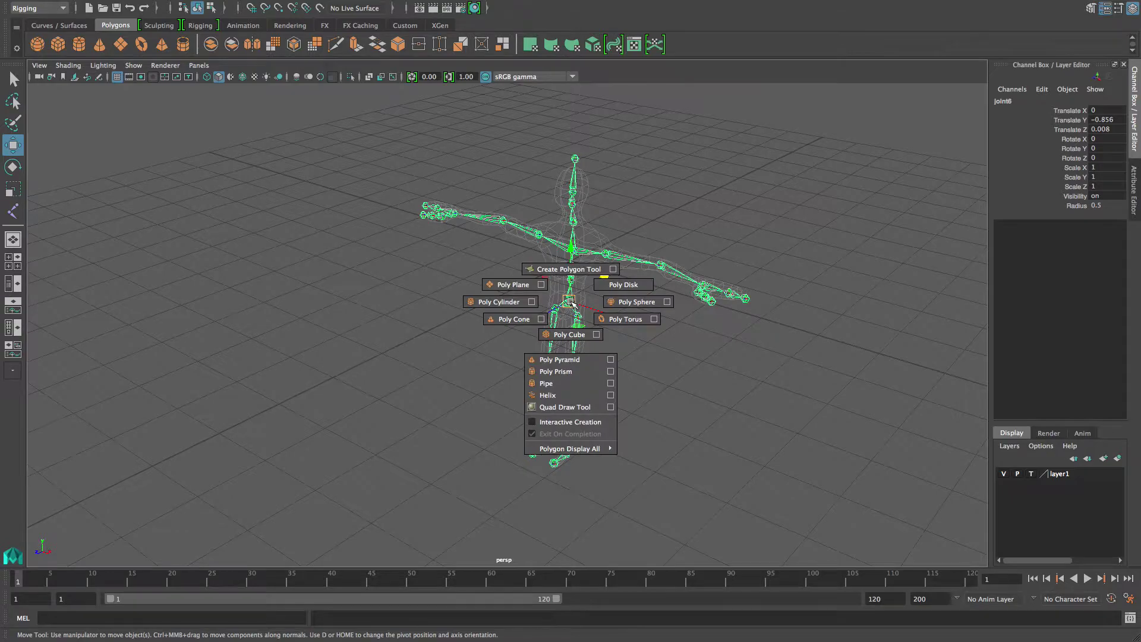
click(625, 334)
click(570, 302)
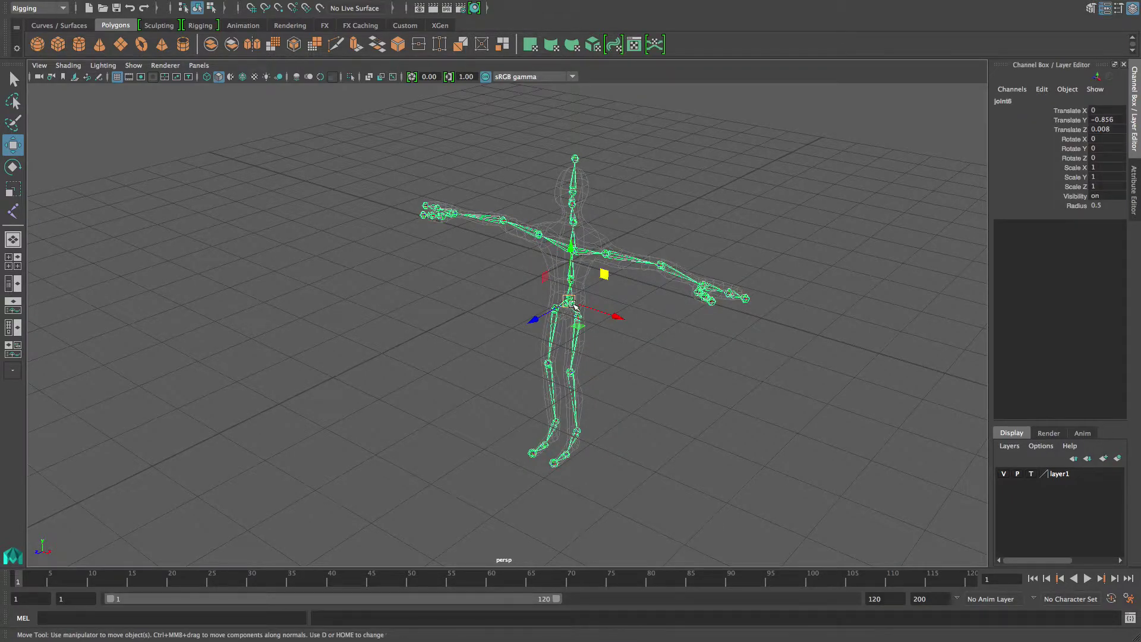
shift+right_click(573, 303)
right_click(572, 303)
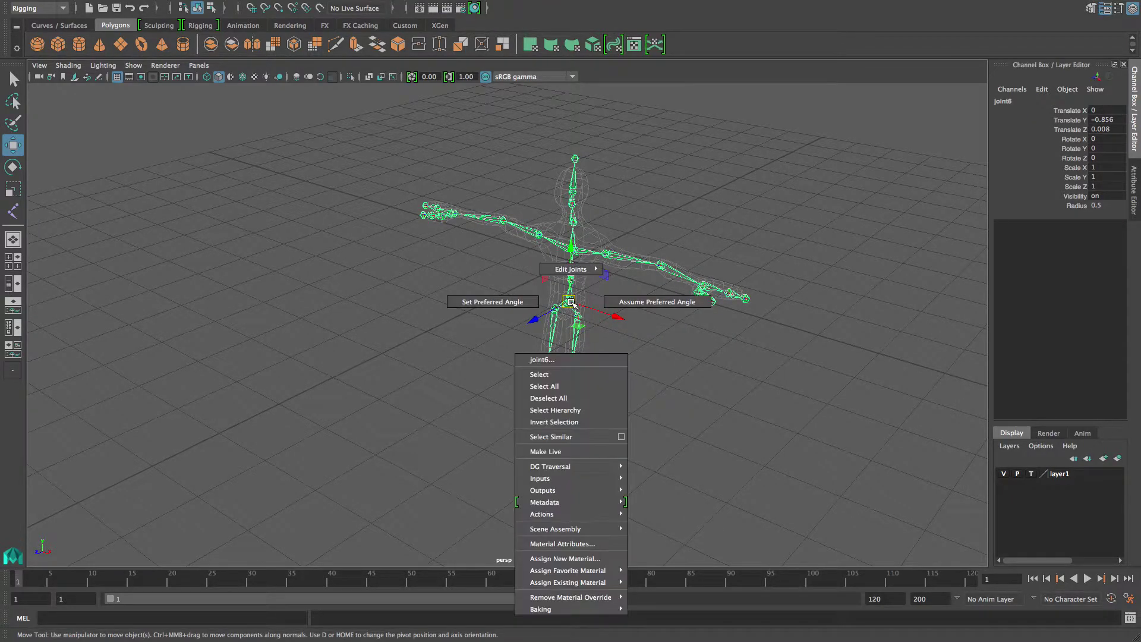
right_drag(570, 302, 571, 407)
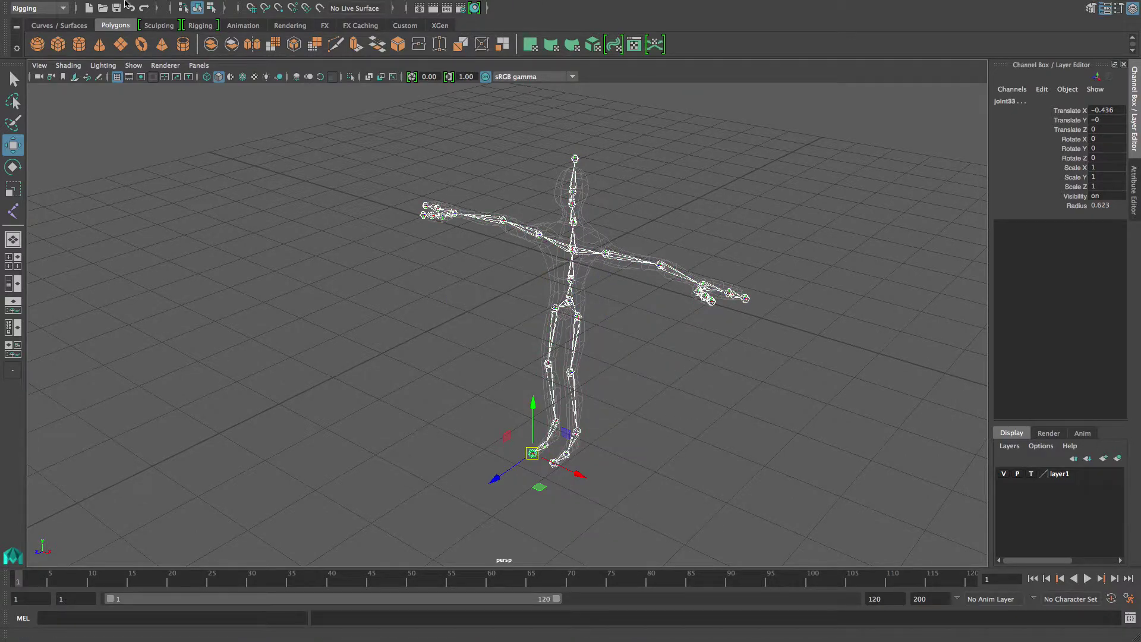
mouse_move(109, 3)
click(199, 6)
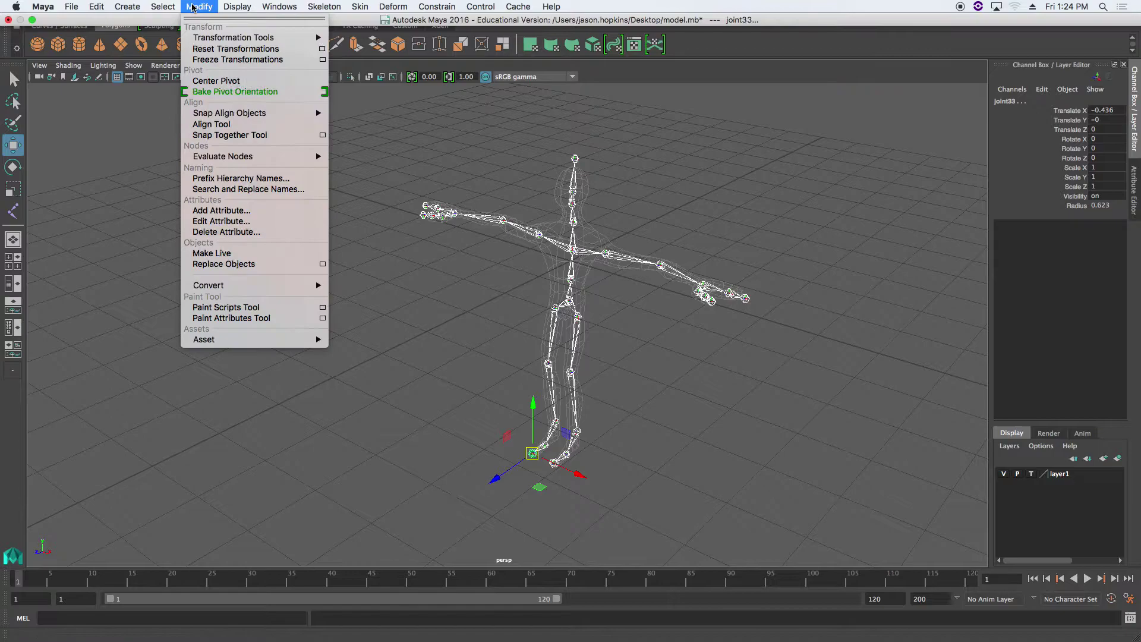
click(227, 60)
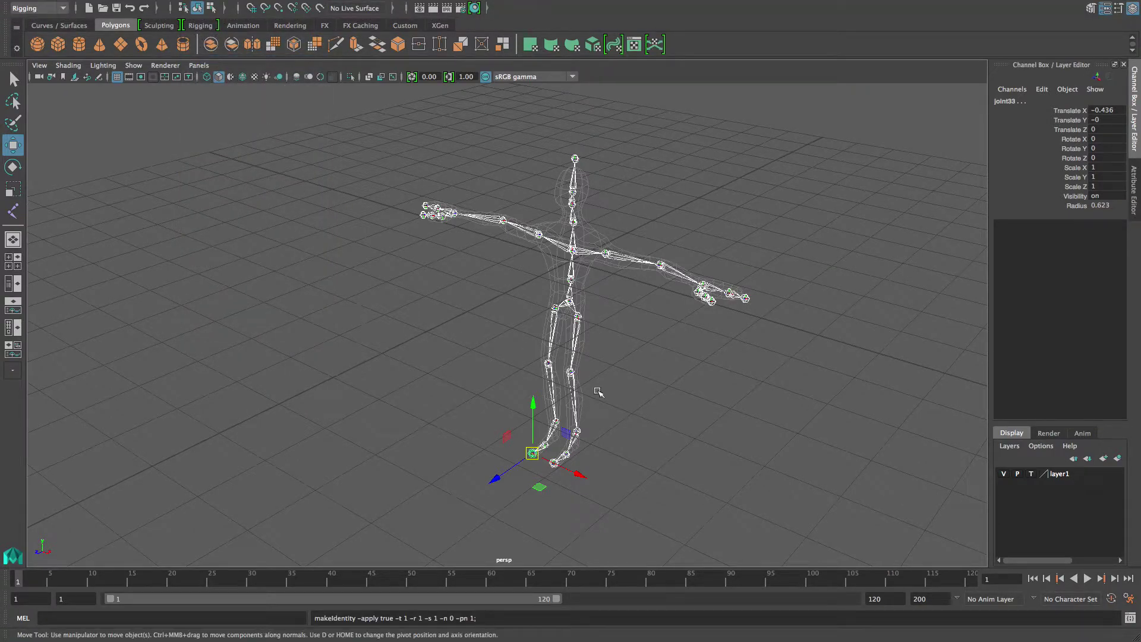
- Select only the root joint at the pelvis and set the preferred angle for the skeleton
click(628, 328)
click(568, 302)
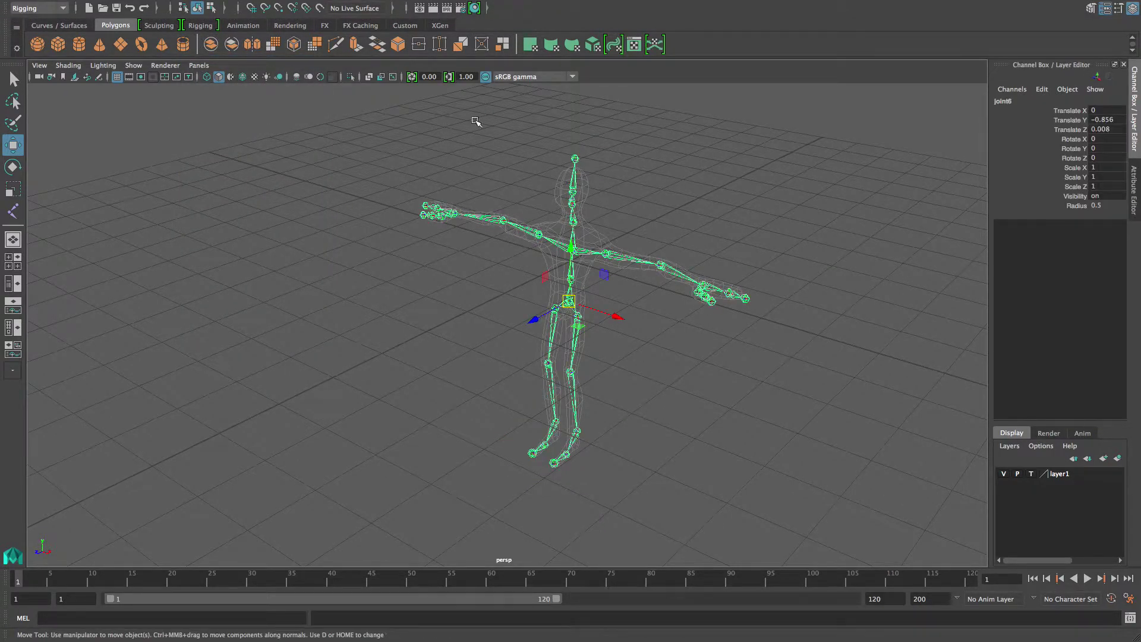
click(330, 6)
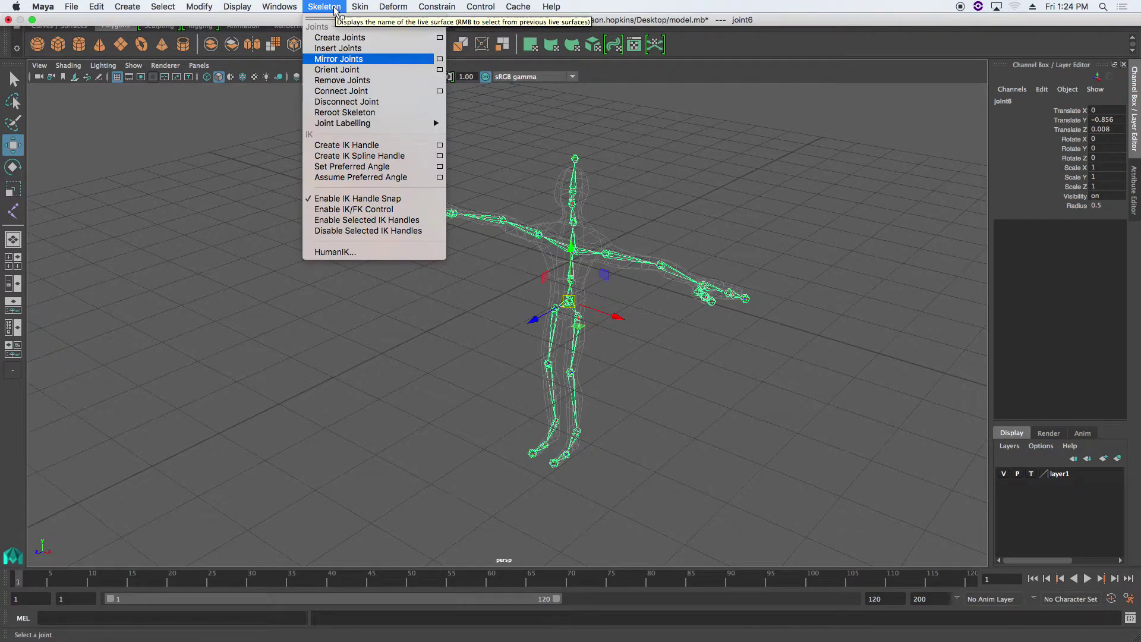
click(341, 168)
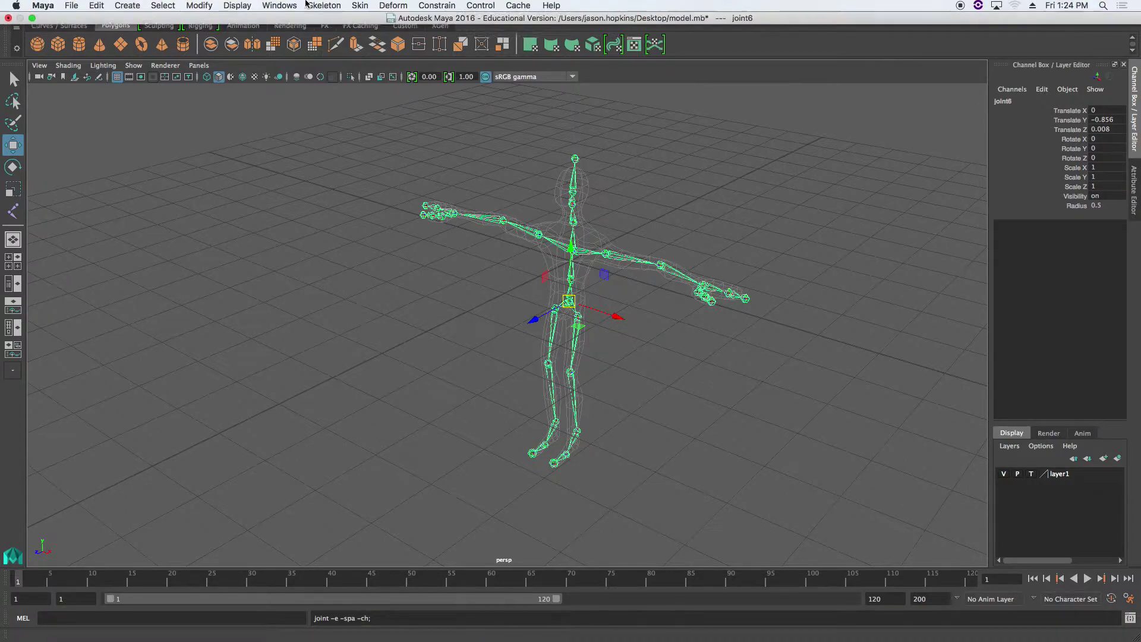
click(324, 6)
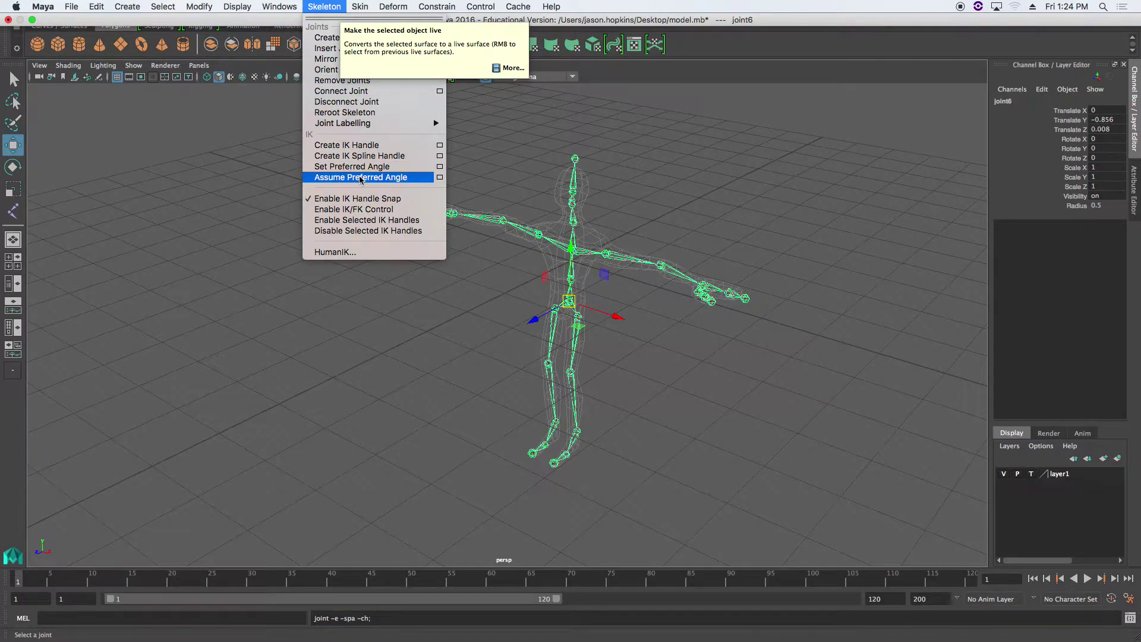
click(315, 6)
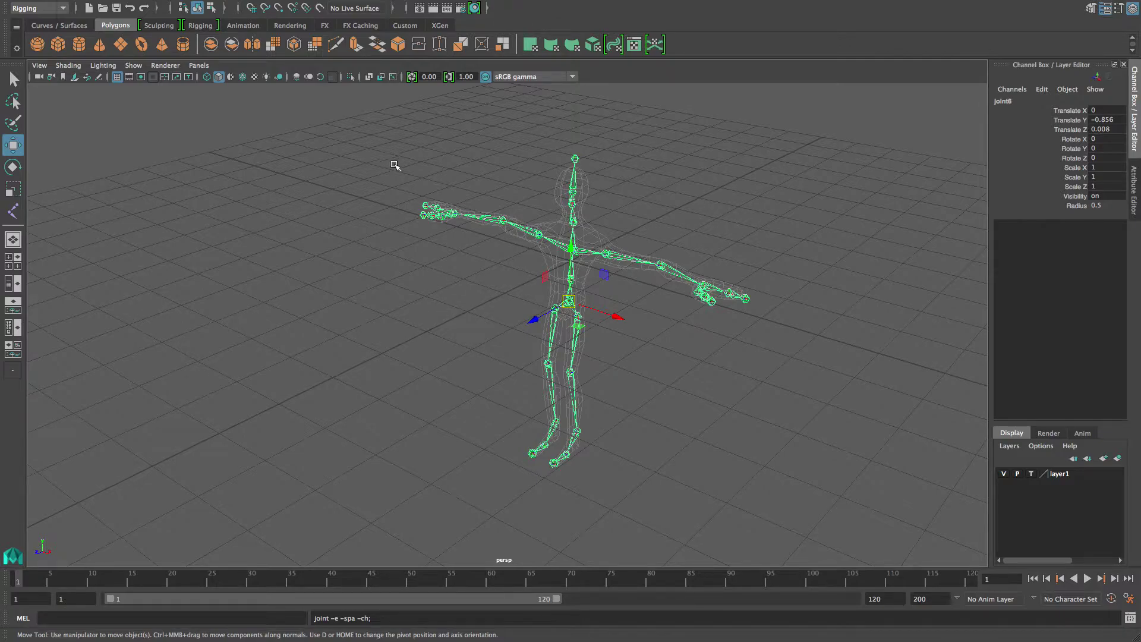
- Create an IK handle with the Rotate-Plane Solver from the hip to the ankle of the original, positive-X leg
mouse_move(230, 1)
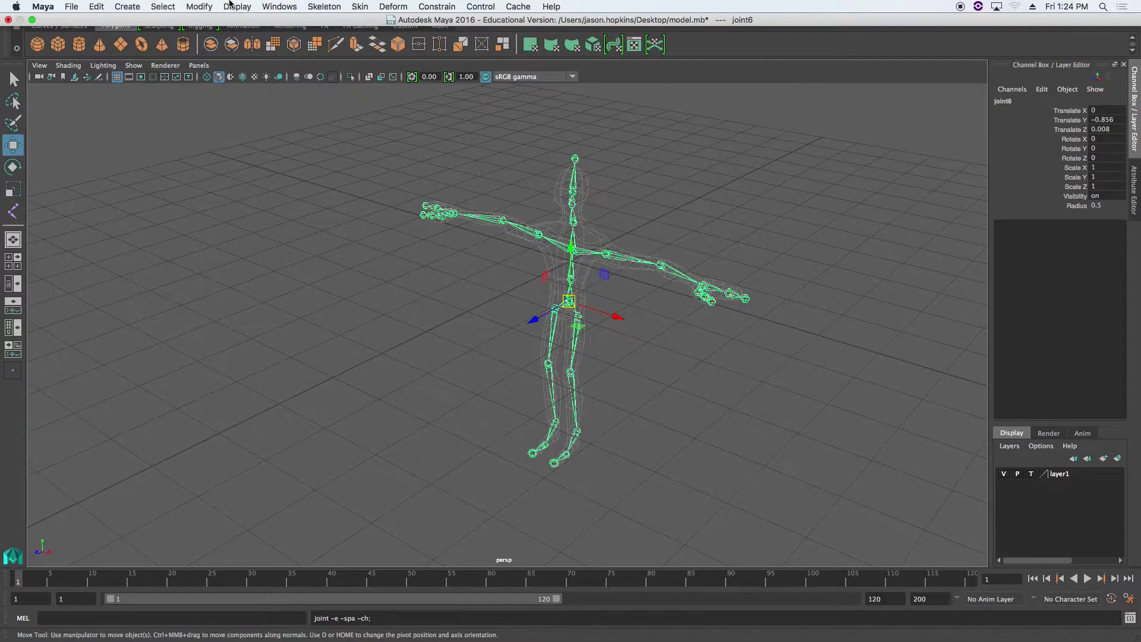
click(324, 7)
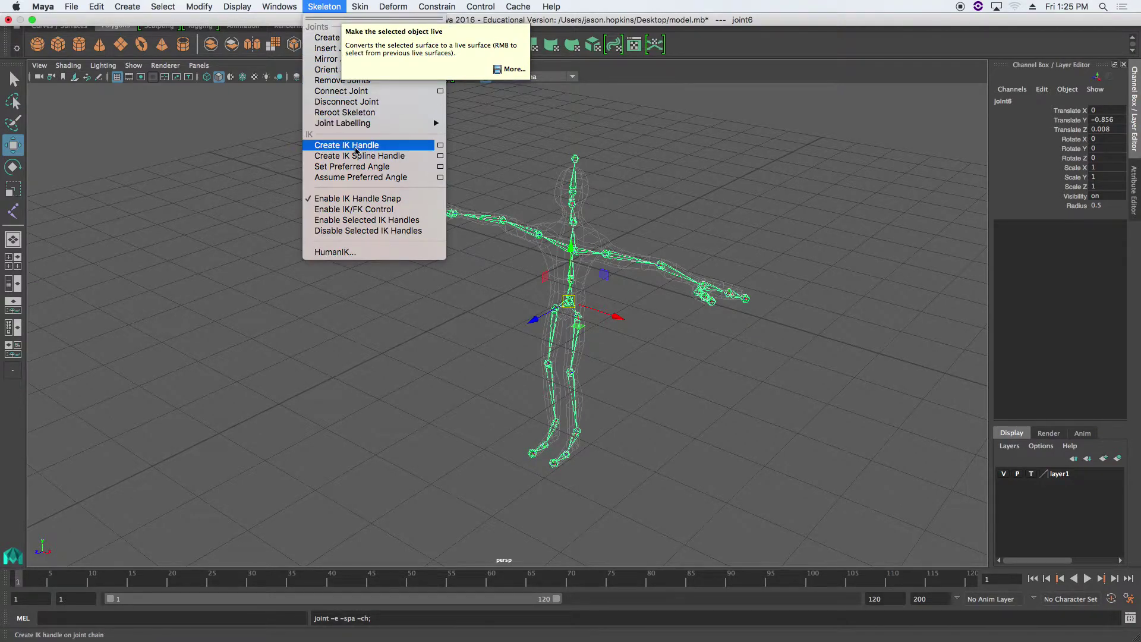
click(440, 146)
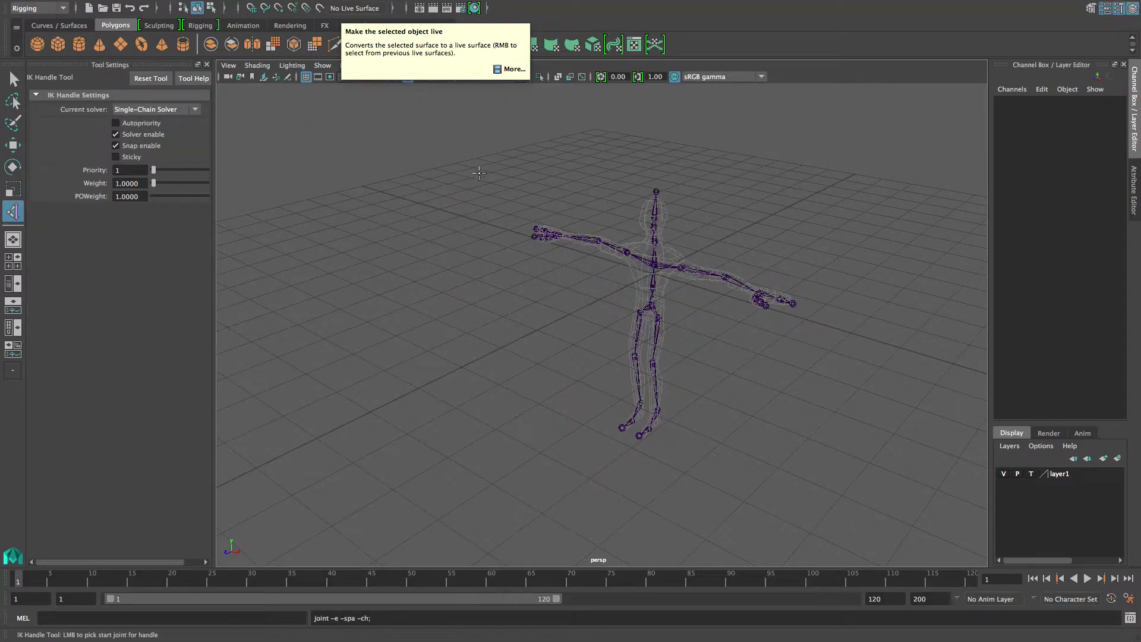
drag(217, 176, 252, 180)
click(195, 109)
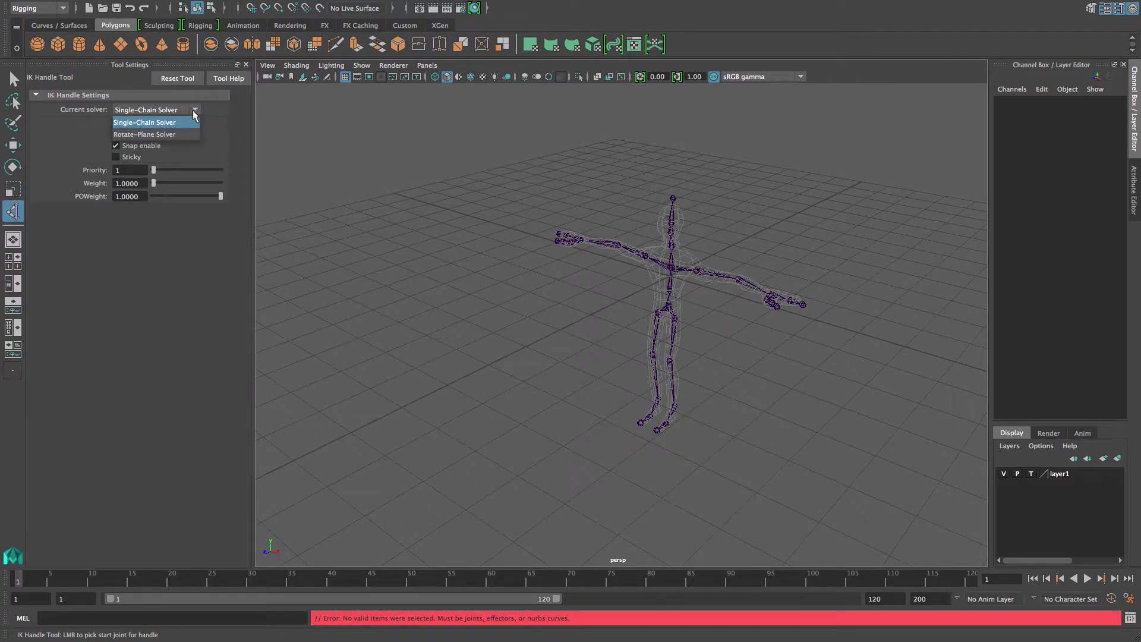
click(167, 134)
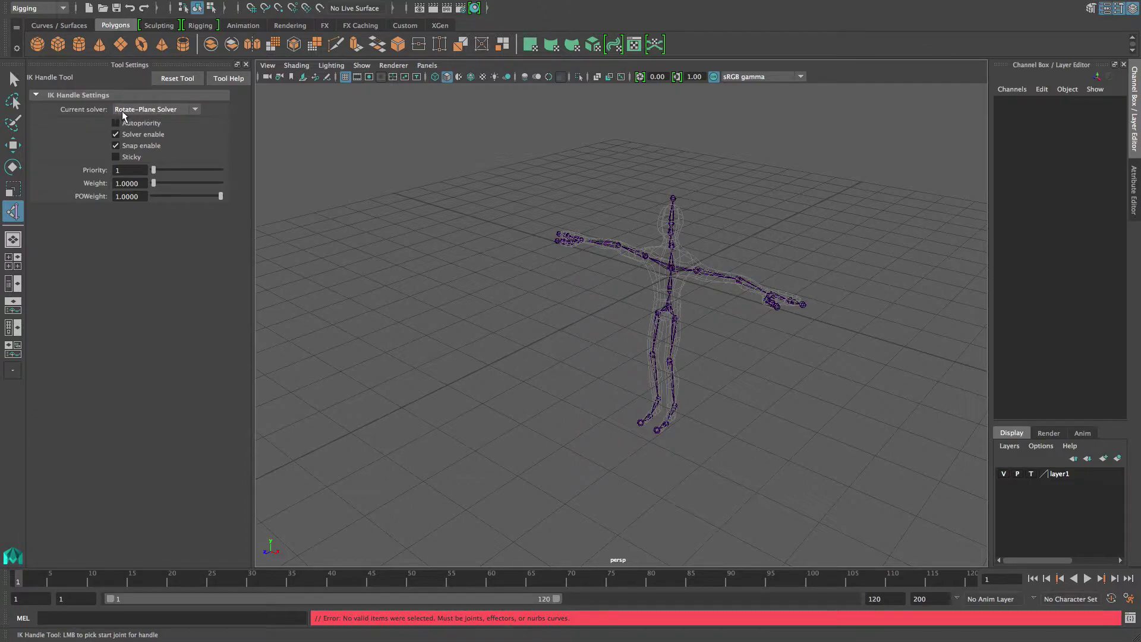
click(676, 319)
click(675, 407)
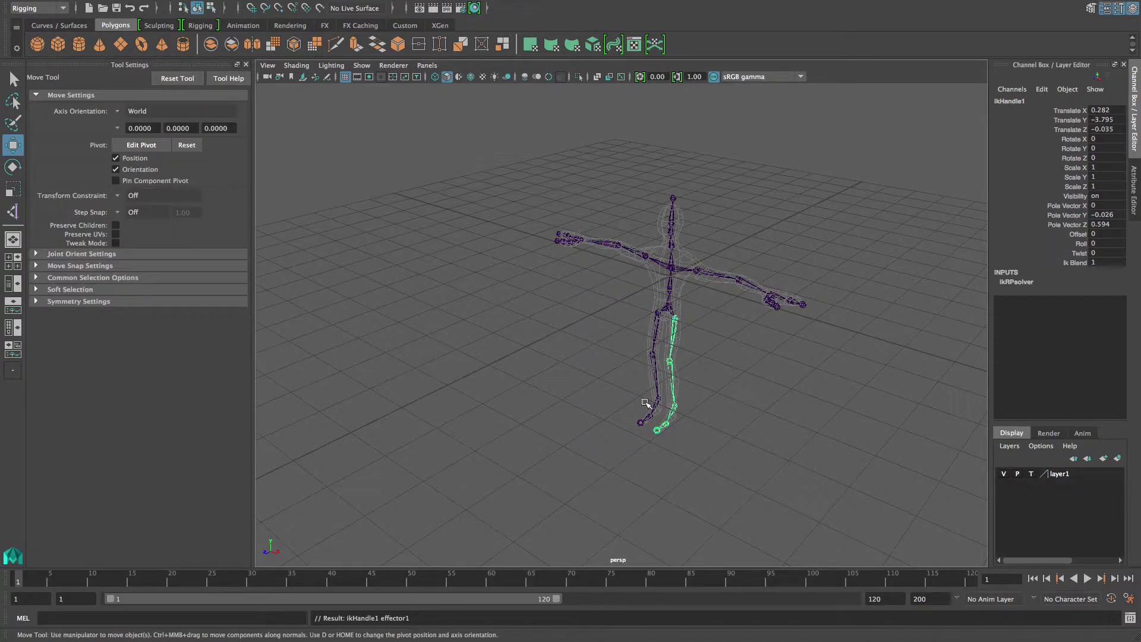
- Create a second Rotate-Plane IK handle from the hip to the ankle of the mirrored leg
alt+right_drag(722, 418, 796, 432)
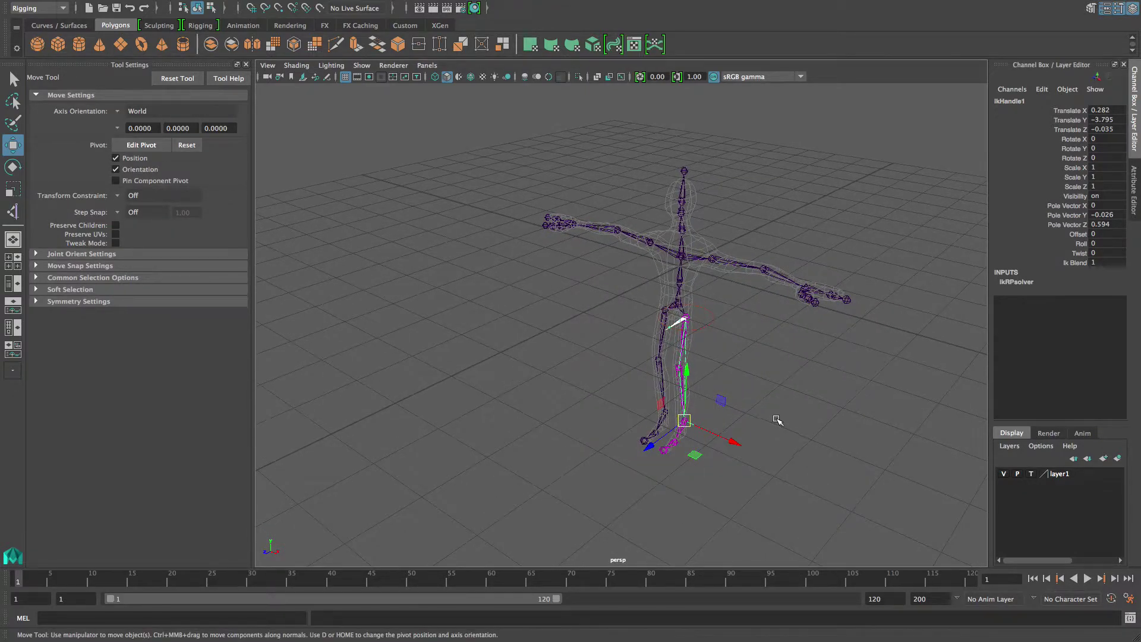
key(y)
click(666, 309)
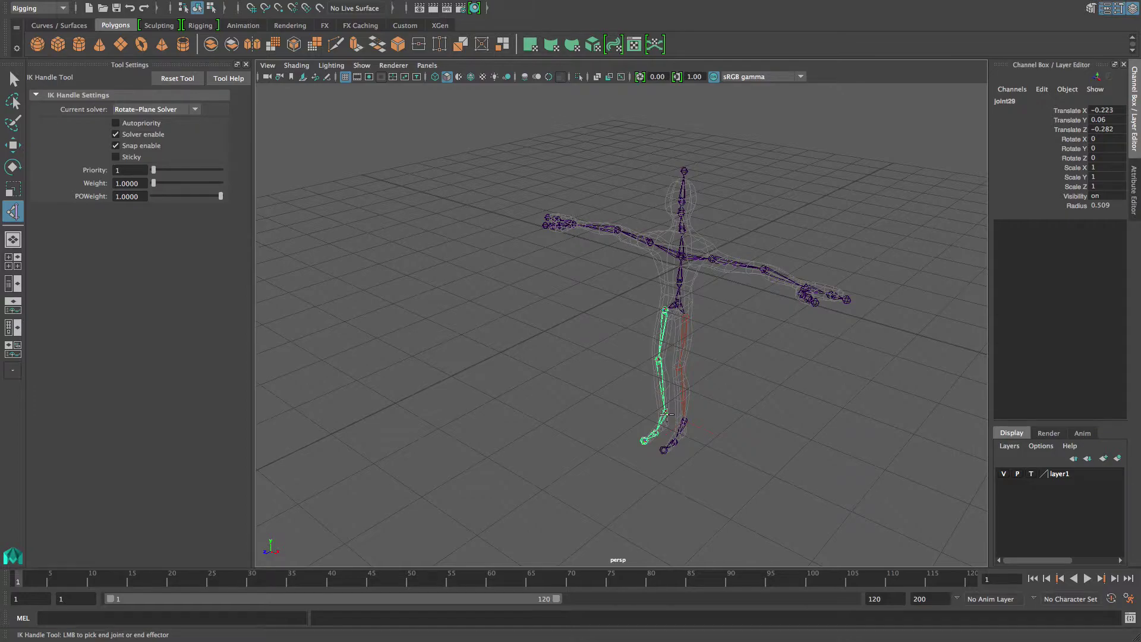
click(666, 415)
- Try moving the mirrored leg's IK handle to test the leg's bend, and undo the move
alt+right_drag(671, 429, 756, 465)
alt+middle_drag(755, 464, 657, 407)
alt+right_drag(657, 406, 737, 432)
alt+drag(674, 438, 552, 302)
key(ctrl+z)
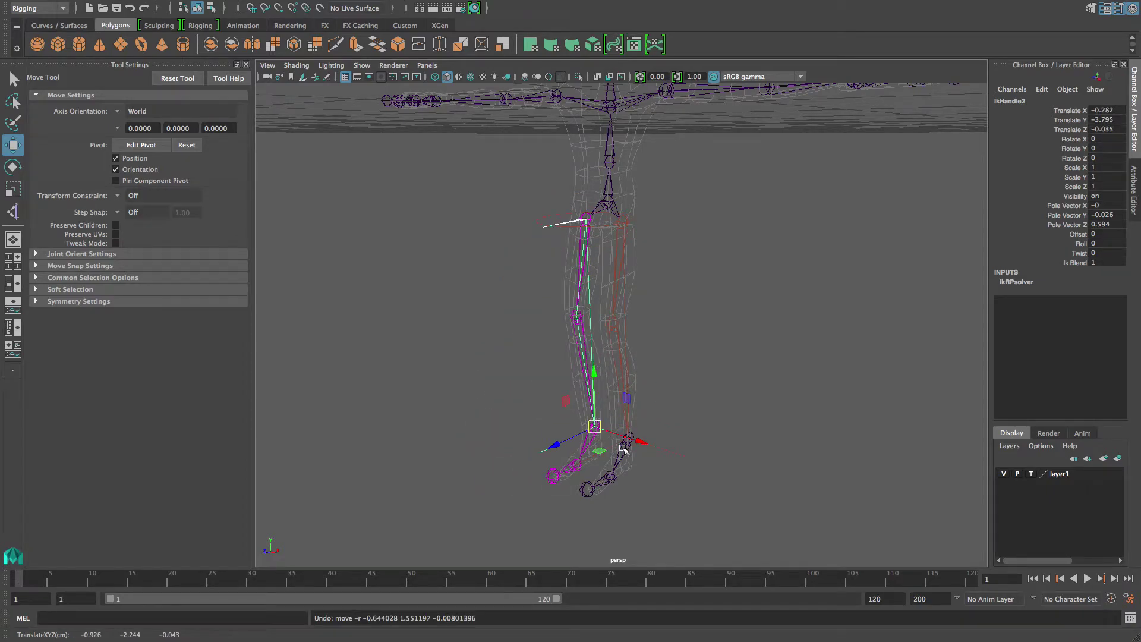
- Create a locator and move it in front of the figure to about 1.94 on Z
alt+right_drag(761, 450, 561, 382)
alt+drag(560, 382, 585, 401)
mouse_move(585, 401)
alt+right_down()
mouse_move(608, 408)
mouse_move(596, 394)
alt+right_up()
alt+drag(596, 395, 581, 380)
alt+drag(654, 404, 626, 390)
alt+middle_drag(626, 390, 647, 410)
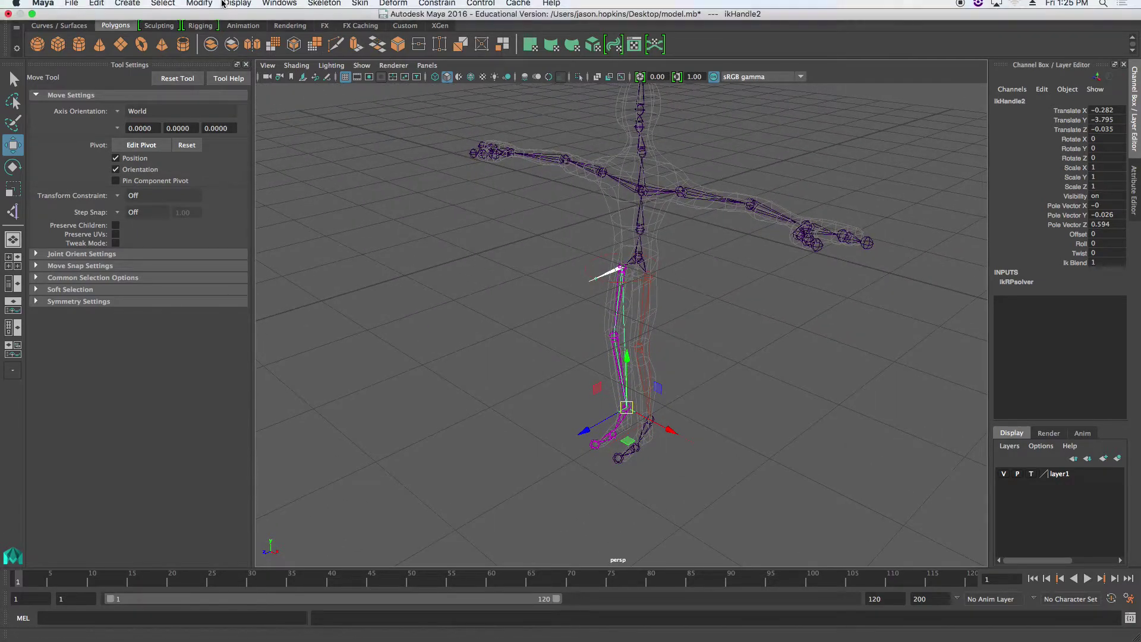
click(127, 7)
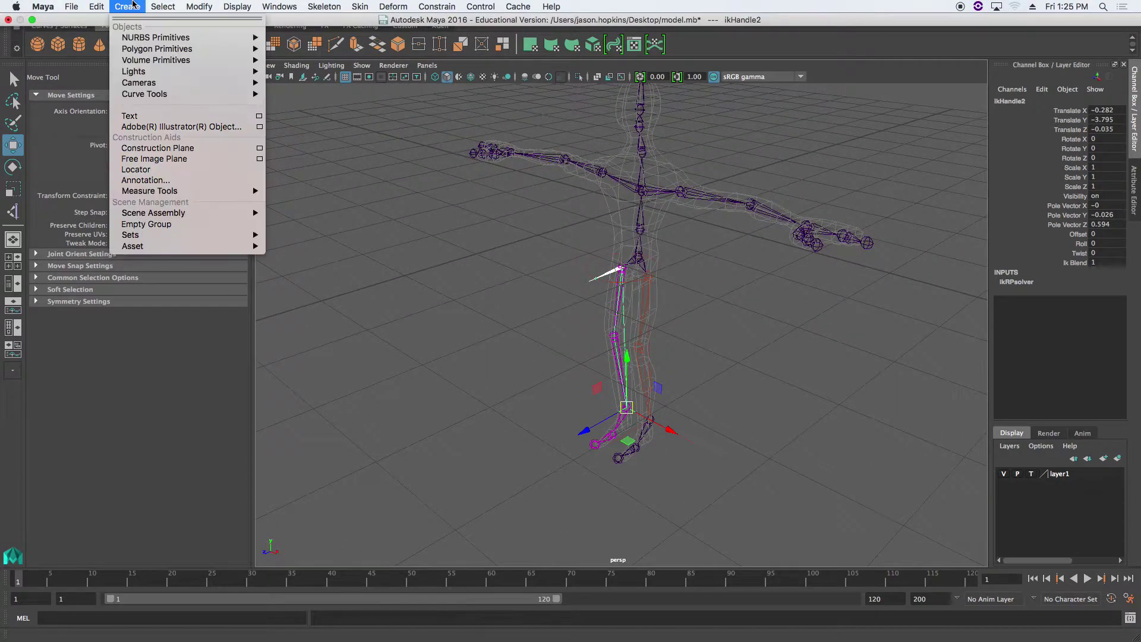
click(176, 171)
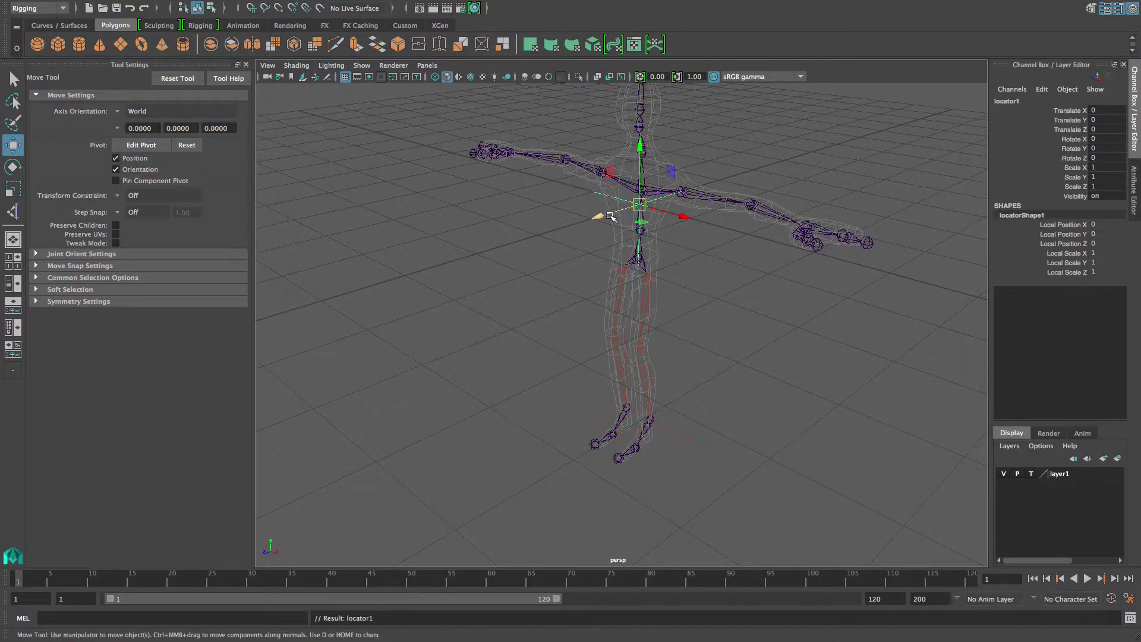
drag(581, 223, 486, 250)
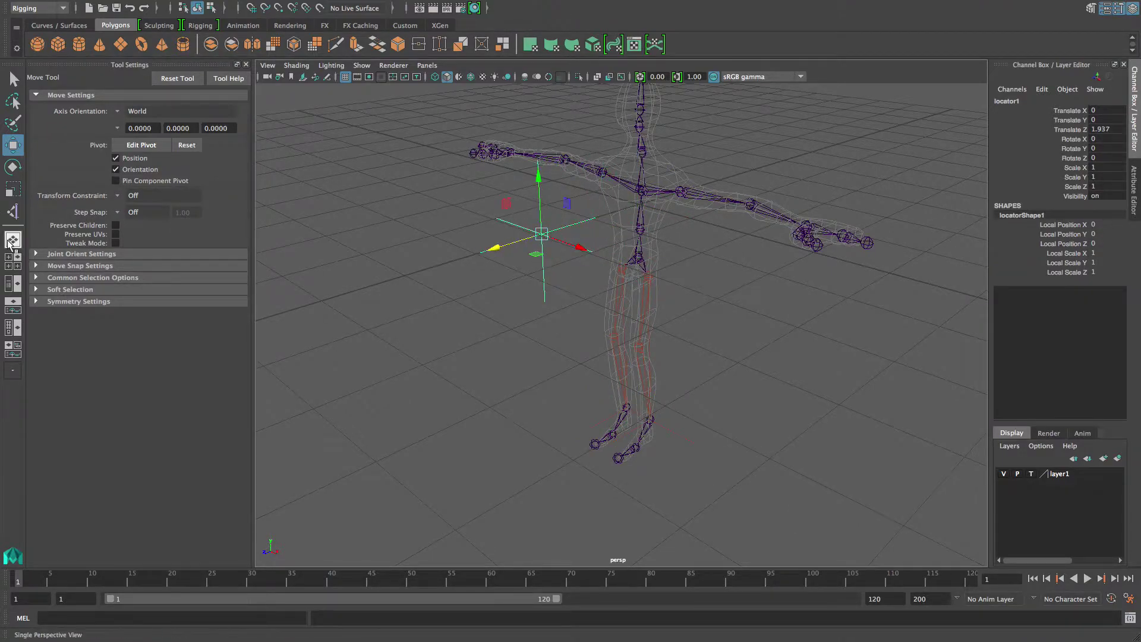
- Position the locator in front of the mirrored leg's knee, at about X -0.28 and Y -2.24
click(14, 266)
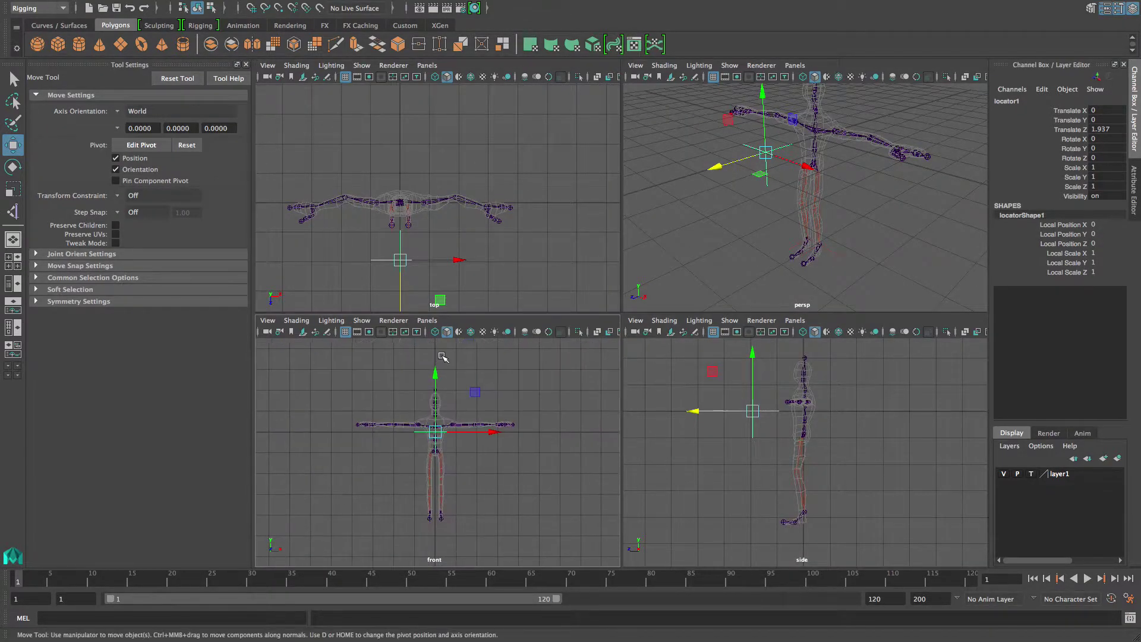
drag(435, 375, 435, 419)
alt+right_drag(439, 423, 632, 468)
alt+middle_drag(485, 526, 457, 396)
drag(456, 437, 426, 436)
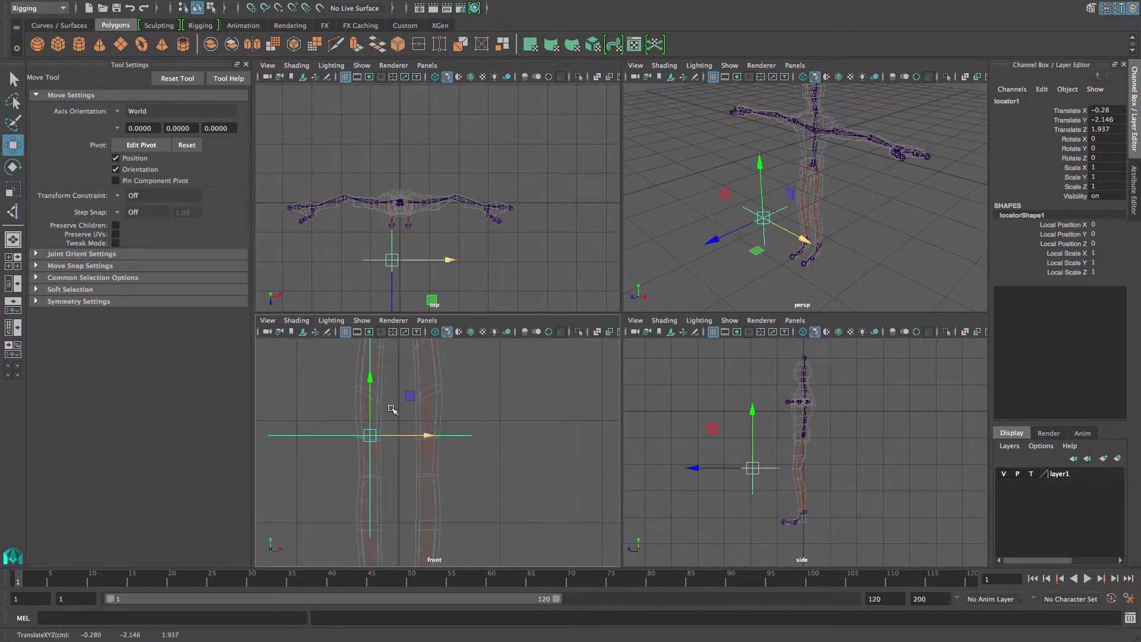
drag(368, 378, 369, 387)
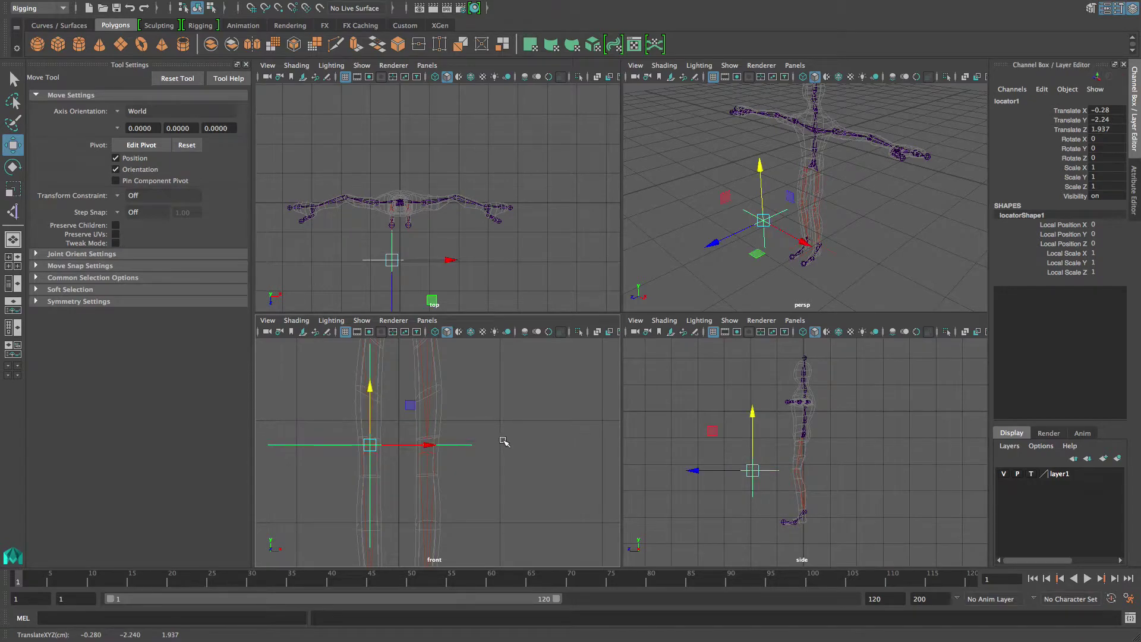
- Duplicate the locator to about X 0.286 in front of the other knee, and scale both locators uniformly to about 0.418
key(ctrl+d)
drag(432, 444, 487, 447)
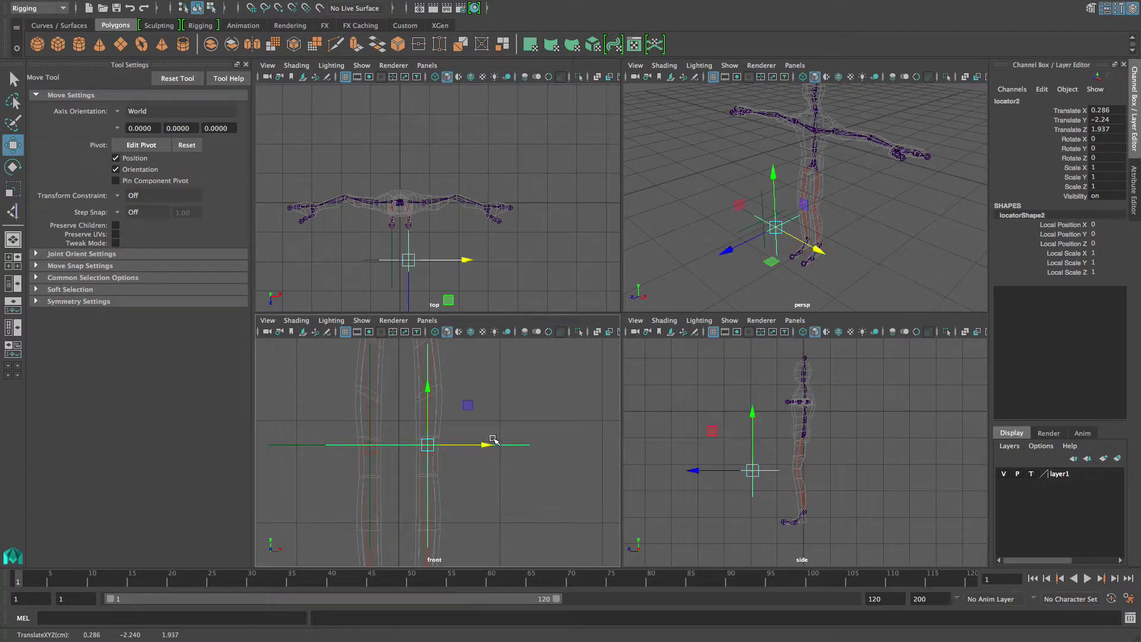
key(space)
scroll(723, 313, up, 5)
scroll(840, 392, down, 5)
alt+drag(680, 349, 733, 333)
shift+click(552, 380)
key(e)
key(r)
drag(598, 380, 531, 365)
alt+drag(583, 398, 489, 373)
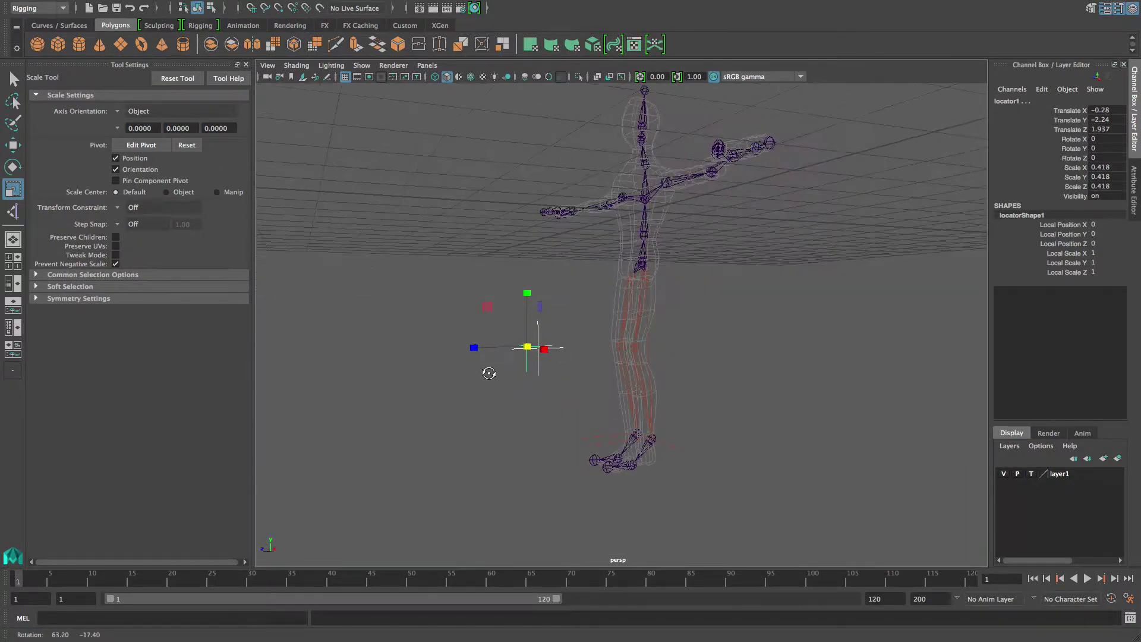
- Add both leg IK handles to the selected locators and freeze the transformations of all four objects
alt+drag(583, 413, 682, 454)
shift+click(673, 434)
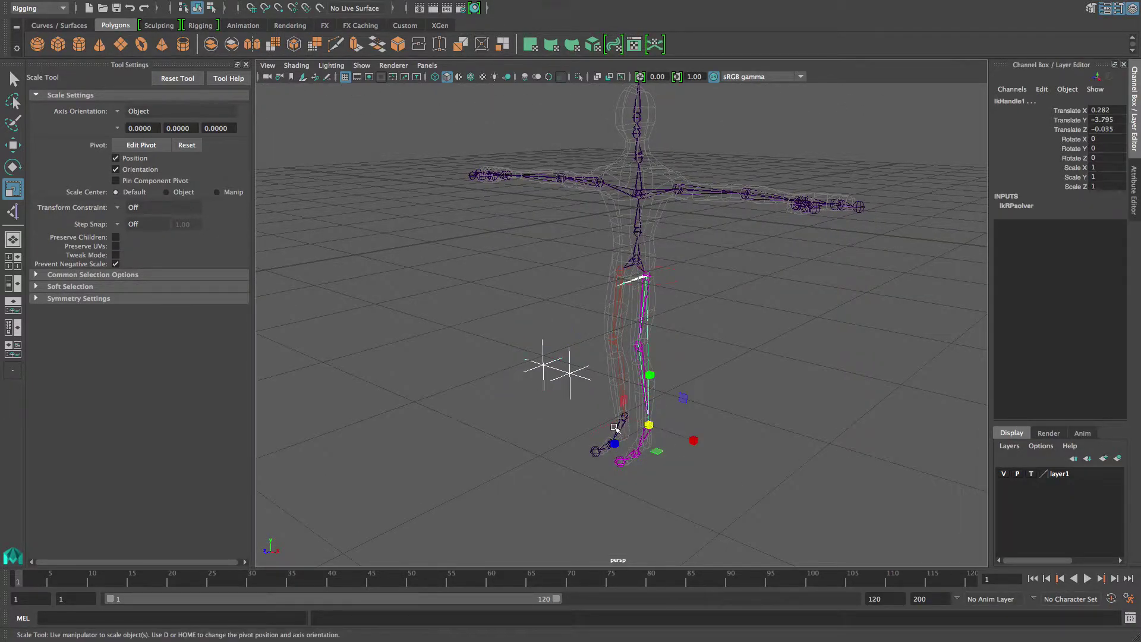
shift+click(607, 423)
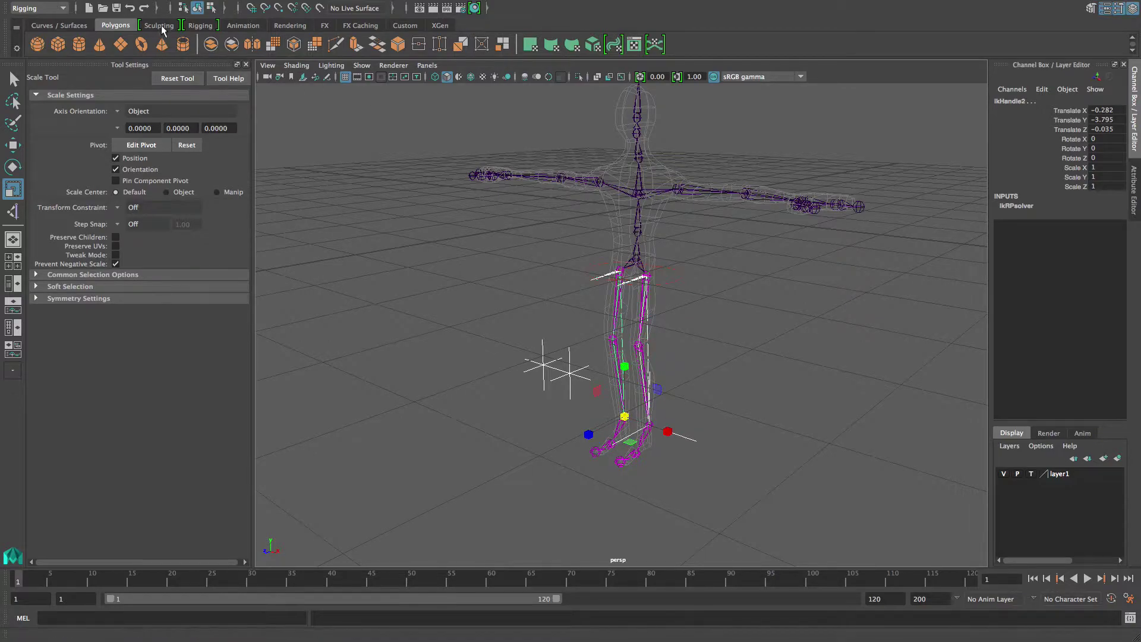
click(132, 4)
mouse_move(201, 8)
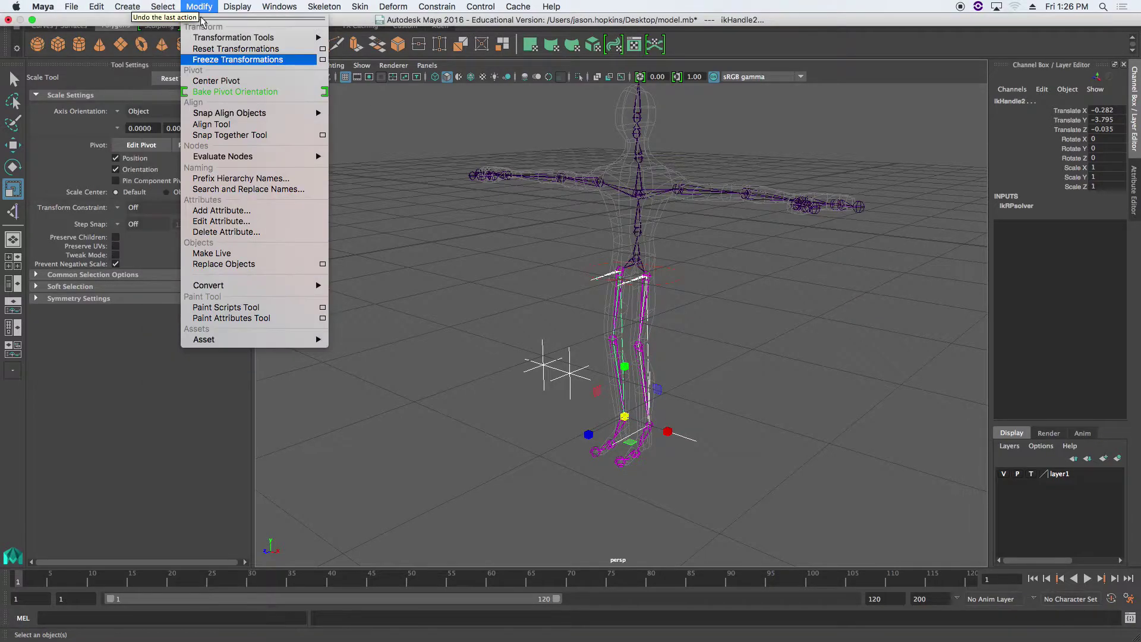
click(214, 60)
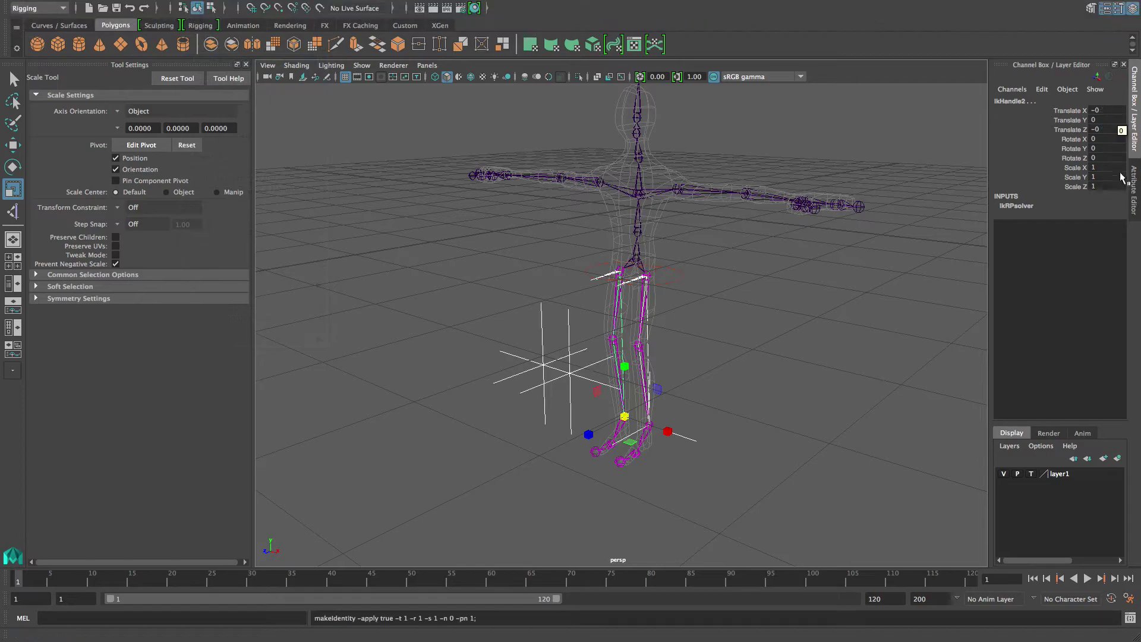
- Constrain the positive-X leg's IK handle to the locator in front of its knee with a Pole Vector constraint
scroll(722, 399, down, 3)
alt+drag(723, 399, 678, 388)
alt+middle_drag(676, 387, 644, 341)
alt+drag(644, 341, 671, 380)
click(679, 401)
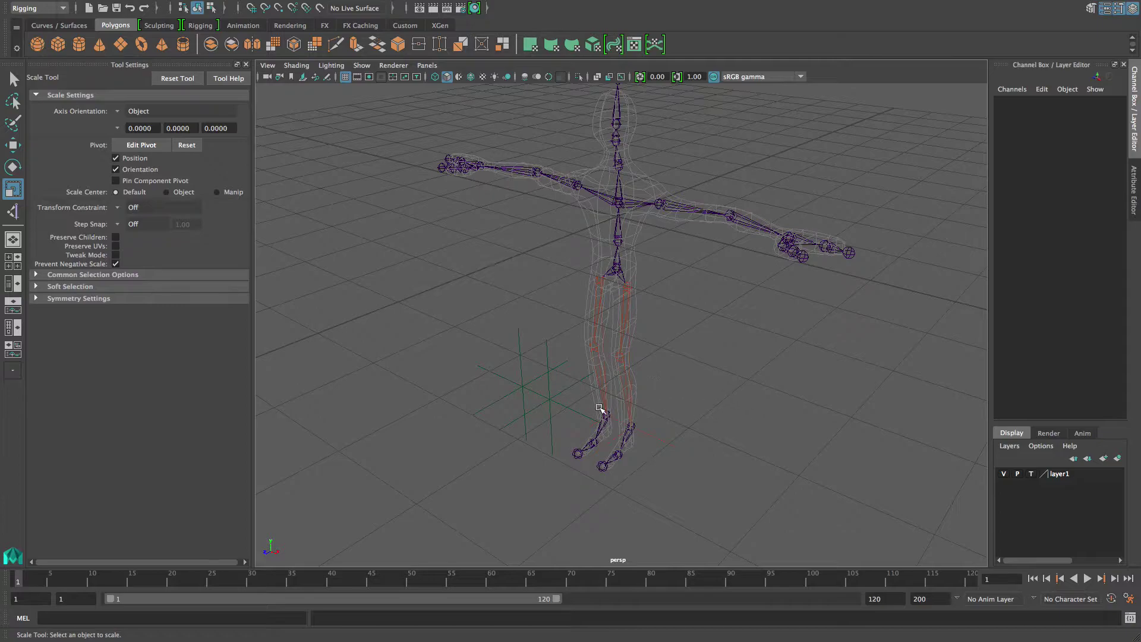
click(567, 408)
alt+drag(593, 422, 670, 478)
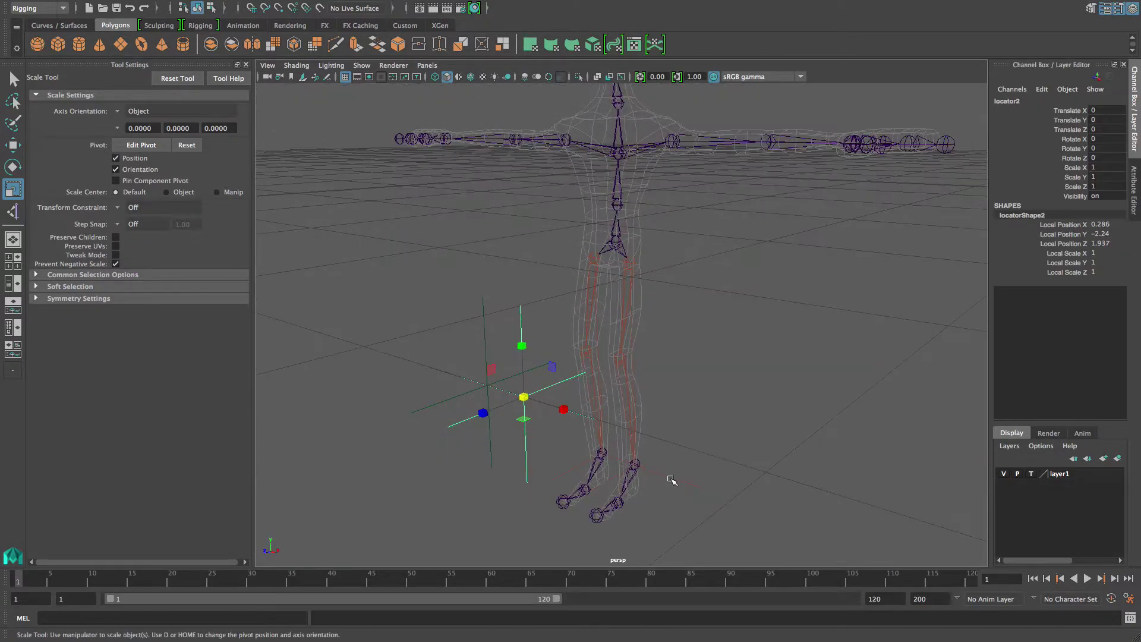
click(667, 476)
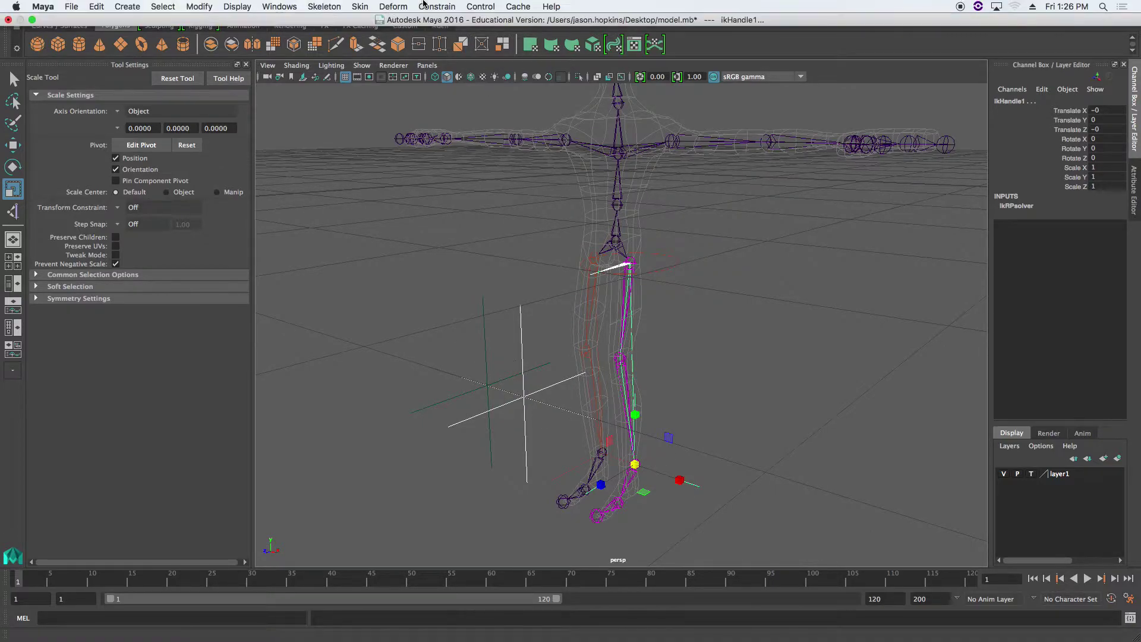
click(437, 7)
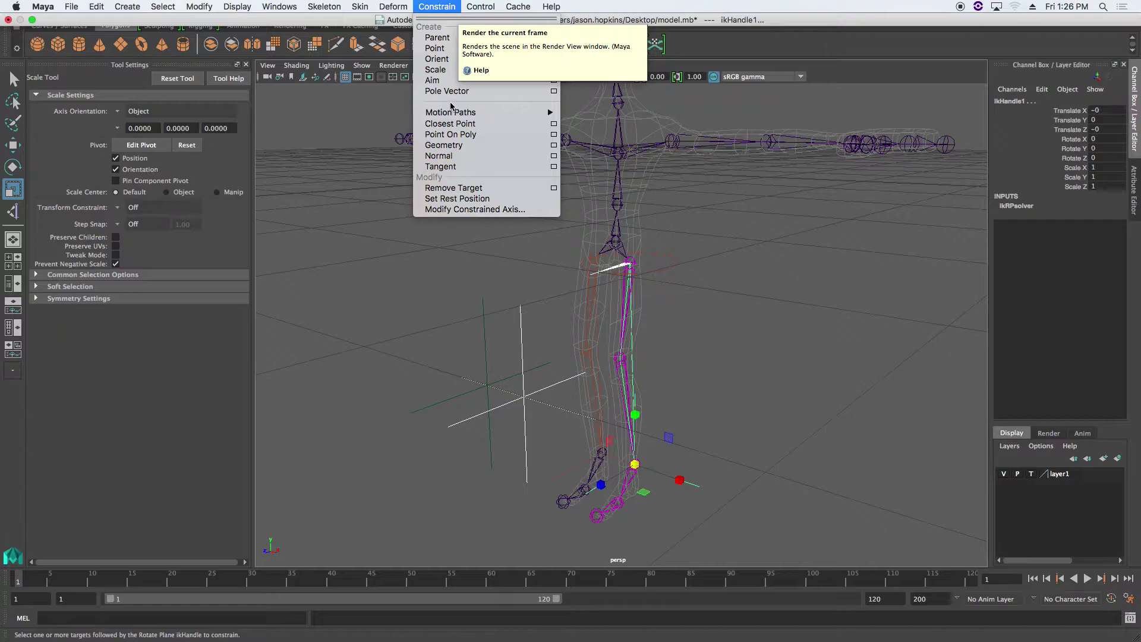
mouse_move(447, 117)
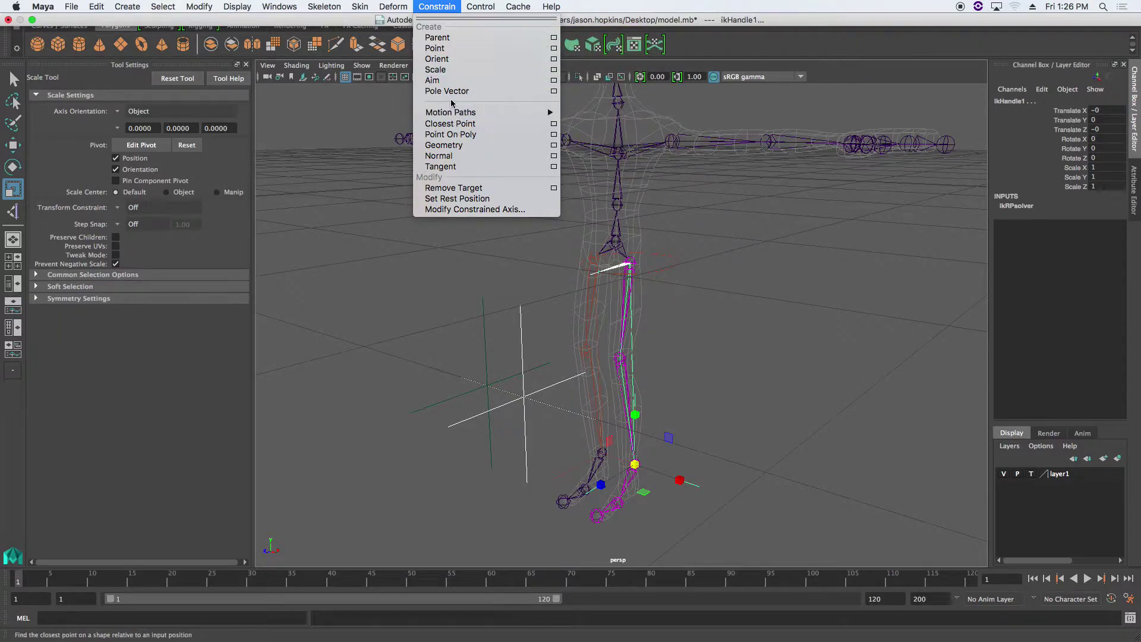
click(450, 91)
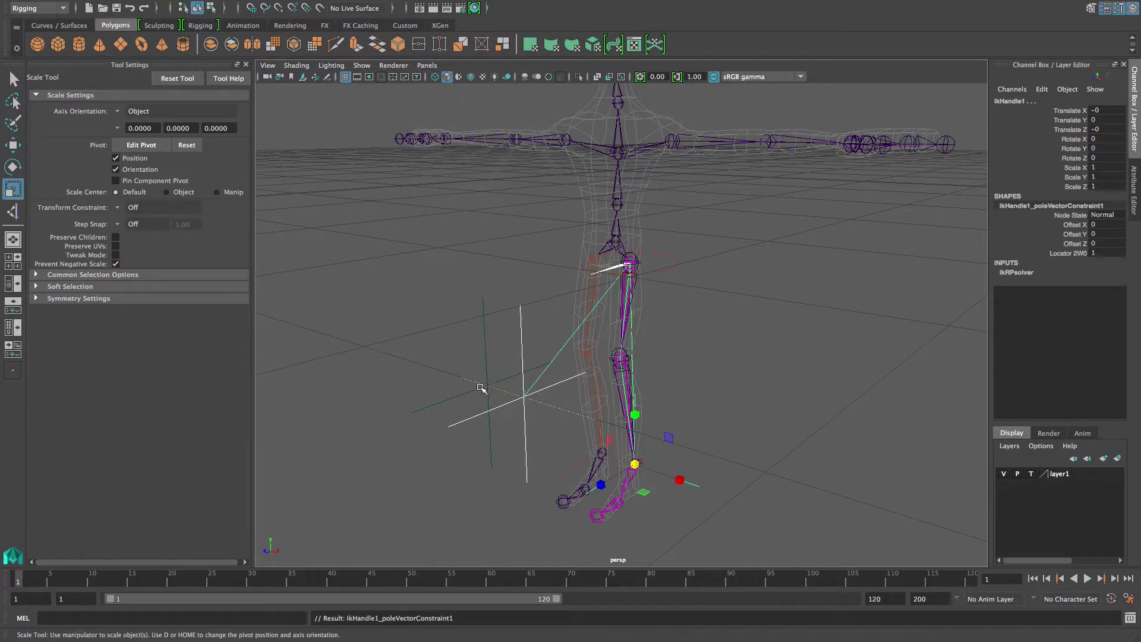
- Constrain the mirrored leg's IK handle to its own knee locator with a Pole Vector constraint
click(483, 334)
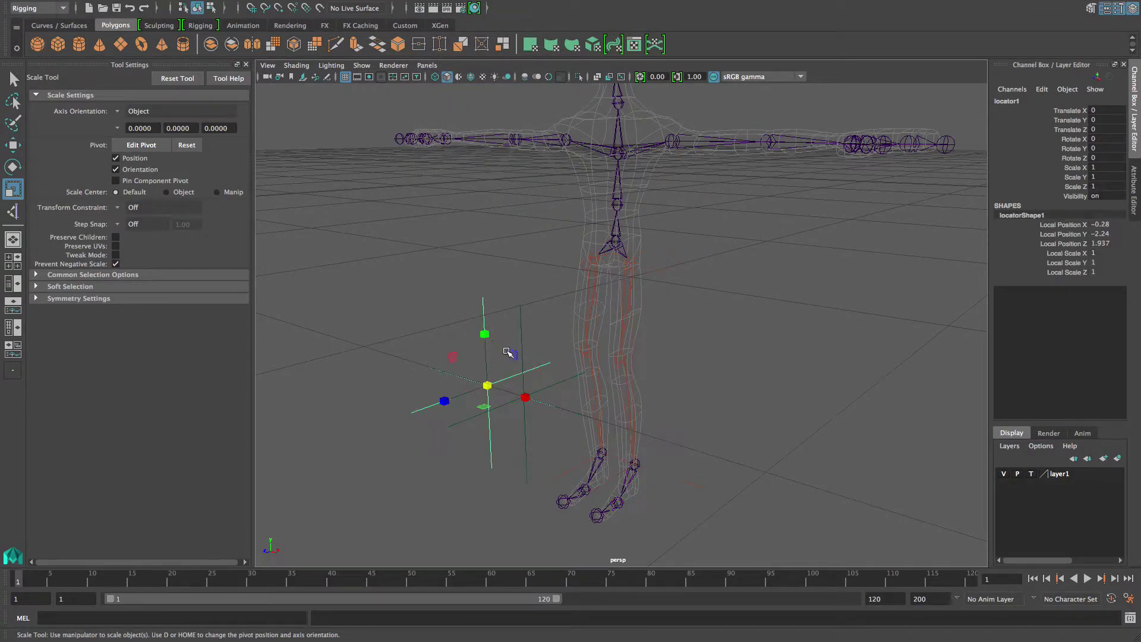
shift+click(580, 467)
click(439, 7)
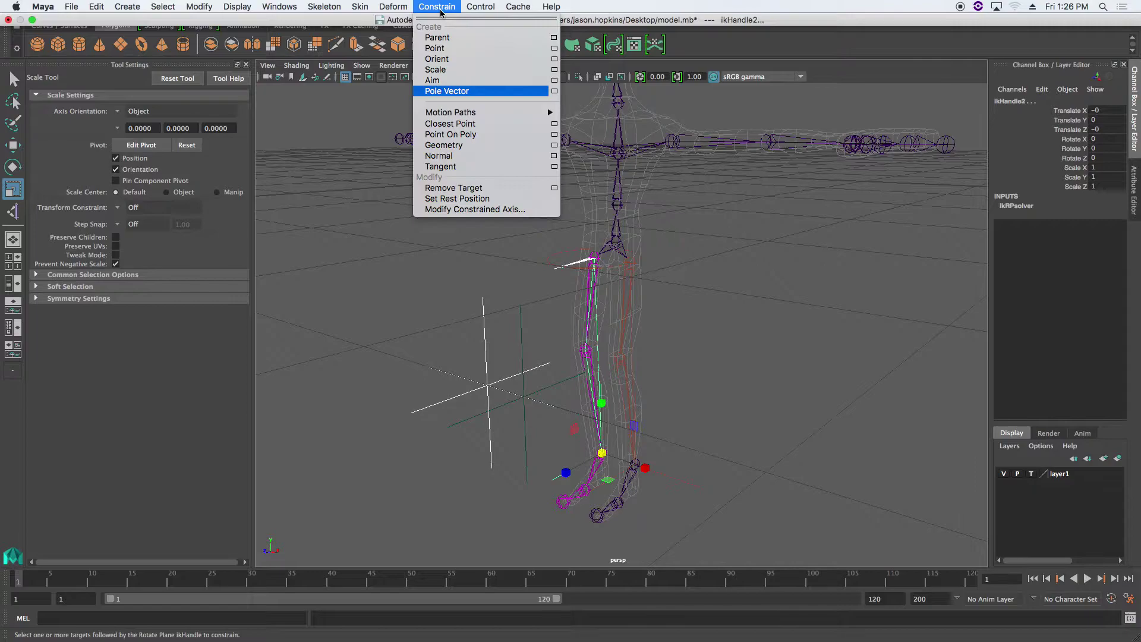
click(448, 91)
- Try moving a knee locator and the pelvis root joint to test the leg rig, and undo the moves
scroll(548, 412, down, 5)
mouse_move(543, 380)
alt+mouse_down()
mouse_move(497, 374)
mouse_move(648, 390)
mouse_move(586, 390)
mouse_move(660, 386)
mouse_move(556, 388)
mouse_move(680, 379)
mouse_move(529, 390)
alt+mouse_up()
click(482, 364)
click(533, 373)
key(w)
key(ctrl+z)
alt+drag(598, 403, 500, 385)
click(621, 294)
alt+drag(635, 324, 615, 198)
key(ctrl+z)
- Switch layer1 from template to reference display so the body is shaded, and turn on X-Ray Joints
alt+right_drag(641, 371, 736, 404)
alt+drag(673, 372, 657, 367)
mouse_move(657, 367)
alt+right_down()
mouse_move(725, 399)
mouse_move(659, 344)
alt+right_up()
mouse_move(660, 345)
alt+mouse_down()
mouse_move(654, 361)
mouse_move(648, 347)
mouse_move(661, 355)
alt+mouse_up()
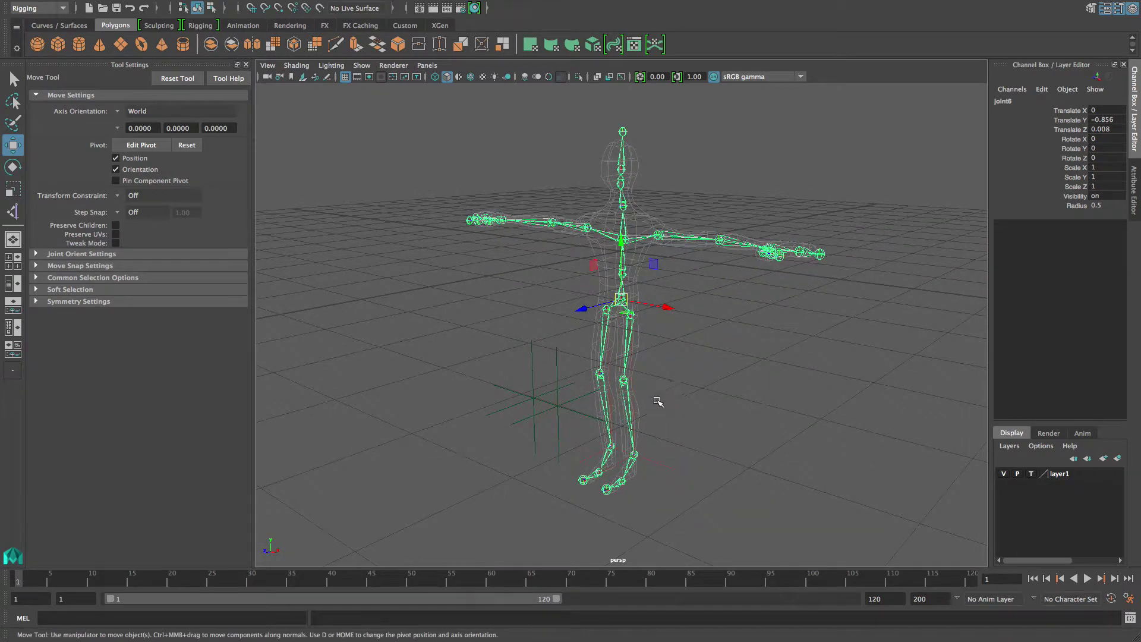
click(1031, 474)
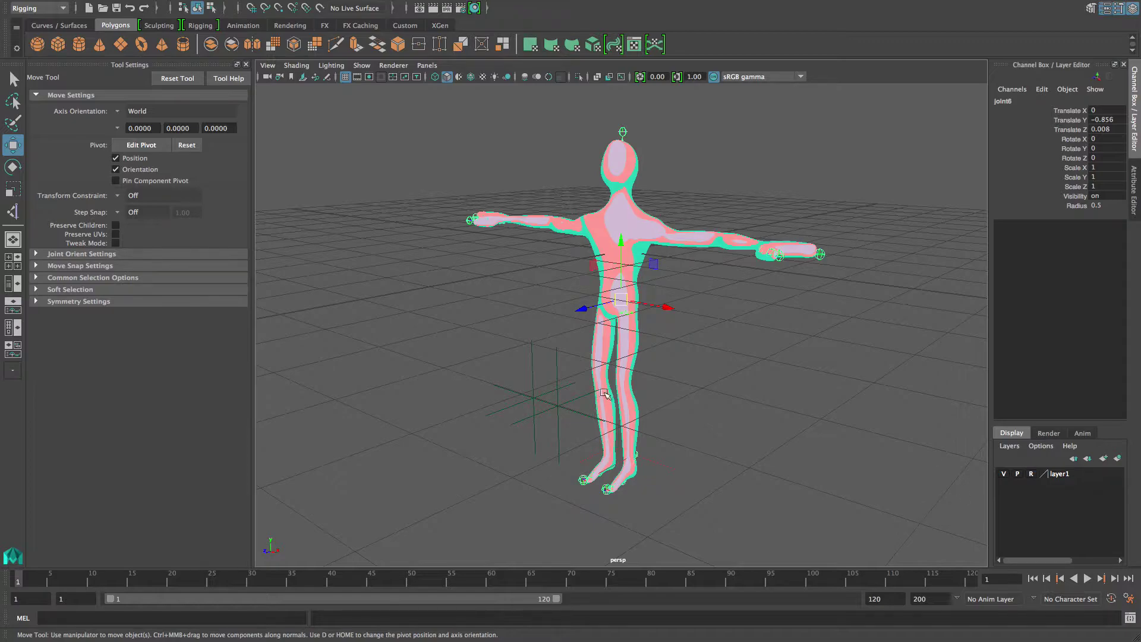
click(268, 66)
mouse_move(296, 66)
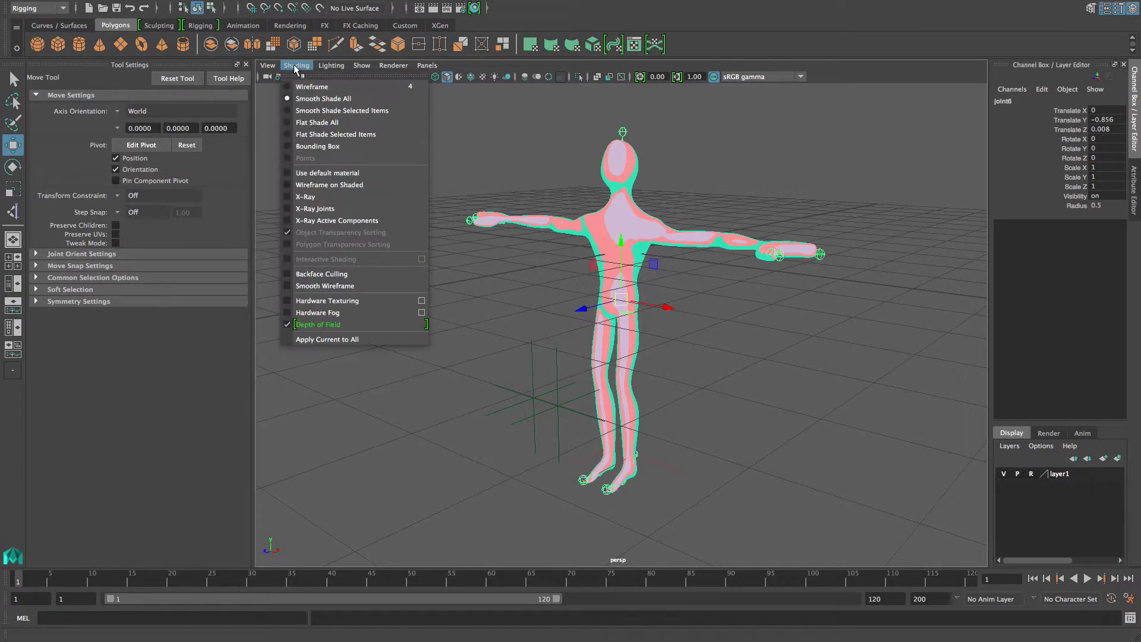
click(306, 211)
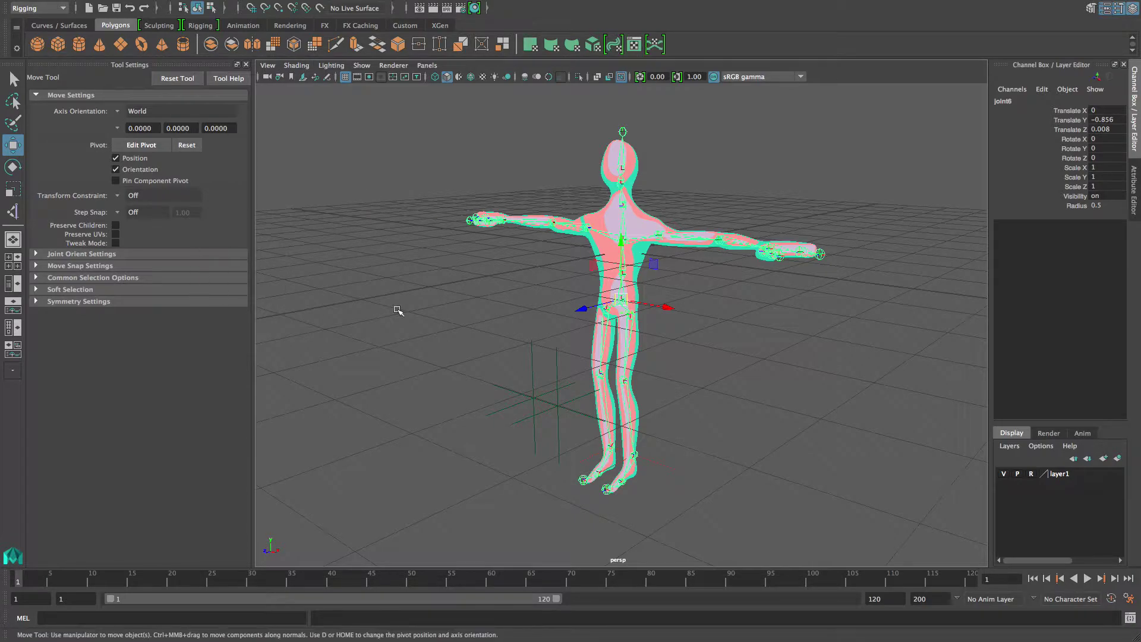
- Return layer1 to normal display and bind the body mesh to the skeleton's root joint using Bind Skin with reset options
click(769, 396)
click(620, 302)
alt+right_drag(508, 312, 529, 295)
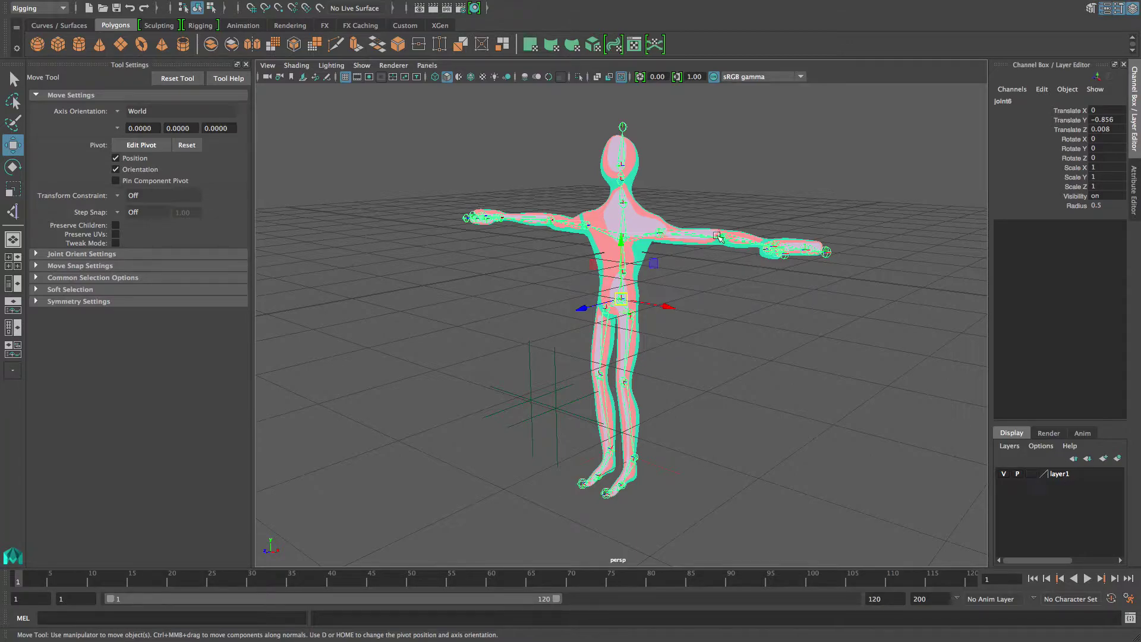
click(664, 236)
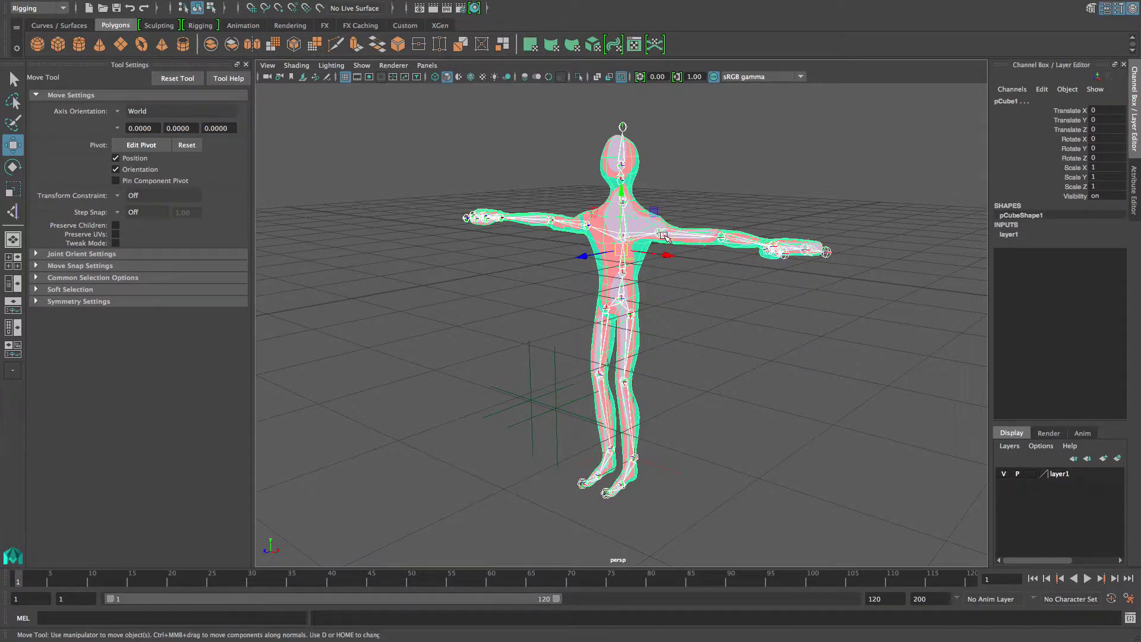
click(360, 7)
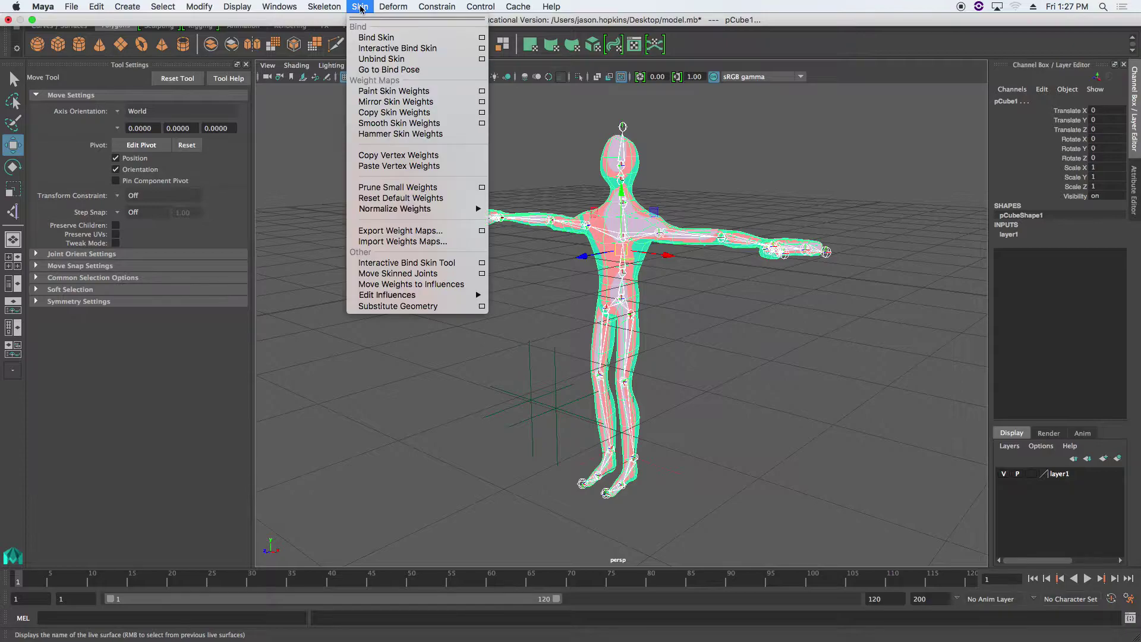
click(481, 37)
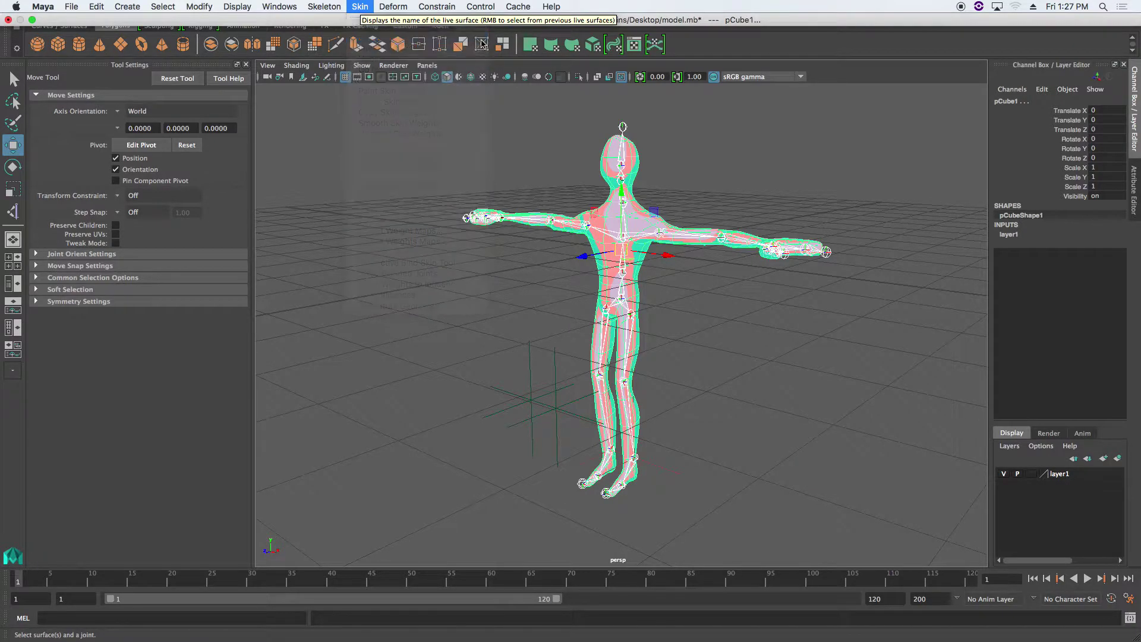
drag(276, 138, 278, 100)
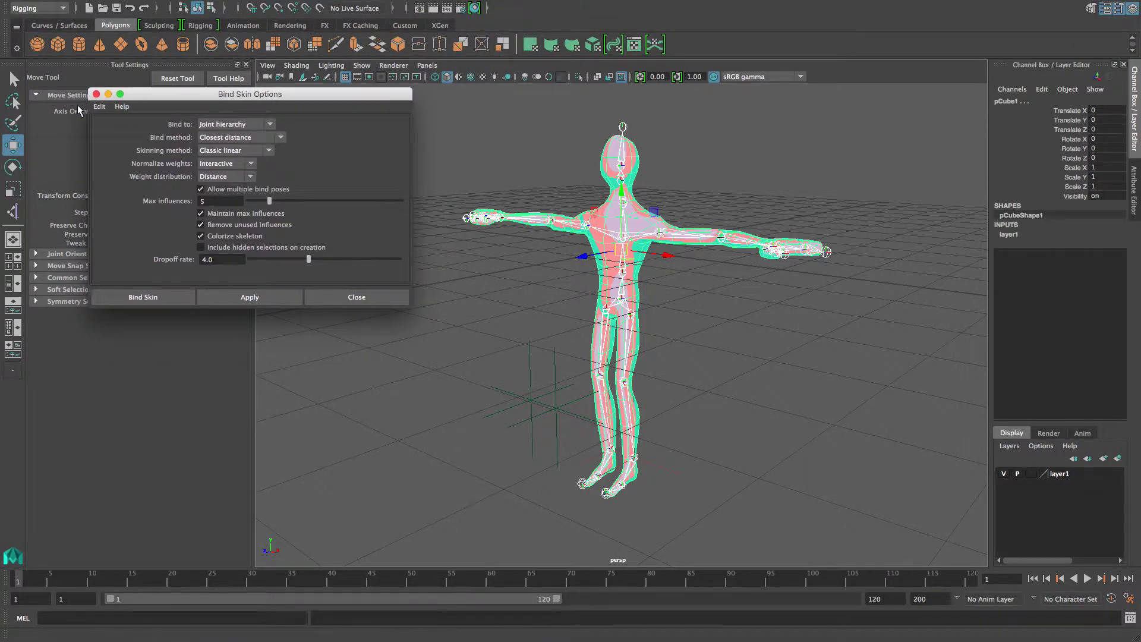
click(99, 106)
click(118, 130)
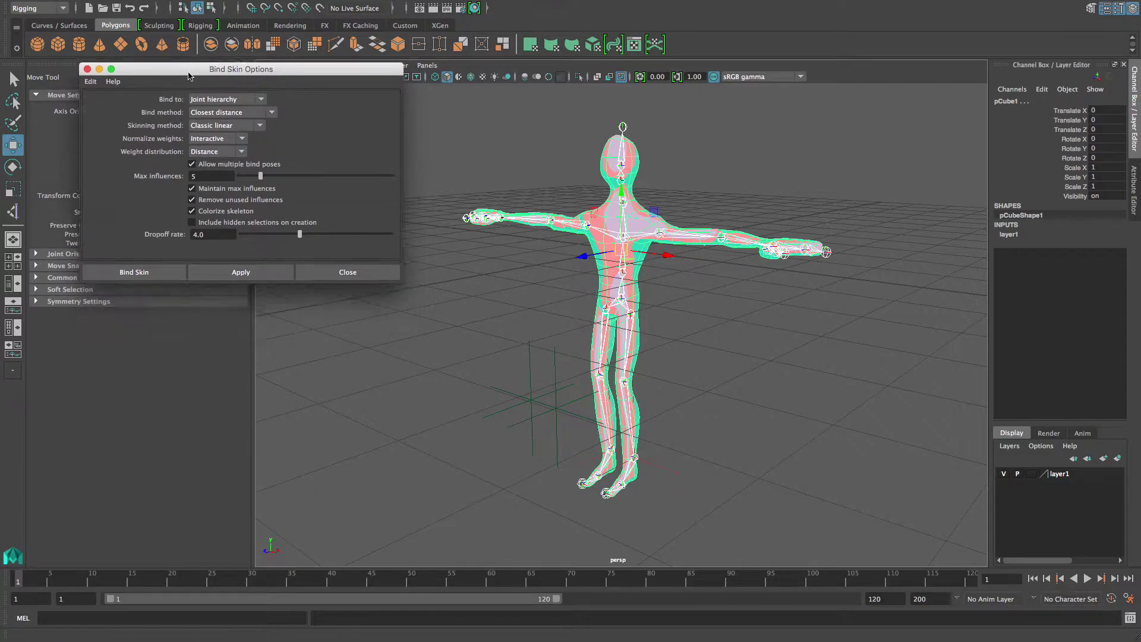
click(147, 276)
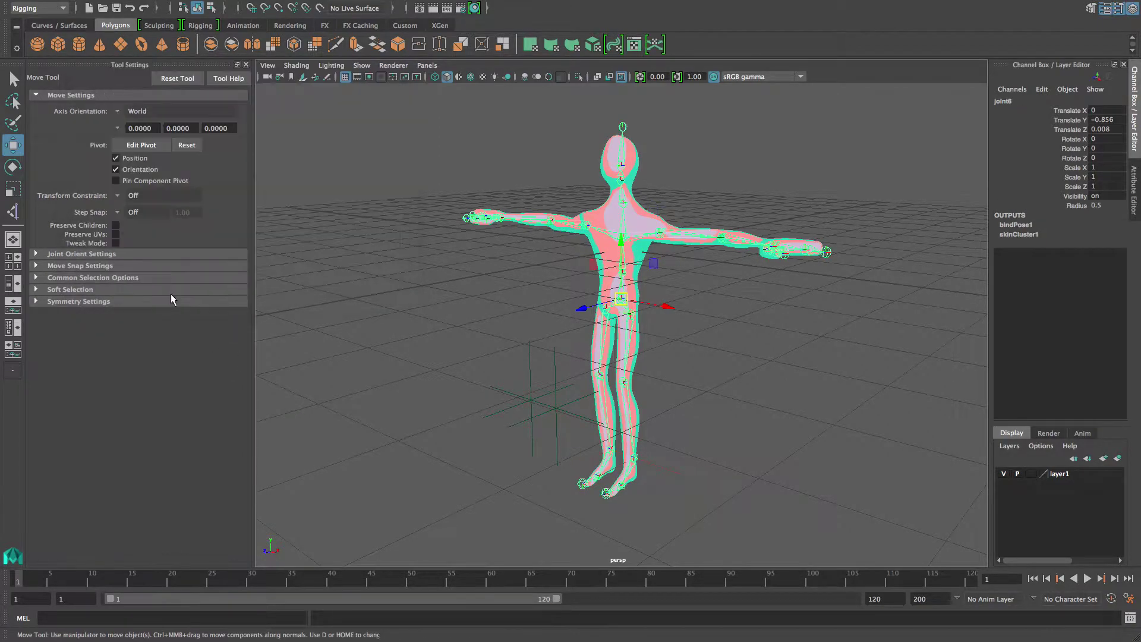
- Try moving the root joint to test the bound skin, and undo the move
alt+drag(727, 413, 596, 392)
key(ctrl+z)
alt+drag(682, 382, 653, 385)
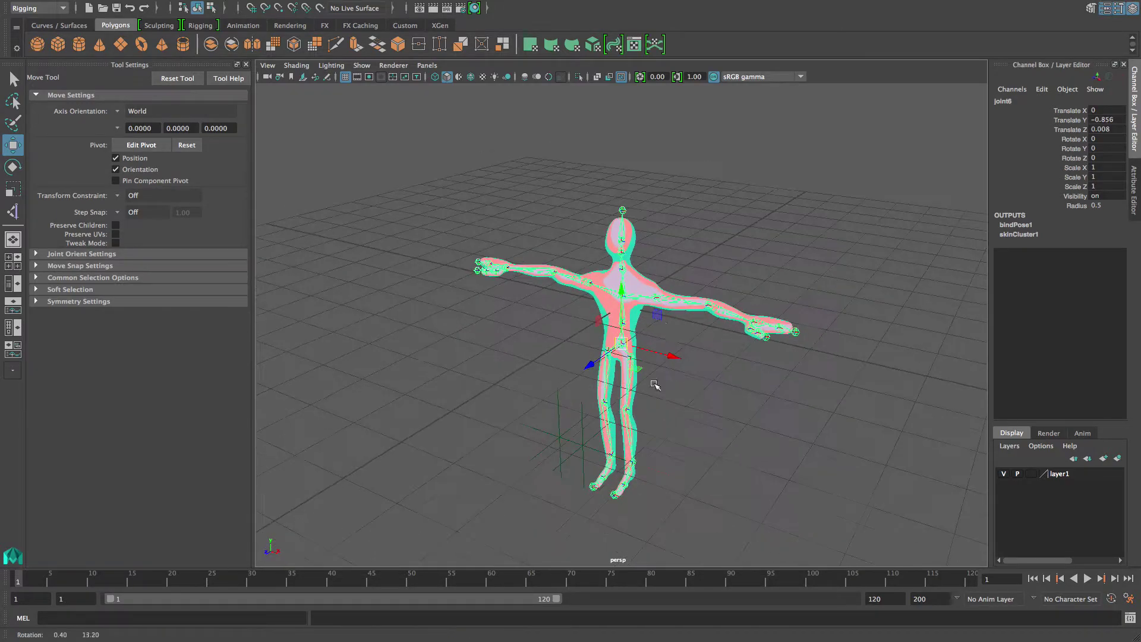
- Try rotating the positive-X arm's joints together by about -14 degrees on Y to test the skin, and undo the rotation
click(664, 301)
shift+click(729, 313)
shift+click(751, 323)
key(e)
mouse_move(764, 344)
mouse_down()
mouse_move(734, 343)
mouse_move(749, 337)
mouse_up()
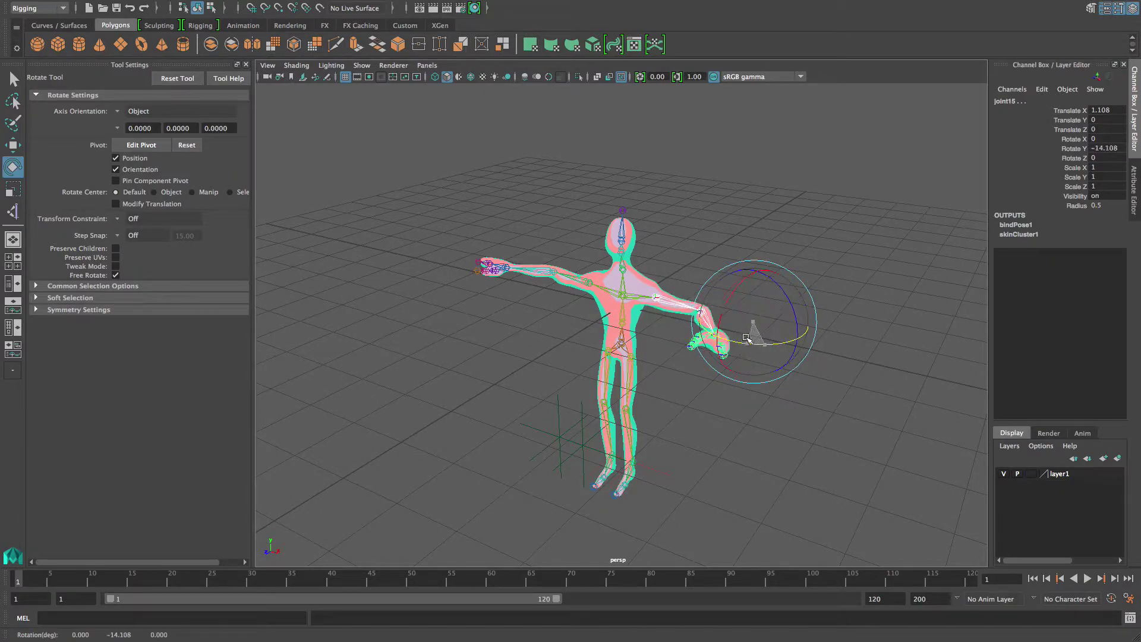
key(ctrl+z)
- Try rotating the spine joints together by about 32 degrees on Z to test the bound skin, and undo the rotation
alt+drag(747, 385, 644, 360)
click(611, 357)
alt+right_drag(690, 366, 858, 371)
click(598, 279)
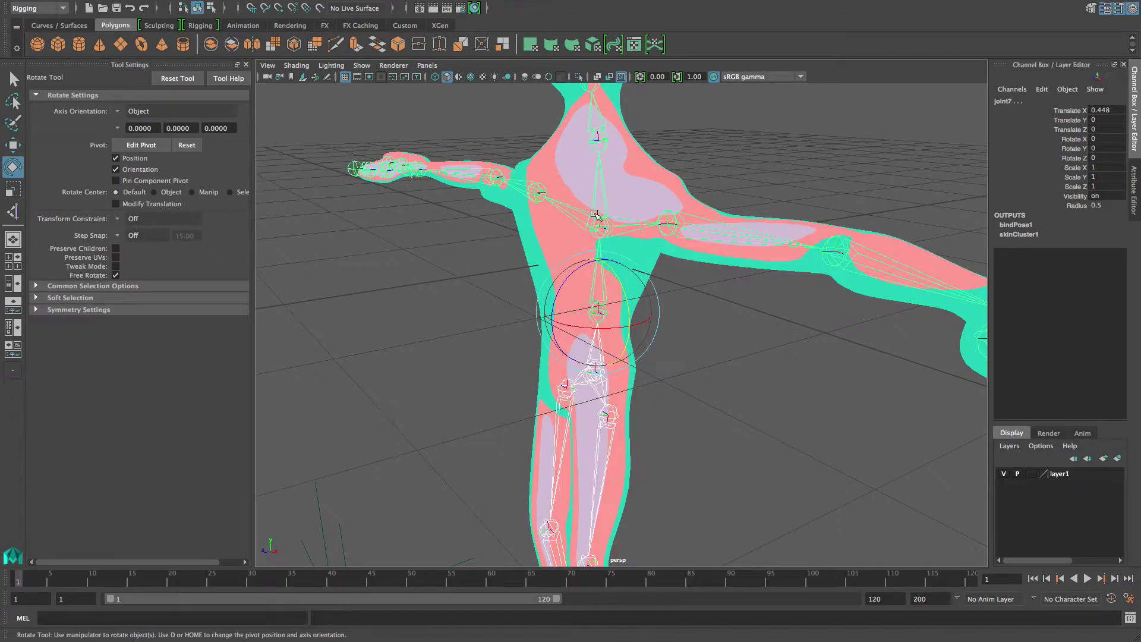
drag(566, 189, 587, 226)
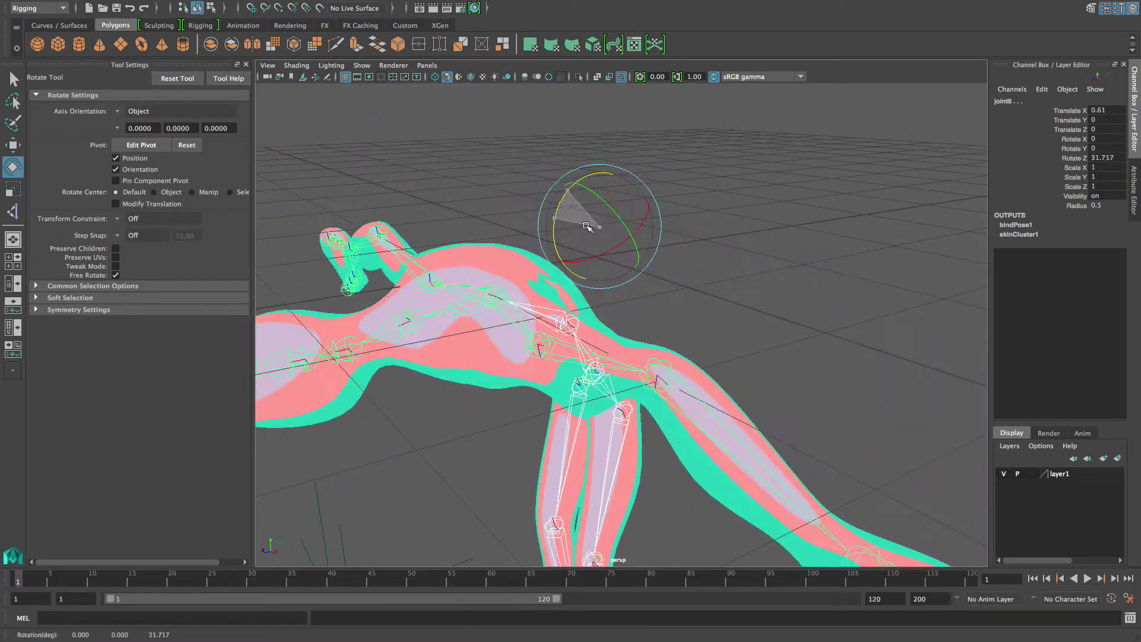
key(ctrl+z)
- Try rotating the joint at the base of the head to test the skin, and undo the change
alt+right_drag(751, 354, 553, 333)
alt+drag(552, 333, 624, 321)
alt+drag(533, 265, 476, 270)
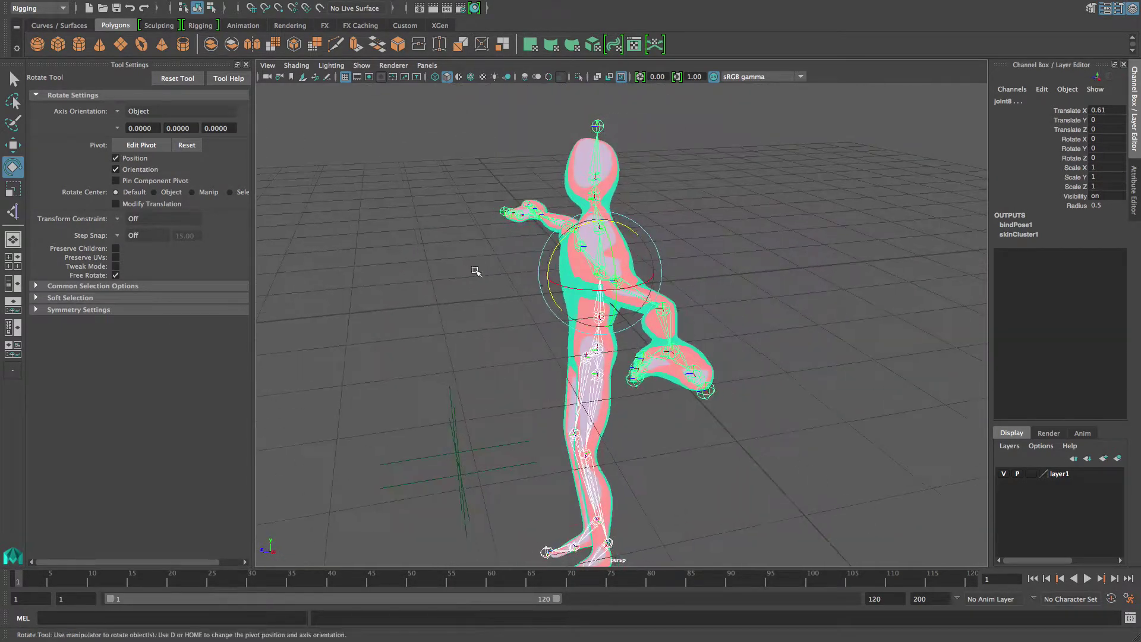
alt+right_drag(476, 269, 594, 156)
alt+middle_drag(594, 156, 663, 216)
alt+drag(663, 216, 600, 173)
click(637, 213)
key(ctrl+z)
- Try rotating a foot joint by about 30 degrees on Z to test the skin, and undo the rotation
alt+right_drag(830, 328, 555, 255)
alt+drag(555, 255, 675, 333)
alt+right_drag(675, 333, 784, 405)
alt+middle_drag(784, 404, 726, 336)
alt+right_drag(726, 336, 651, 358)
alt+middle_drag(651, 358, 672, 390)
alt+drag(672, 390, 612, 374)
alt+right_drag(612, 374, 748, 456)
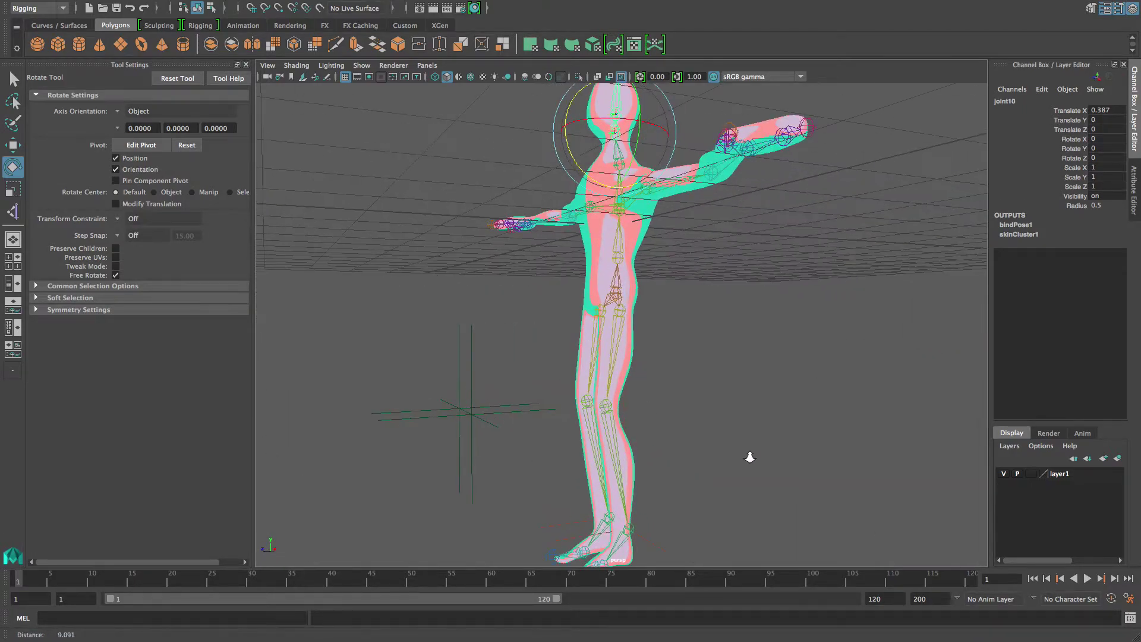
alt+middle_drag(749, 456, 672, 384)
alt+right_drag(672, 385, 600, 404)
alt+drag(600, 404, 575, 399)
click(577, 468)
key(ctrl+z)
alt+drag(686, 429, 696, 458)
click(655, 401)
click(565, 435)
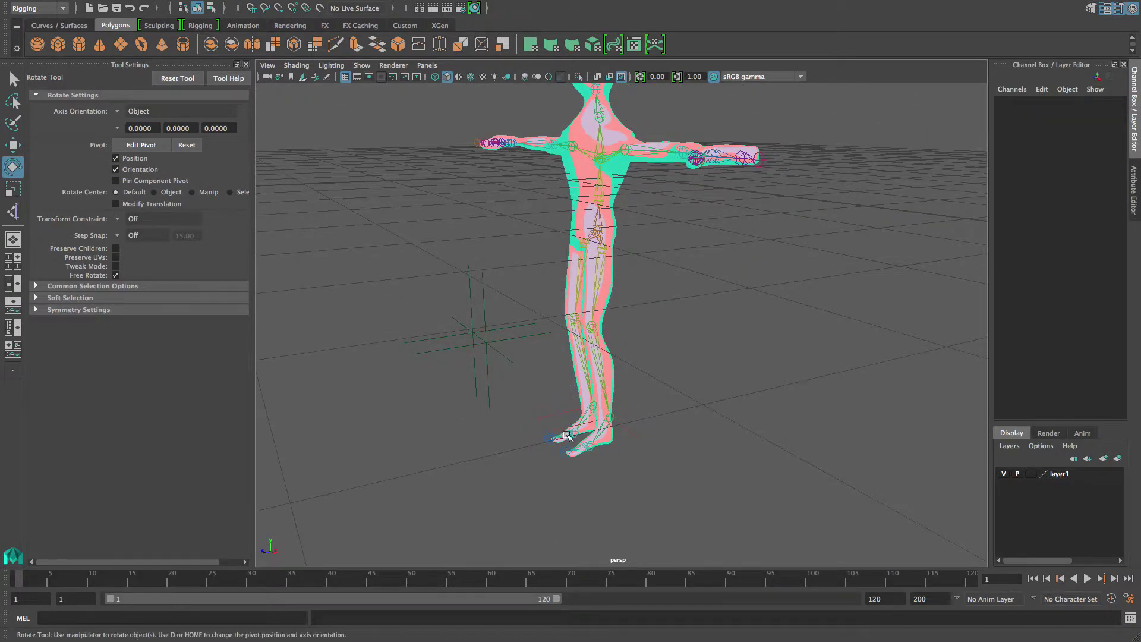
drag(556, 386, 572, 374)
key(ctrl+z)
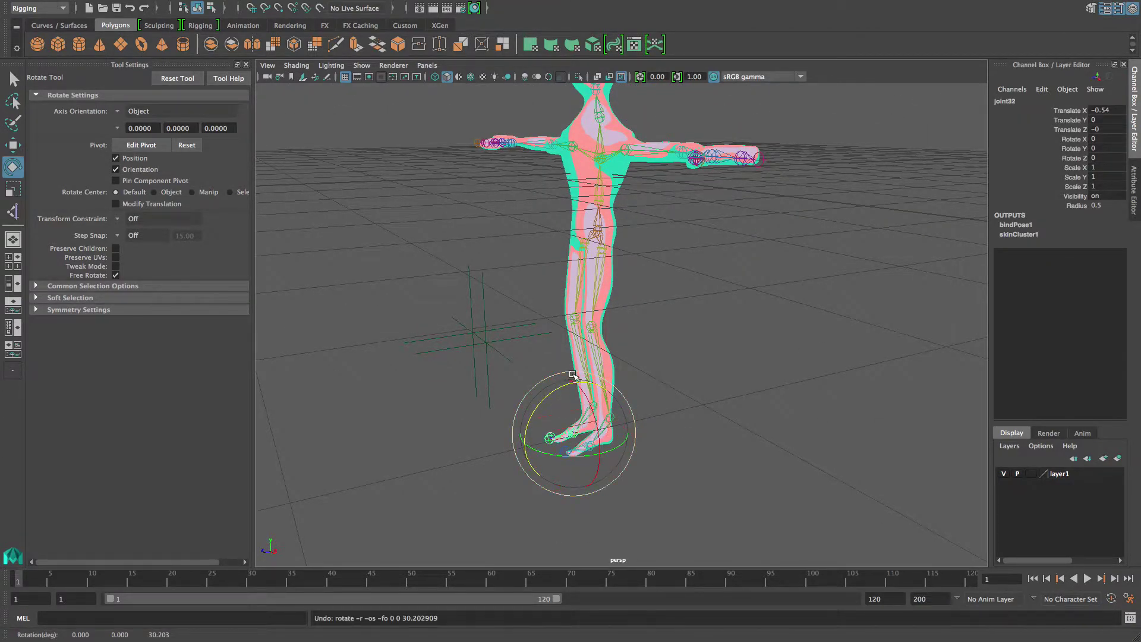
- Try rotating the skeleton's root joint at the hips to test the whole body, and undo the rotation
alt+right_drag(756, 407, 642, 364)
alt+drag(641, 364, 707, 413)
click(620, 311)
drag(661, 285, 618, 351)
key(ctrl+z)
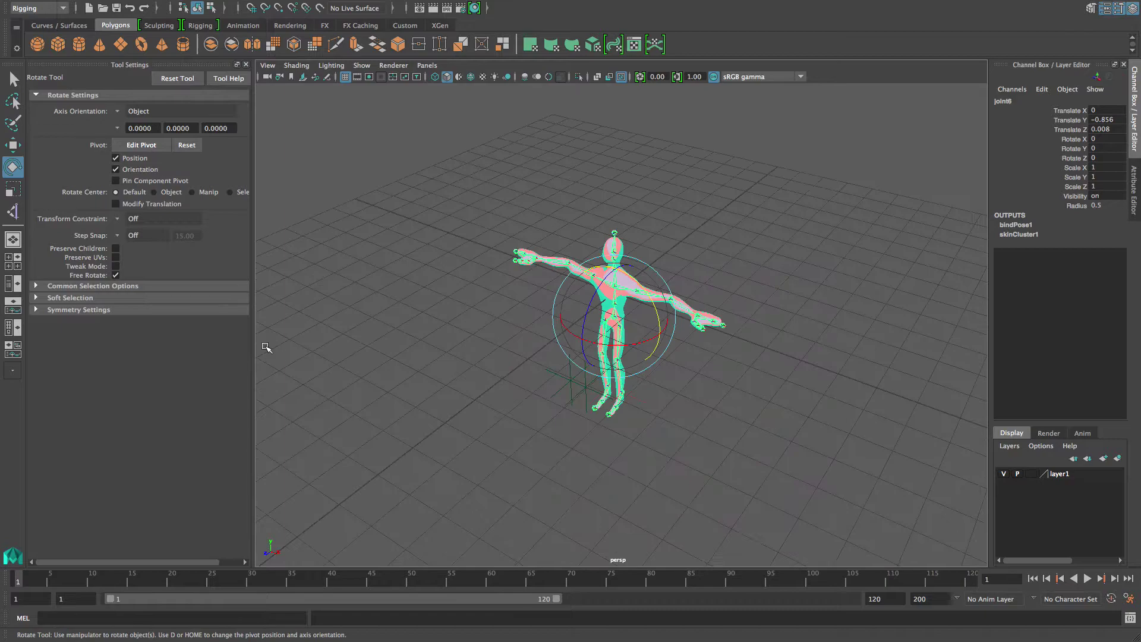
- Show the Outliner beside the perspective view, close the tool settings, and rename the body mesh pCube1 to geo
click(14, 284)
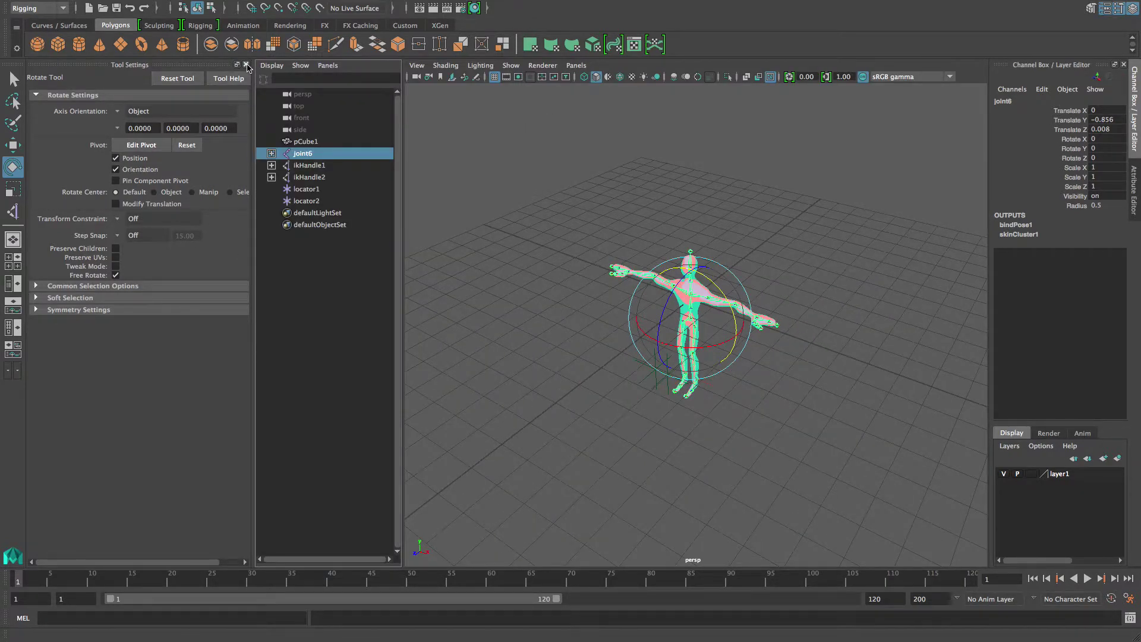
click(246, 65)
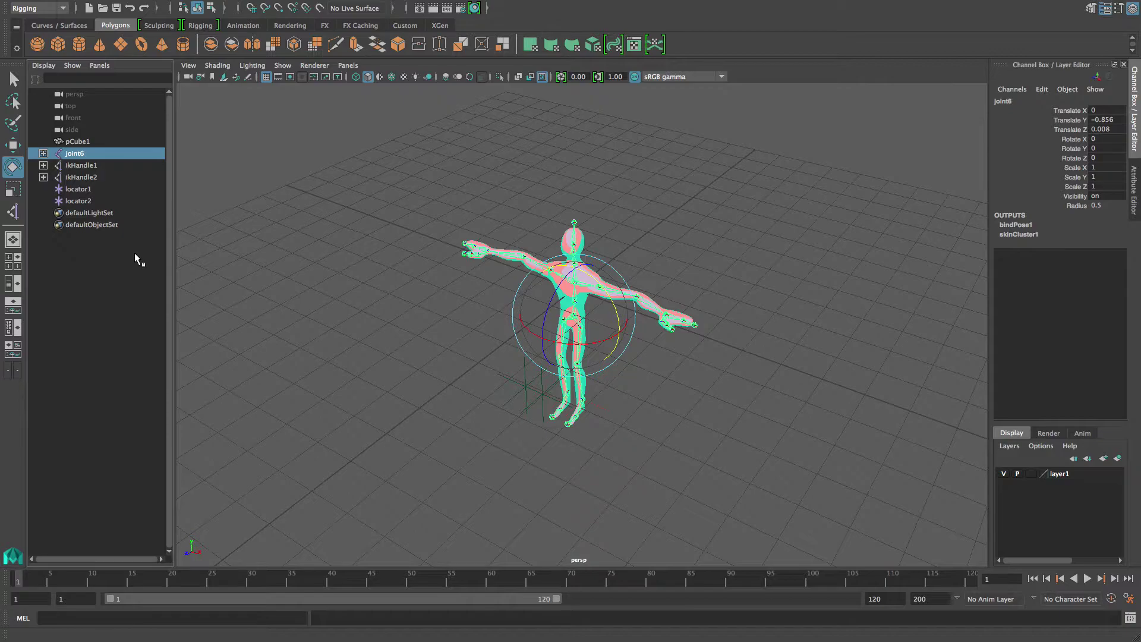
click(76, 141)
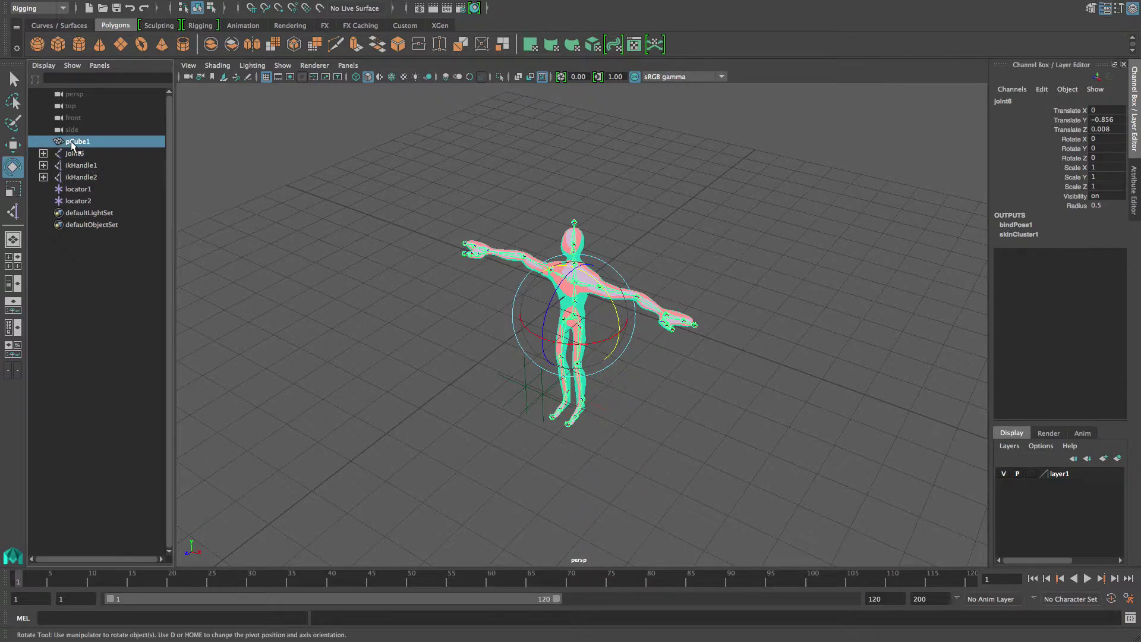
double_click(78, 144)
text(geo)
key(Return)
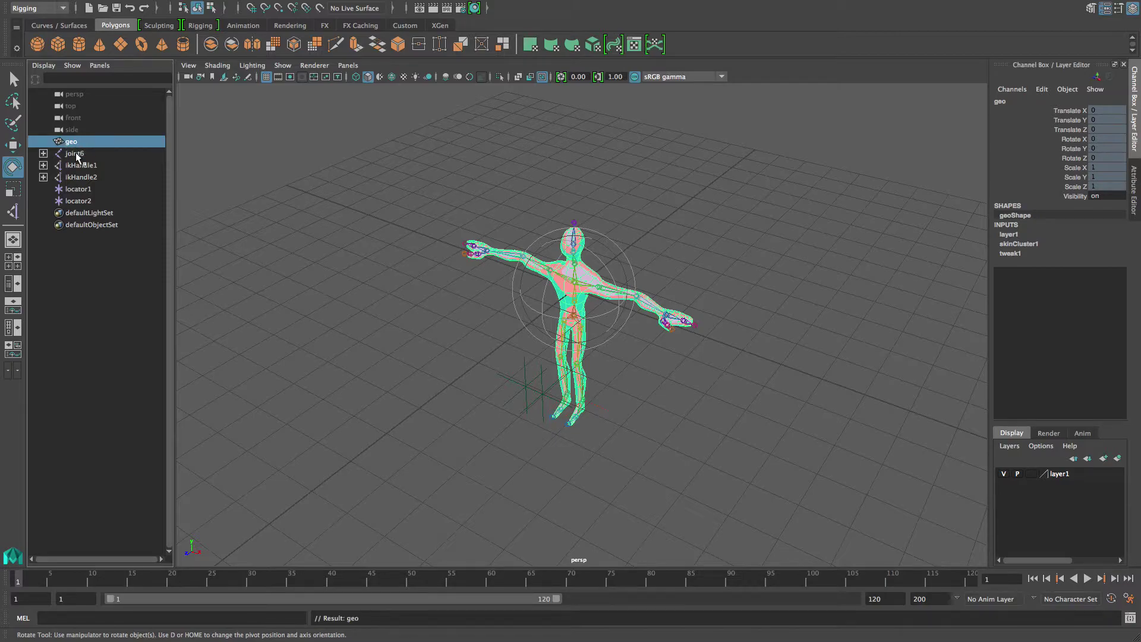
- Group the skeleton's root joint, joint6, and name the group skeleton
click(76, 155)
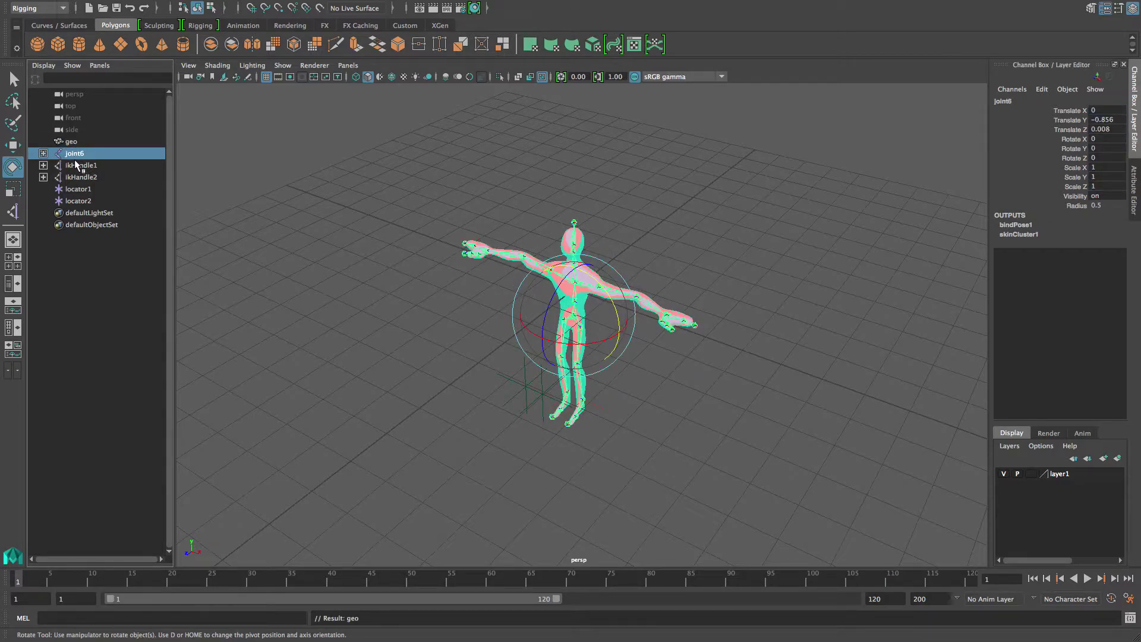
key(ctrl+g)
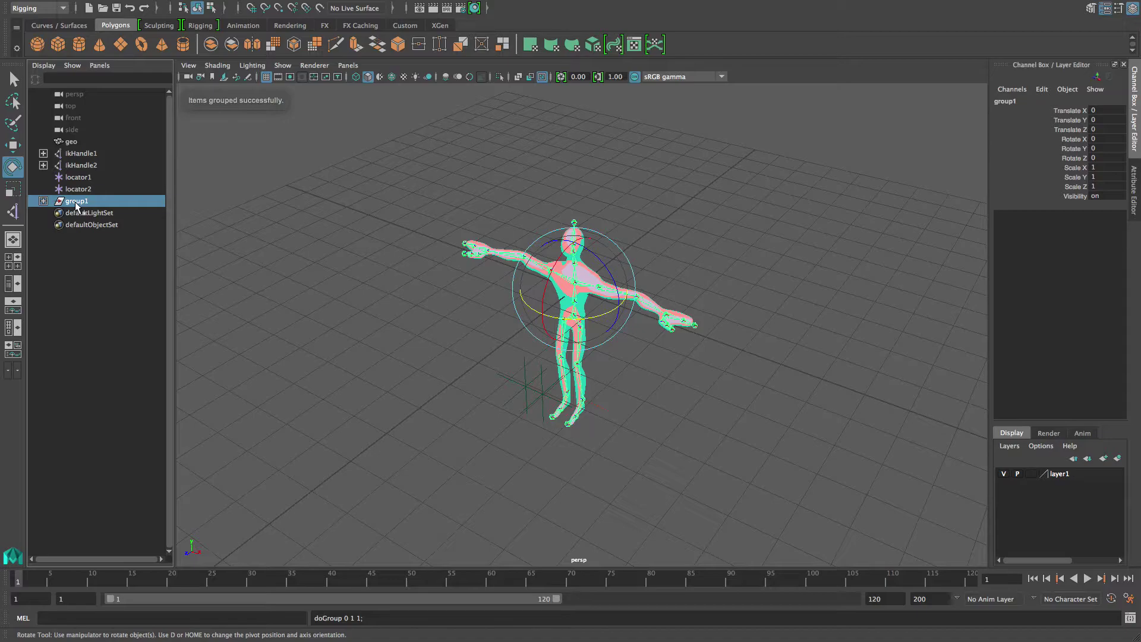
double_click(76, 202)
text(skeleton)
key(Return)
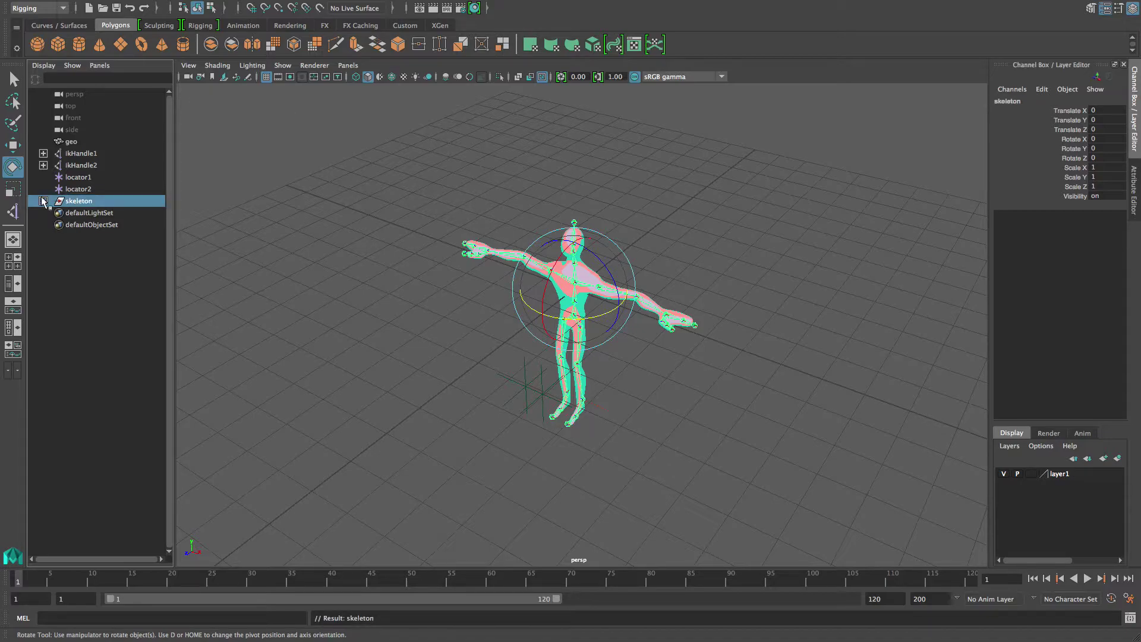
- Group both IK handles and both locators together and name the group ctrls
click(83, 189)
shift+click(82, 155)
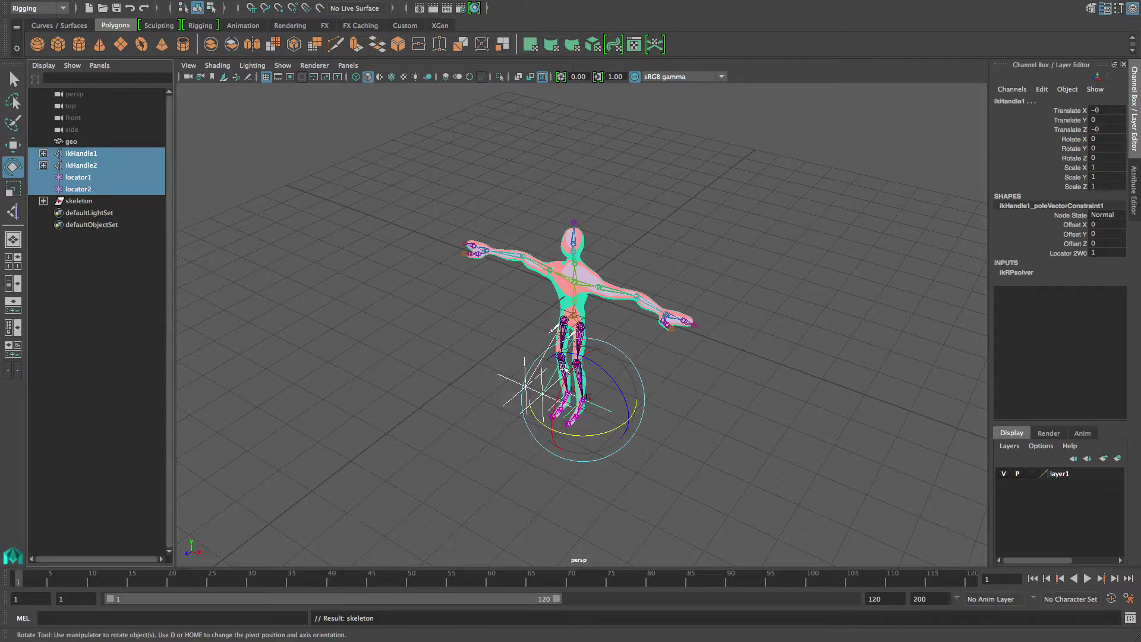
key(ctrl+g)
double_click(71, 166)
text(ctrls)
key(Return)
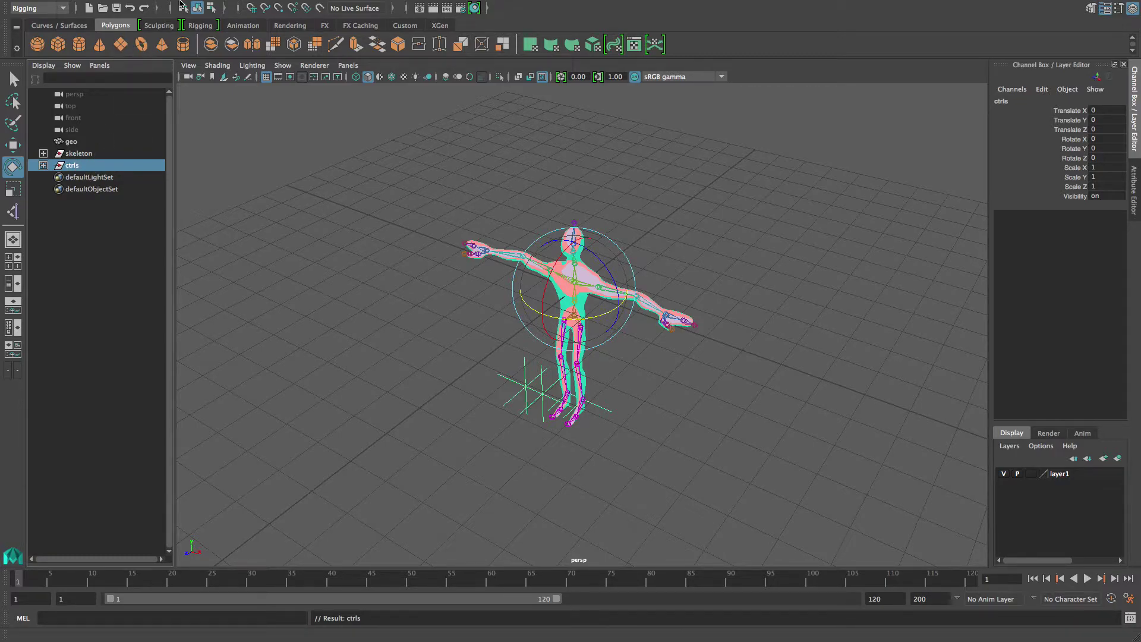
- Create a NURBS circle, scale it to about 3.71, and lower it to about -3.93 on Y around the figure's feet
click(127, 6)
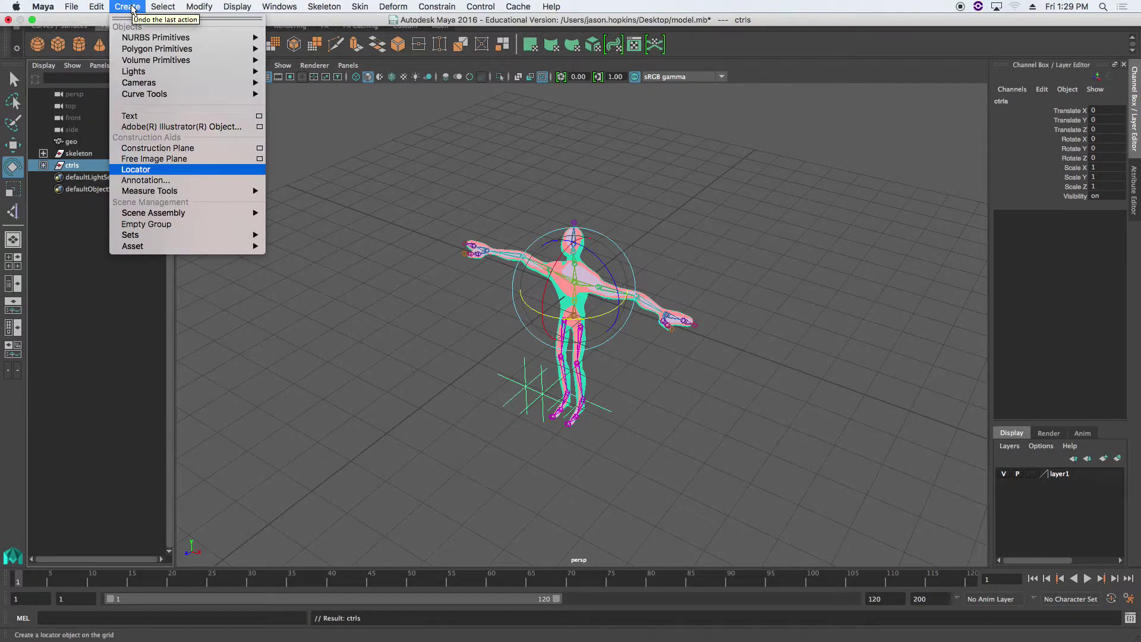
mouse_move(137, 41)
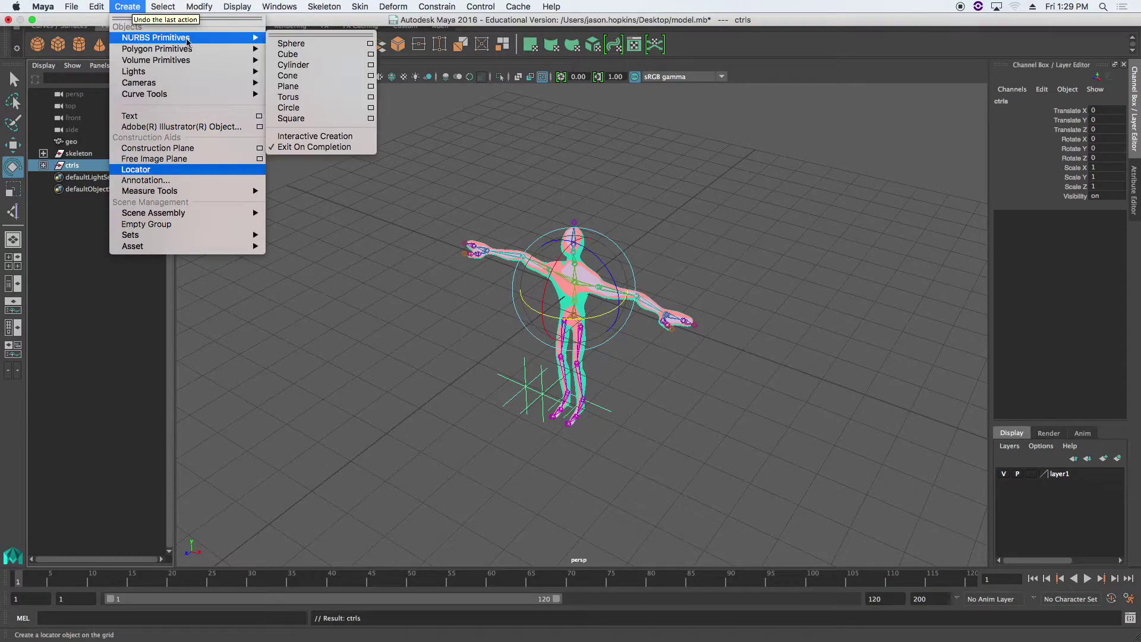
click(303, 109)
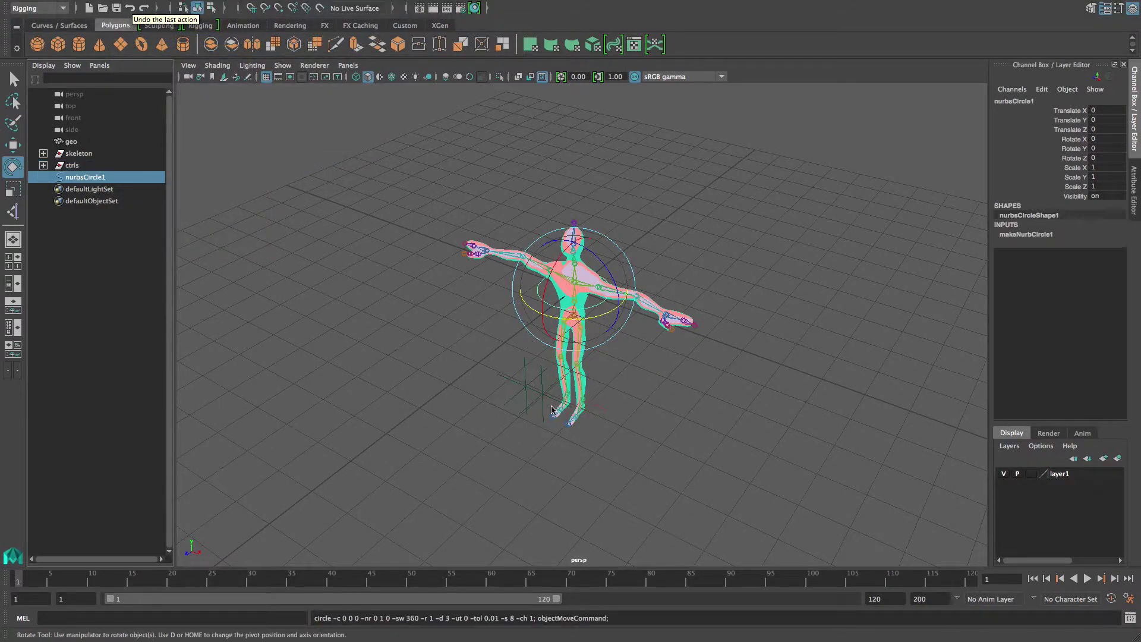
key(r)
drag(575, 289, 729, 326)
key(w)
drag(573, 239, 574, 334)
alt+drag(579, 417, 495, 350)
drag(569, 333, 616, 377)
alt+right_drag(615, 376, 651, 333)
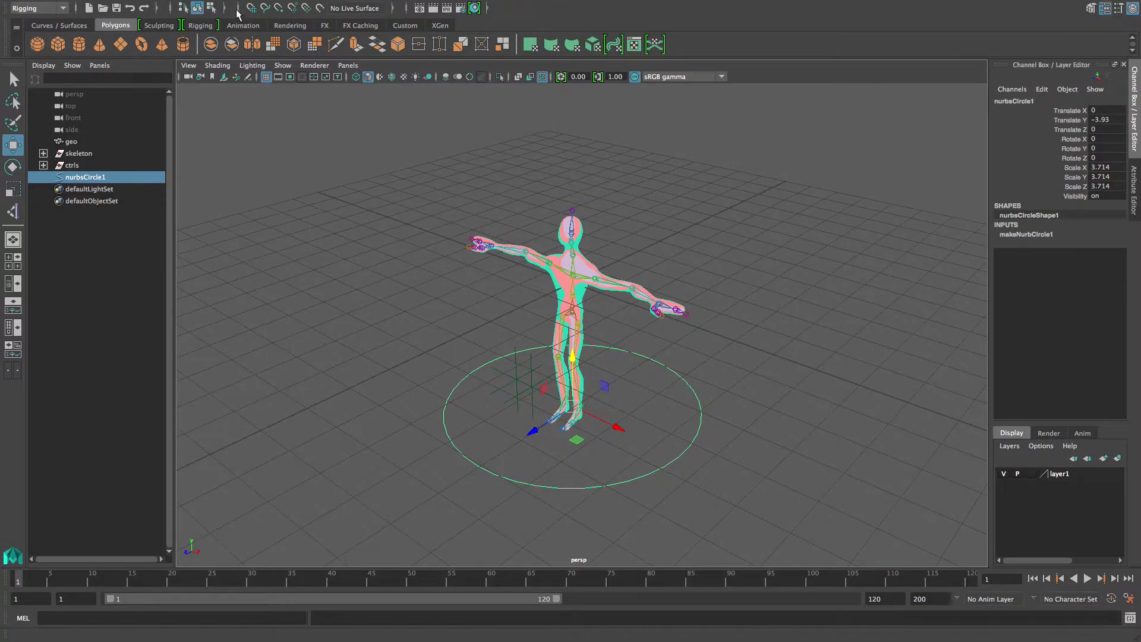
- Freeze the NURBS circle's transformations and rename it globalmove
mouse_move(179, 1)
click(129, 7)
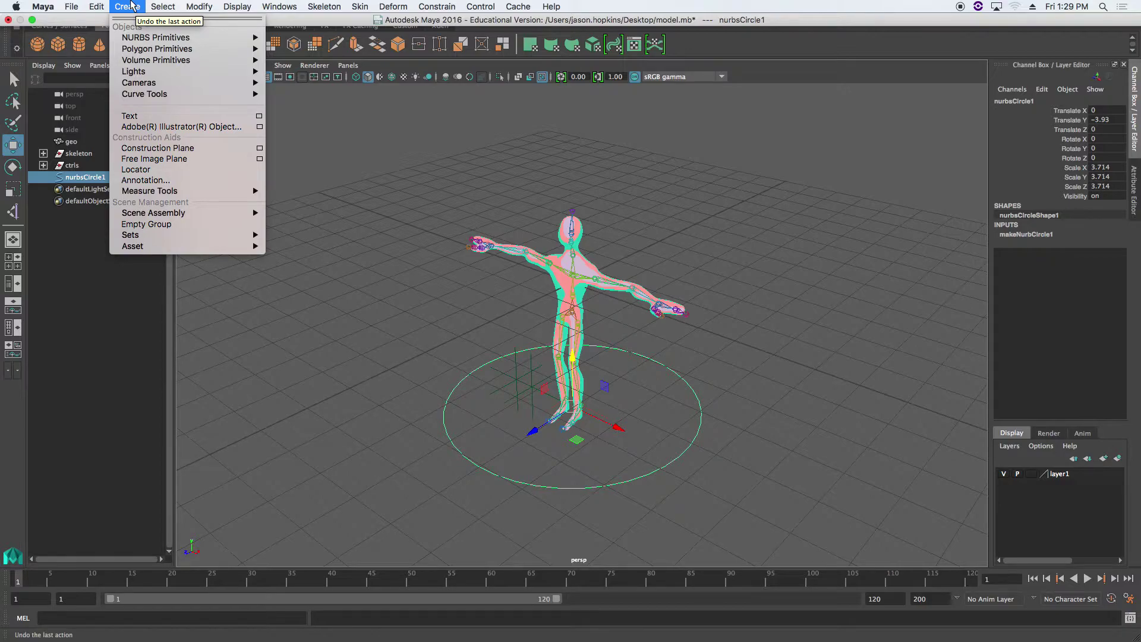
mouse_move(97, 5)
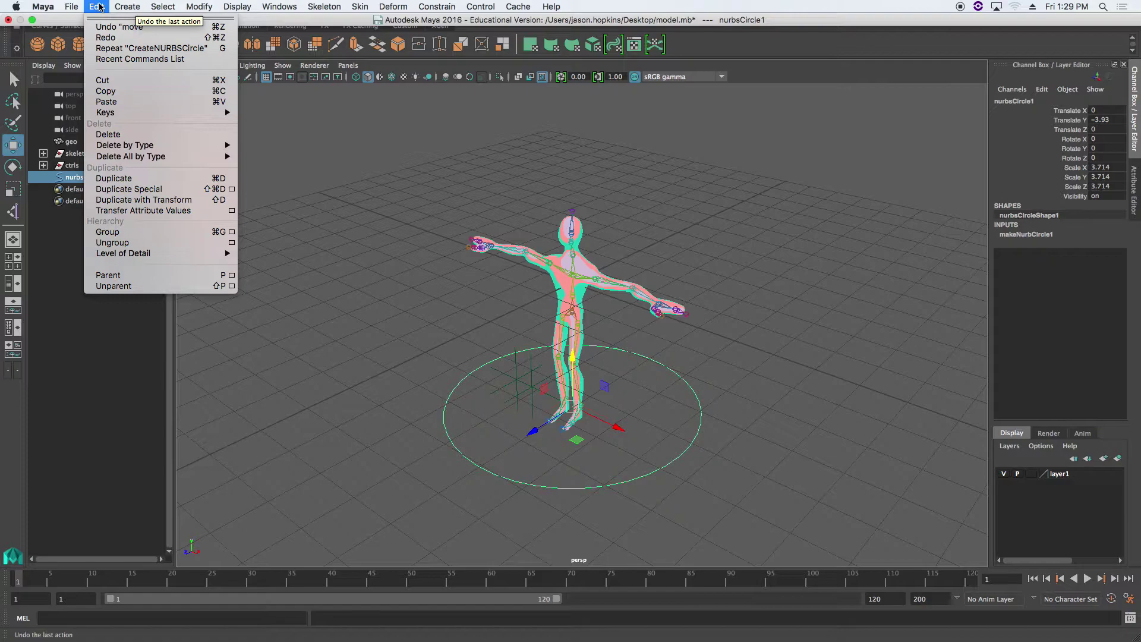
mouse_move(200, 6)
click(211, 62)
double_click(1012, 101)
text(globa)
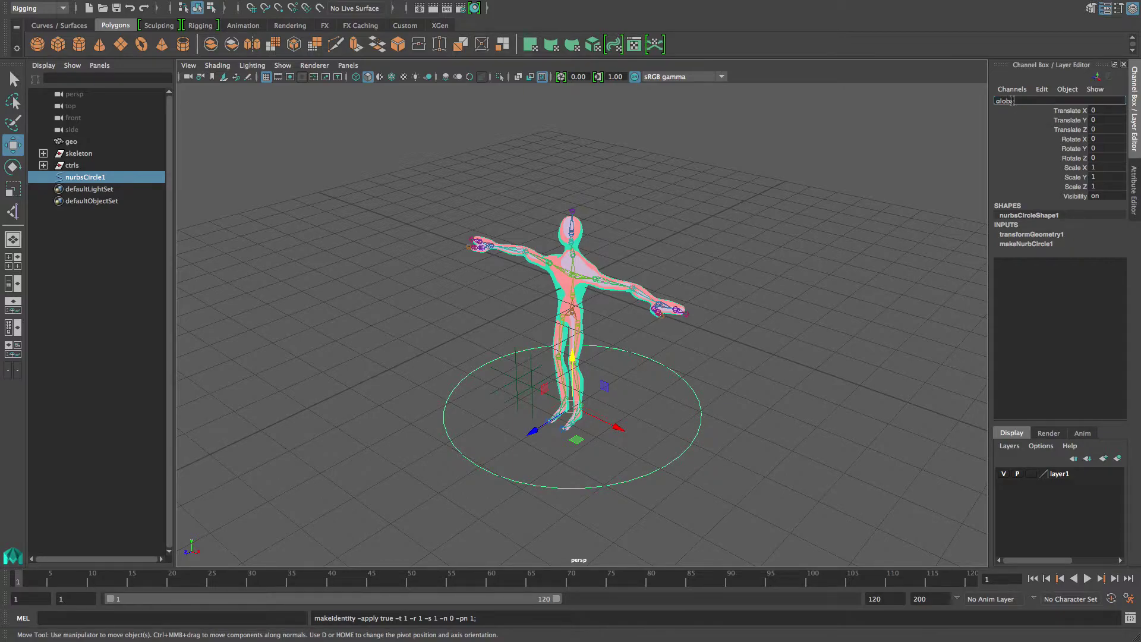
text(lmove)
key(Return)
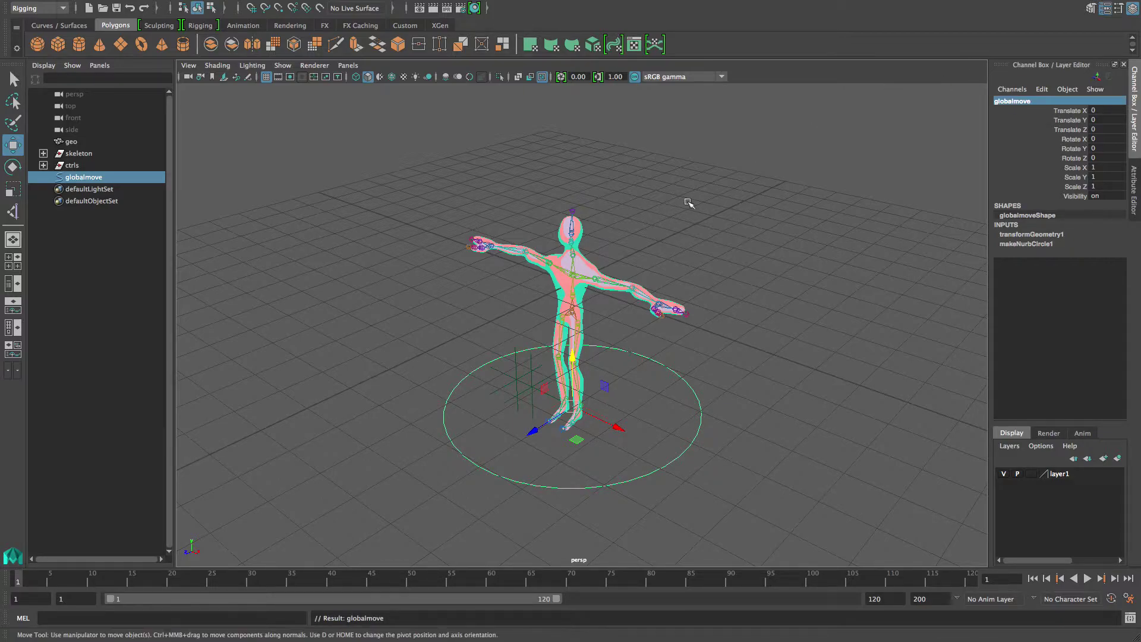
- Parent the skeleton and ctrls groups under the globalmove circle
click(69, 167)
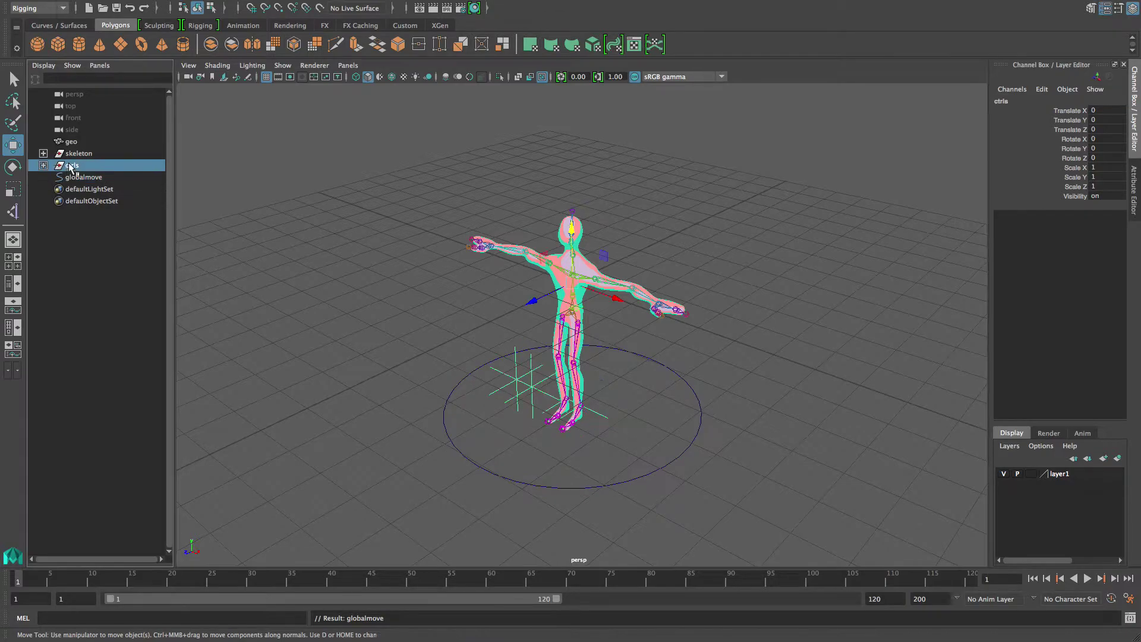
shift+click(75, 155)
mouse_move(75, 155)
middle_down()
mouse_move(82, 185)
mouse_move(75, 156)
middle_up()
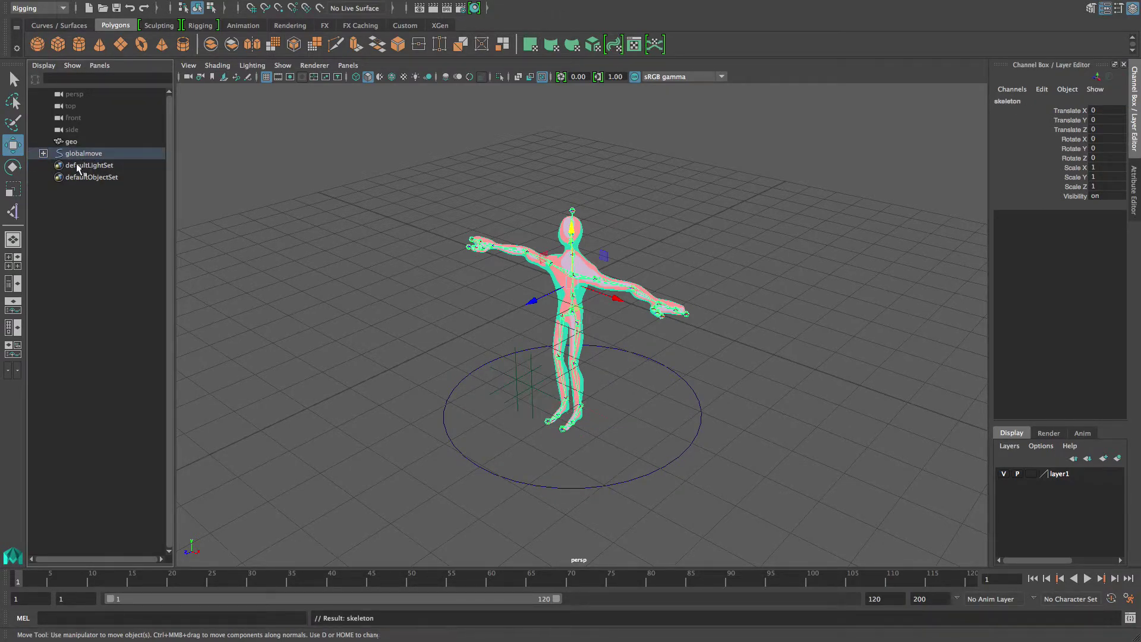
- Try moving globalmove and scaling it to about 1.47 to test the rig, undoing both changes
click(80, 154)
click(732, 560)
click(662, 468)
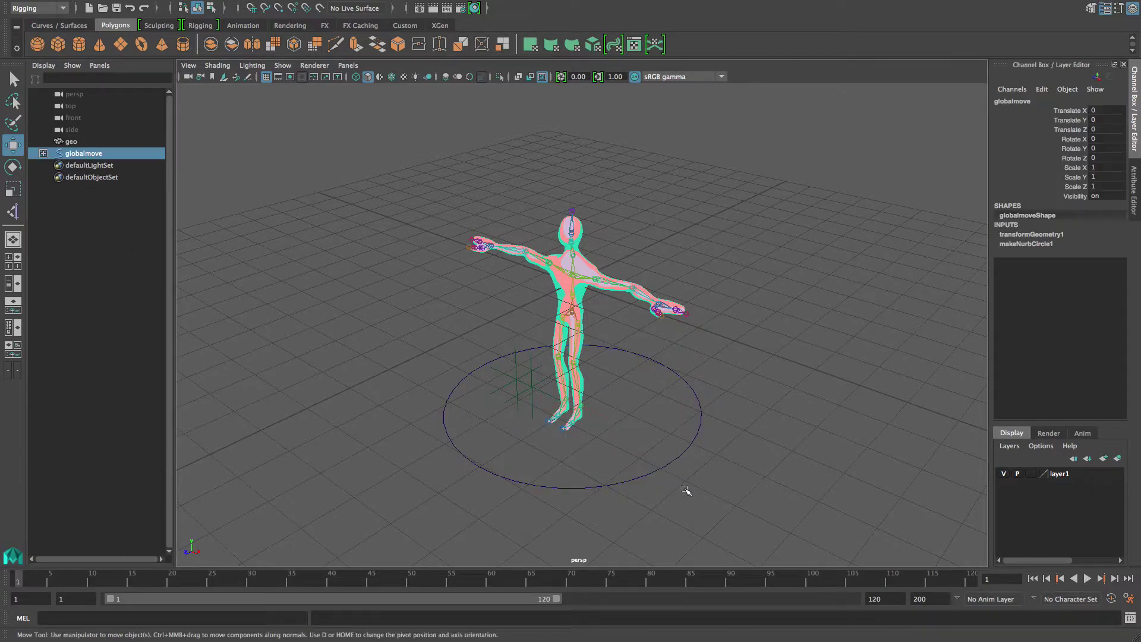
drag(581, 405, 637, 320)
key(ctrl+z)
key(r)
drag(587, 411, 722, 435)
key(ctrl+z)
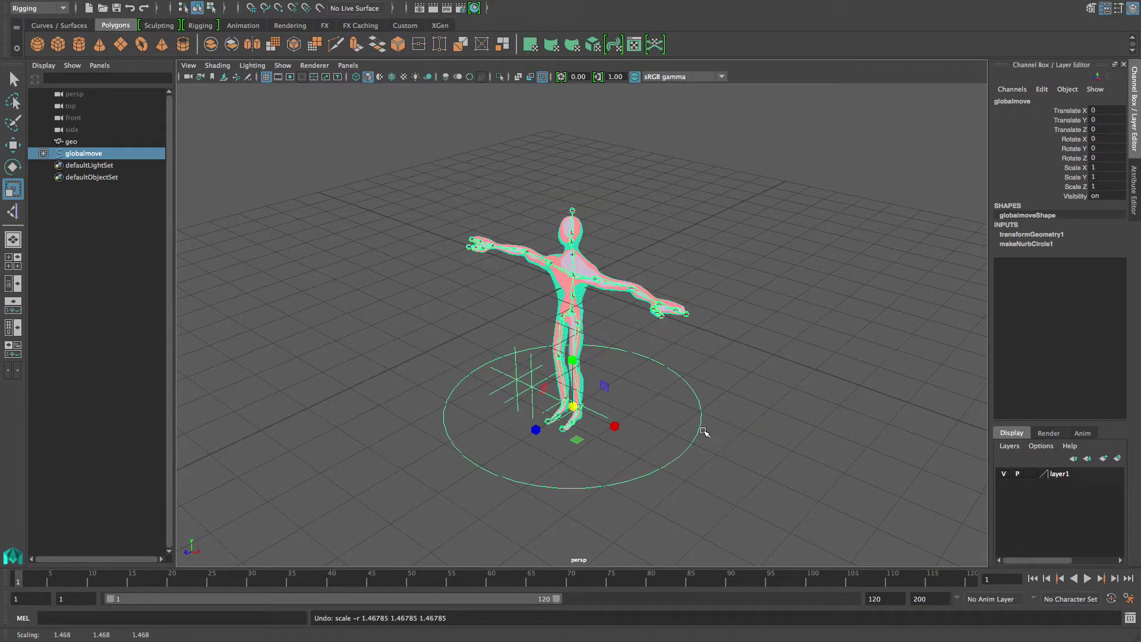
- Group geo and globalmove together, name the group Henry, and expand it to show its contents
alt+right_drag(597, 378, 576, 377)
alt+drag(475, 380, 395, 354)
alt+right_drag(515, 358, 517, 384)
alt+middle_drag(517, 384, 504, 341)
alt+drag(504, 341, 603, 386)
alt+middle_drag(603, 386, 609, 416)
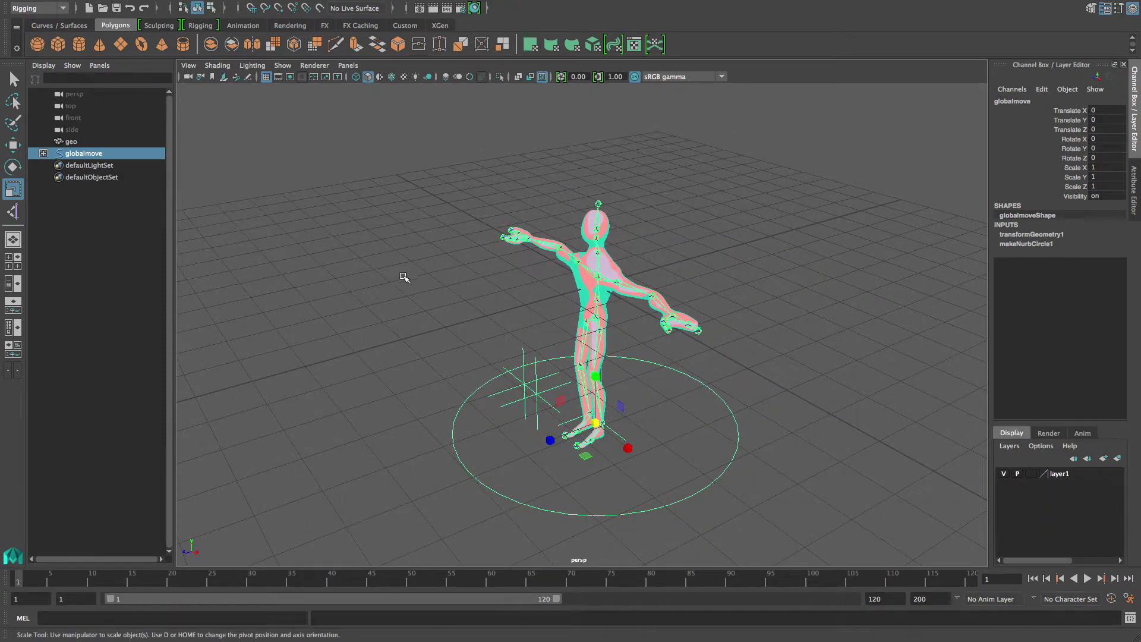
shift+click(75, 141)
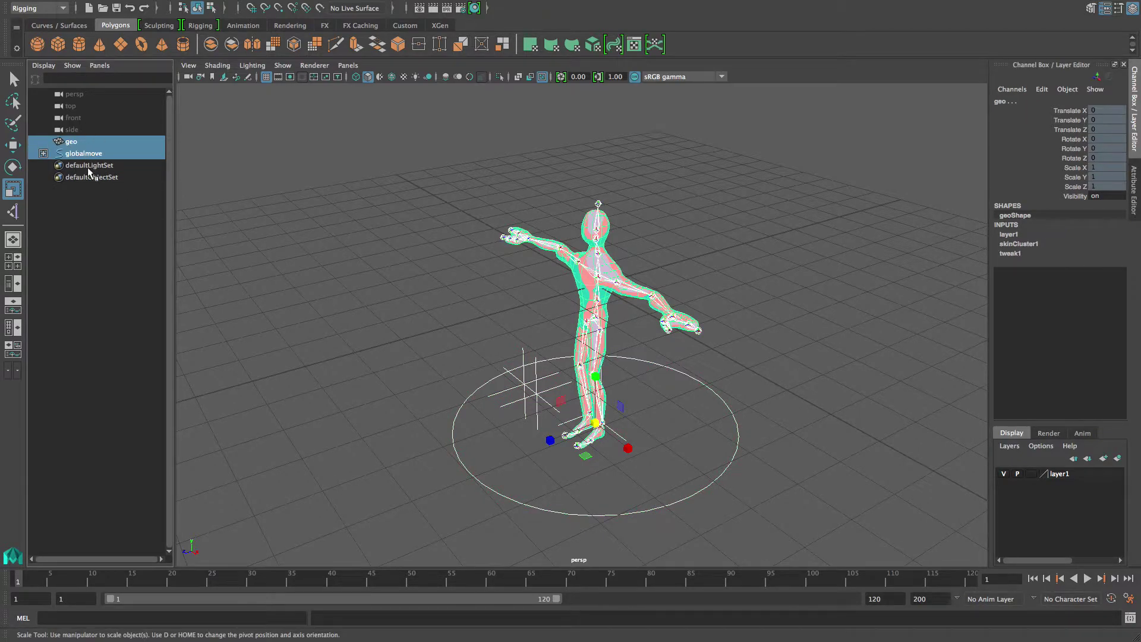
key(ctrl+g)
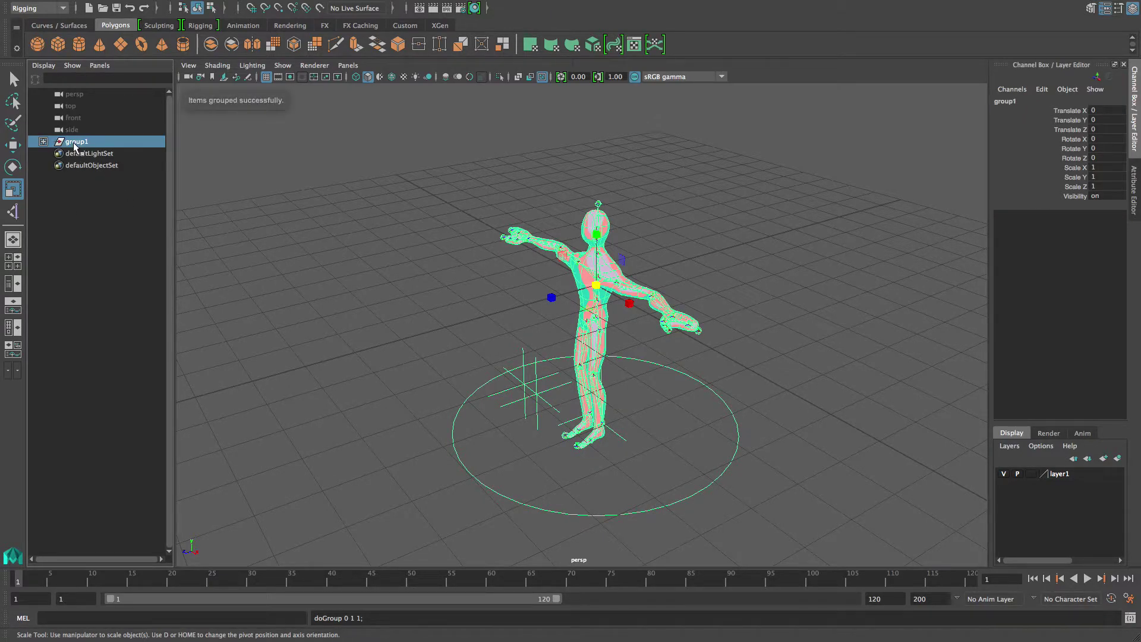
double_click(72, 144)
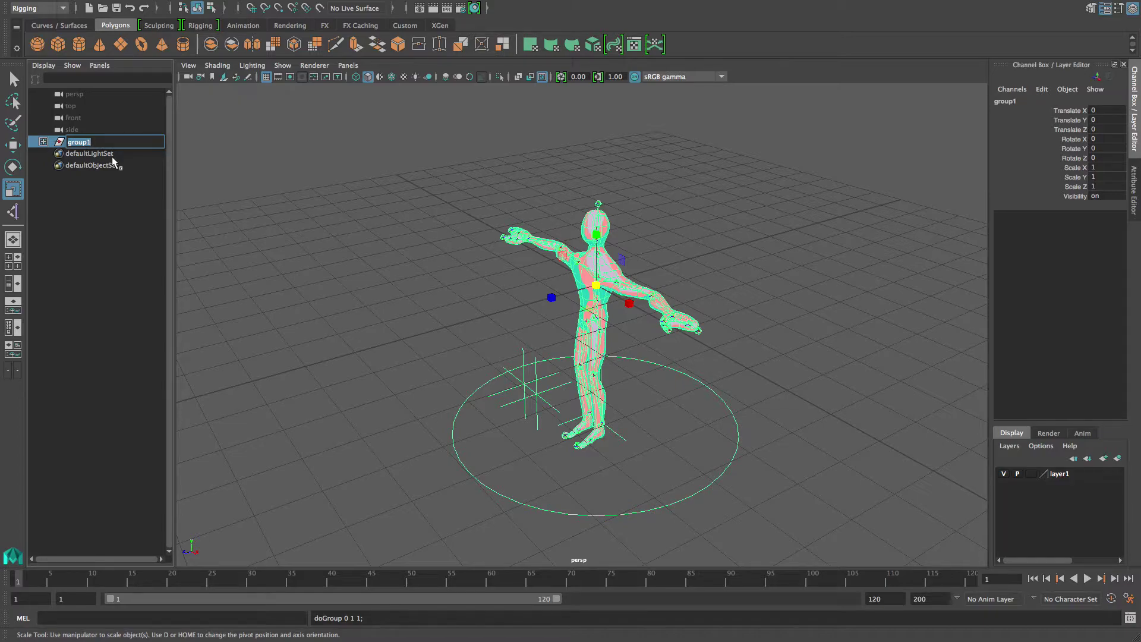
text(Henry)
key(Return)
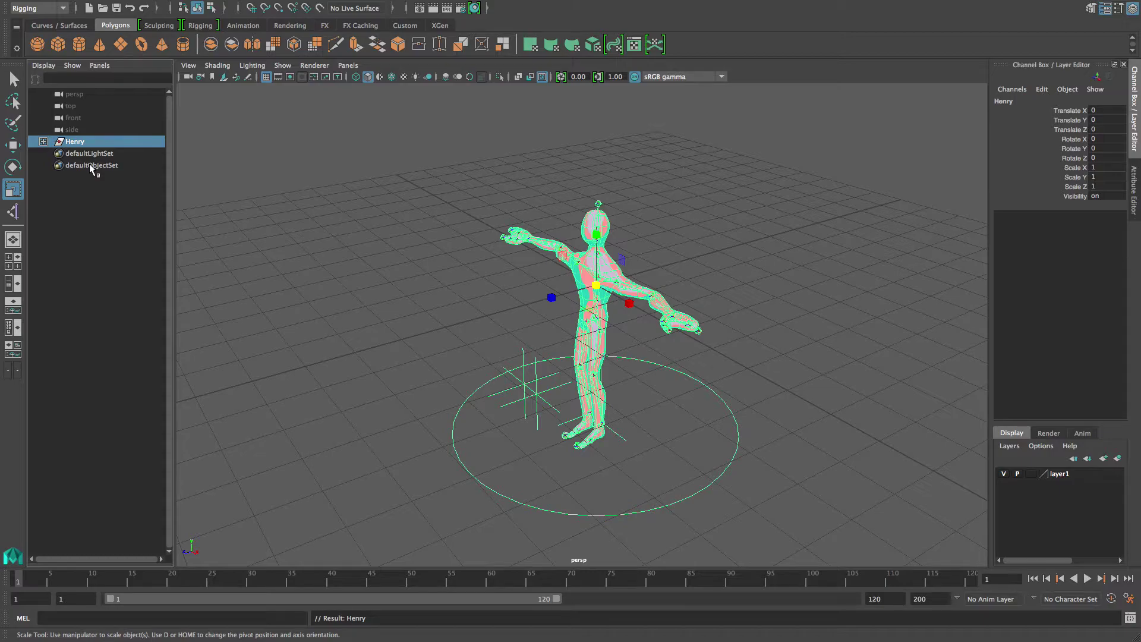
click(44, 141)
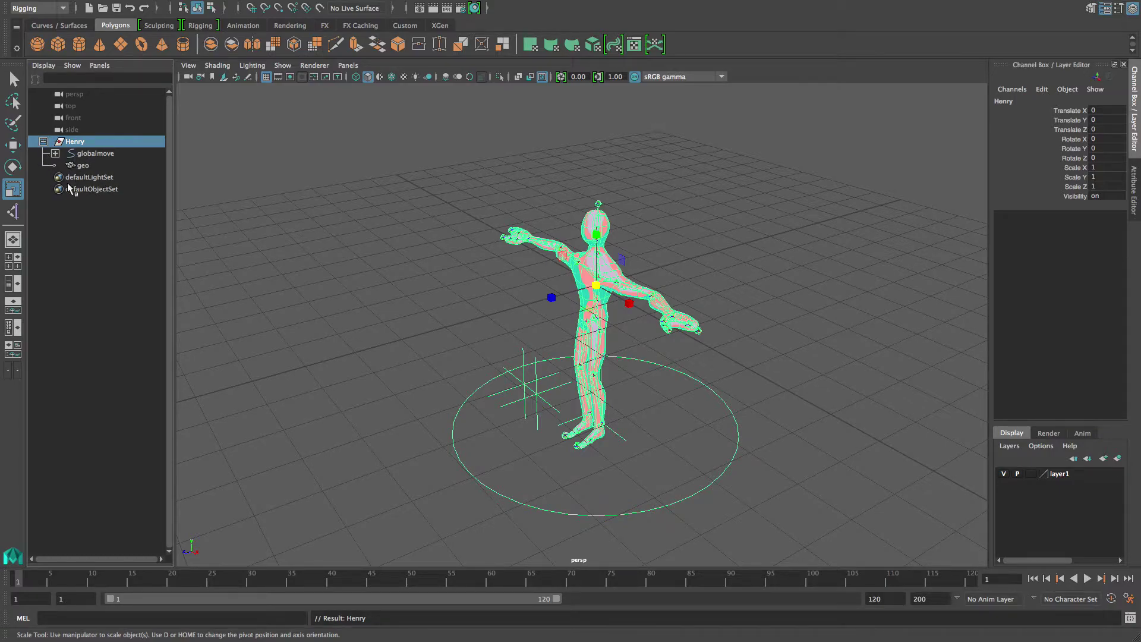
alt+drag(439, 399, 538, 396)
alt+right_drag(538, 396, 497, 398)
alt+drag(497, 398, 533, 408)
alt+middle_drag(532, 407, 482, 399)
alt+right_drag(483, 399, 559, 413)
alt+middle_drag(504, 393, 552, 401)
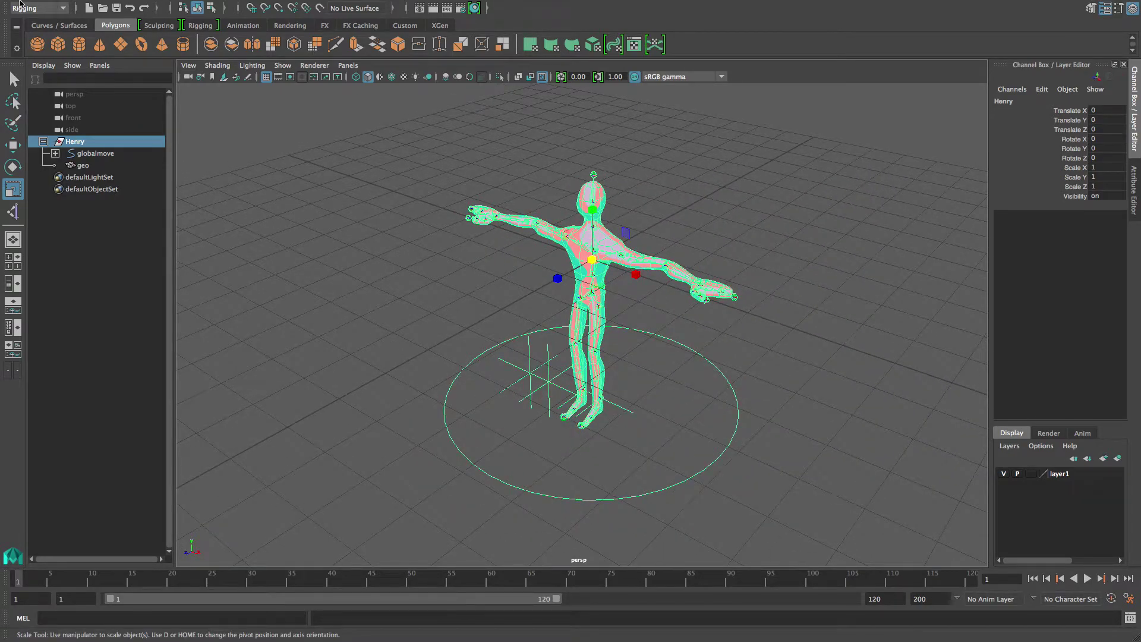
- Save the scene to the Desktop under the new file name rig.mb
mouse_move(21, 3)
click(69, 6)
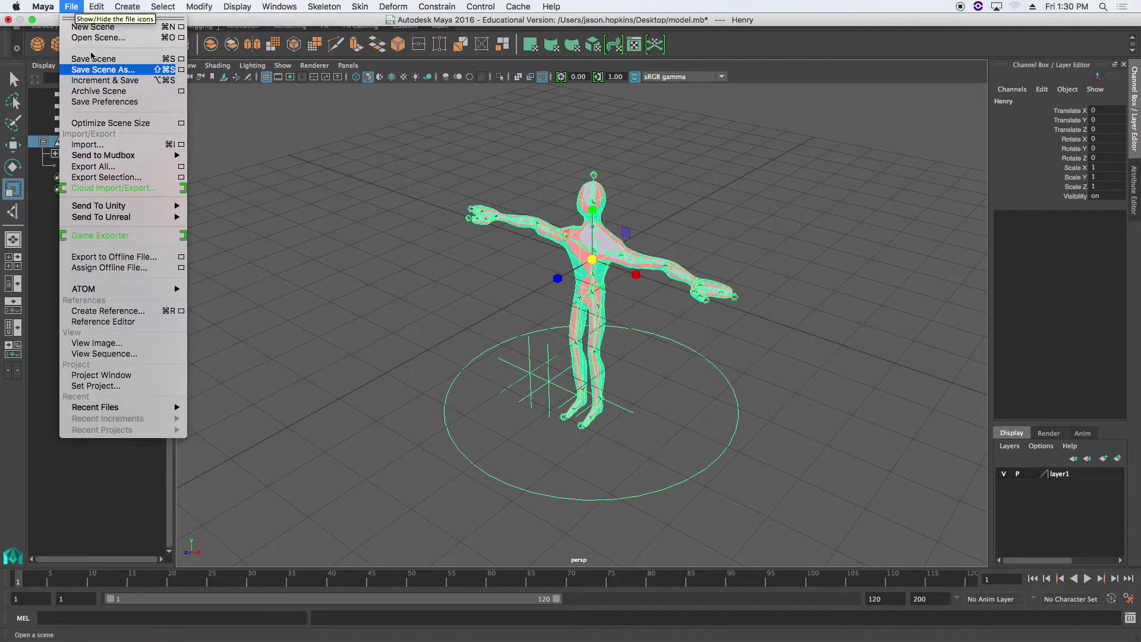
click(97, 71)
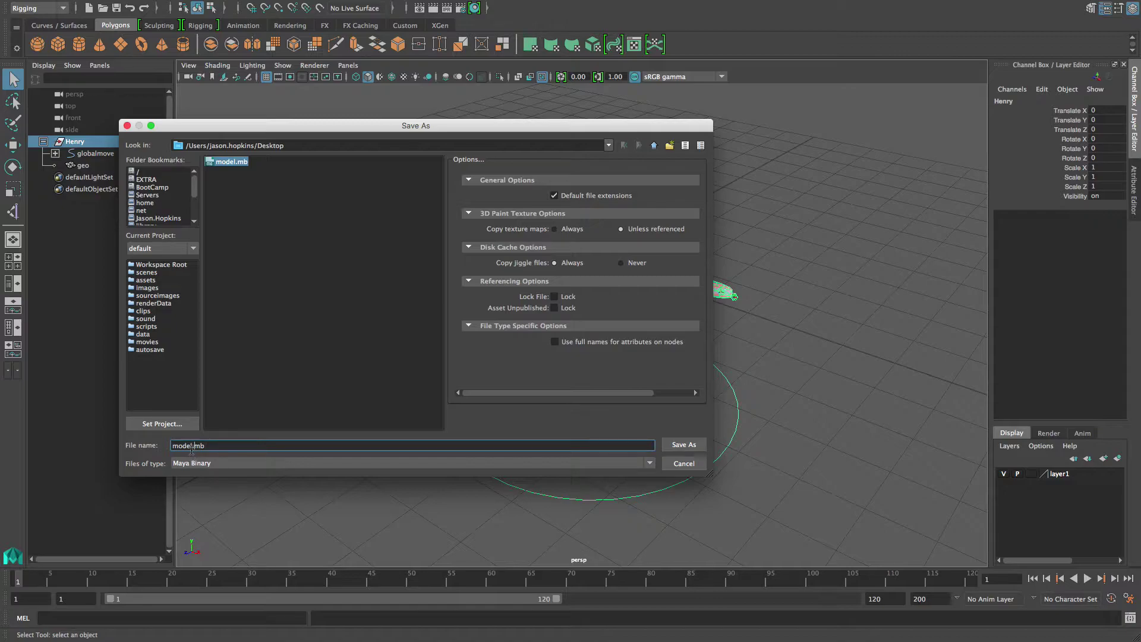
drag(192, 446, 159, 446)
text(rig)
drag(195, 187, 196, 208)
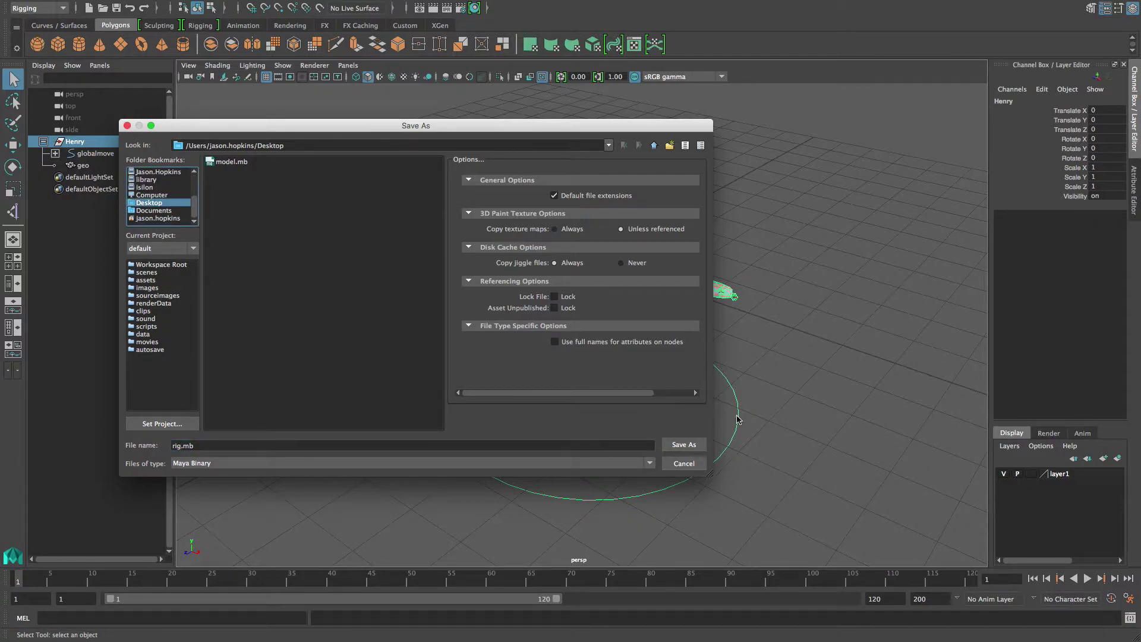
click(683, 445)
key(r)
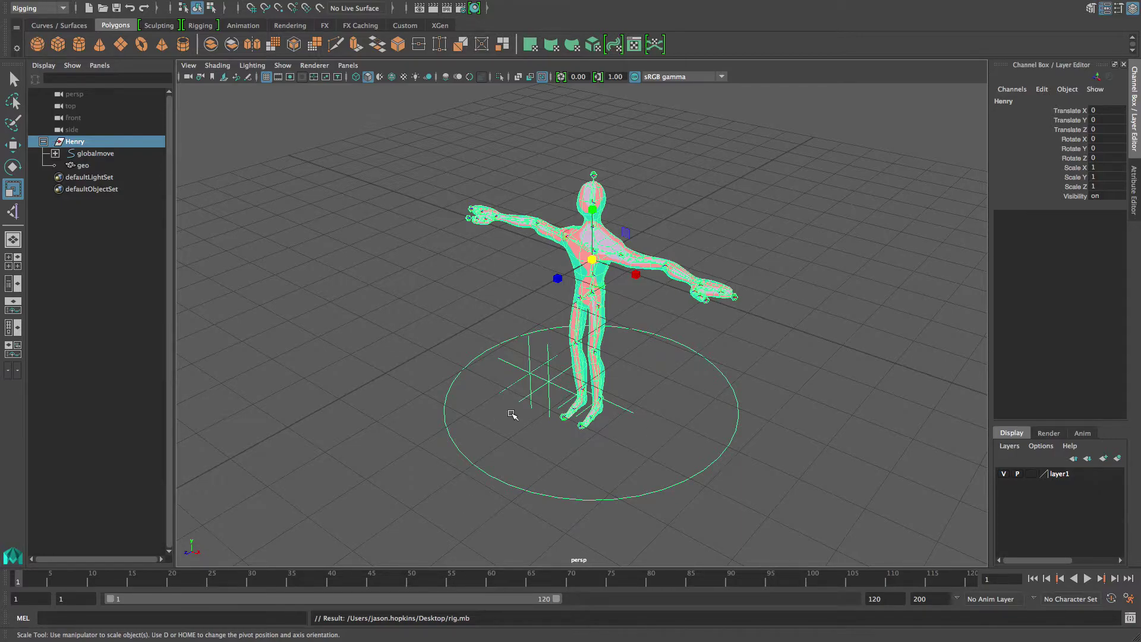
- Switch the menu set from Rigging to Animation
alt+drag(626, 411, 609, 393)
scroll(618, 399, up, 3)
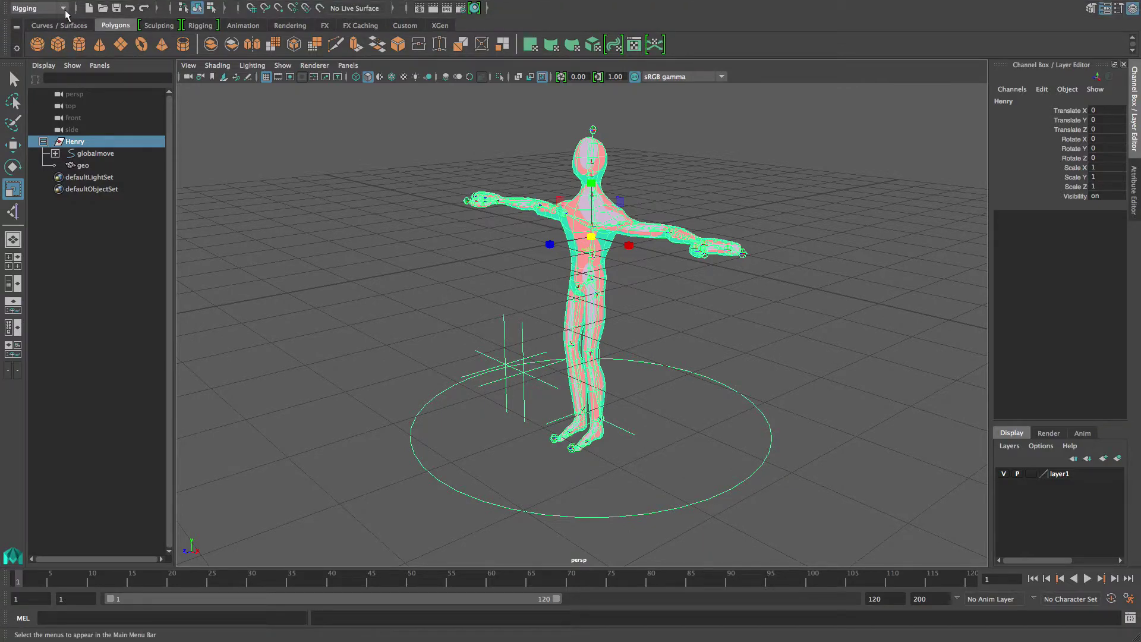
click(62, 7)
click(60, 34)
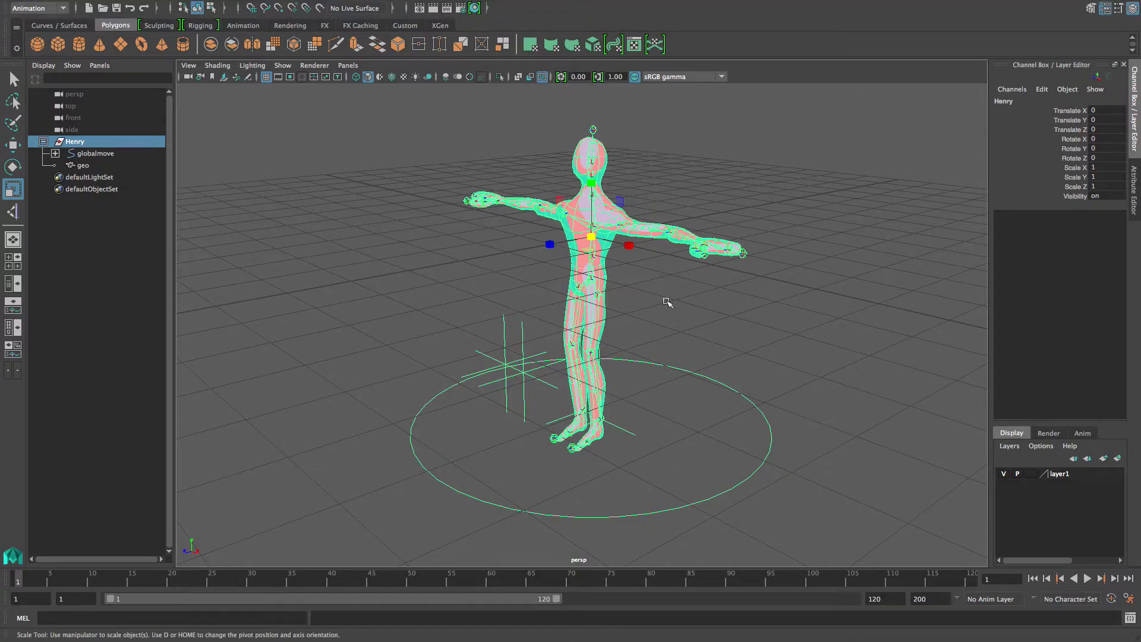
- Select the IK handles at both ankles together with the two pole vector locators in front of the knees
alt+drag(692, 420, 640, 397)
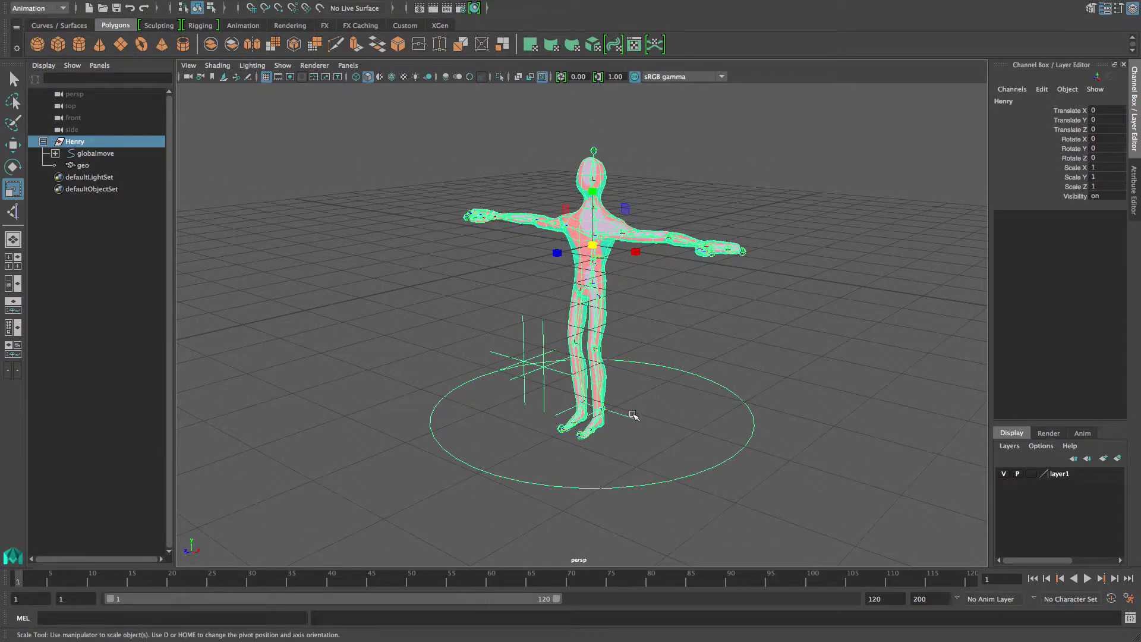
click(628, 421)
scroll(581, 430, up, 3)
mouse_move(582, 432)
alt+mouse_down()
mouse_move(619, 424)
mouse_move(577, 451)
alt+mouse_up()
mouse_move(603, 431)
alt+mouse_down()
mouse_move(512, 464)
mouse_move(584, 450)
mouse_move(590, 437)
alt+mouse_up()
alt+right_drag(589, 440, 698, 454)
alt+middle_drag(698, 454, 654, 364)
alt+drag(673, 290, 687, 310)
click(724, 268)
alt+drag(538, 401, 496, 399)
click(509, 389)
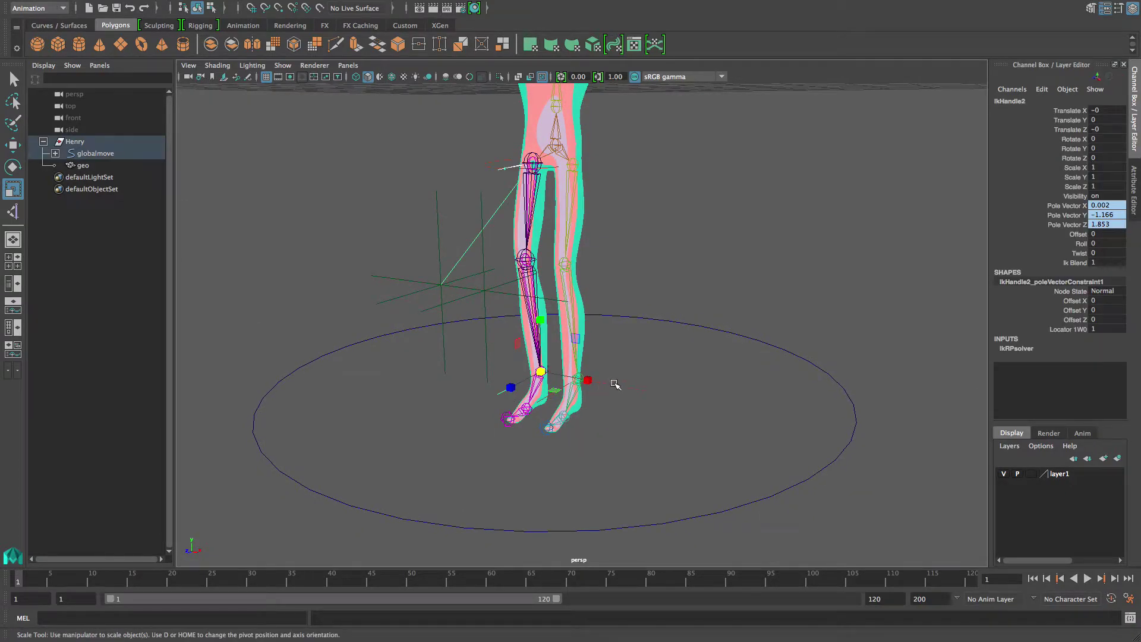
shift+click(614, 389)
click(405, 283)
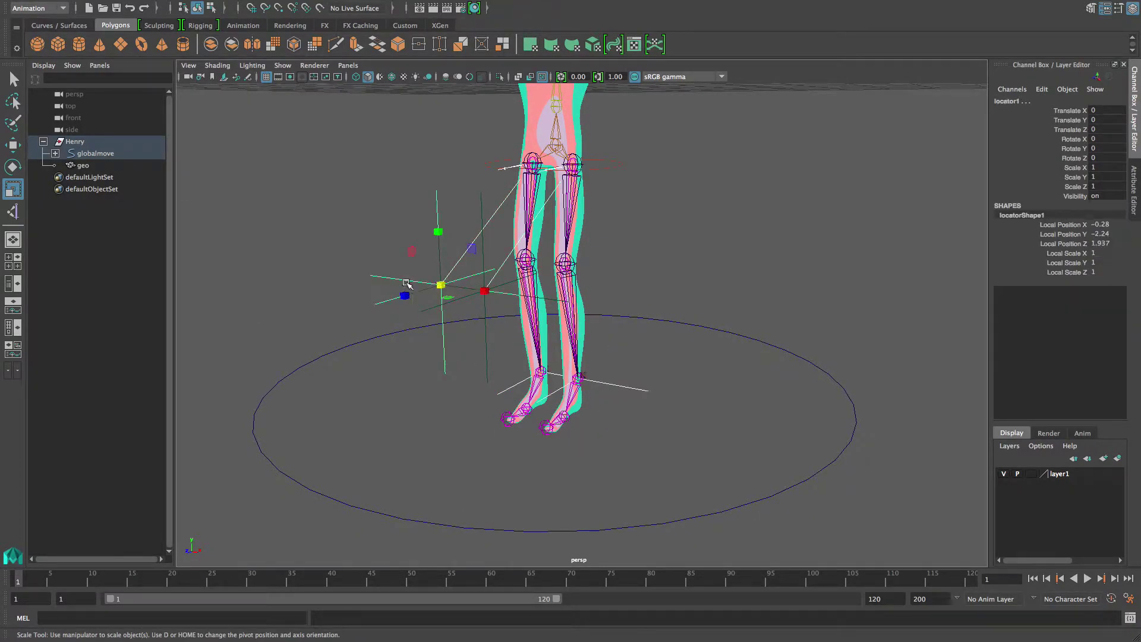
shift+click(482, 209)
- Add the pelvis joint and the spine joints up to the chest to the selection
scroll(564, 212, down, 2)
alt+middle_drag(564, 213, 516, 319)
scroll(515, 317, up, 2)
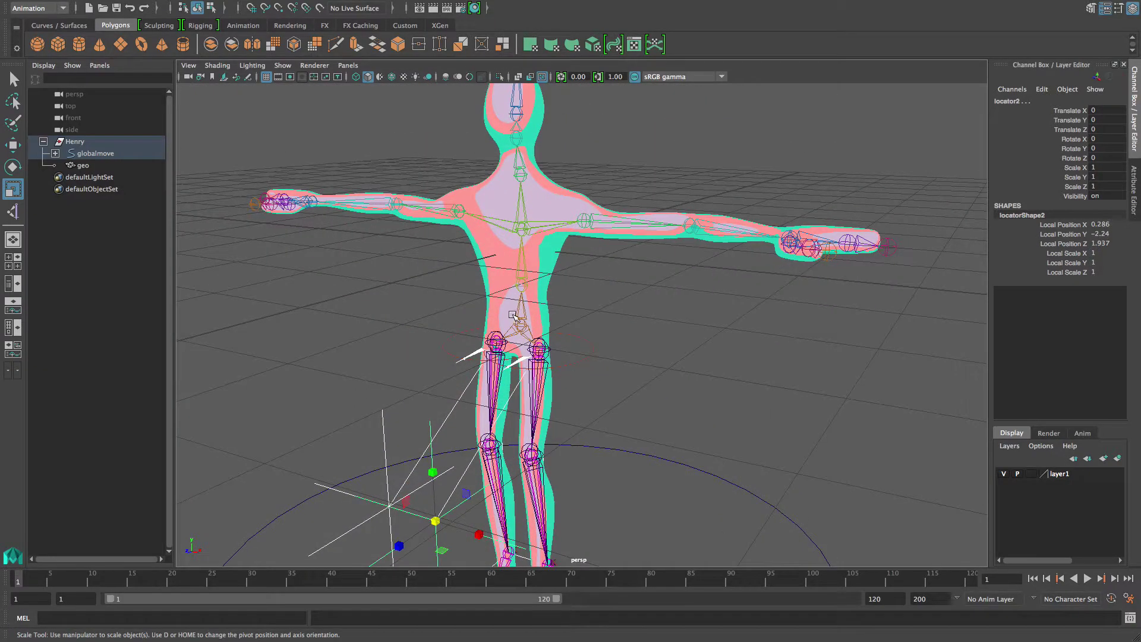
shift+click(520, 309)
shift+click(522, 251)
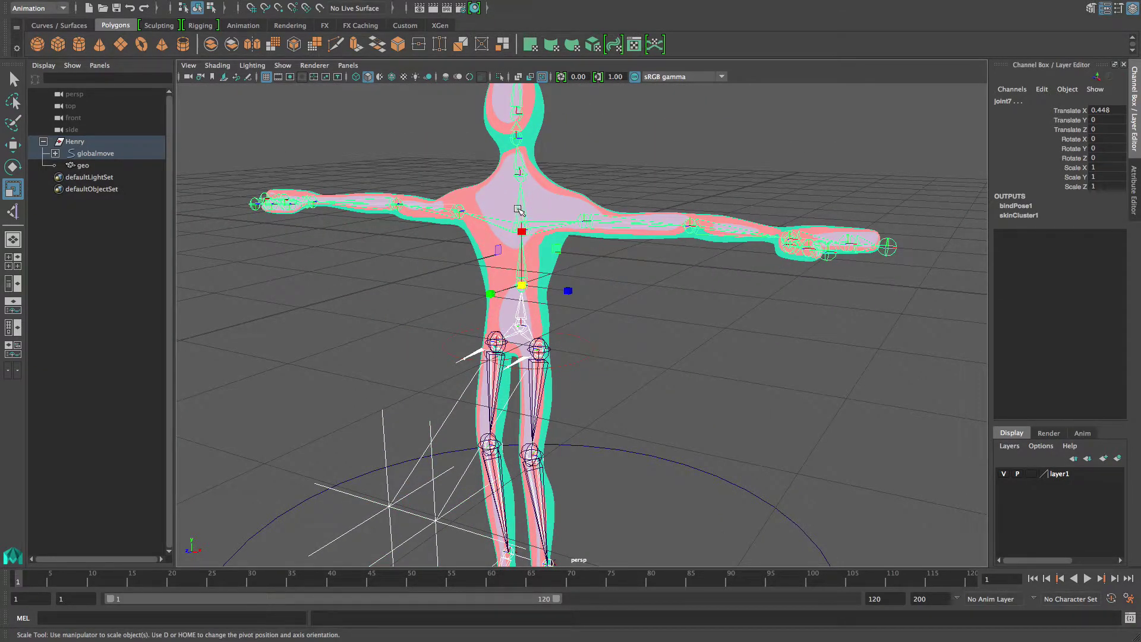
shift+click(522, 210)
- Add the shoulder, elbow and wrist joints of the character's left arm to the selection
shift+click(606, 223)
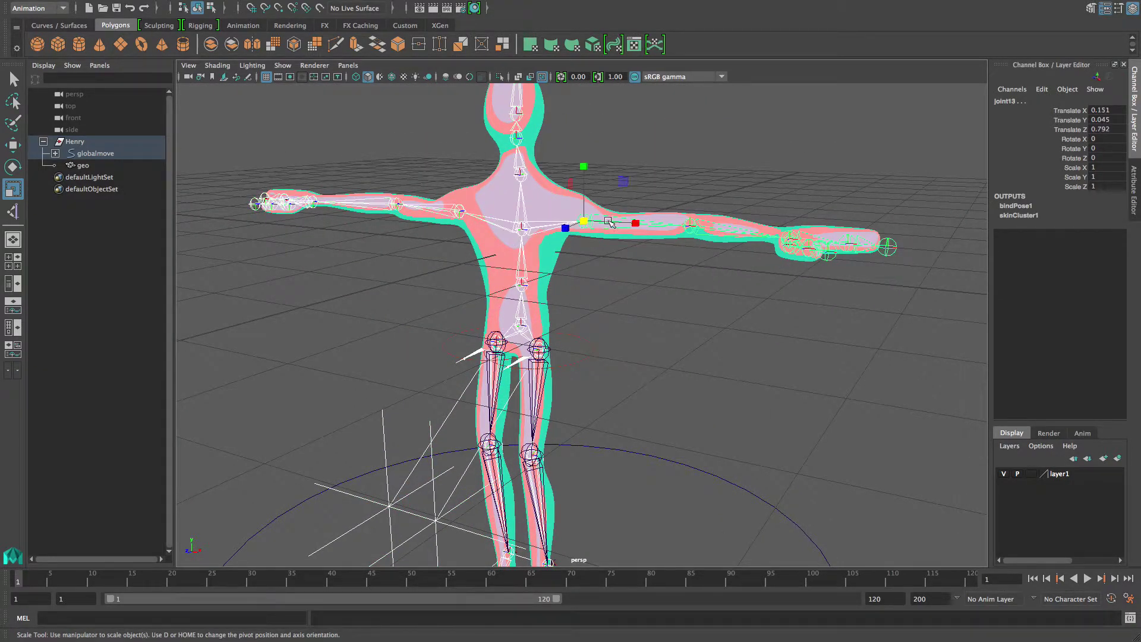
shift+click(712, 230)
alt+drag(754, 234, 745, 269)
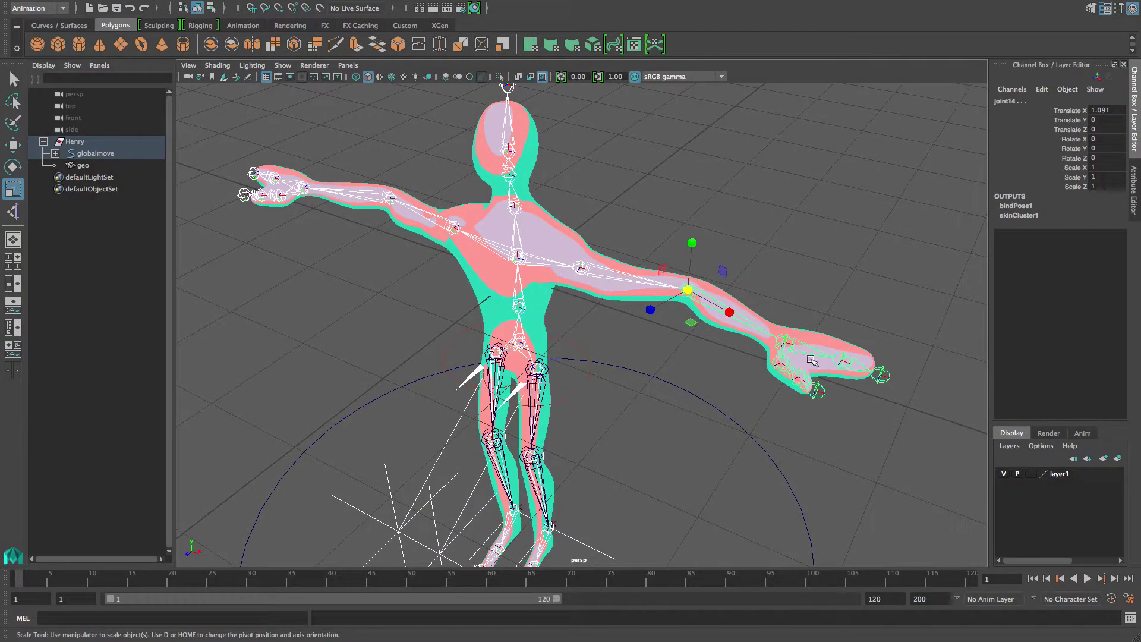
shift+click(785, 347)
- Add the shoulder, elbow and wrist joints of the character's right arm to the selection
shift+click(410, 212)
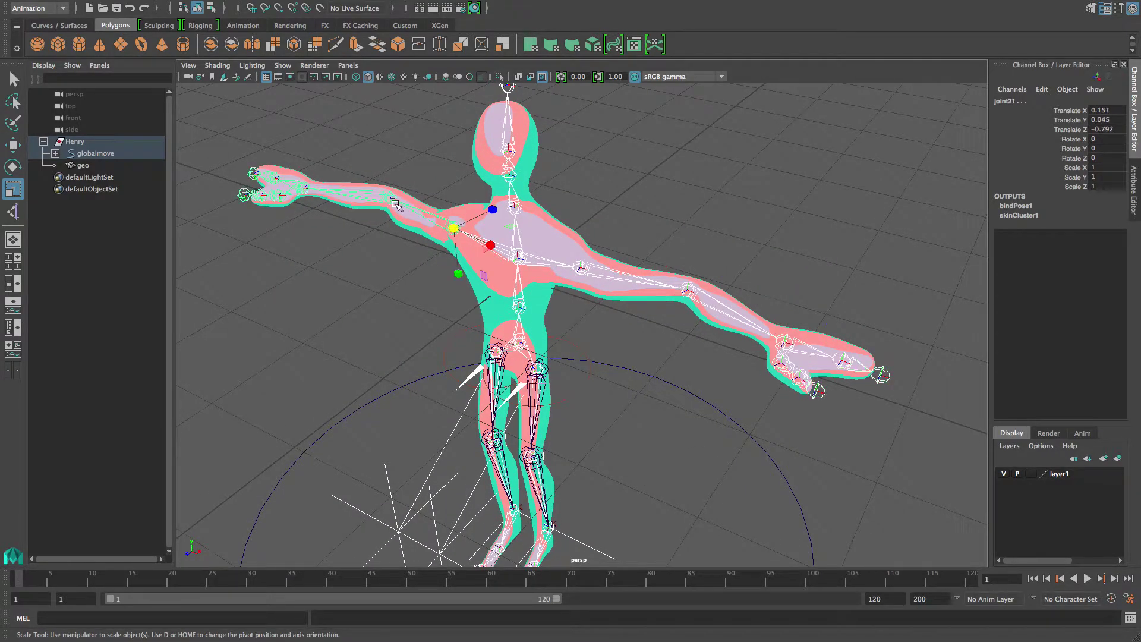
shift+click(357, 195)
alt+right_drag(315, 194, 369, 208)
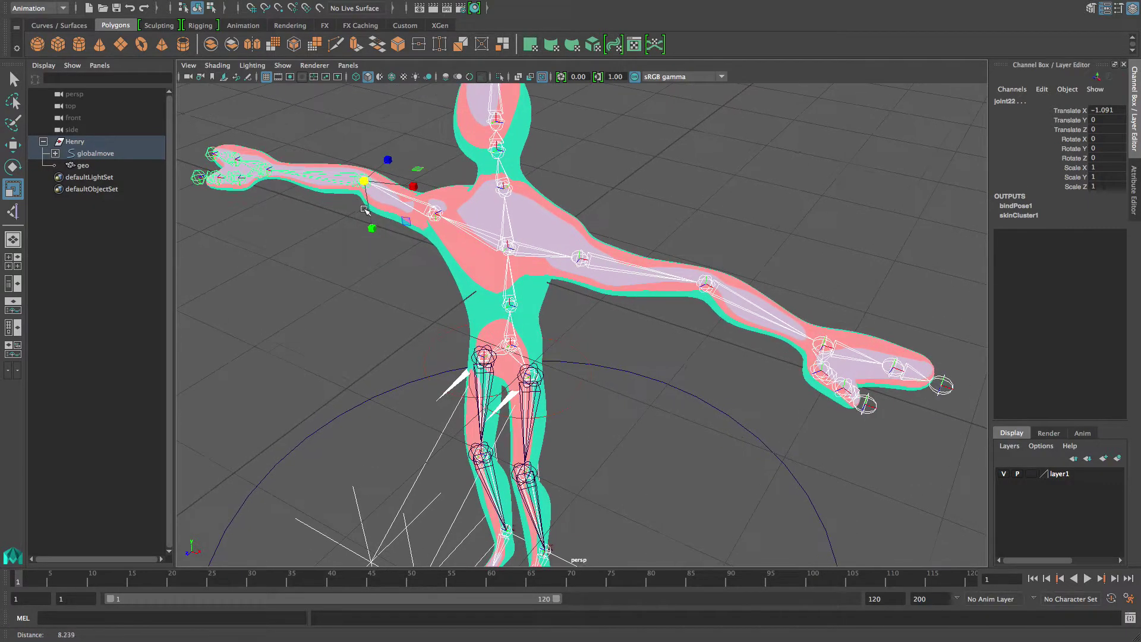
alt+middle_drag(368, 209, 449, 261)
alt+drag(449, 261, 479, 260)
shift+click(340, 263)
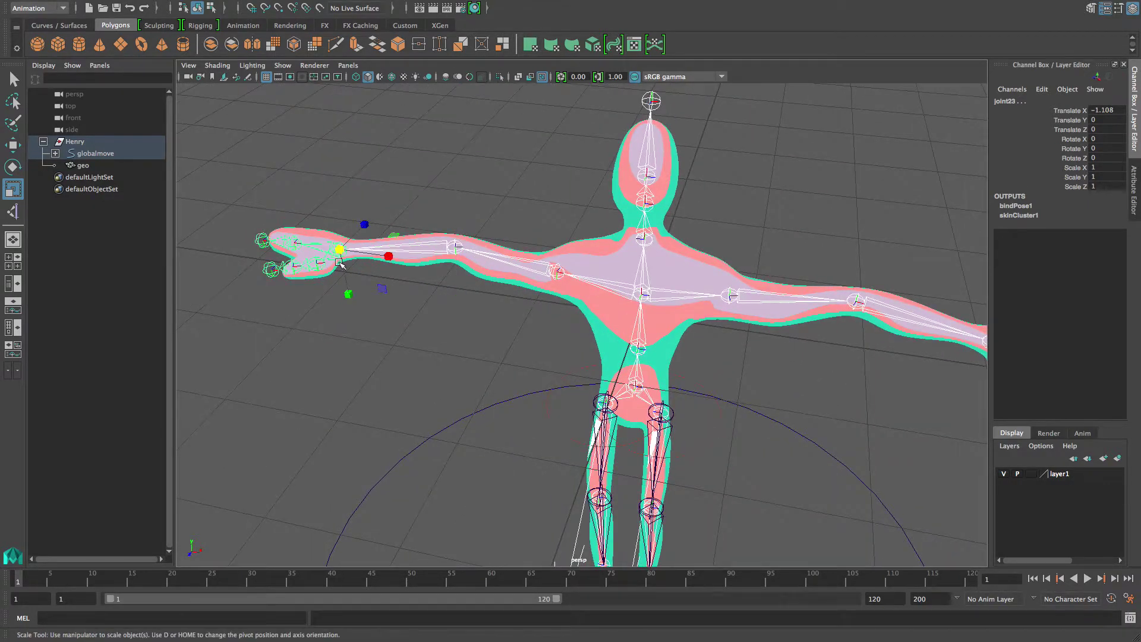
- Add the neck and head joints to the selection so it covers the whole figure's controls
alt+drag(605, 262, 539, 247)
shift+click(563, 220)
alt+right_drag(553, 226, 634, 237)
alt+drag(634, 237, 607, 232)
alt+middle_drag(607, 233, 561, 288)
alt+drag(561, 288, 490, 270)
shift+click(504, 200)
shift+click(504, 150)
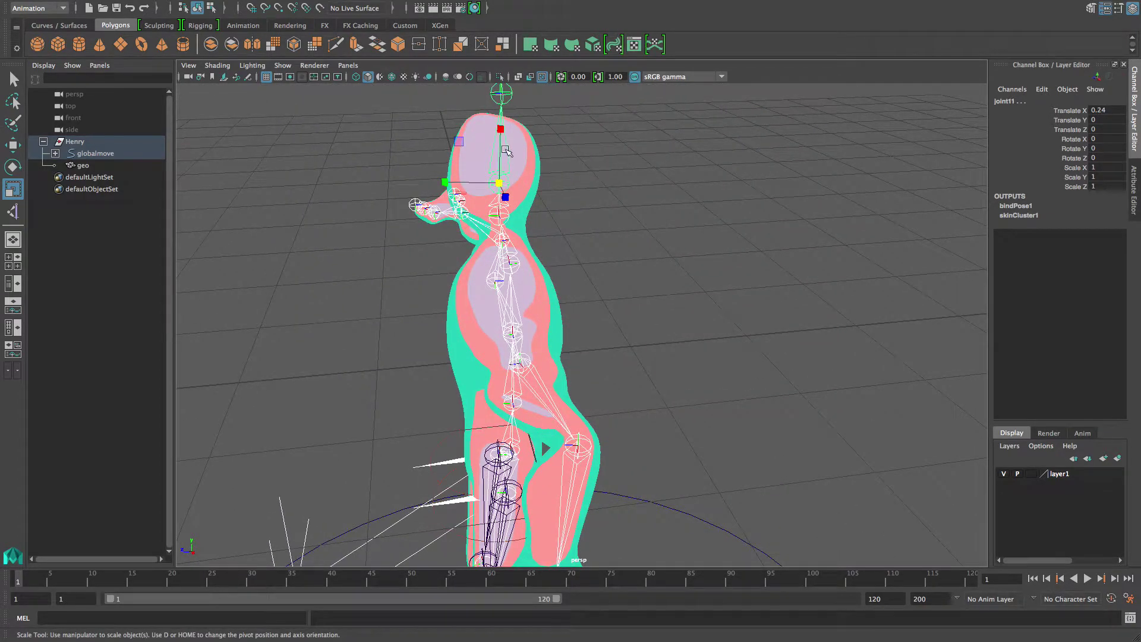
alt+right_drag(680, 226, 469, 210)
alt+drag(469, 209, 512, 209)
alt+right_drag(647, 270, 613, 272)
alt+middle_drag(613, 273, 612, 209)
mouse_move(612, 232)
alt+mouse_down()
mouse_move(796, 235)
mouse_move(626, 247)
mouse_move(602, 236)
alt+mouse_up()
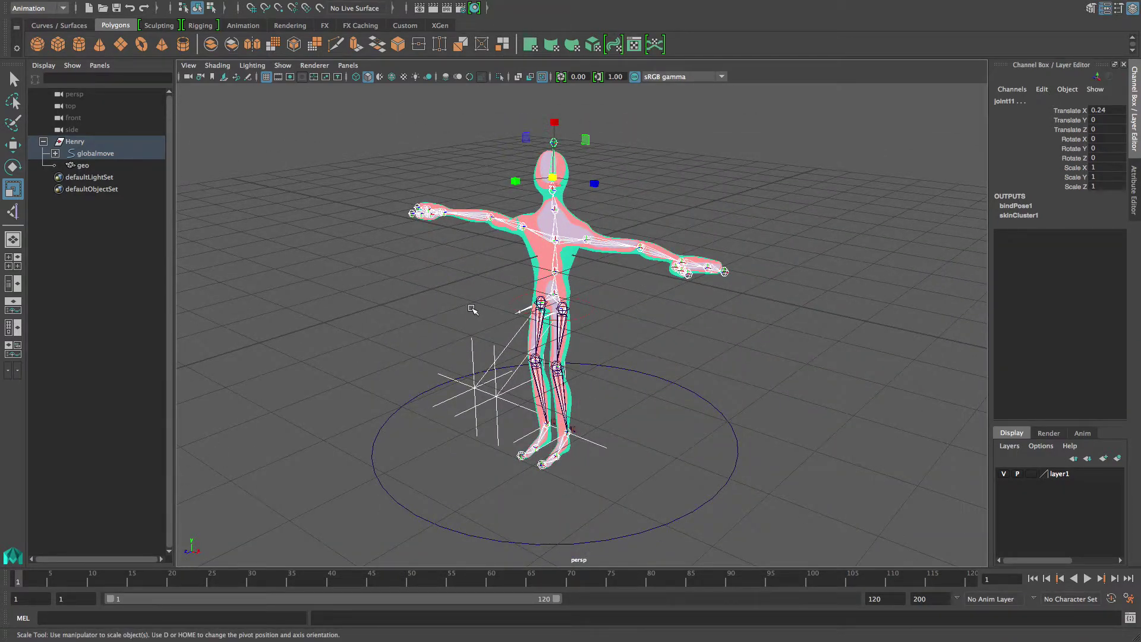
- Create a quick select set named Henry_ctrls from the selected rig controls and add it to the shelf
click(128, 7)
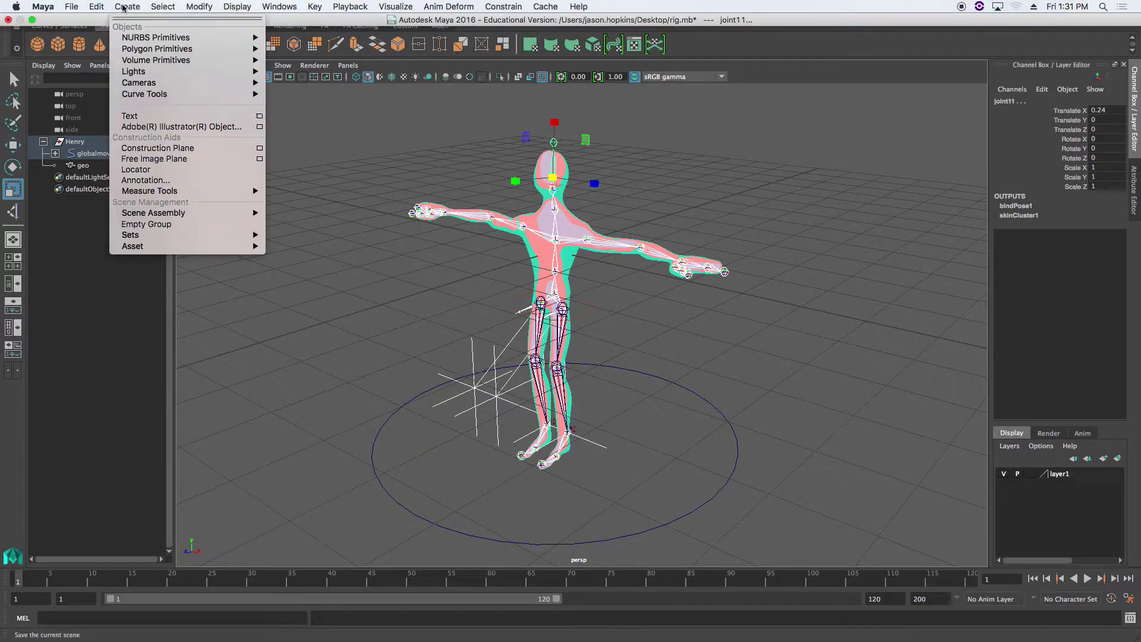
mouse_move(253, 235)
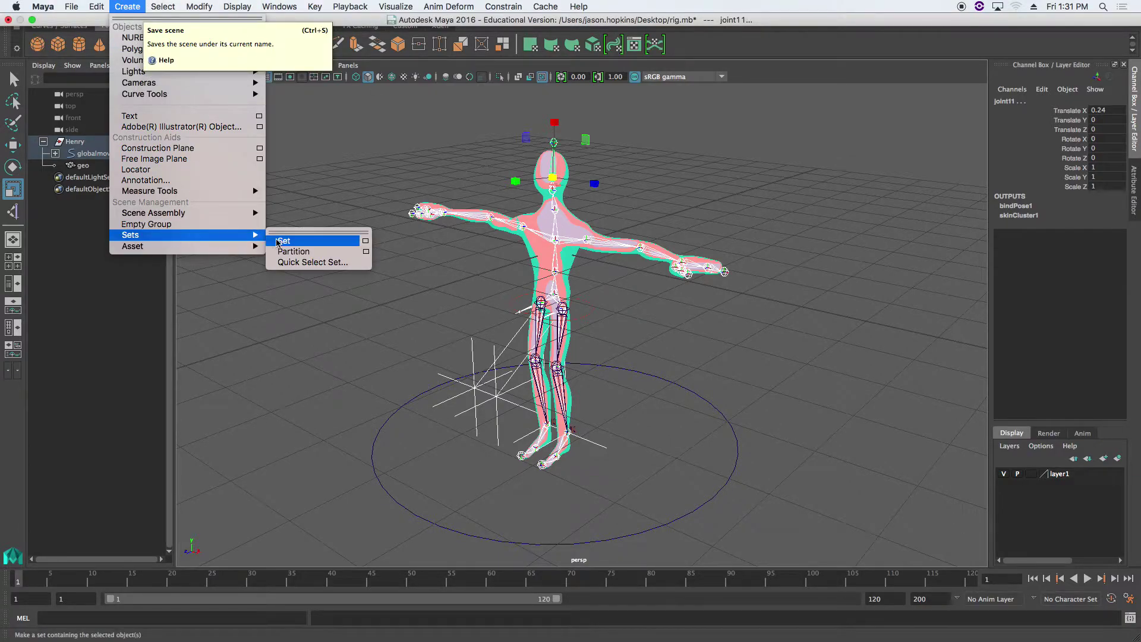
click(301, 262)
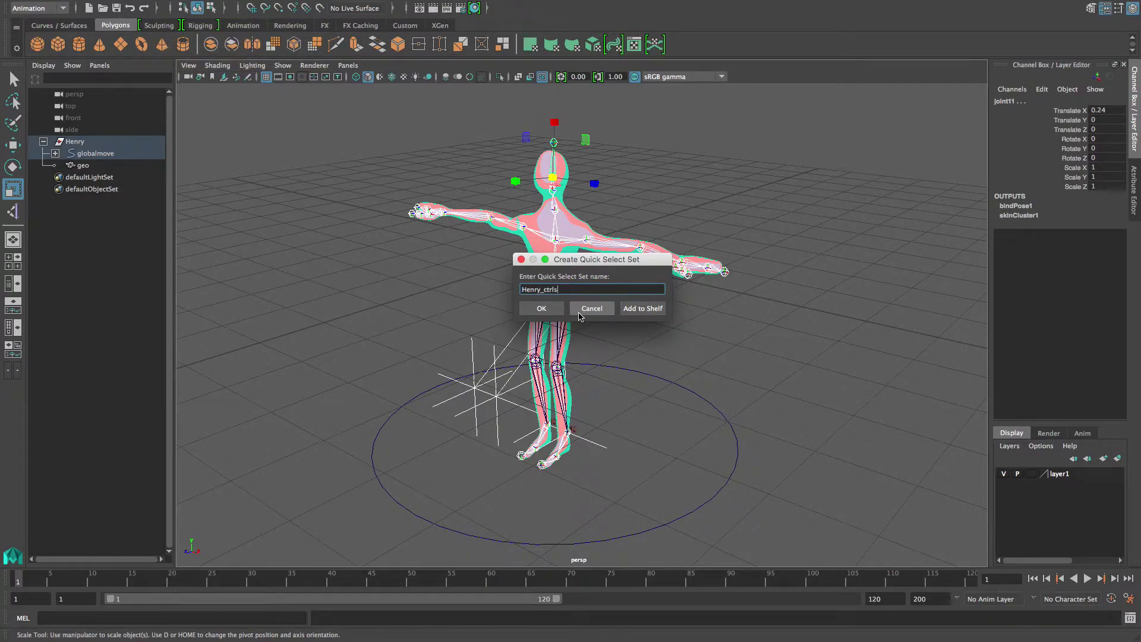
click(642, 307)
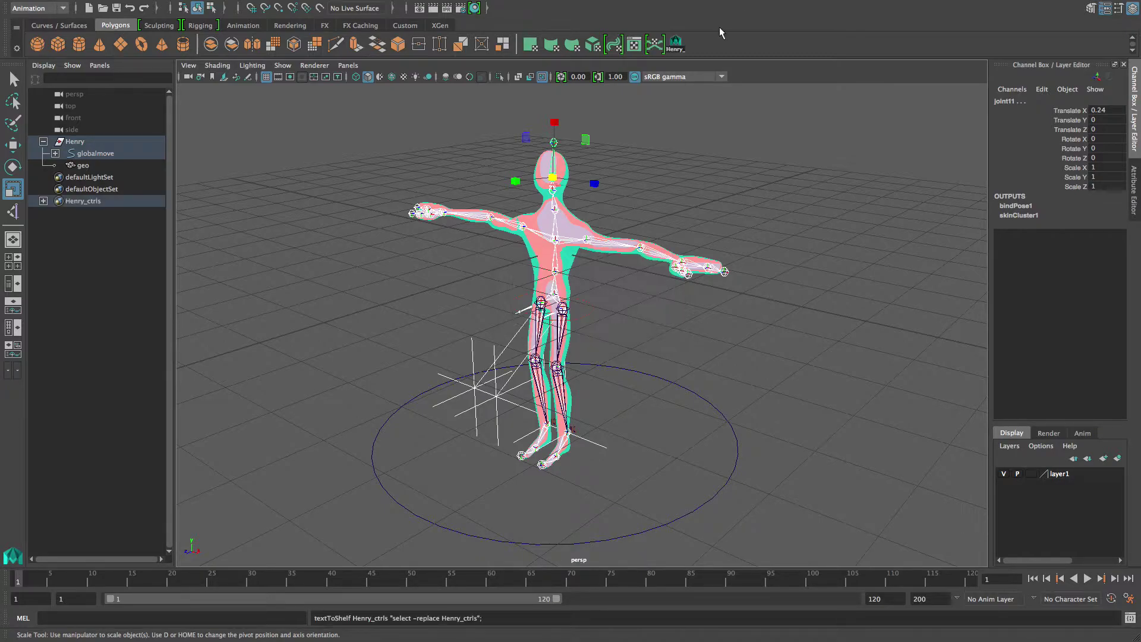
- Test the Henry_ctrls shelf set by clearing the selection and reselecting the rig controls with it
click(714, 109)
click(677, 47)
click(716, 117)
click(678, 48)
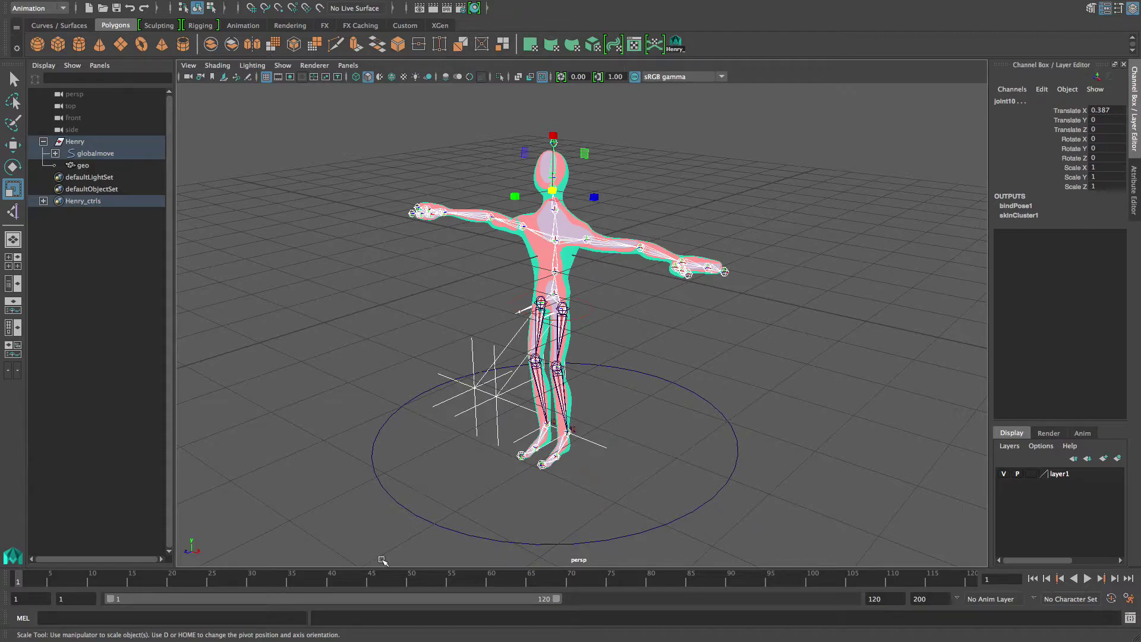
- Shorten the playback range to end at frame 29 and set the playback speed to Real-time [24 fps]
drag(564, 601, 250, 601)
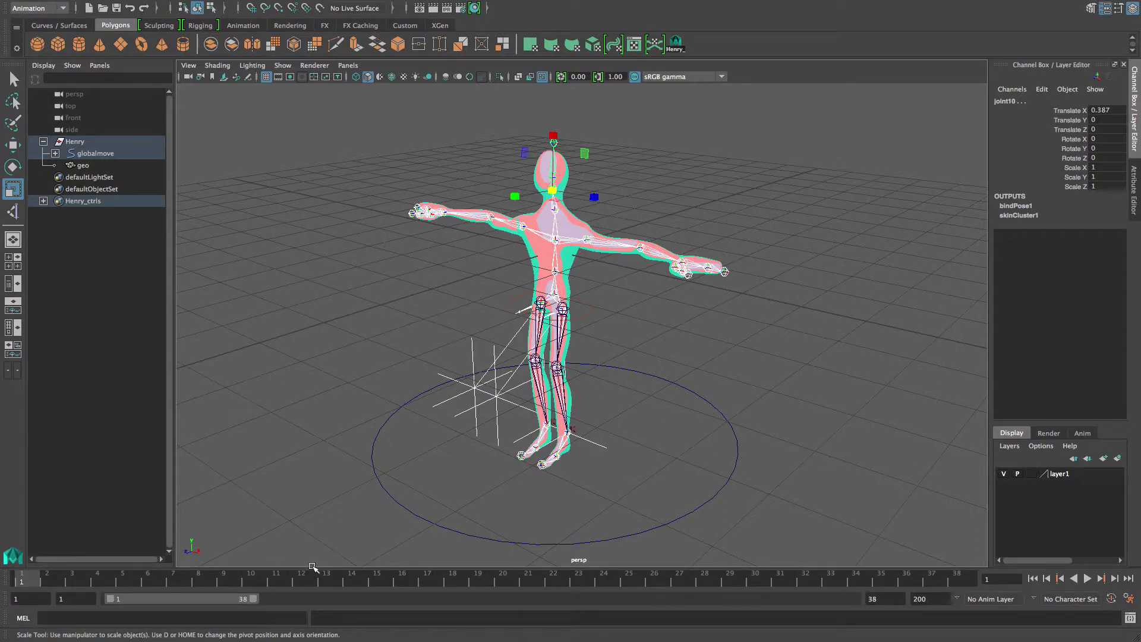
drag(255, 601, 220, 604)
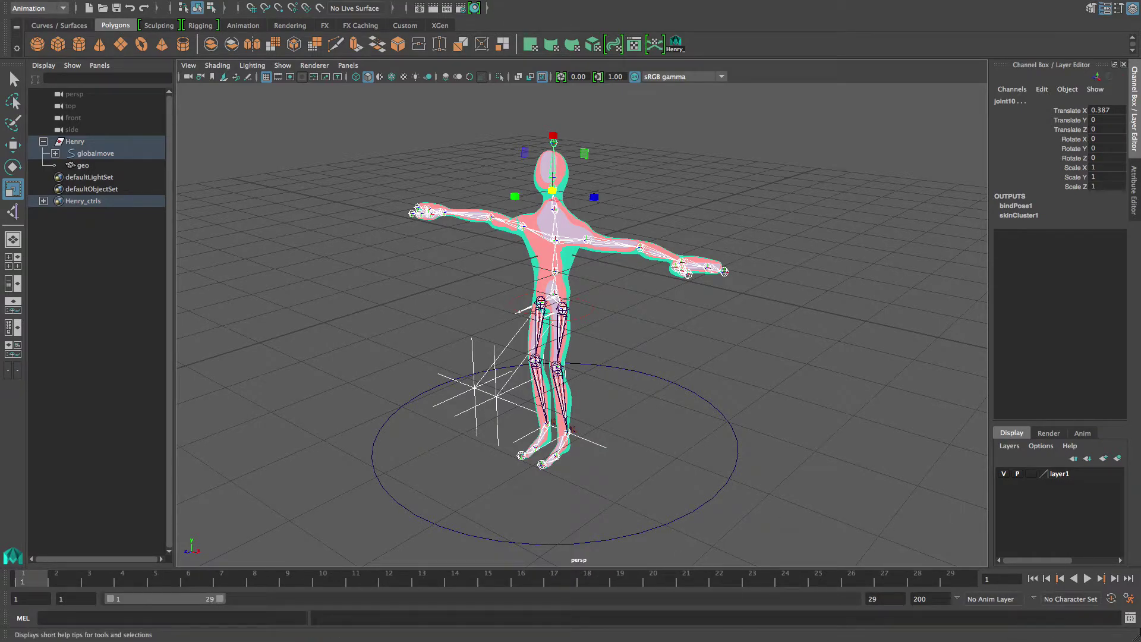
click(1128, 600)
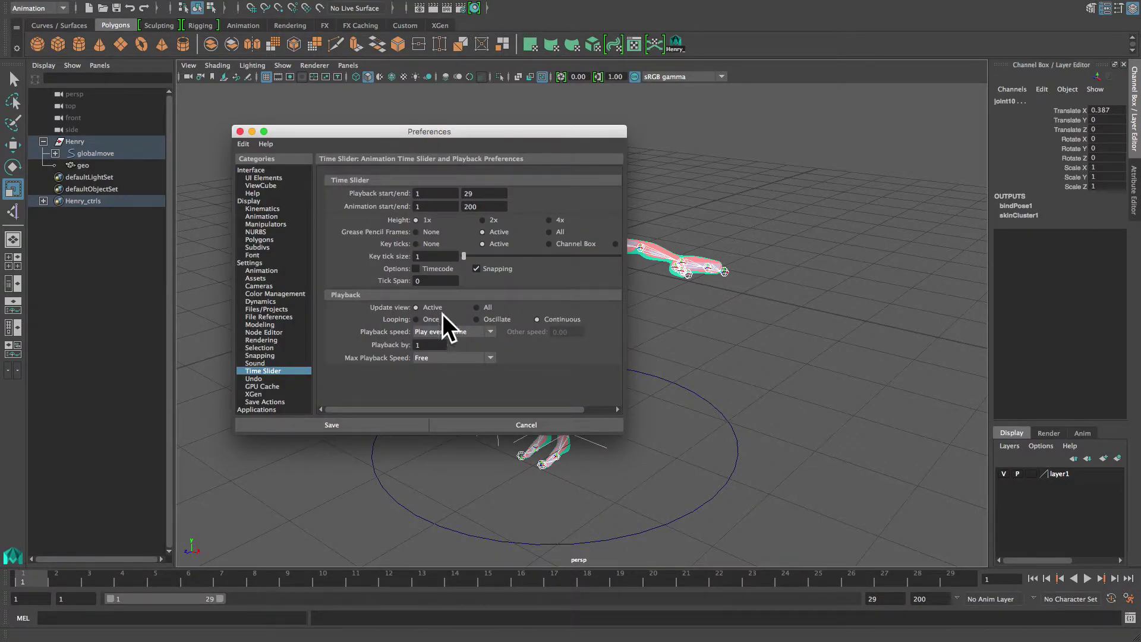
drag(404, 132, 385, 78)
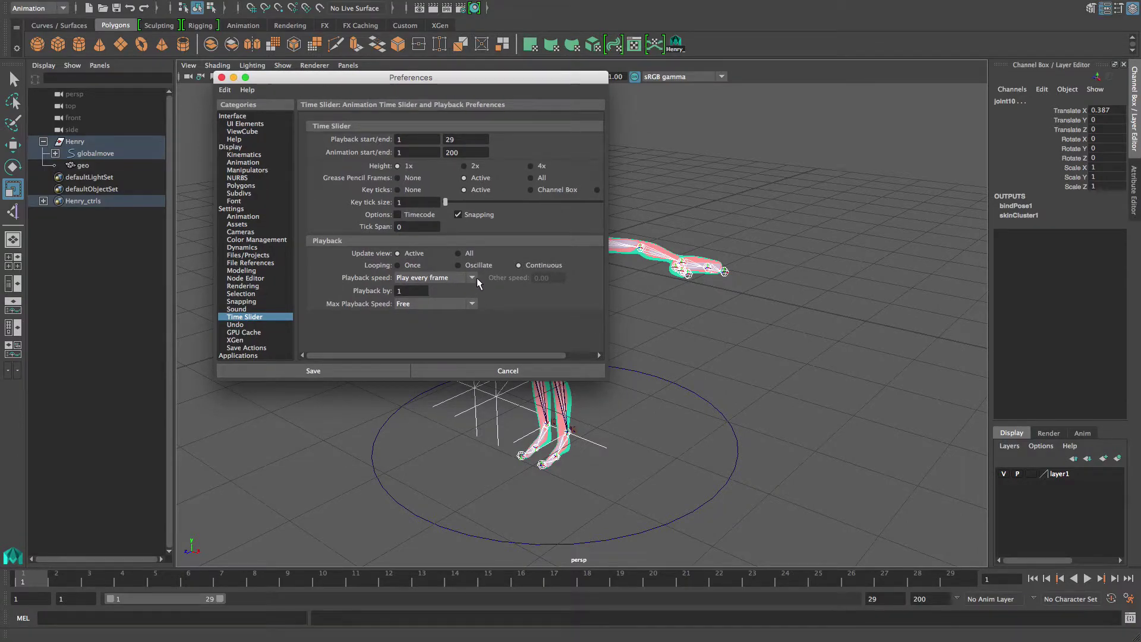
click(475, 278)
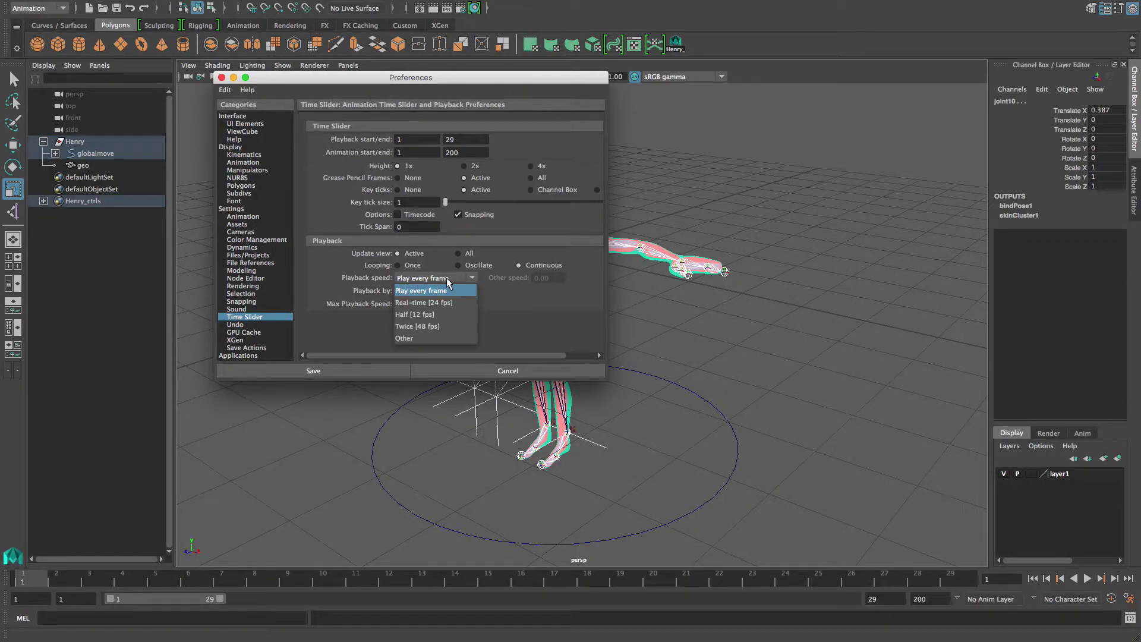
click(438, 303)
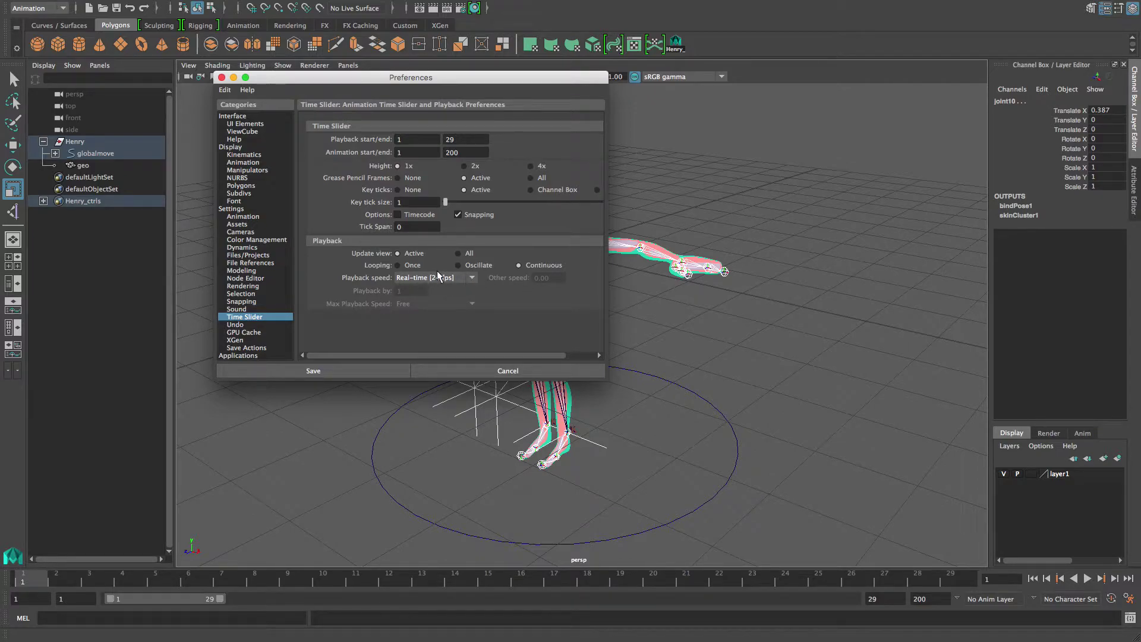
- Review the general working units and turn on Weighted tangents in the animation preferences
click(231, 209)
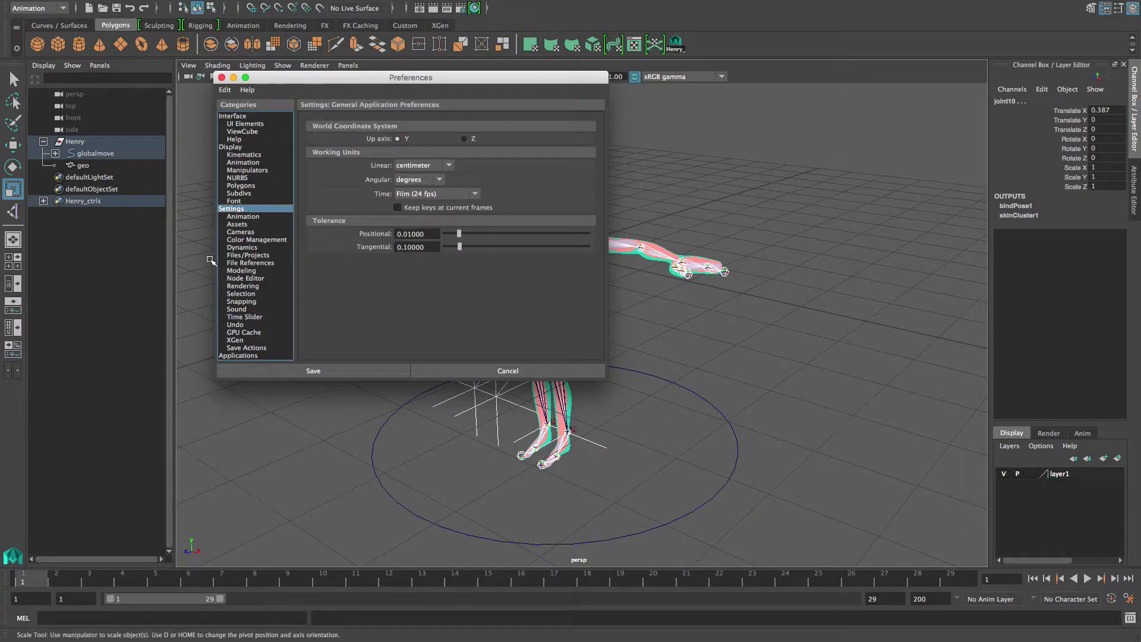
click(238, 218)
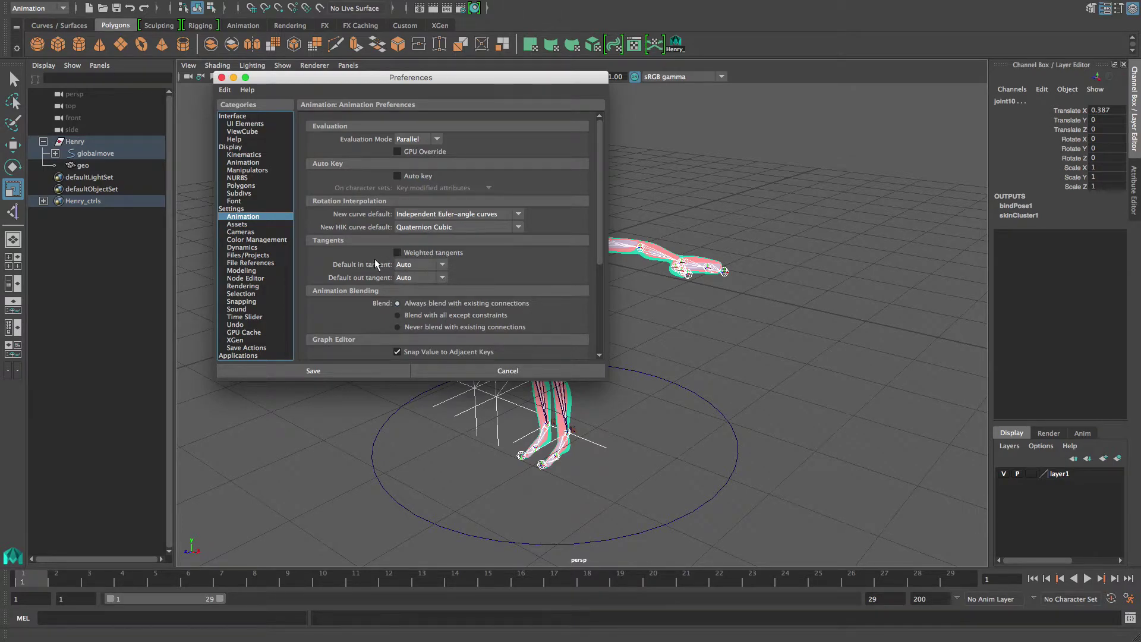
click(397, 253)
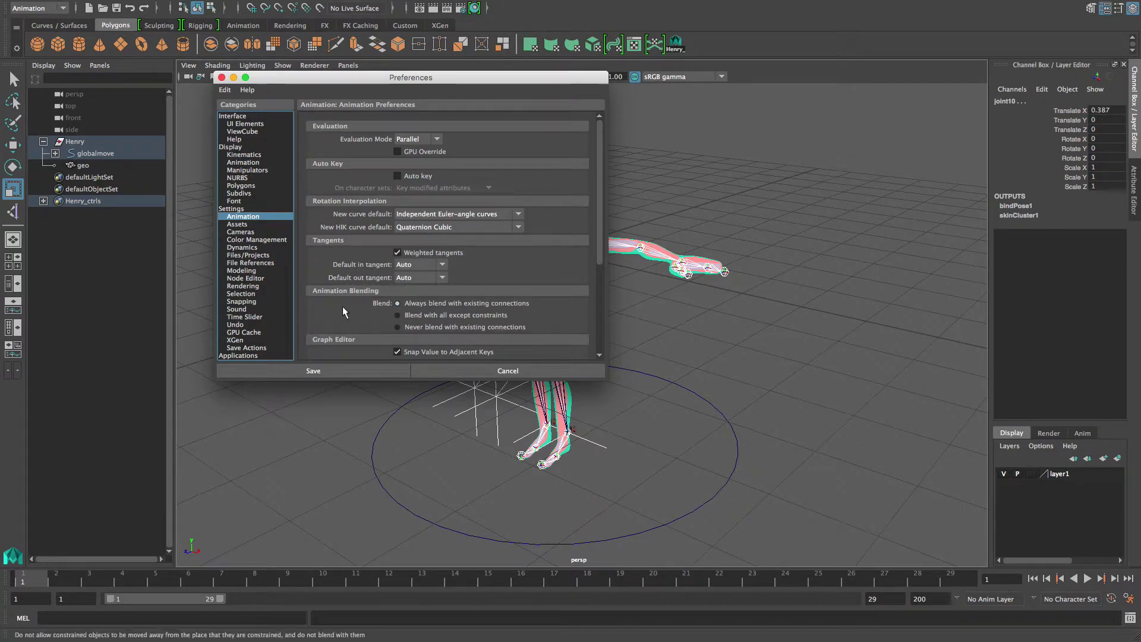
drag(598, 217, 604, 193)
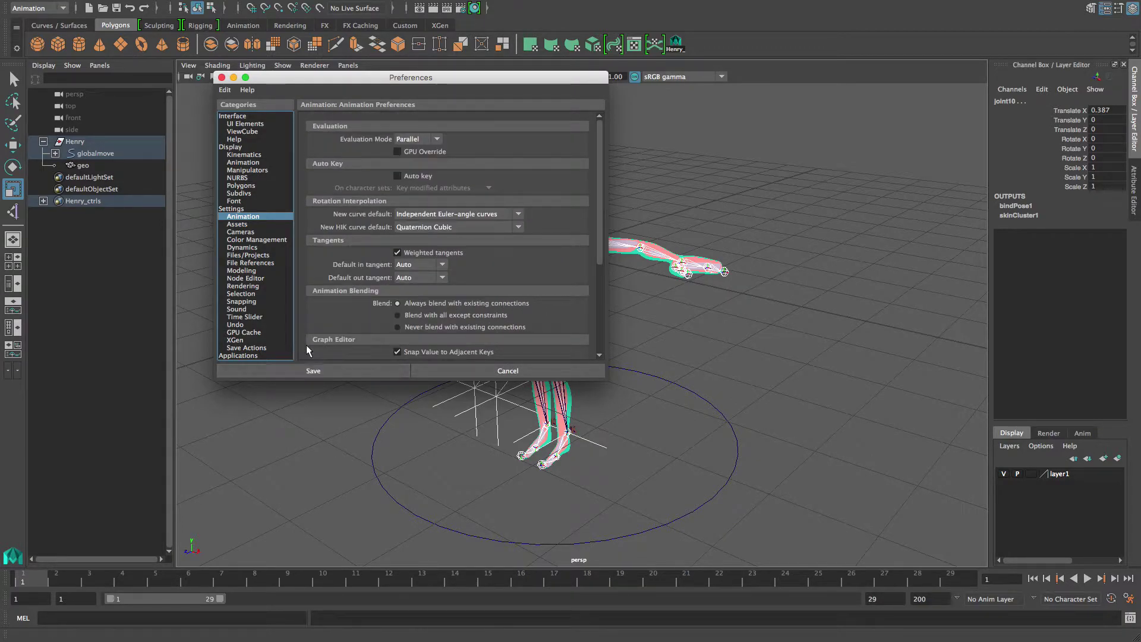
- Turn on Auto key, save the preferences, and shorten the playback range to end at frame 25
click(243, 318)
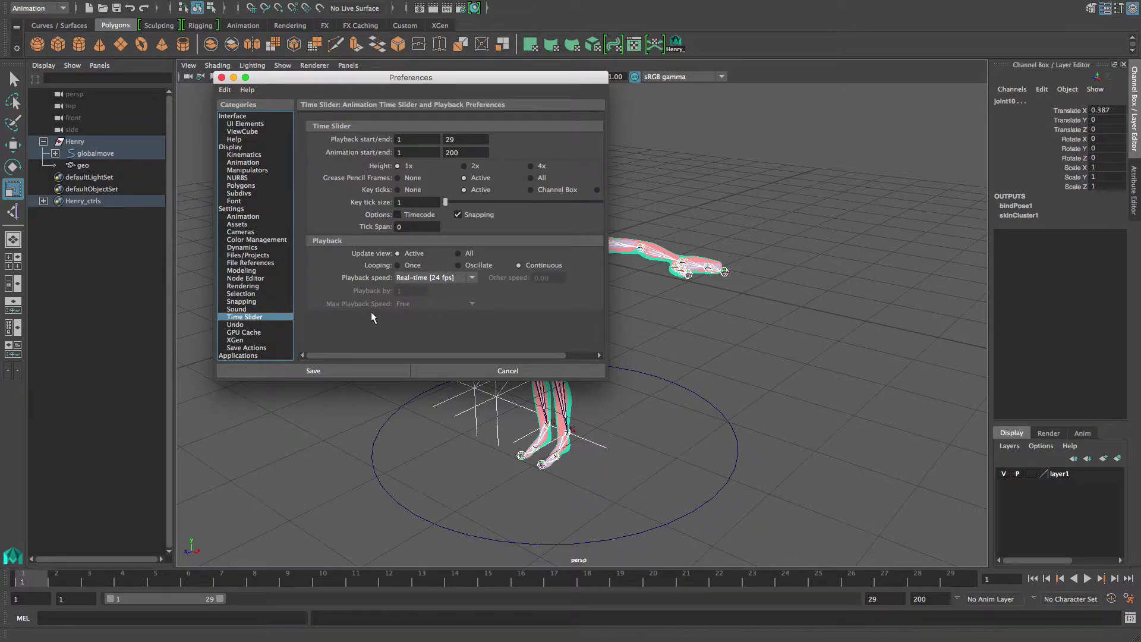
click(235, 209)
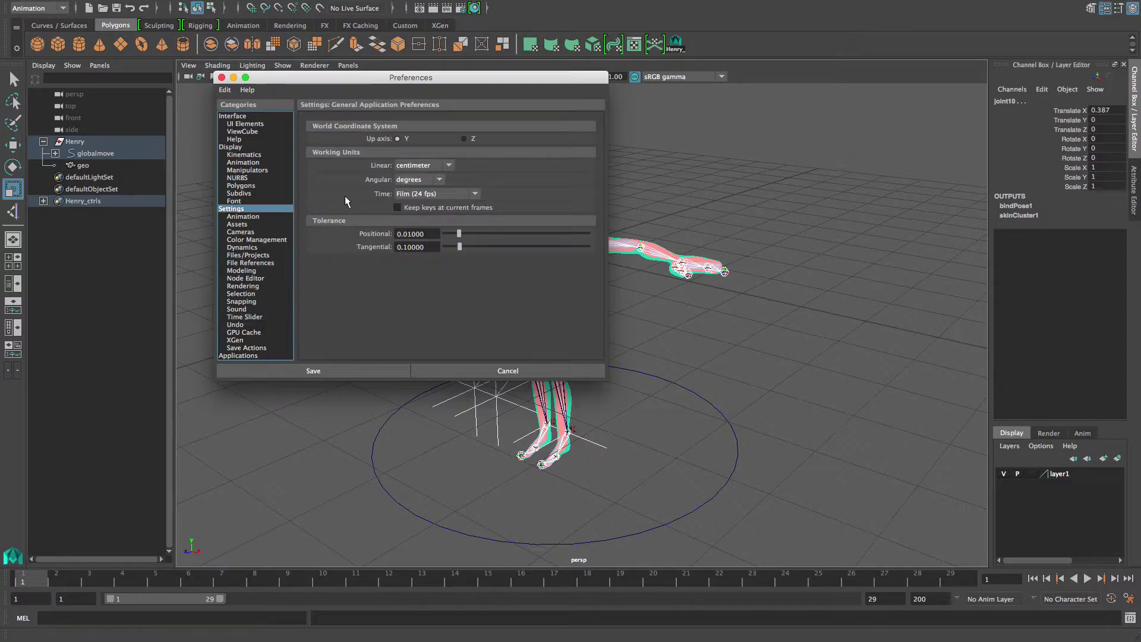
click(243, 218)
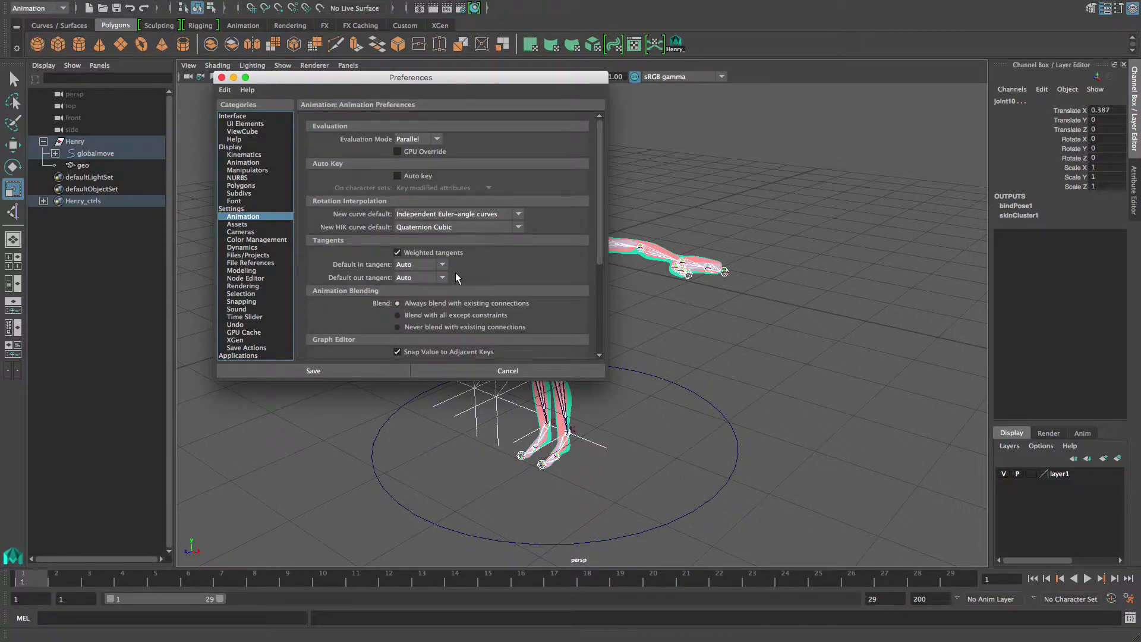
click(397, 177)
click(313, 370)
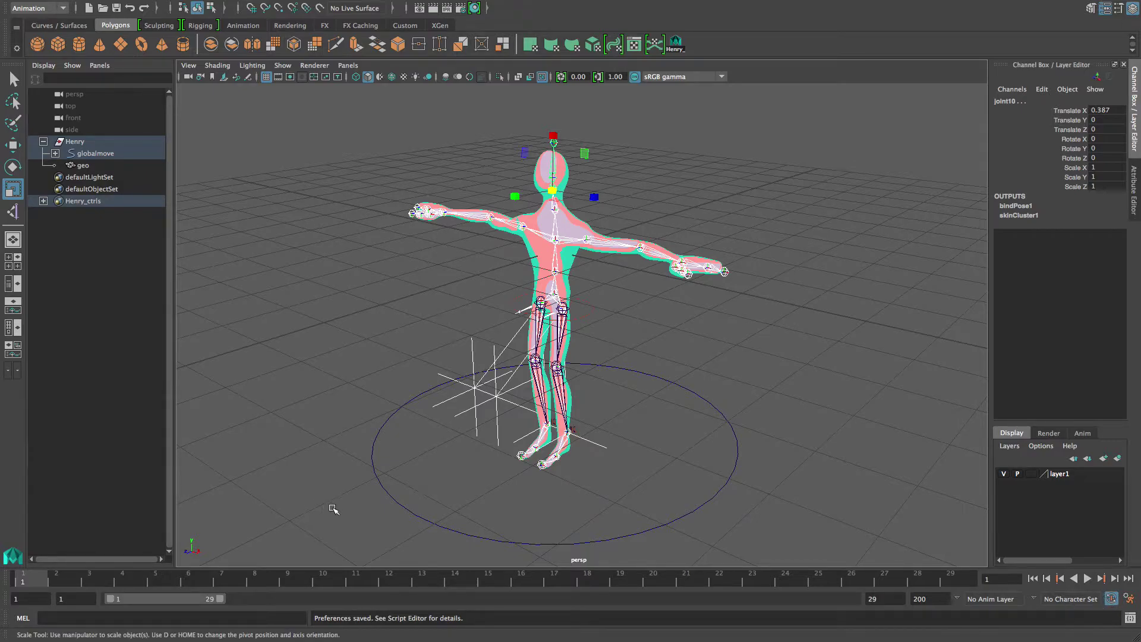
drag(216, 600, 202, 600)
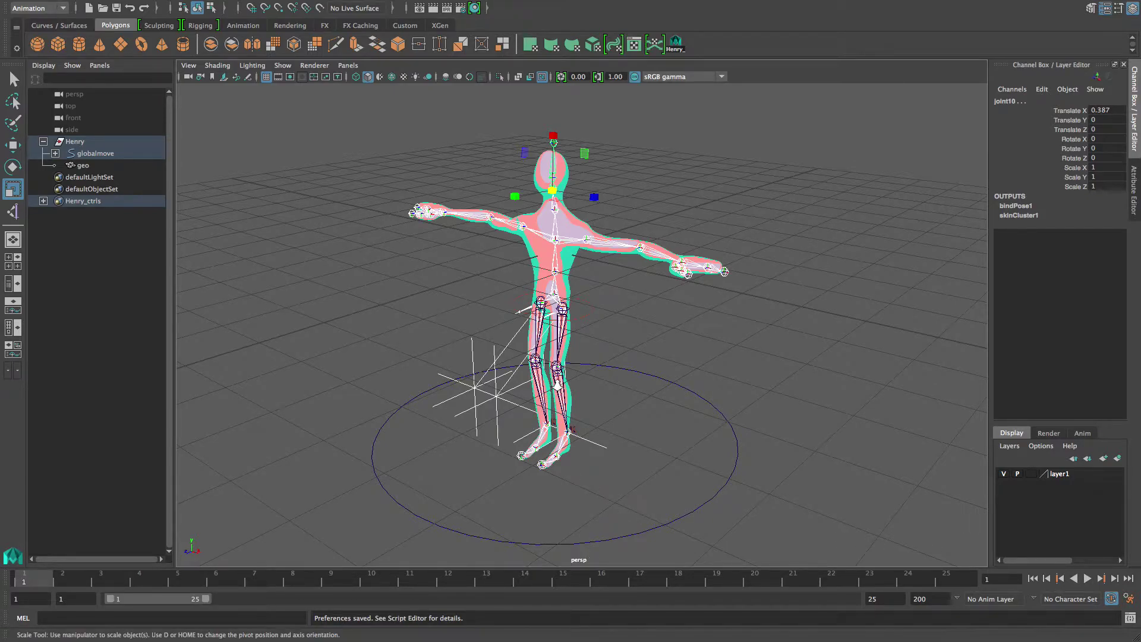
- Rotate the shoulder joint joint13 to lower that arm from the T-pose and swing it behind the body
alt+right_drag(555, 386, 642, 367)
alt+middle_drag(643, 368, 672, 425)
alt+drag(672, 425, 646, 404)
click(624, 282)
alt+right_drag(728, 336, 703, 331)
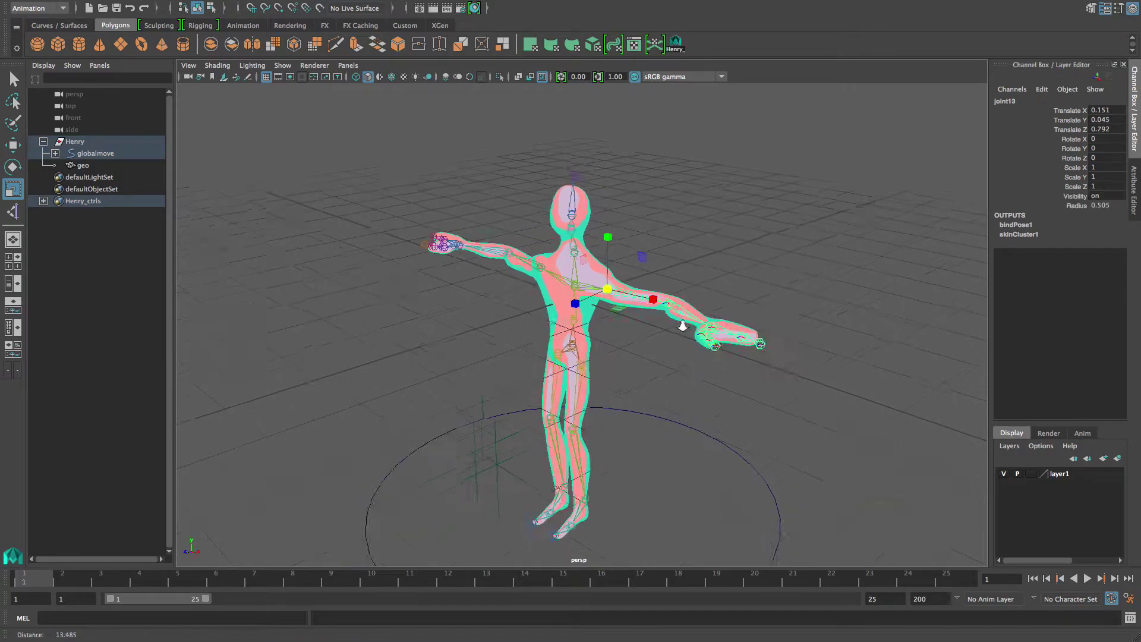
alt+drag(703, 331, 666, 309)
key(e)
drag(646, 248, 540, 329)
drag(503, 248, 616, 302)
- Rotate the opposite shoulder joint21 to about -14° in Y and -82° in Z, lowering that arm and swinging it forward
click(592, 283)
drag(578, 239, 433, 314)
alt+drag(493, 253, 508, 292)
drag(502, 252, 515, 246)
alt+drag(542, 322, 546, 288)
alt+middle_drag(547, 320, 550, 291)
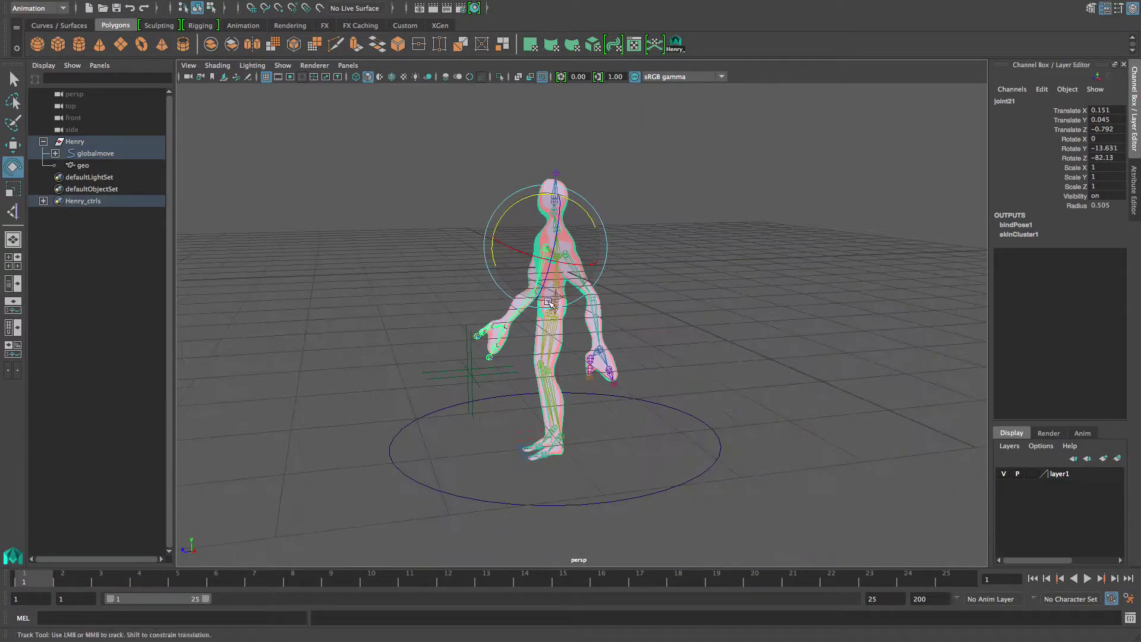
- Move the foot handle ikHandle1 forward and ikHandle2 backward to put the legs in a walking stride
alt+right_drag(550, 291, 609, 363)
click(558, 496)
mouse_move(558, 498)
alt+mouse_down()
mouse_move(564, 516)
mouse_move(553, 496)
alt+mouse_up()
key(w)
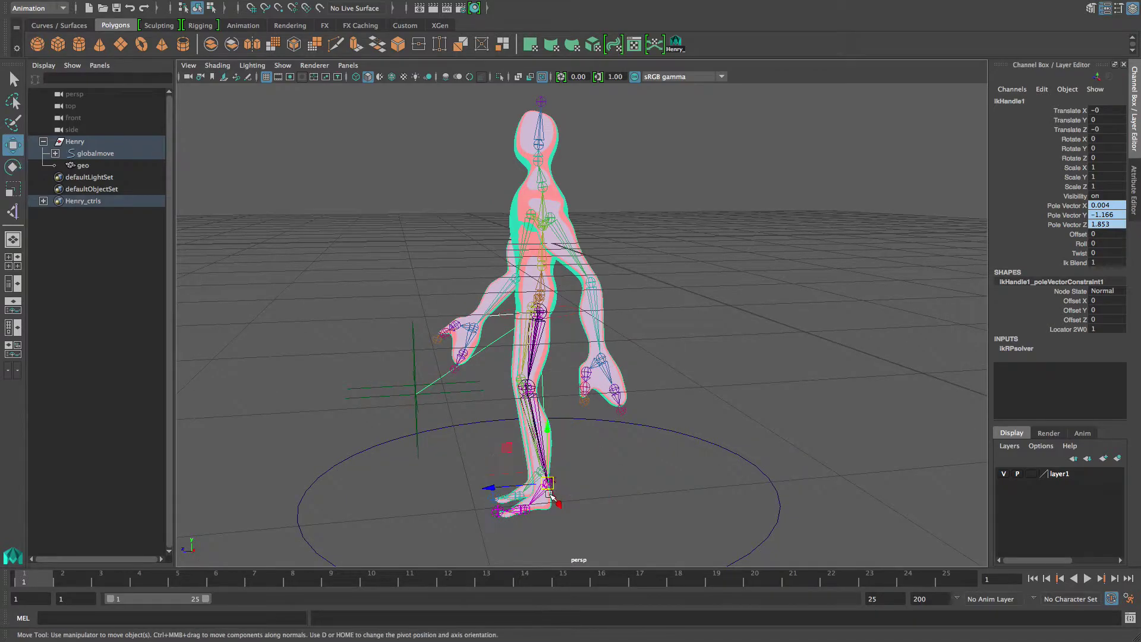
drag(482, 491, 428, 477)
click(558, 494)
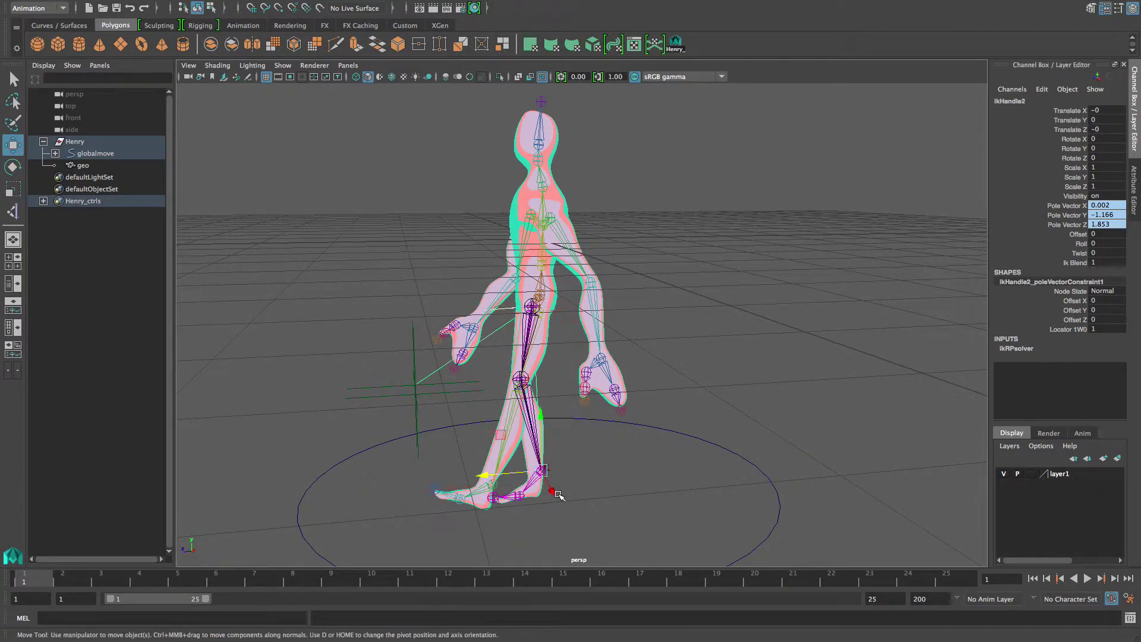
drag(487, 475, 557, 466)
- Rotate the ball joint of the trailing foot, joint32, to about 33.4° in Z to flatten the toes
alt+drag(511, 404, 597, 417)
click(590, 304)
alt+drag(590, 304, 541, 299)
drag(570, 259, 505, 258)
scroll(535, 357, up, 2)
click(588, 516)
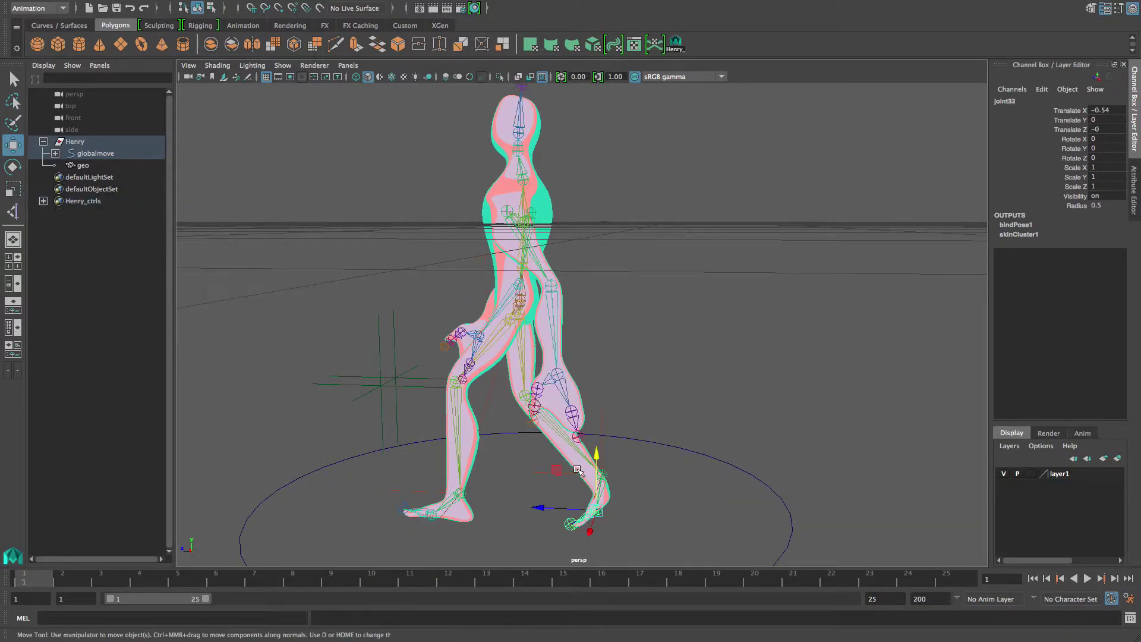
key(e)
drag(585, 459, 614, 469)
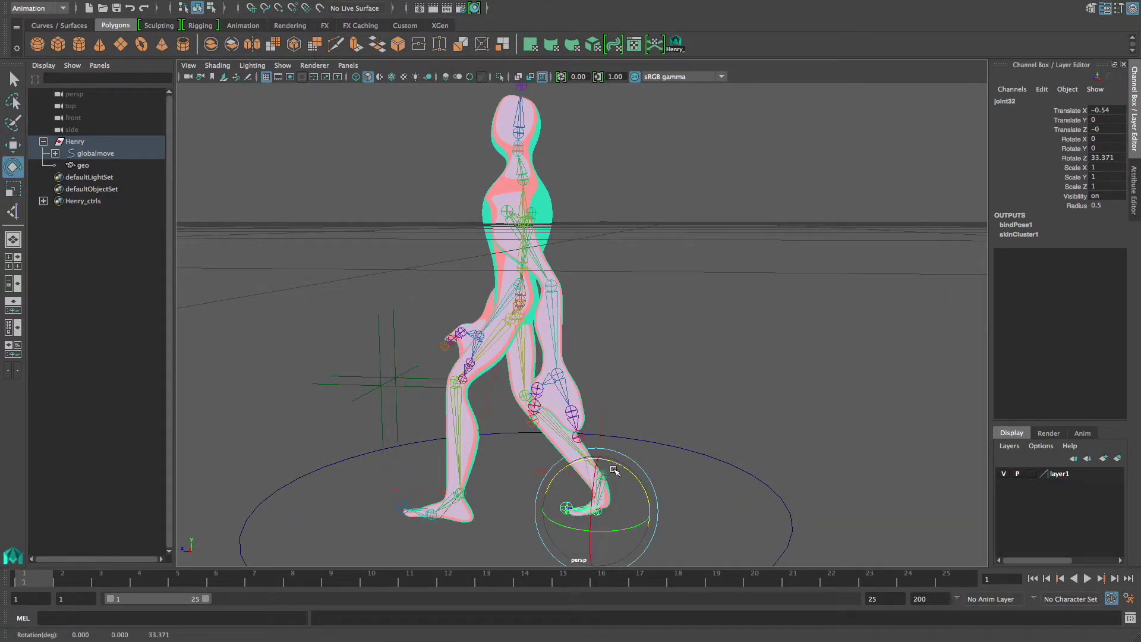
- Rotate the upper spine joint at the chest to twist the torso for the stride
alt+drag(440, 508, 480, 490)
alt+drag(540, 449, 620, 438)
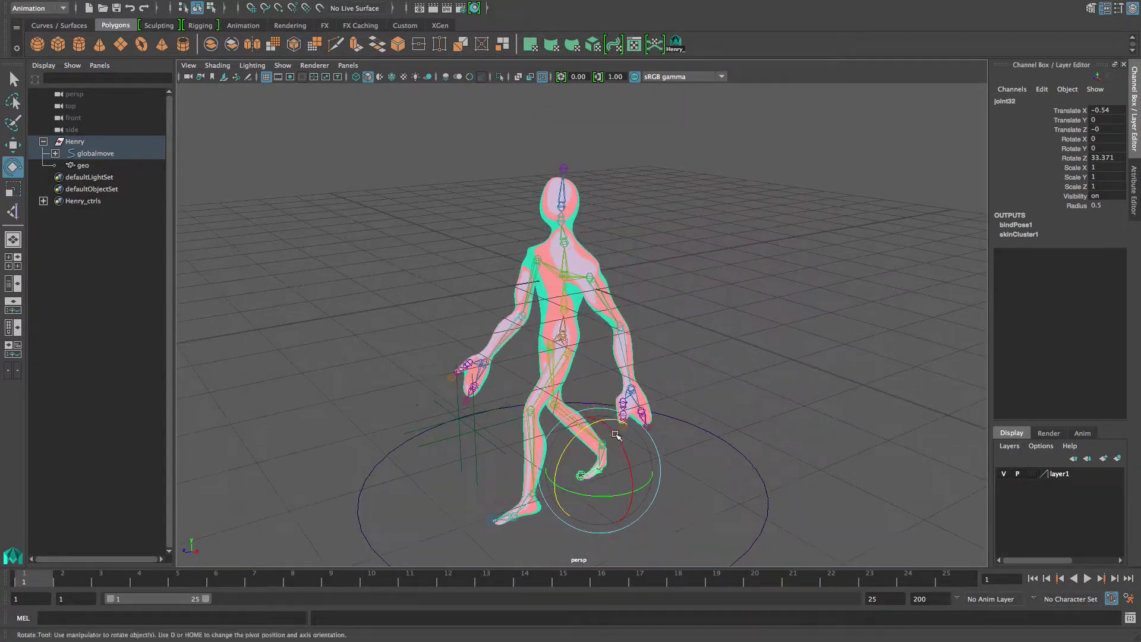
click(564, 344)
alt+drag(565, 349, 601, 382)
click(610, 300)
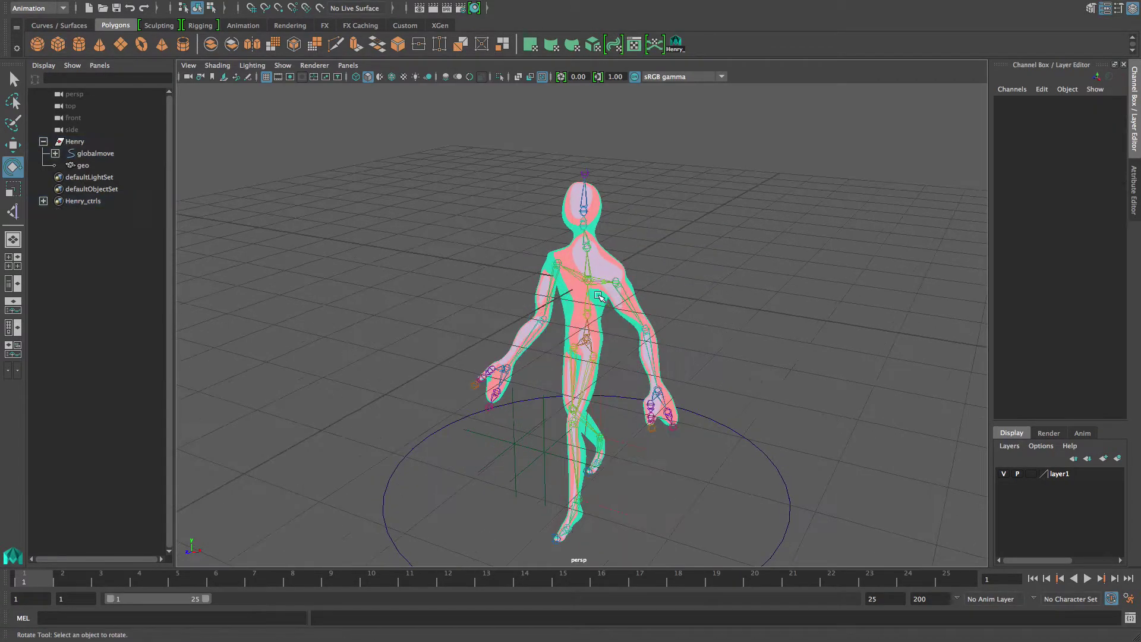
click(586, 279)
drag(574, 296, 543, 340)
- Rotate joint9 at the base of the neck to about -11.8° in X to counter the torso twist
scroll(552, 333, up, 4)
click(670, 219)
click(550, 217)
alt+drag(513, 264, 555, 257)
drag(644, 192, 638, 187)
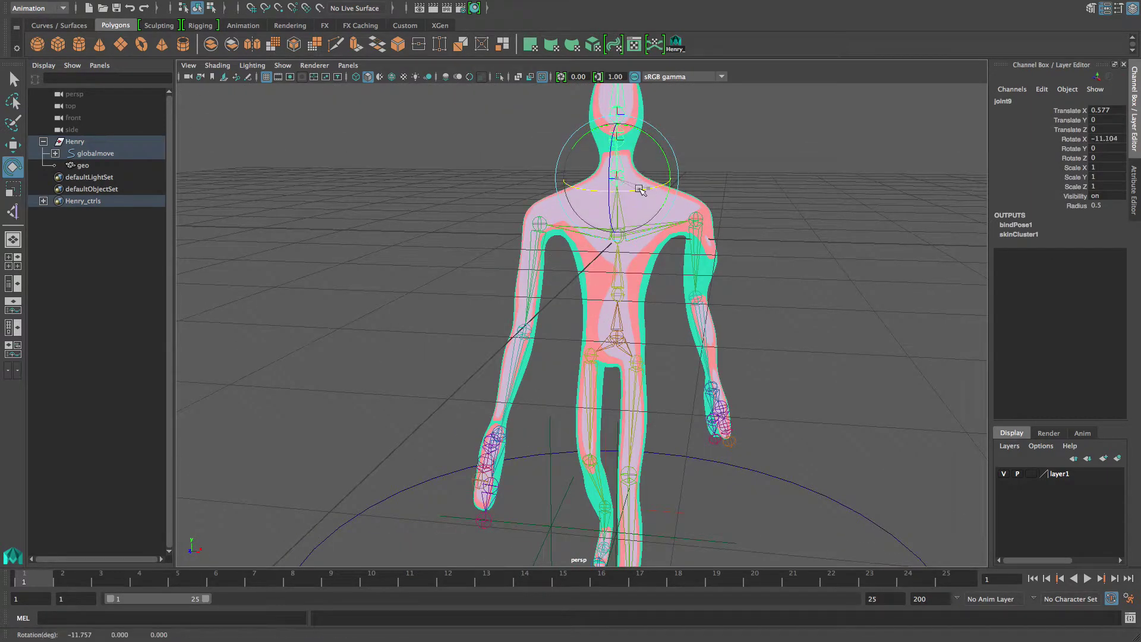
- Widen the stride by moving ikHandle1 forward to about Z 1.4 and ikHandle2 back to about Z -1.39 and Y 0.21
scroll(780, 343, down, 4)
alt+drag(662, 332, 528, 349)
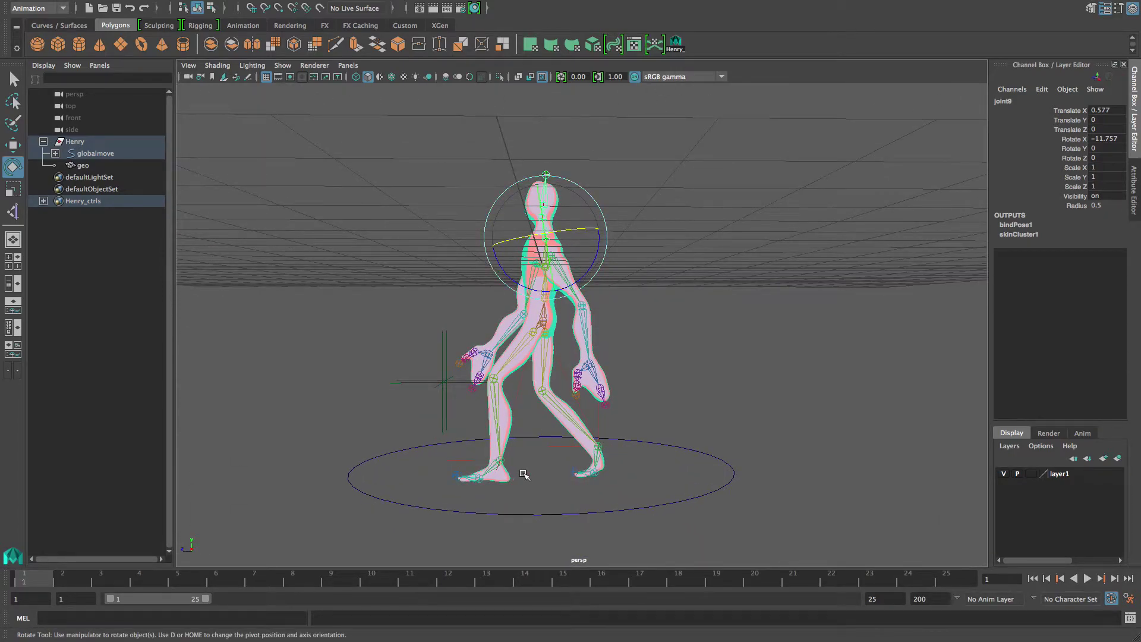
click(493, 465)
key(w)
drag(438, 466, 413, 459)
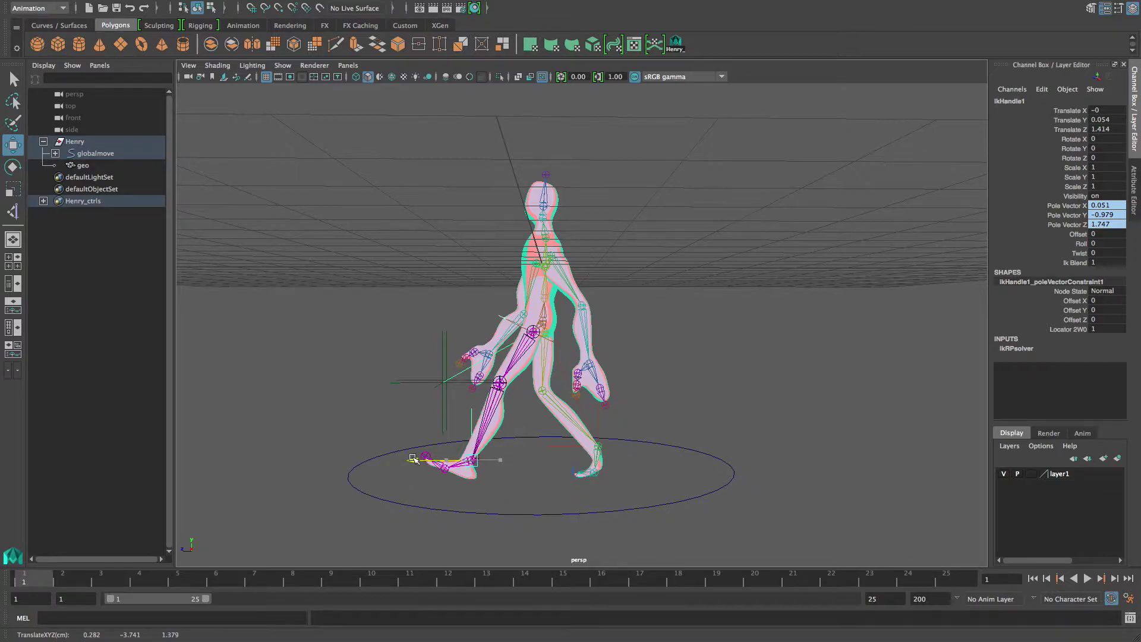
click(568, 446)
drag(547, 446, 565, 444)
drag(614, 388, 614, 389)
alt+right_drag(718, 393, 698, 396)
mouse_move(656, 392)
alt+mouse_down()
mouse_move(682, 438)
mouse_move(646, 397)
alt+mouse_up()
- Create a polygon plane and lower it to about Y -3.94 beneath the character's feet
mouse_move(33, 3)
click(127, 7)
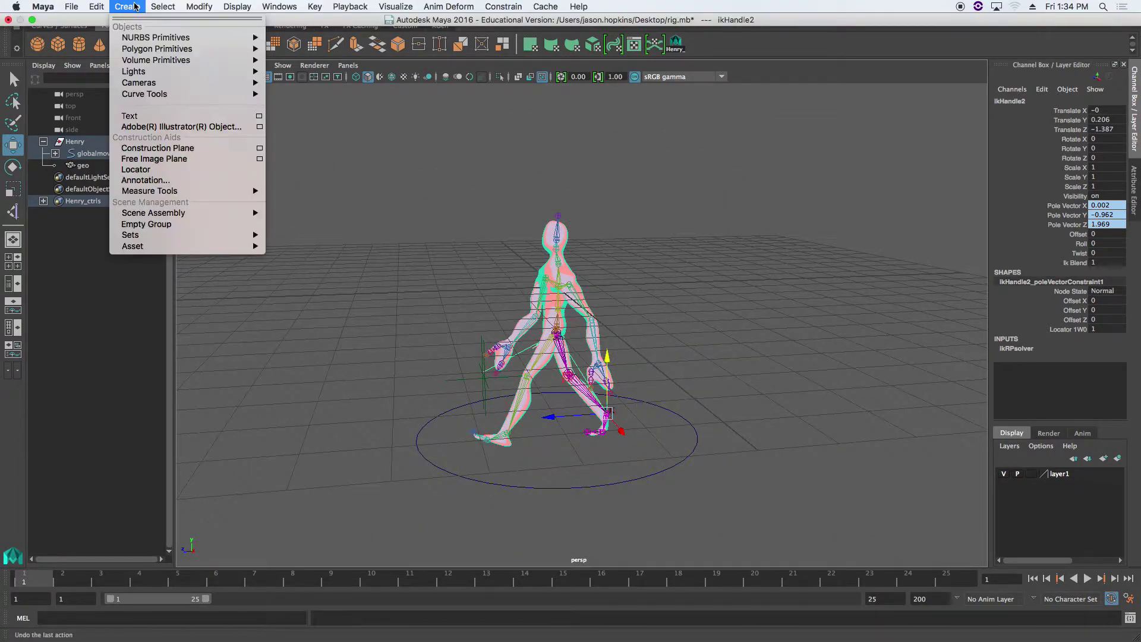
mouse_move(196, 48)
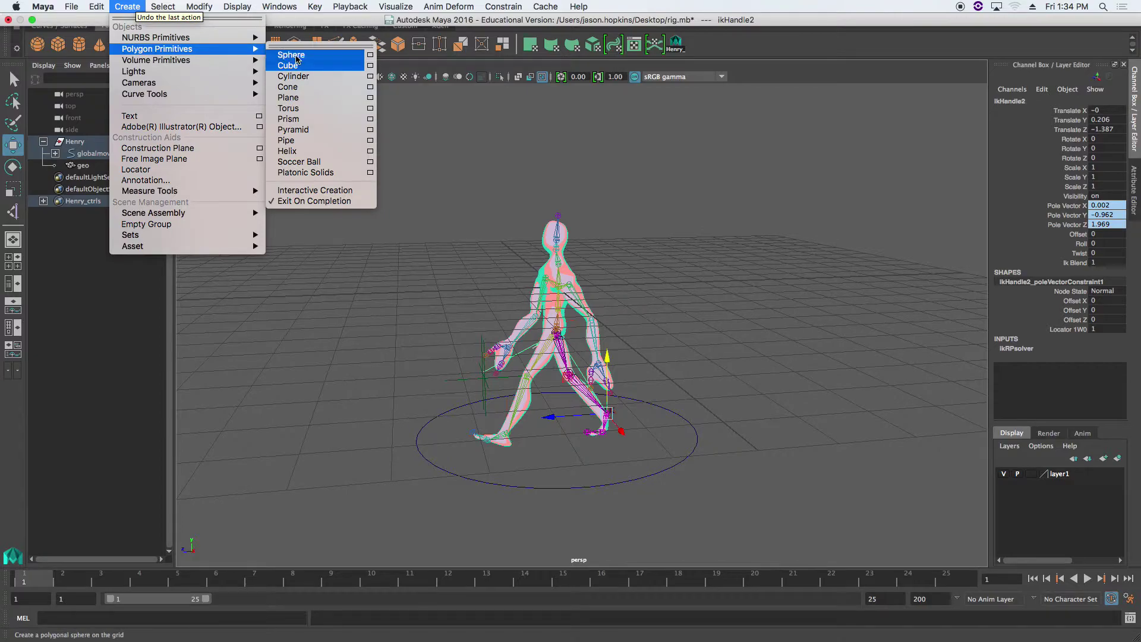
click(300, 101)
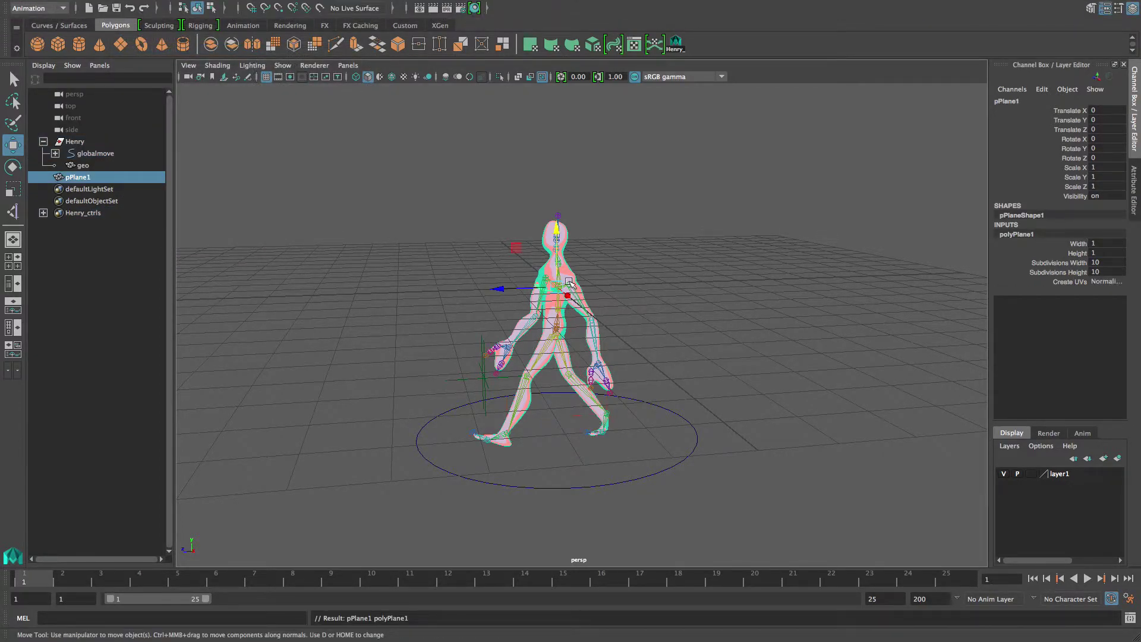
key(e)
key(w)
drag(559, 231, 913, 518)
- Scale the ground plane uniformly to about 14.38
key(r)
alt+right_drag(533, 462, 421, 421)
alt+drag(421, 420, 451, 425)
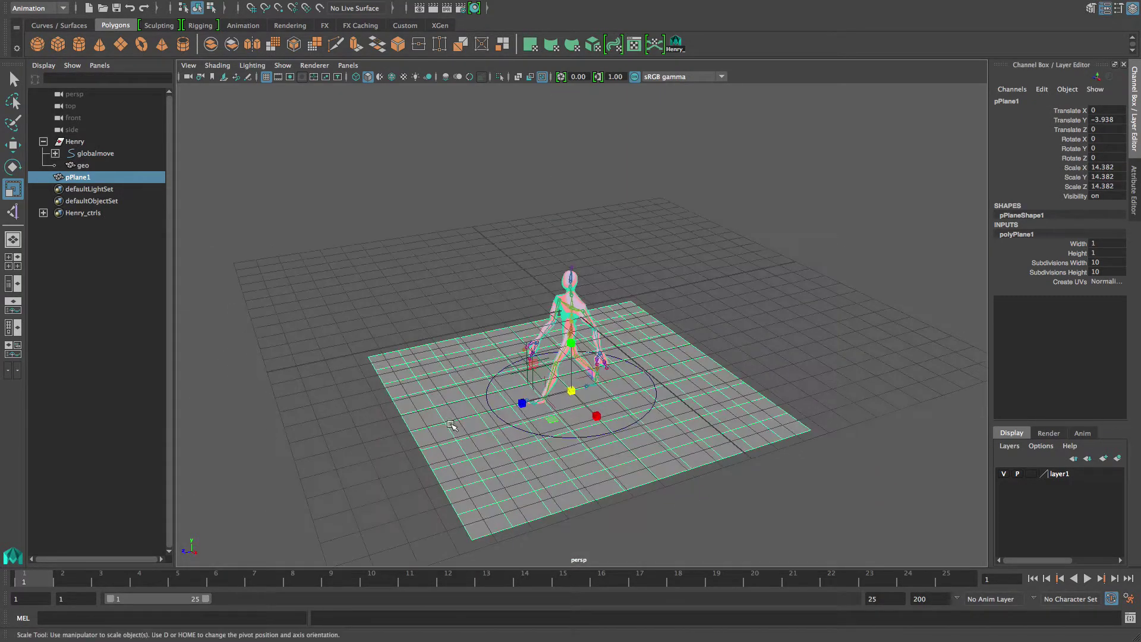
- Reduce the ground plane's width and height subdivisions to 1
click(1077, 263)
middle_drag(909, 246, 818, 241)
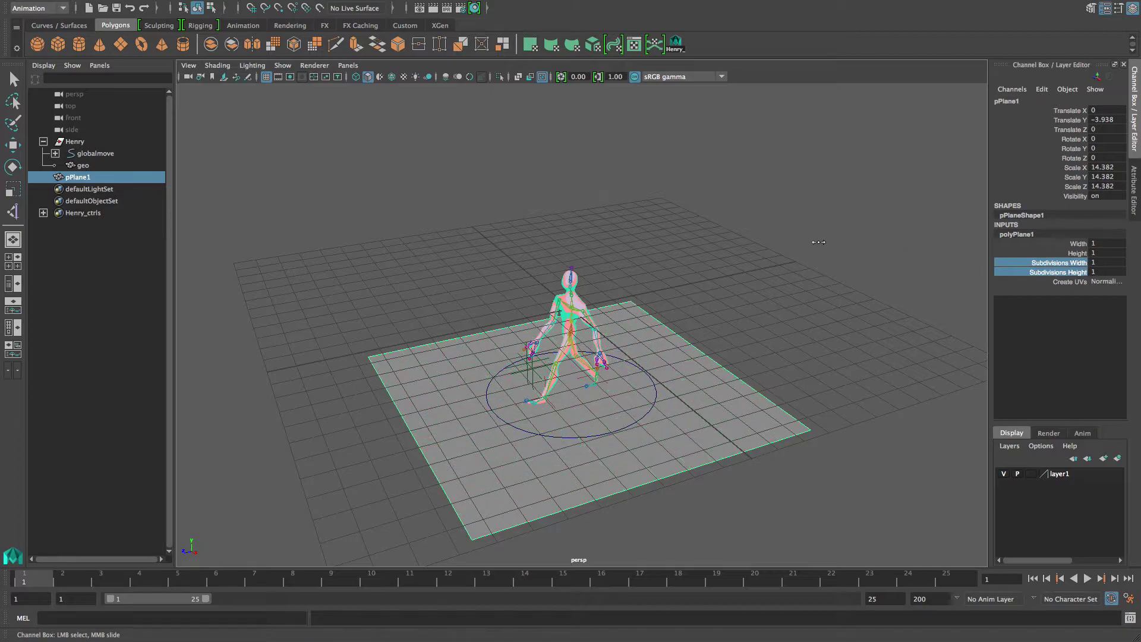
alt+right_drag(726, 296, 939, 270)
alt+middle_drag(939, 270, 904, 179)
alt+right_drag(904, 178, 838, 314)
alt+drag(838, 315, 784, 275)
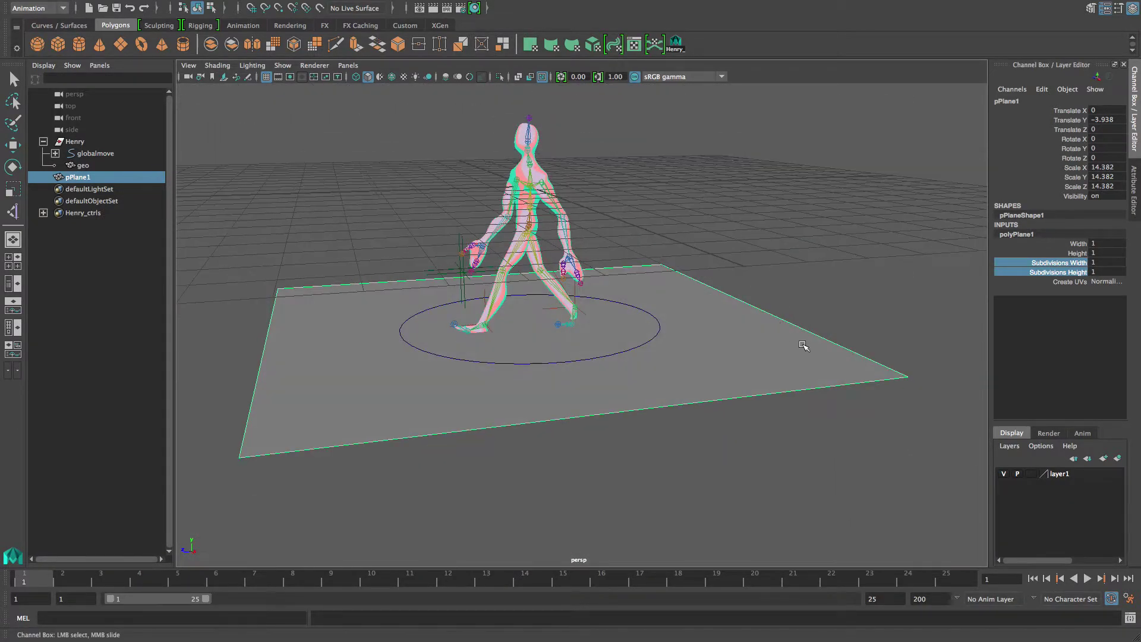
- Assign a new Blinn material to the ground plane and set its colour to purple
right_click(750, 342)
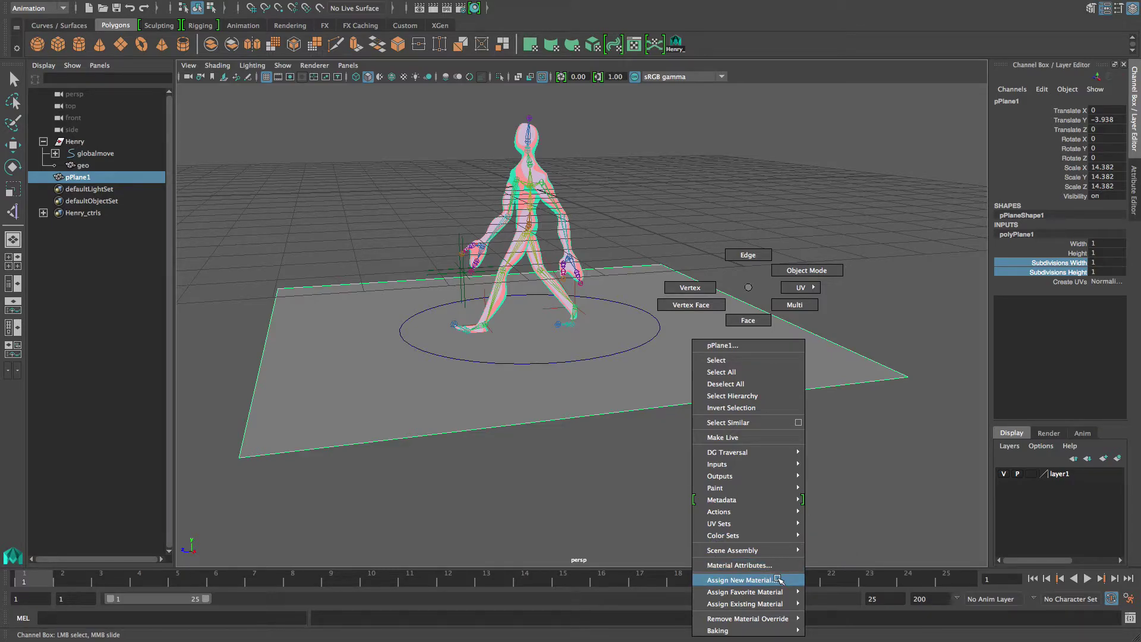
click(777, 579)
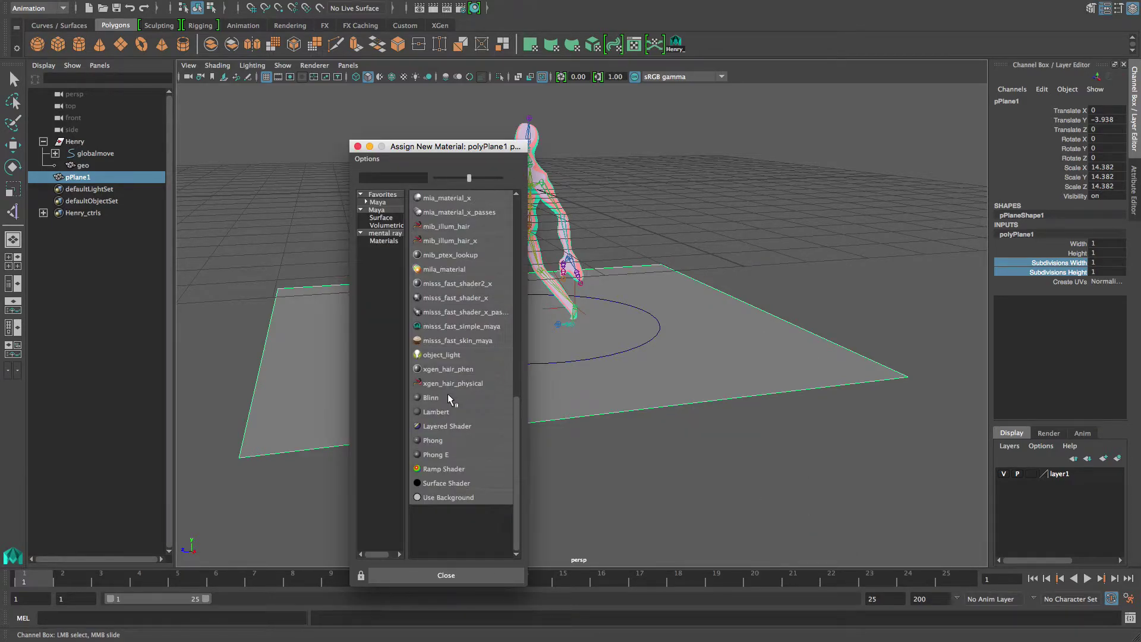
click(431, 396)
click(1036, 99)
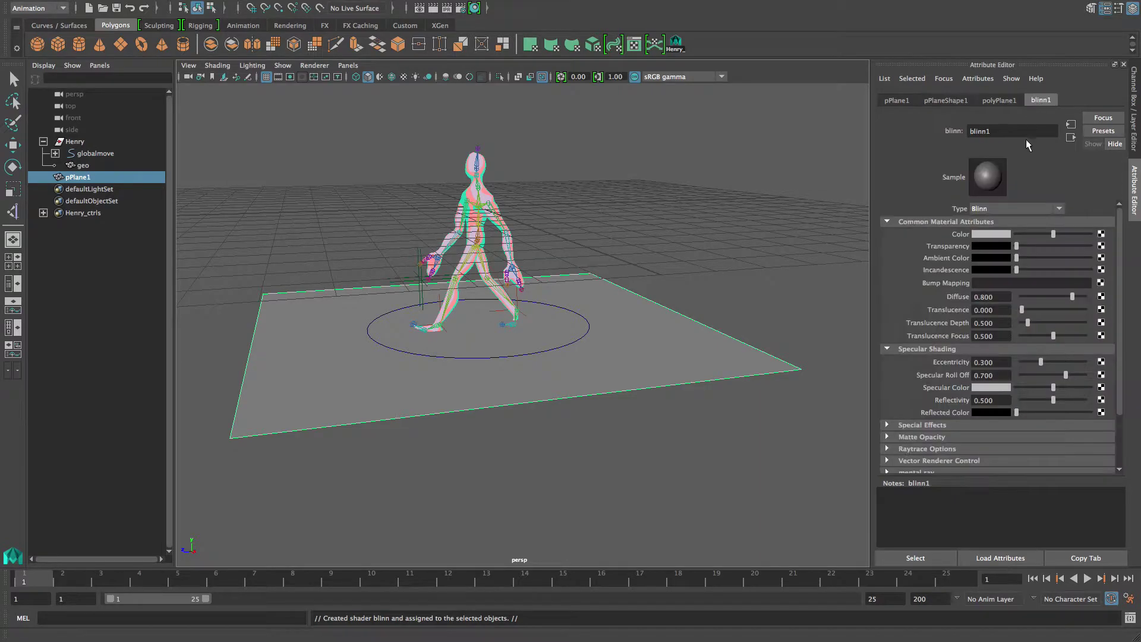
click(996, 235)
drag(1090, 246, 1089, 240)
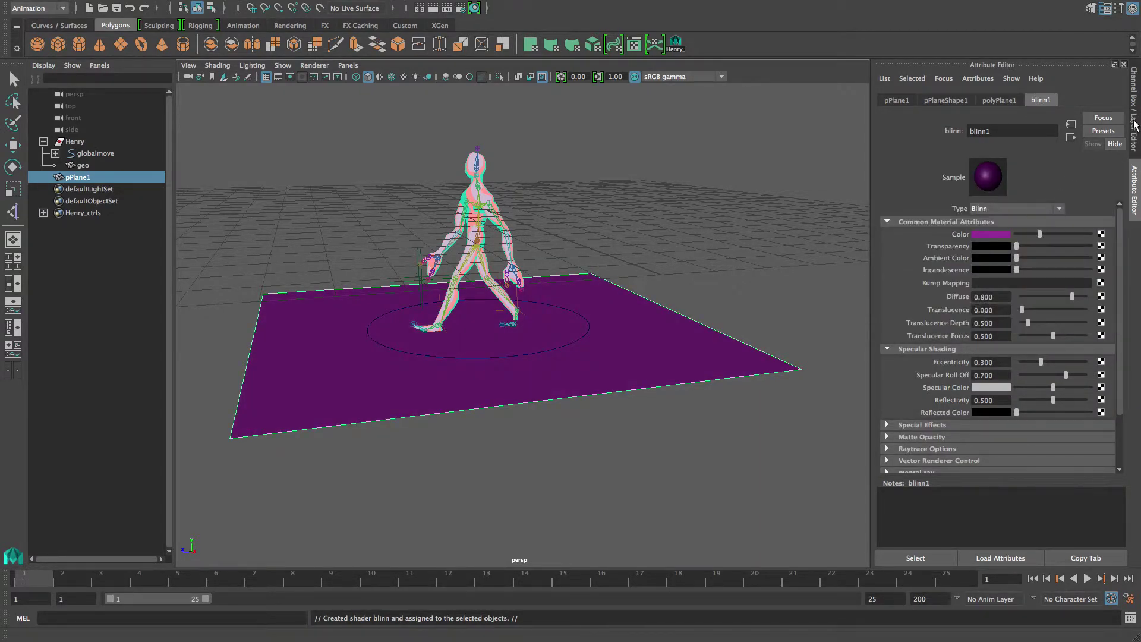
click(1135, 125)
- Lower the ground plane to about Y -4.11 so it sits beneath the character's feet
alt+right_drag(611, 337, 744, 361)
alt+middle_drag(707, 339, 751, 401)
alt+drag(752, 401, 848, 389)
key(r)
click(824, 341)
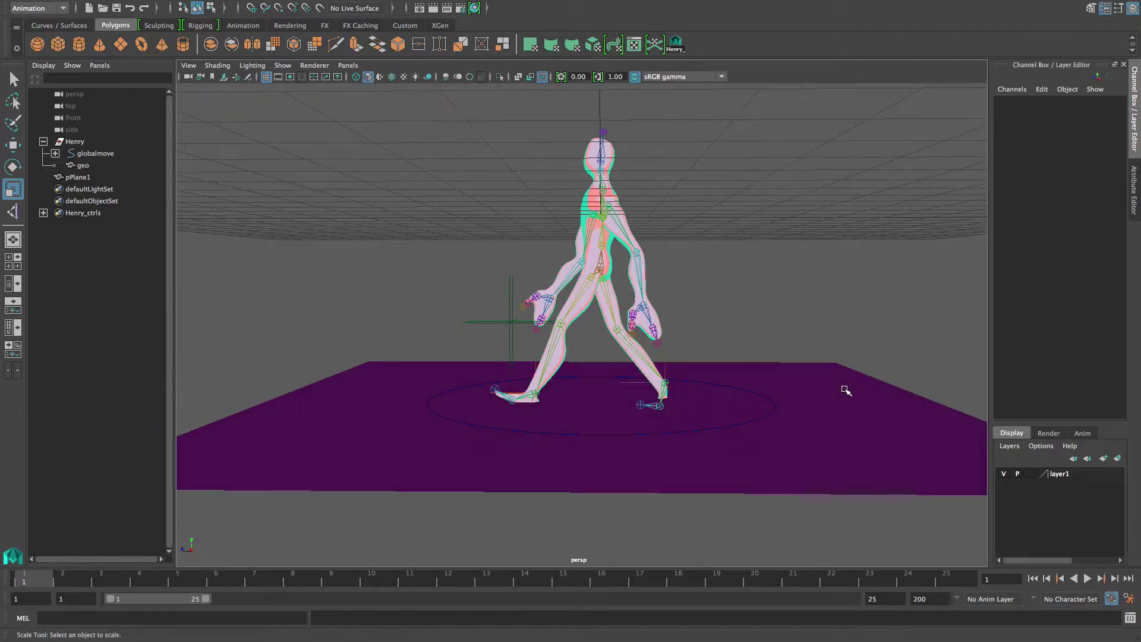
click(834, 440)
key(w)
drag(604, 343, 606, 351)
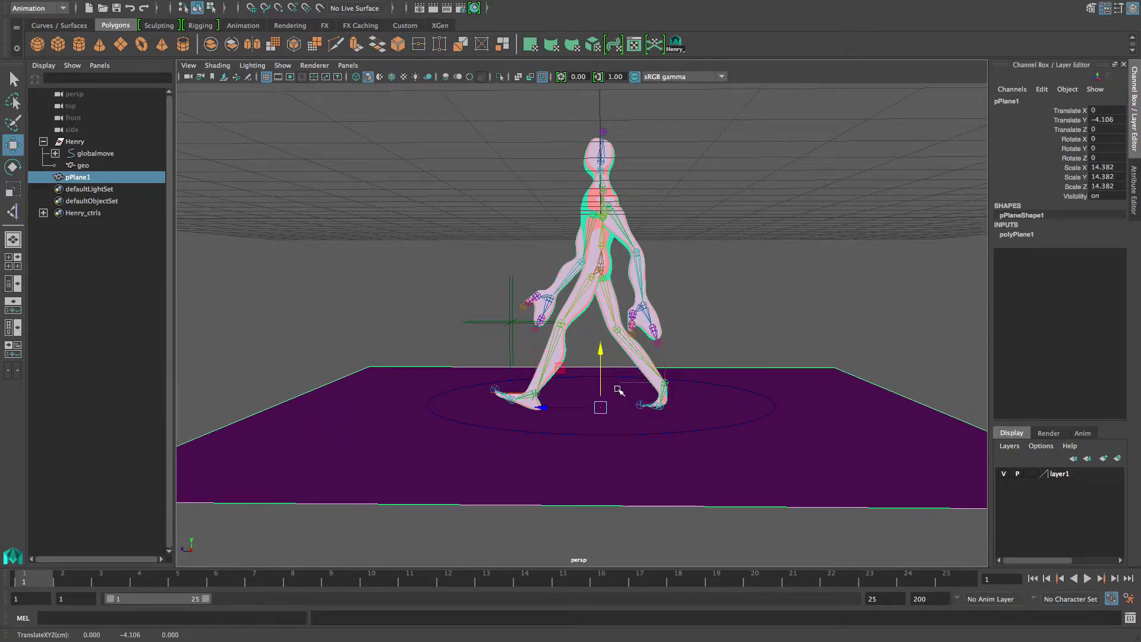
- Add the ground plane to a new display layer and set the character's layer1 to reference mode
alt+right_drag(618, 389, 713, 410)
alt+middle_drag(659, 411, 646, 390)
mouse_move(647, 389)
alt+mouse_down()
mouse_move(616, 367)
mouse_move(617, 391)
mouse_move(675, 395)
mouse_move(656, 385)
alt+mouse_up()
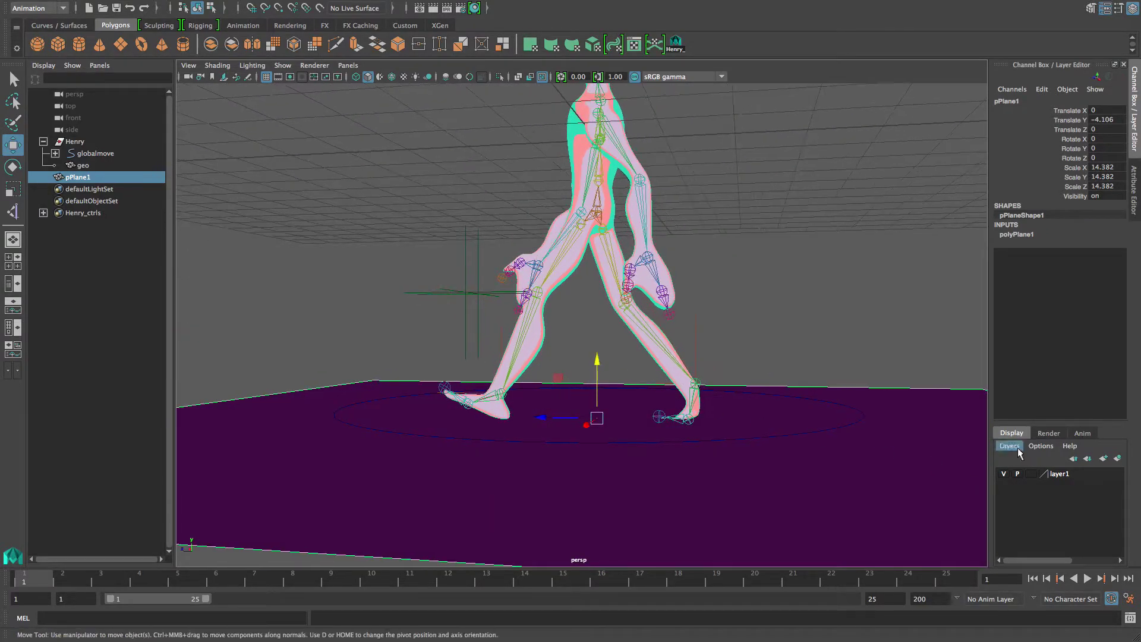
click(1032, 485)
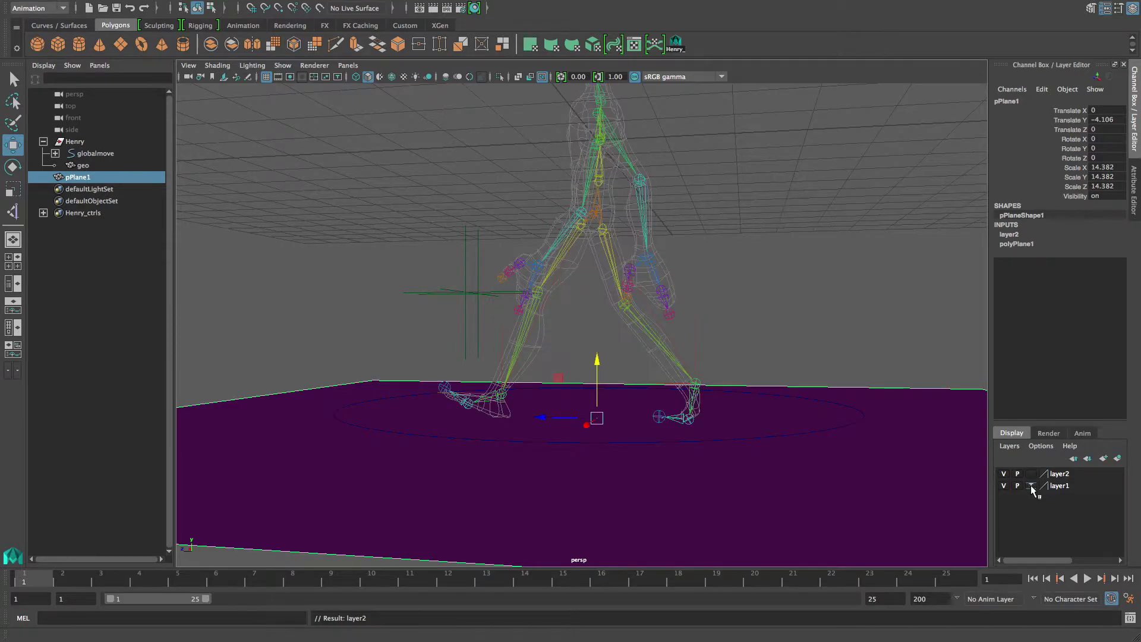
click(1032, 485)
alt+right_drag(879, 460, 776, 451)
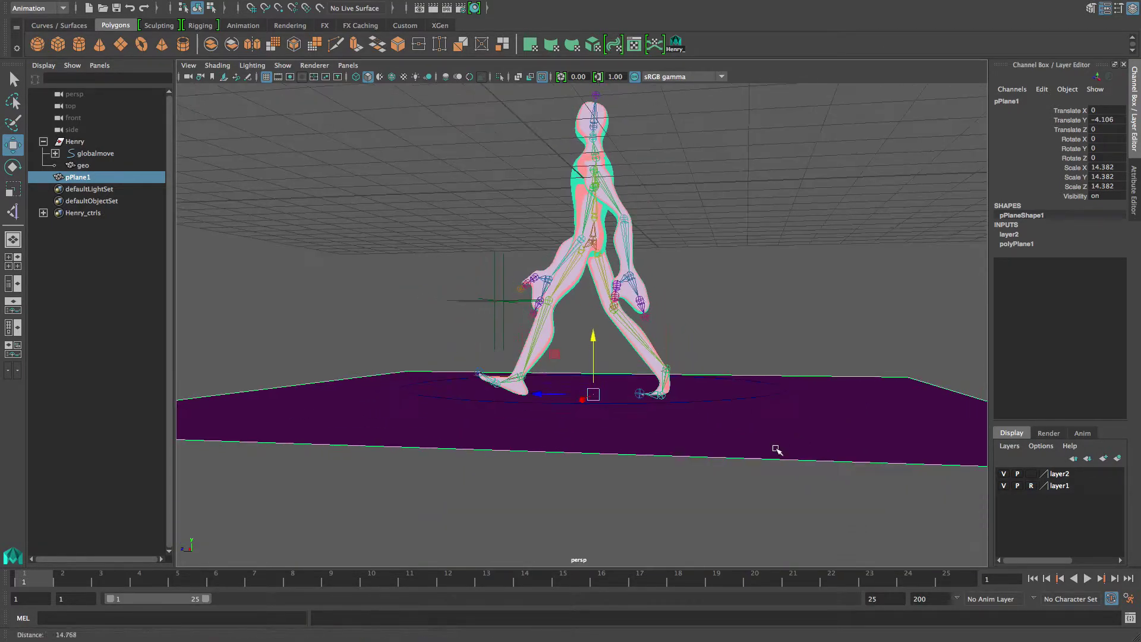
alt+drag(776, 450, 779, 461)
click(790, 334)
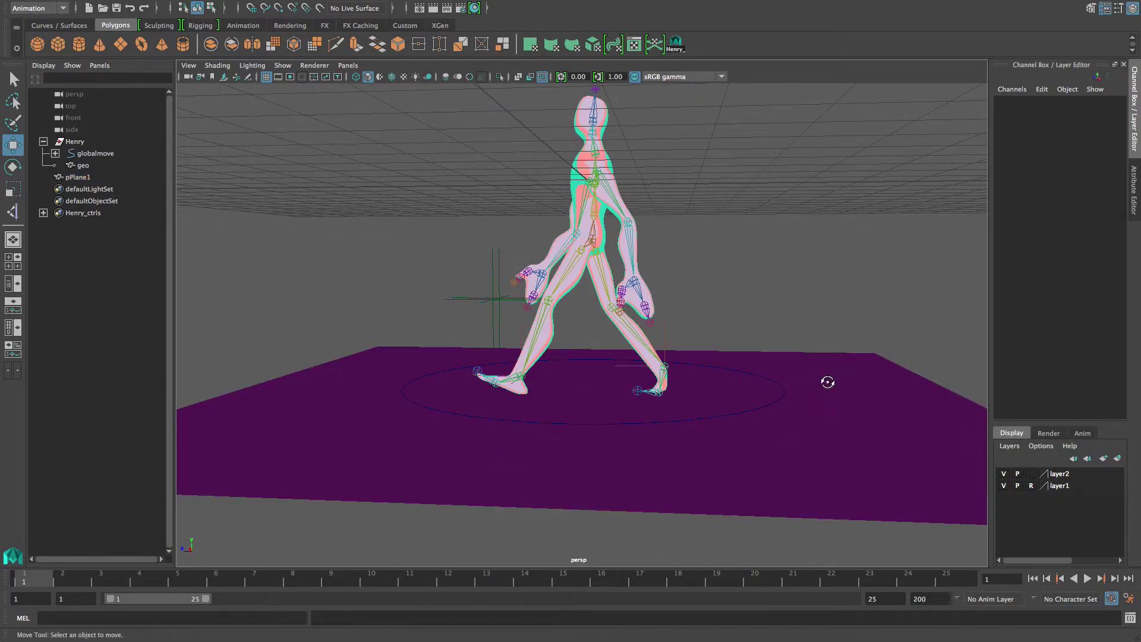
- Move the back foot's ikHandle2 to about Y 0.3 and Z -1.45
alt+drag(828, 382, 832, 381)
scroll(720, 422, up, 3)
click(683, 356)
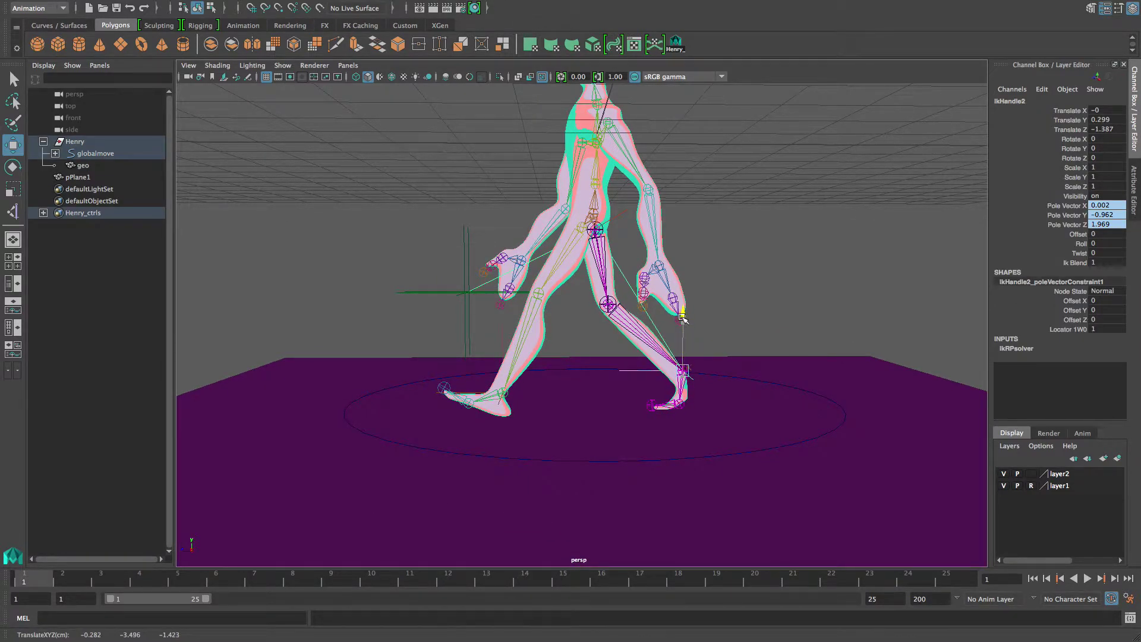
alt+drag(750, 355, 698, 369)
alt+right_drag(697, 369, 758, 379)
mouse_move(758, 379)
alt+mouse_down()
mouse_move(776, 372)
mouse_move(716, 395)
mouse_move(675, 390)
mouse_move(758, 399)
alt+mouse_up()
alt+right_drag(758, 399, 650, 381)
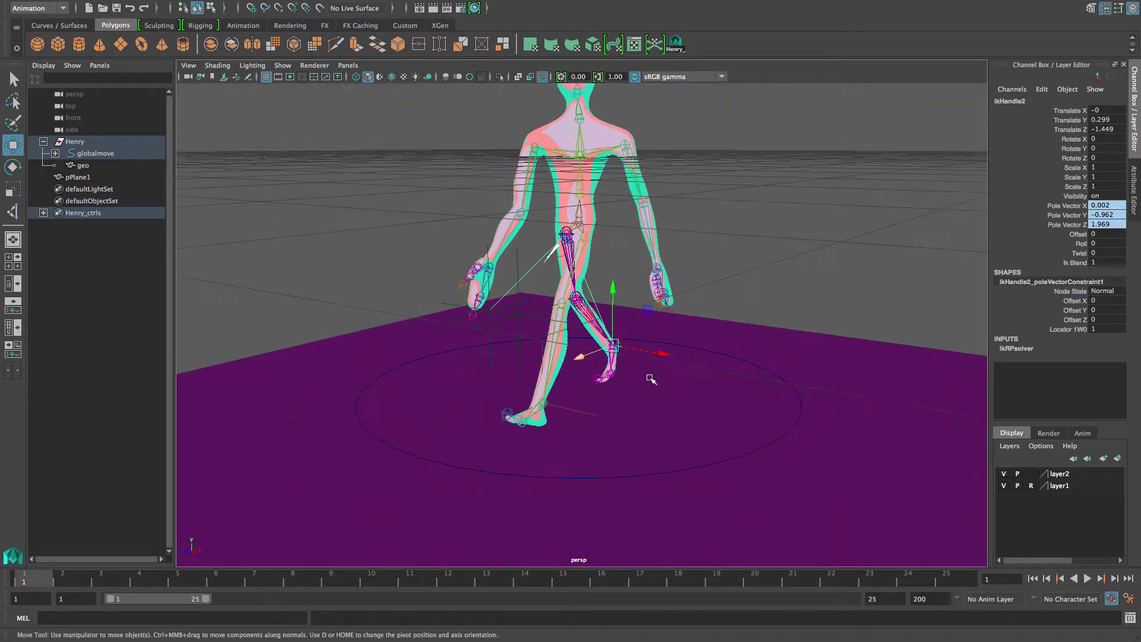
- Examine the stride and the placement of both feet on the ground plane from several angles
alt+drag(649, 380, 628, 387)
alt+right_drag(628, 387, 644, 379)
alt+drag(645, 379, 663, 349)
alt+middle_drag(659, 344, 668, 358)
alt+right_drag(686, 366, 620, 371)
alt+drag(620, 371, 577, 366)
alt+middle_drag(531, 327, 559, 380)
mouse_move(558, 381)
alt+mouse_down()
mouse_move(600, 410)
mouse_move(555, 374)
mouse_move(579, 380)
mouse_move(582, 364)
mouse_move(555, 371)
alt+mouse_up()
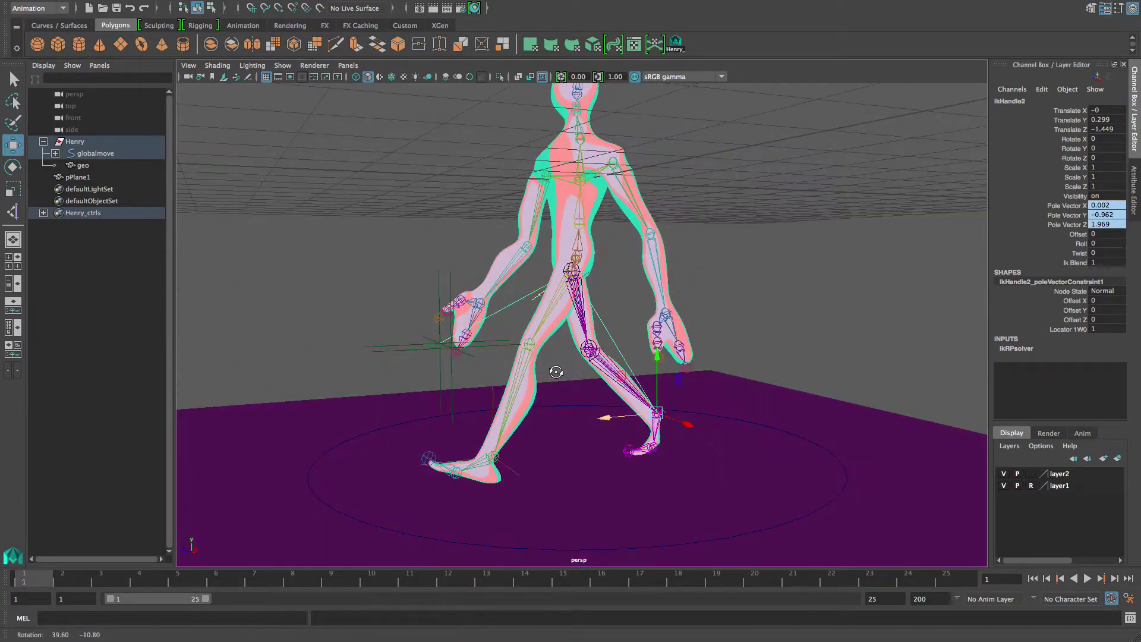
alt+drag(572, 449, 519, 455)
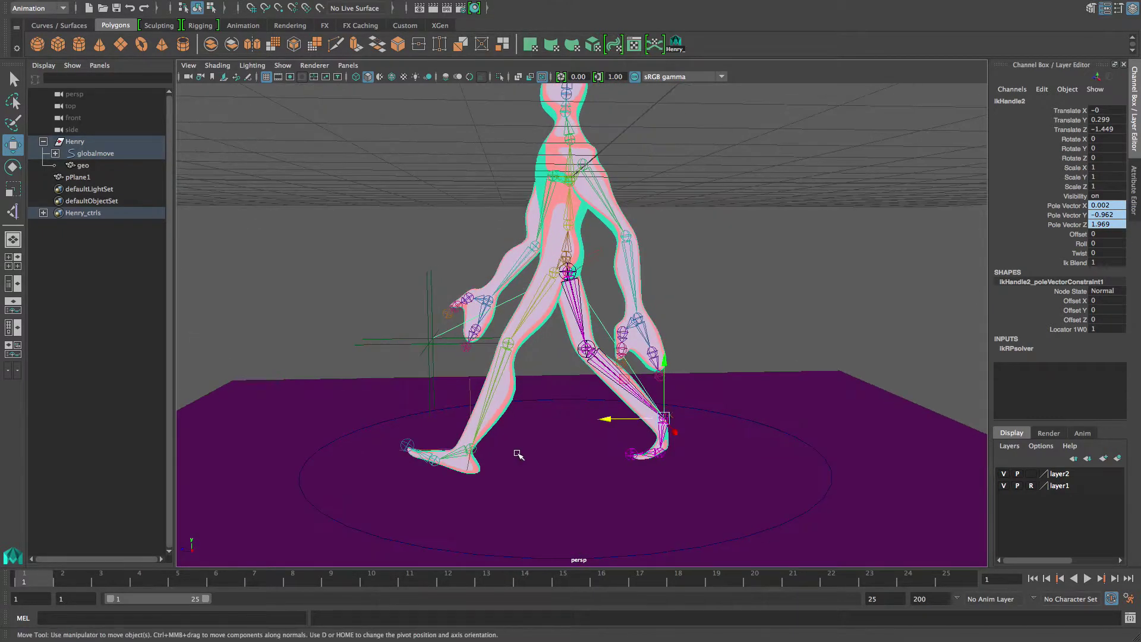
- Rotate the front foot's ankle joint3 to about 10.1° in Z
click(462, 454)
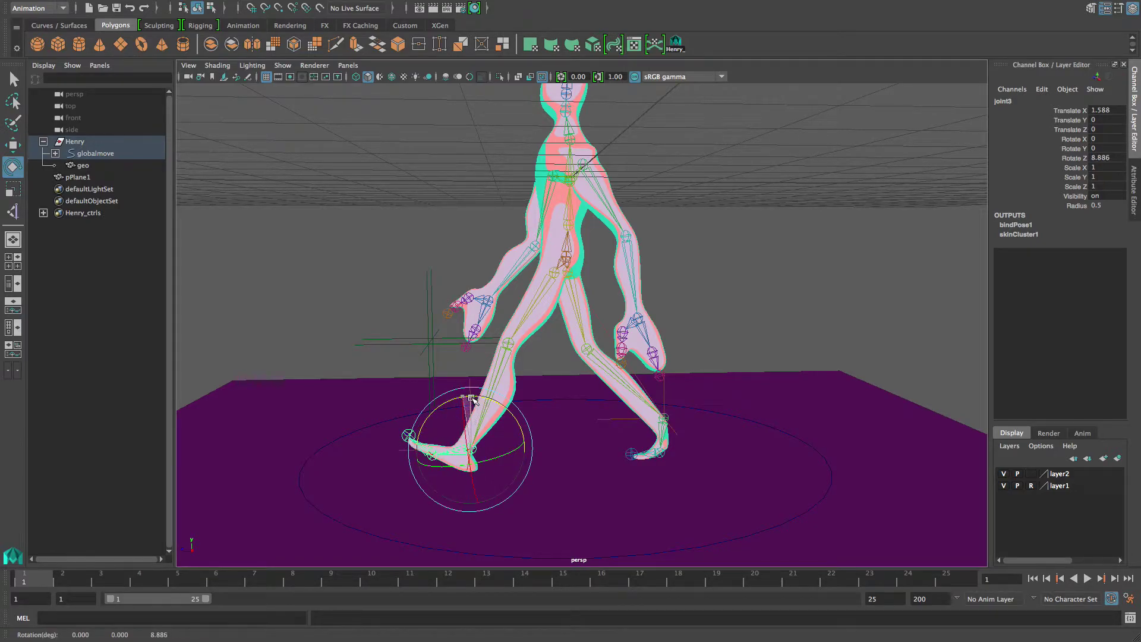
alt+right_drag(669, 434, 790, 458)
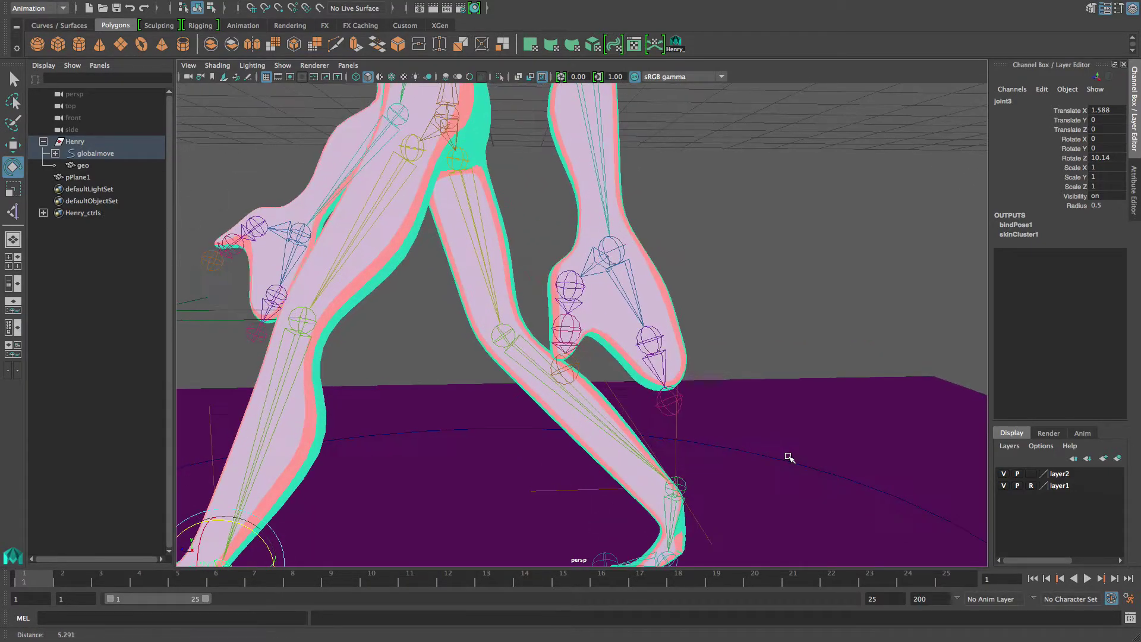
alt+middle_drag(739, 460, 672, 382)
alt+drag(670, 383, 715, 410)
alt+right_drag(716, 410, 594, 435)
- Bend the character's right elbow, joint22, to about -28.7° in Y
alt+drag(594, 435, 659, 443)
alt+drag(542, 421, 682, 412)
alt+drag(492, 438, 453, 425)
alt+drag(588, 400, 528, 440)
scroll(587, 313, up, 2)
click(612, 288)
alt+drag(600, 314, 633, 326)
alt+drag(618, 333, 651, 291)
scroll(600, 342, up, 3)
alt+drag(585, 348, 614, 334)
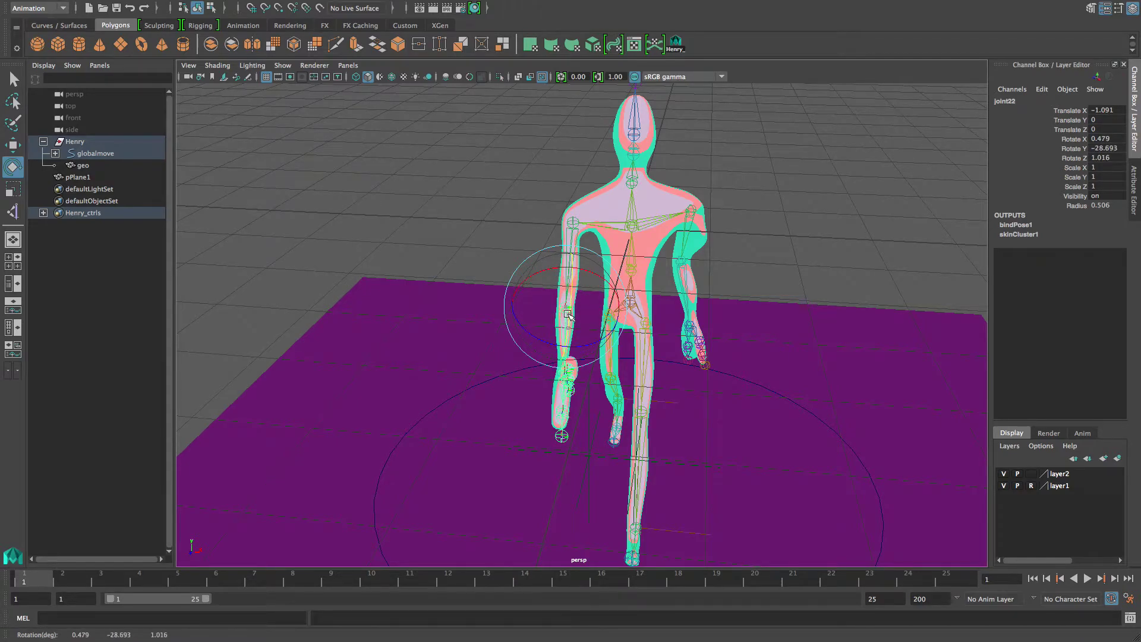
- Rotate the right and left shoulder joints to adjust how both arms hang and swing
click(571, 235)
drag(550, 224, 707, 297)
click(696, 248)
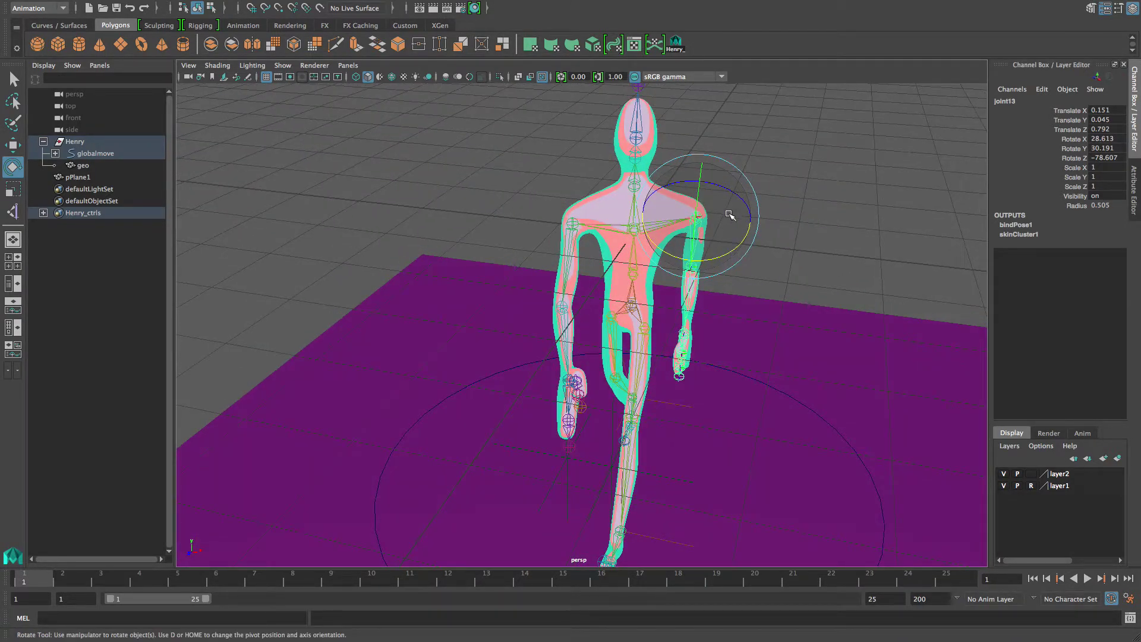
drag(737, 194, 690, 267)
- Adjust the elbow and hand joints to refine the pose of both arms
click(707, 302)
alt+drag(716, 361, 633, 320)
click(712, 371)
scroll(633, 320, up, 5)
alt+drag(750, 399, 737, 389)
click(767, 440)
drag(796, 413, 743, 415)
click(431, 369)
drag(424, 400, 466, 403)
- Rotate the left shoulder joint13 to about 45.8° in X, 24.3° in Y and -65.5° in Z
alt+drag(459, 392, 565, 390)
alt+middle_drag(675, 395, 621, 424)
alt+drag(621, 425, 572, 441)
click(719, 245)
alt+drag(741, 252, 703, 265)
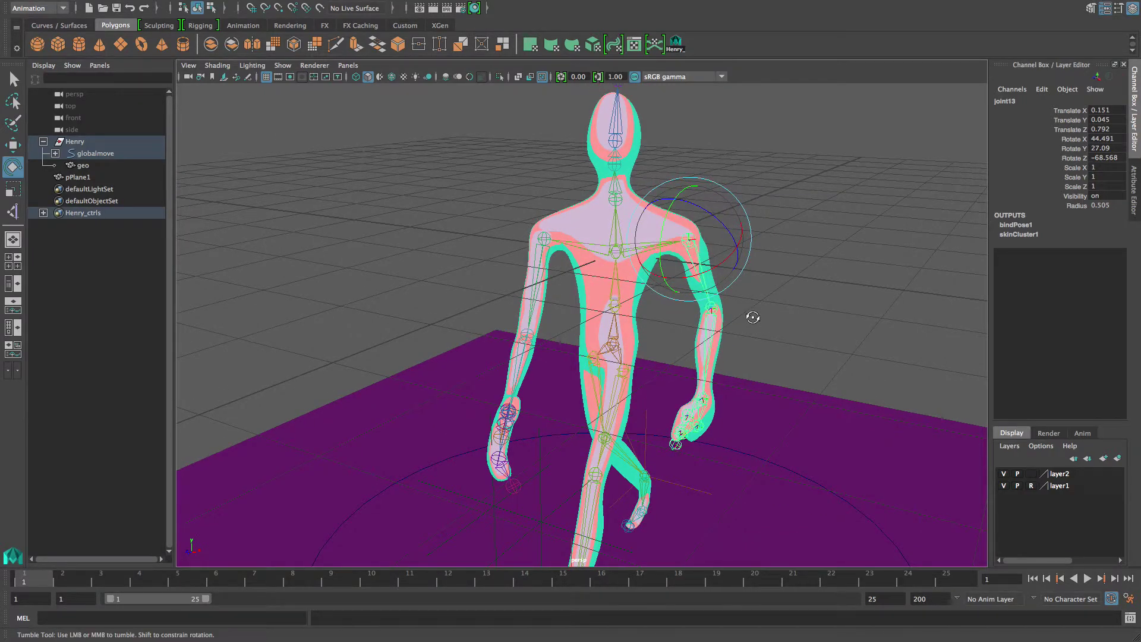
alt+drag(753, 317, 747, 270)
drag(725, 231, 716, 221)
alt+drag(676, 361, 720, 383)
alt+middle_drag(707, 407, 677, 354)
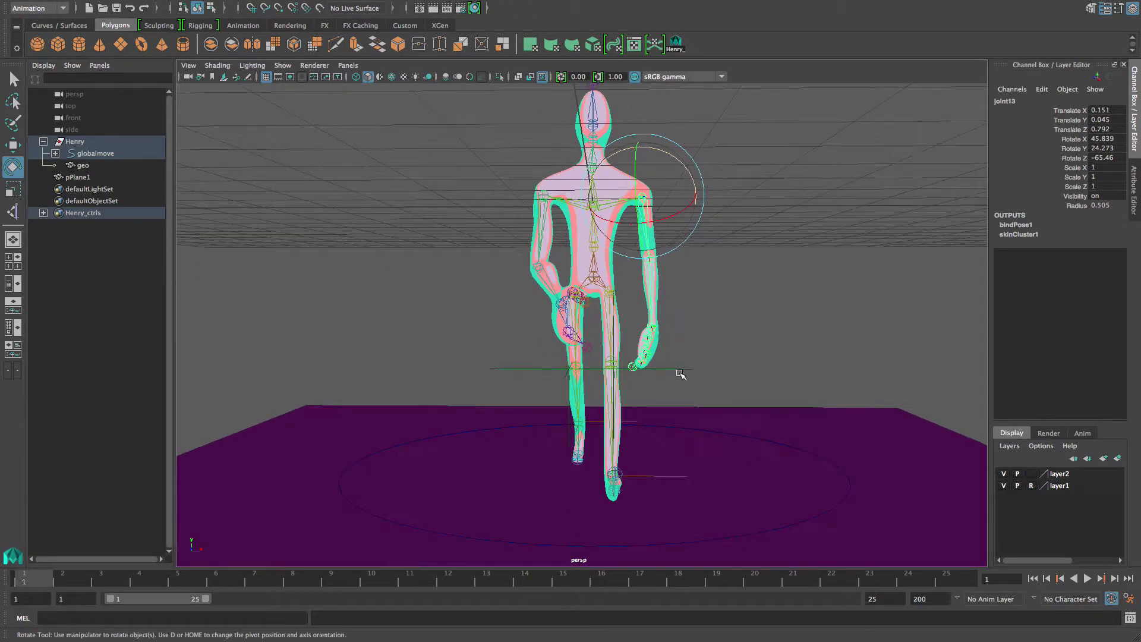
alt+drag(674, 431, 624, 486)
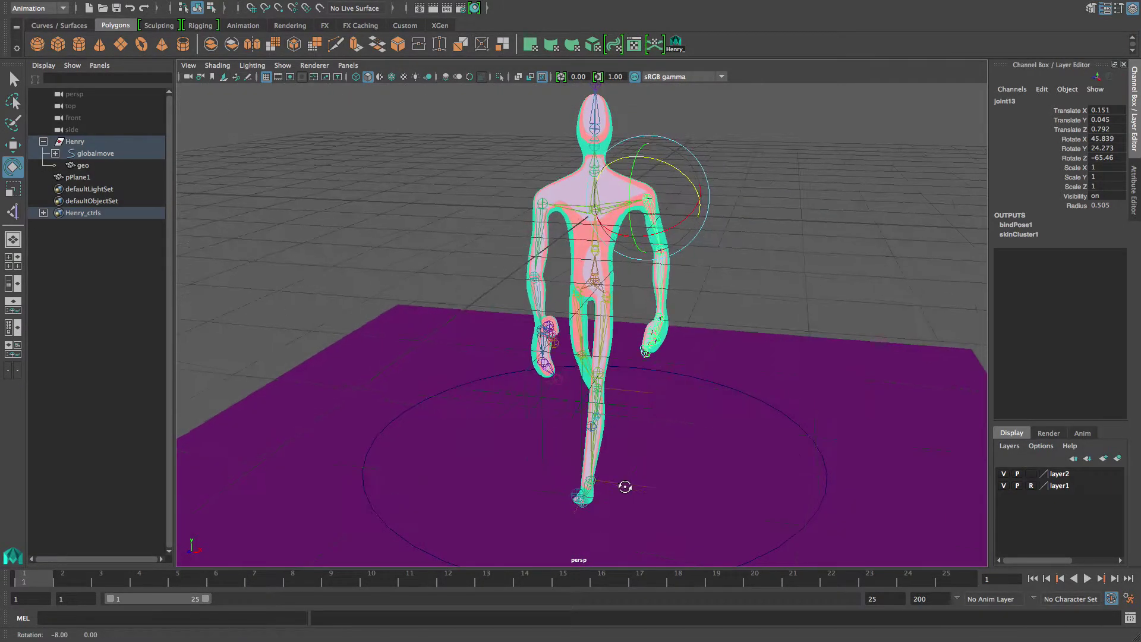
- Move the back leg's knee pole-vector locator1 sideways to about X -0.5
click(575, 402)
key(w)
drag(665, 415, 662, 414)
alt+drag(487, 407, 535, 397)
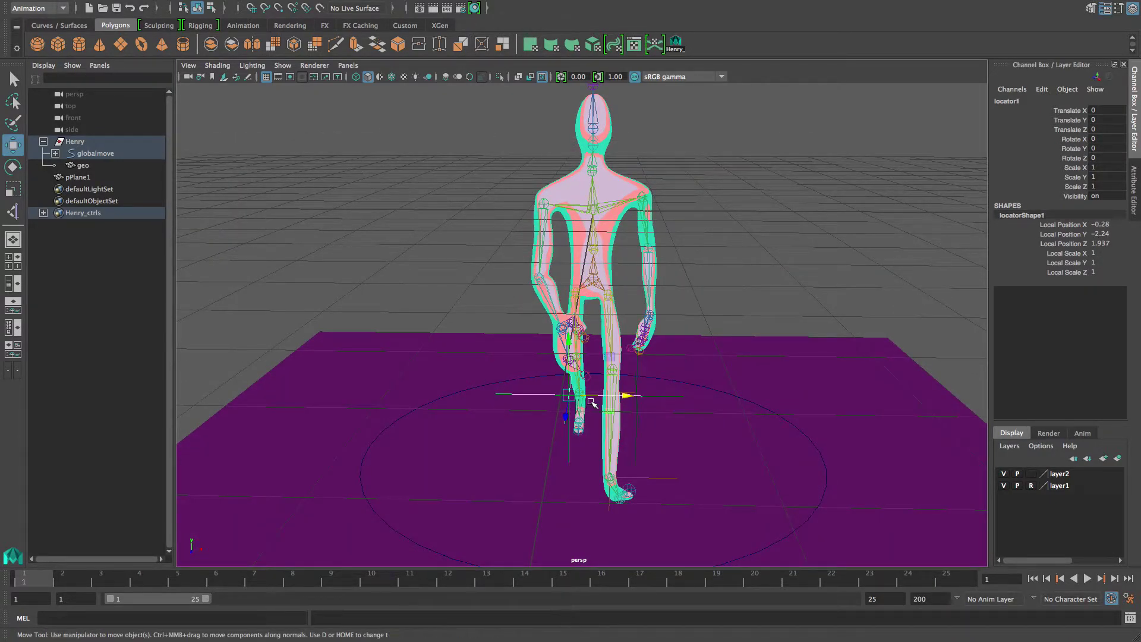
drag(590, 397, 587, 397)
alt+drag(587, 413, 591, 385)
alt+right_drag(640, 414, 652, 387)
alt+drag(649, 416, 619, 303)
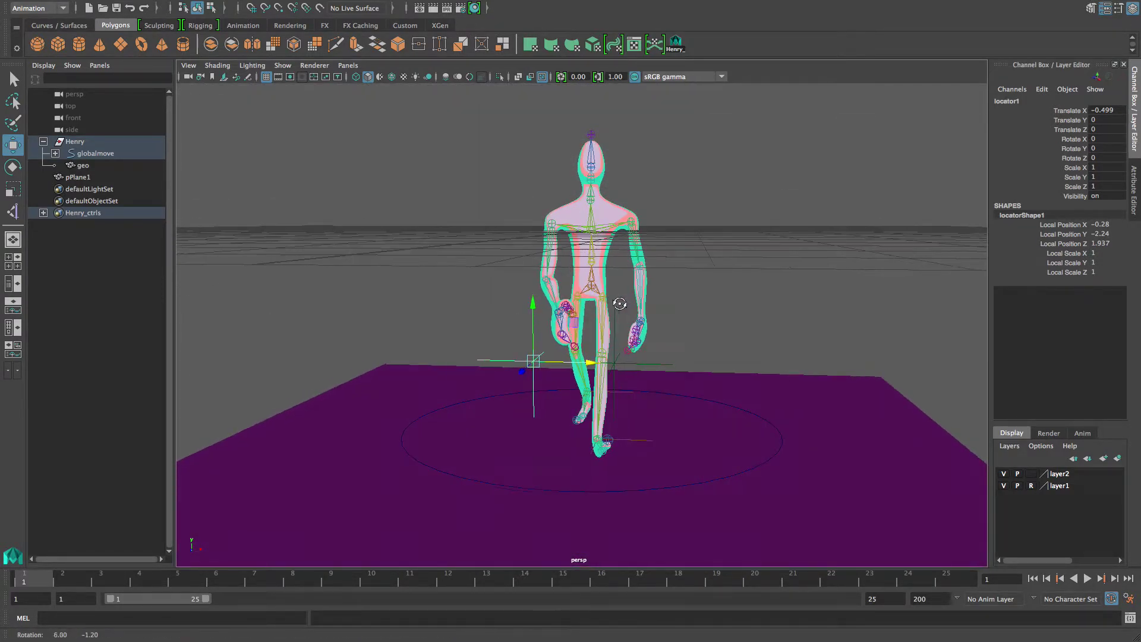
- Rotate the left elbow joint14 to about -13.9° in Y and joint9 at the base of the neck to about -17.8° in X
click(637, 279)
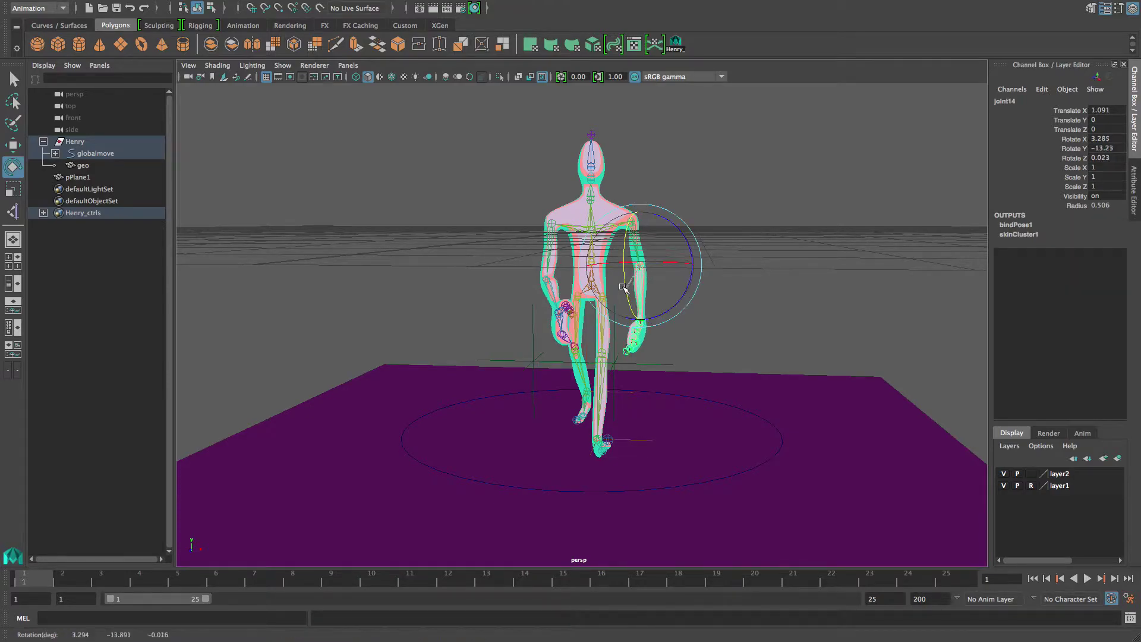
alt+drag(618, 272, 601, 250)
click(601, 221)
alt+drag(667, 271, 565, 244)
alt+right_drag(671, 288, 659, 340)
alt+middle_drag(658, 339, 689, 386)
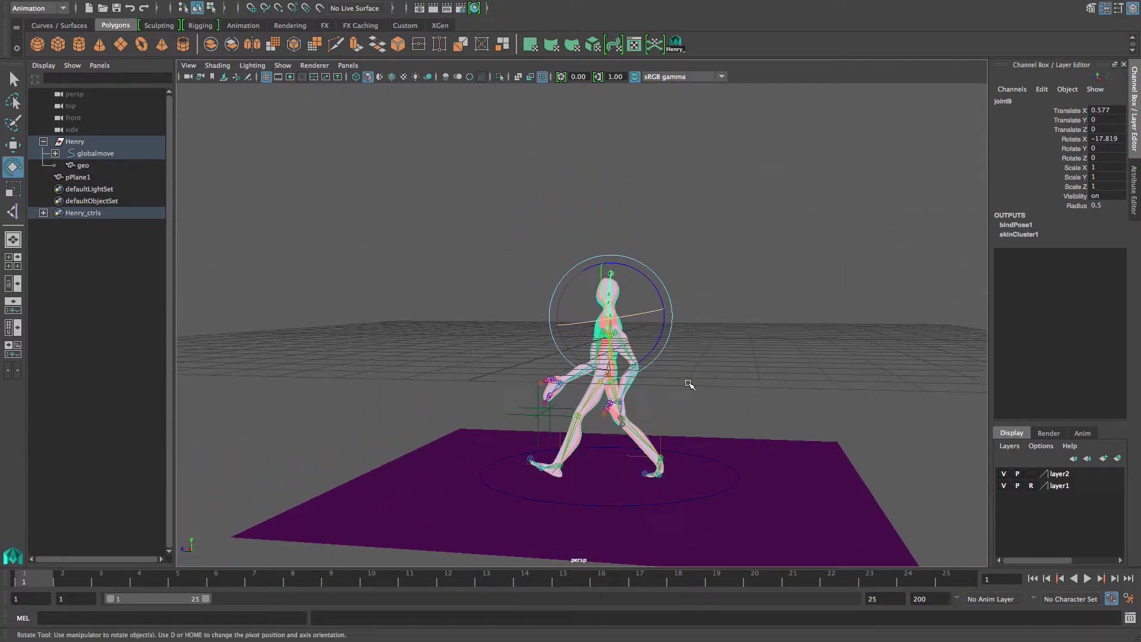
- Select all of Henry's controls and key the contact pose at frames 1 and 25
click(681, 46)
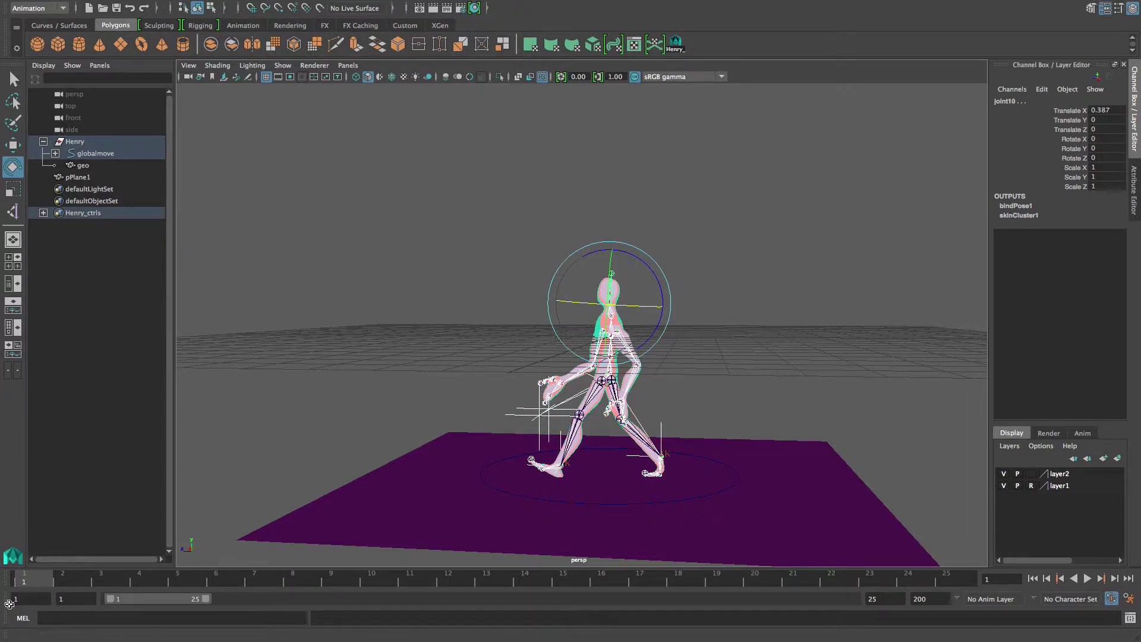
key(s)
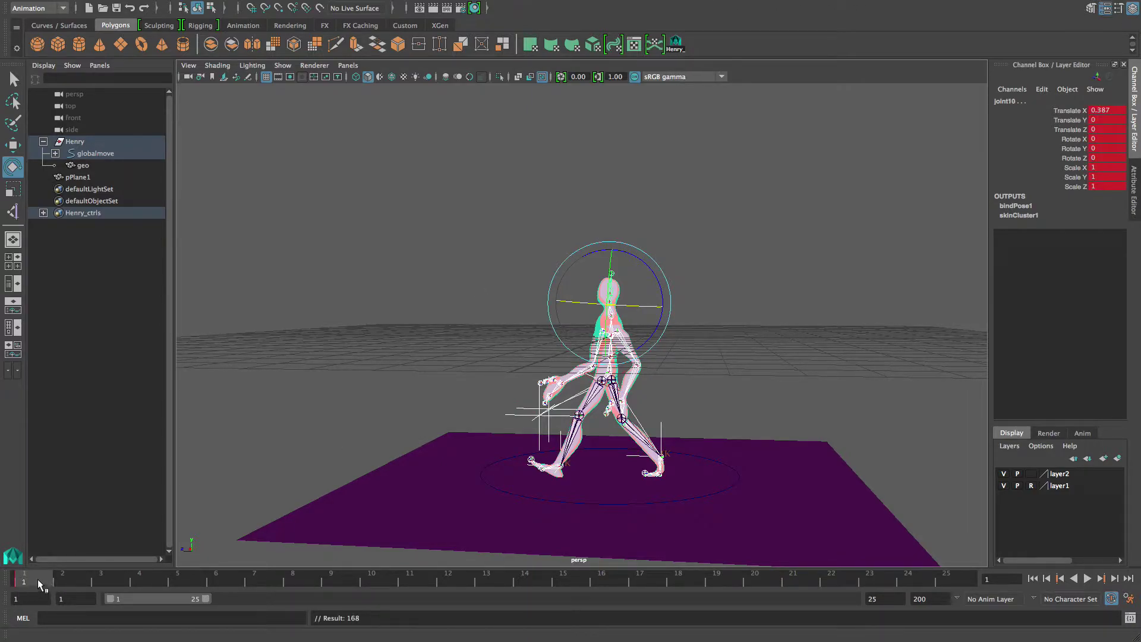
click(943, 583)
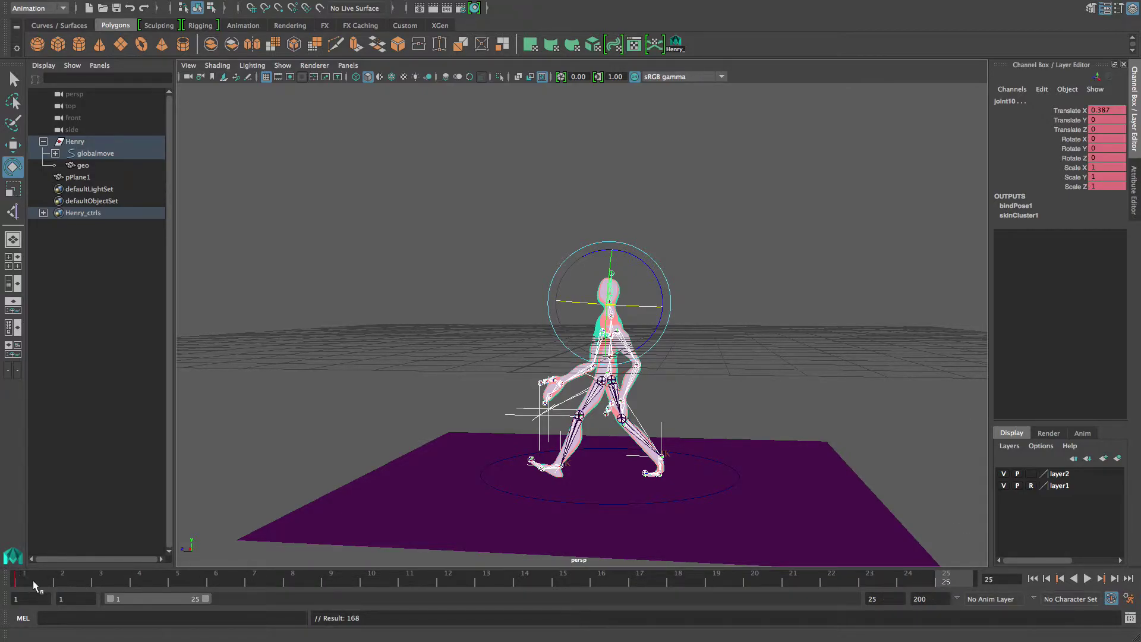
click(34, 585)
click(945, 584)
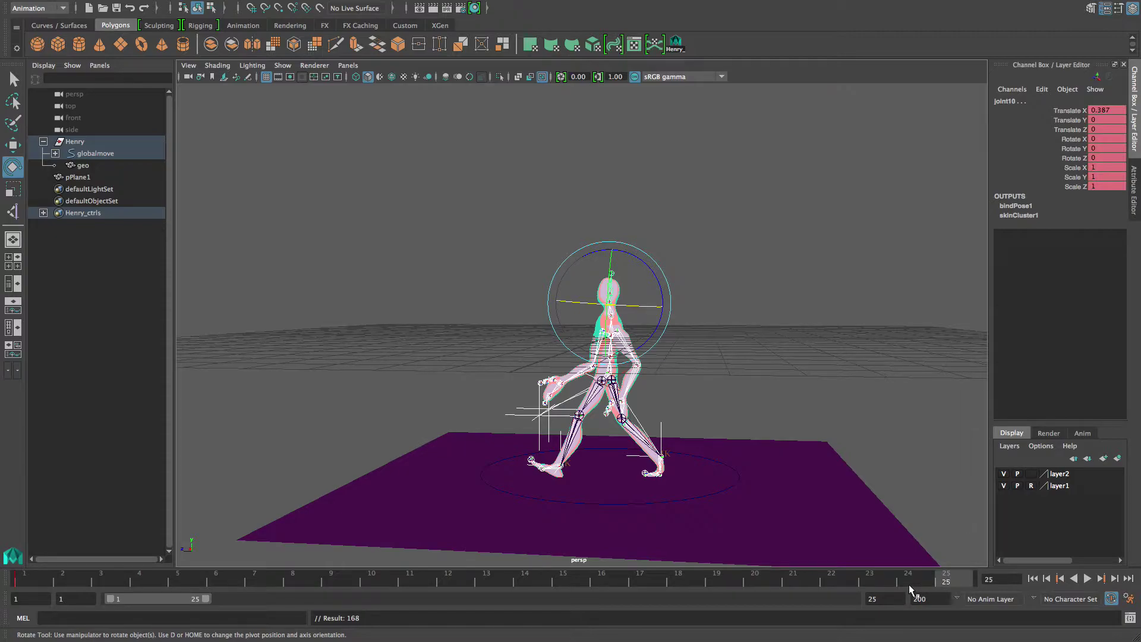
key(s)
- Examine the keyed contact pose at frame 25 from the front, side and back
alt+right_drag(780, 396, 670, 364)
alt+drag(669, 364, 740, 395)
alt+right_drag(624, 392, 674, 431)
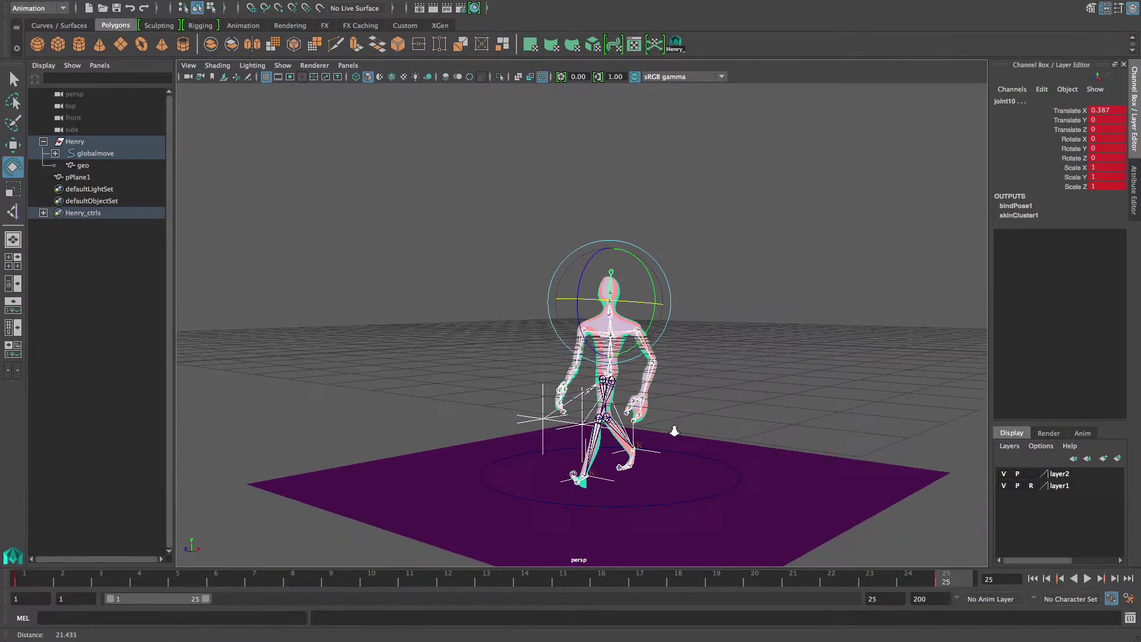
alt+drag(674, 430, 643, 440)
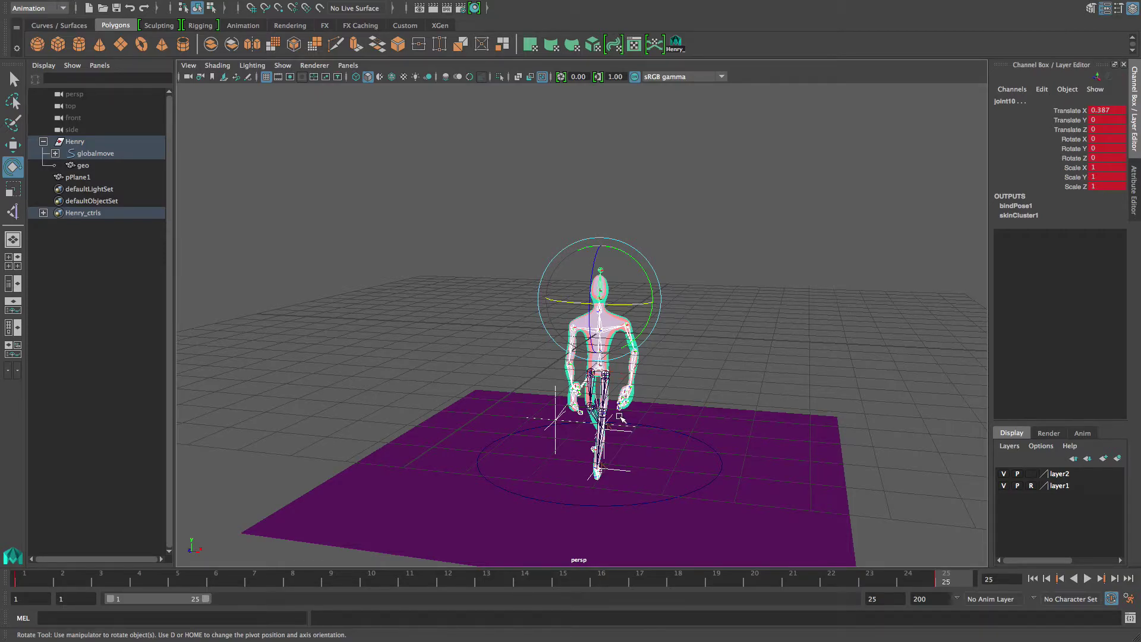
alt+right_drag(600, 415, 647, 420)
mouse_move(646, 421)
alt+mouse_down()
mouse_move(738, 415)
mouse_move(626, 424)
alt+mouse_up()
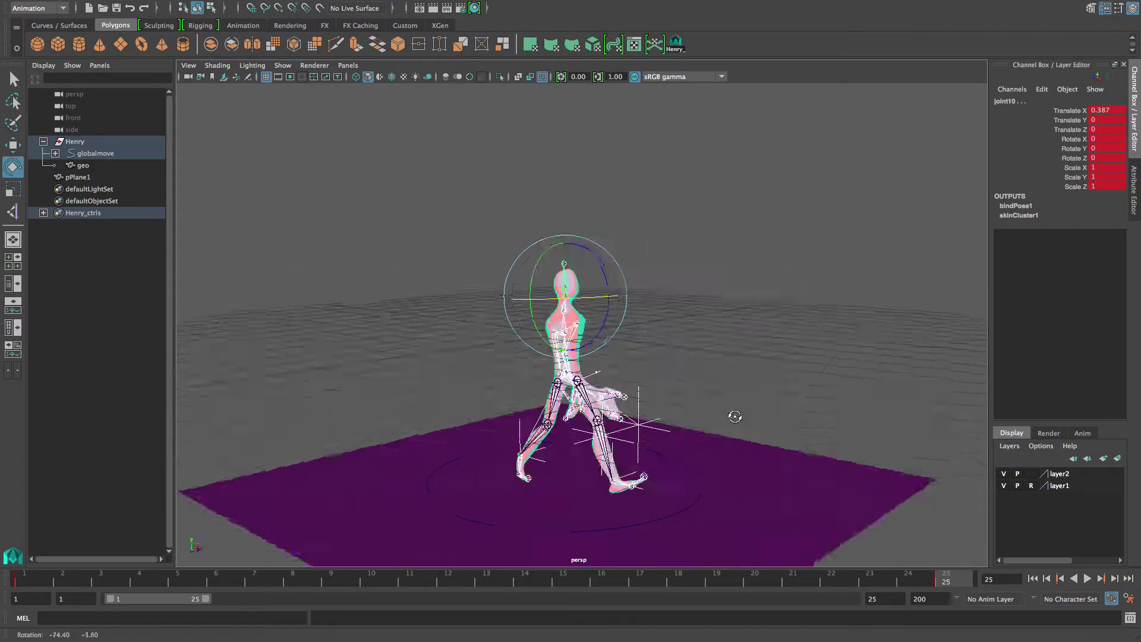
alt+right_drag(626, 424, 681, 376)
alt+drag(681, 377, 692, 371)
alt+middle_drag(658, 413, 664, 379)
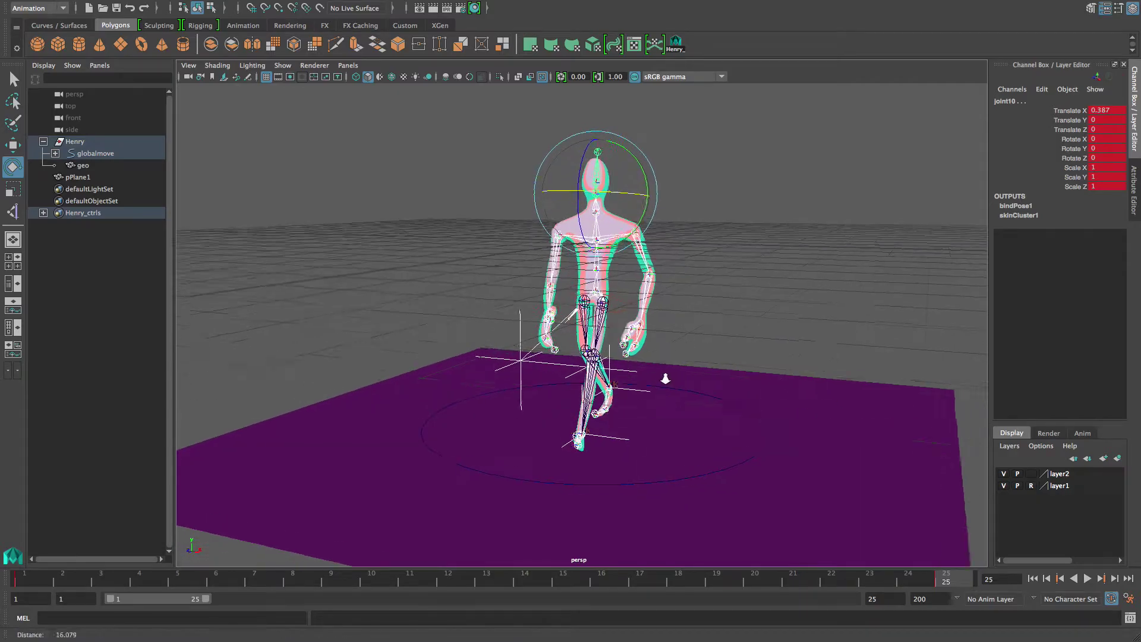
- Go to frame 13, bring Maya back to the front, and clear the selection
alt+right_drag(665, 379, 677, 386)
click(486, 580)
alt+middle_drag(564, 411, 550, 469)
alt+drag(517, 468, 524, 487)
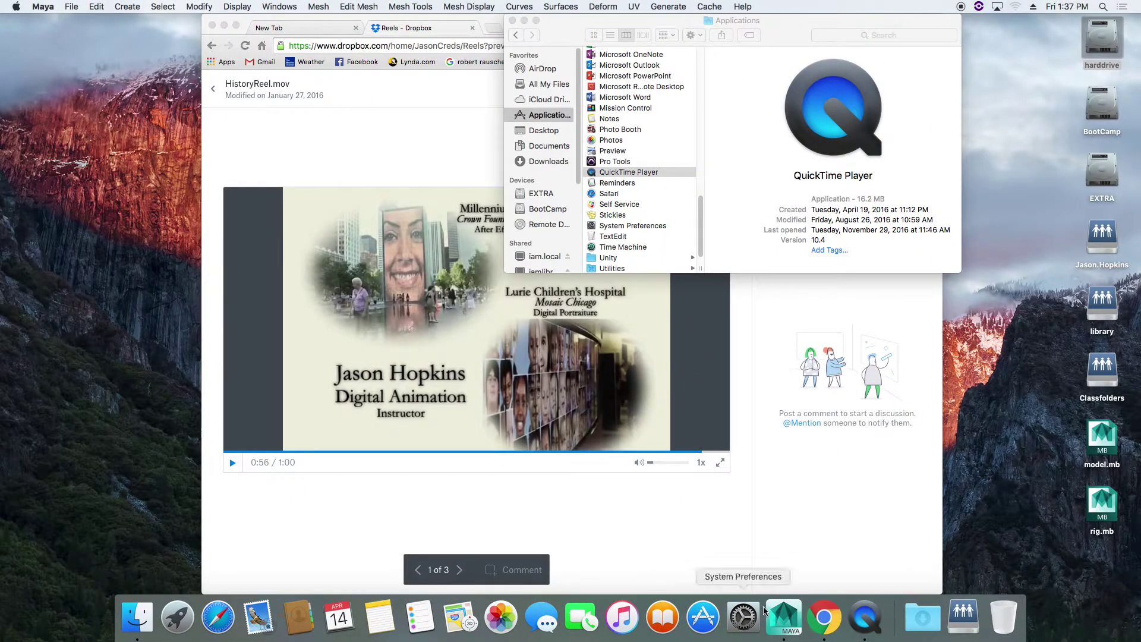
click(779, 618)
alt+right_drag(585, 427, 660, 416)
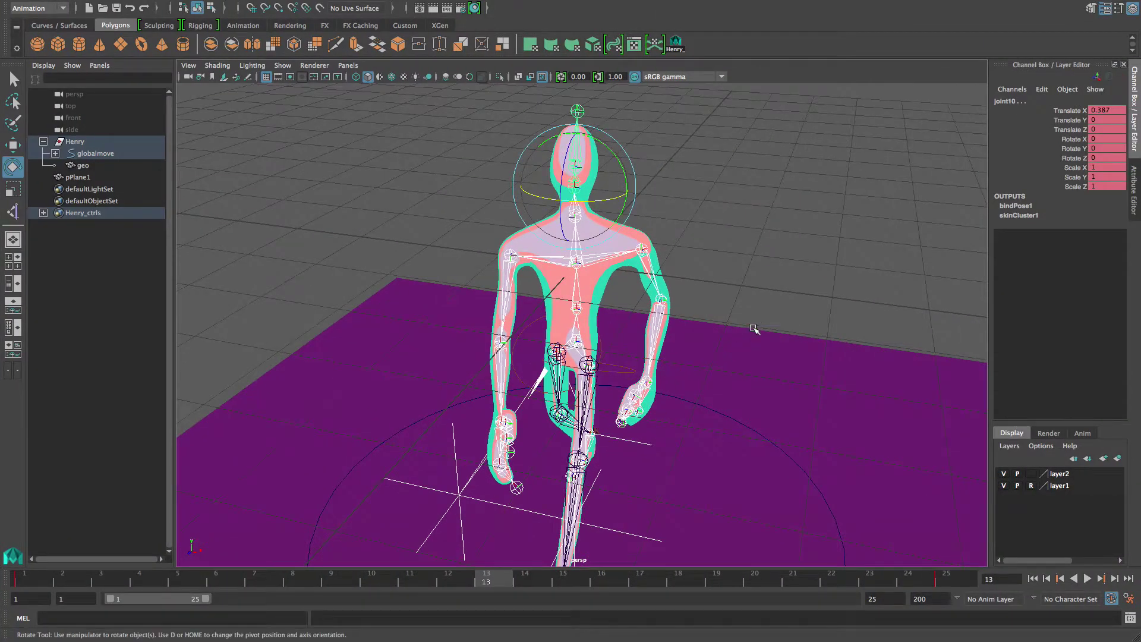
click(754, 328)
- Move the front foot's ikHandle1 back to about Z -1.414 and Y 0.303, and key its translation
alt+right_drag(630, 342, 596, 352)
alt+drag(643, 379, 553, 350)
alt+right_drag(612, 413, 575, 418)
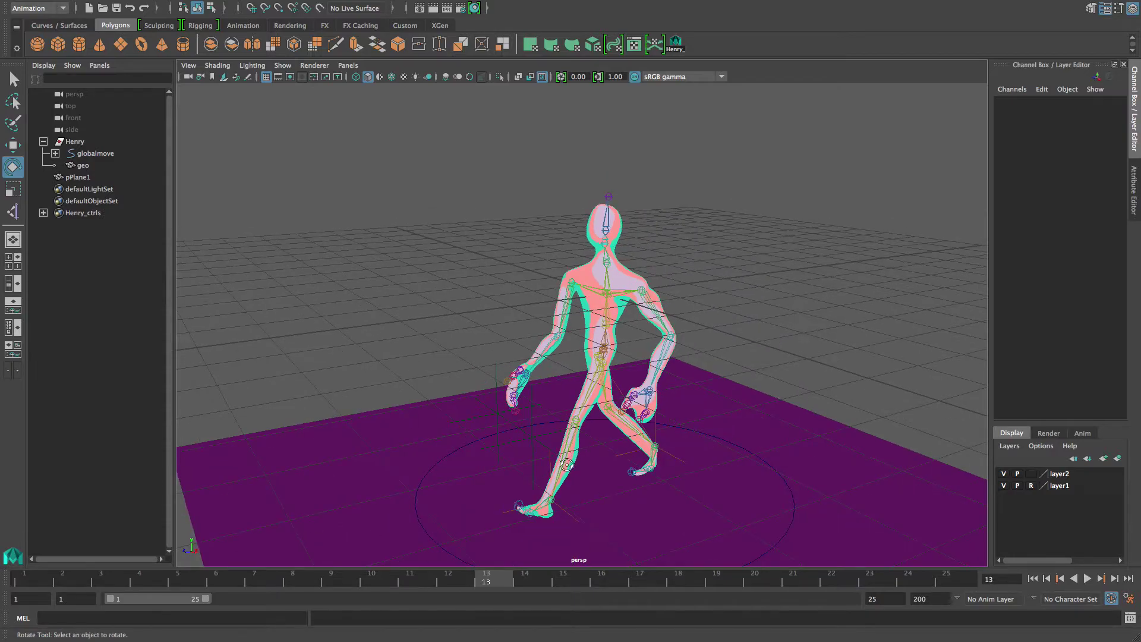
alt+drag(562, 461, 534, 475)
alt+drag(552, 517, 566, 537)
click(559, 511)
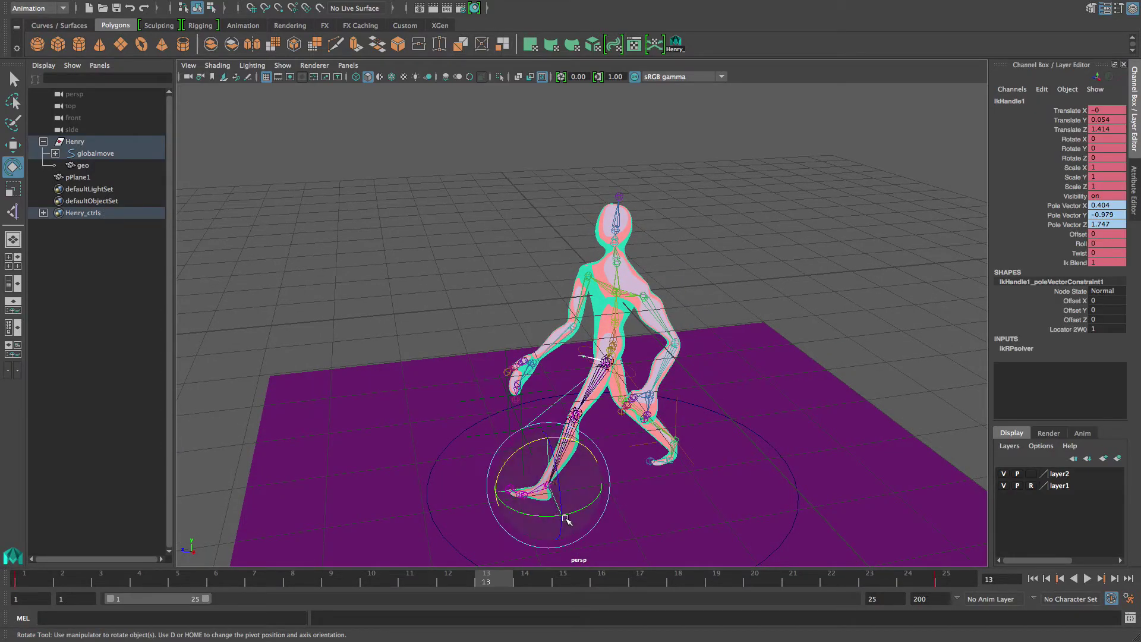
key(w)
drag(491, 494, 645, 480)
key(shift+w)
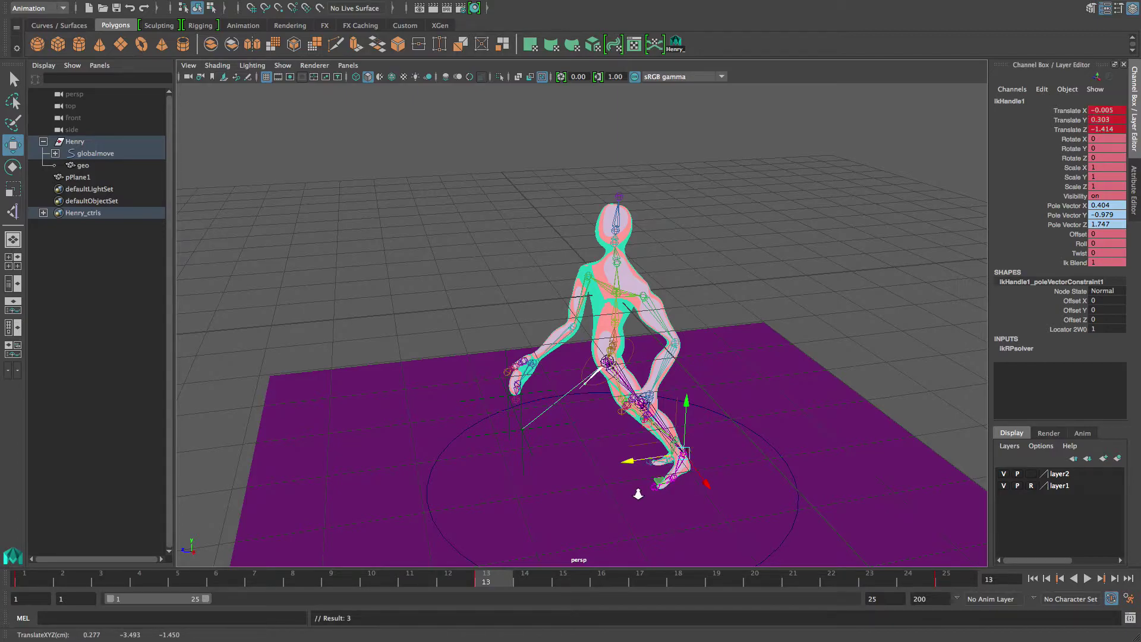
- Move the other foot's ikHandle2 forward to about Z 1.516 and Y 0.203
click(647, 455)
drag(632, 457, 460, 464)
drag(537, 431, 537, 439)
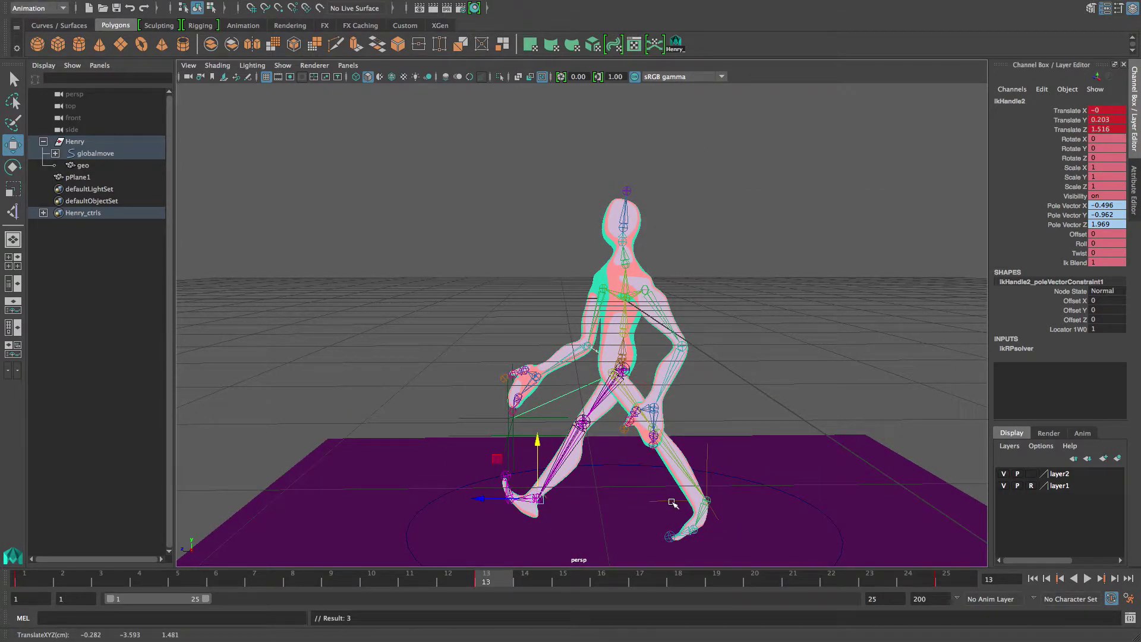
- Rotate the ball joint of the back foot to bend its toes against the ground
click(683, 533)
key(e)
drag(665, 500, 657, 486)
- Rotate joint6 at the hips about X to swing the pelvis toward the opposite side
alt+drag(607, 405, 600, 413)
click(624, 352)
drag(616, 373, 678, 373)
- Rotate the upper-chest joint8 to about -48.8° in X
click(643, 285)
alt+drag(644, 286, 667, 297)
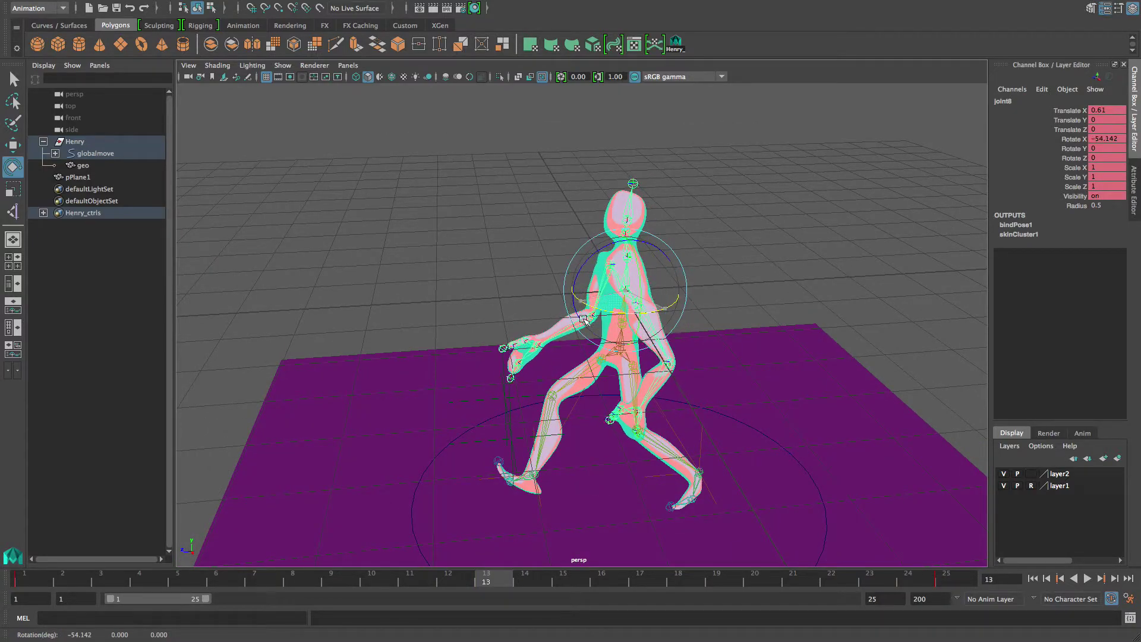
alt+drag(587, 323, 621, 364)
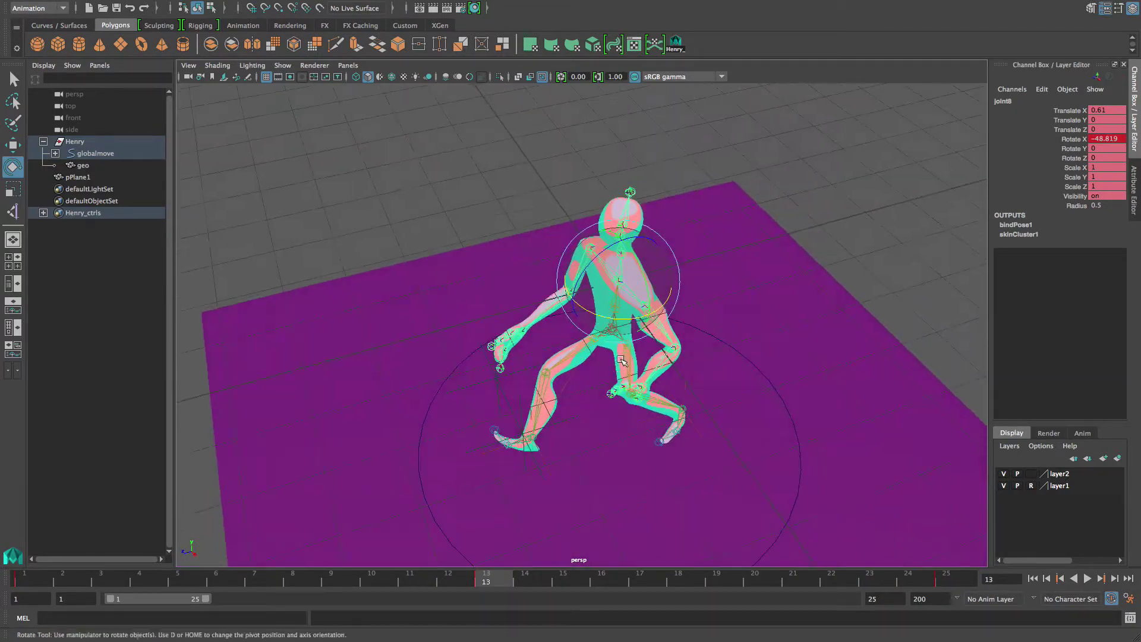
alt+drag(688, 384, 695, 347)
- Rotate the shoulder joint21 to about 18.8° in X, 50.4° in Y and -73.7° in Z
click(695, 347)
click(611, 287)
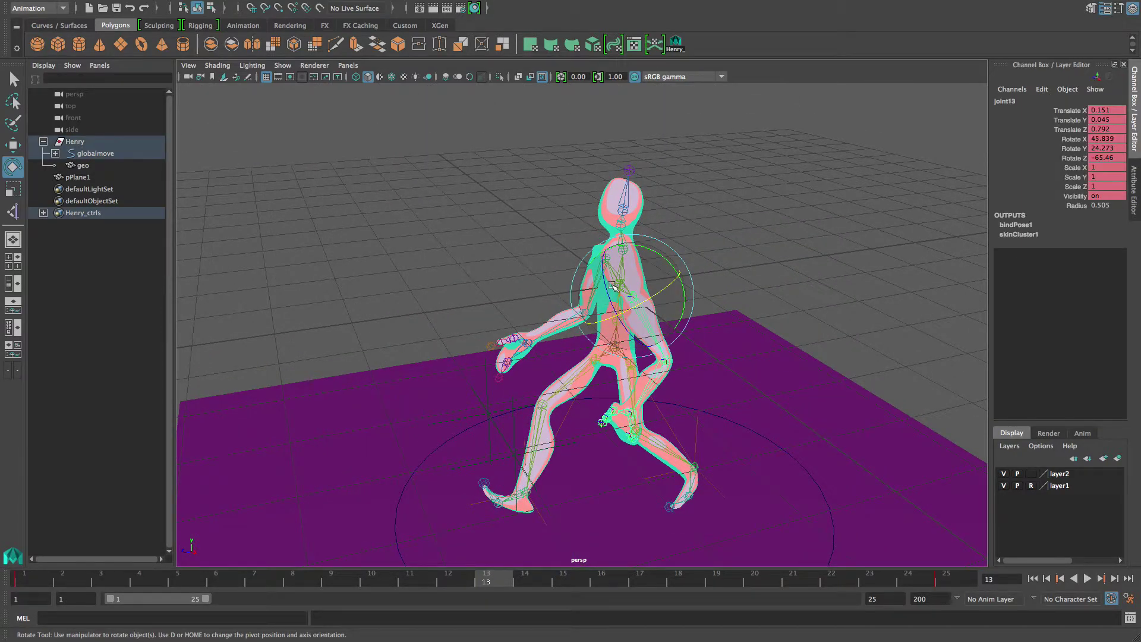
alt+drag(641, 243, 732, 275)
alt+drag(589, 326, 377, 359)
click(485, 301)
alt+drag(449, 353, 482, 384)
alt+right_drag(482, 384, 698, 400)
alt+drag(697, 400, 715, 385)
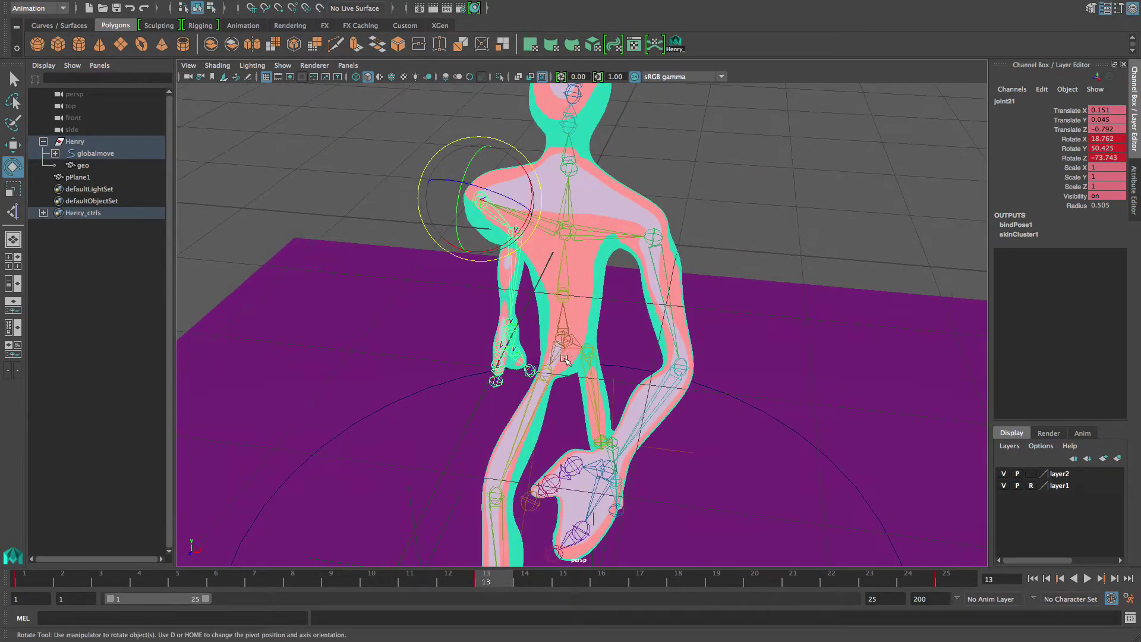
- Rotate the hip joint6 further, to about 32.2° in X, 2.9° in Y and 11.2° in Z
click(563, 335)
alt+right_drag(618, 370, 578, 367)
drag(574, 364, 549, 367)
alt+right_drag(648, 362, 579, 360)
alt+drag(579, 360, 538, 351)
- Rotate joint9 at the base of the neck to about 33.7° in X so the head faces forward
click(560, 253)
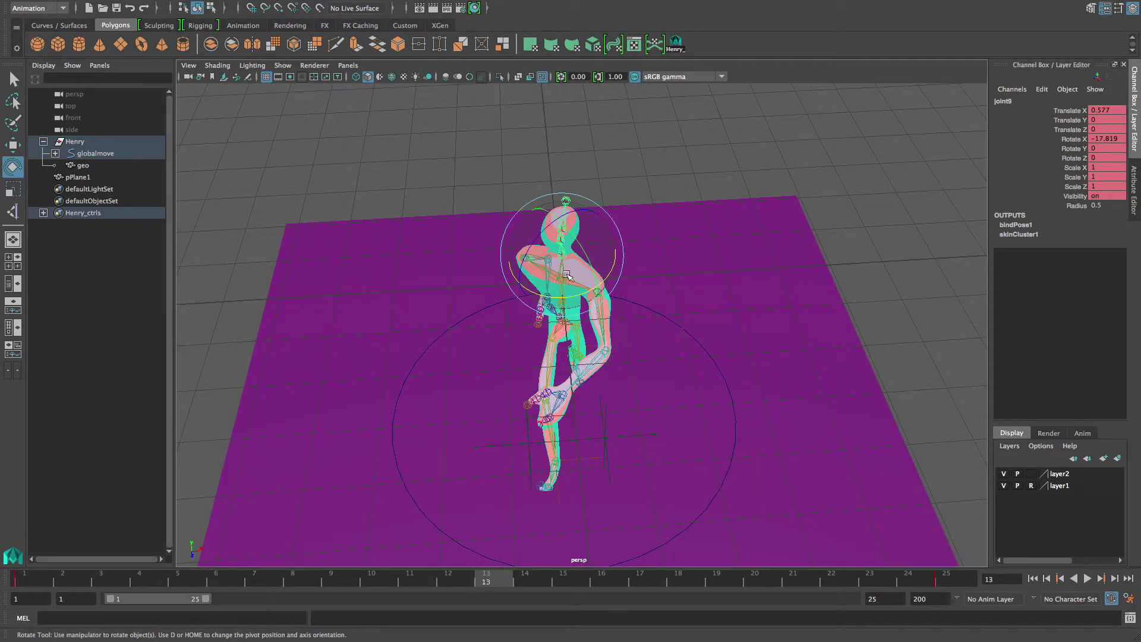
alt+right_drag(529, 335, 607, 367)
alt+middle_drag(607, 367, 608, 393)
alt+drag(608, 394, 573, 387)
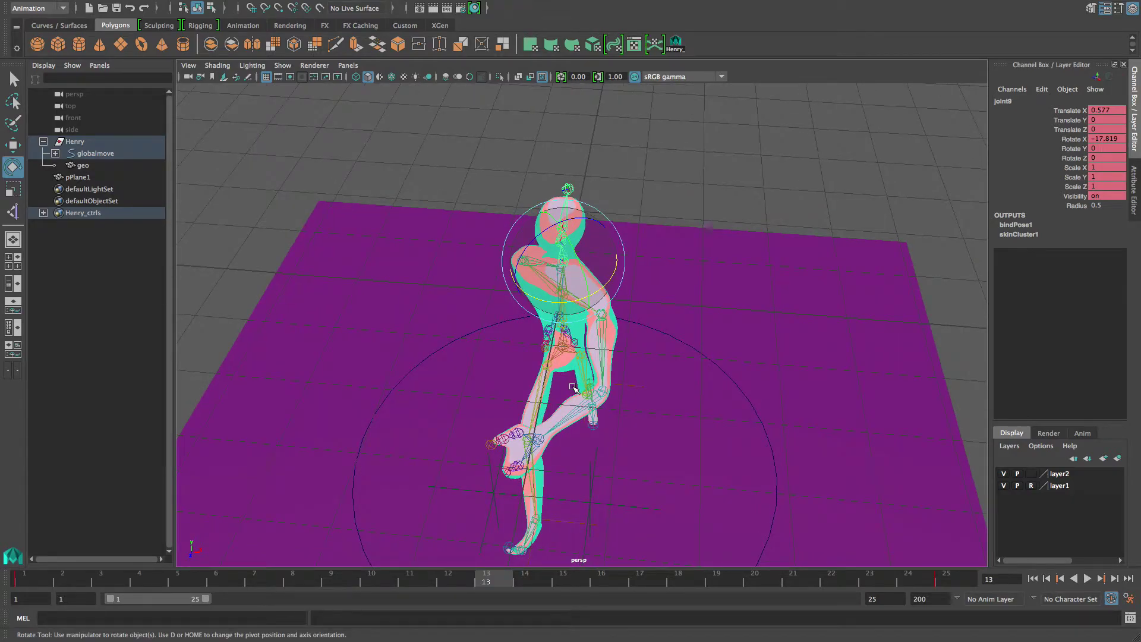
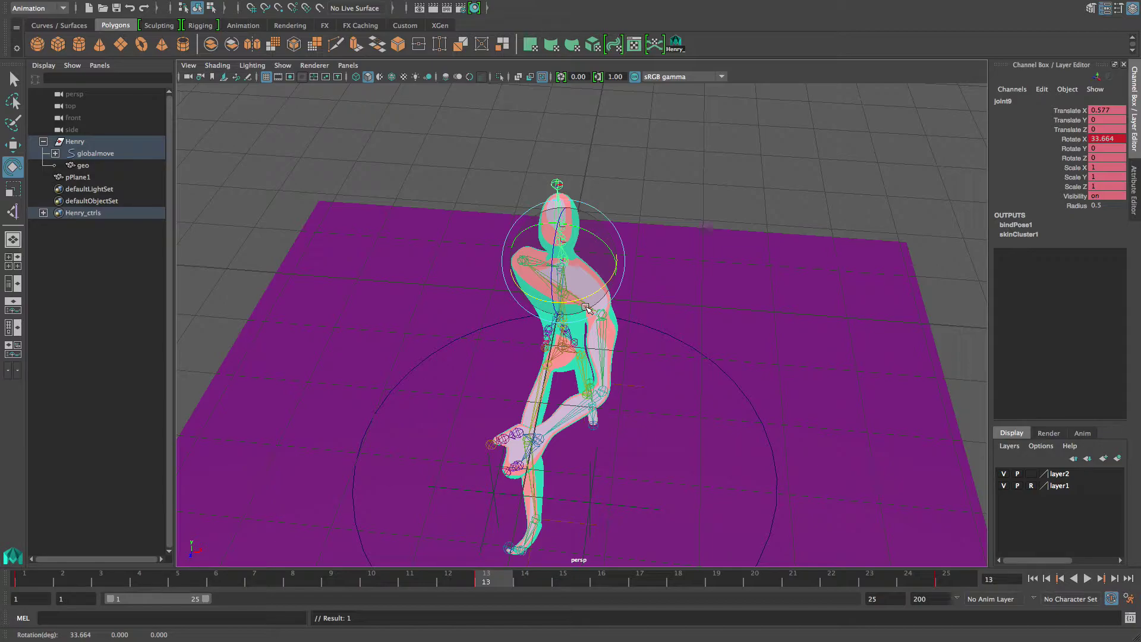
alt+drag(651, 435, 572, 354)
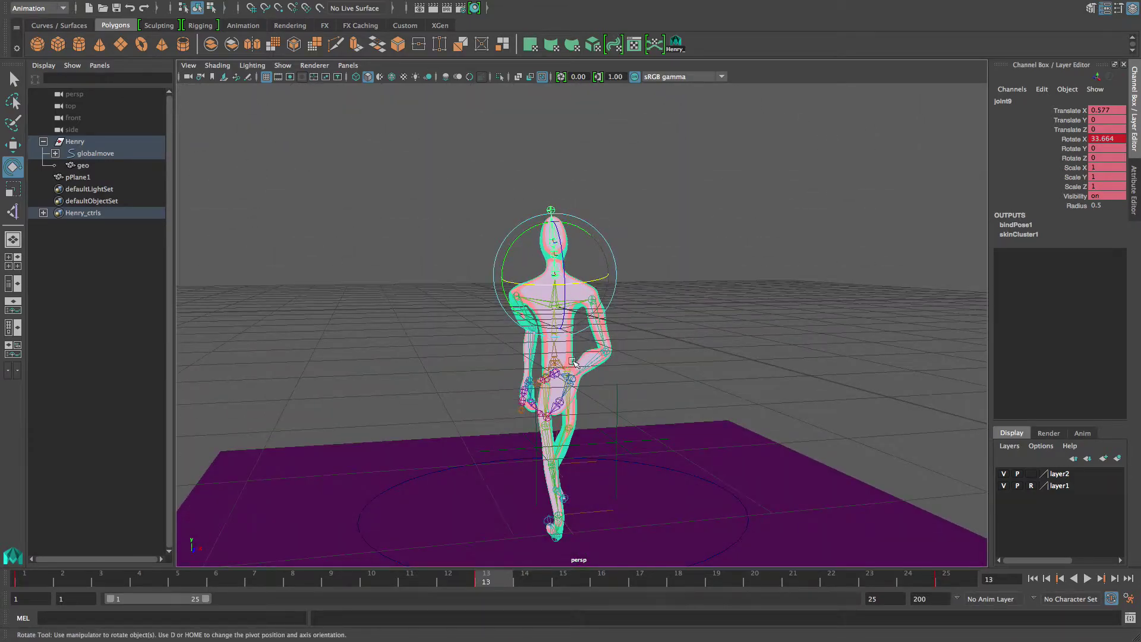
- Swing the joint21 arm into its opposite position and rotate shoulder joint13 to about 30.8° X, -13.4° Y and -59.2° Z
click(673, 283)
click(514, 295)
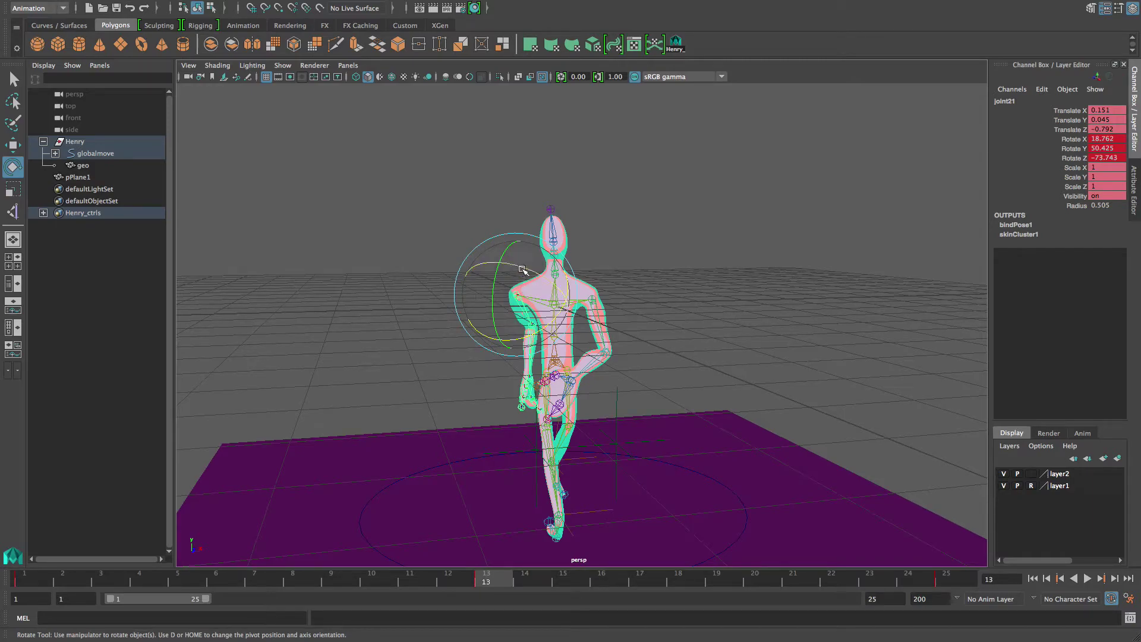
drag(523, 269, 535, 272)
drag(502, 323, 579, 329)
mouse_move(594, 344)
alt+mouse_down()
mouse_move(454, 354)
mouse_move(526, 379)
mouse_move(582, 359)
alt+mouse_up()
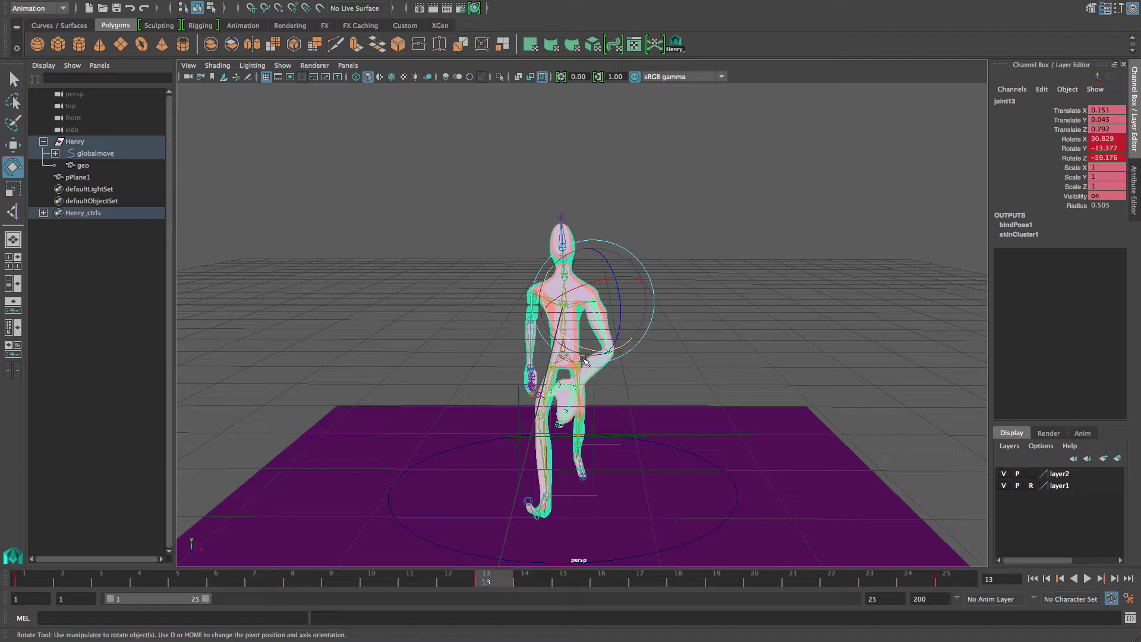
alt+drag(473, 396, 458, 367)
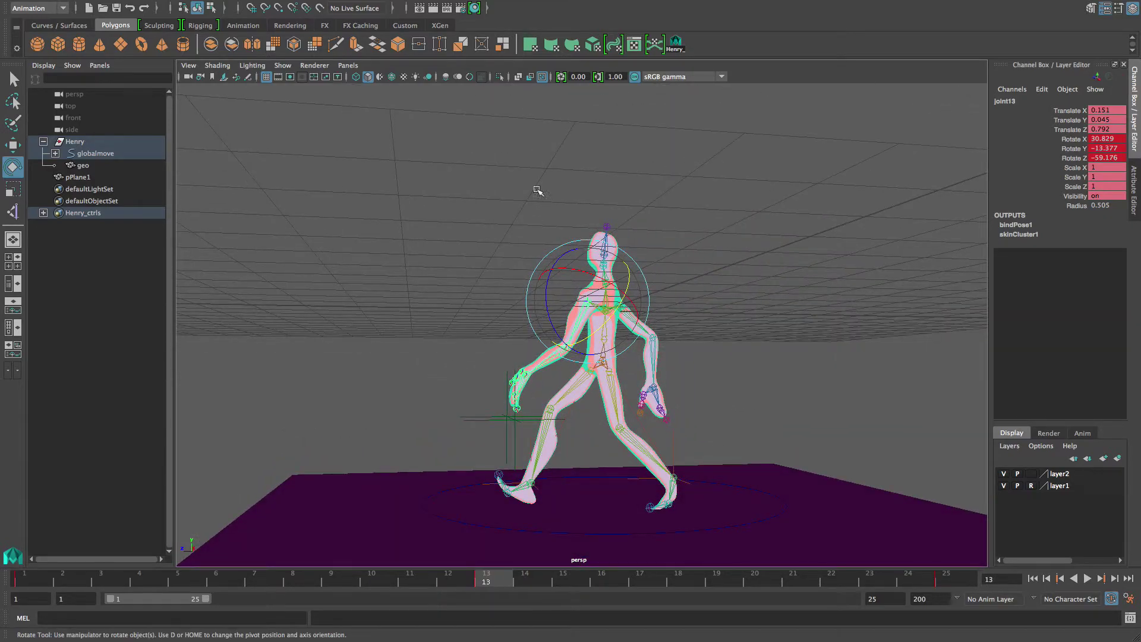
- Select all of Henry's controls, key the opposite contact pose at frame 13, and clear the selection
click(676, 45)
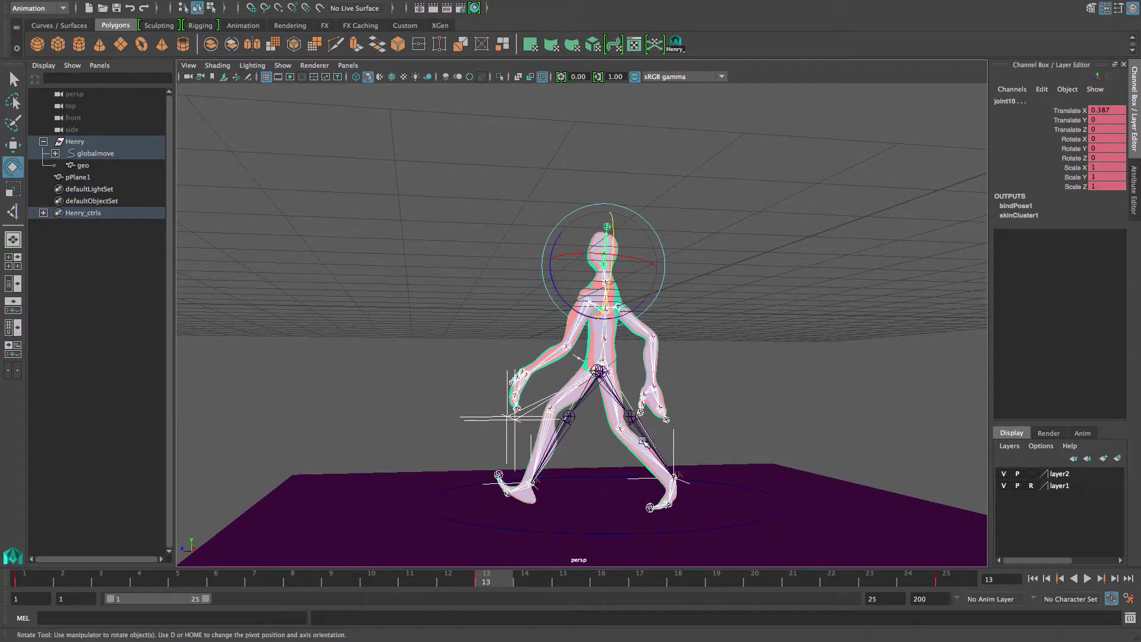
key(s)
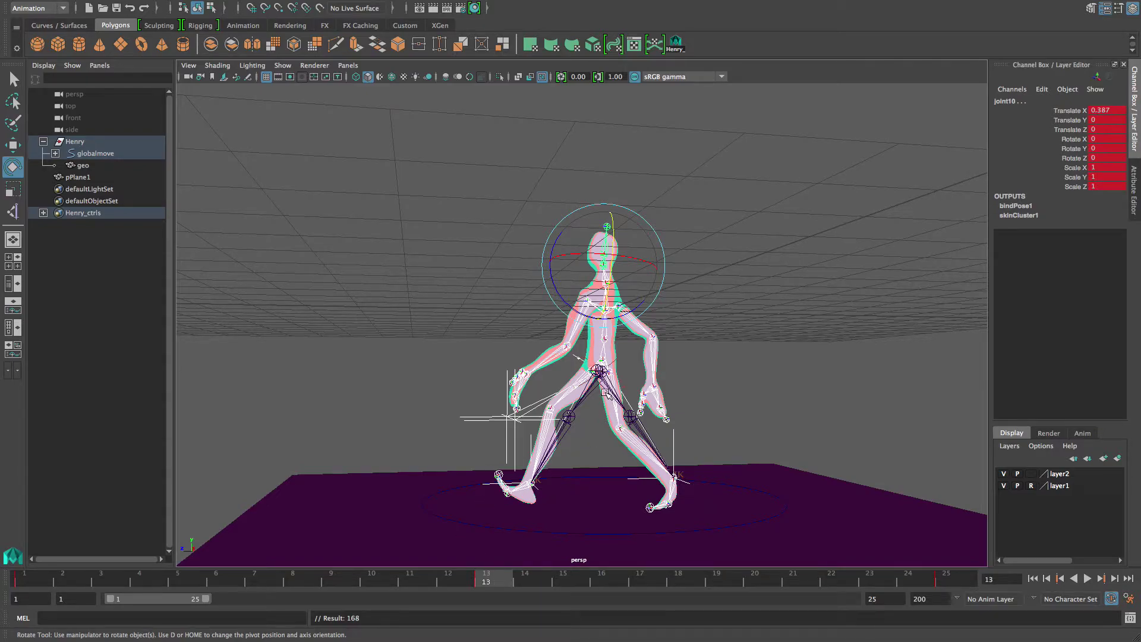
alt+right_drag(581, 398, 642, 345)
alt+drag(642, 344, 665, 358)
click(709, 319)
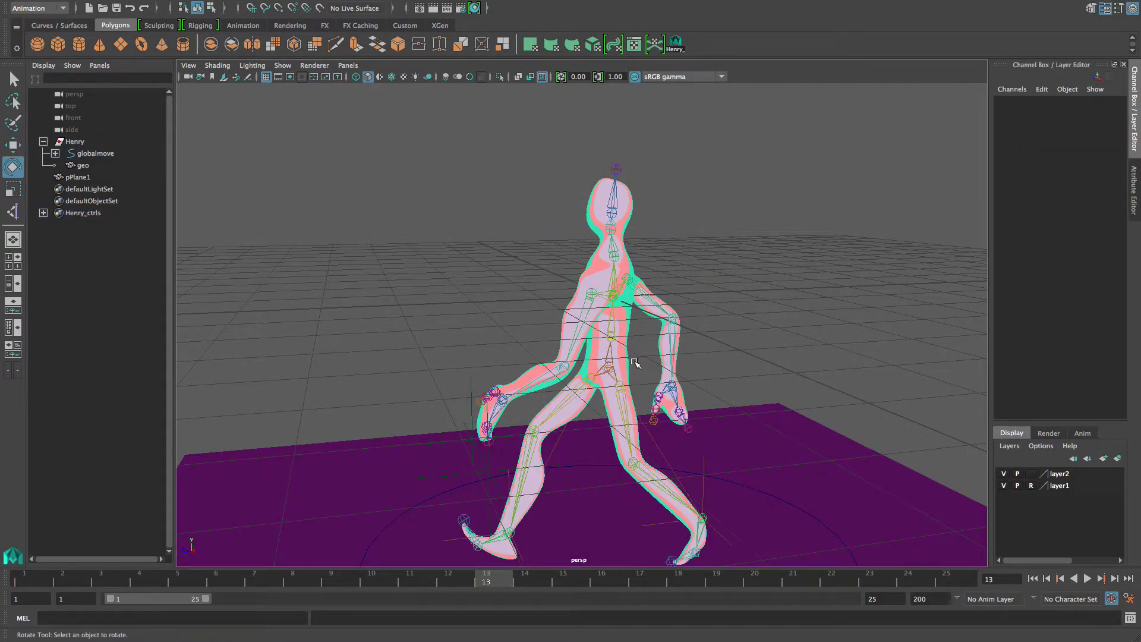
- At frame 1, rotate the hip joint6 to about -22.2° X, -4.1° Y and 13.4° Z, and key it
click(609, 368)
alt+drag(596, 340, 683, 405)
alt+right_drag(684, 406, 645, 371)
alt+drag(645, 371, 697, 382)
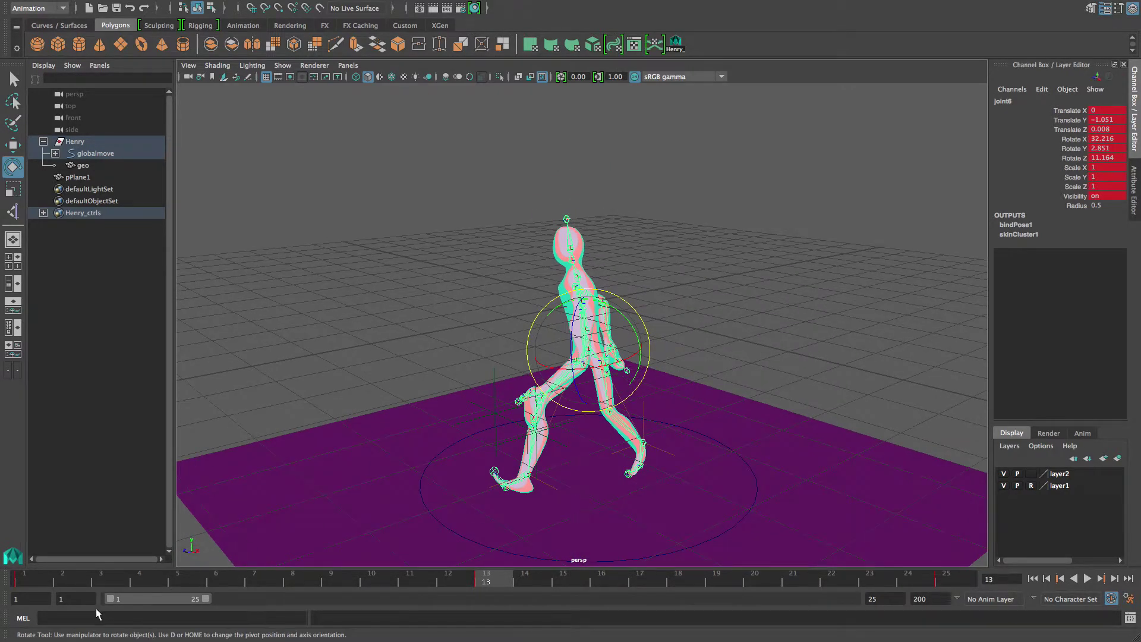
click(29, 583)
alt+drag(687, 426, 650, 319)
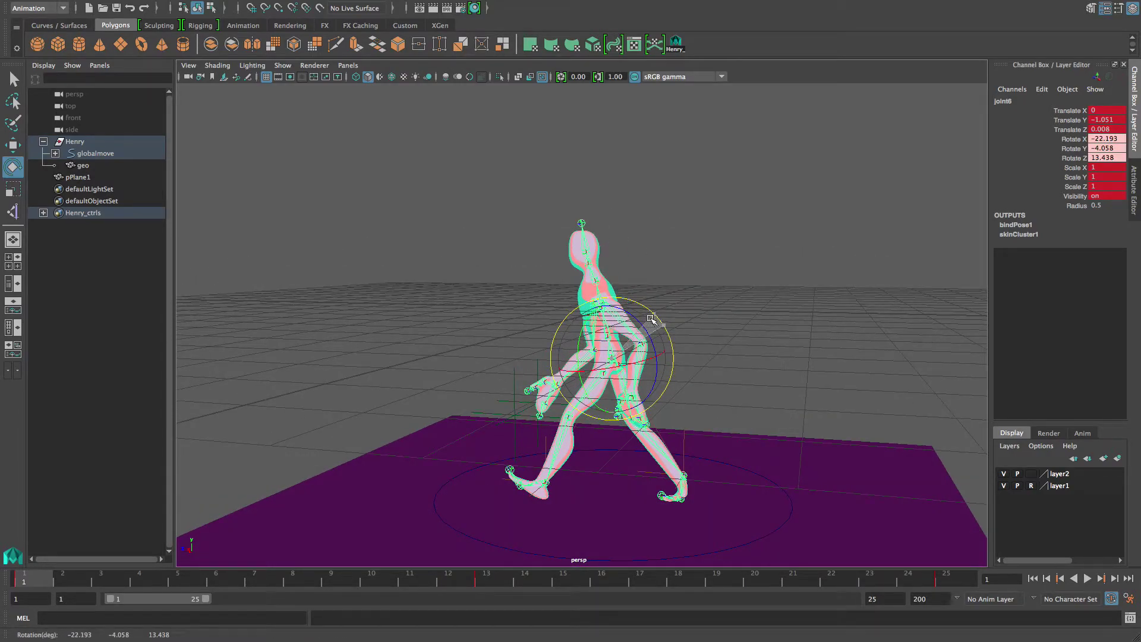
key(shift+e)
key(s)
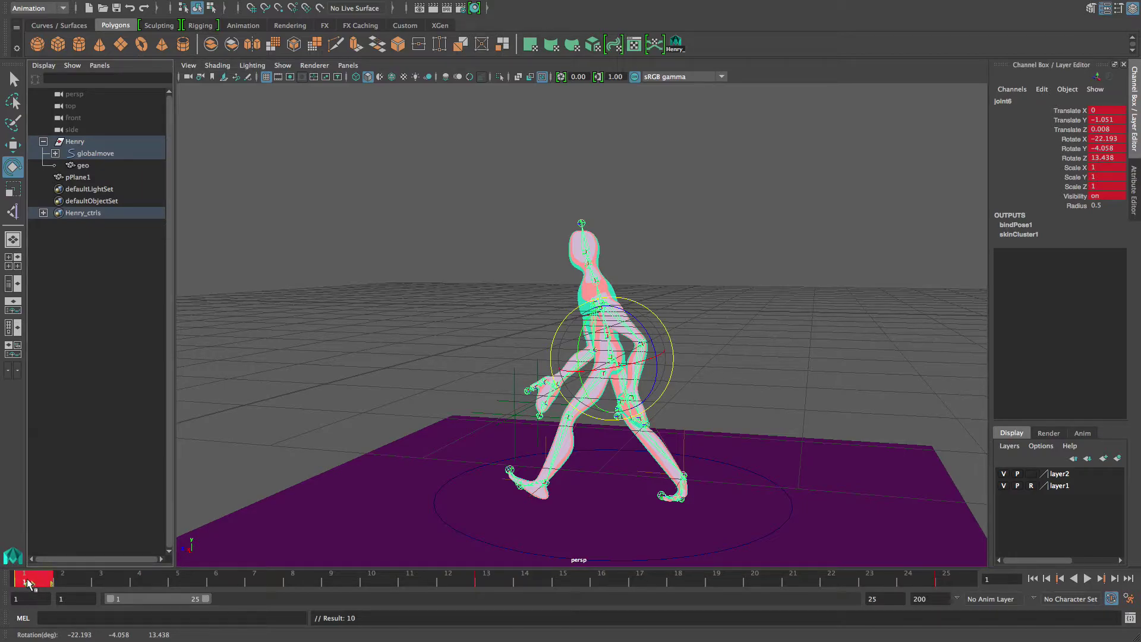
- Copy joint6's key from frame 1 and paste it at frame 25
right_click(27, 582)
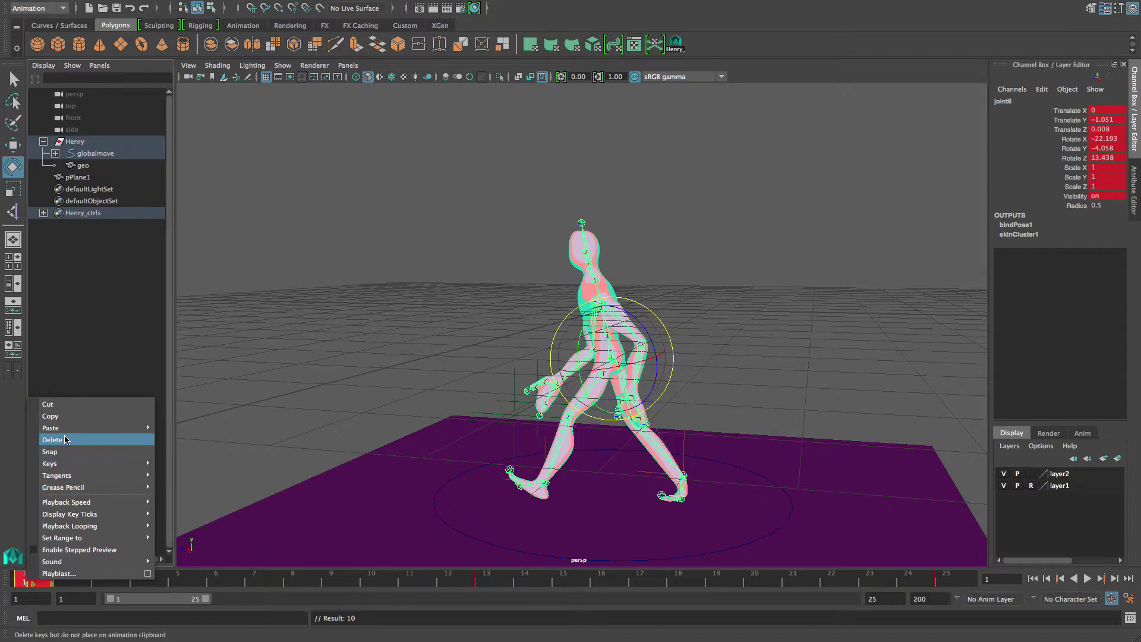
click(67, 417)
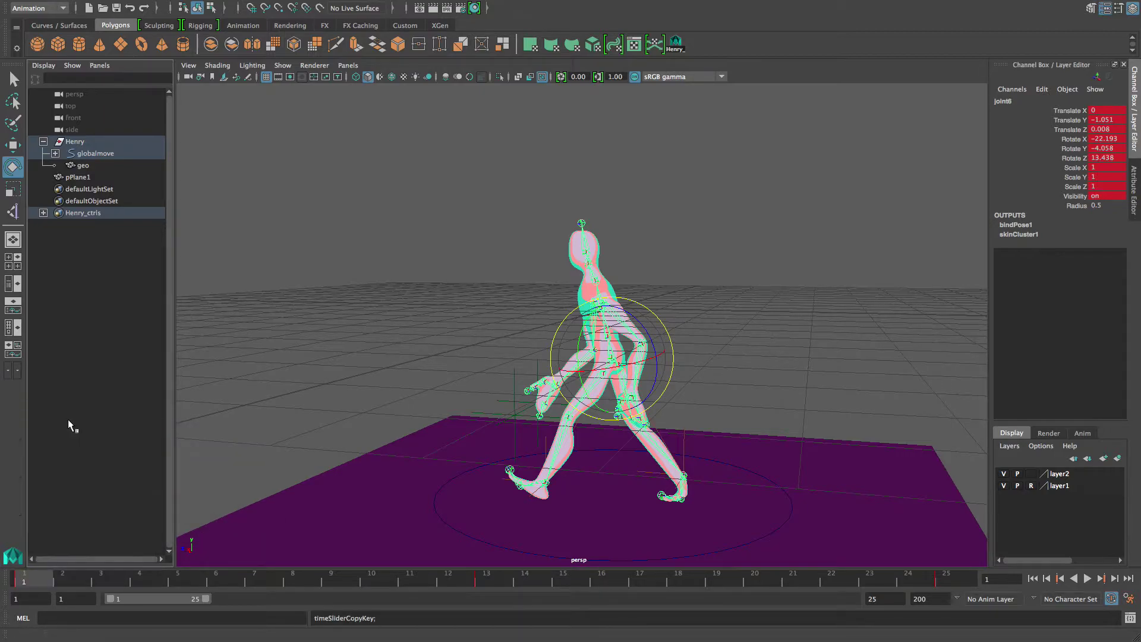
click(951, 581)
right_click(951, 581)
mouse_move(1004, 426)
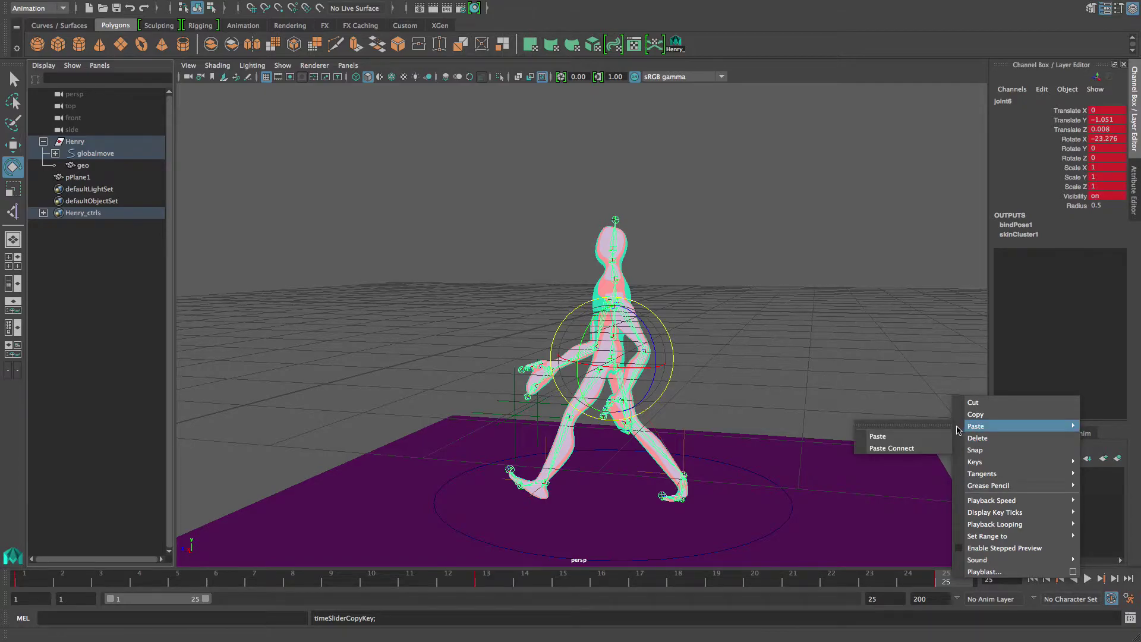
click(930, 439)
- Play back the walk cycle and compare the contact poses at frames 1, 13 and 25
alt+drag(505, 464, 597, 465)
click(1087, 579)
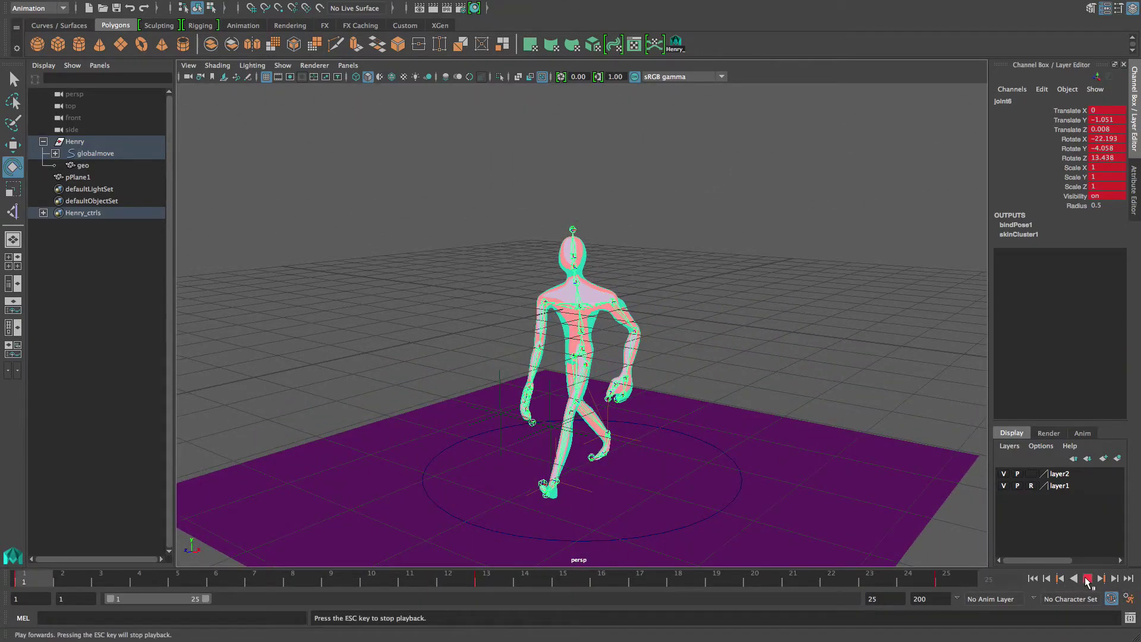
alt+drag(693, 416, 721, 421)
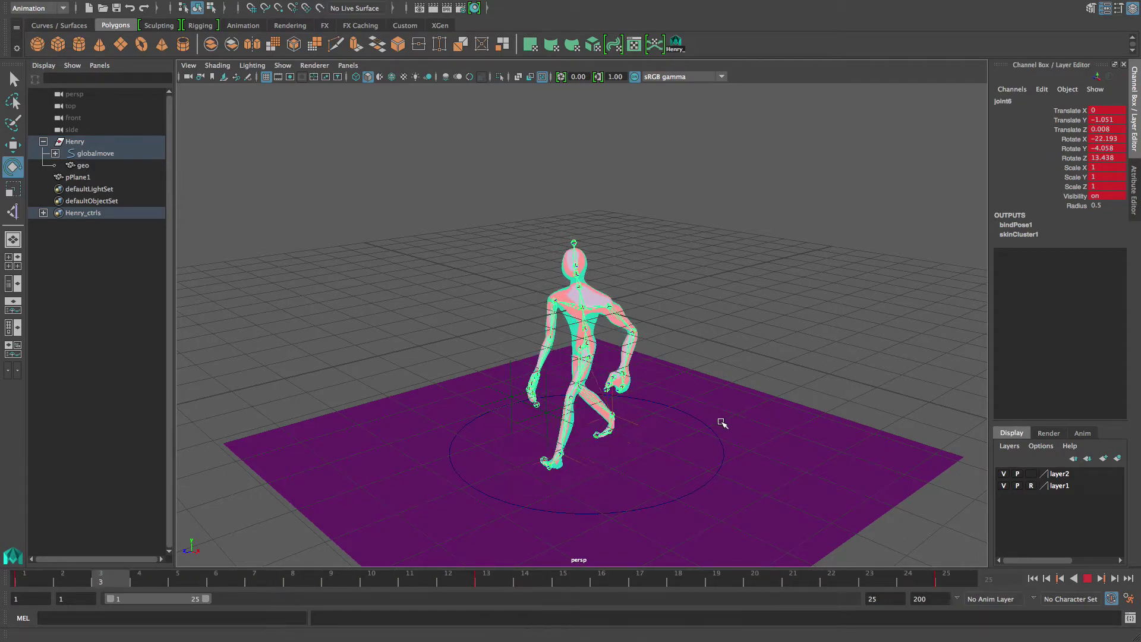
click(1086, 579)
alt+drag(651, 390, 711, 400)
alt+drag(619, 411, 597, 442)
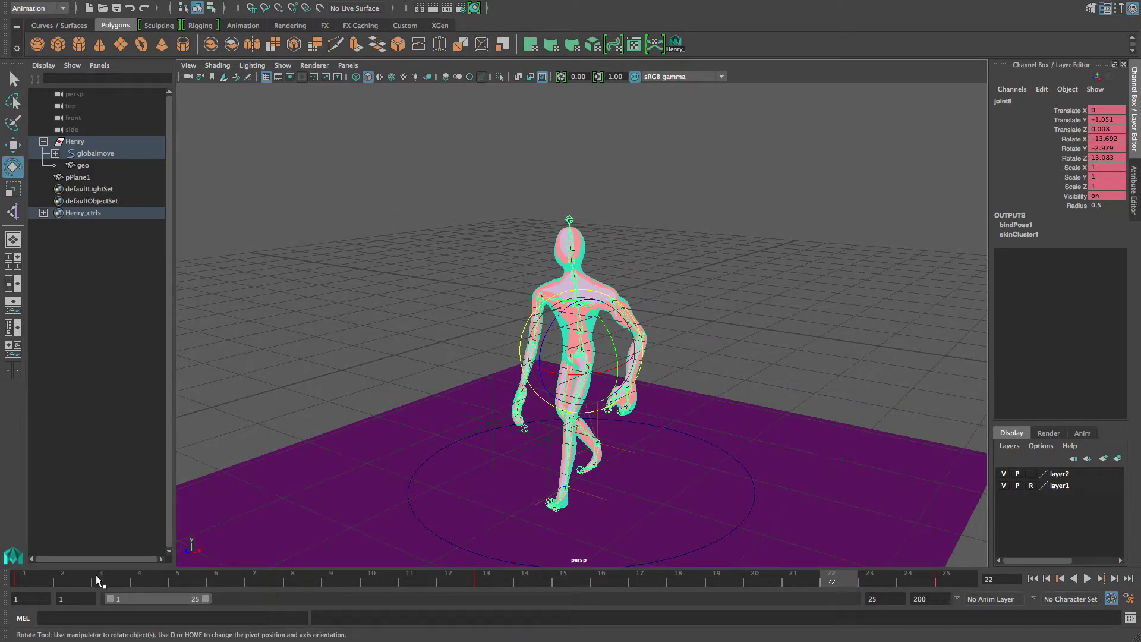
click(31, 582)
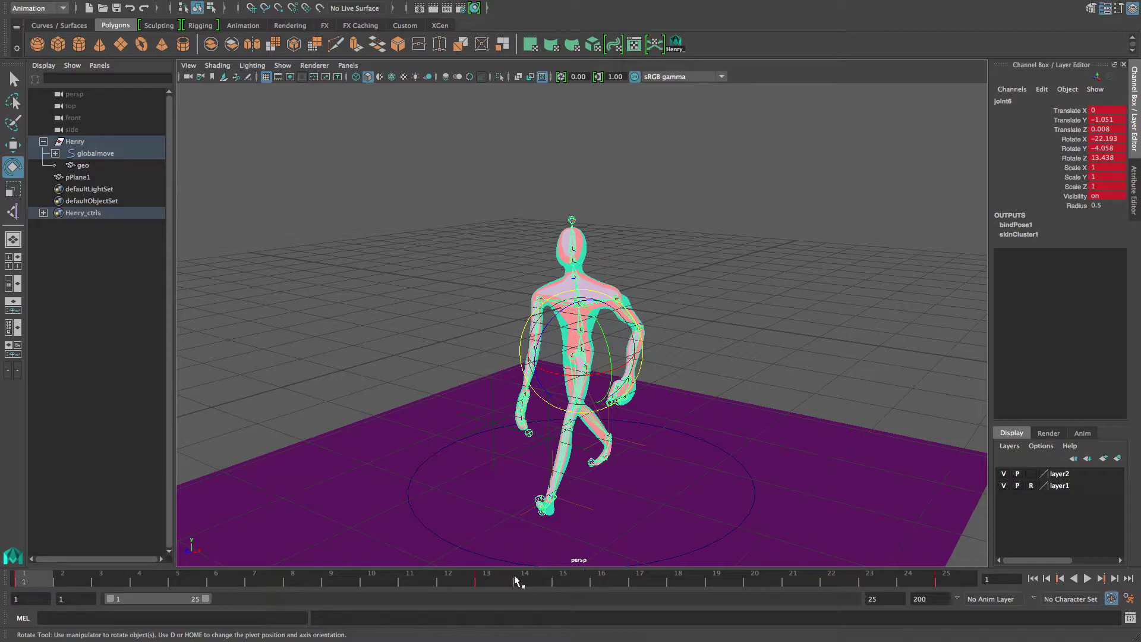
click(498, 576)
click(945, 579)
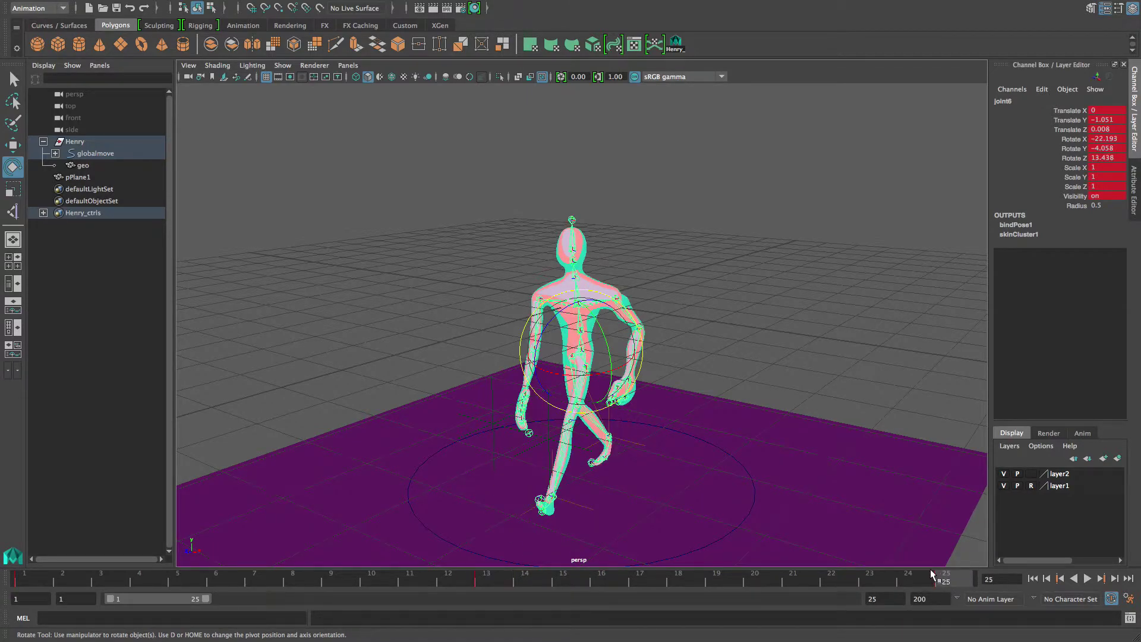
click(474, 578)
click(31, 582)
alt+drag(515, 444, 453, 401)
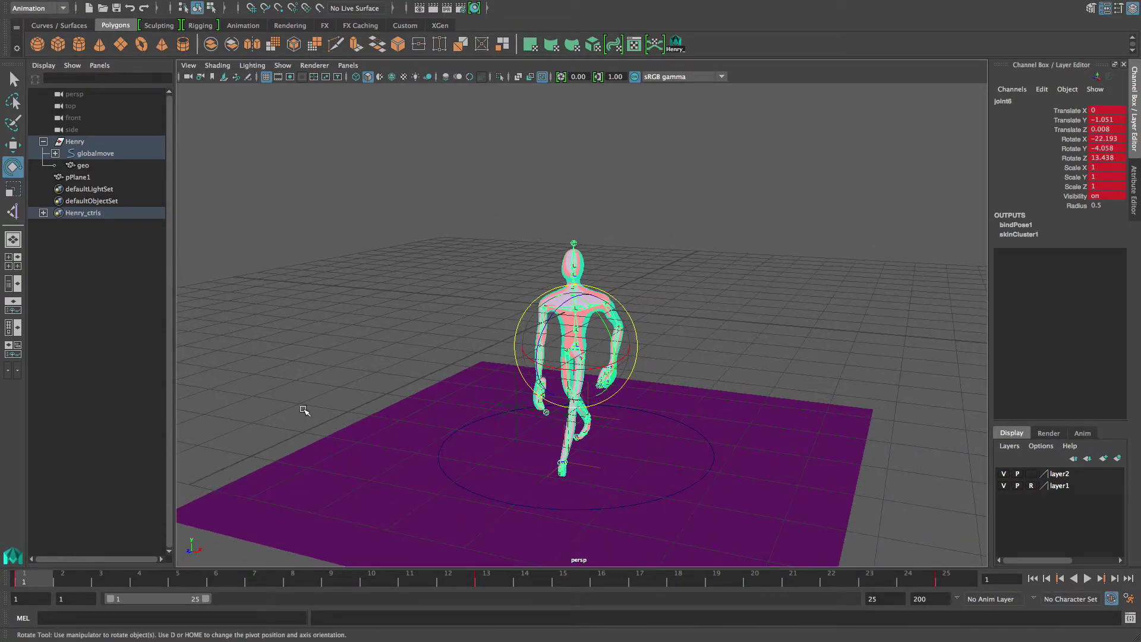
- At frame 7, rotate the hip joint6 to about 4.1° X, -0.3° Y and 6.9° Z, and key its rotation
click(256, 581)
alt+drag(526, 410, 477, 386)
alt+right_drag(494, 395, 688, 422)
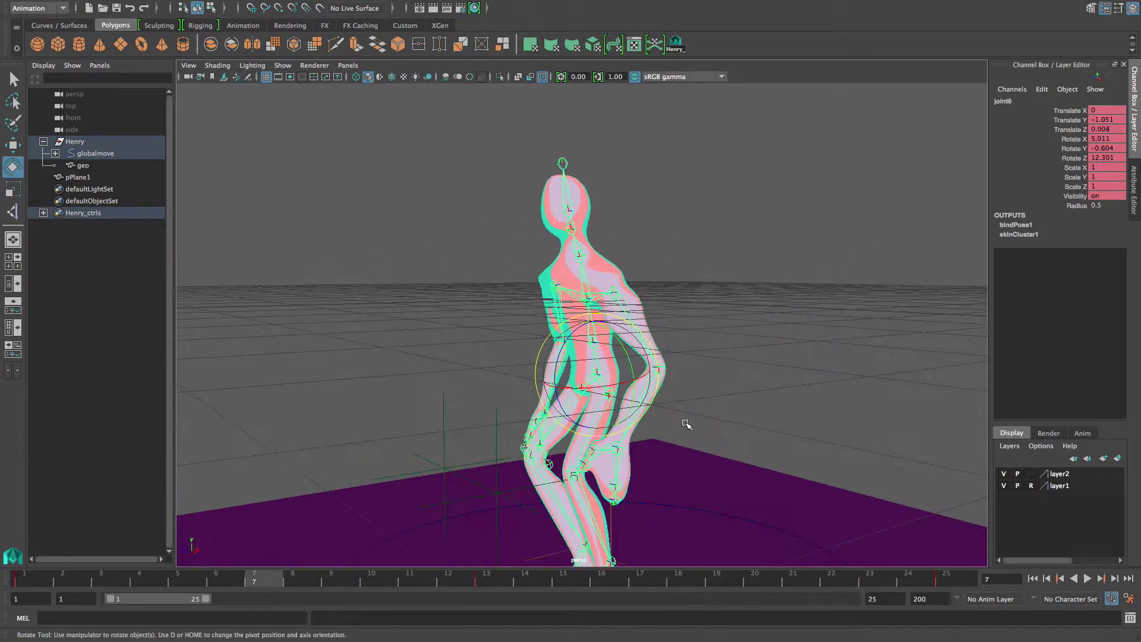
alt+drag(754, 428, 695, 427)
alt+right_drag(695, 428, 653, 416)
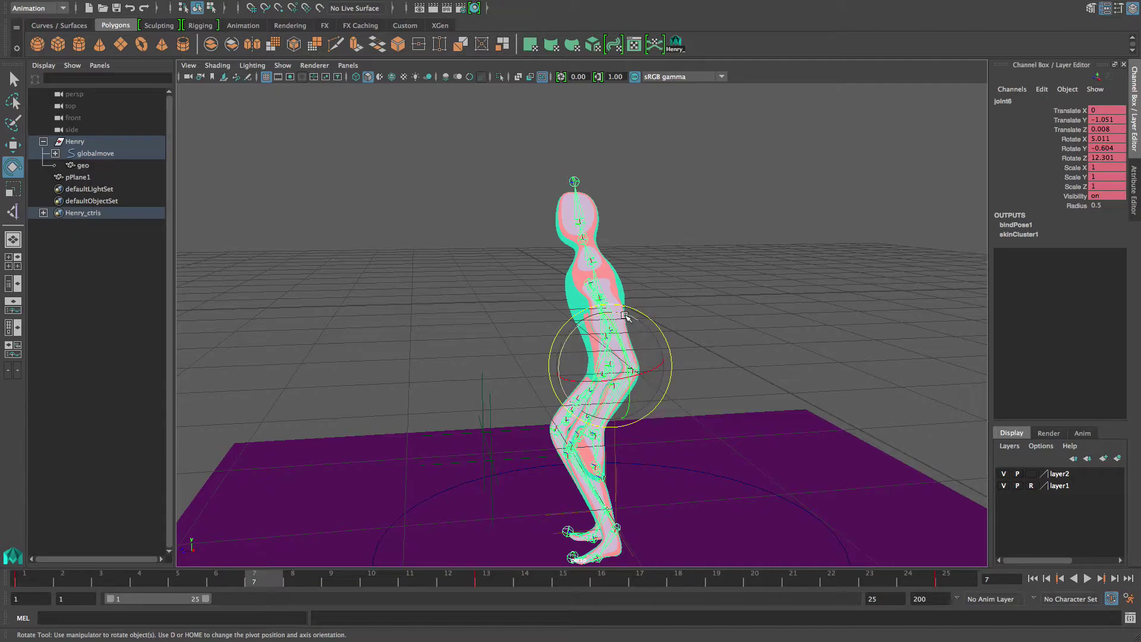
alt+drag(676, 352, 594, 341)
drag(639, 308, 723, 333)
key(shift+e)
- Raise the hip joint6 to about Y -0.647 at frame 7 for the passing pose
key(w)
alt+drag(594, 416, 647, 461)
alt+middle_drag(647, 461, 640, 427)
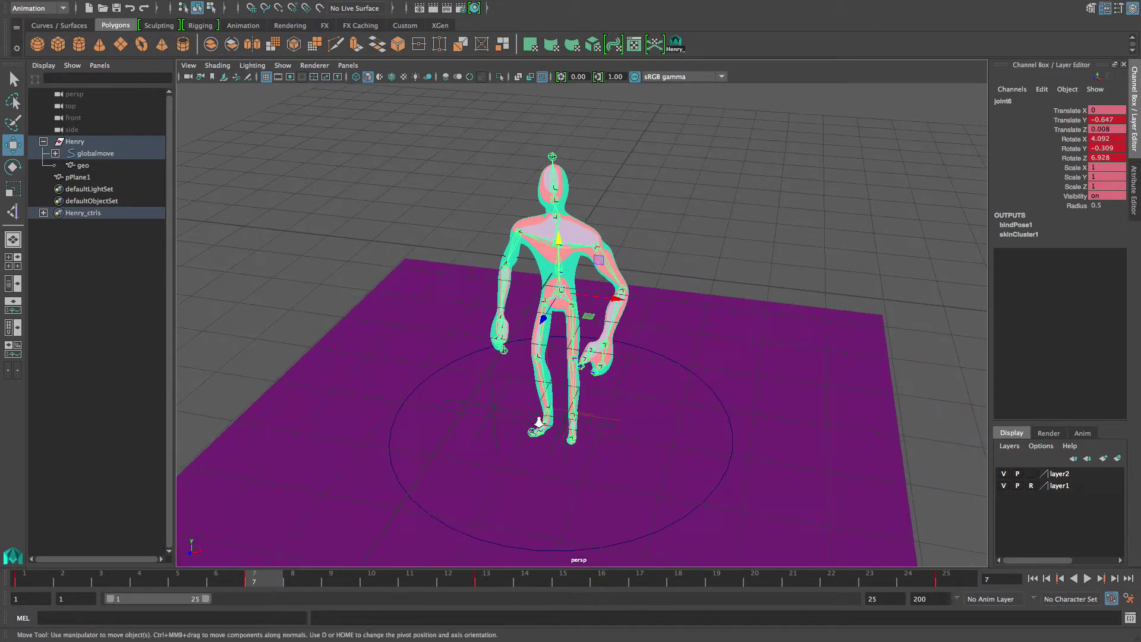
- At frame 7, rotate the toe joint32 of the passing foot to about 9° X, 1.4° Y and 15.5° Z
alt+right_drag(600, 410, 687, 446)
alt+middle_drag(686, 446, 717, 388)
alt+drag(535, 398, 661, 385)
alt+middle_drag(533, 433, 530, 404)
alt+drag(554, 413, 541, 385)
mouse_move(481, 469)
alt+mouse_down()
mouse_move(451, 471)
mouse_move(491, 471)
alt+mouse_up()
click(498, 476)
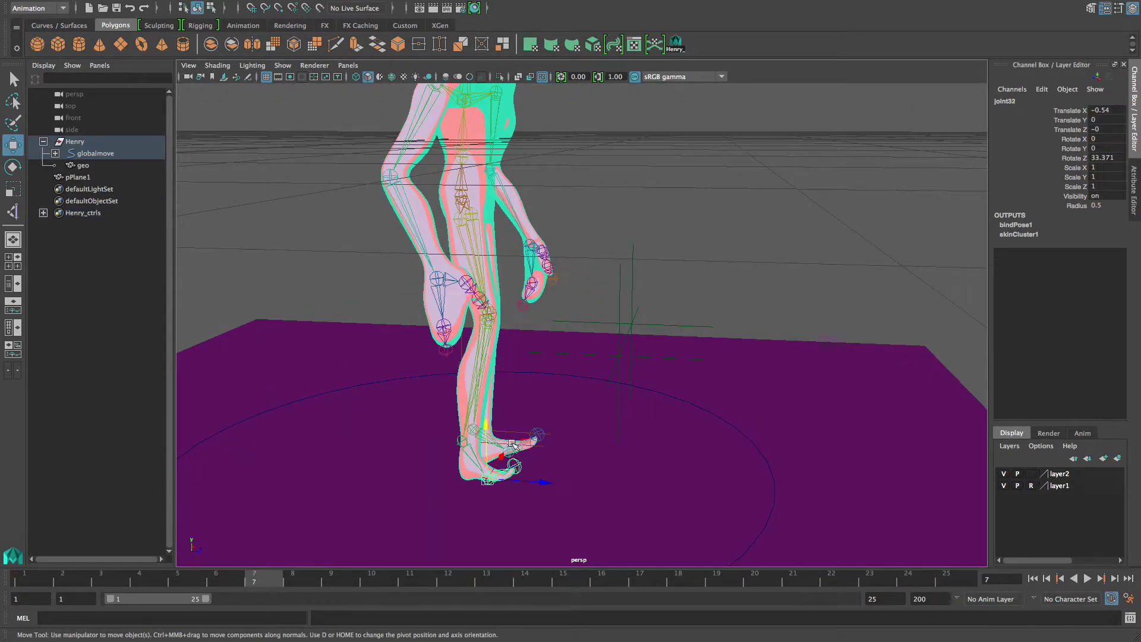
key(e)
drag(505, 420, 411, 435)
alt+drag(565, 439, 417, 444)
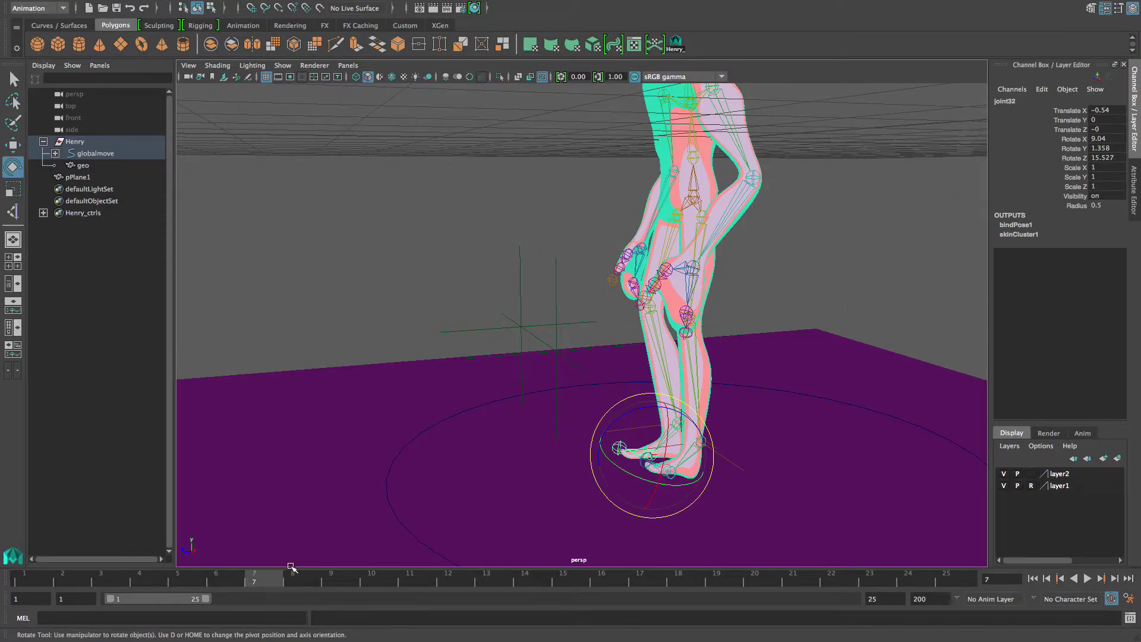
- Select all of Henry's controls and key them at frame 7
alt+right_drag(657, 193, 573, 227)
click(677, 45)
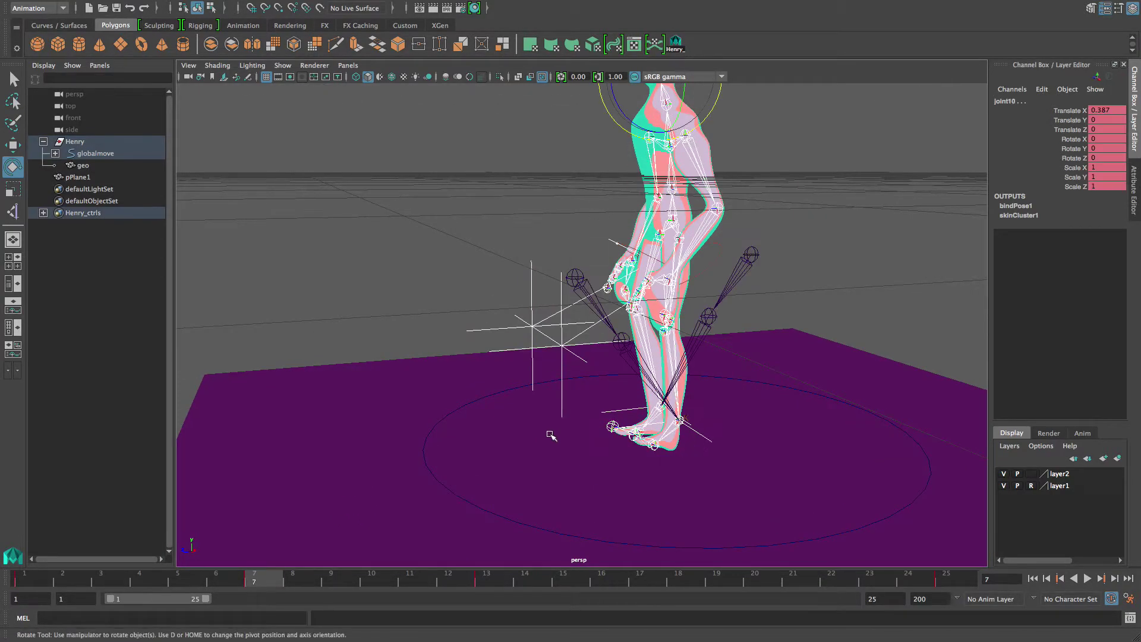
key(s)
mouse_move(248, 579)
mouse_down()
mouse_move(142, 574)
mouse_move(252, 584)
mouse_up()
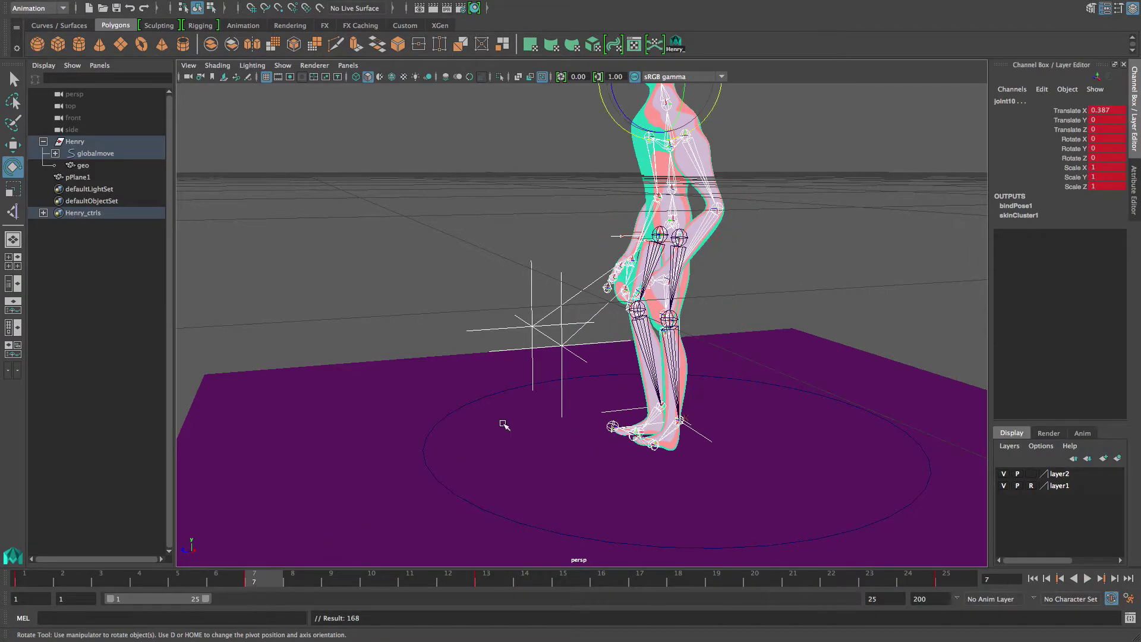
- Move the passing leg's ikHandle2 backward to about Z -0.8 at frame 7 so the knee bends
alt+drag(505, 425, 682, 379)
alt+drag(437, 444, 483, 340)
click(485, 419)
key(w)
drag(540, 393, 480, 393)
- Point the lifted foot downward by rotating joint32 to about 7.2° X, 5.7° Y and -14.4° Z
click(424, 410)
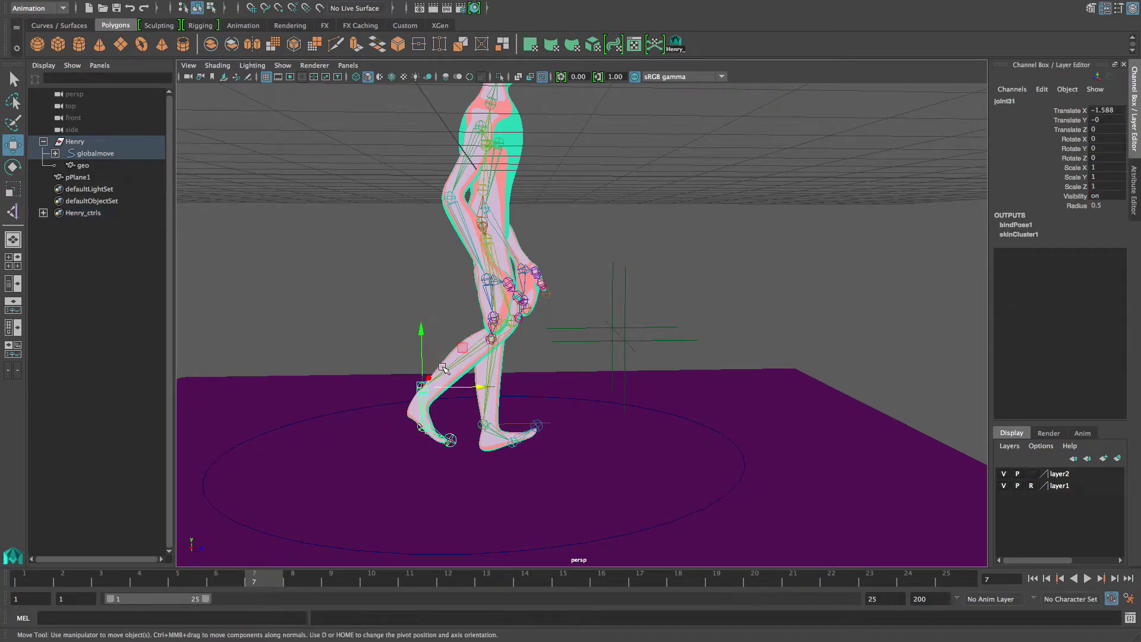
key(e)
click(482, 463)
click(417, 428)
drag(456, 392, 463, 426)
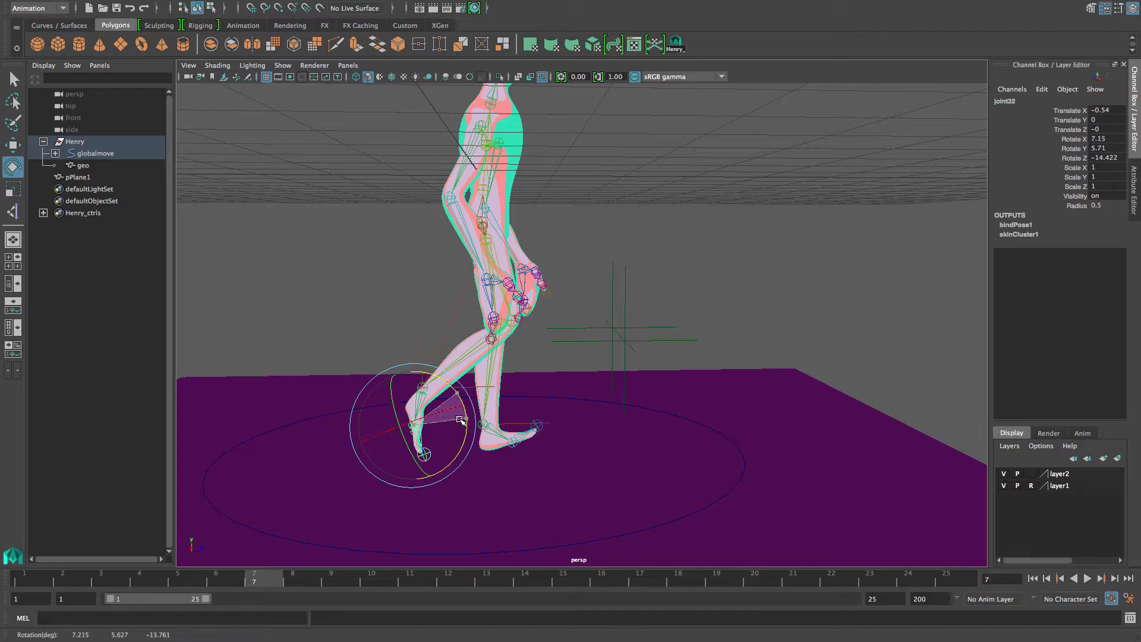
- Flatten the planted foot by rotating ankle joint3 to about 4.4° X, 1.3° Y and -5.2° Z
click(501, 440)
drag(499, 373, 511, 381)
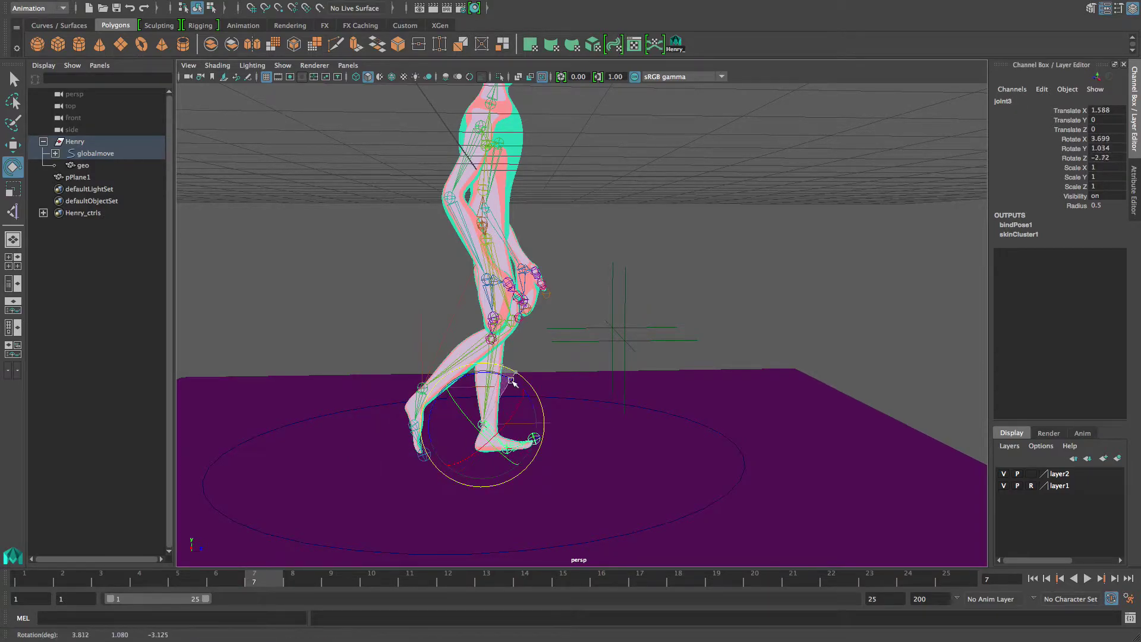
key(w)
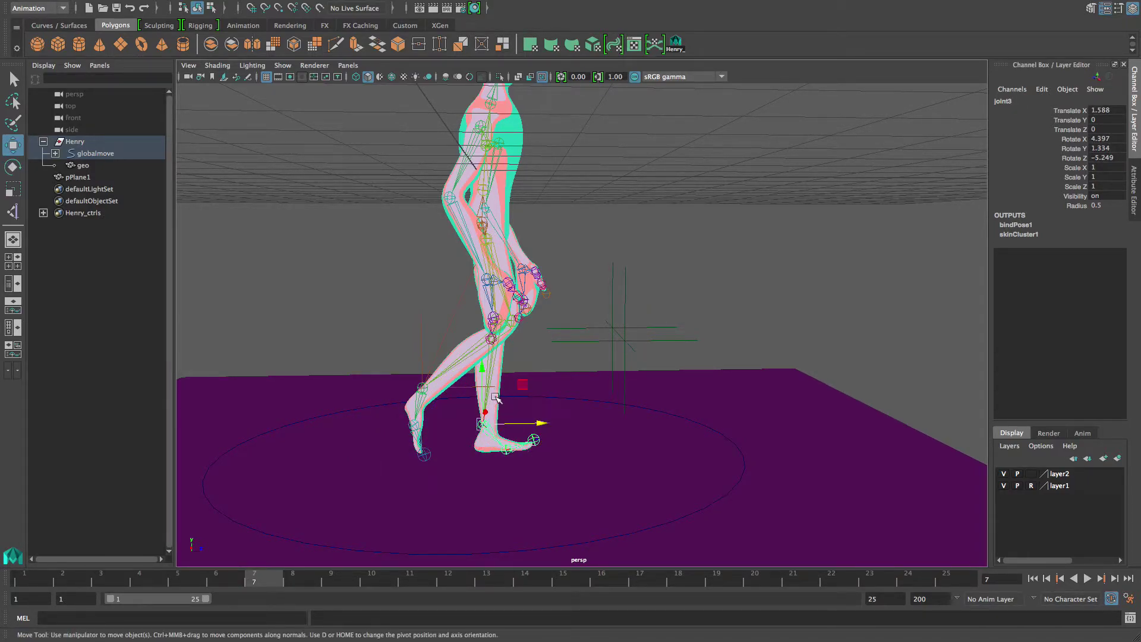
click(556, 323)
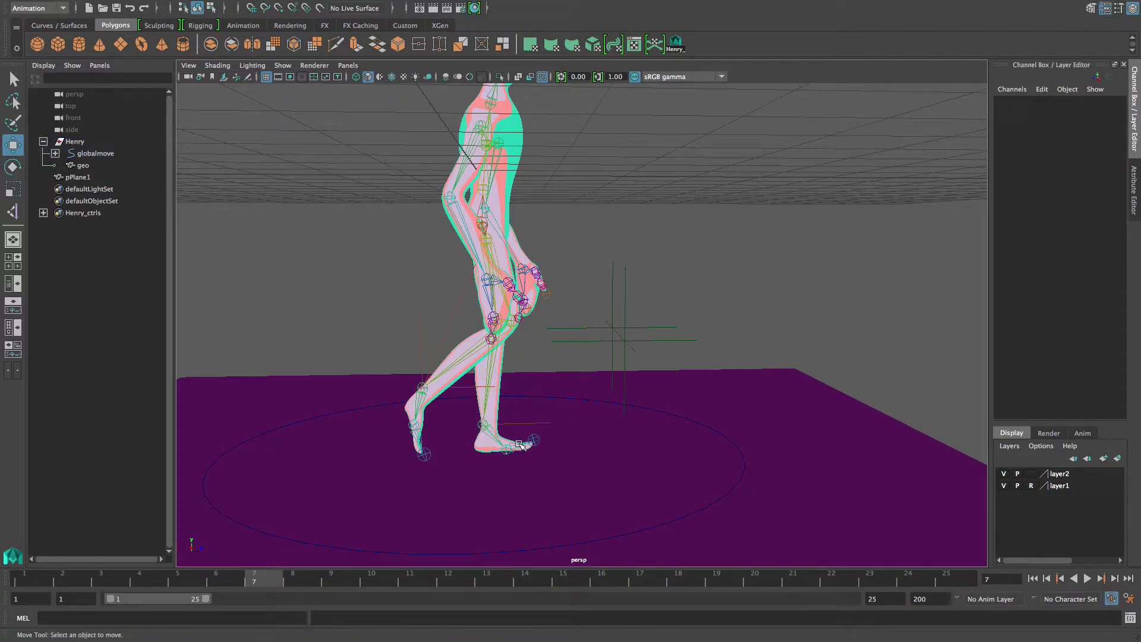
- Move the planted foot's ikHandle1 to about Y 0.169, Z -0.187, and raise the lifted foot's ikHandle2 to about Y 0.956
click(525, 423)
drag(540, 423, 529, 425)
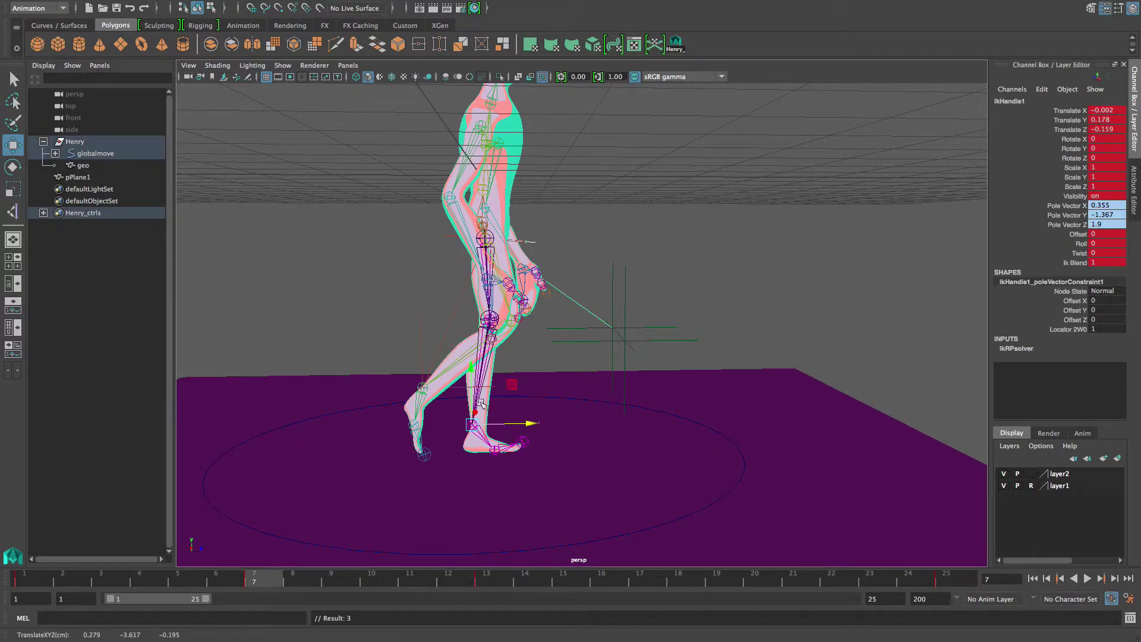
drag(470, 370, 471, 370)
drag(527, 423, 523, 427)
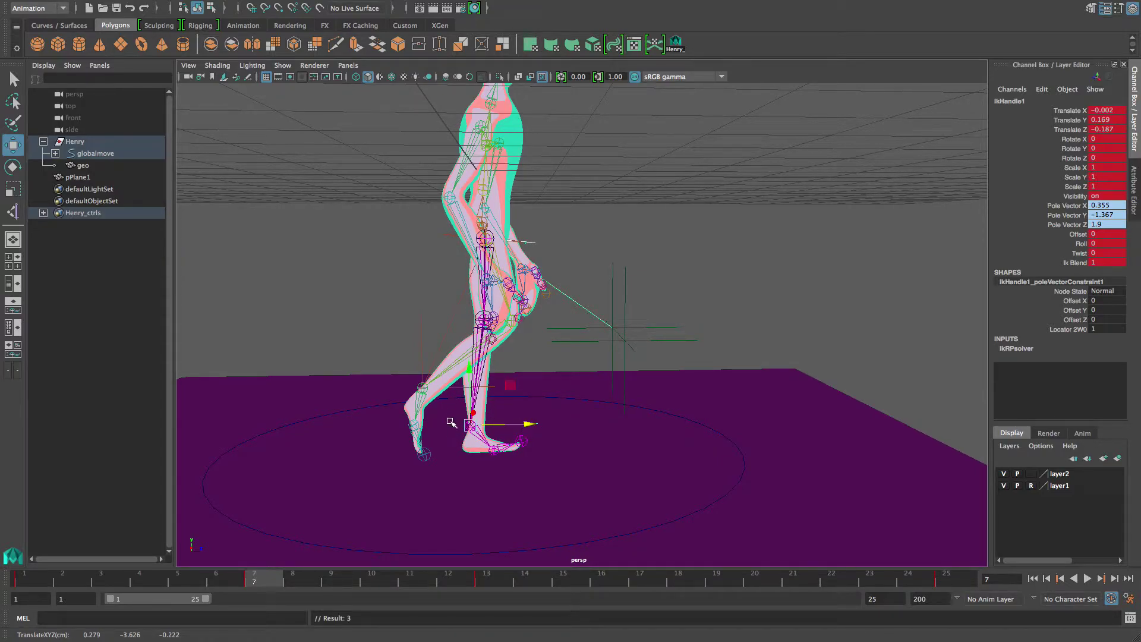
click(418, 379)
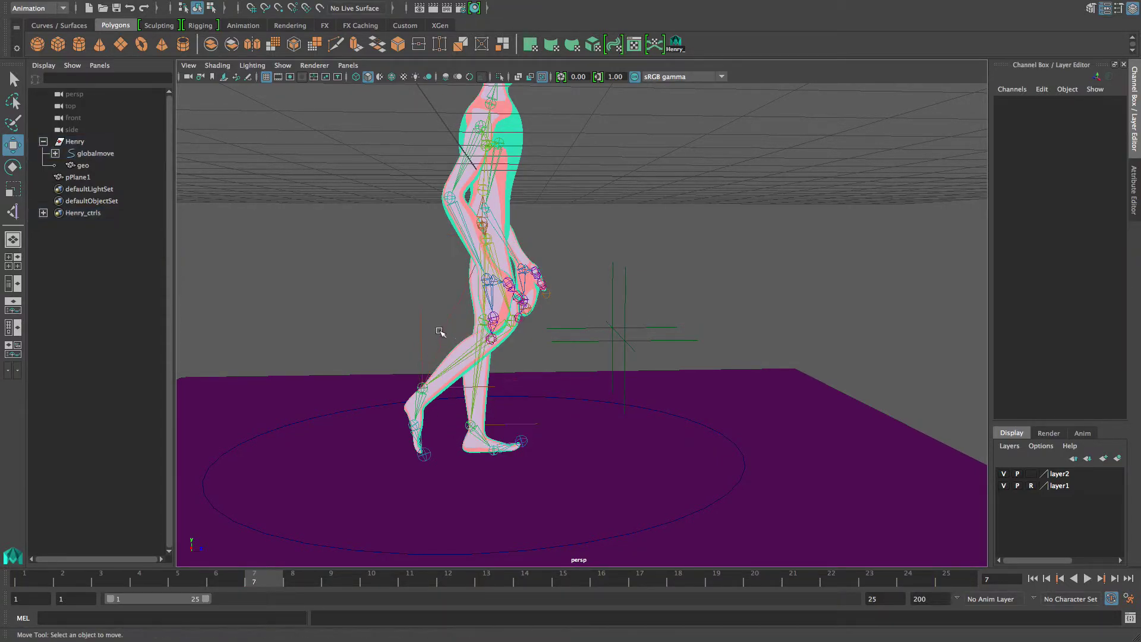
click(421, 347)
drag(422, 331, 420, 326)
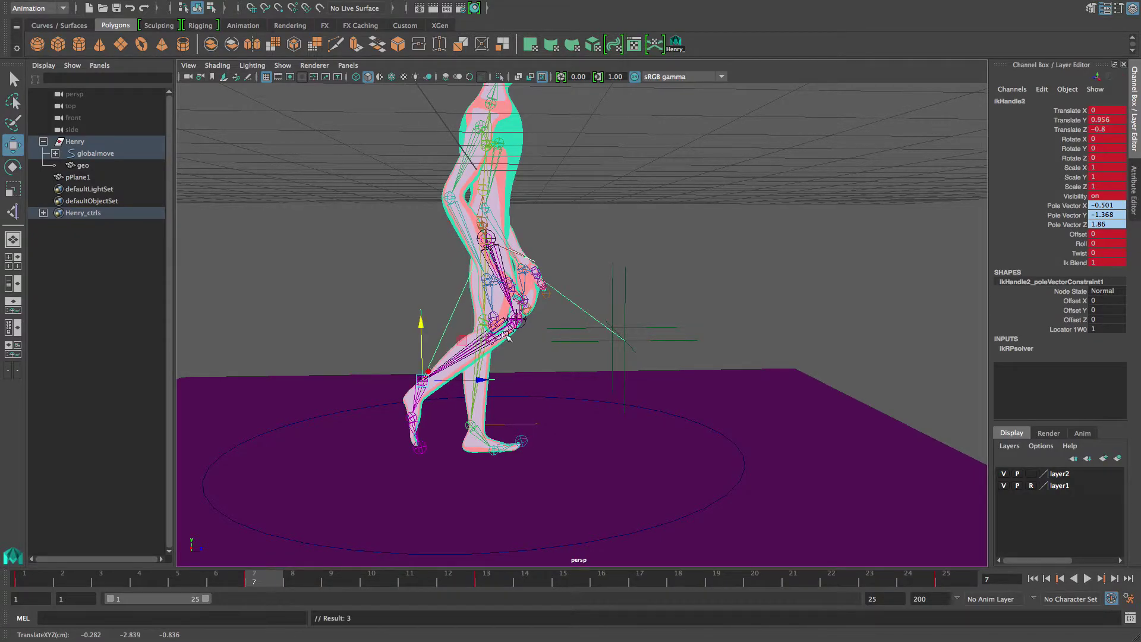
- Shift the hip joint6 sideways over the planted leg and adjust its rotation at frame 7
alt+middle_drag(506, 335, 540, 383)
alt+drag(539, 383, 422, 410)
alt+right_drag(422, 410, 610, 425)
alt+drag(556, 418, 515, 407)
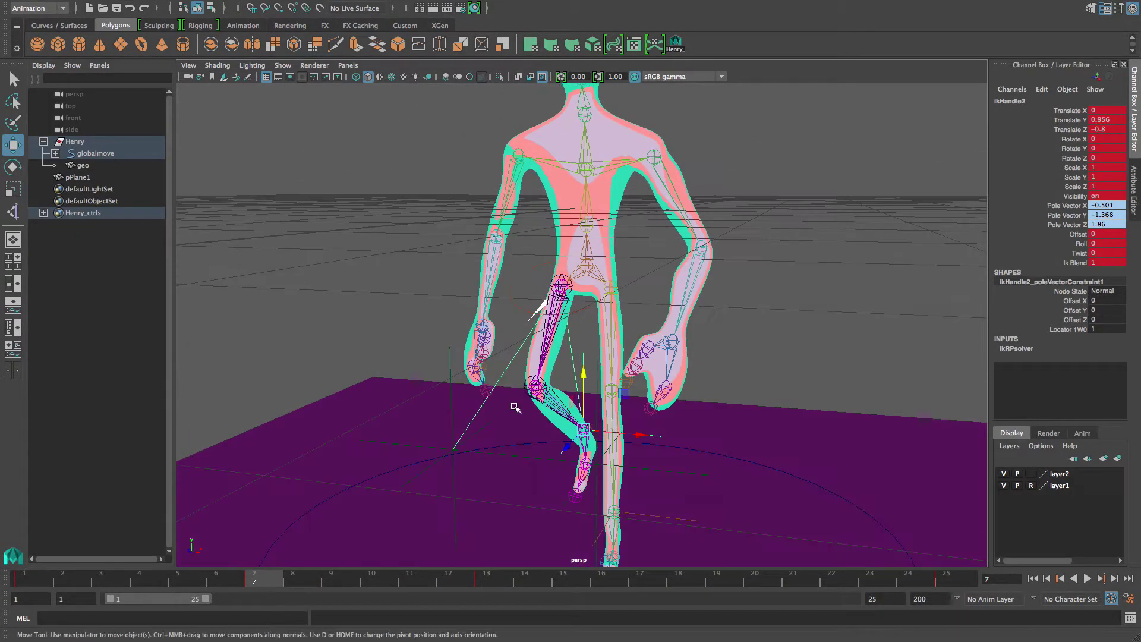
alt+right_drag(665, 410, 642, 407)
alt+middle_drag(642, 408, 632, 444)
alt+drag(631, 444, 674, 447)
alt+right_drag(674, 447, 645, 438)
alt+drag(645, 438, 618, 423)
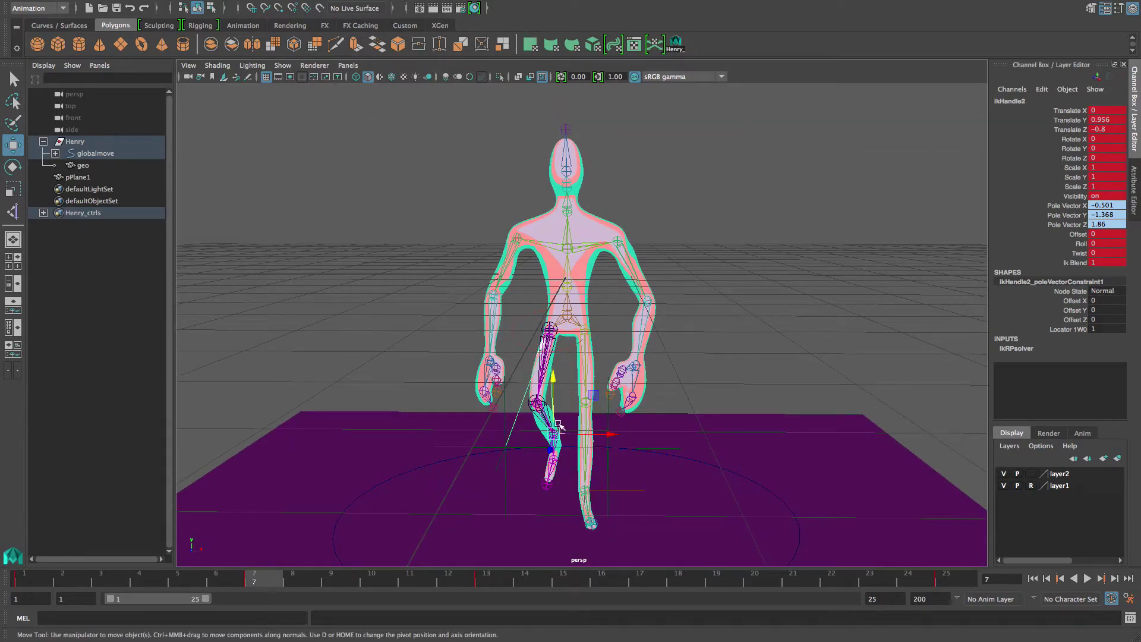
click(569, 317)
drag(622, 319, 637, 322)
key(e)
drag(611, 273, 604, 244)
- Counter-rotate the neck-base joint9 to about 8° X, -6.5° Y and -0.9° Z at frame 7
click(710, 211)
click(577, 274)
click(590, 204)
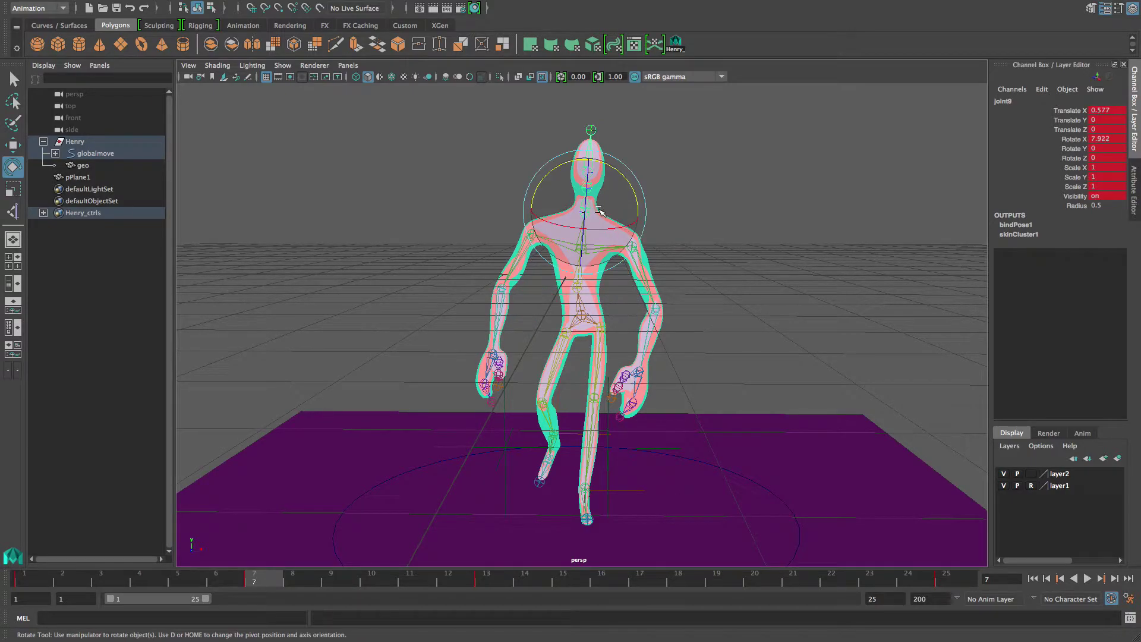
drag(626, 176, 619, 172)
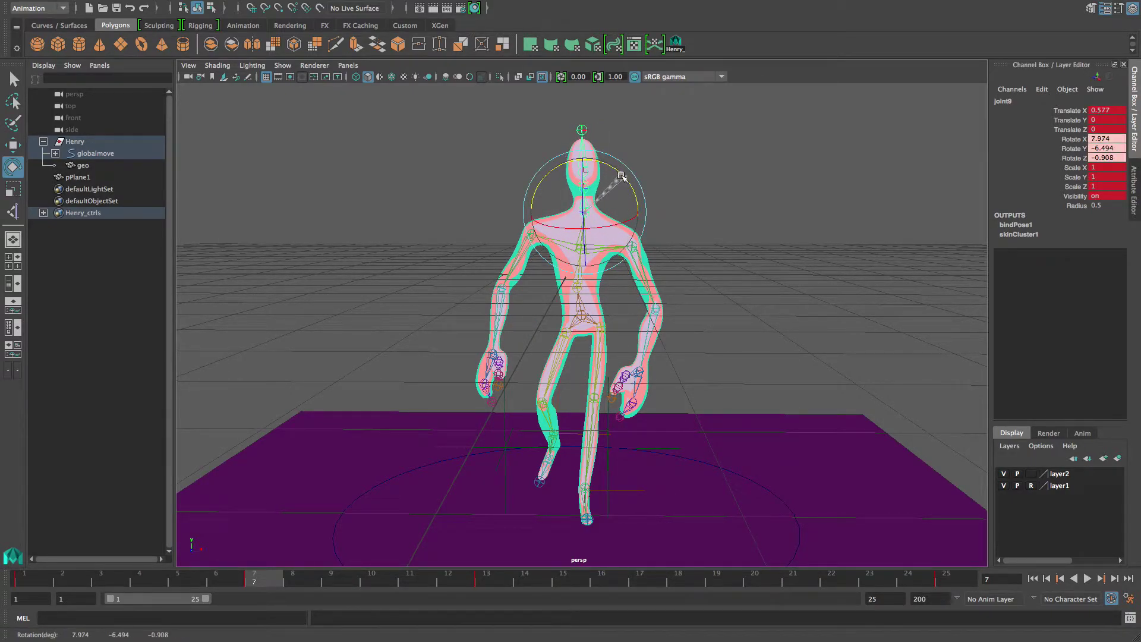
- Key all of Henry's controls at frame 7 and play back the walk cycle from frame 1
alt+drag(643, 316, 600, 328)
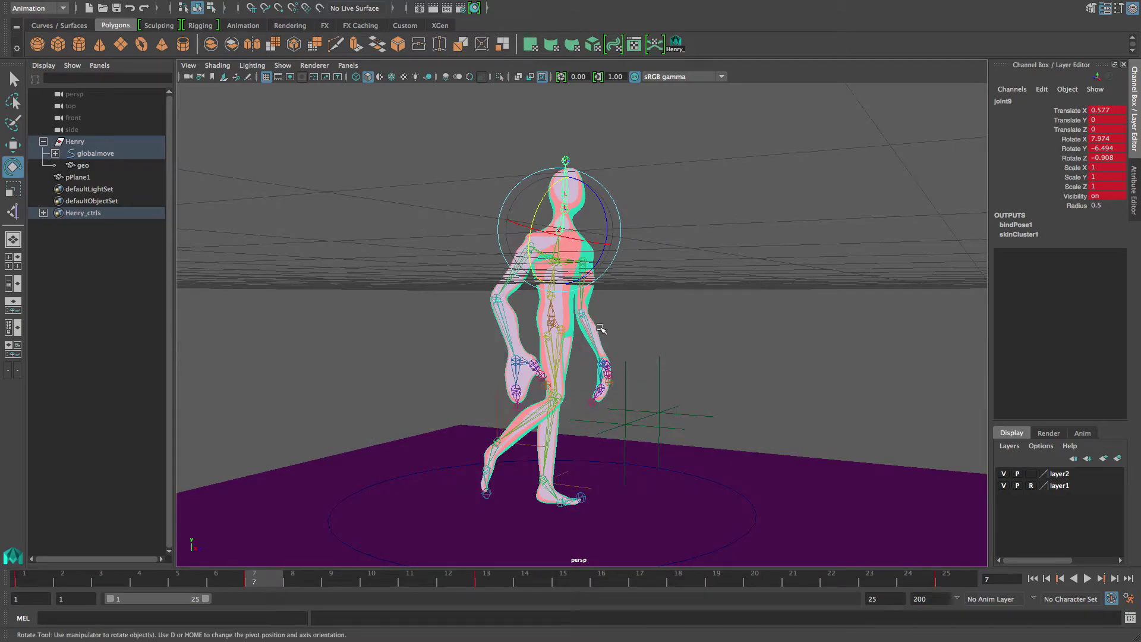
click(676, 43)
key(s)
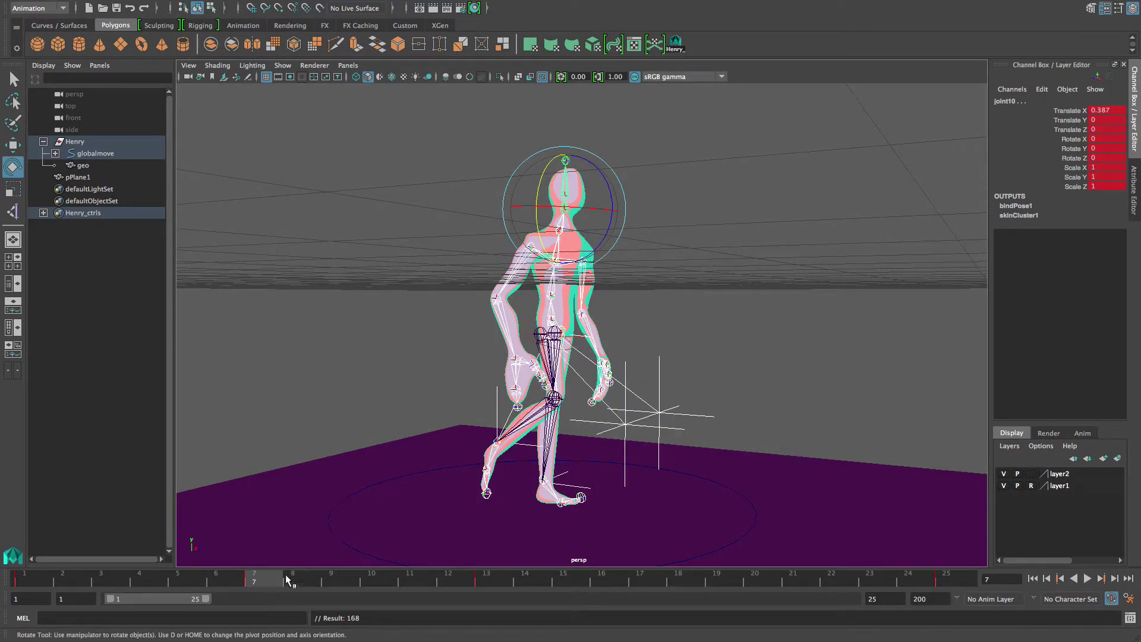
drag(250, 583, 48, 572)
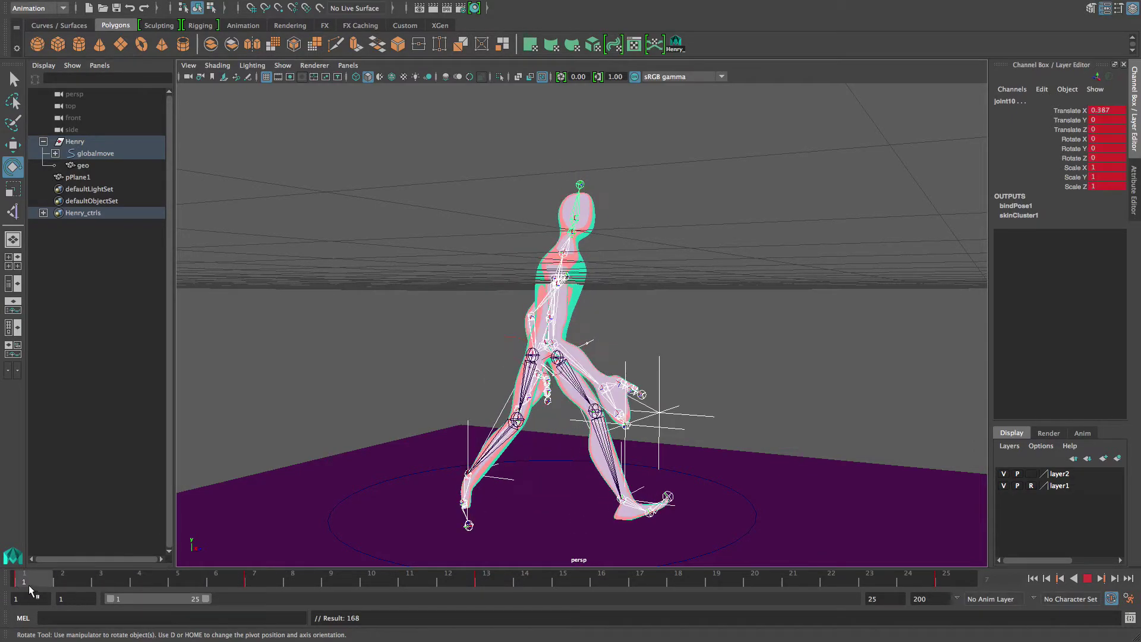
key(alt+v)
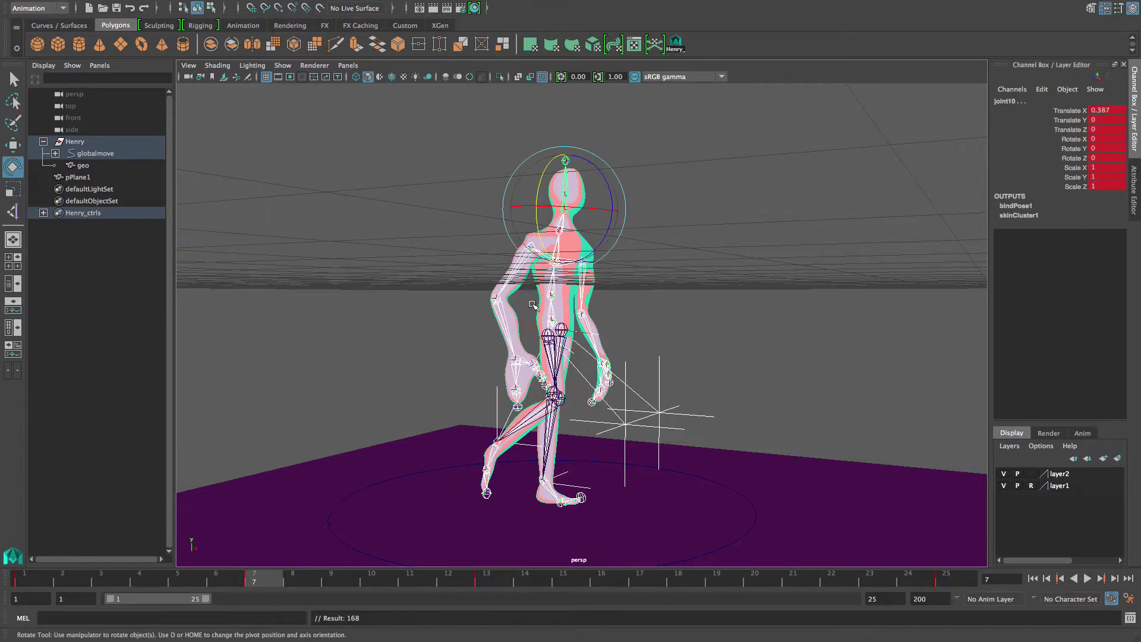
- At frame 7, rotate elbow joint22 to about -44° Y and joint14 to about 3.3° X, -13.9° Y, -12.5° Z, and adjust the arm pose
click(503, 315)
drag(524, 343, 539, 327)
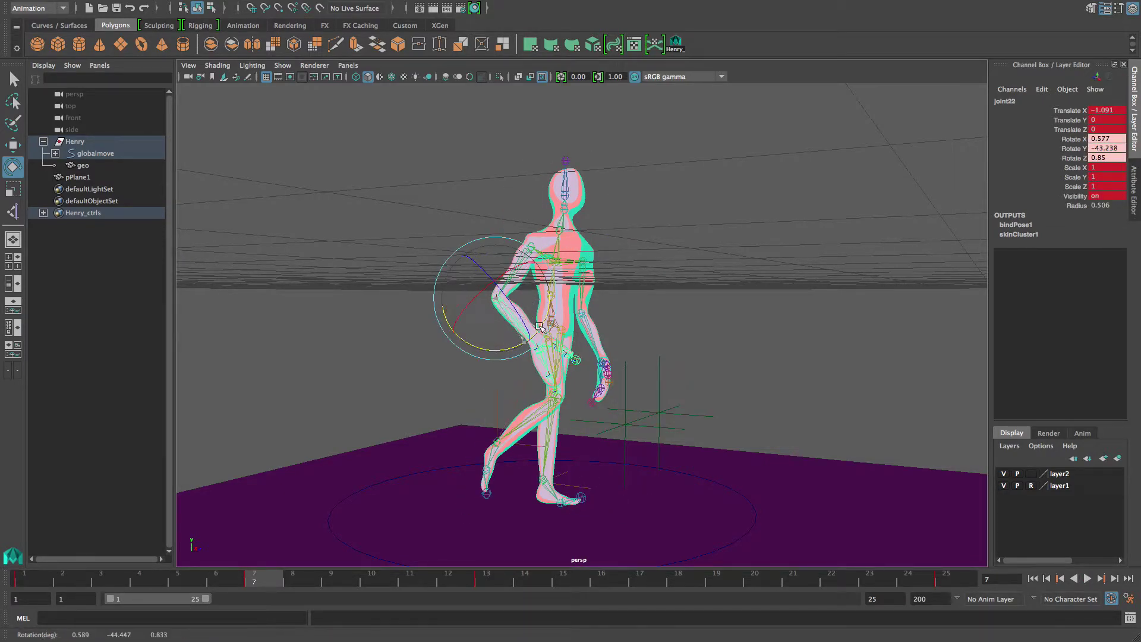
click(543, 363)
drag(538, 401, 348, 389)
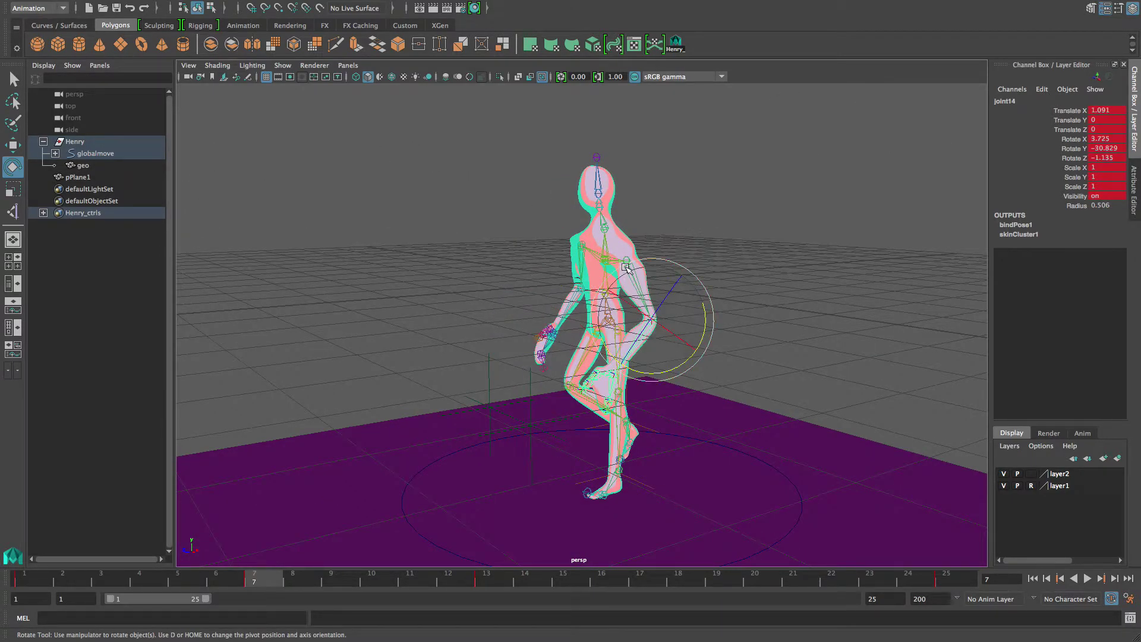
mouse_move(626, 267)
alt+mouse_down()
mouse_move(572, 281)
mouse_move(567, 267)
mouse_move(616, 258)
alt+mouse_up()
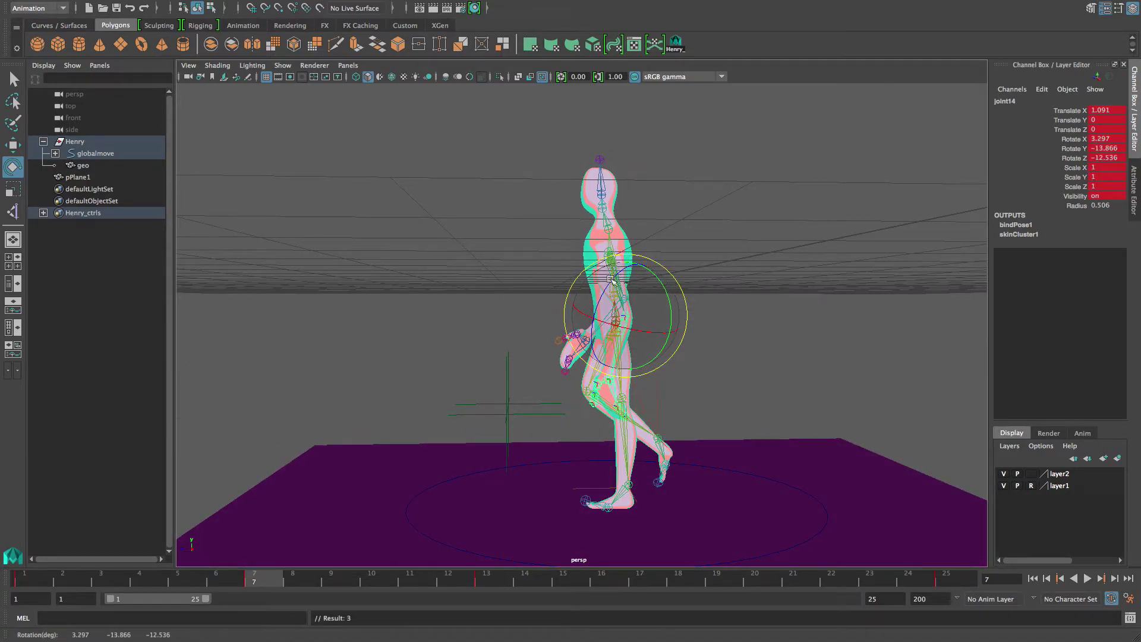
click(607, 387)
drag(602, 319, 647, 322)
- Go to frame 19 and raise the hip joint6 to about Y -0.609 for the opposite passing pose
mouse_move(252, 580)
mouse_down()
mouse_move(101, 566)
mouse_move(348, 567)
mouse_move(29, 564)
mouse_move(473, 576)
mouse_move(47, 579)
mouse_move(267, 577)
mouse_up()
alt+drag(370, 442, 586, 427)
alt+drag(556, 489, 462, 505)
drag(266, 583, 546, 422)
click(600, 338)
alt+drag(585, 356, 494, 372)
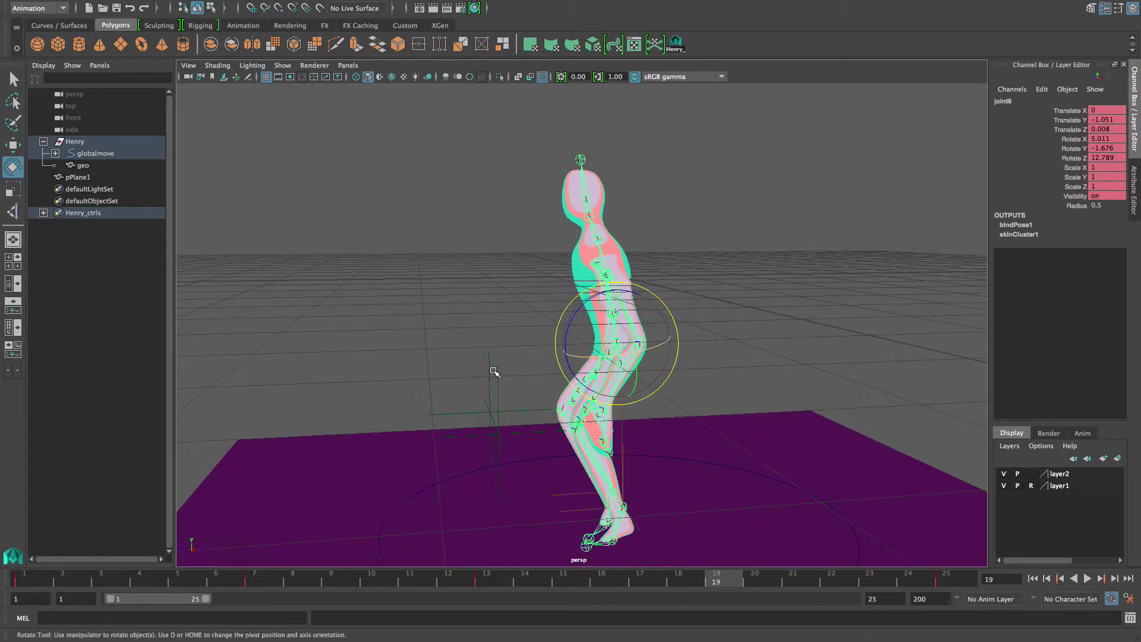
key(w)
drag(616, 289, 616, 258)
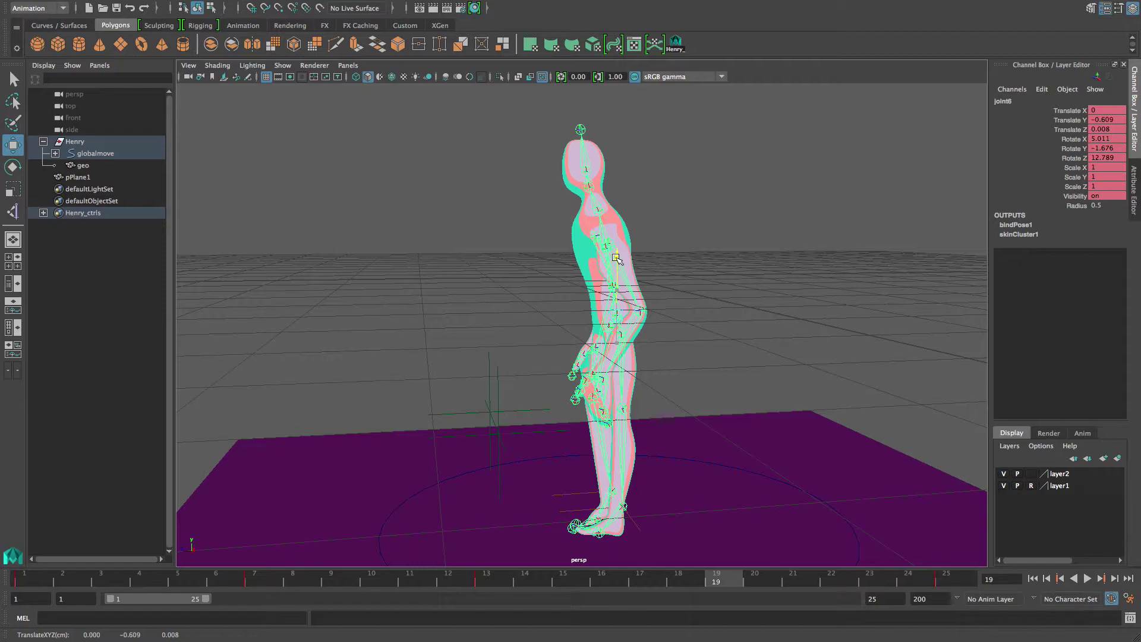
- Lift ikHandle1 to about Y 1.02 and move it backward to about Z -1.11 at frame 19
click(634, 522)
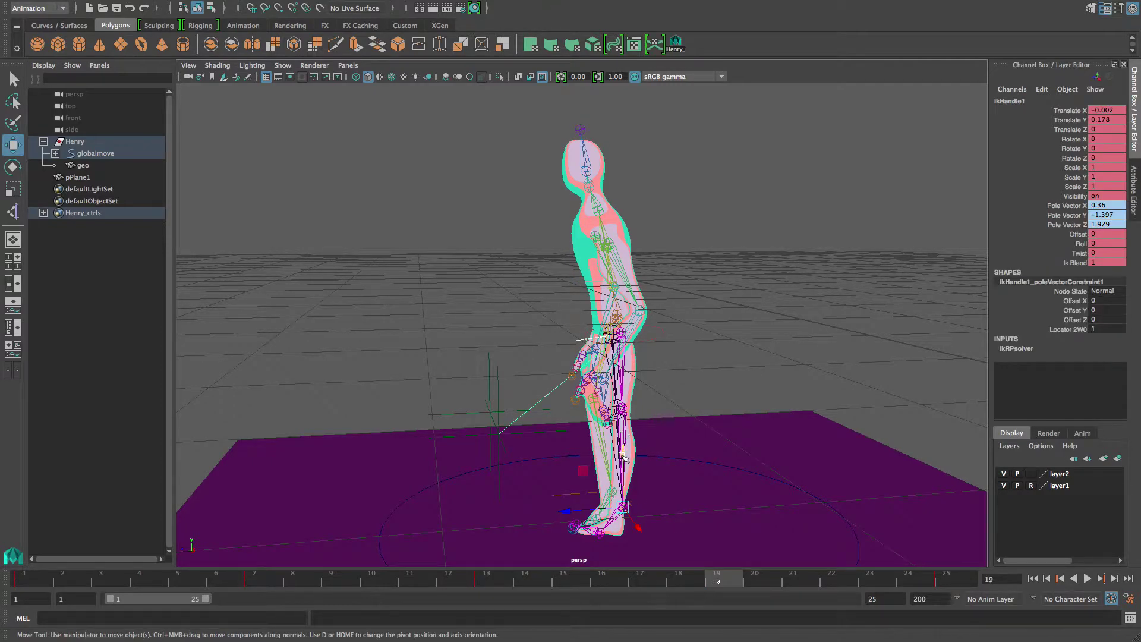
drag(622, 457, 620, 409)
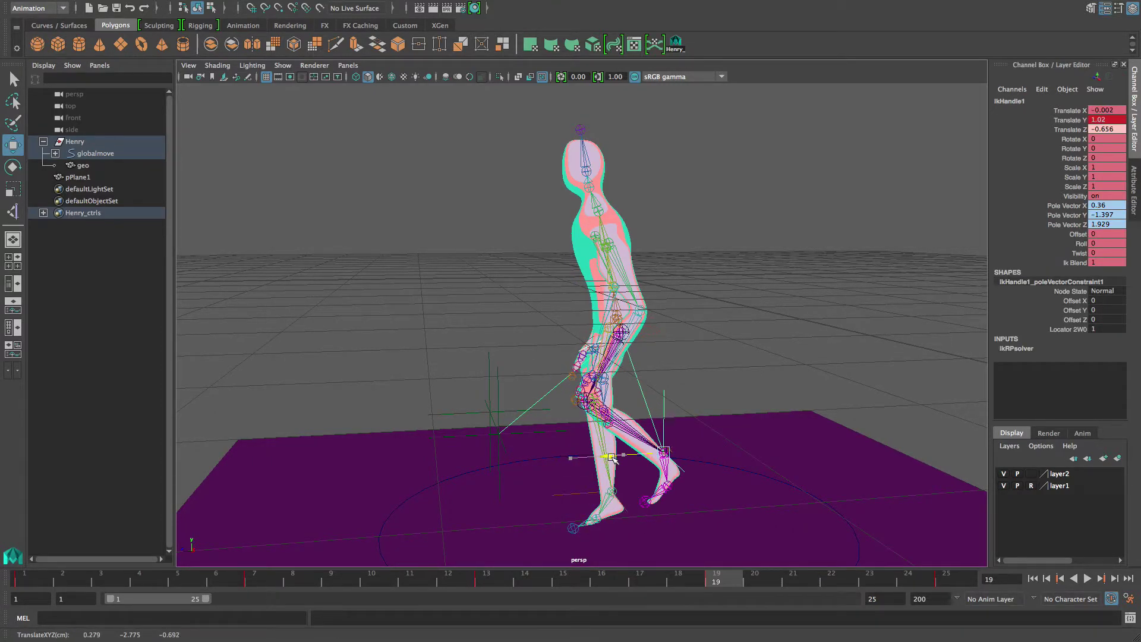
drag(631, 460, 642, 463)
- Flatten the planted foot by rotating ankle joint31 to about -2.5° X, 0.8° Y and 5.8° Z at frame 19
click(597, 516)
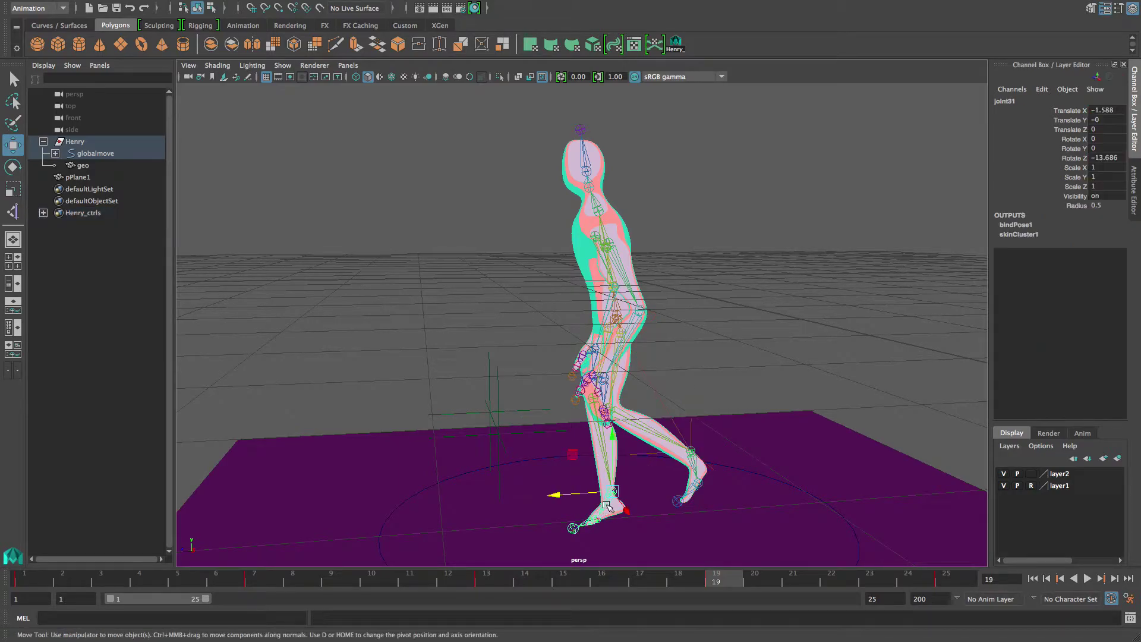
key(e)
drag(603, 432, 621, 435)
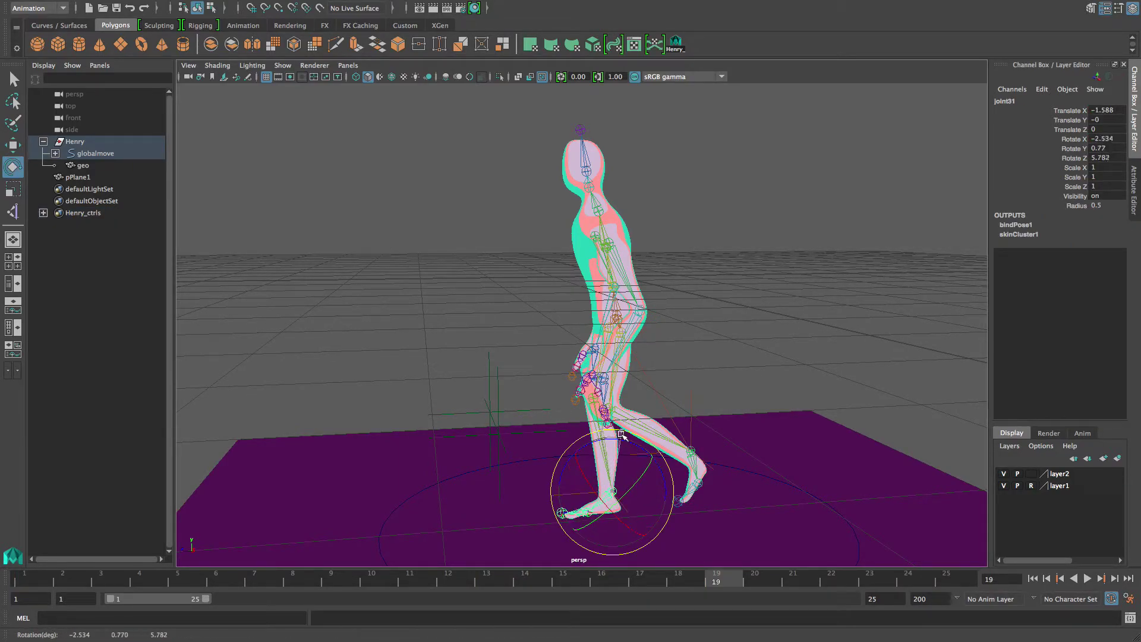
- Move the planted foot's ikHandle2 to about Y 0.232, Z -0.14 at frame 19
alt+drag(639, 499, 561, 486)
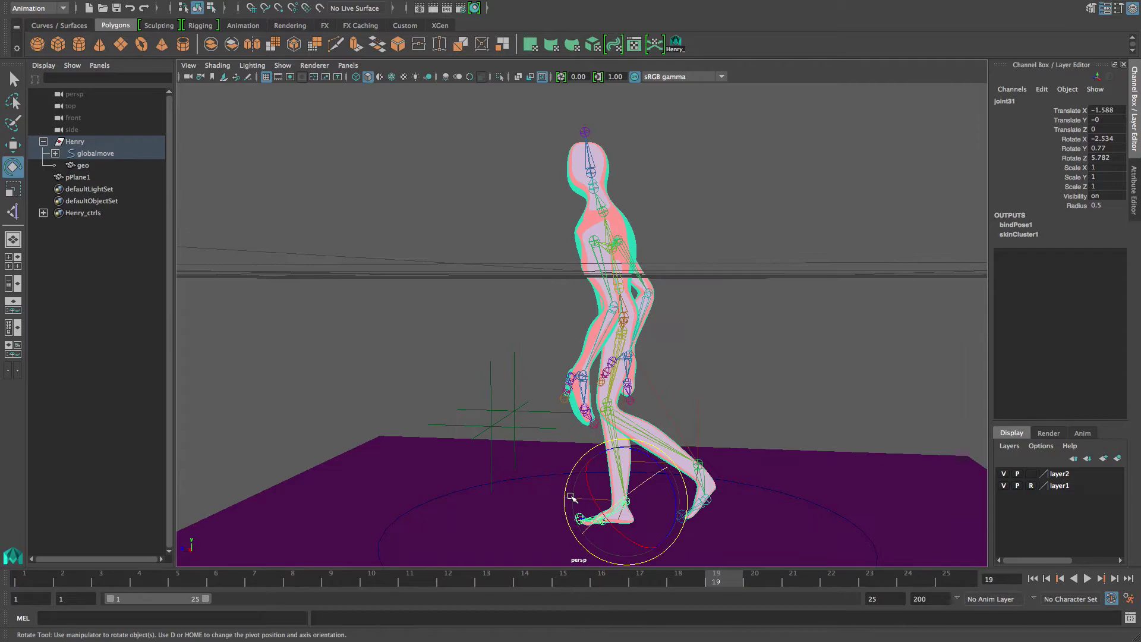
click(547, 404)
click(587, 499)
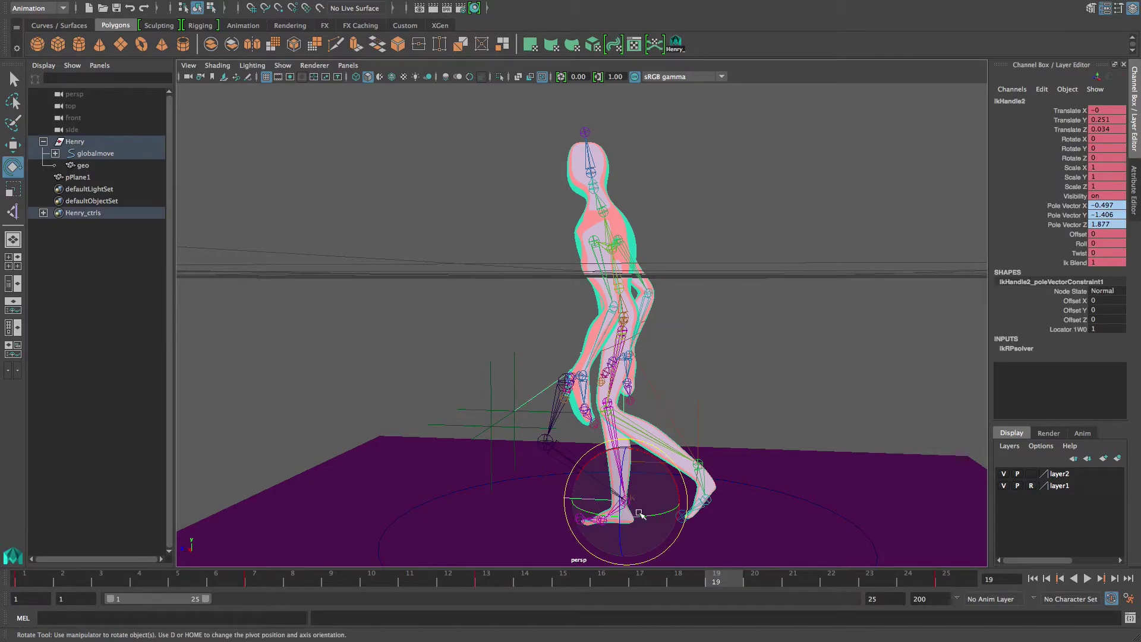
key(w)
drag(569, 499, 586, 501)
key(shift+w)
drag(636, 445, 640, 447)
drag(616, 502, 586, 501)
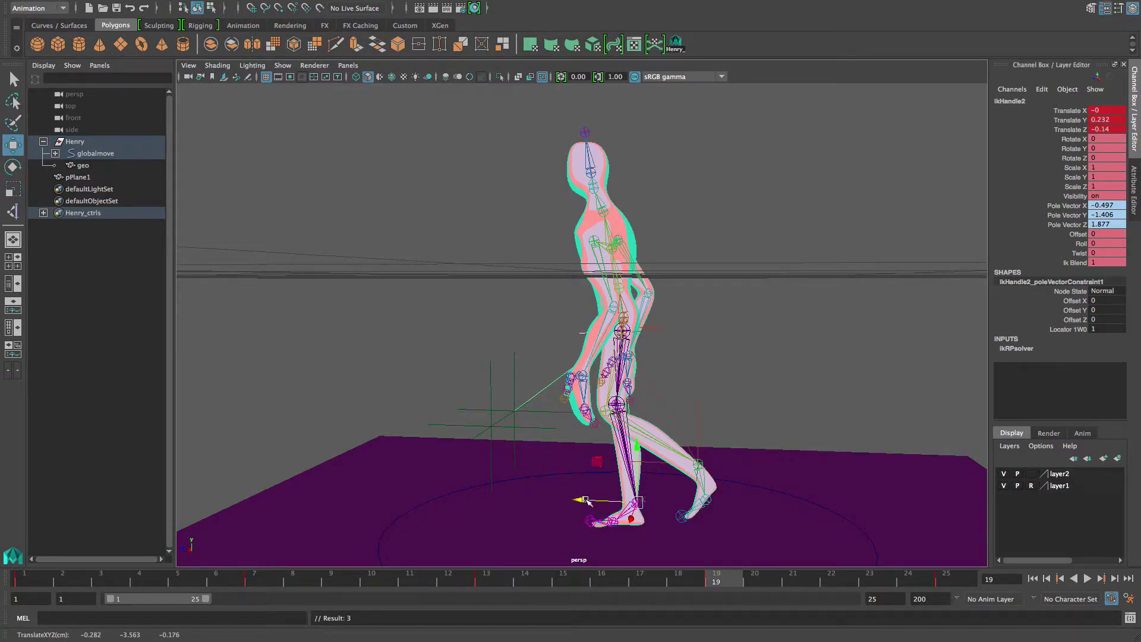
- Lift the trailing foot's ikHandle1 to about Y 1.312, Z -0.976 at frame 19, and rotate its toe joint4 to about -7.4° Z
click(696, 458)
drag(697, 406, 698, 400)
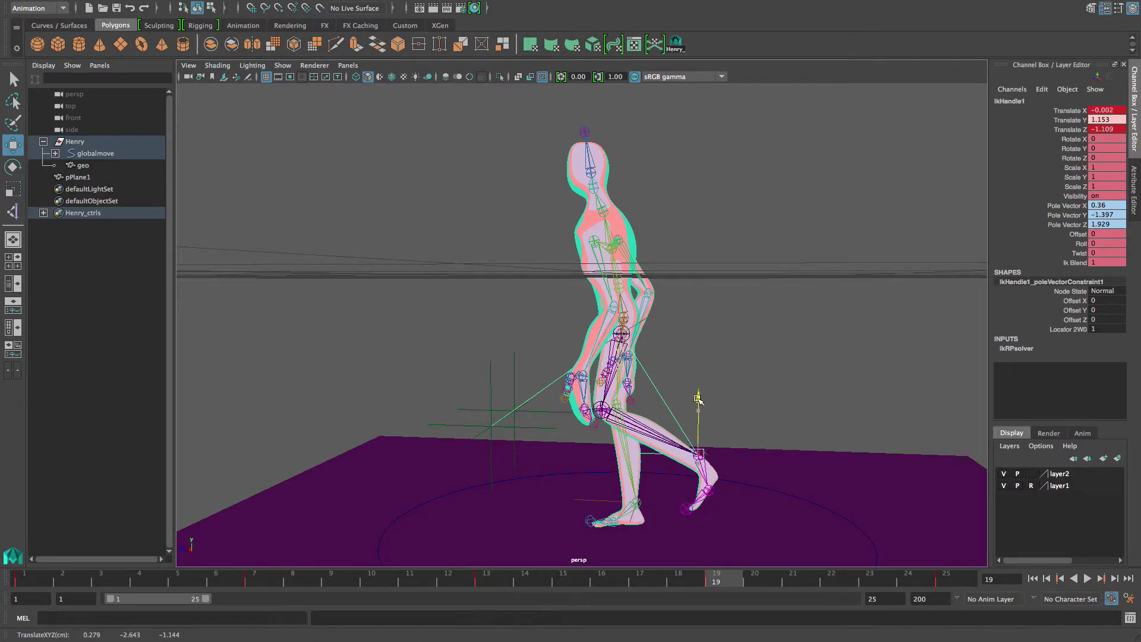
click(707, 490)
key(e)
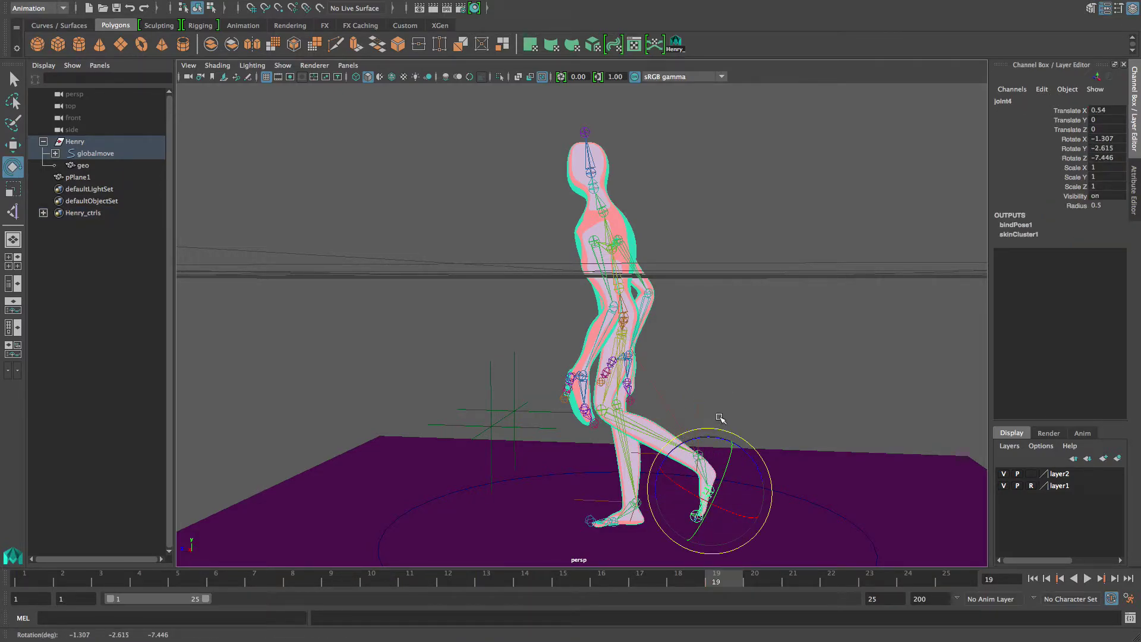
click(711, 432)
click(698, 429)
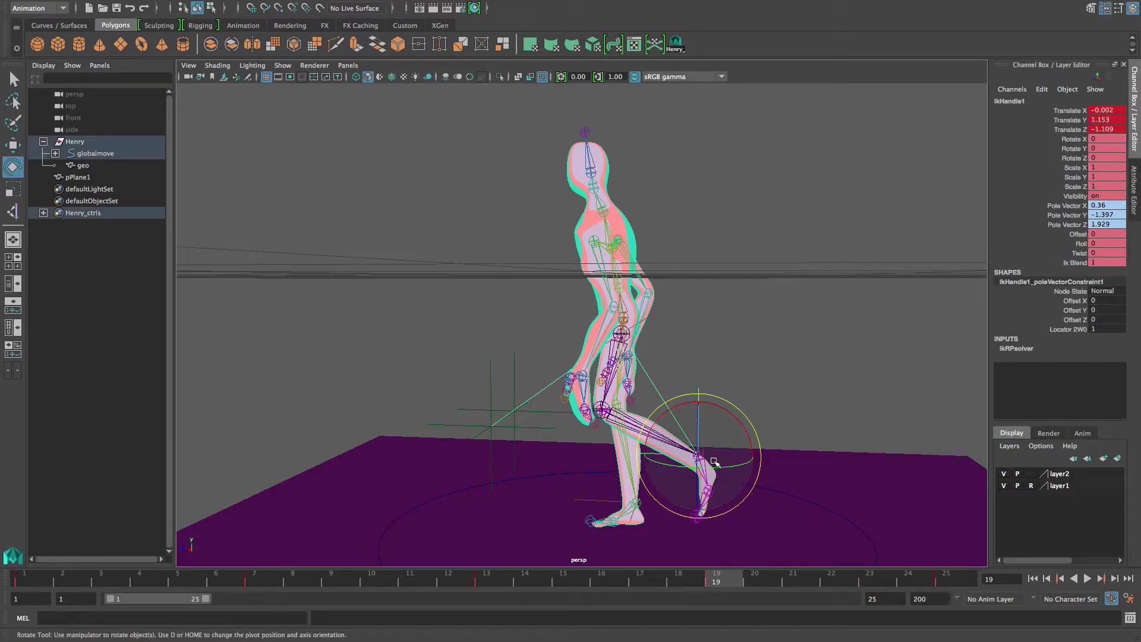
key(w)
drag(700, 457, 614, 444)
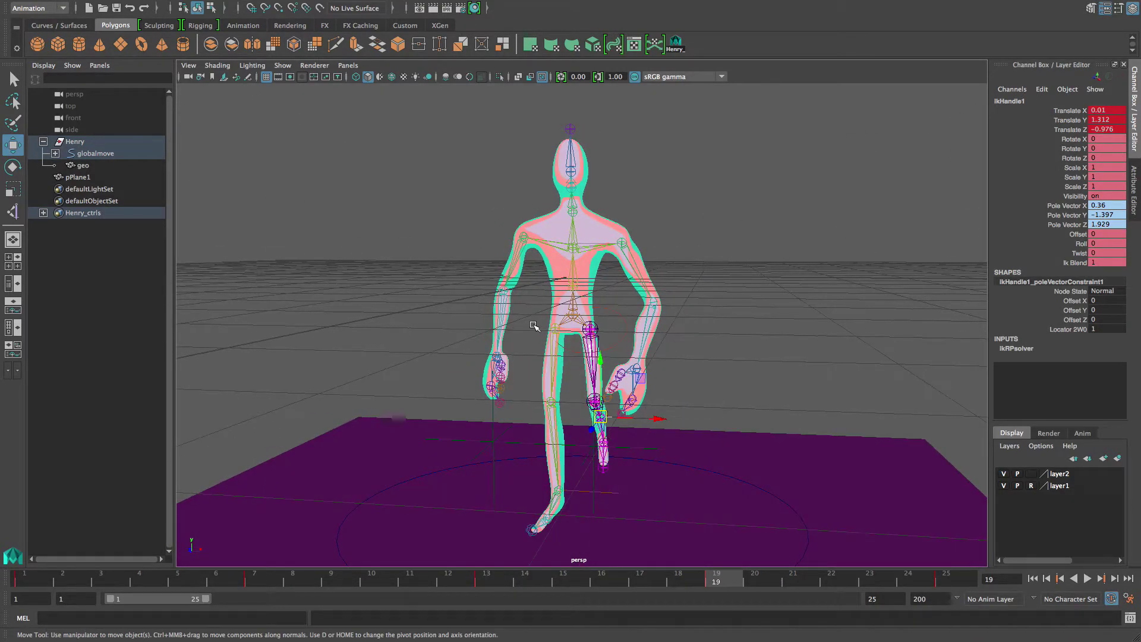
- Rotate hip joint6 to about 2.4° X, 0.1° Y and 3.0° Z, and key all of Henry's controls at frame 19
click(573, 316)
alt+drag(576, 347, 461, 395)
key(e)
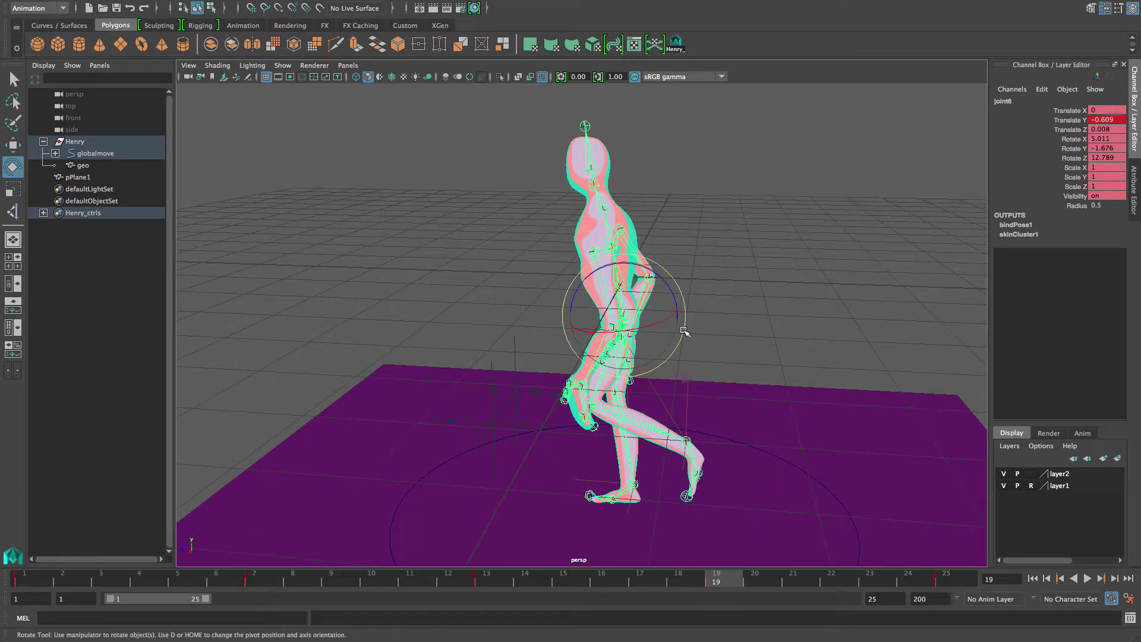
drag(662, 273, 692, 304)
alt+drag(623, 326, 677, 322)
alt+middle_drag(677, 322, 679, 354)
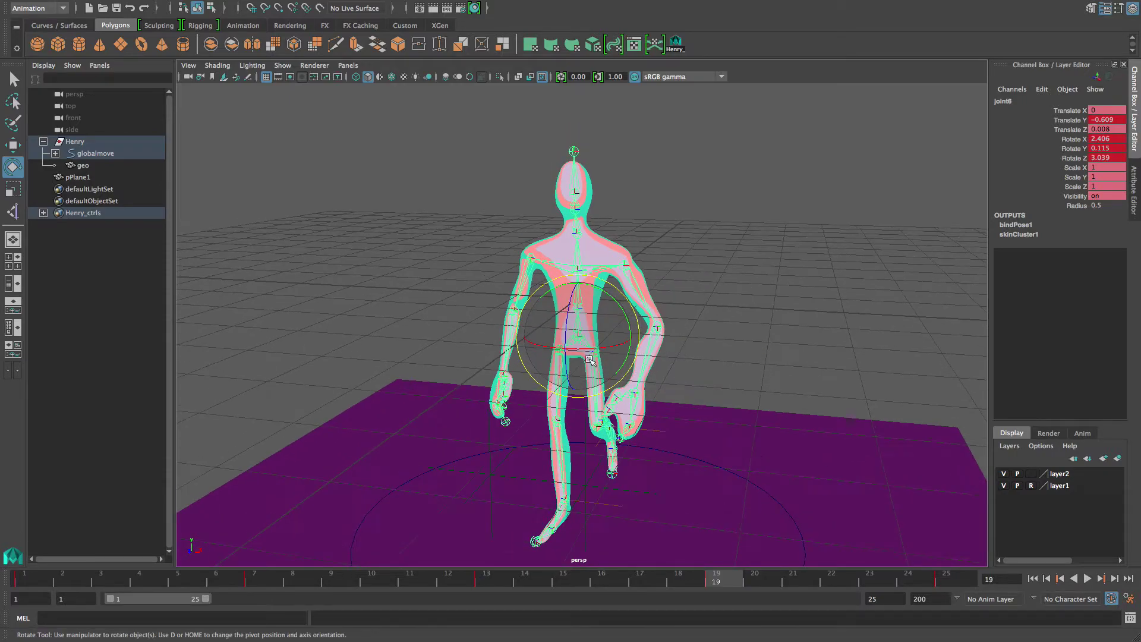
alt+drag(659, 350, 687, 351)
click(677, 48)
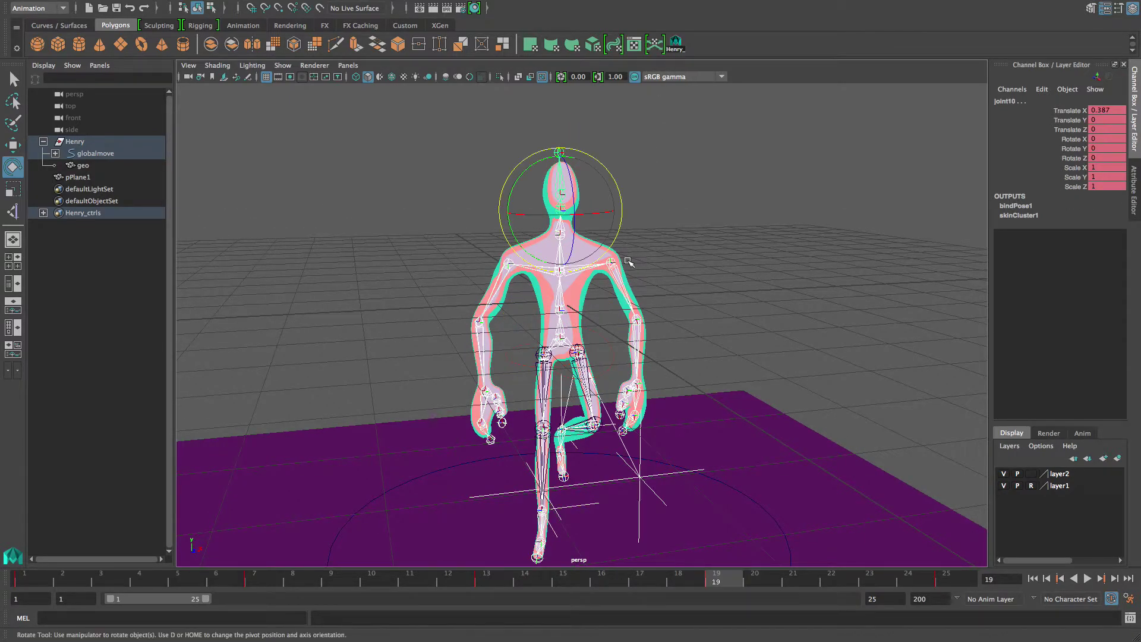
key(s)
- Swing the forward forearm higher by rotating elbow joint14 at frame 19, and rotate that arm's wrist joint15
alt+drag(691, 374, 600, 378)
alt+right_drag(701, 493, 650, 489)
alt+middle_drag(651, 489, 692, 521)
mouse_move(713, 582)
mouse_down()
mouse_move(486, 582)
mouse_move(708, 588)
mouse_up()
click(617, 369)
alt+drag(616, 373, 605, 347)
drag(659, 285, 668, 294)
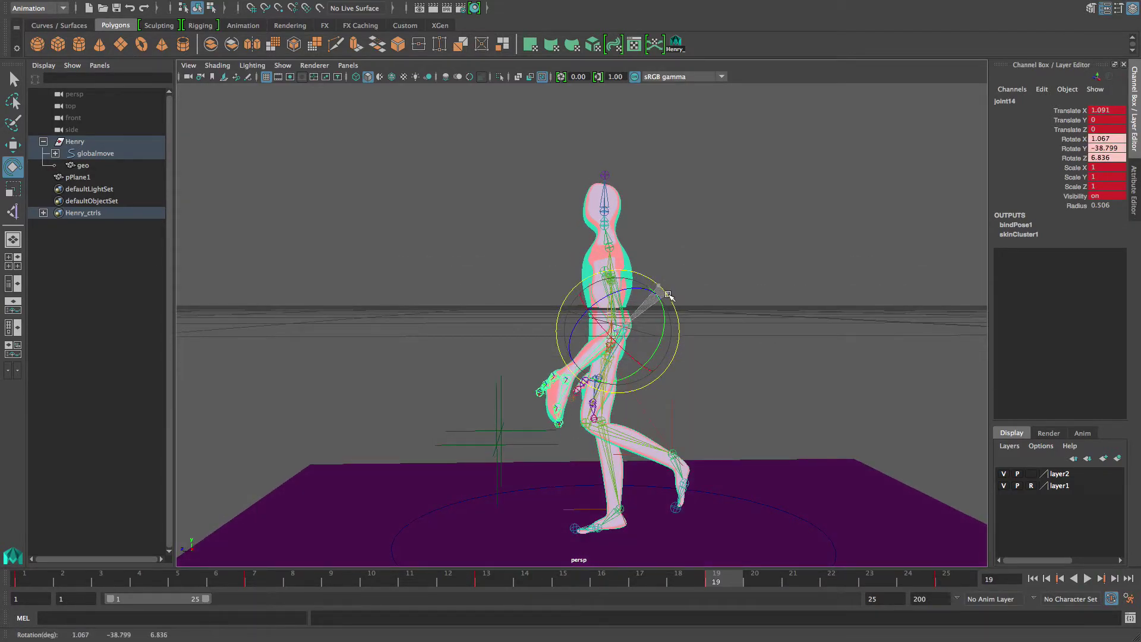
click(546, 351)
click(560, 382)
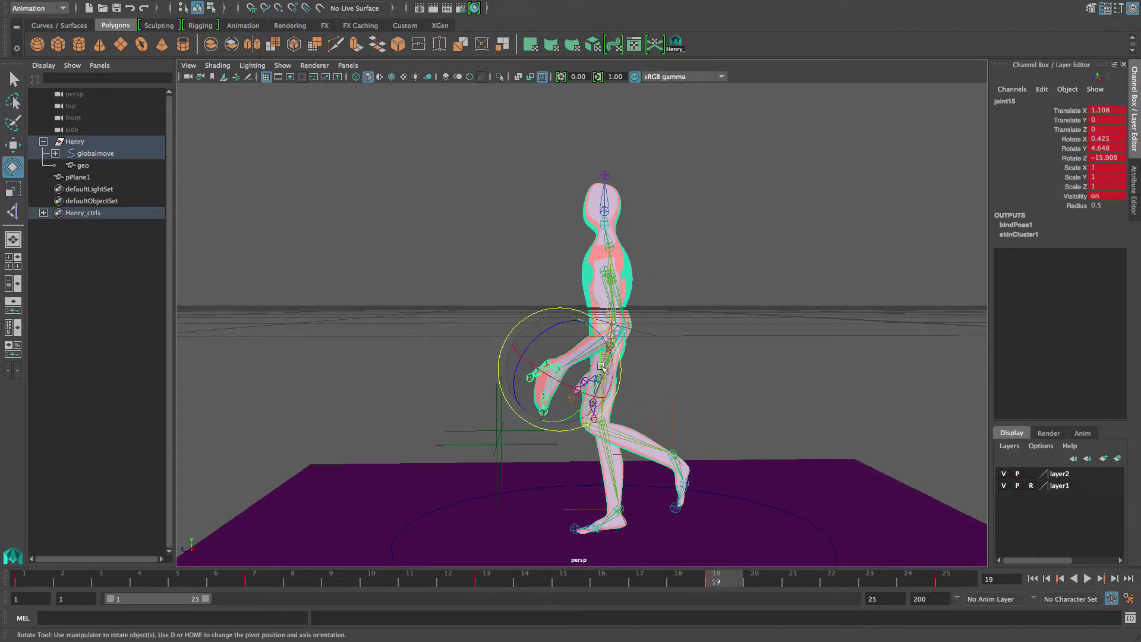
drag(592, 316, 542, 356)
- Rotate the other arm's elbow joint22 to about 1.2°, -4.6°, -12.1° and its wrist joint23 to about 0.2°, 8.8°, -6.3°
click(486, 345)
drag(560, 281, 573, 299)
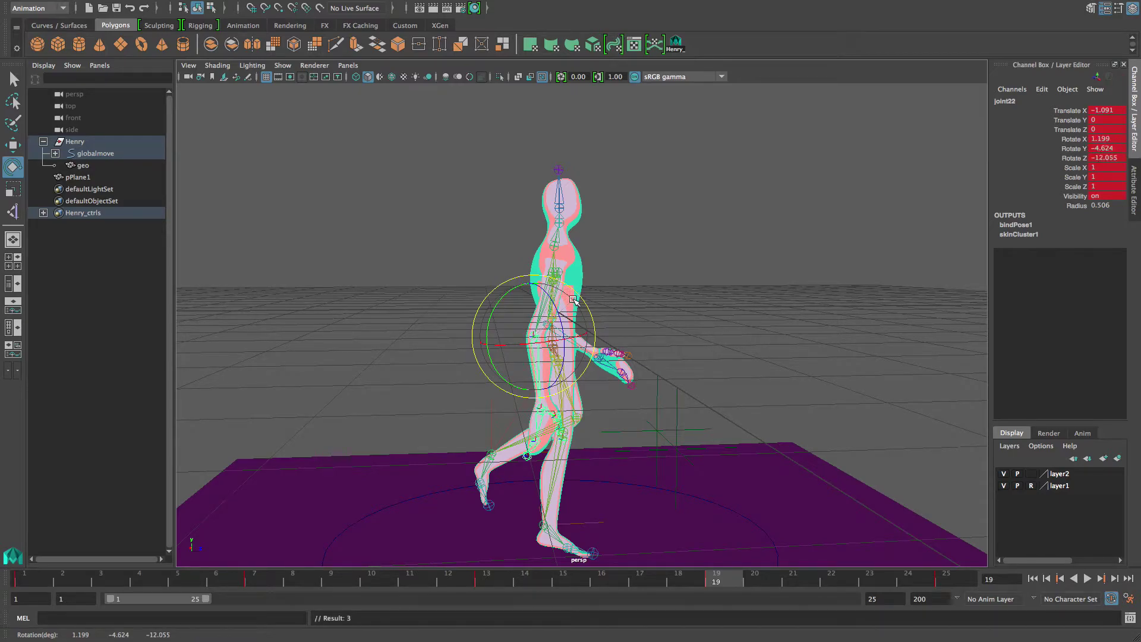
click(546, 406)
drag(571, 359, 533, 384)
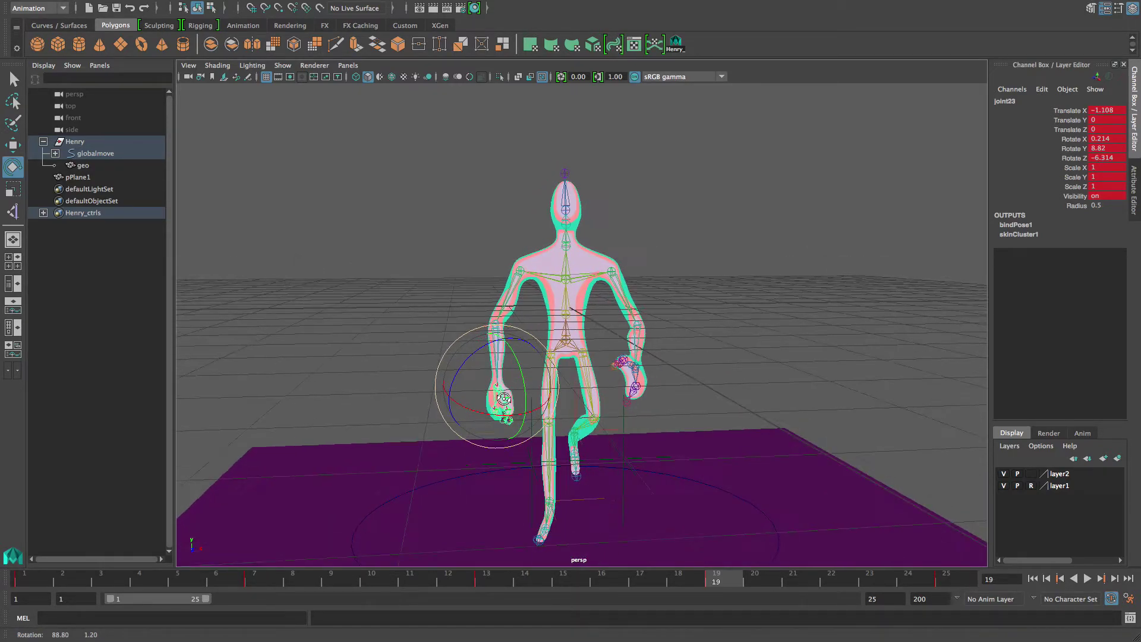
- Shift and tilt hip joint6 over the planted leg, and rotate spine joint7 to about 1.0° X, 9.2° Y and -1.7° Z
click(569, 349)
key(w)
drag(621, 340, 610, 340)
key(e)
drag(586, 287, 590, 294)
click(557, 303)
click(559, 309)
drag(595, 265, 587, 259)
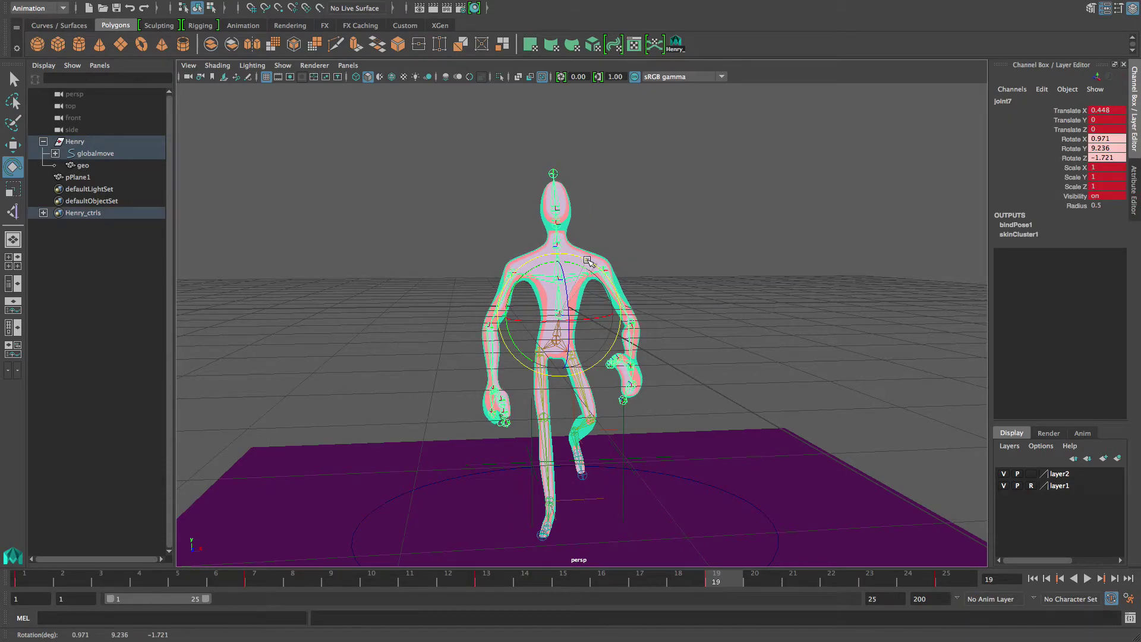
- Rotate the chest joint at shoulder level, and turn neck-base joint9 to about 8.0° X, 8.1° Y and 1.1° Z
click(579, 247)
click(557, 244)
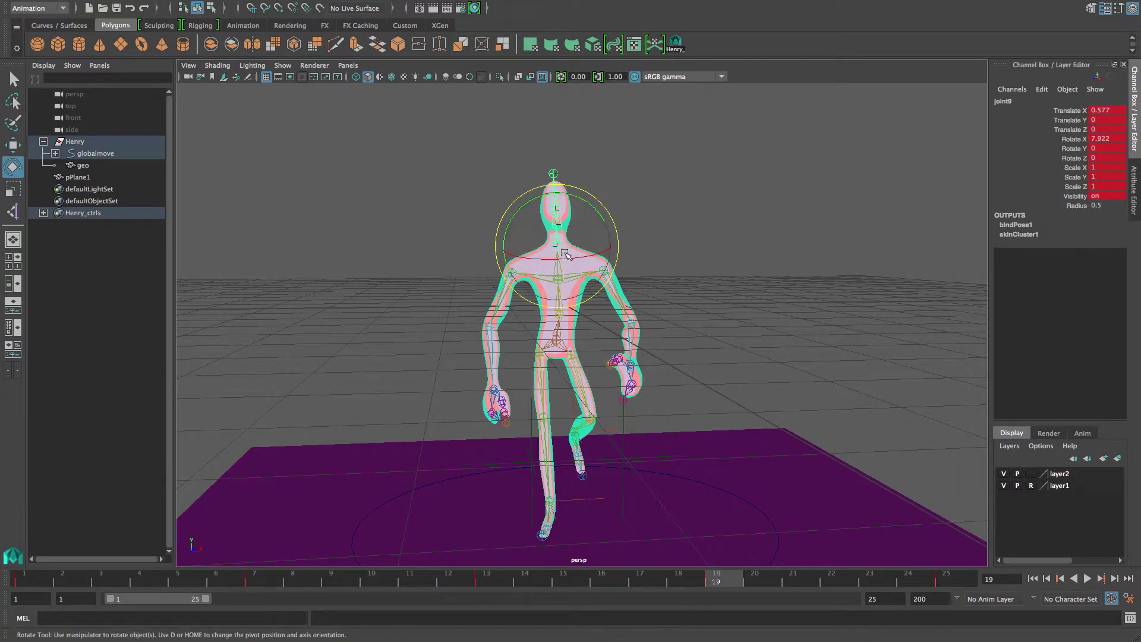
click(640, 269)
click(562, 274)
drag(595, 235, 586, 204)
click(622, 233)
click(555, 243)
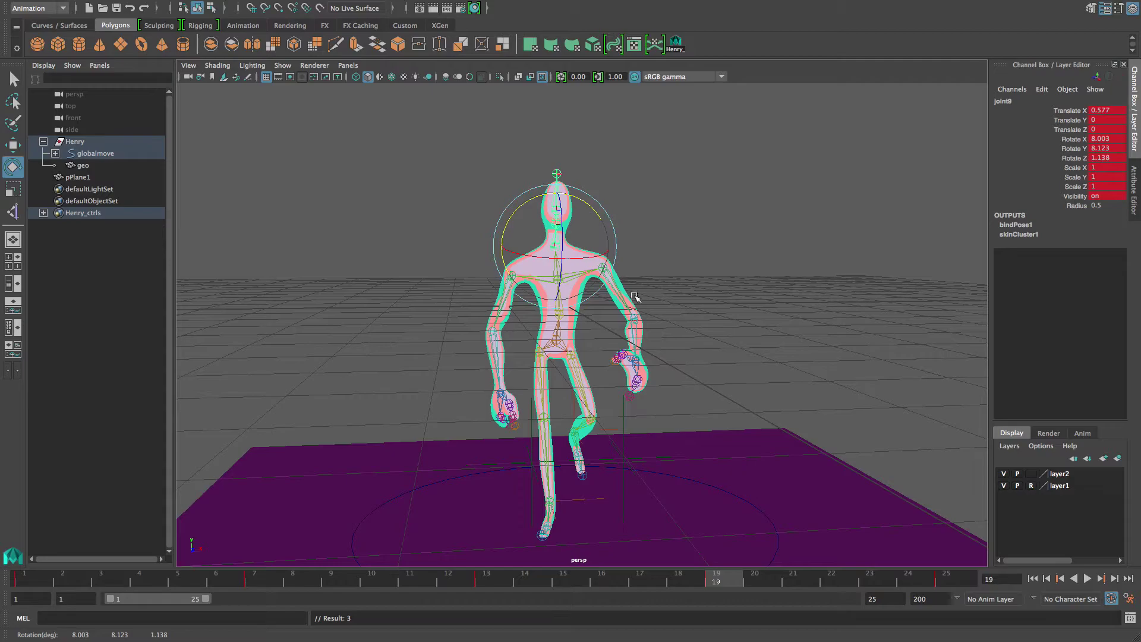
- Move the trailing foot's ikHandle1 to about Y 1.031, Z -1.085 at frame 19, and select all of Henry's controls
alt+drag(635, 296, 675, 283)
alt+drag(561, 334, 616, 321)
alt+drag(542, 398, 506, 392)
click(502, 408)
click(505, 408)
key(w)
drag(550, 451, 543, 451)
alt+drag(701, 253, 590, 260)
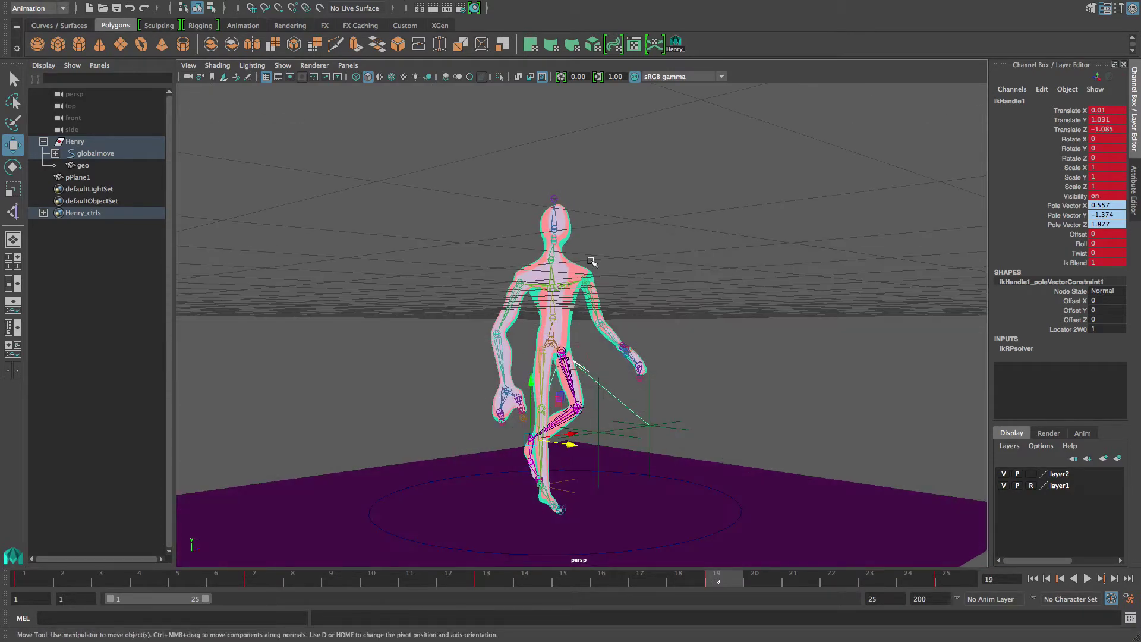
click(675, 47)
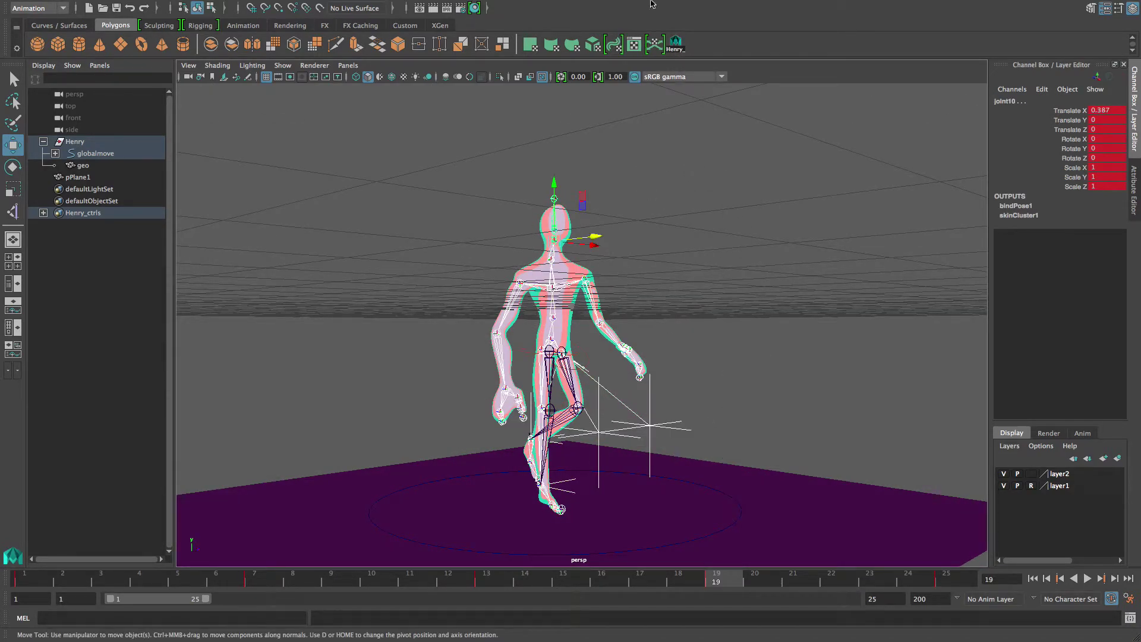
alt+drag(702, 395, 593, 464)
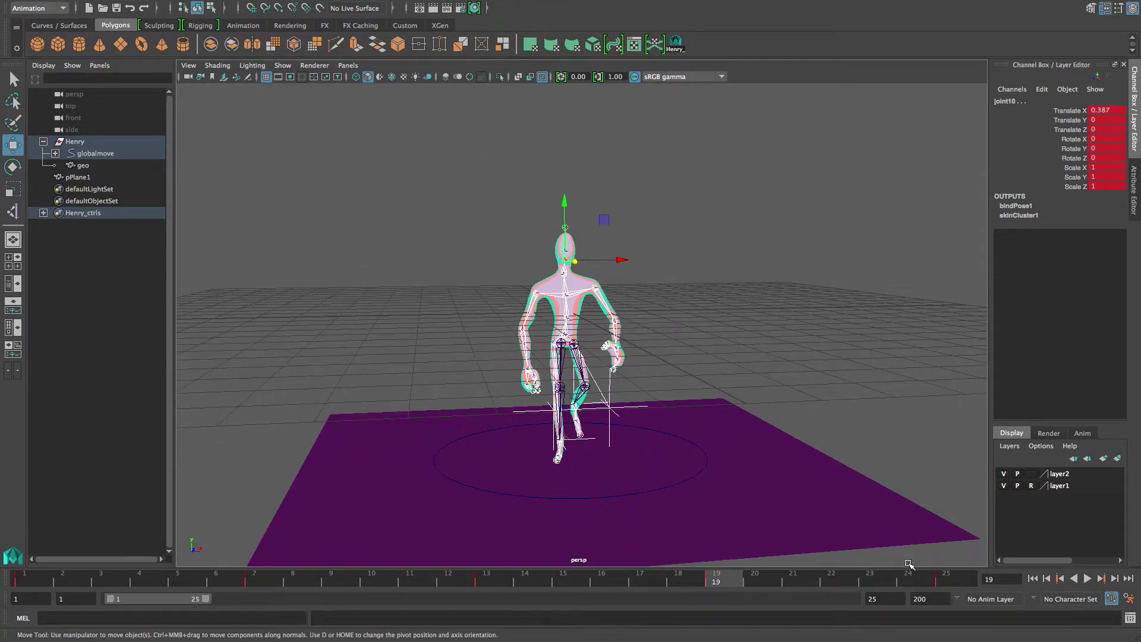
- Play the walk cycle and check it from the front and side before stopping playback
click(1088, 579)
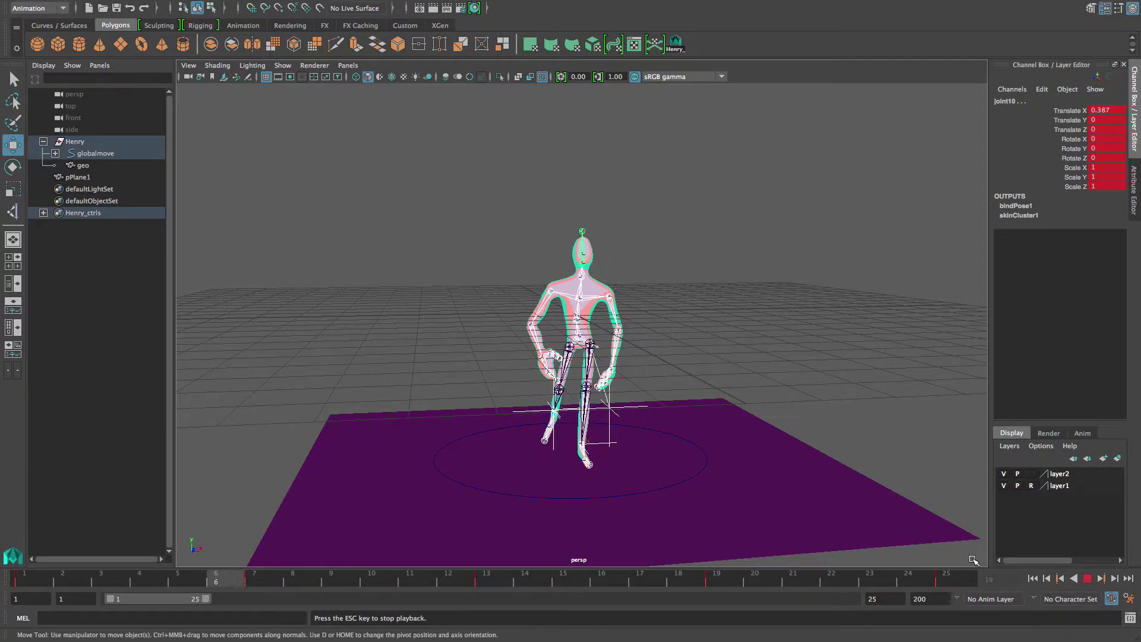
alt+drag(659, 375, 421, 417)
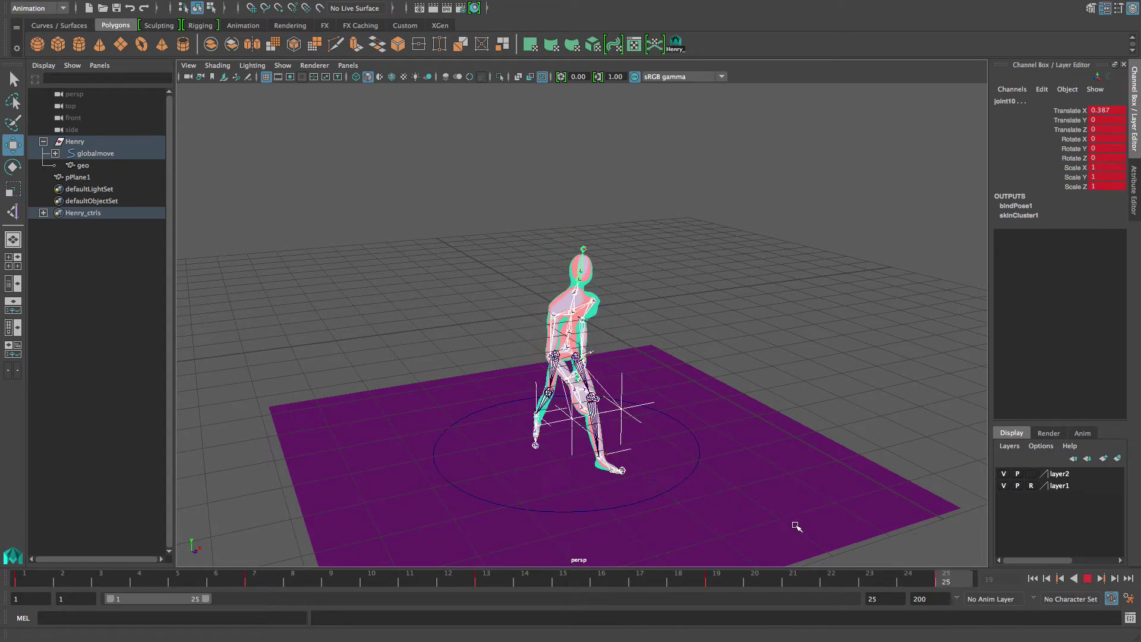
click(1087, 578)
- Go to frame 4 and lower hip joint6 so both knees bend for the down pose
scroll(556, 407, up, 4)
alt+drag(557, 406, 636, 388)
scroll(641, 380, down, 4)
drag(61, 584, 150, 589)
drag(169, 589, 138, 595)
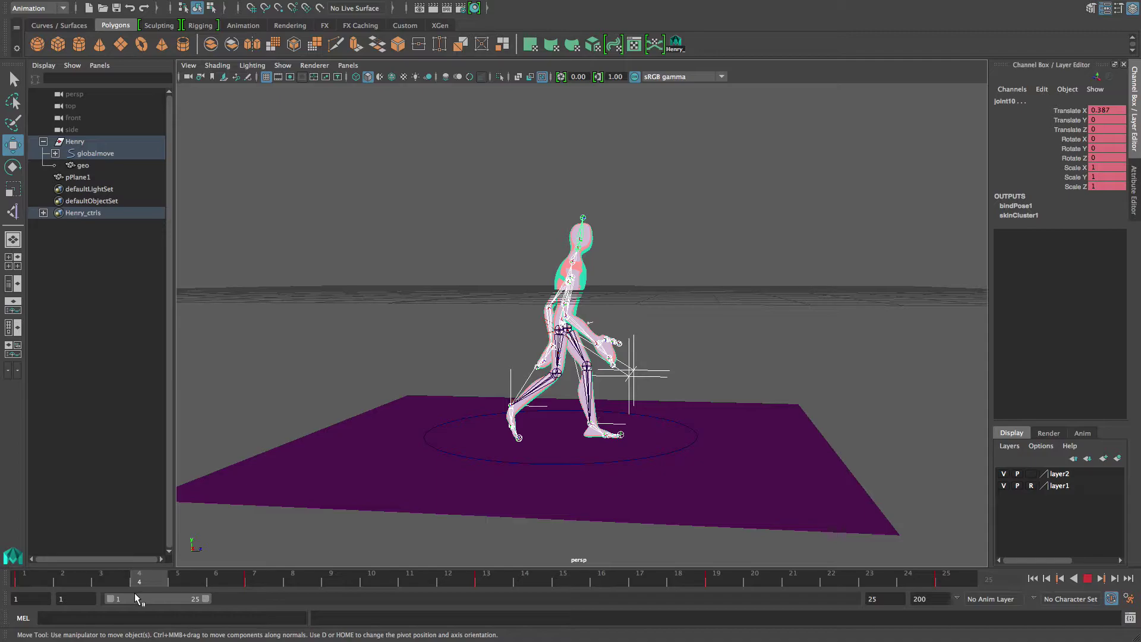
drag(135, 594, 135, 594)
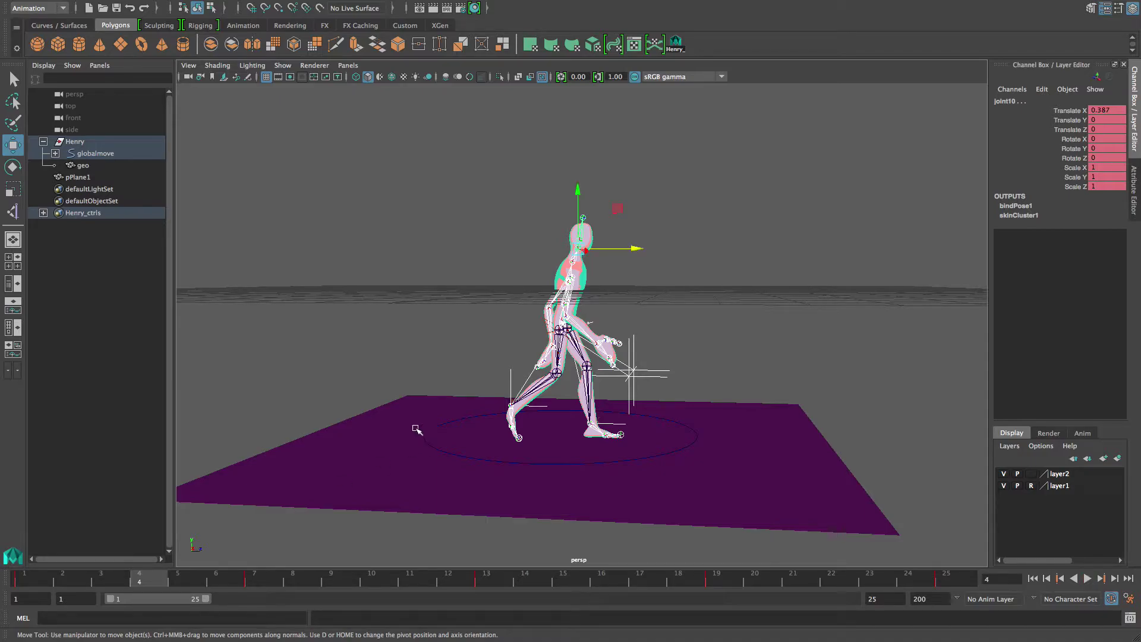
alt+drag(400, 420, 420, 427)
alt+right_drag(419, 428, 562, 395)
alt+drag(561, 395, 597, 390)
click(544, 314)
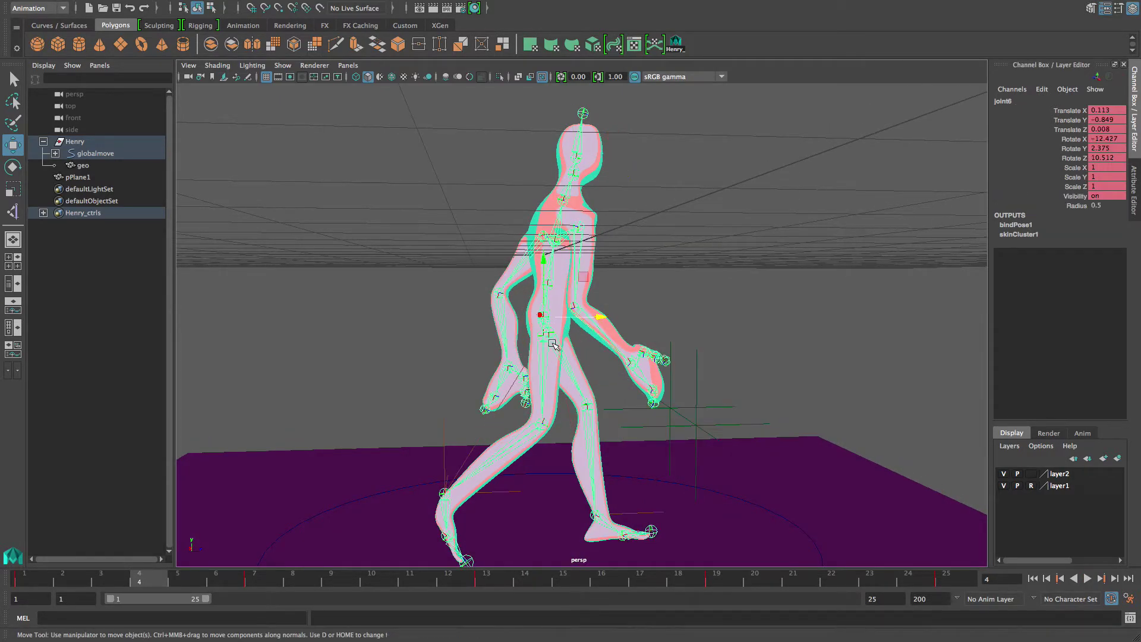
alt+right_drag(613, 339, 543, 284)
drag(551, 258, 552, 291)
- At frame 4, rotate front ankle joint3 to about 1.4°, -2.8°, 10.9° and rear toe joint32 to about 9.1°, -0.1°, 24.8°
click(600, 488)
key(e)
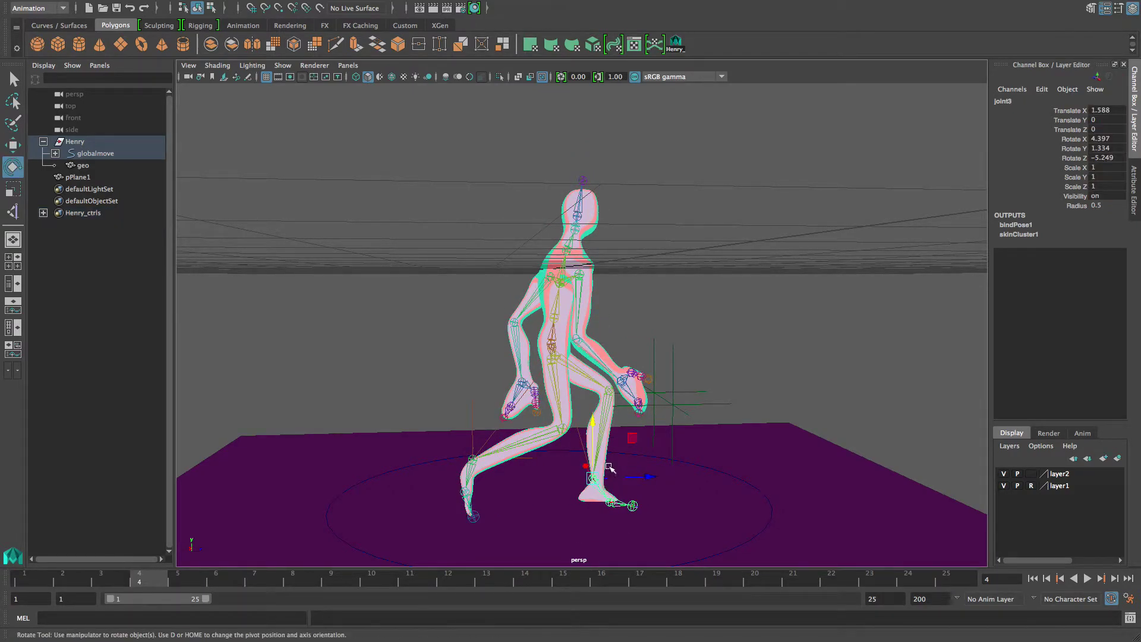
drag(626, 426, 611, 418)
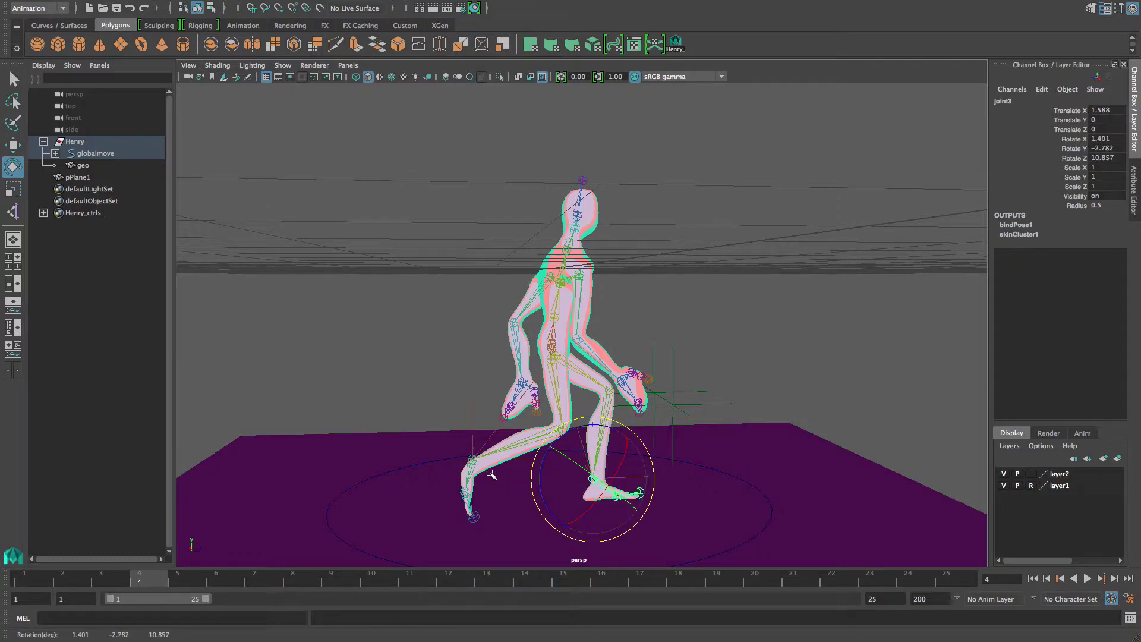
click(470, 507)
drag(516, 485, 505, 447)
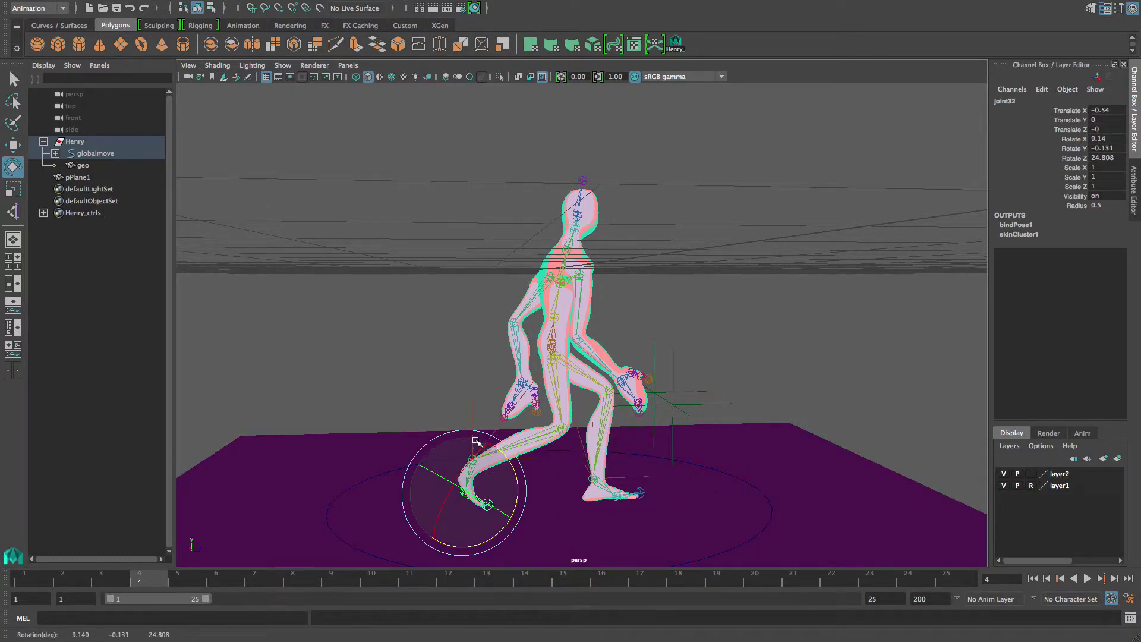
- Move the rear foot's ikHandle2 down and back to about Y 0.398, Z -1.579 at frame 4
click(470, 395)
click(475, 439)
click(474, 443)
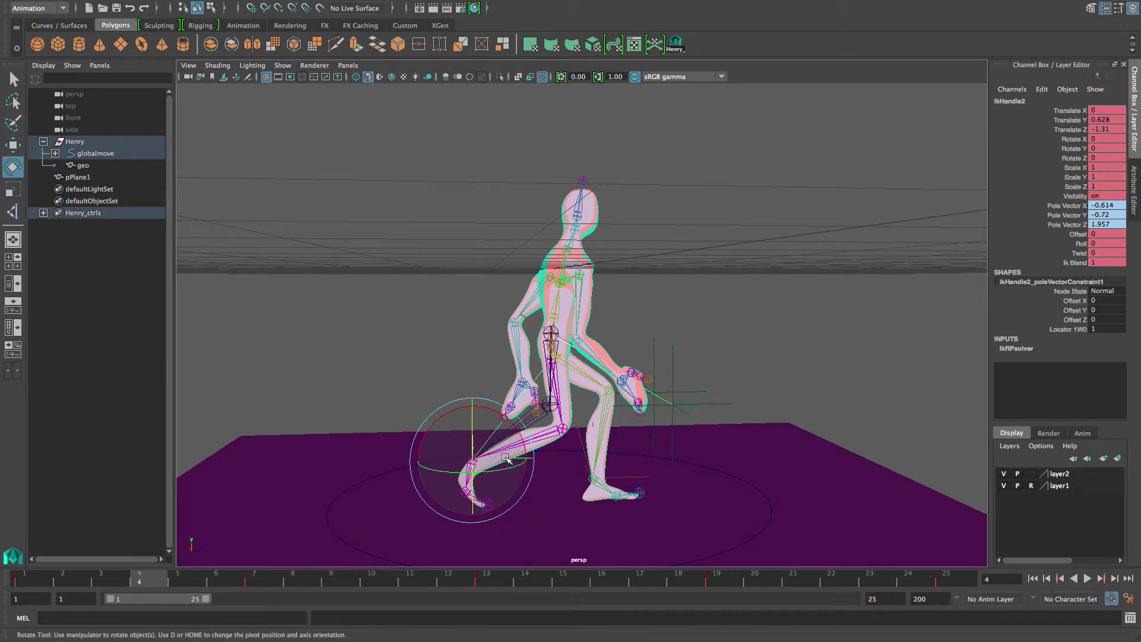
key(w)
drag(535, 462, 519, 460)
drag(462, 404, 464, 417)
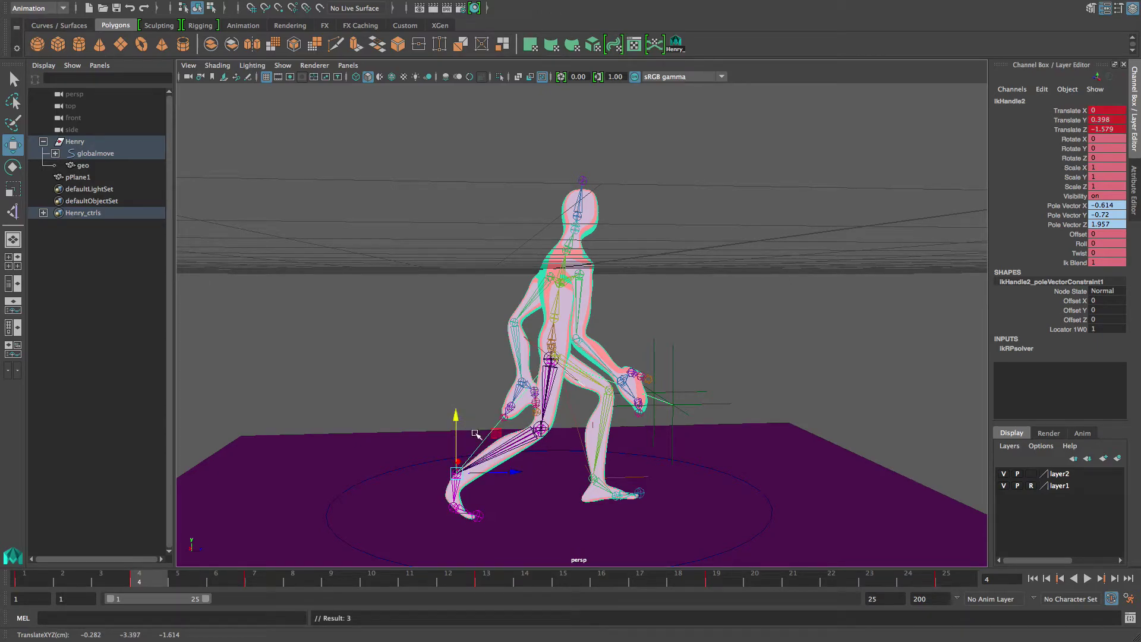
- Key all of Henry's controls at frame 4 and check the motion around that frame
alt+drag(548, 378, 500, 409)
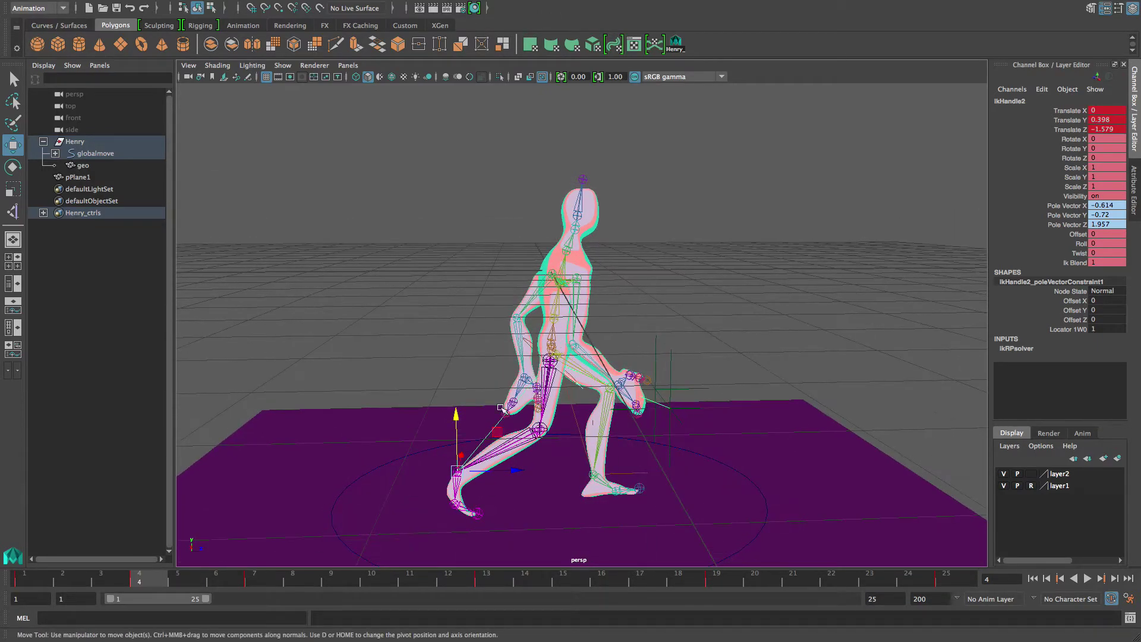
click(675, 47)
key(s)
key(alt+v)
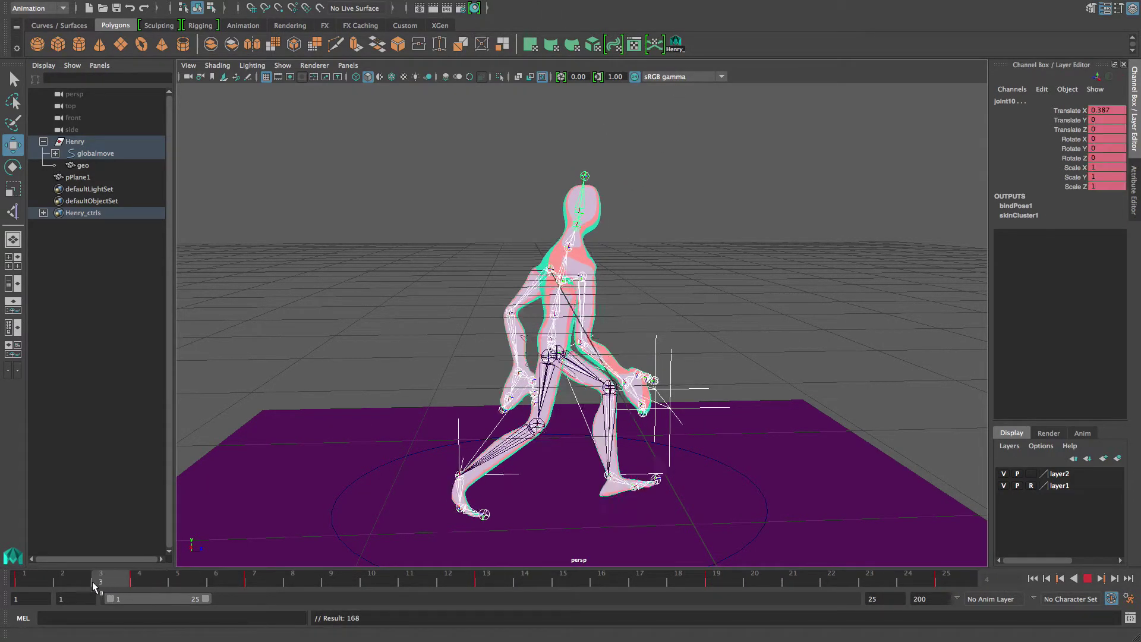
key(alt+v)
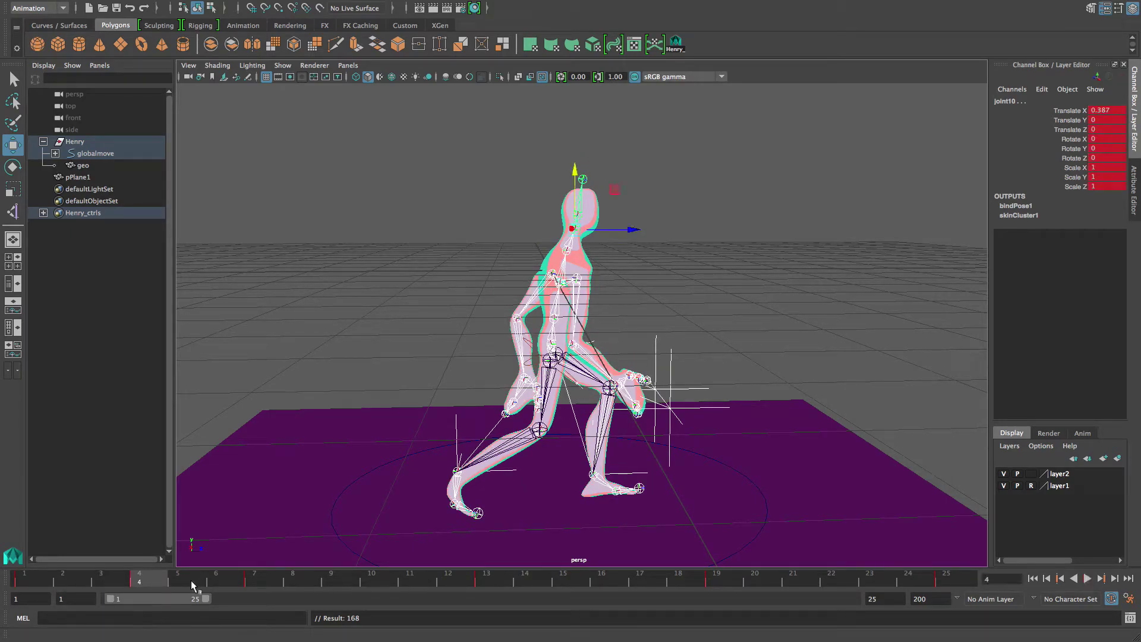
- Nudge the planted front foot's ikHandle1 slightly upward and key it at frame 4
click(636, 475)
click(627, 474)
drag(594, 418, 594, 417)
key(s)
- Go to frame 10 and raise hip joint6 for the up pose
drag(154, 577, 369, 586)
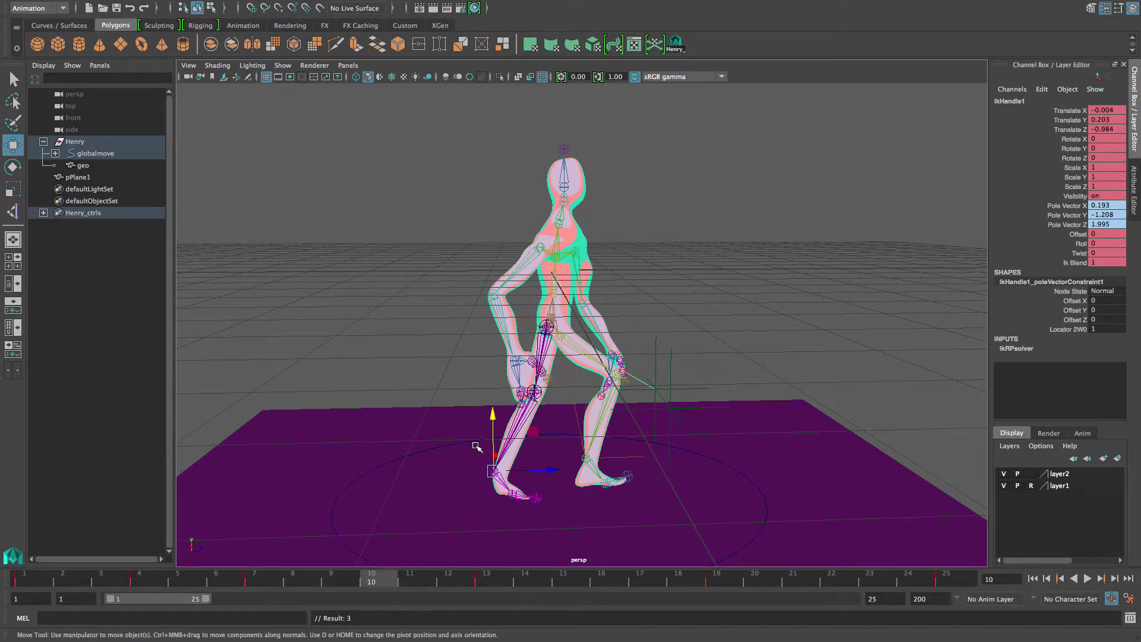
alt+drag(498, 427, 469, 409)
alt+drag(359, 406, 375, 410)
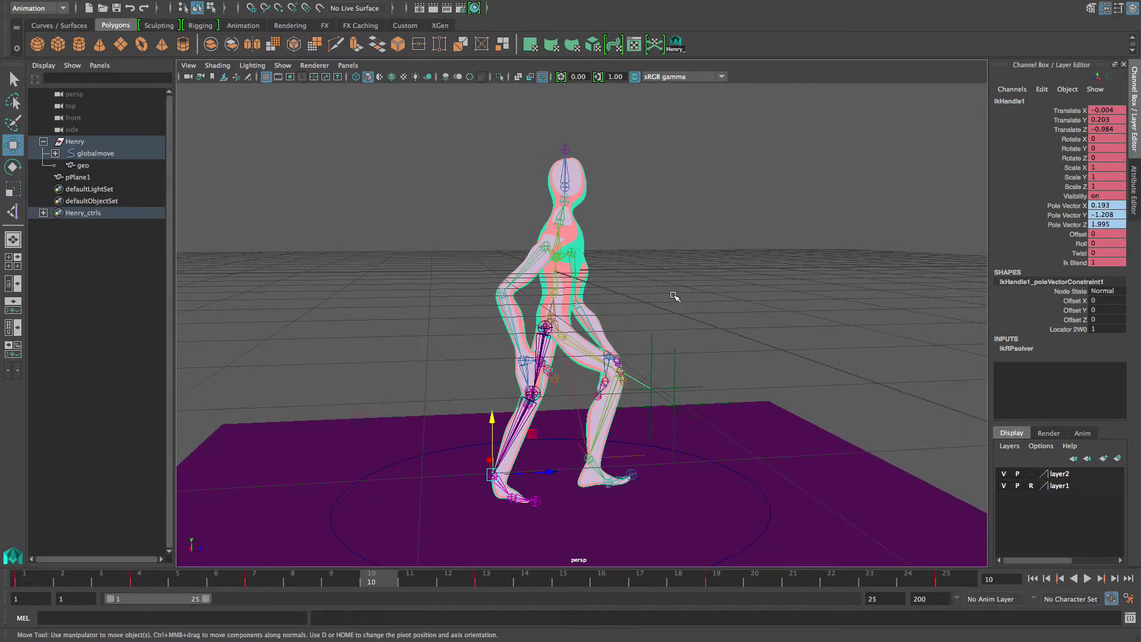
click(674, 296)
click(554, 320)
drag(560, 268, 555, 256)
- Lift the front foot's ikHandle2 to about Y 1.256, Z 0.616 at frame 10
click(596, 441)
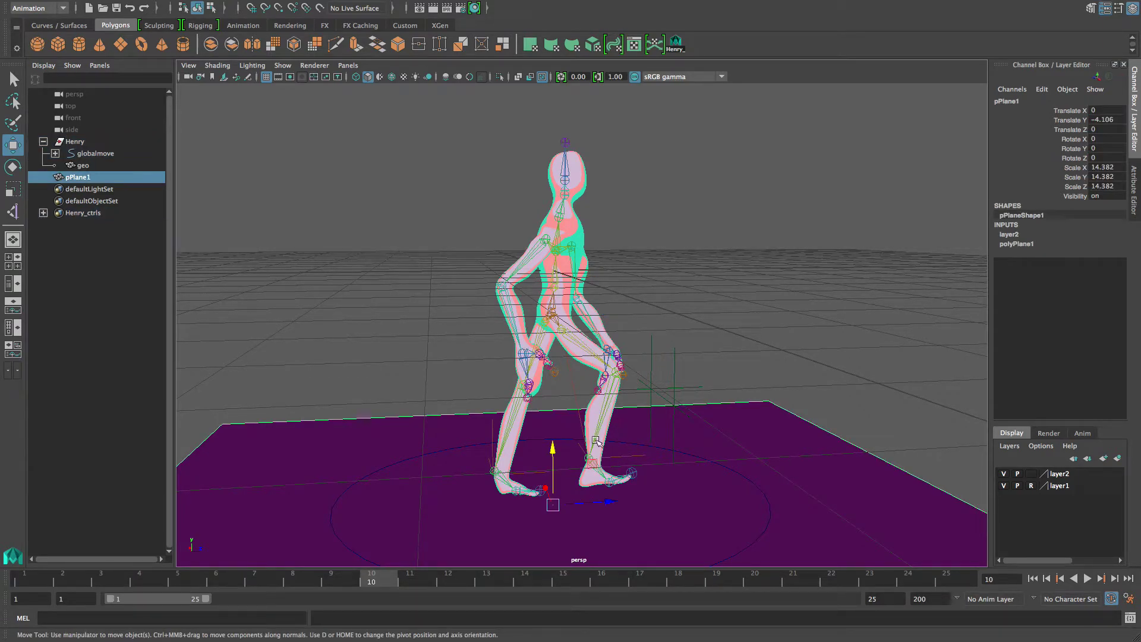
click(622, 456)
drag(590, 404, 615, 397)
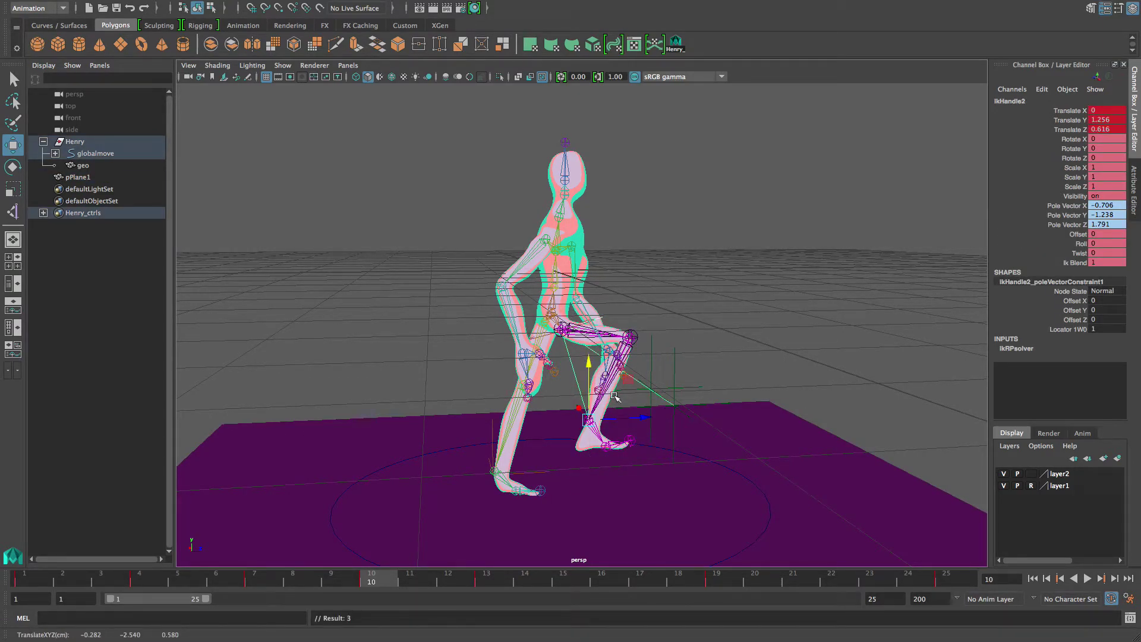
- Rotate the front foot's ankle joint31 to about Rotate Z -40.3 so its toes point down at frame 10
click(600, 433)
key(e)
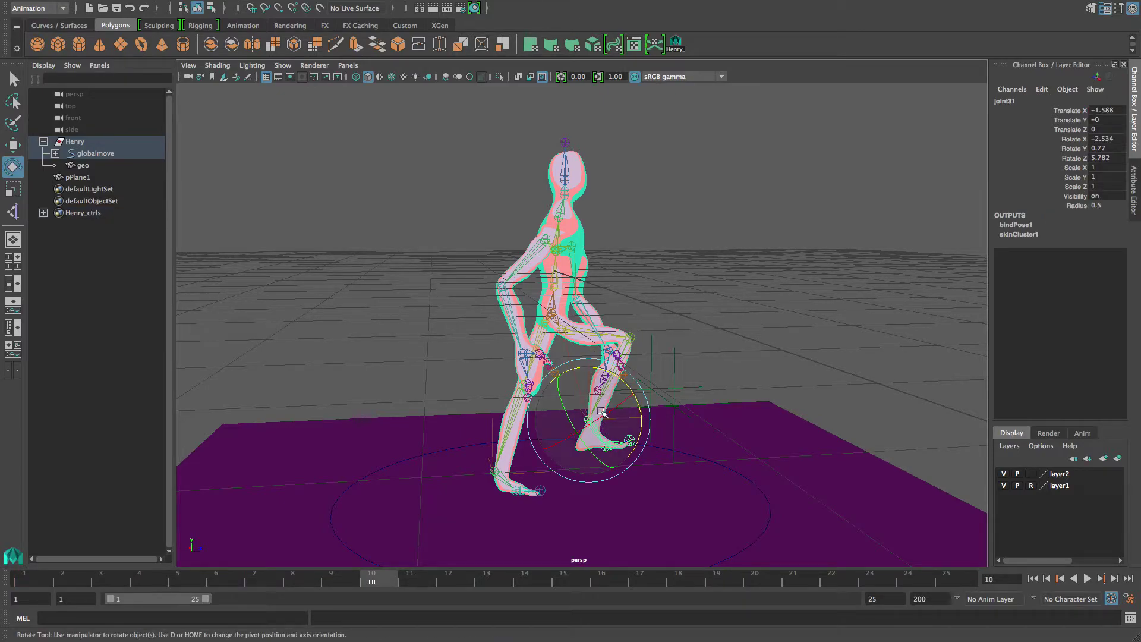
drag(601, 364, 637, 394)
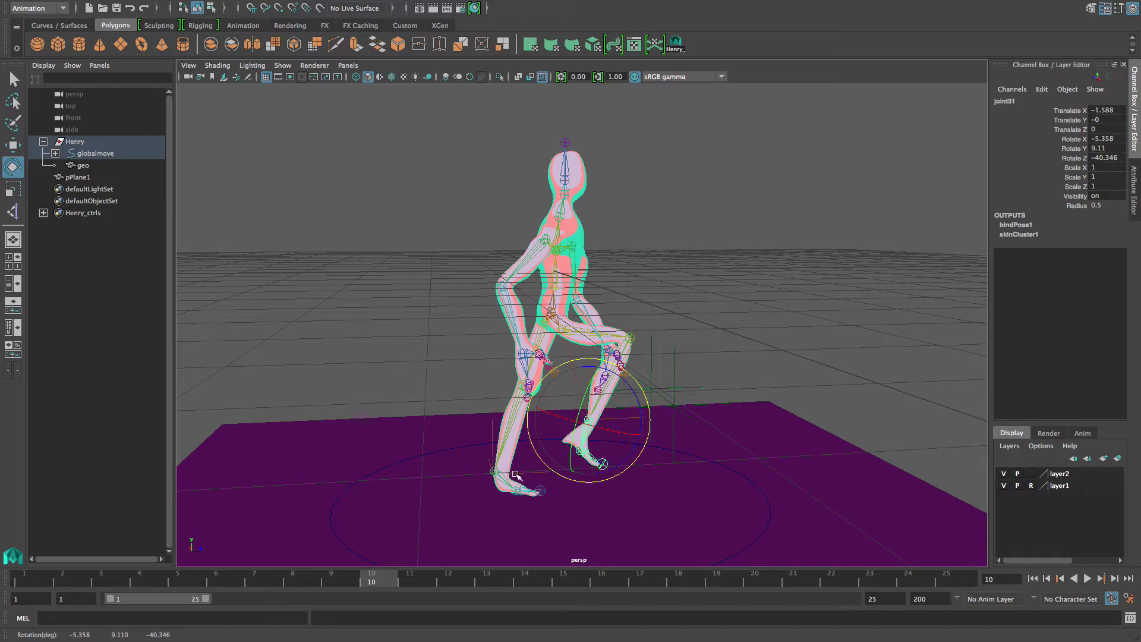
- Lift the rear foot's heel with ikHandle1 and key its translation at frame 10
click(492, 435)
key(w)
drag(496, 436, 495, 411)
key(shift+w)
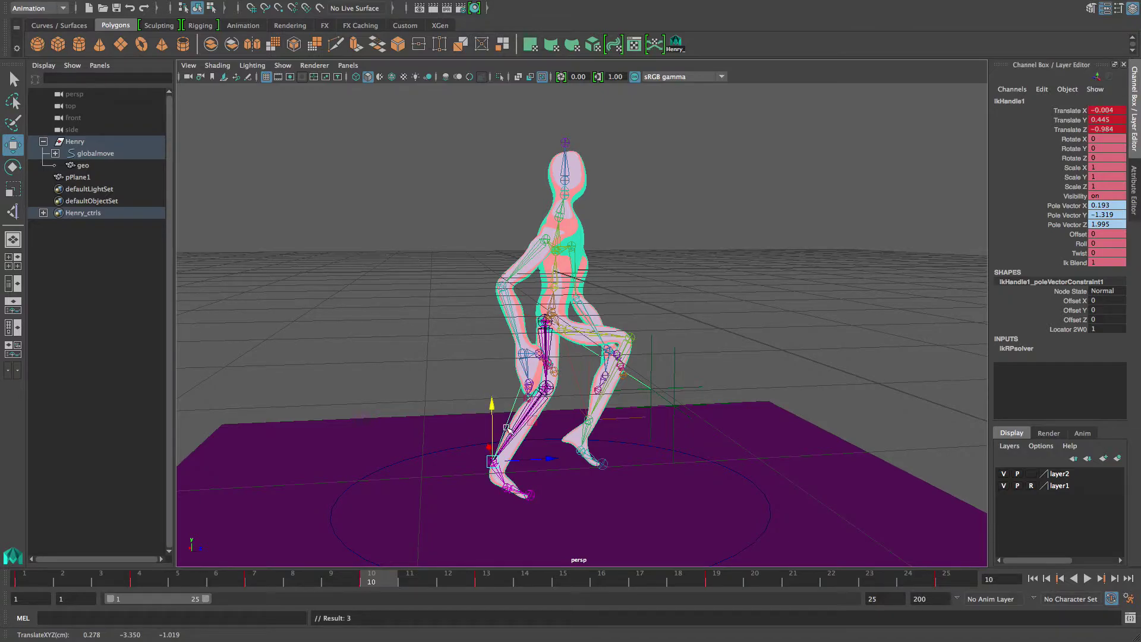
- Rotate the rear foot's ball joint4 to level the toes with the ground
click(503, 491)
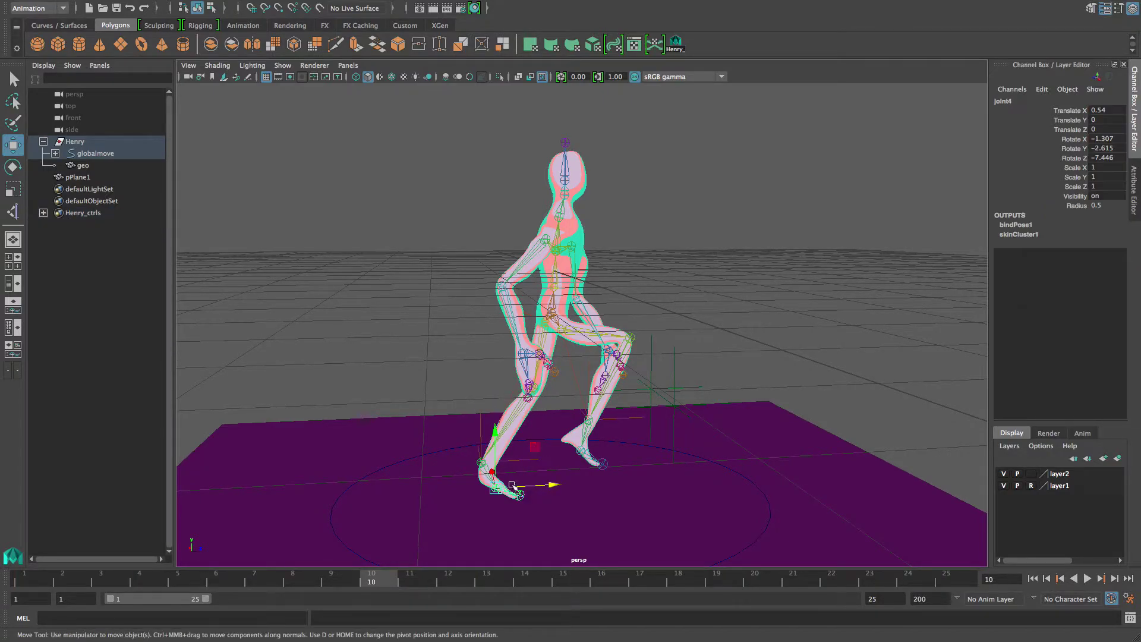
key(e)
drag(512, 447, 532, 457)
- Reposition the rear foot's ikHandle1 to about Translate Y 0.496, Z -1.185 and key its translation
click(480, 412)
click(481, 420)
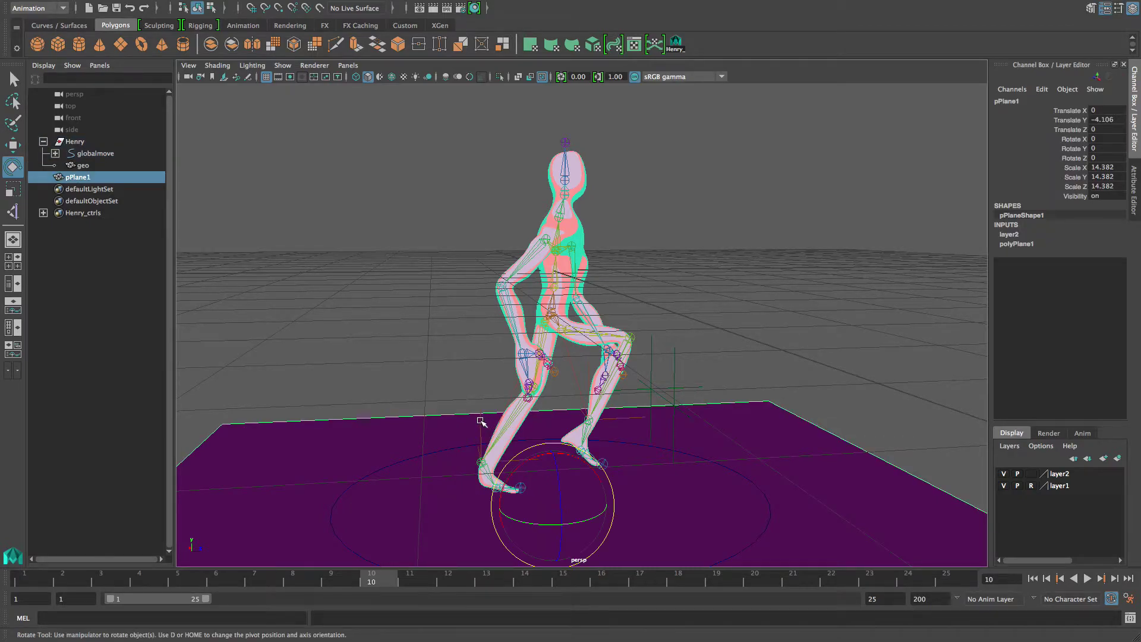
click(480, 414)
key(w)
drag(482, 407, 502, 445)
key(shift+w)
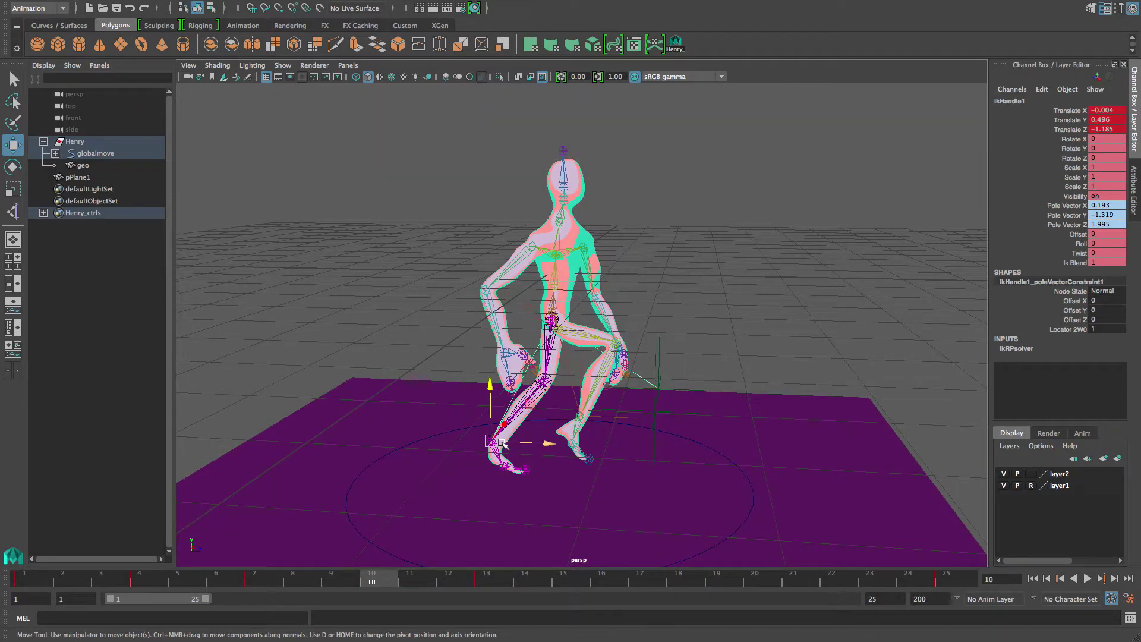
- Key all of Henry's controls at frame 10 and check the motion around that frame
click(675, 46)
key(s)
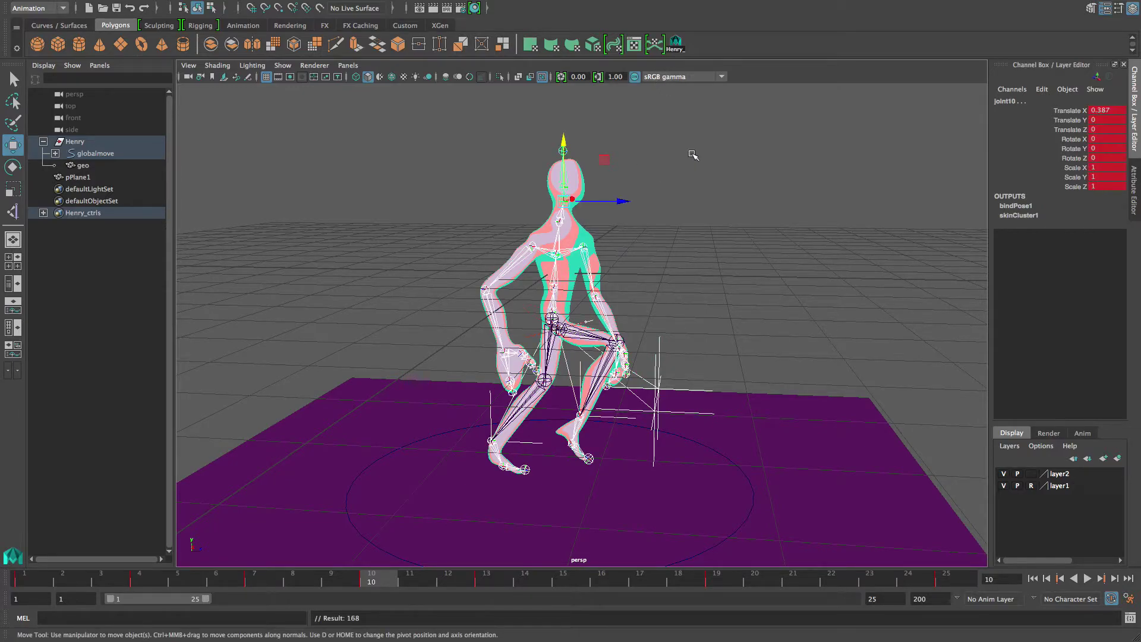
alt+right_drag(584, 348, 566, 349)
alt+drag(566, 349, 527, 426)
key(alt+v)
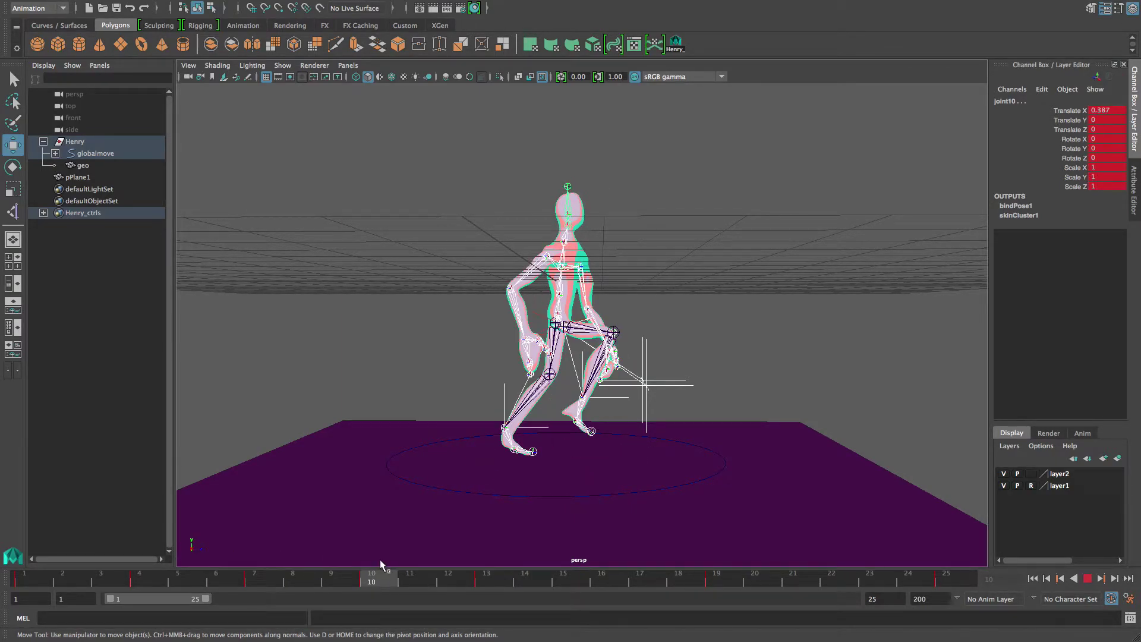
drag(351, 569, 363, 566)
- Raise hip joint6 further to about Translate Y -0.633 at frame 10
alt+drag(562, 326, 629, 298)
click(640, 282)
alt+right_drag(563, 315, 635, 330)
mouse_move(635, 330)
alt+mouse_down()
mouse_move(632, 315)
mouse_move(649, 315)
alt+mouse_up()
click(559, 294)
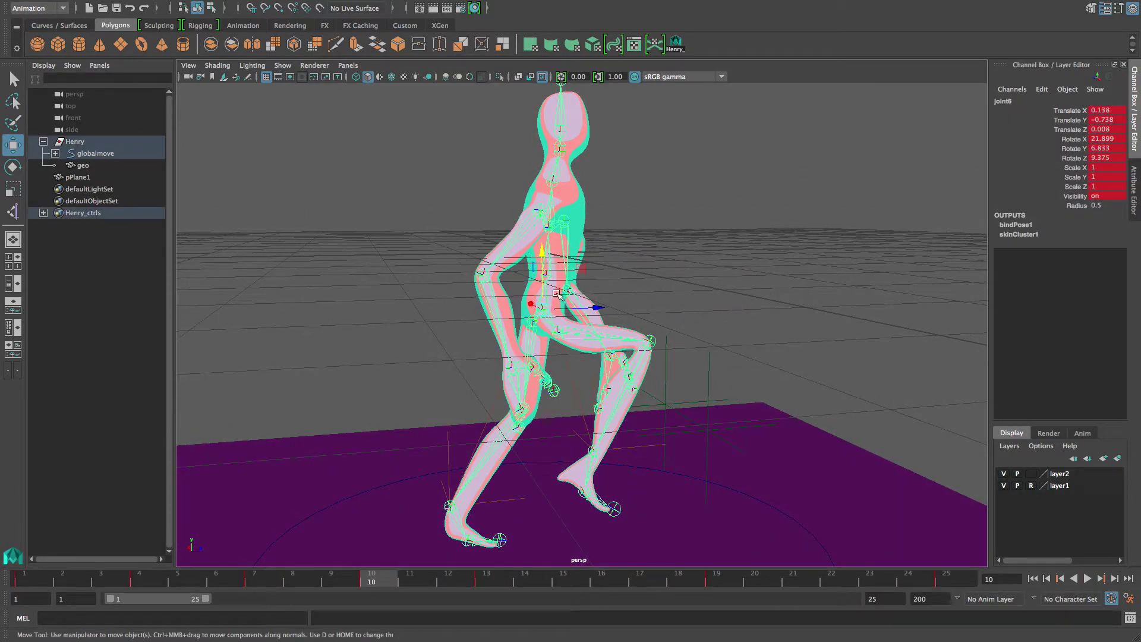
drag(544, 256, 542, 249)
- Rotate the rear ankle joint3 to about Rotate Z -11.5 to push the toes down
click(462, 512)
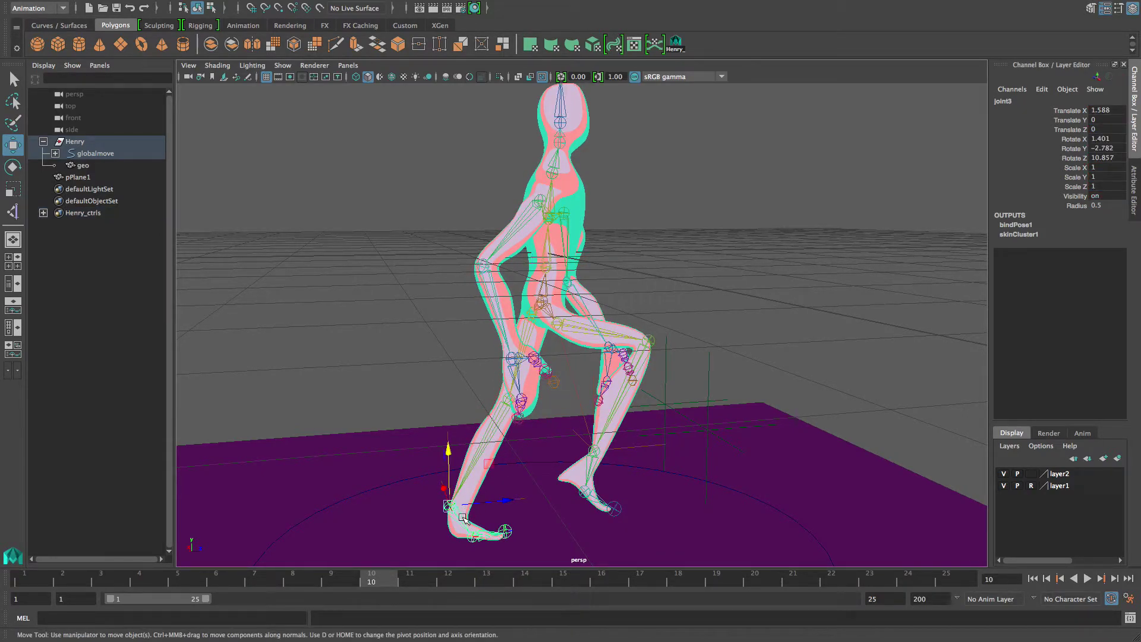
key(e)
drag(459, 454, 482, 466)
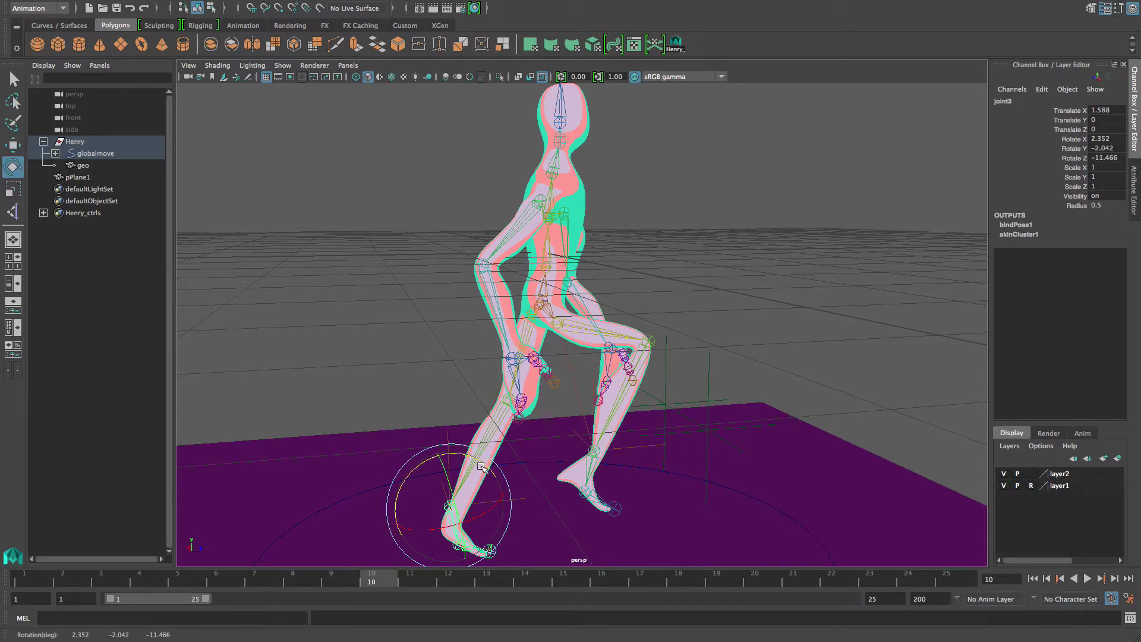
- Key all of Henry's controls for the adjusted up pose at frame 10 and review the animation
click(676, 44)
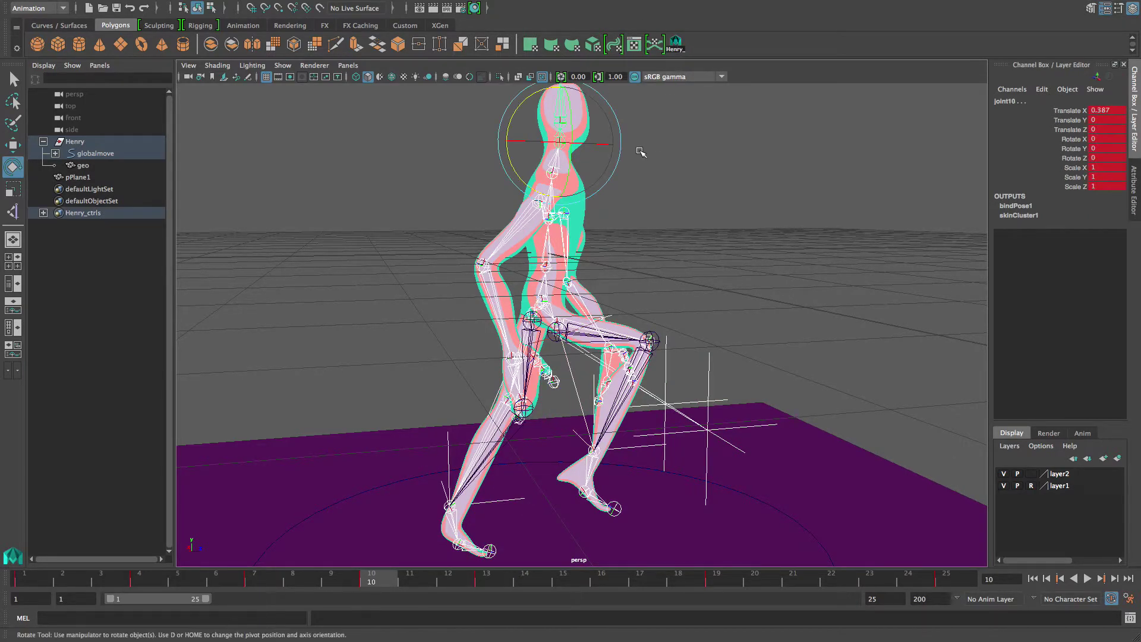
alt+right_drag(627, 336, 549, 322)
alt+drag(550, 322, 523, 312)
click(694, 288)
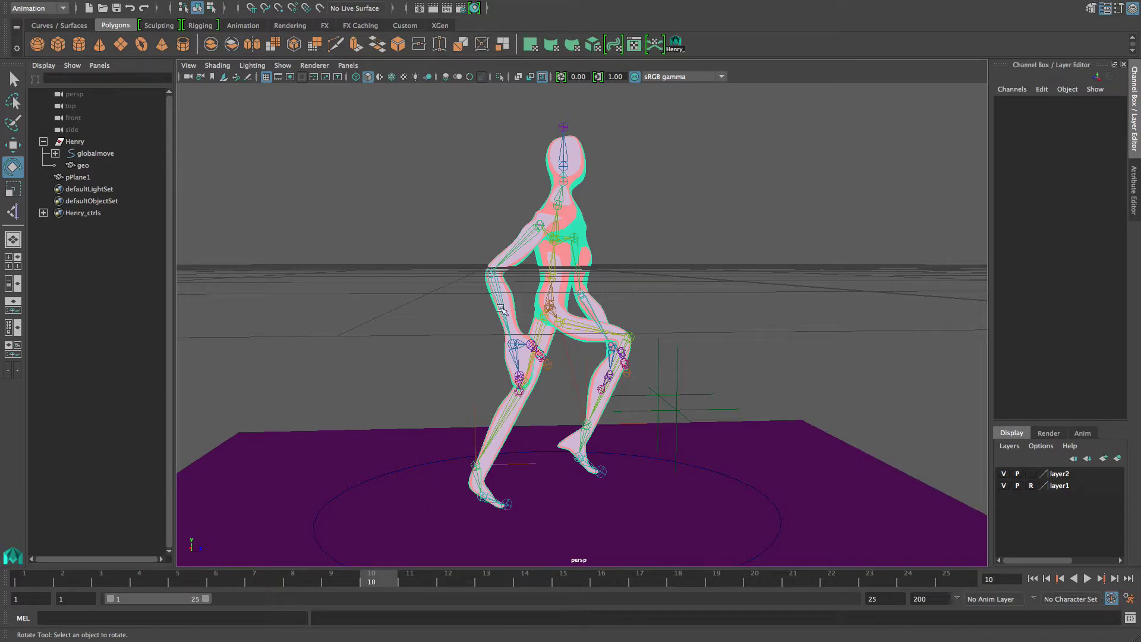
click(676, 45)
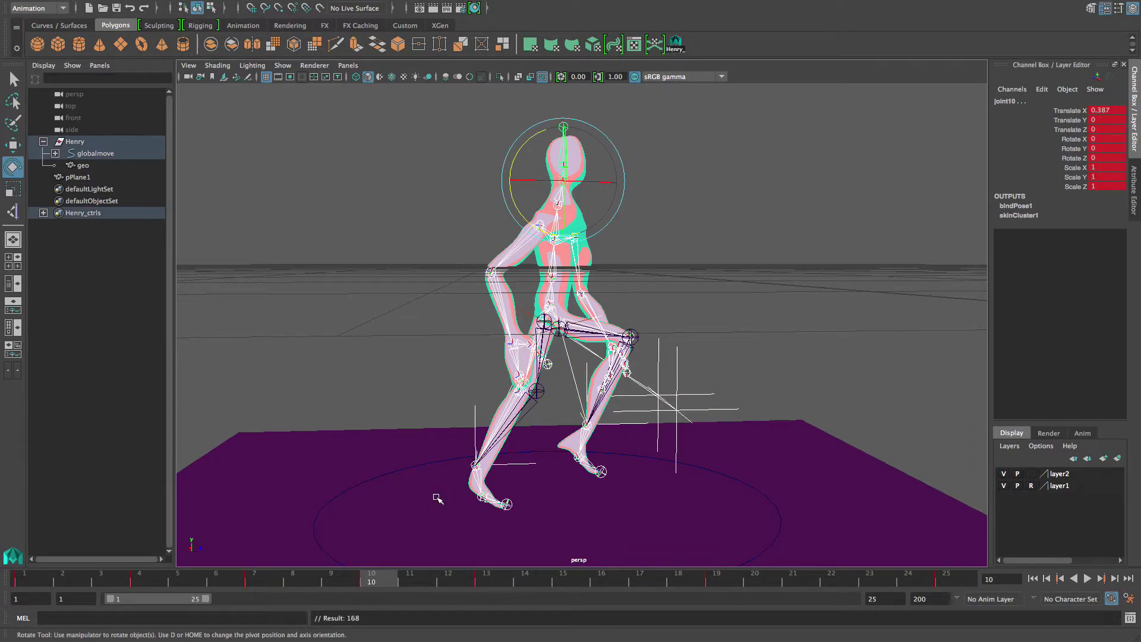
key(alt+v)
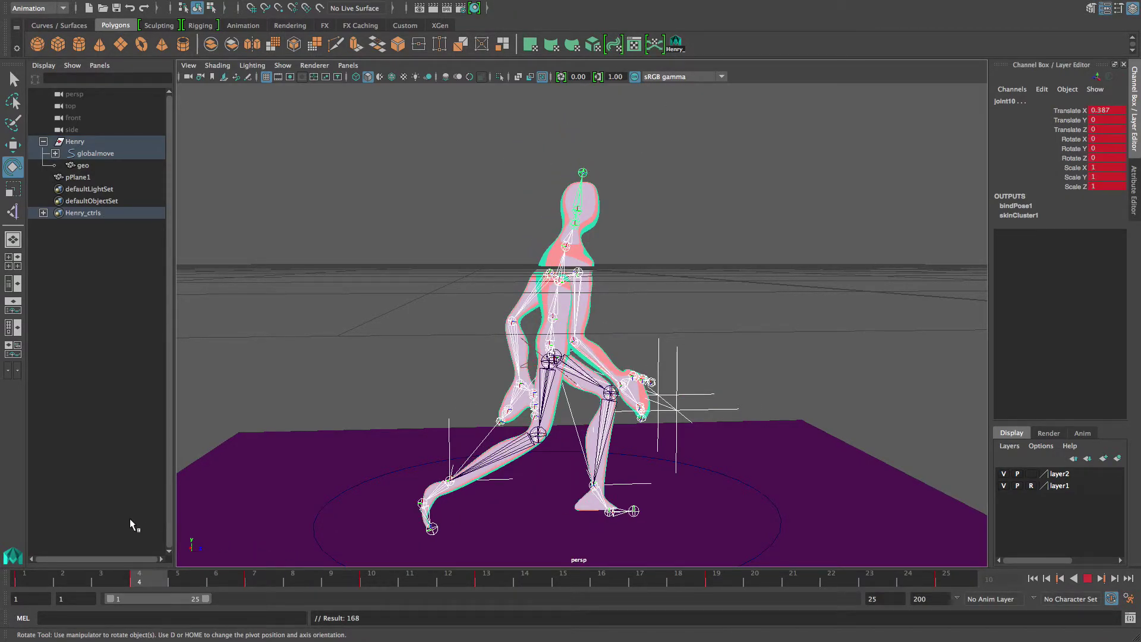
key(Escape)
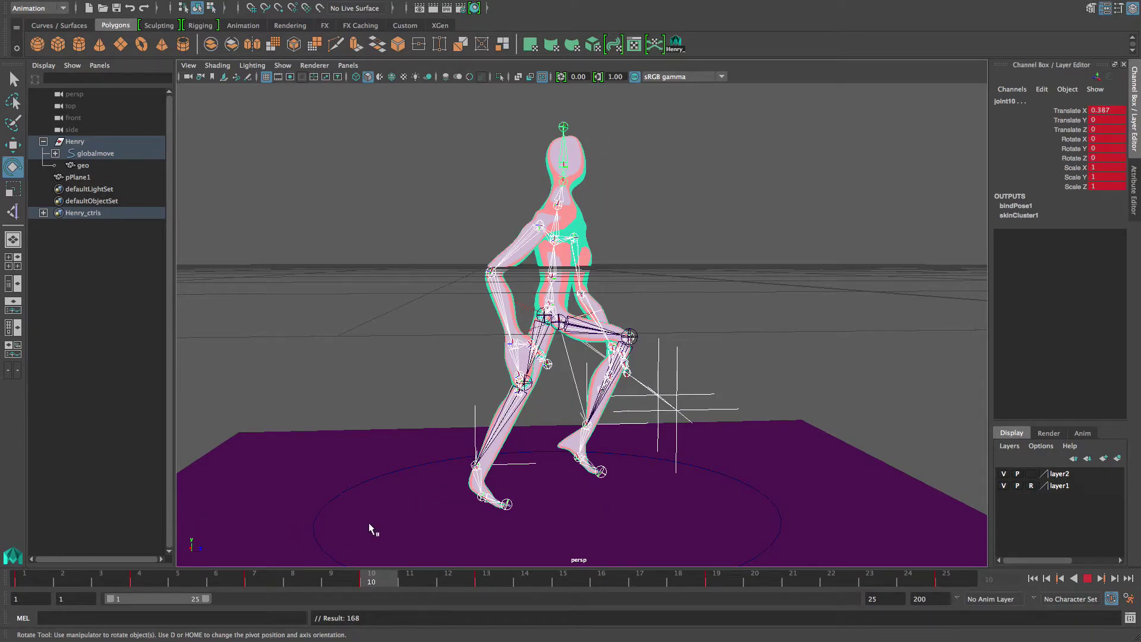
- Examine the frame 10 up pose from several angles and play through the walk cycle
click(667, 269)
alt+drag(597, 309, 515, 328)
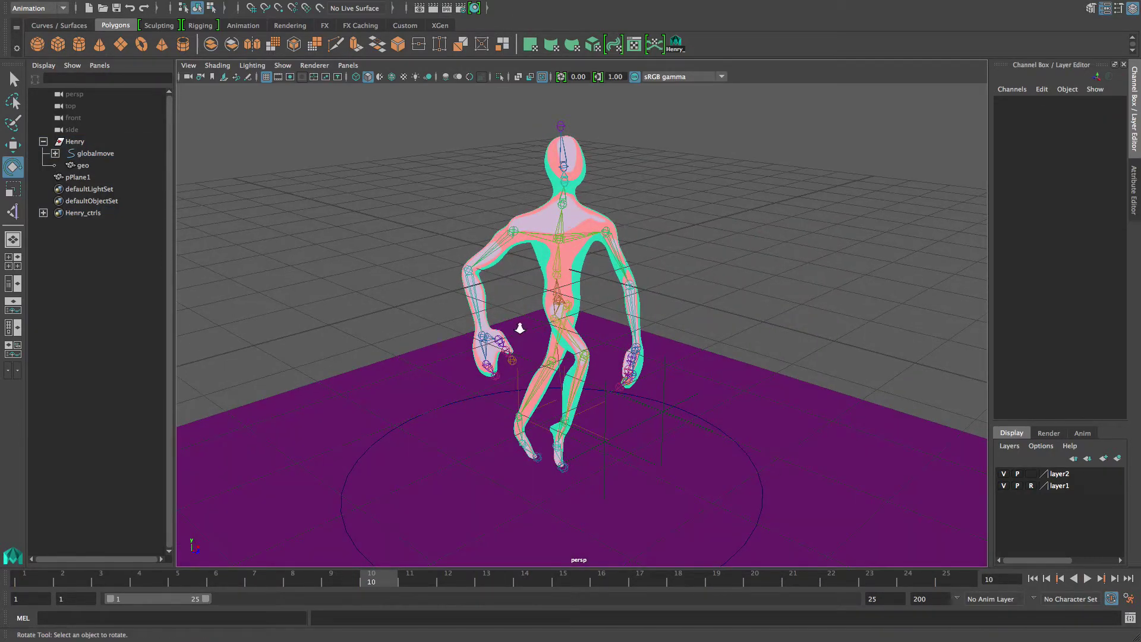
alt+right_drag(515, 329, 549, 323)
click(559, 308)
alt+drag(559, 309, 662, 289)
alt+right_drag(662, 288, 590, 320)
alt+drag(590, 319, 554, 380)
alt+right_drag(554, 381, 539, 397)
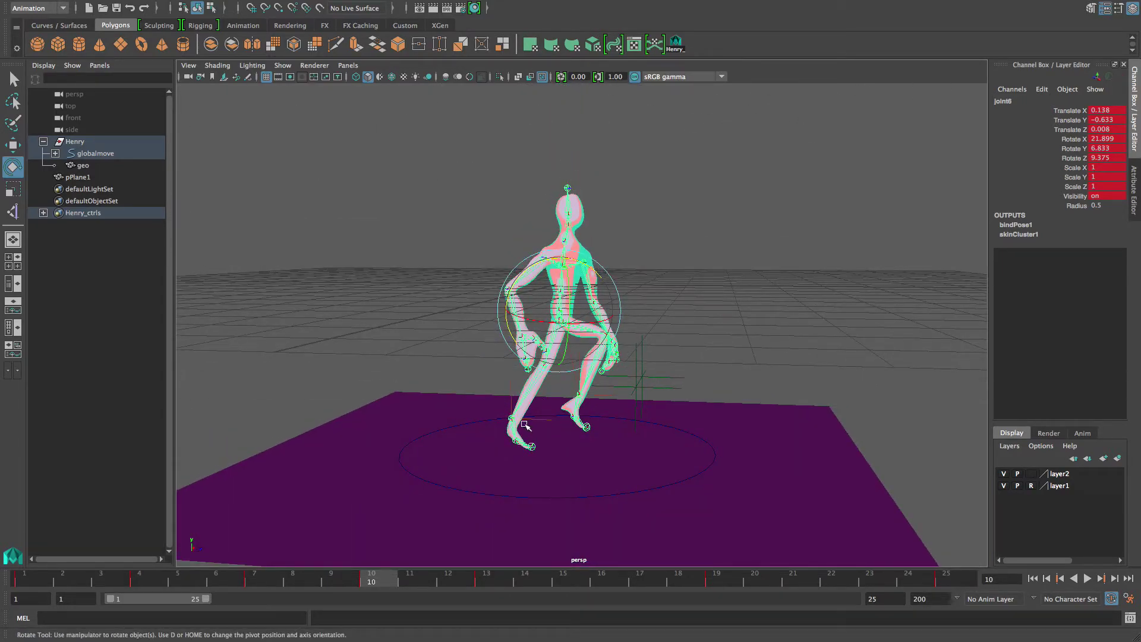
key(alt+v)
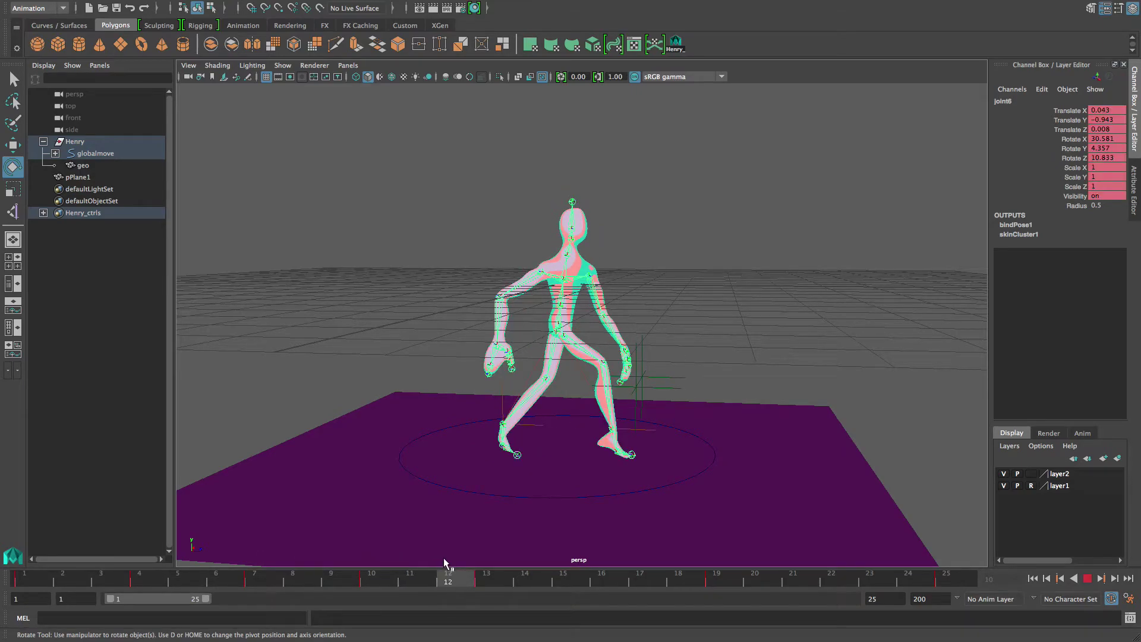
- Go to frame 16 and lower hip joint6 for the second down pose
drag(484, 563, 598, 578)
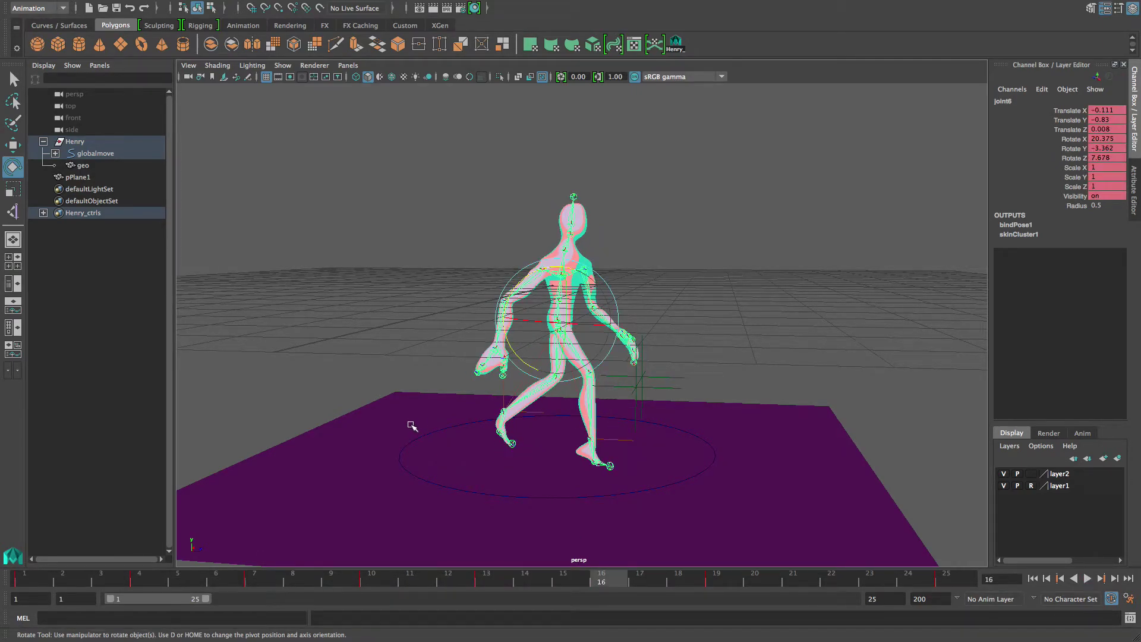
alt+drag(495, 416, 525, 396)
scroll(619, 430, up, 3)
mouse_move(596, 579)
mouse_down()
mouse_move(491, 573)
mouse_move(615, 584)
mouse_up()
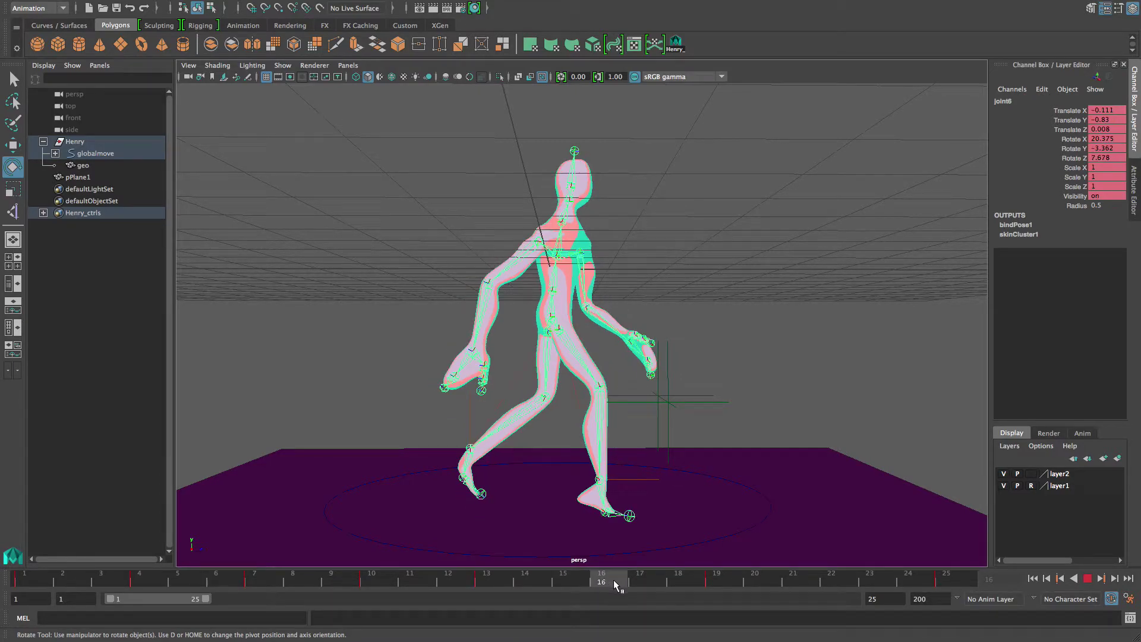
scroll(580, 365, down, 2)
alt+middle_drag(580, 365, 567, 394)
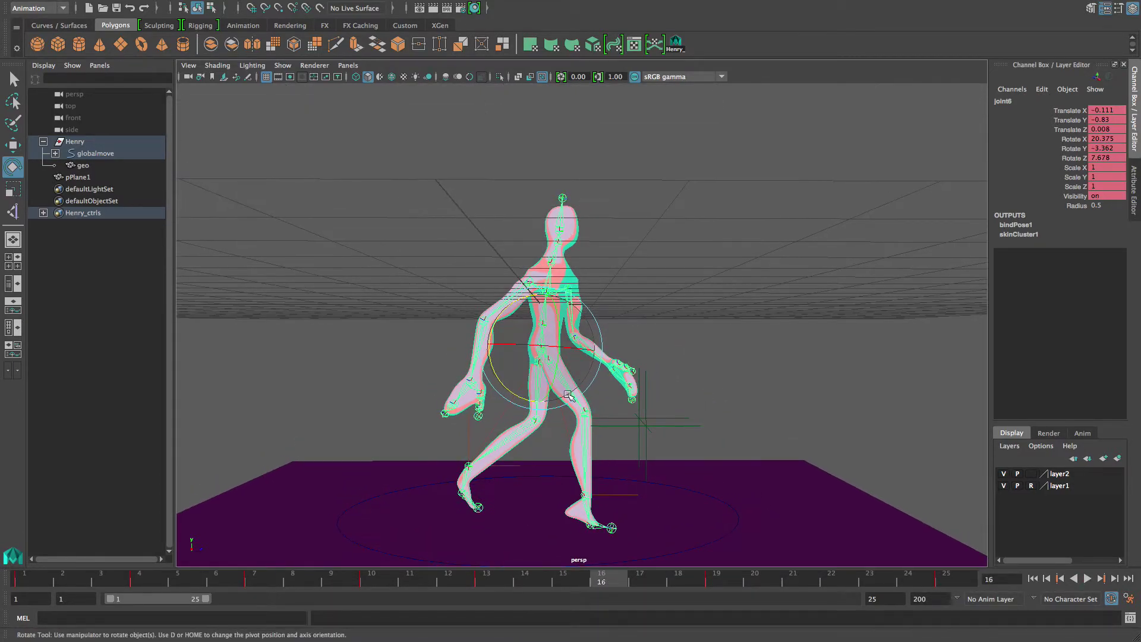
key(w)
drag(545, 298, 546, 340)
- Rotate the front ankle joint31 to about Rotate Z -8.4 to flatten the planted foot at frame 16
click(586, 515)
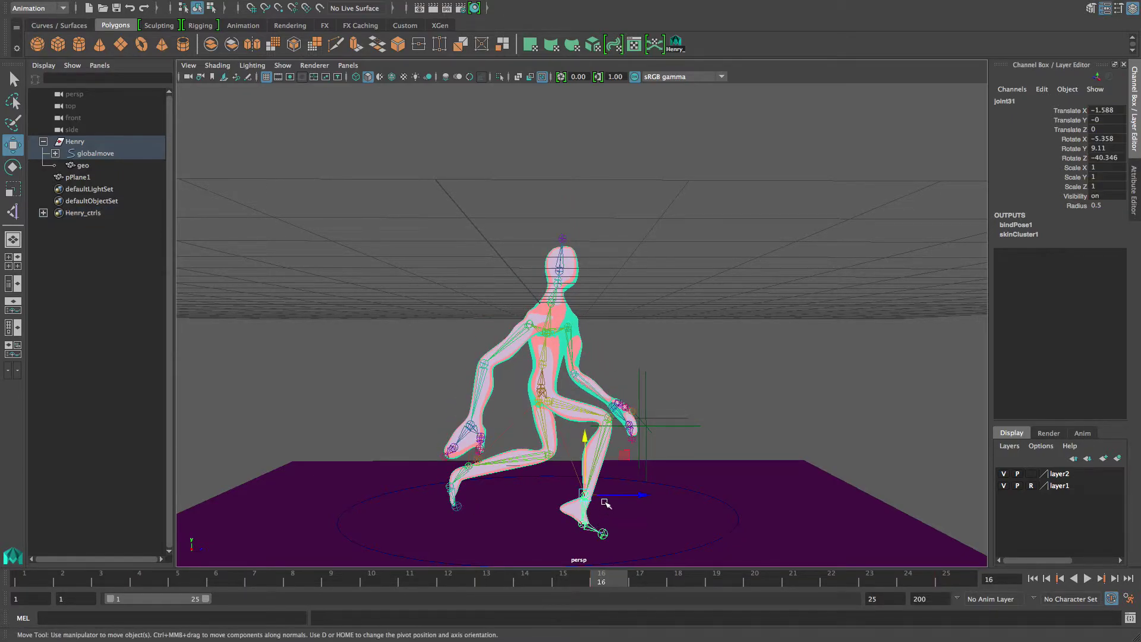
key(e)
drag(627, 470, 606, 447)
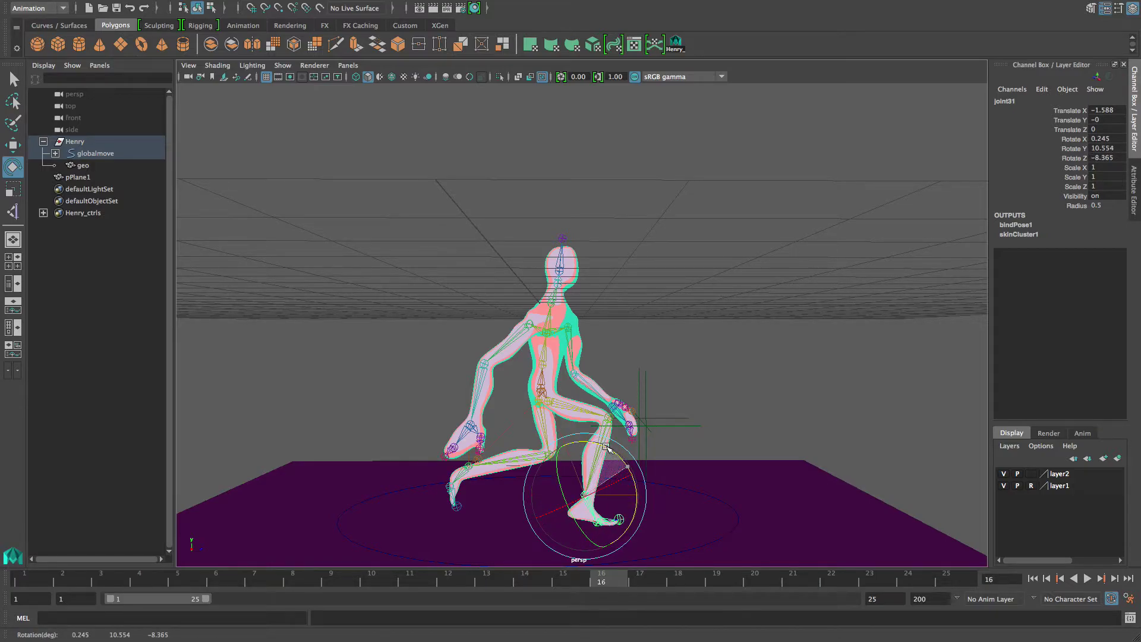
- Rotate the rear ankle joint3 to about Rotate Z 2.1 and ball joint4 to about Rotate Z 16.5
click(461, 477)
drag(452, 417, 471, 445)
click(461, 491)
click(464, 501)
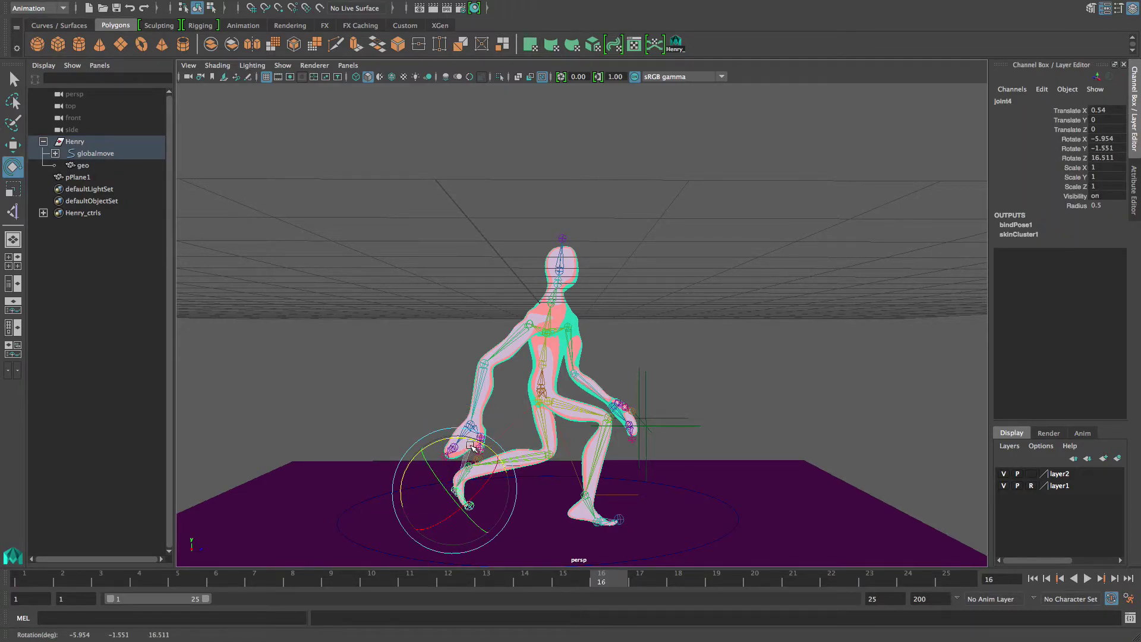
- Move the rear foot's ikHandle1 down and back to about Translate Y 0.498, Z -1.5, keying its translation at frame 16
click(395, 398)
scroll(523, 479, up, 4)
alt+middle_drag(532, 468, 531, 419)
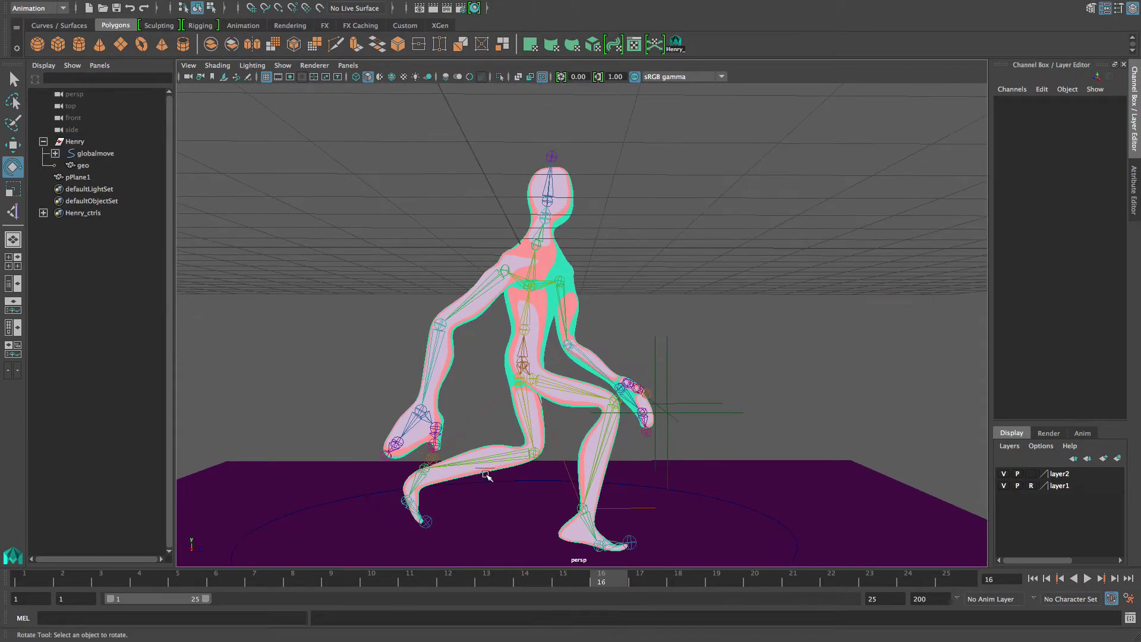
click(484, 476)
click(493, 424)
click(449, 447)
key(w)
drag(426, 418, 427, 430)
key(shift+w)
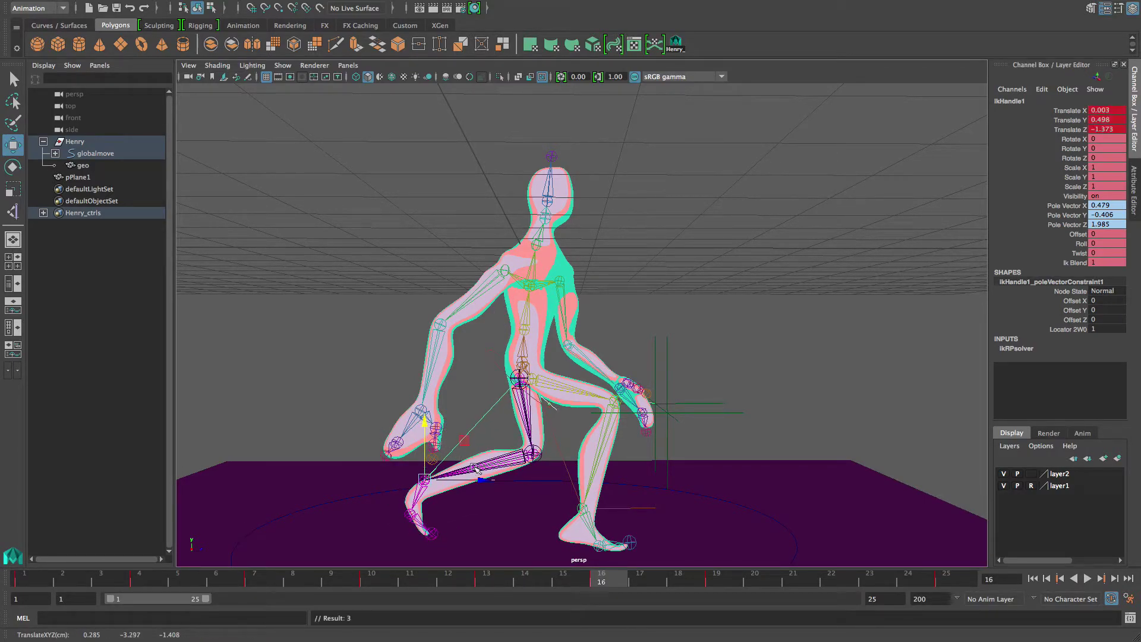
drag(490, 480, 479, 504)
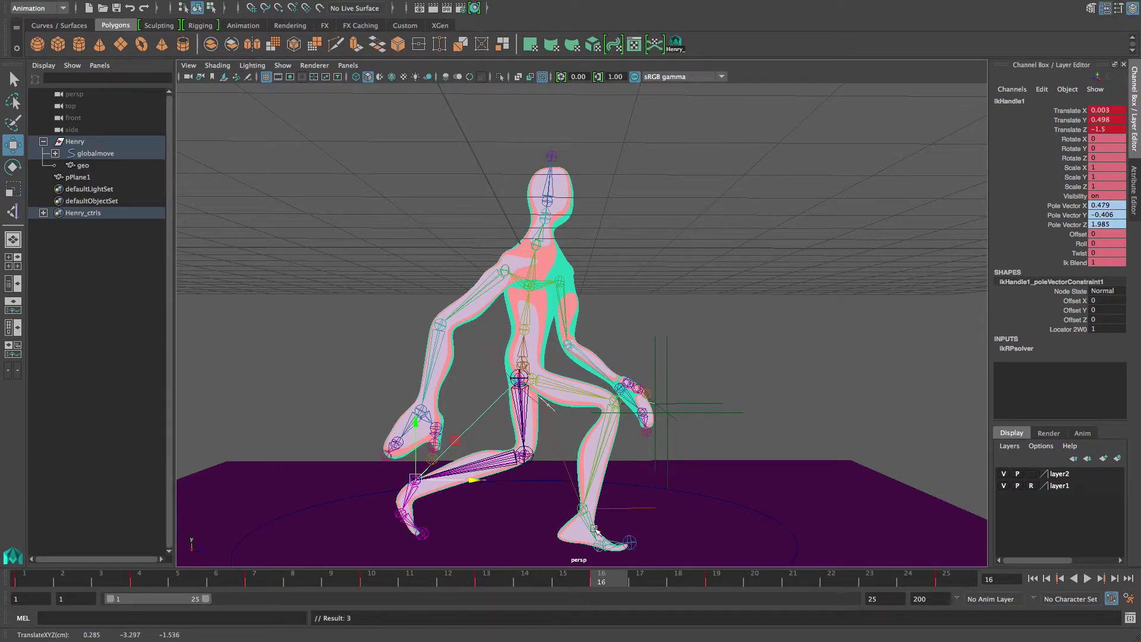
- Select the ankle and ball joints of both feet together and key them at frame 16
alt+right_drag(674, 506, 487, 512)
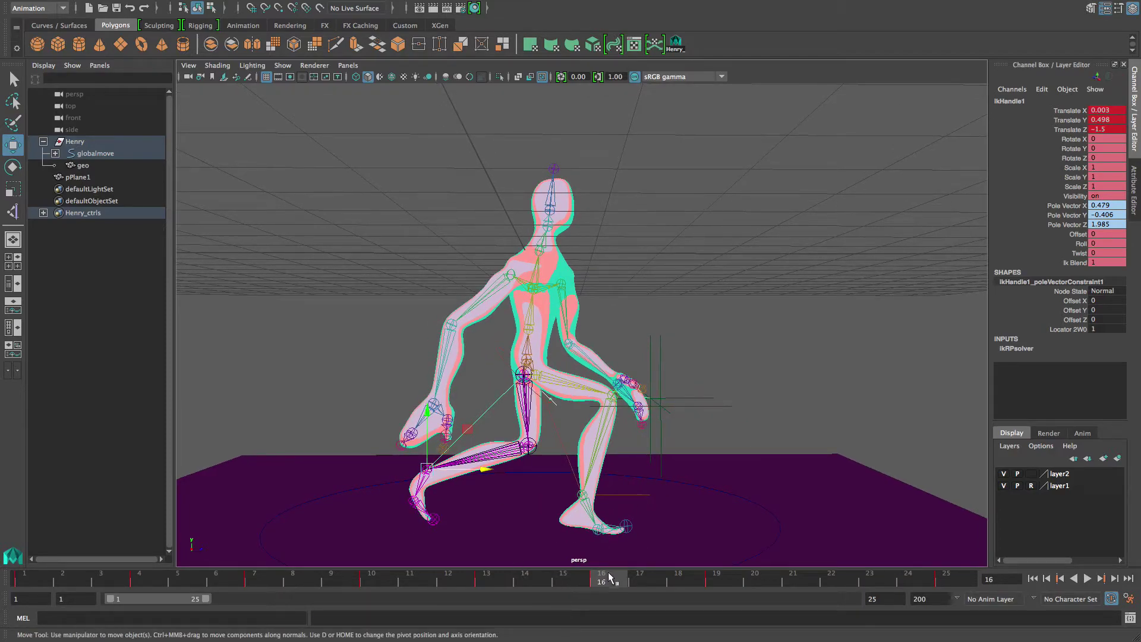
alt+drag(545, 380, 446, 480)
click(531, 356)
click(428, 486)
alt+middle_drag(542, 502, 536, 449)
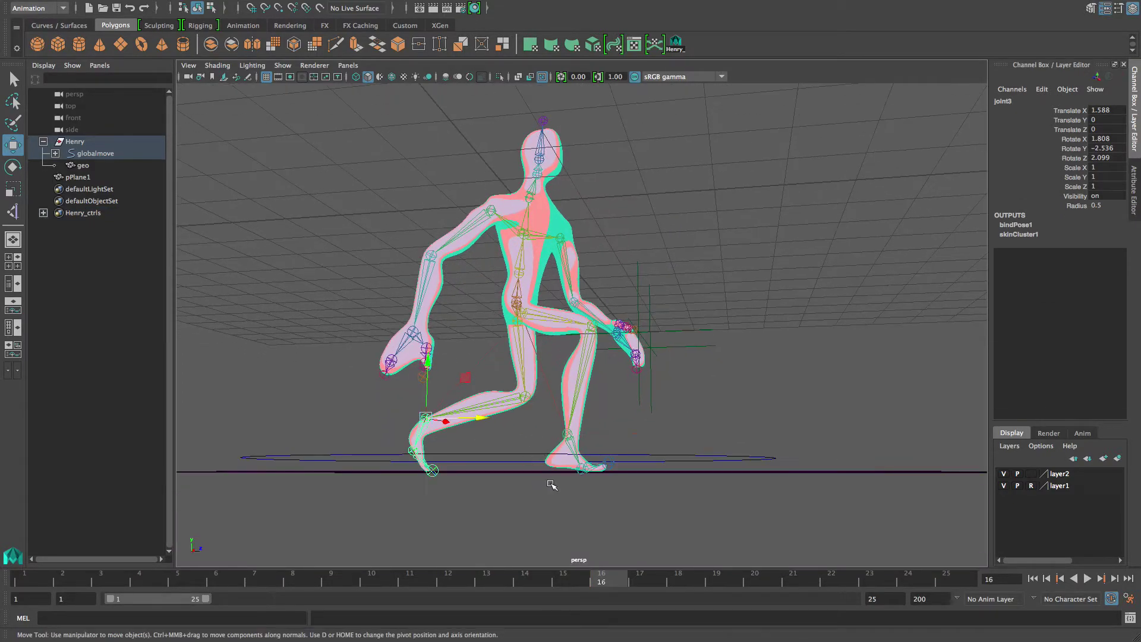
shift+click(575, 454)
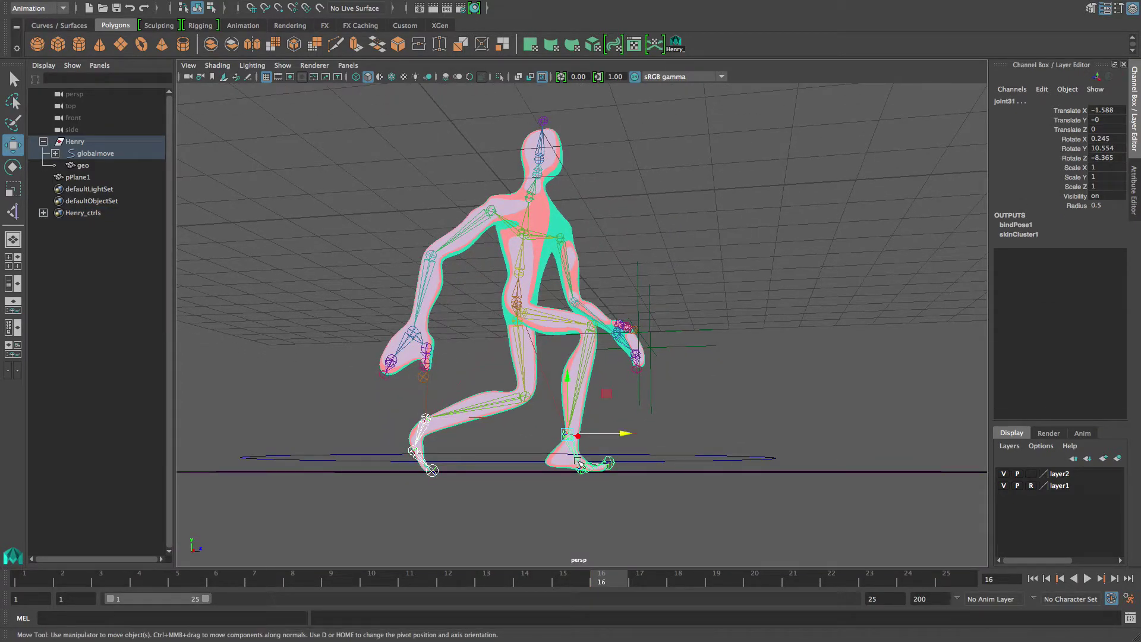
shift+click(416, 458)
shift+click(583, 468)
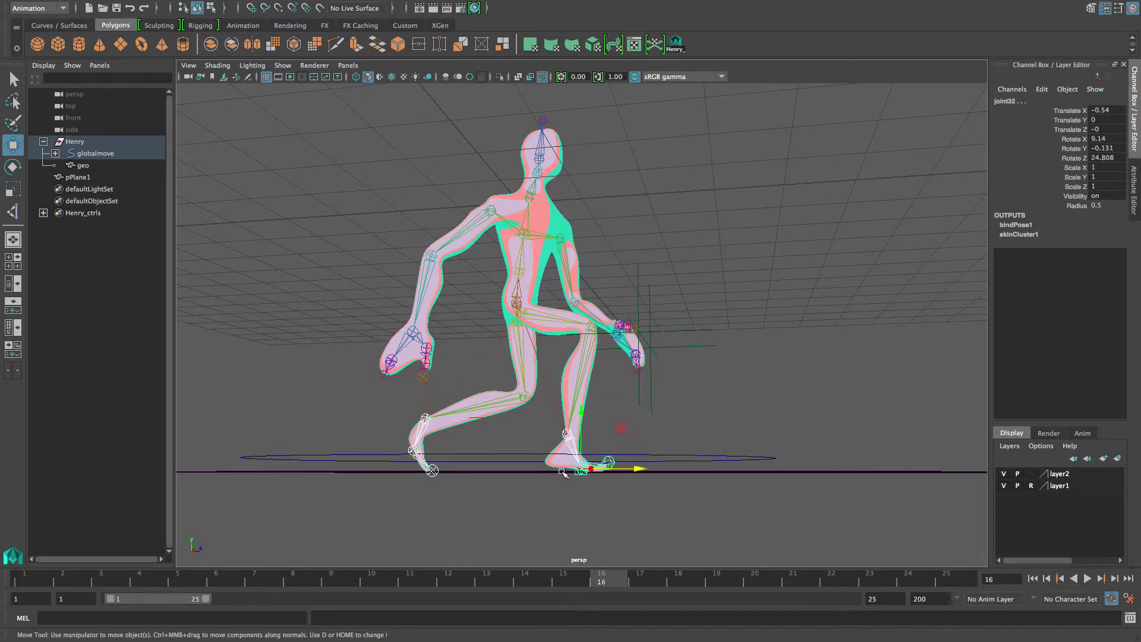
key(s)
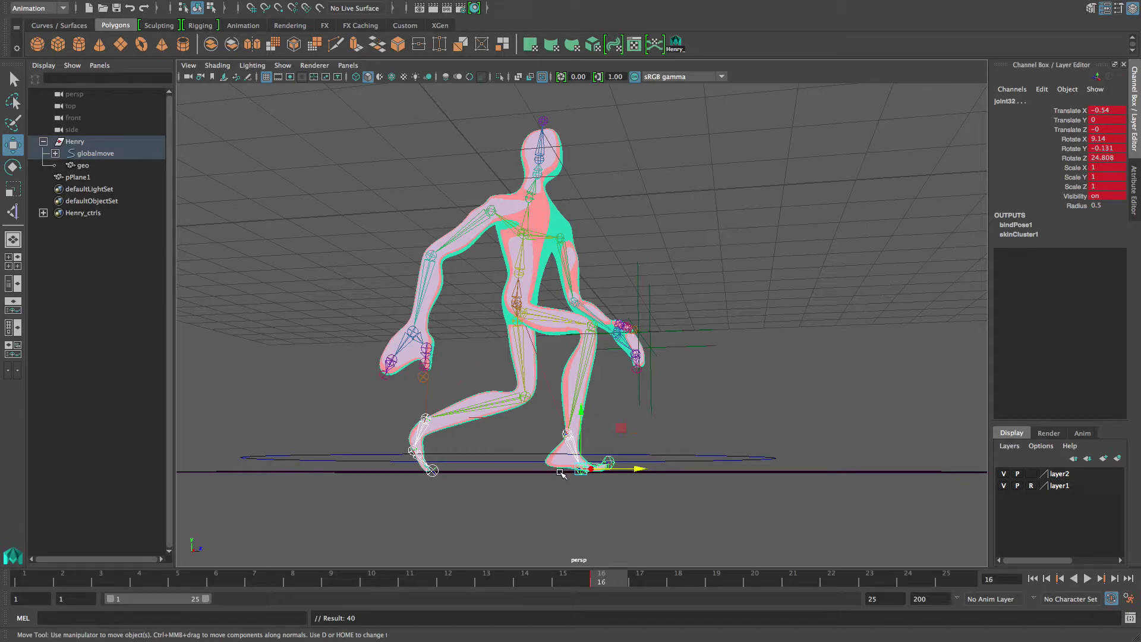
- Key the selected foot joints at frames 1 and 25, and scrub the motion to frame 7
click(17, 583)
alt+drag(446, 440, 446, 460)
key(s)
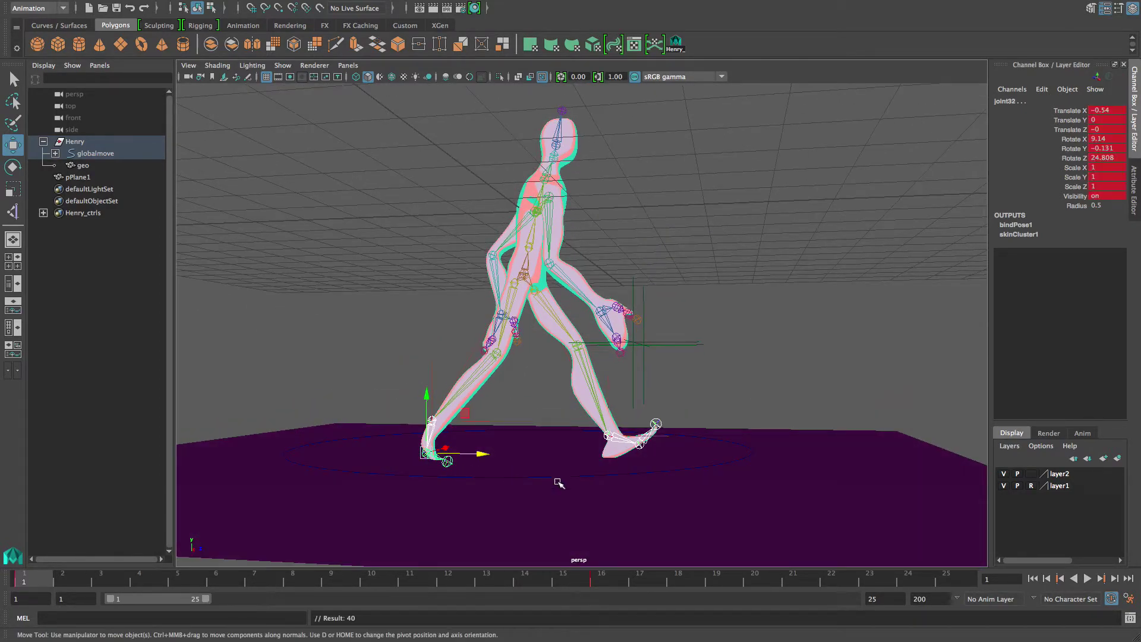
click(943, 581)
key(s)
drag(316, 579, 274, 575)
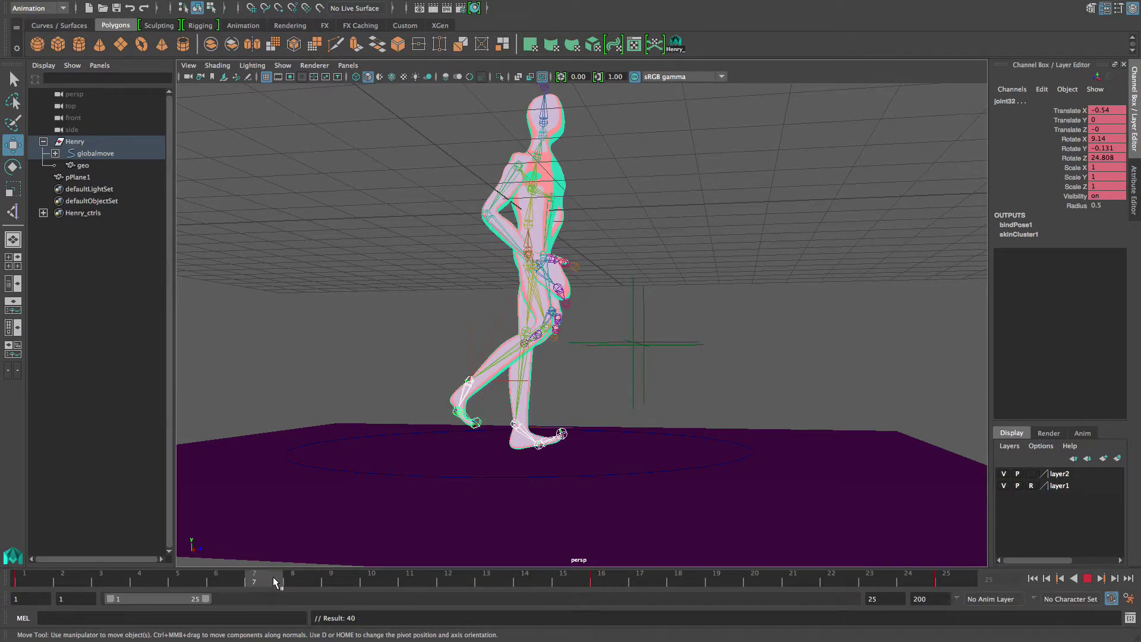
- At frame 7, rotate the raised rear foot's ball joint so that its toes point down
alt+drag(460, 441, 477, 450)
alt+right_drag(476, 450, 518, 458)
click(398, 367)
click(434, 438)
key(e)
drag(482, 409, 487, 412)
- Rotate the standing foot's ball joint4 to about Rotate Z -0.456 and ankle joint3 to about Rotate Z 0.625, keying the rotation at frame 7
click(543, 468)
drag(533, 425, 545, 428)
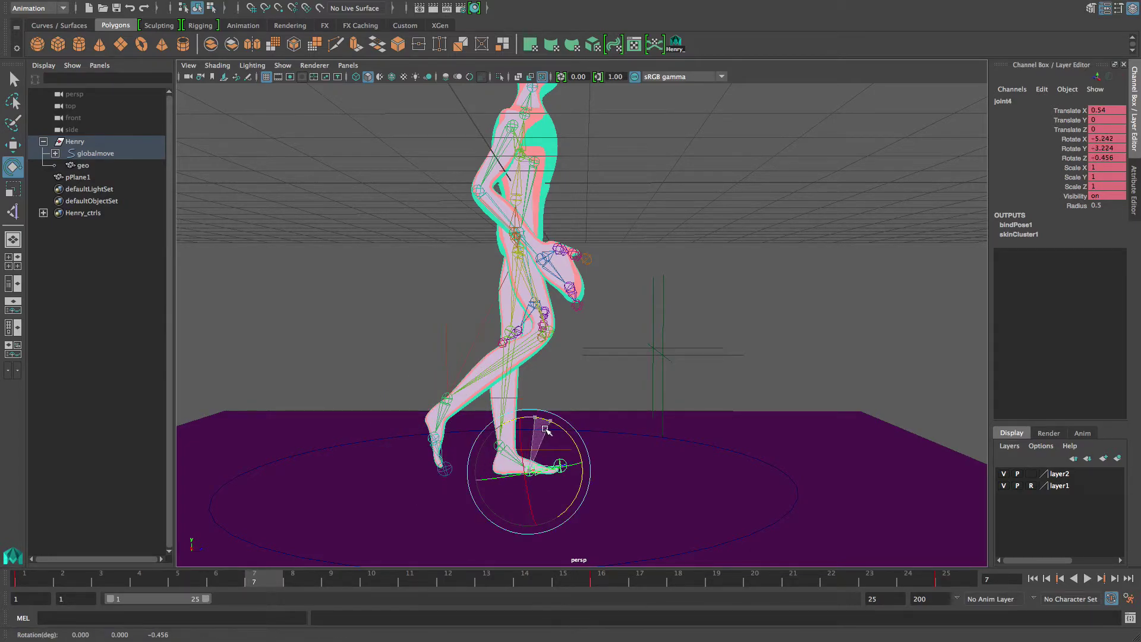
click(569, 398)
click(514, 454)
drag(519, 399, 523, 404)
key(shift+e)
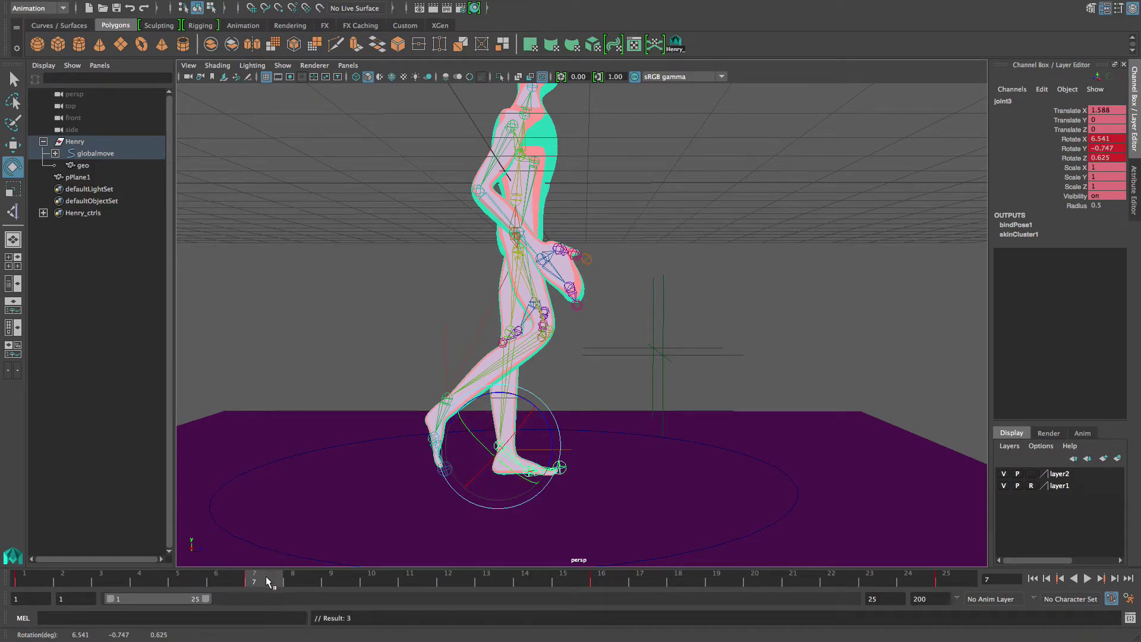
- At frame 13, rotate the leading foot's ankle joint31 to about Rotate X -7.4, Y 1.6, Z 13.5 and play back the motion
key(alt+v)
mouse_move(242, 584)
mouse_down()
mouse_move(601, 576)
mouse_move(492, 576)
mouse_up()
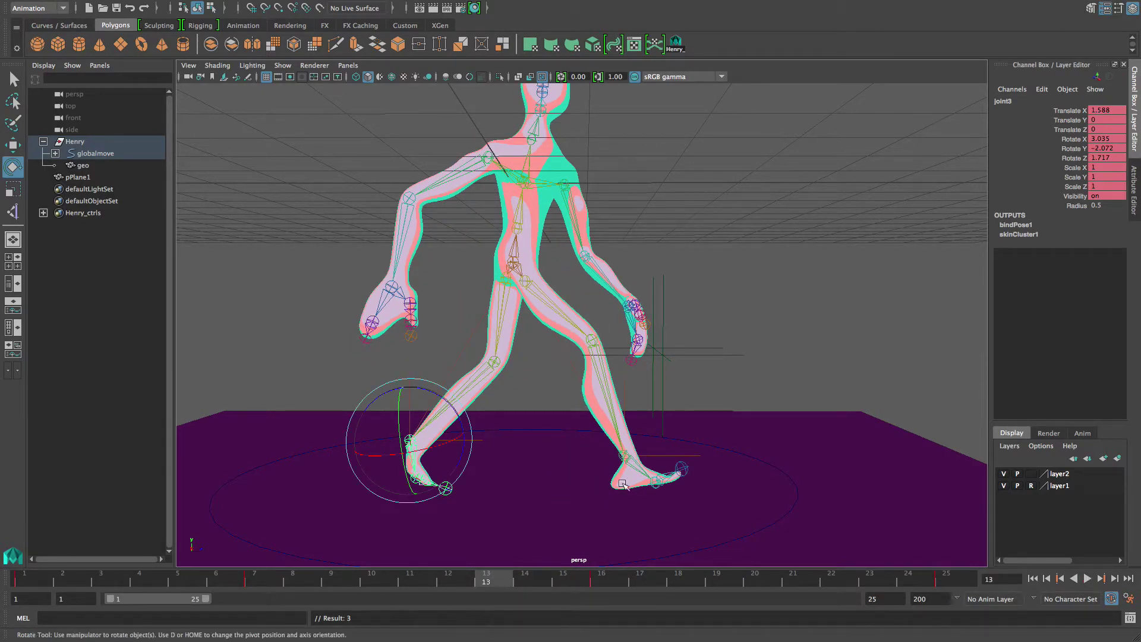
click(638, 466)
drag(656, 445, 652, 405)
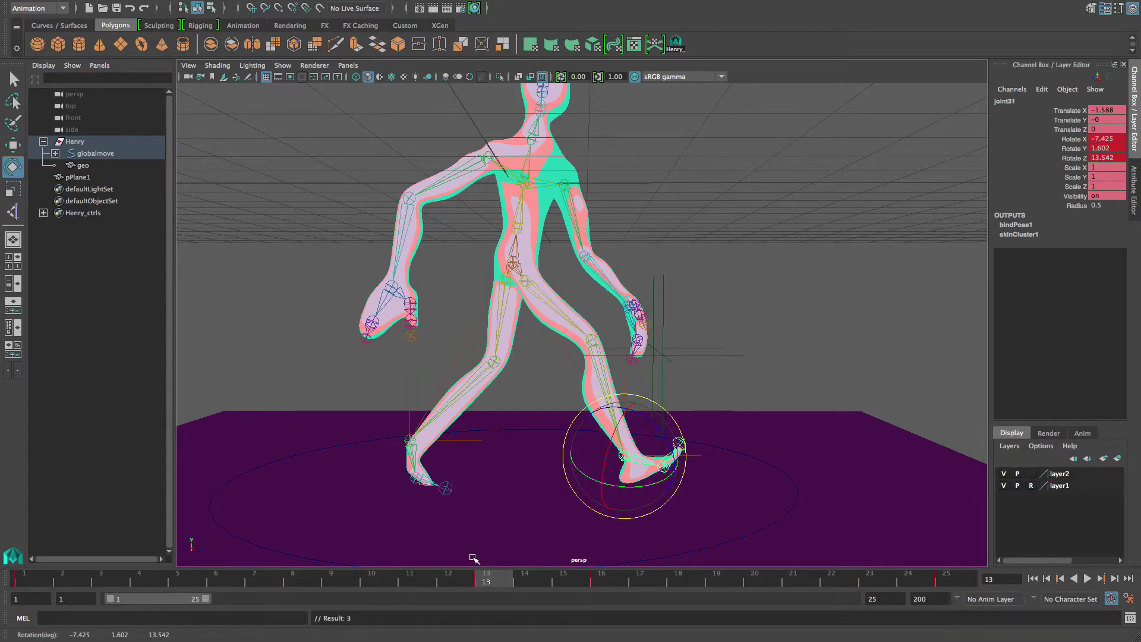
key(alt+v)
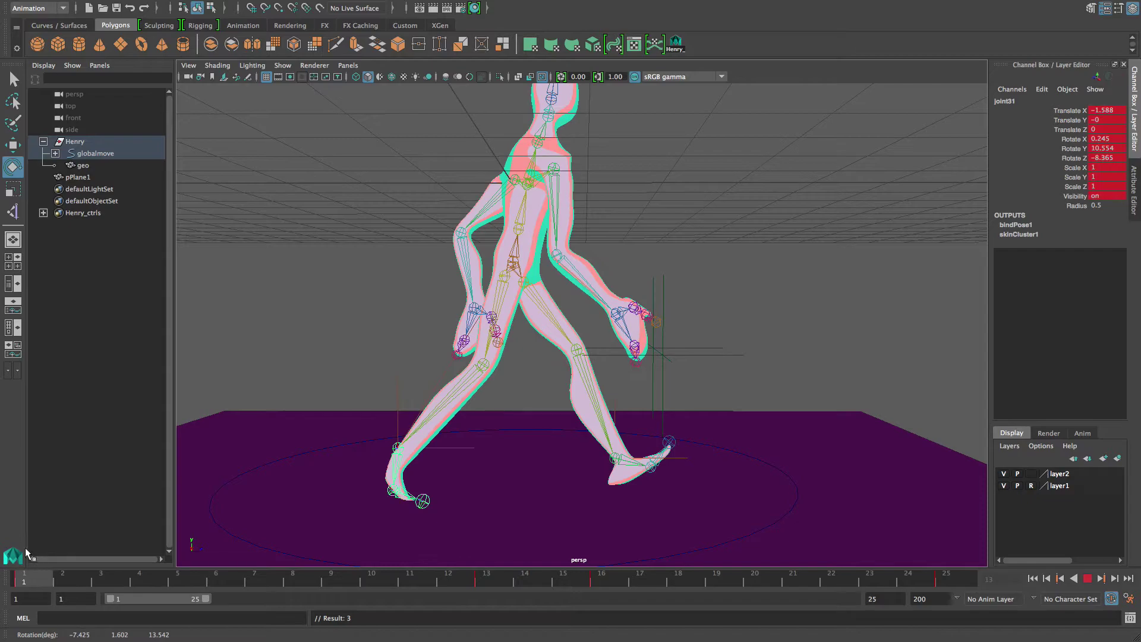
- At frame 1, select the ankle and ball joints of both feet together
drag(4, 546, 4, 546)
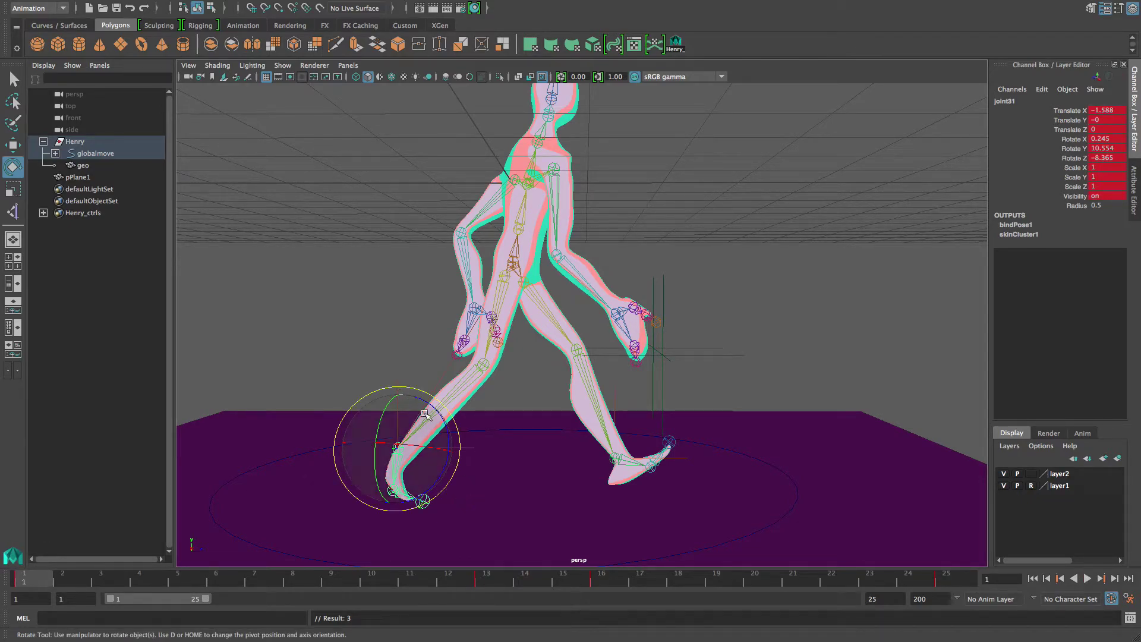
click(373, 367)
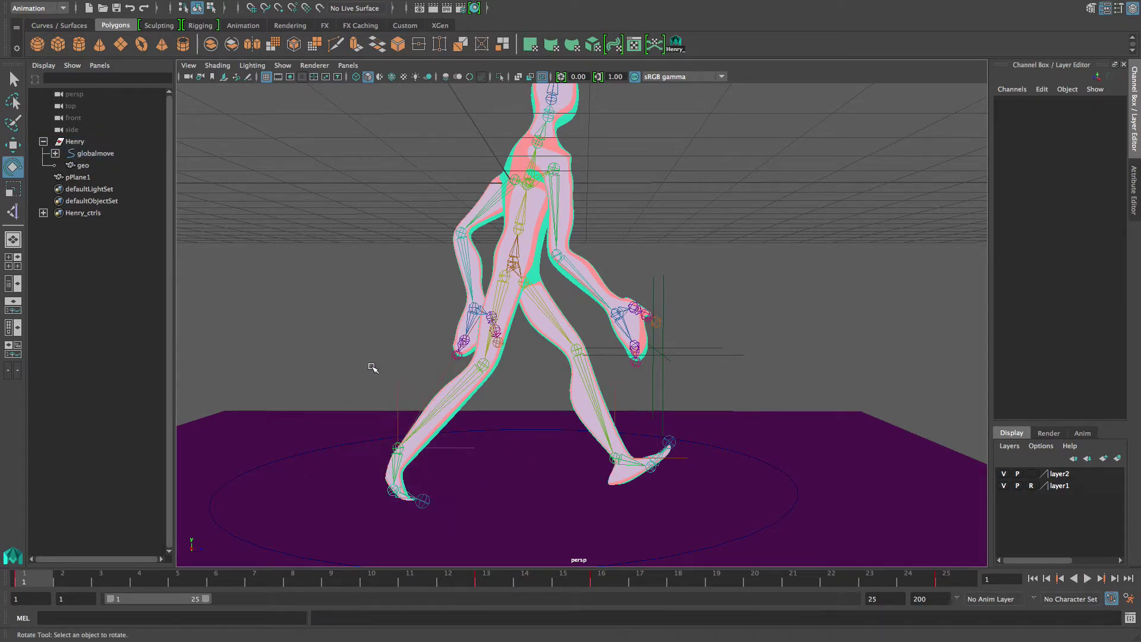
click(396, 468)
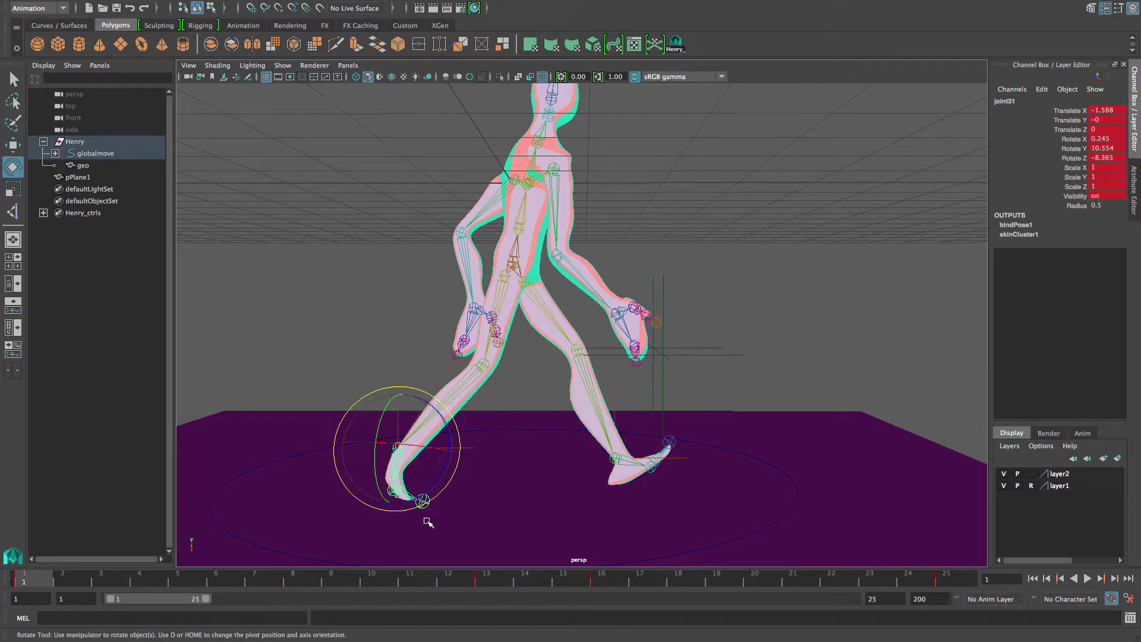
alt+right_drag(427, 521, 476, 519)
alt+middle_drag(476, 520, 598, 479)
alt+right_drag(598, 479, 596, 500)
shift+click(495, 506)
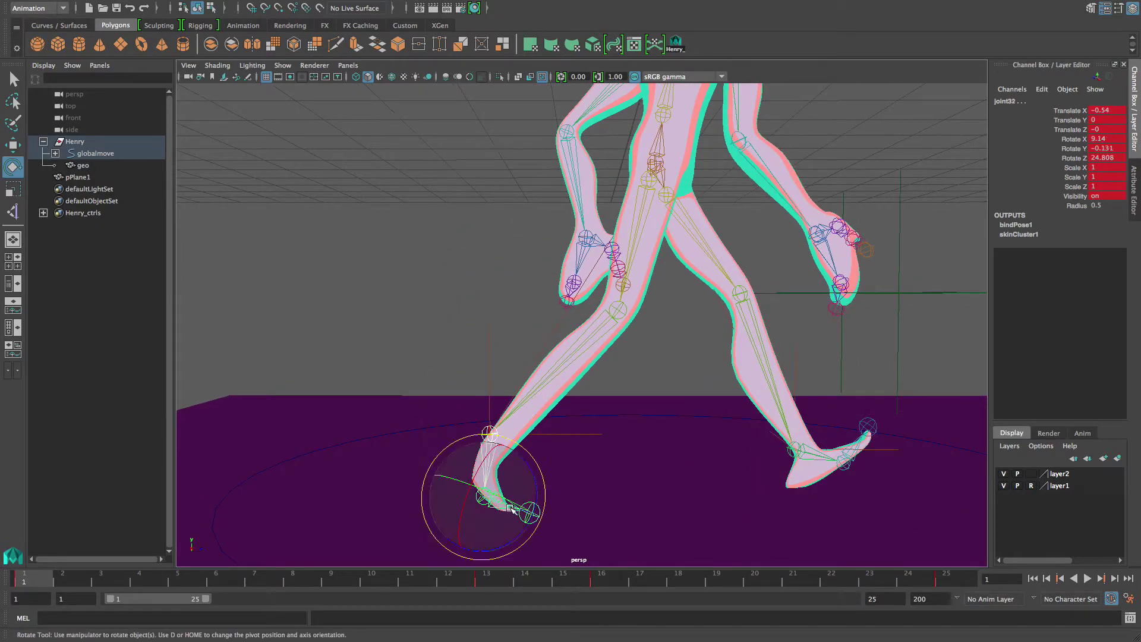
click(815, 459)
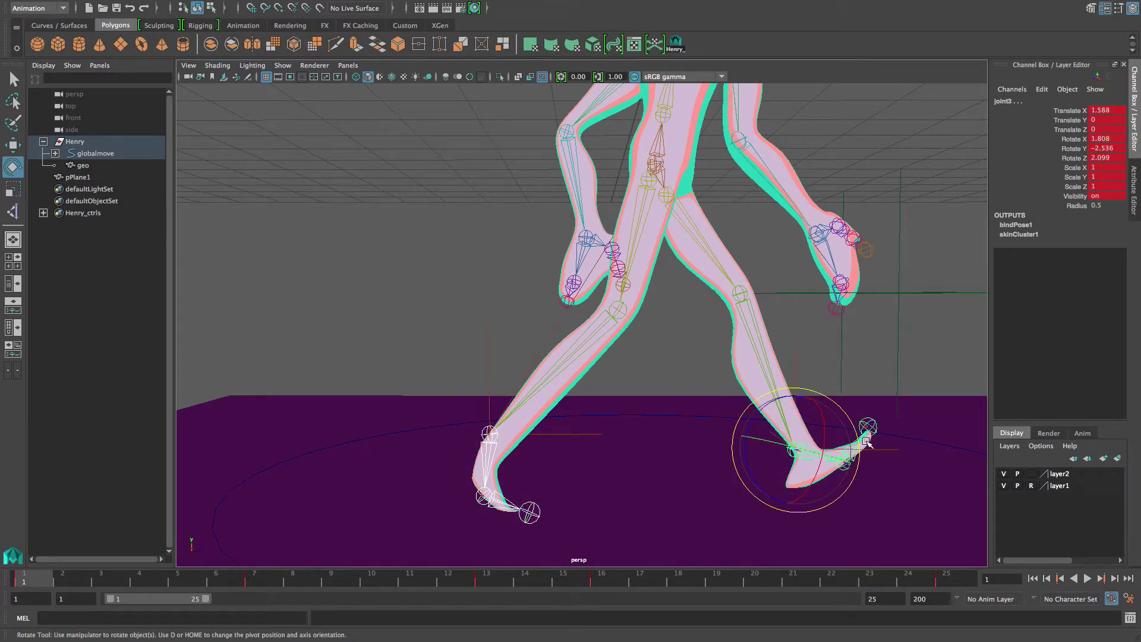
alt+right_drag(862, 473, 896, 484)
alt+middle_drag(896, 484, 770, 472)
alt+drag(771, 472, 760, 475)
click(774, 475)
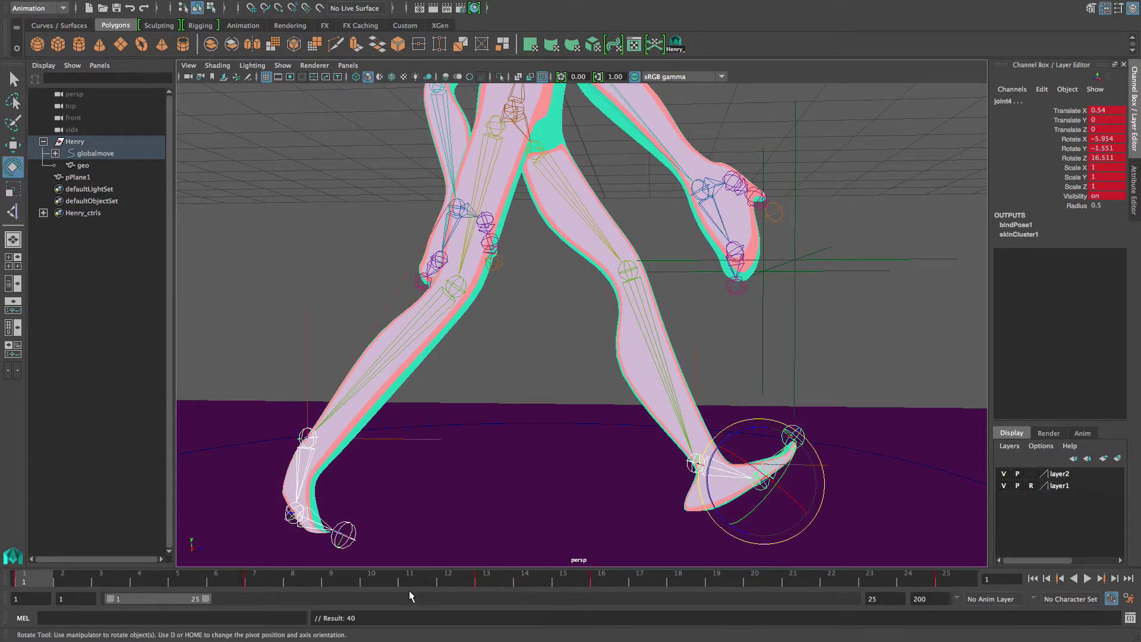
- Key the selected foot joints at frame 13 and play back the walk from frame 7
click(498, 580)
key(s)
click(259, 581)
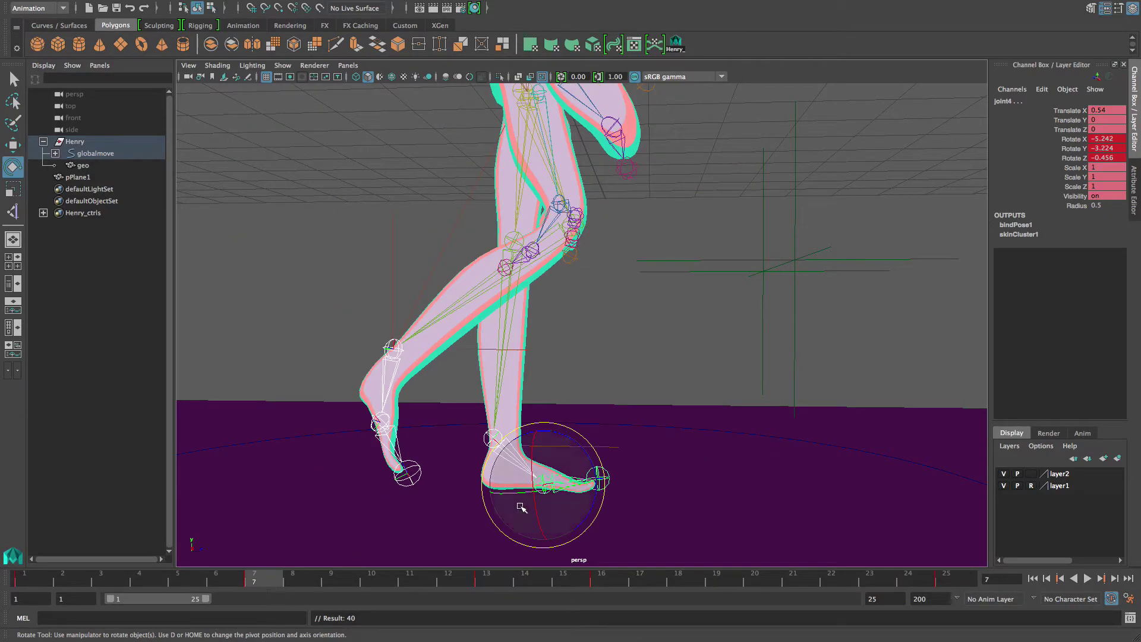
key(alt+v)
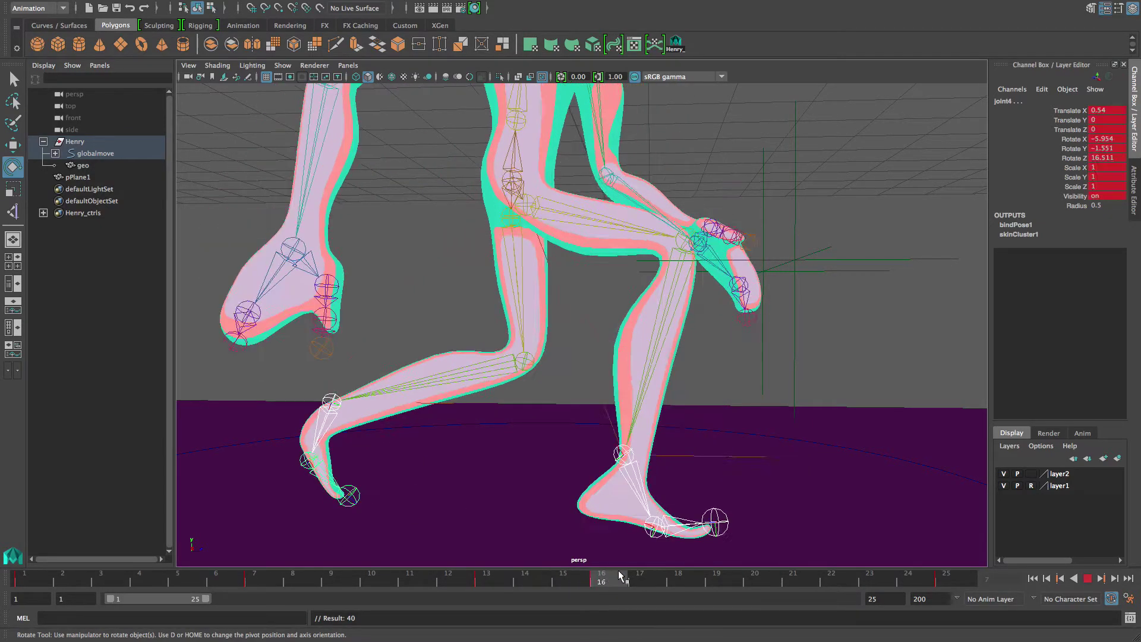
- At frame 19, adjust the standing foot's ball joint and rotate ankle joint31 to about Rotate Z -5.76, keying the rotation
click(712, 574)
alt+right_drag(614, 450, 567, 440)
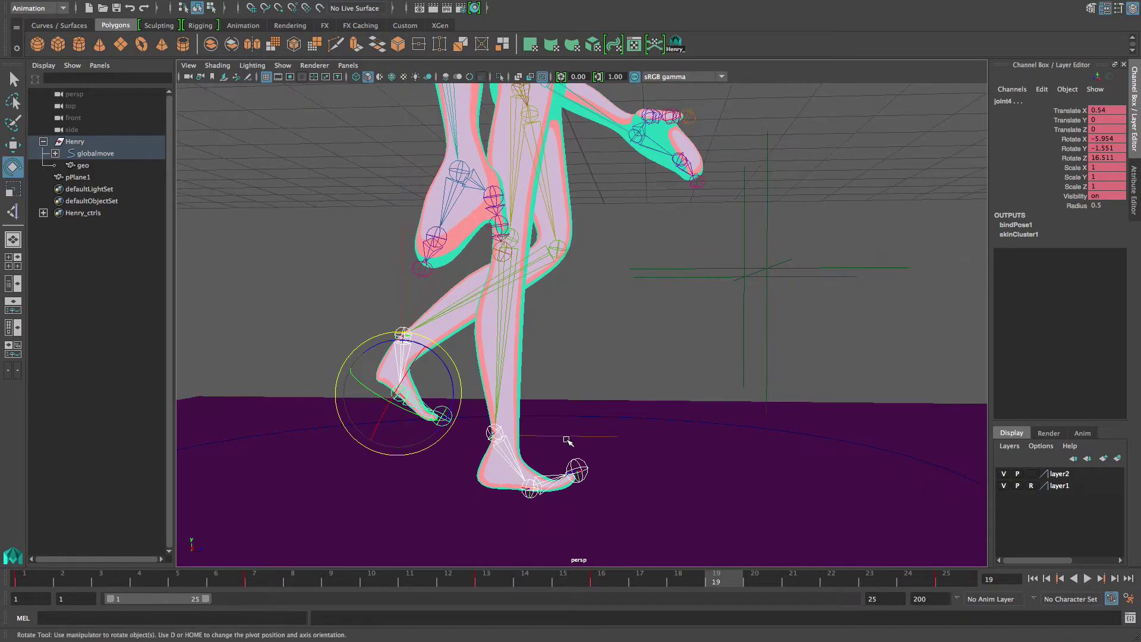
click(551, 479)
drag(550, 438, 557, 436)
click(549, 385)
click(505, 449)
drag(527, 397, 523, 392)
key(shift+e)
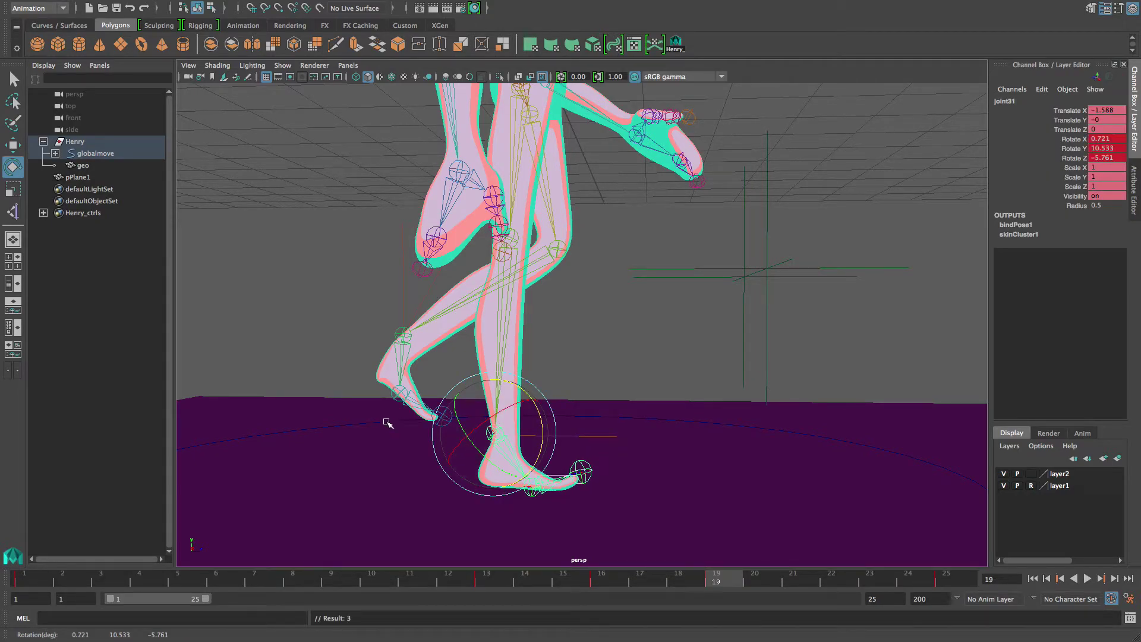
- Rotate the raised foot's ball joint4 to about Rotate Z -13.8 and key its rotation at frame 19
click(412, 401)
drag(448, 356, 453, 388)
key(shift+e)
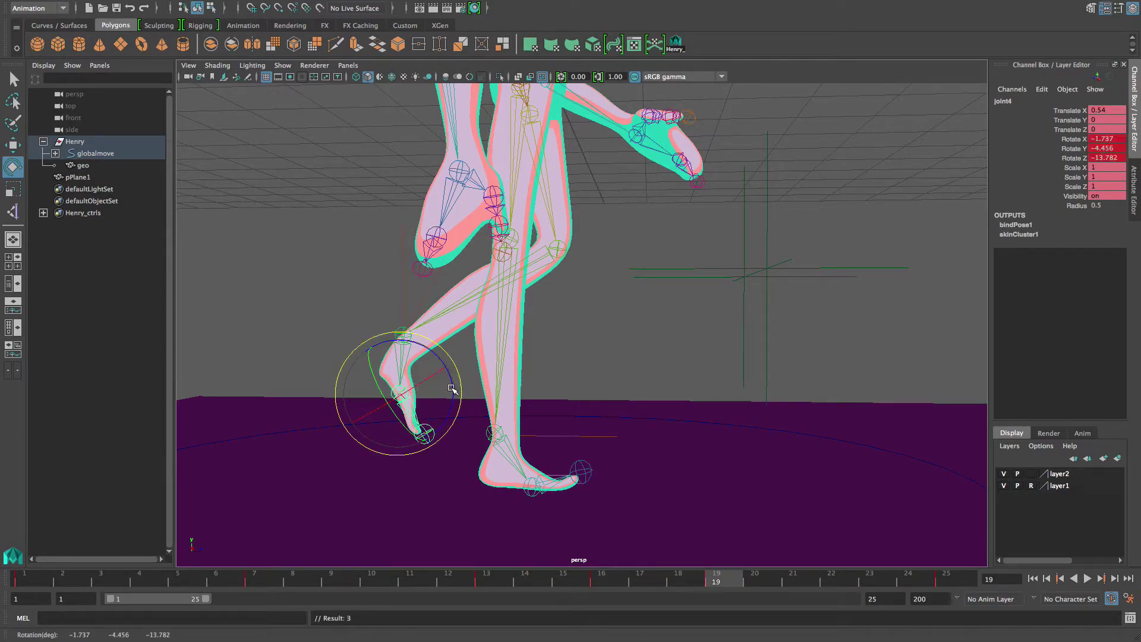
alt+right_drag(651, 401, 509, 381)
alt+drag(509, 381, 531, 434)
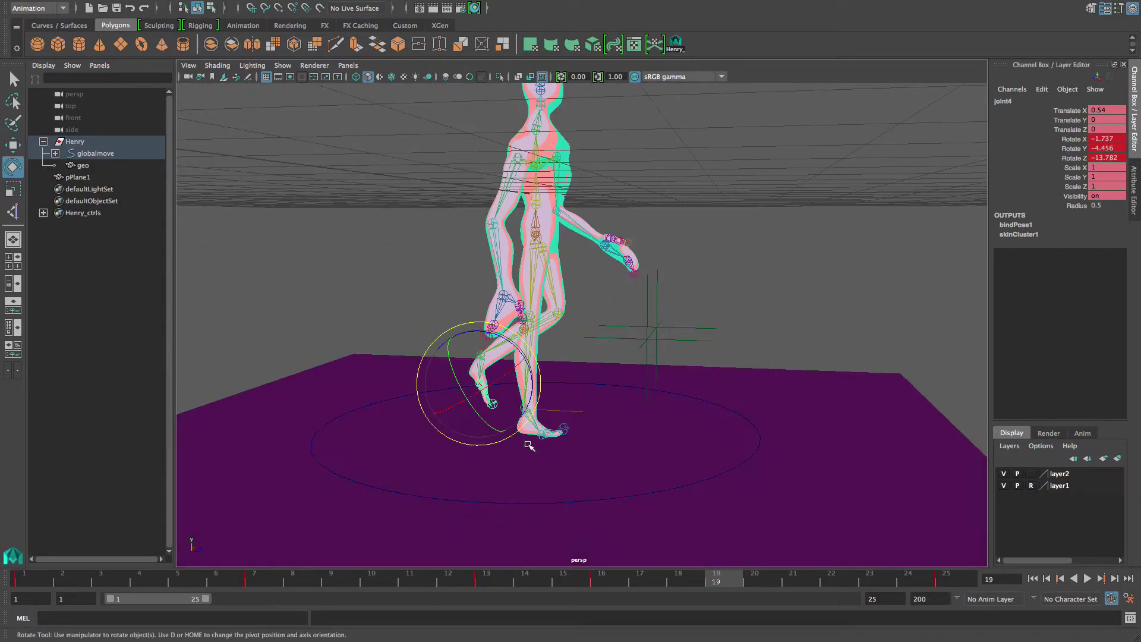
- At frame 1, rotate the rear foot's ball joint32 to about Rotate Z 36.7 and copy its key
drag(251, 579, 1, 587)
click(454, 440)
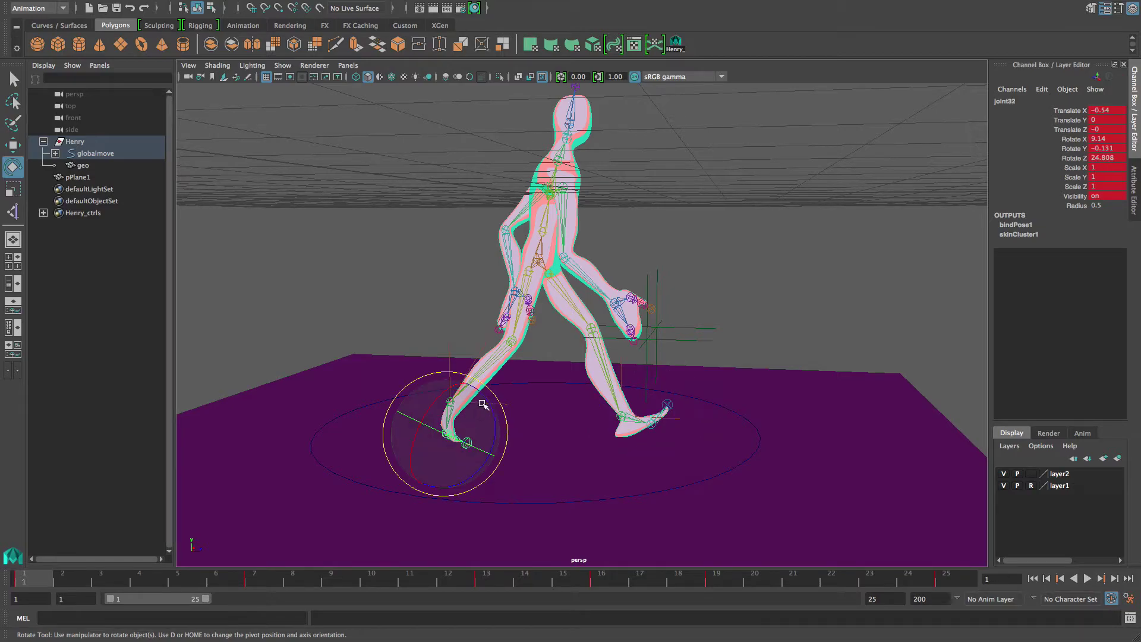
drag(502, 399, 495, 392)
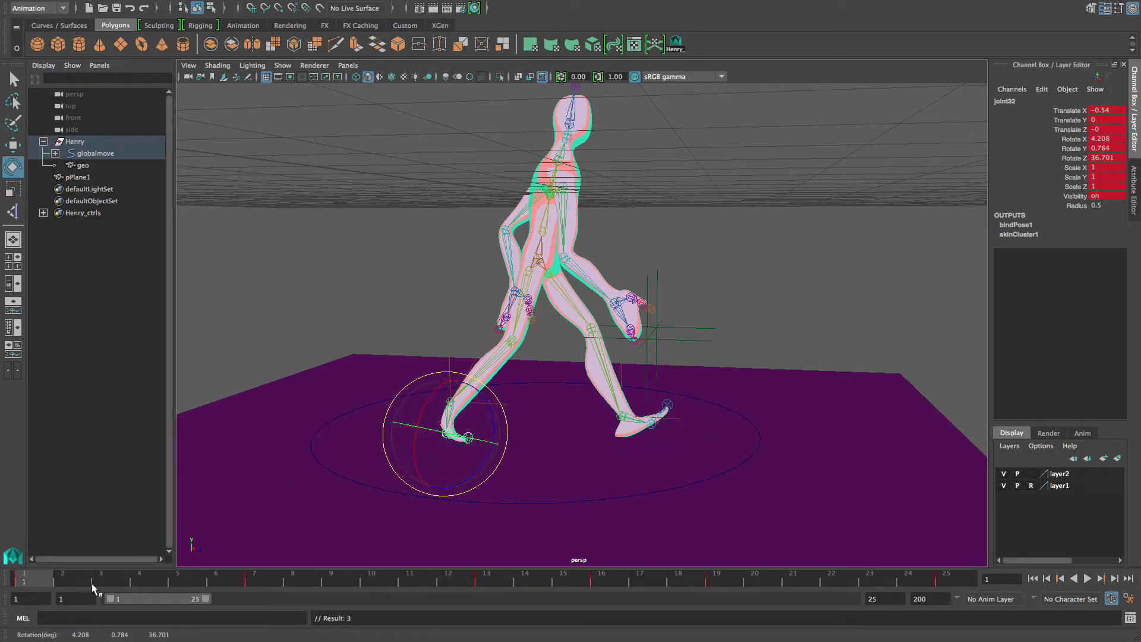
right_click(28, 575)
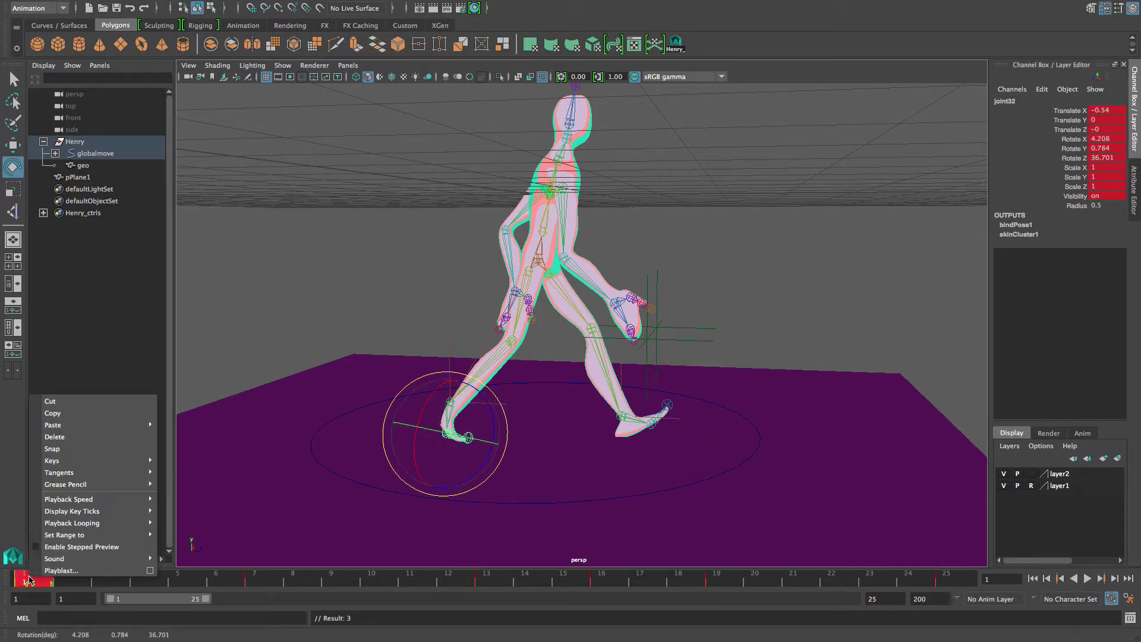
click(47, 413)
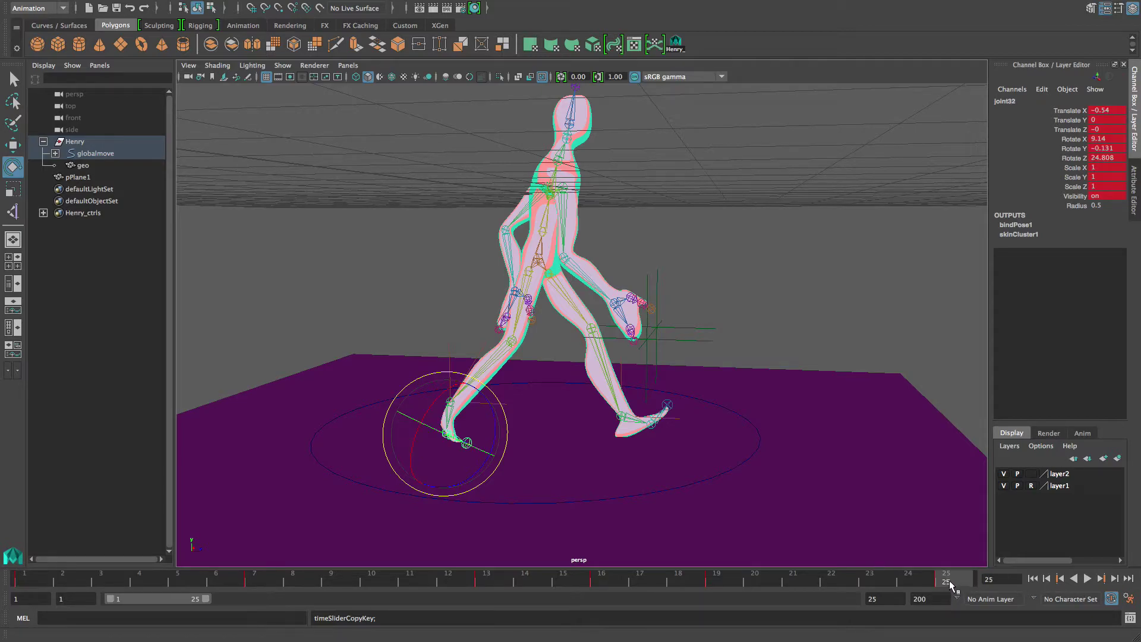
- Paste the copied joint32 key at frame 25
double_click(950, 580)
click(904, 583)
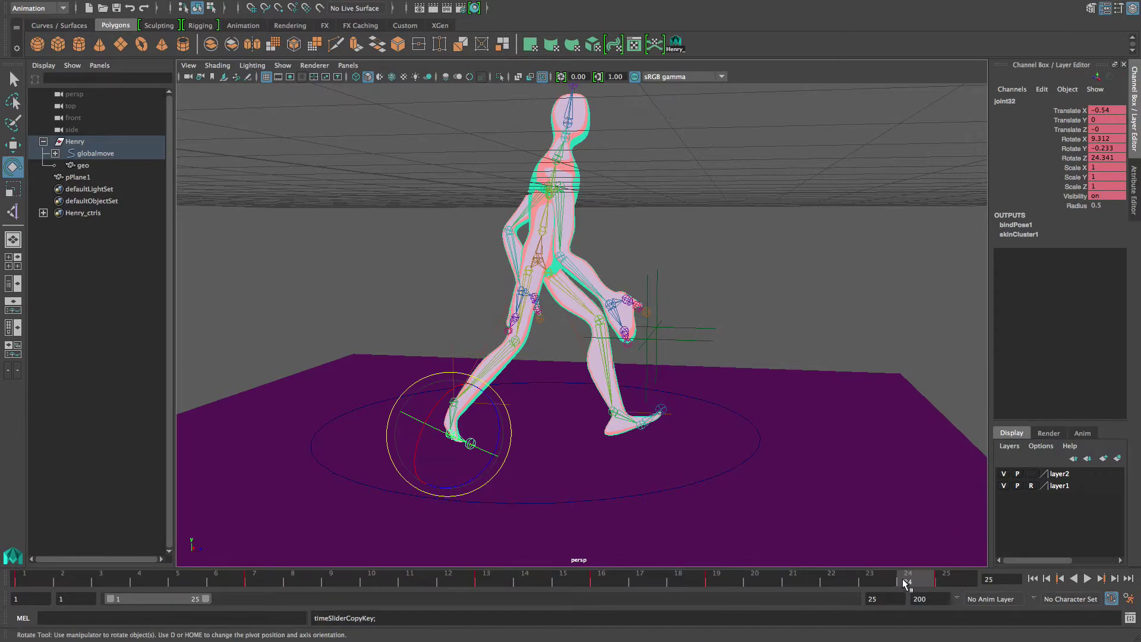
double_click(948, 580)
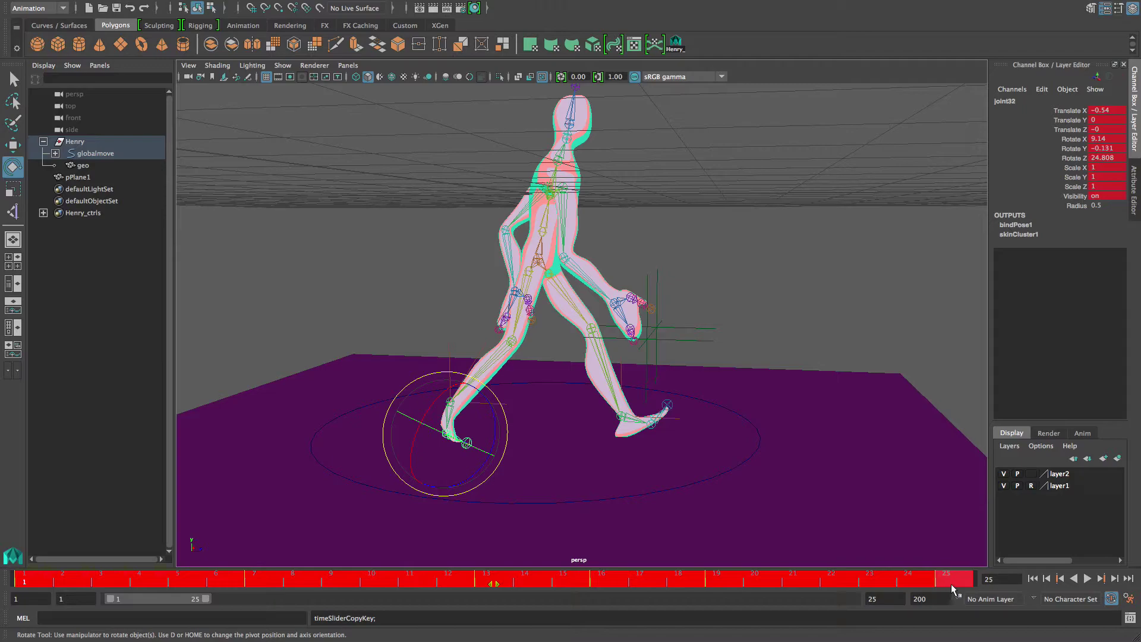
click(863, 584)
click(950, 576)
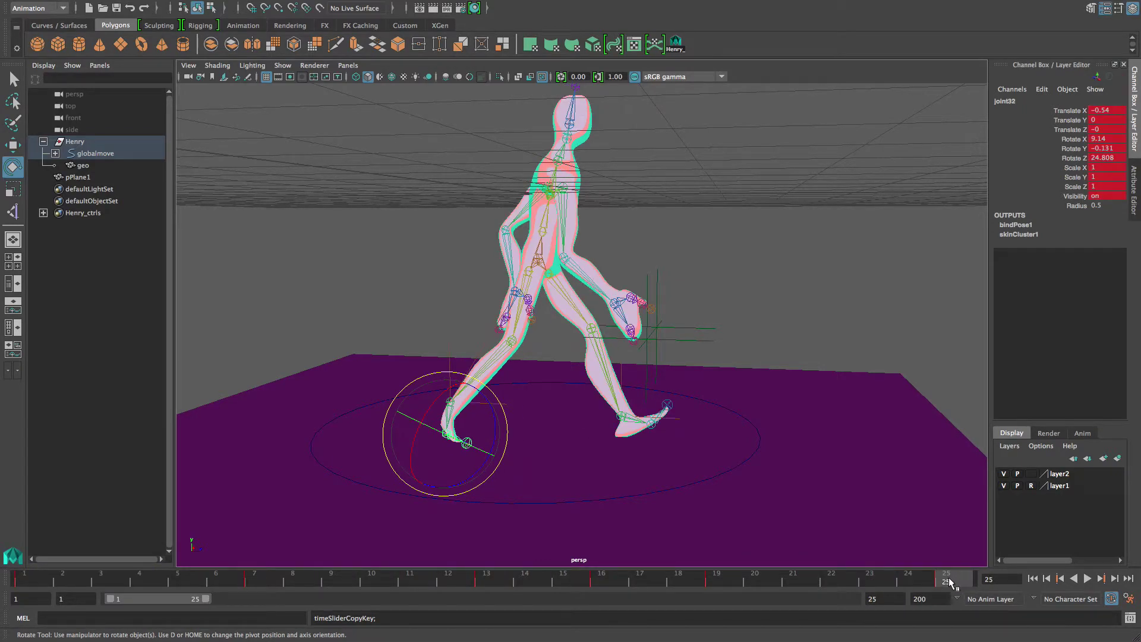
right_click(948, 579)
mouse_move(967, 428)
click(913, 438)
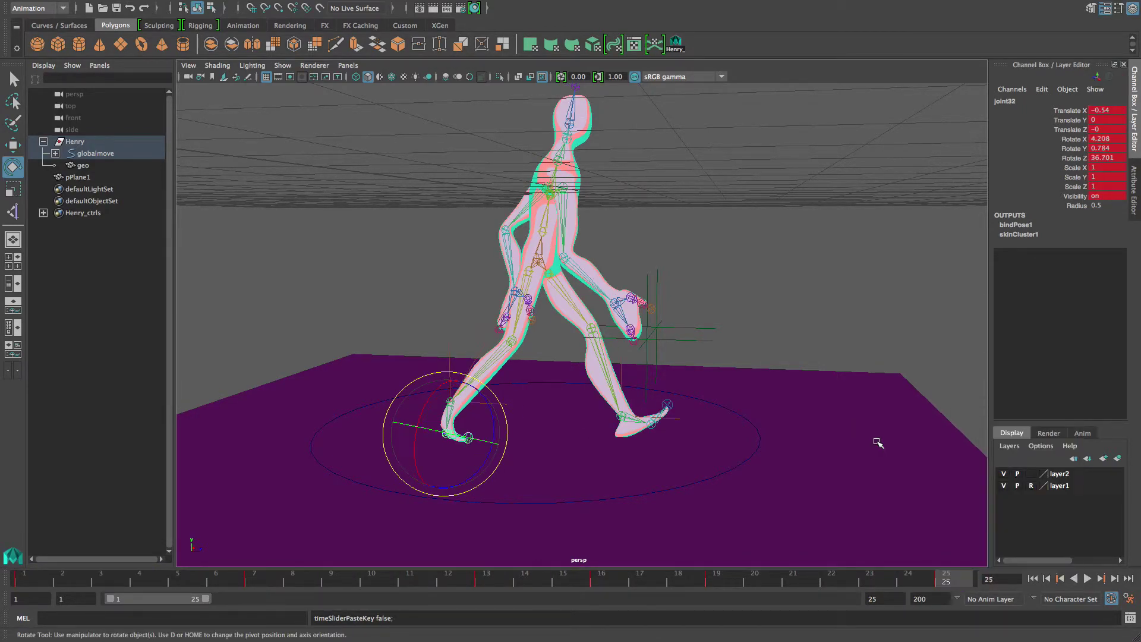
- At frame 22, raise the body by moving the root hip joint to about Translate Y -0.695
mouse_move(35, 577)
mouse_down()
mouse_move(606, 571)
mouse_move(704, 594)
mouse_move(818, 586)
mouse_up()
alt+drag(534, 347, 519, 302)
click(584, 315)
key(w)
drag(543, 247, 541, 233)
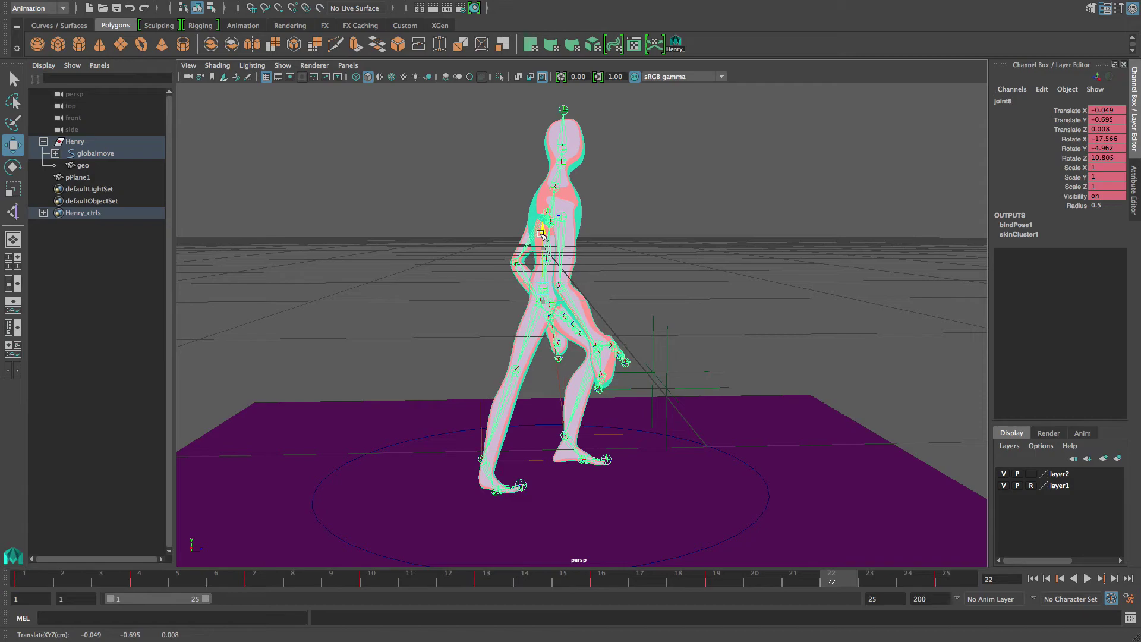
- Rotate the rear foot at frame 22 to lift its heel, and select ball joint32
click(485, 473)
key(e)
drag(495, 408, 518, 422)
click(389, 346)
click(491, 499)
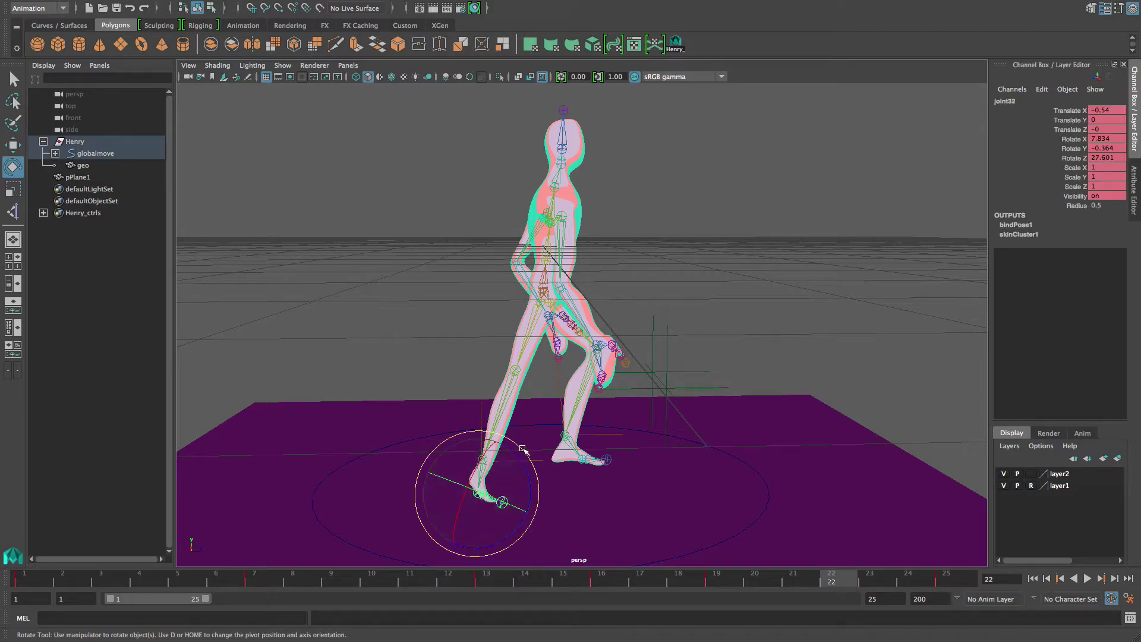
- Raise the front foot's ikHandle1 and rotate its ankle joint3 so that the foot points down, then select its ball joint
click(595, 434)
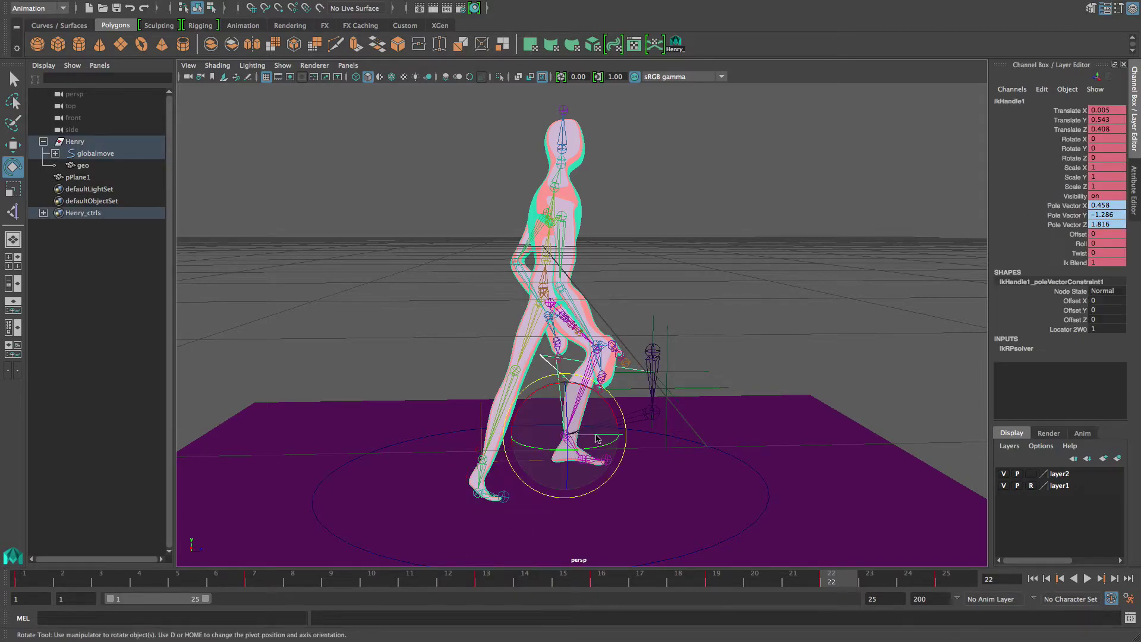
key(w)
drag(566, 377, 569, 351)
click(575, 429)
key(e)
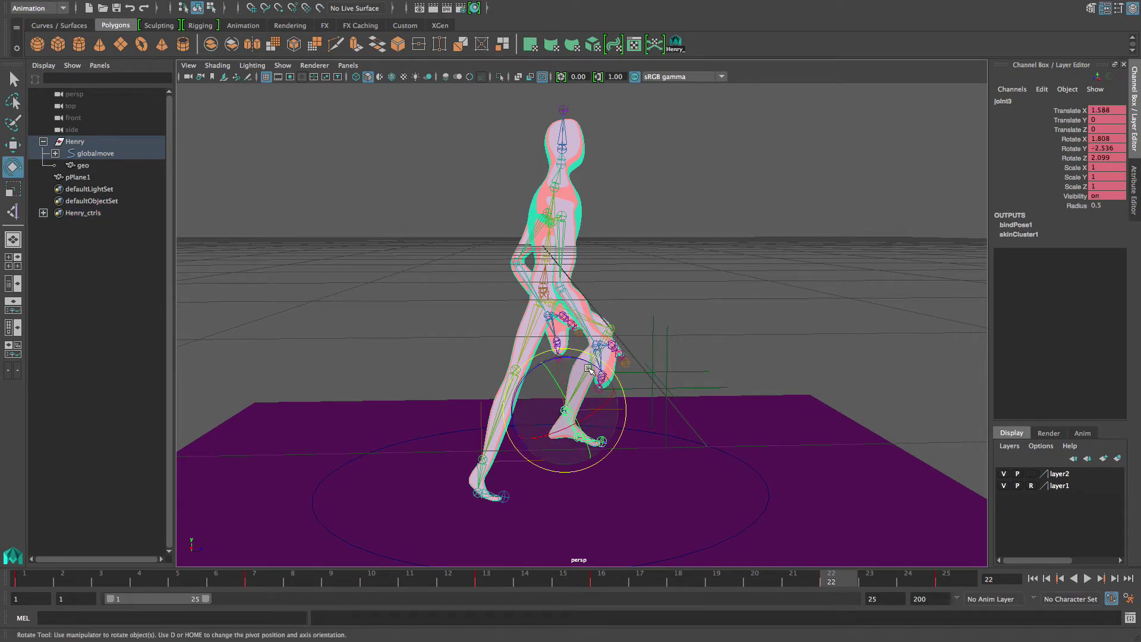
drag(580, 350, 598, 398)
click(653, 313)
click(575, 446)
- Select all of Henry's controls and key the whole pose at frame 22
alt+drag(648, 437, 594, 451)
click(676, 46)
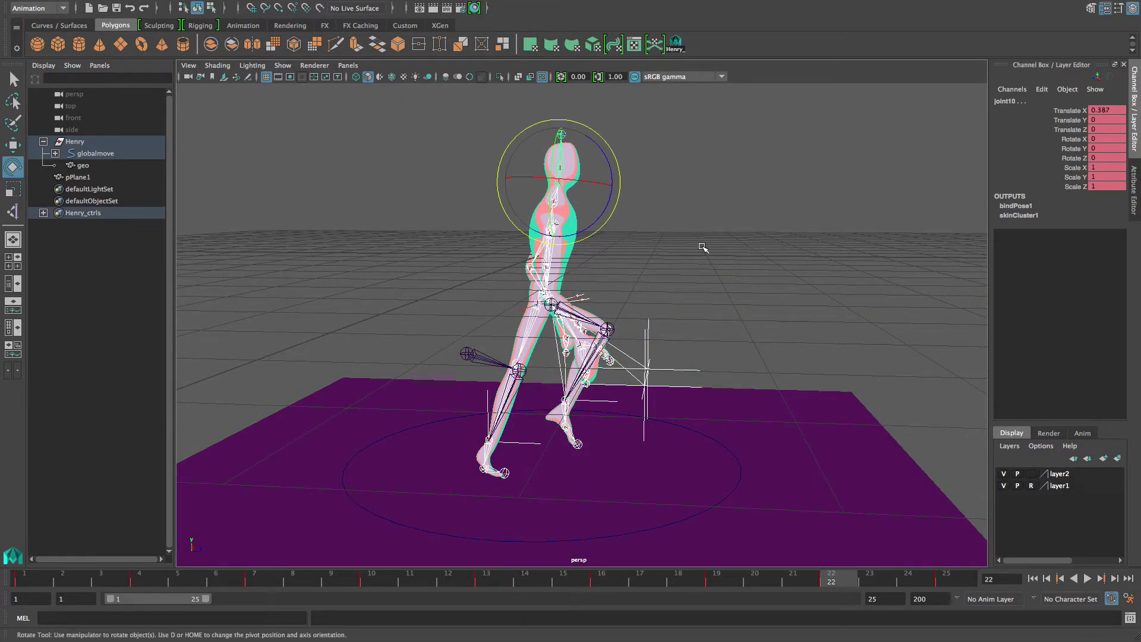
key(s)
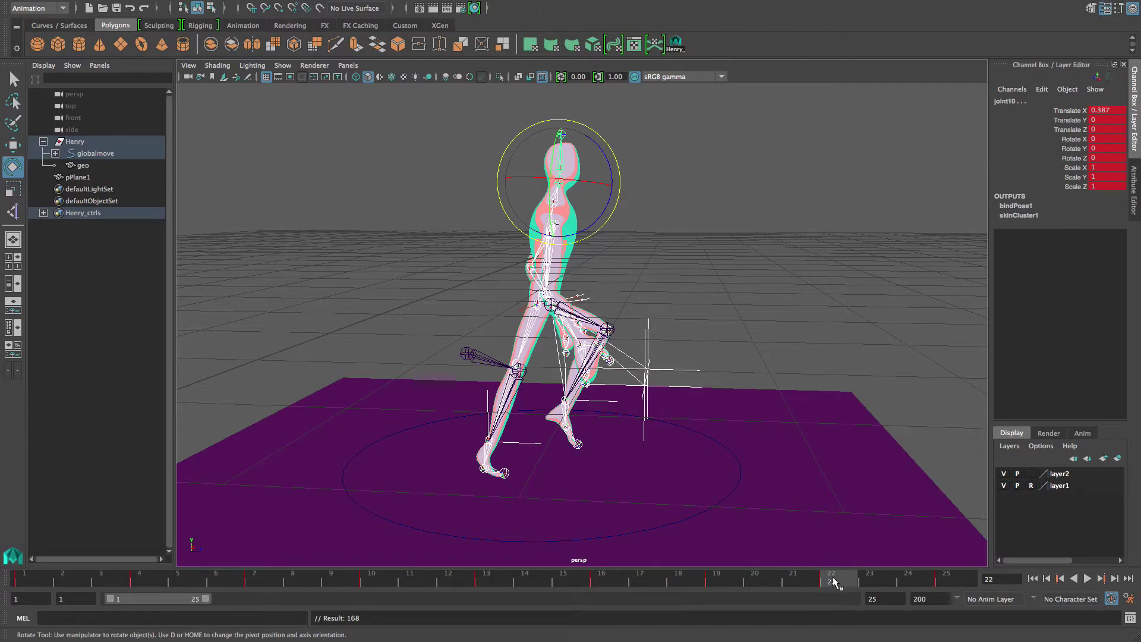
- Deselect everything, play the walk cycle and examine the motion from different angles
key(alt+v)
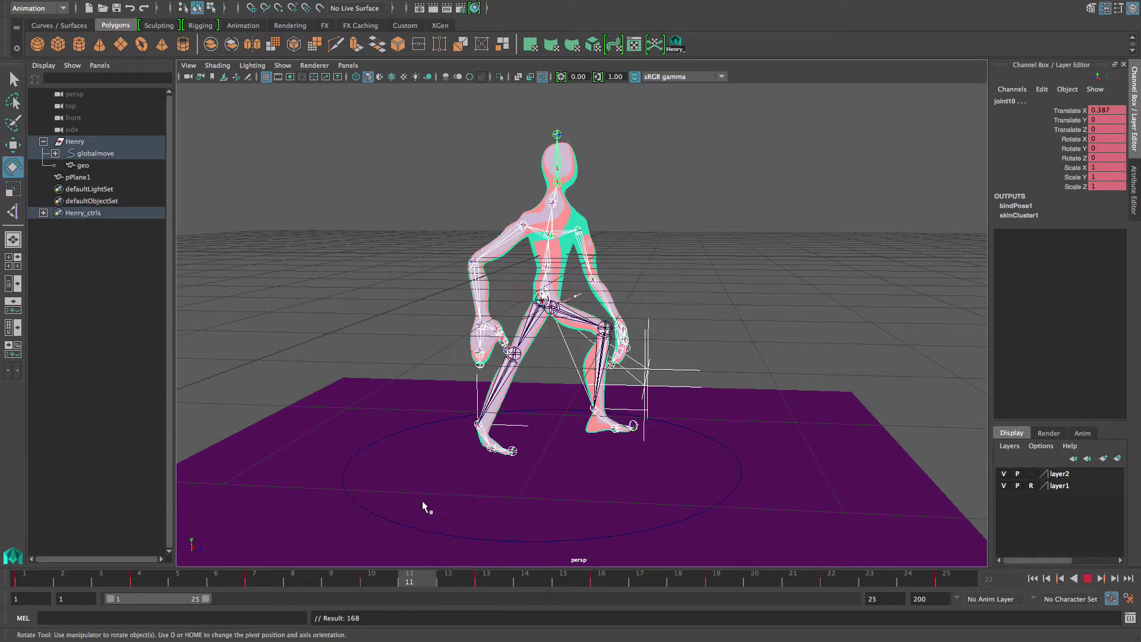
key(Escape)
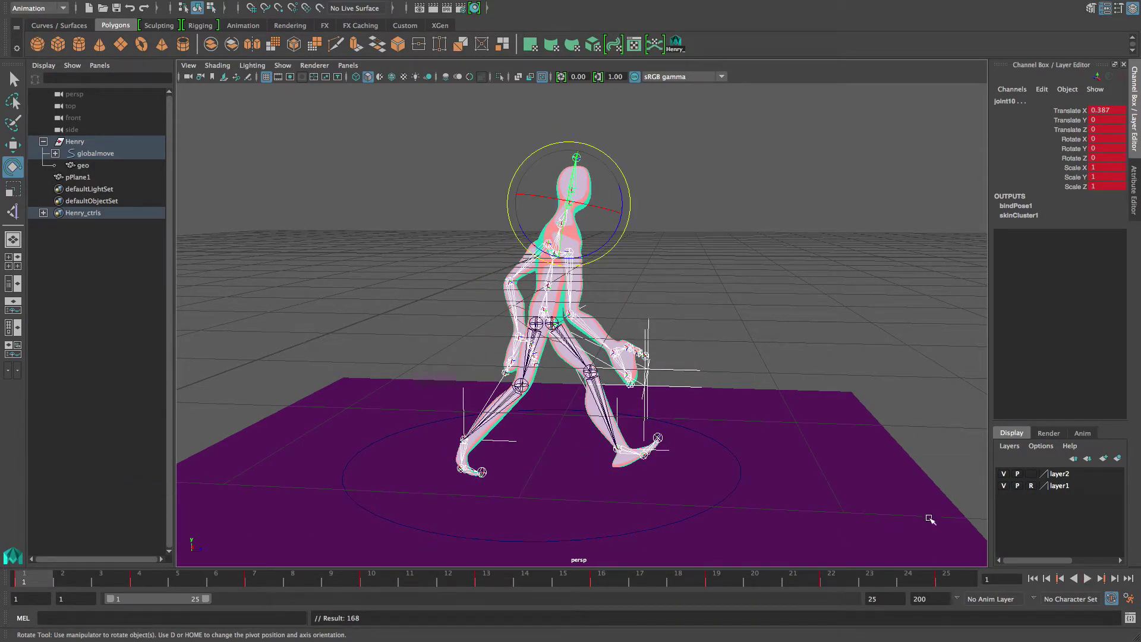
click(789, 285)
click(1085, 579)
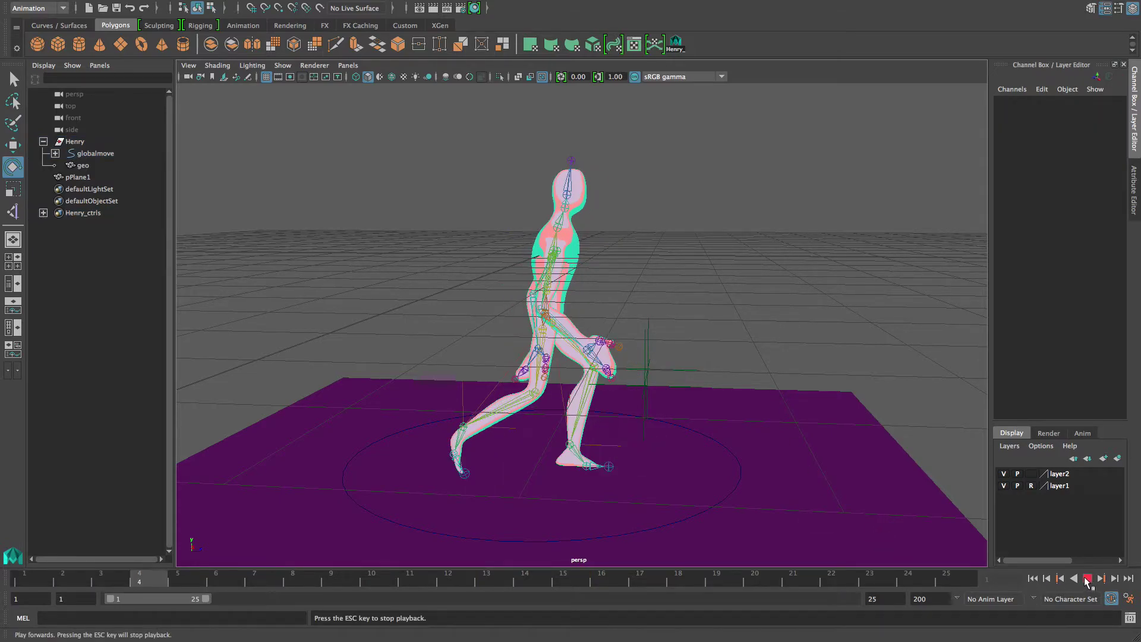
alt+drag(681, 265, 754, 301)
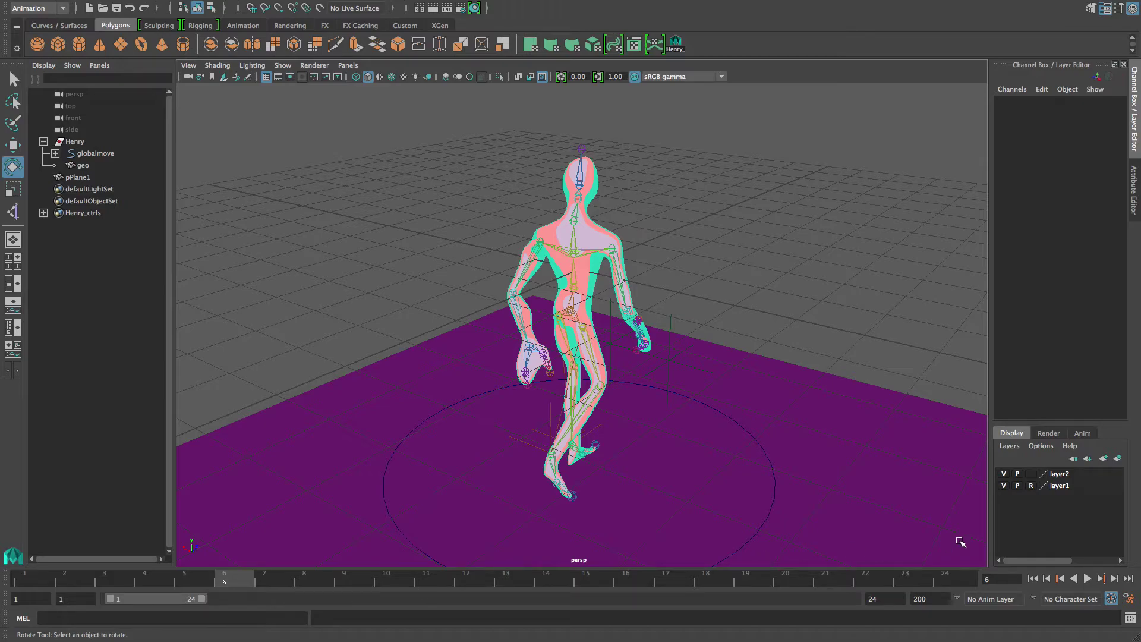
- Play the walk cycle, examine Henry's motion from different angles, and stop playback
click(22, 578)
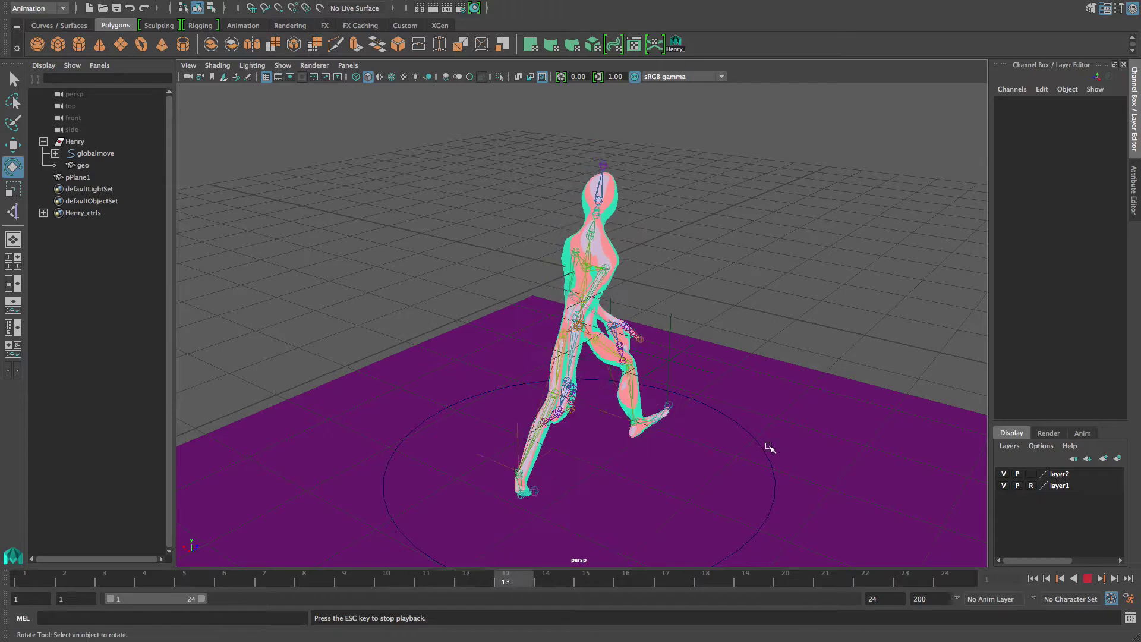
alt+drag(568, 359, 859, 354)
alt+drag(639, 355, 745, 362)
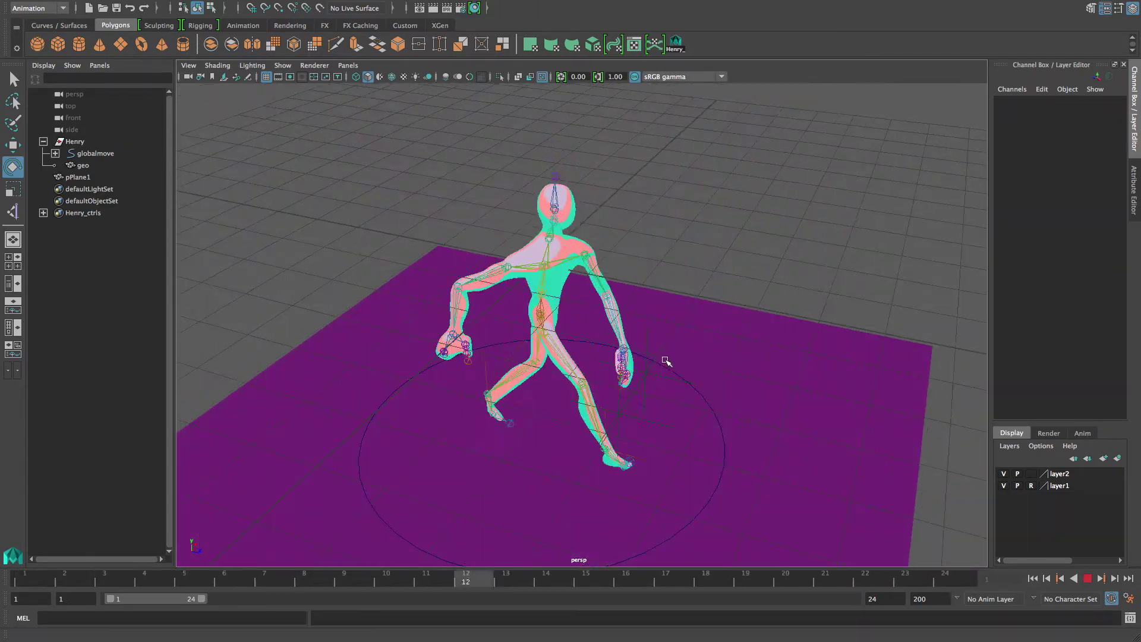
click(1086, 578)
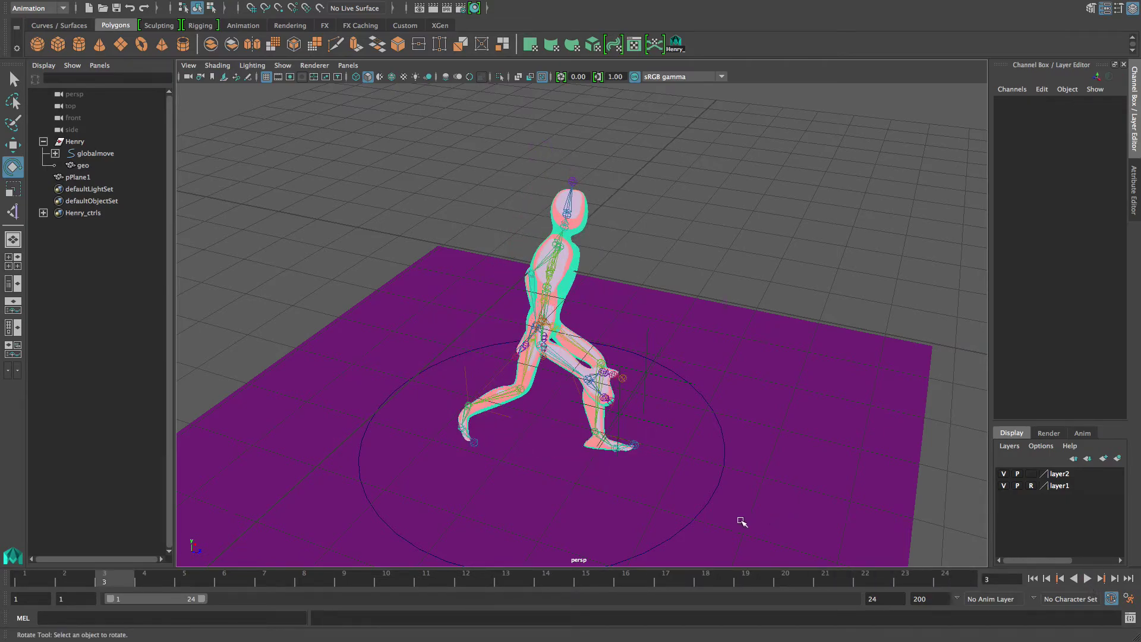
alt+drag(643, 415, 498, 403)
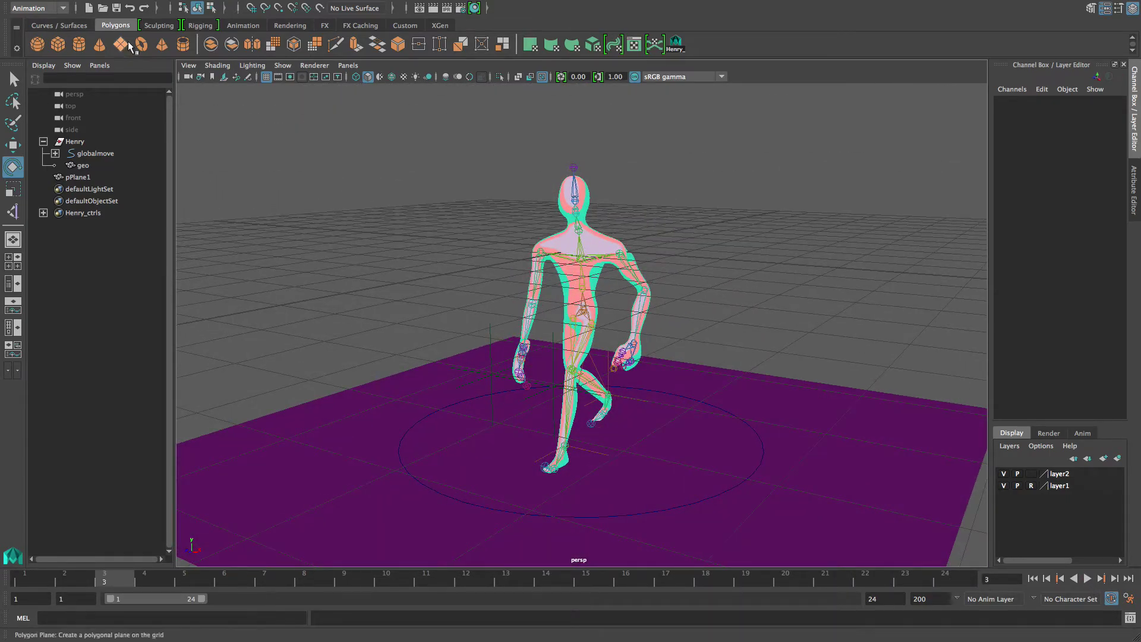
- Save the scene under the new name walkcycle.mb on the Desktop and activate the Rotate tool
click(71, 7)
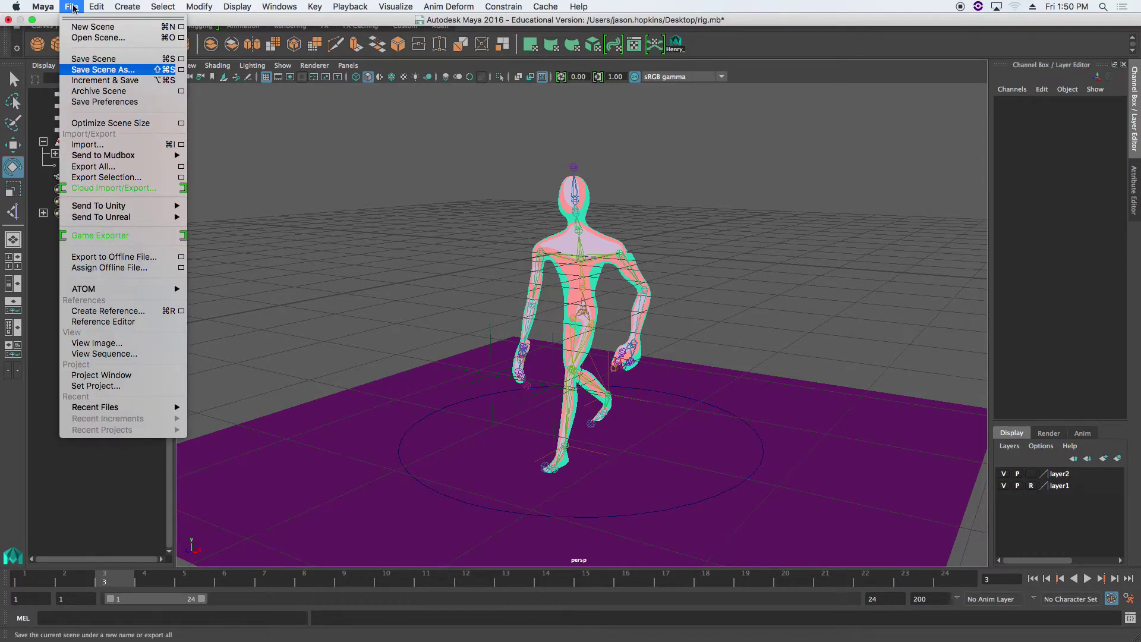
click(104, 70)
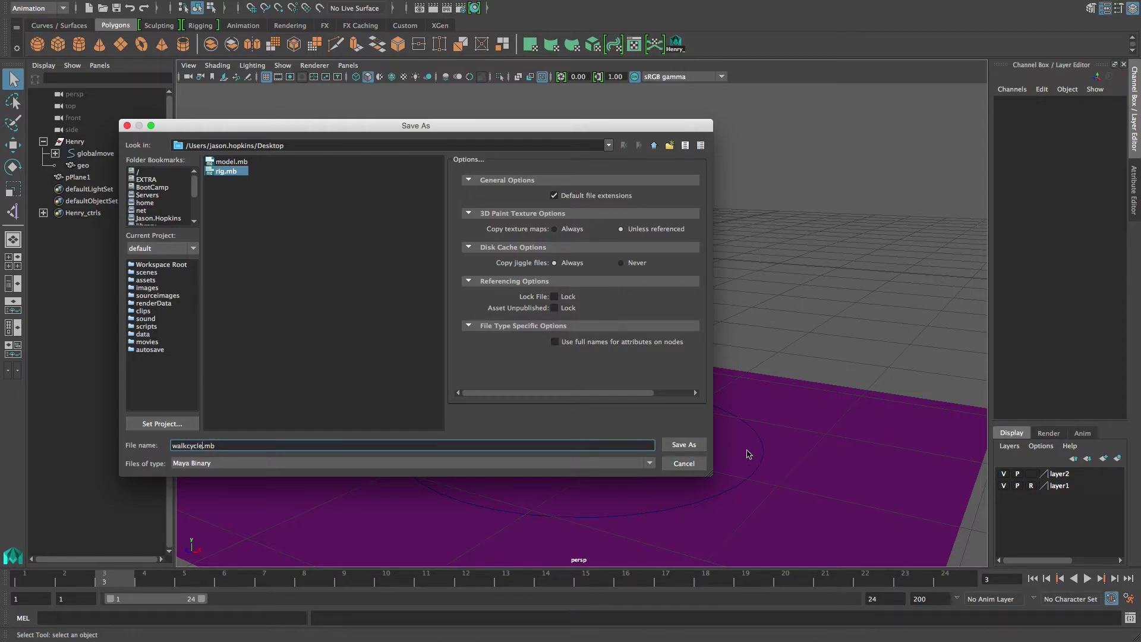
click(683, 445)
key(e)
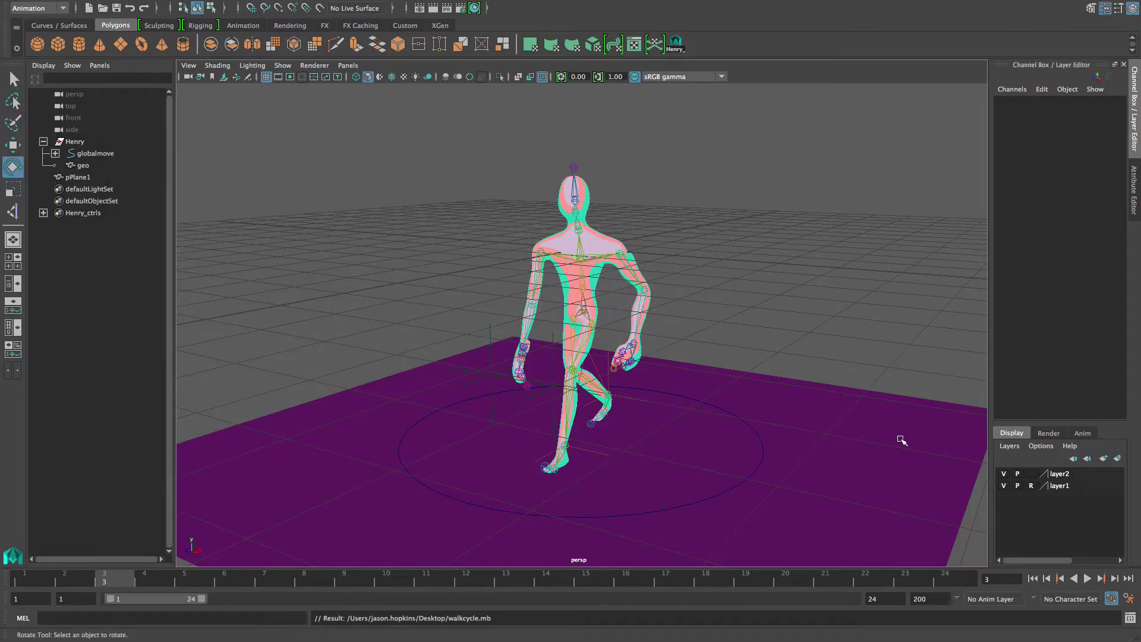
- Select all of Henry's controls and show their animation curves in a Graph Editor layout below the perspective view
alt+drag(630, 243, 669, 235)
click(673, 52)
alt+drag(725, 280, 652, 309)
alt+middle_drag(652, 309, 668, 303)
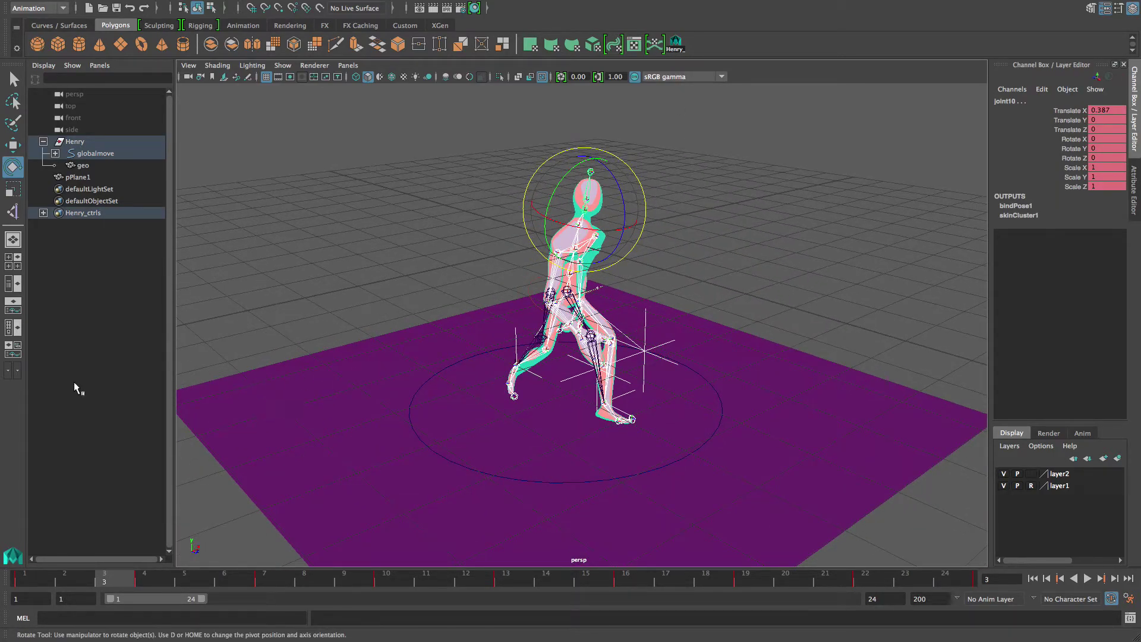
click(13, 327)
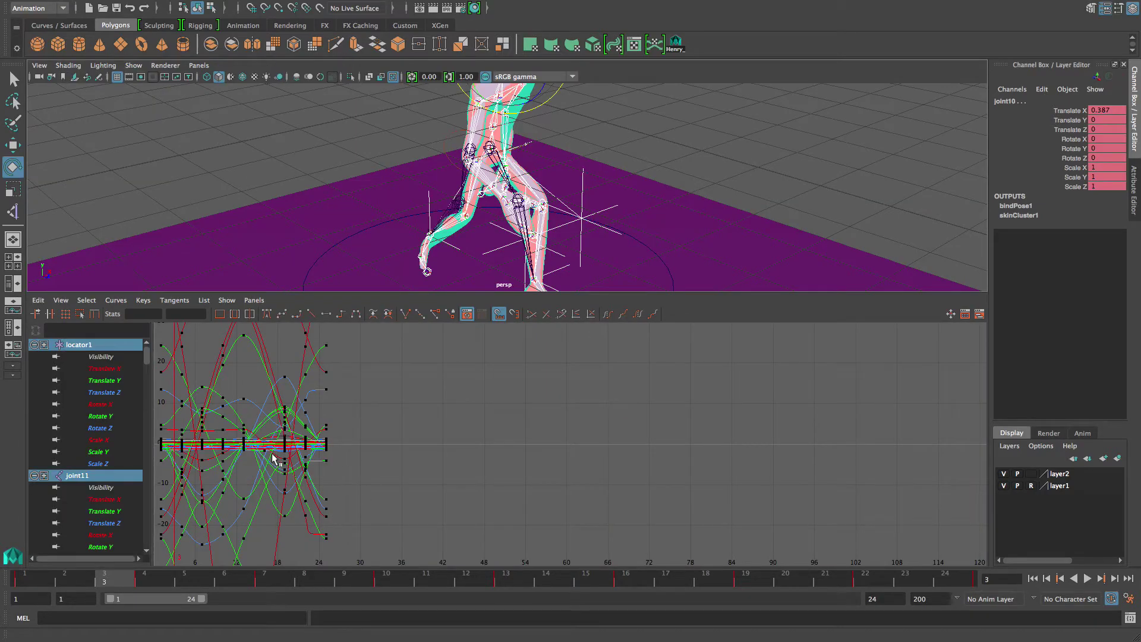
key(f)
mouse_move(462, 471)
alt+right_down()
mouse_move(419, 467)
mouse_move(473, 475)
mouse_move(446, 469)
alt+right_up()
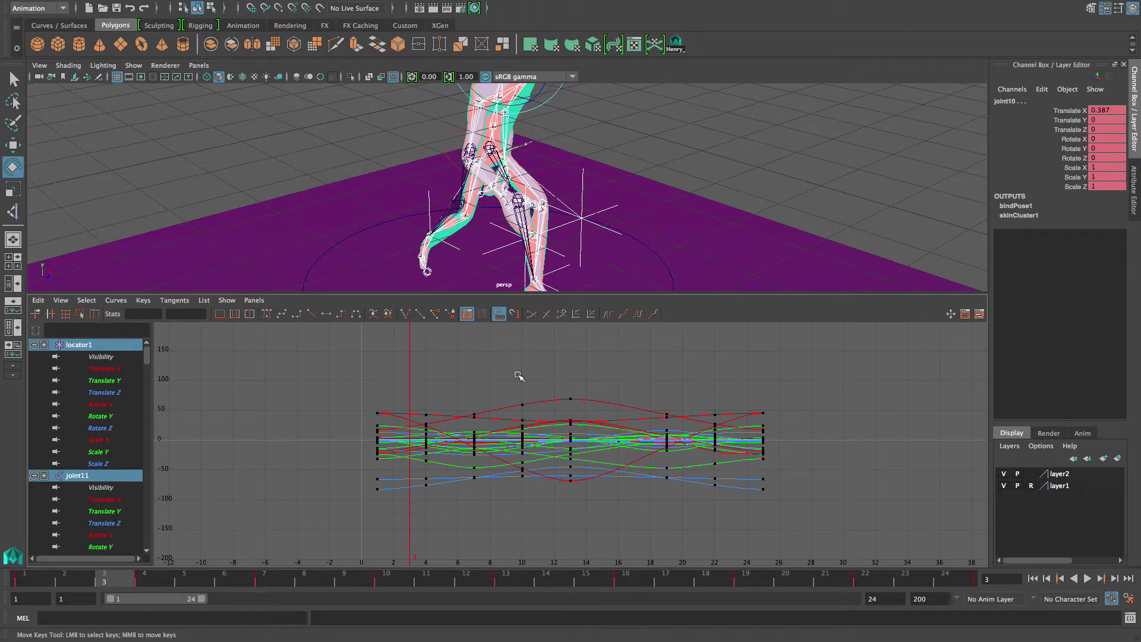
key(f)
- Select Henry's hip joint6 and isolate its Translate Y curve in the Graph Editor
alt+drag(444, 222, 363, 206)
alt+drag(527, 213, 522, 203)
click(507, 202)
click(486, 197)
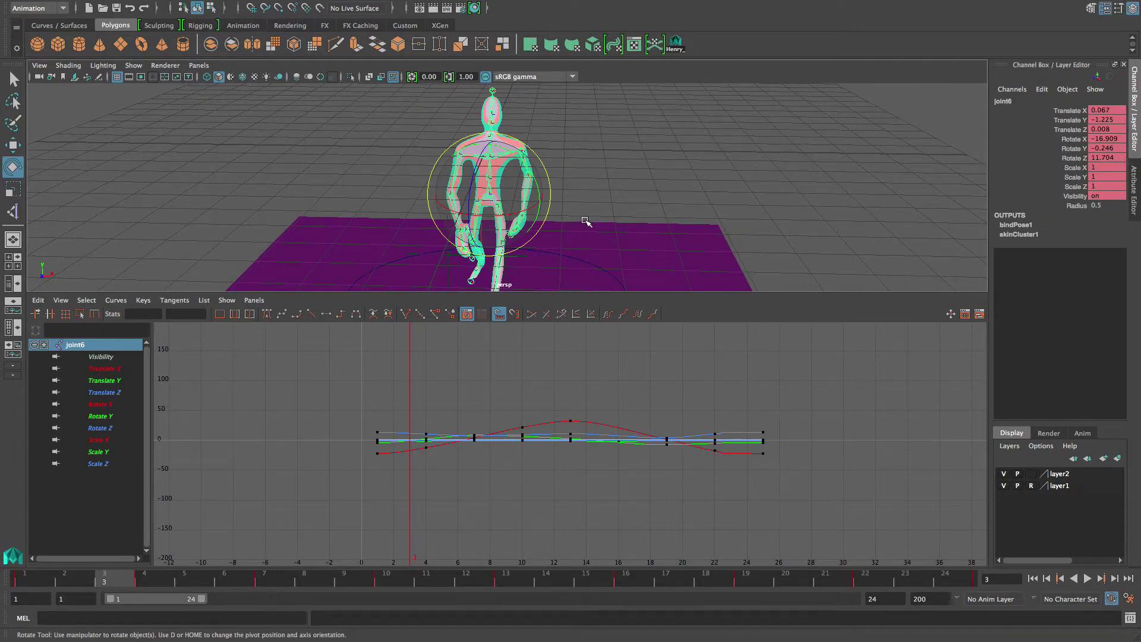
alt+middle_drag(586, 221, 583, 197)
key(f)
alt+right_drag(515, 483, 504, 480)
alt+middle_drag(504, 480, 473, 487)
mouse_move(540, 505)
alt+right_down()
mouse_move(524, 496)
mouse_move(529, 518)
alt+right_up()
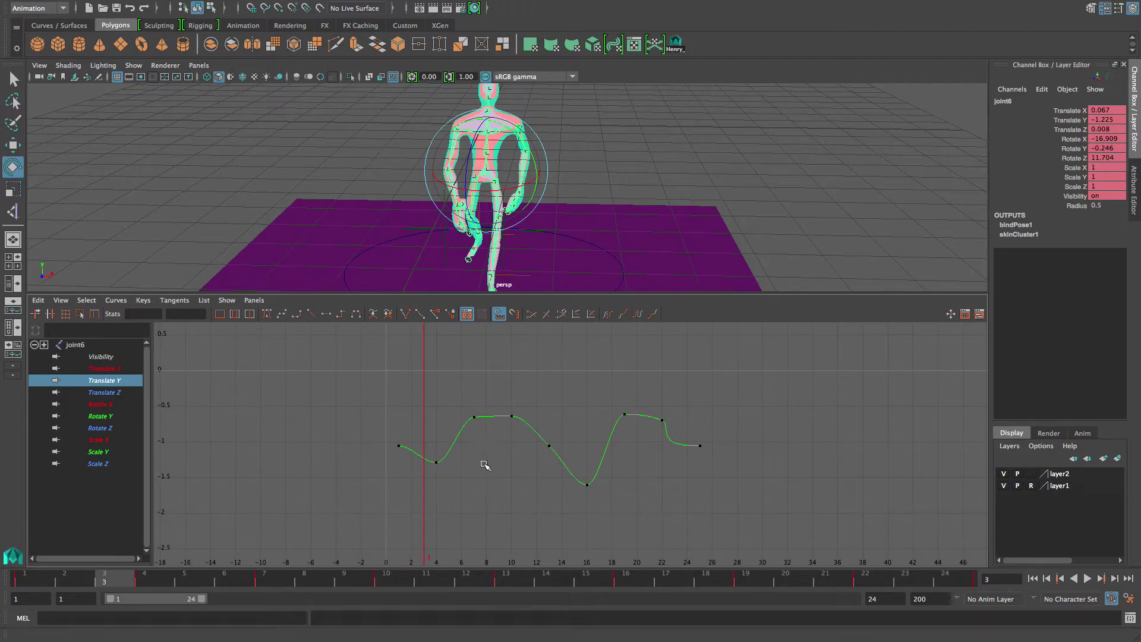
- Apply spline tangents to joint6's first and last Translate Y keys at frames 1 and 25
drag(680, 415, 665, 481)
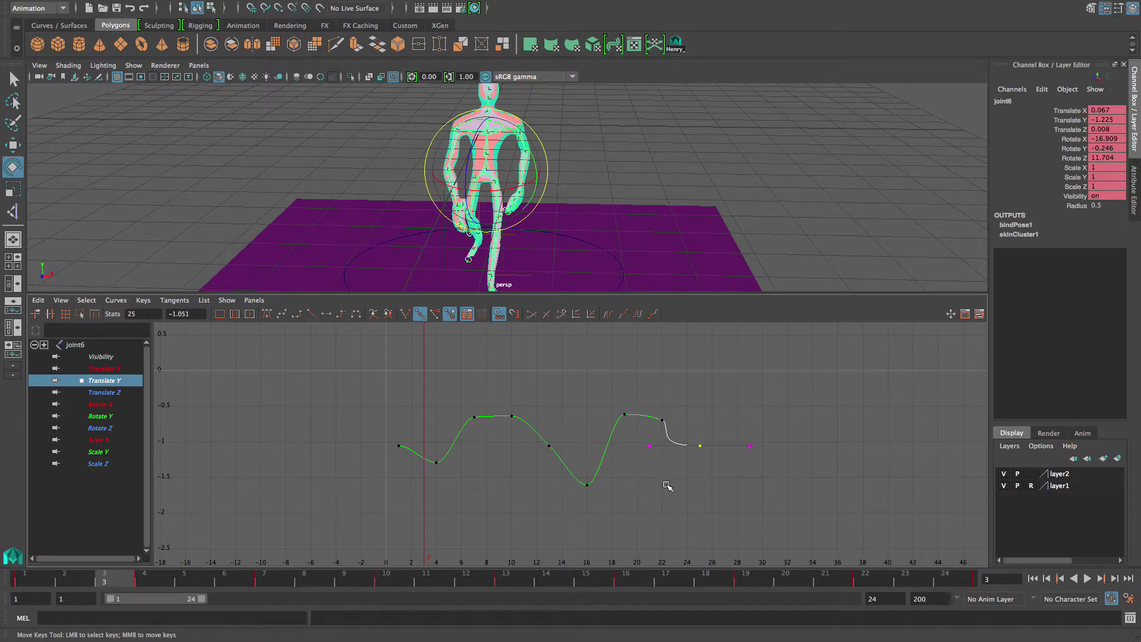
shift+drag(359, 428, 417, 481)
click(282, 313)
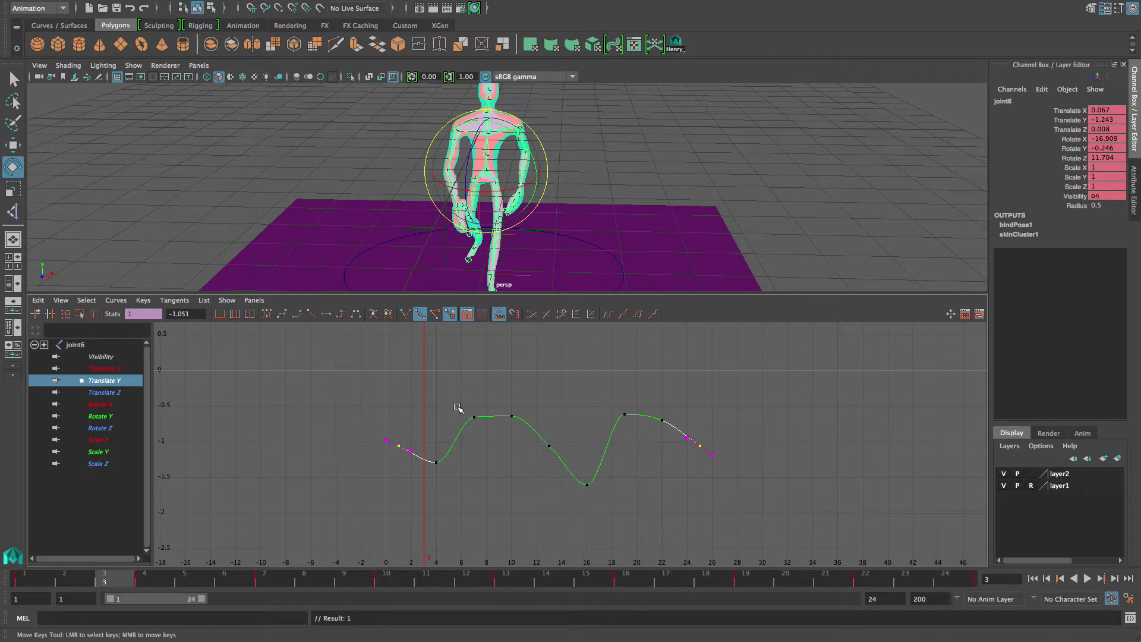
- Apply spline tangents to joint6's Translate Y keys at frames 7, 10, 13, 19 and 22
drag(458, 407, 483, 447)
middle_drag(469, 424, 469, 425)
drag(686, 445, 667, 455)
click(283, 318)
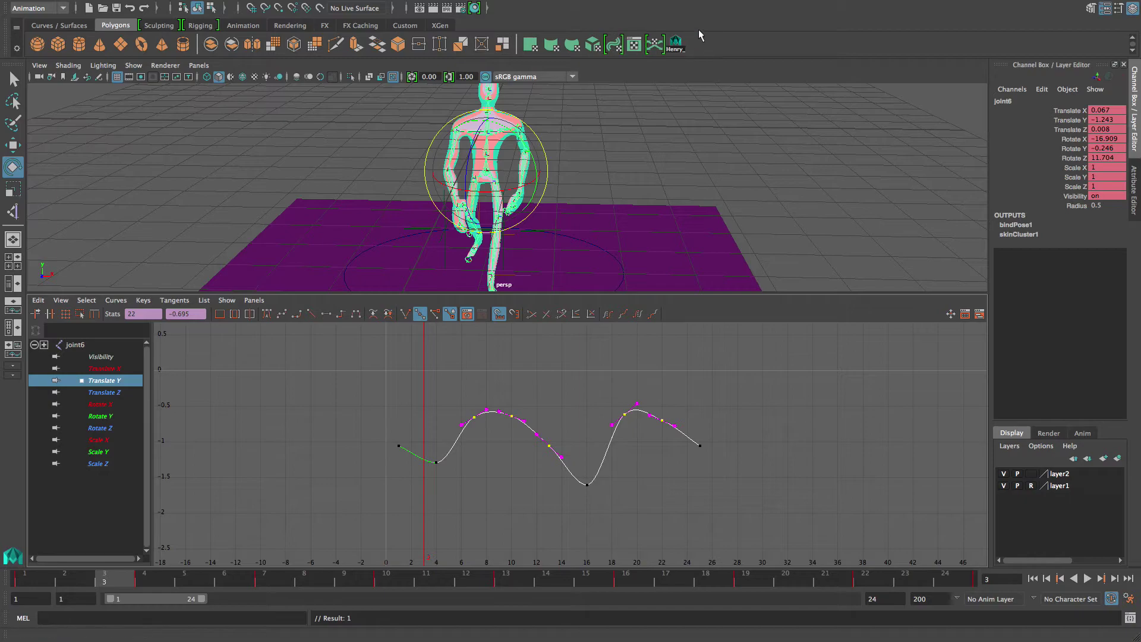
- Select all of Henry's controls and set the pre infinity of their animation curves to Cycle
click(676, 48)
alt+right_drag(748, 441, 605, 408)
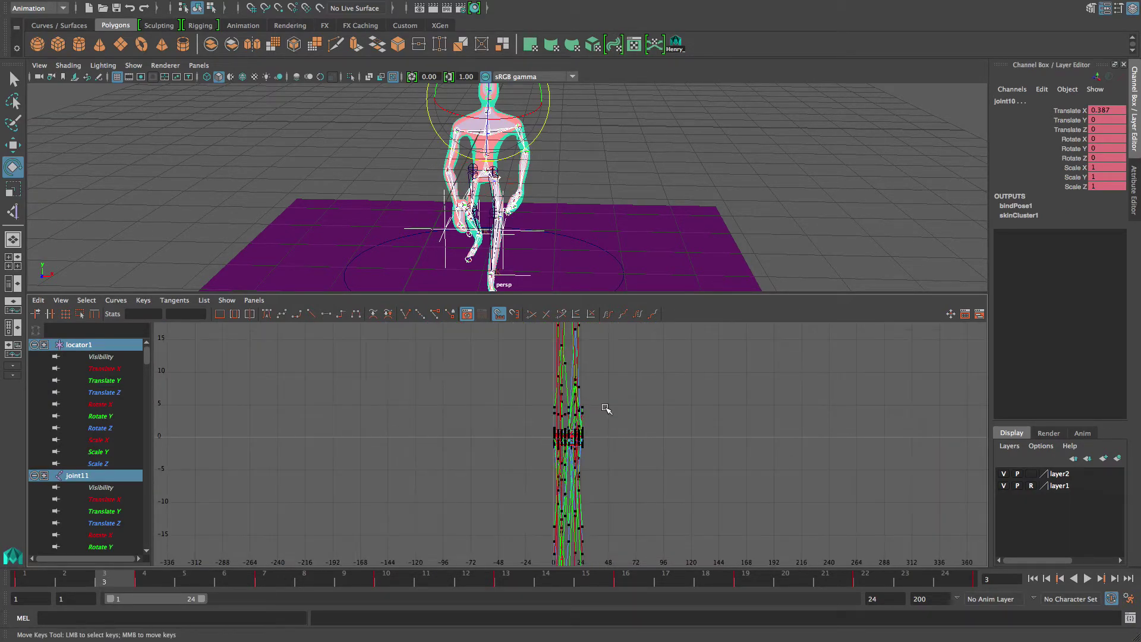
key(a)
scroll(612, 409, down, 10)
scroll(612, 402, up, 5)
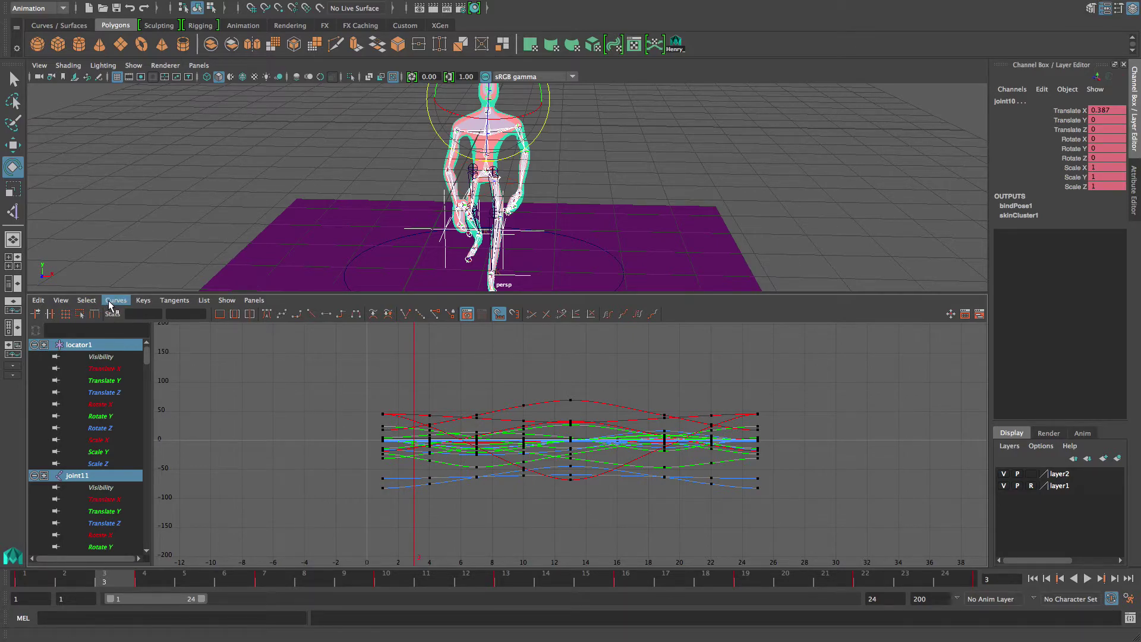
click(115, 300)
mouse_move(204, 323)
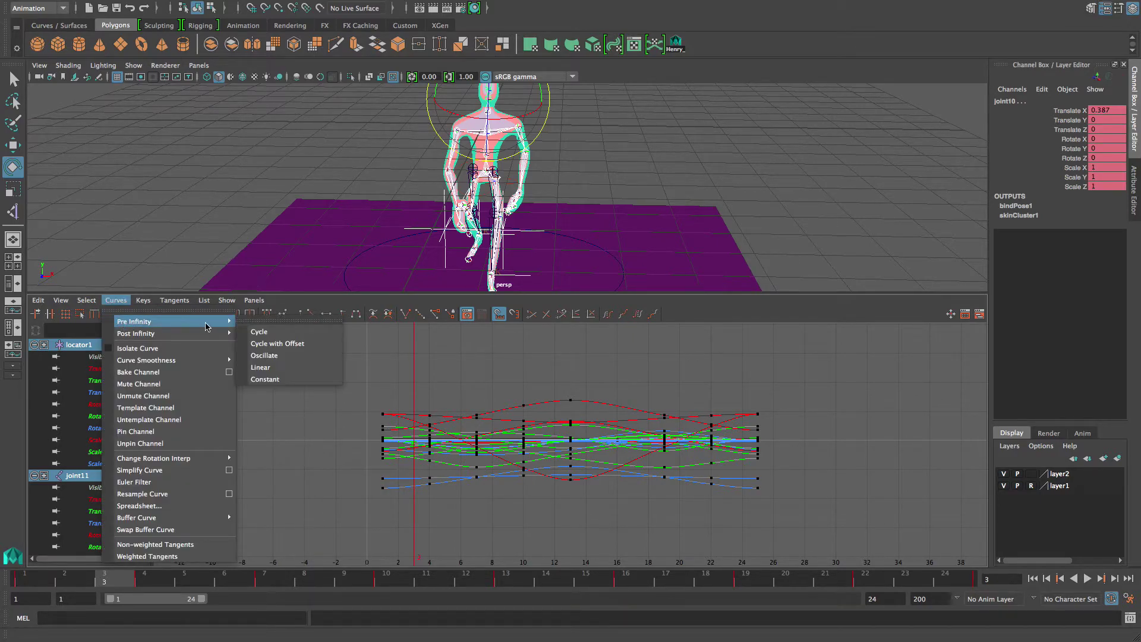
click(253, 332)
- Set the post infinity of the same curves to Cycle and turn on the infinity display in the Graph Editor
click(115, 300)
mouse_move(205, 334)
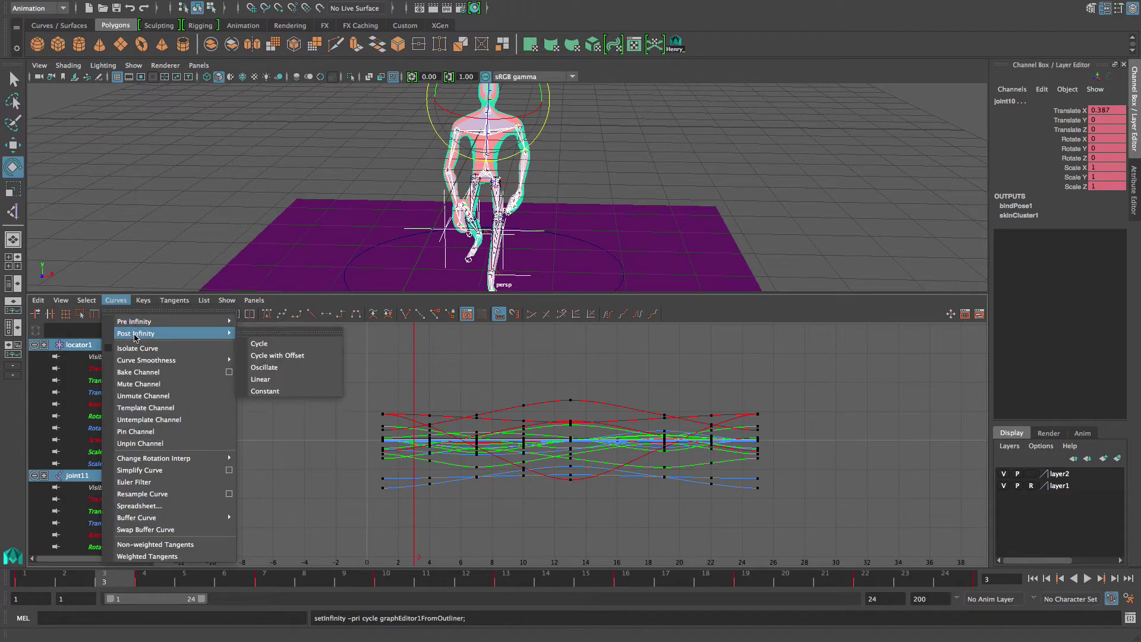
click(253, 344)
click(61, 300)
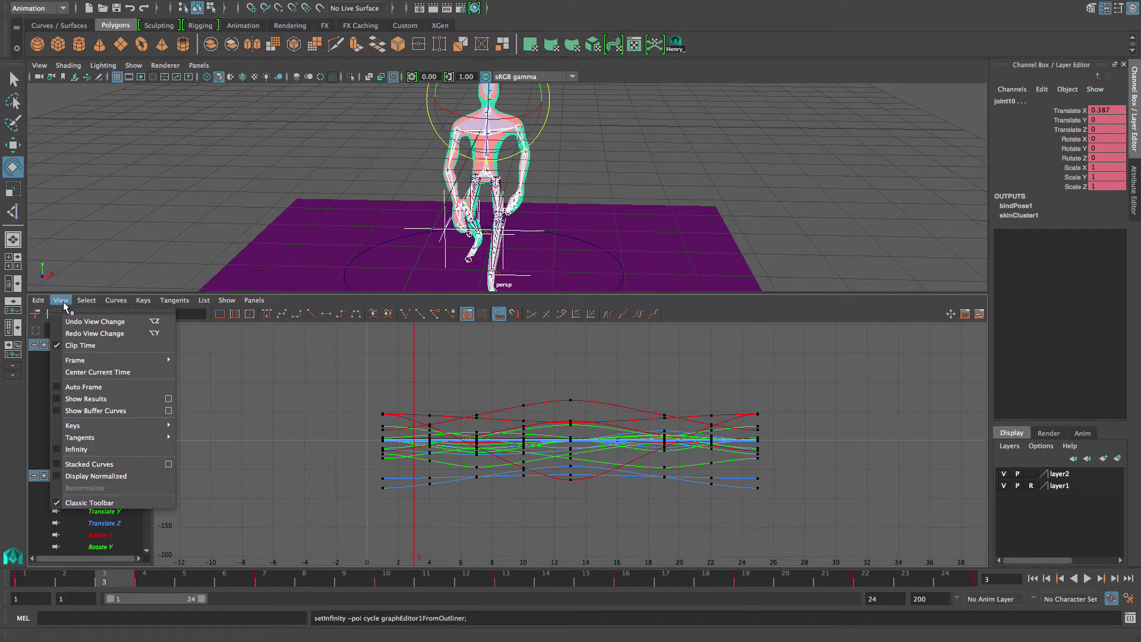
click(88, 451)
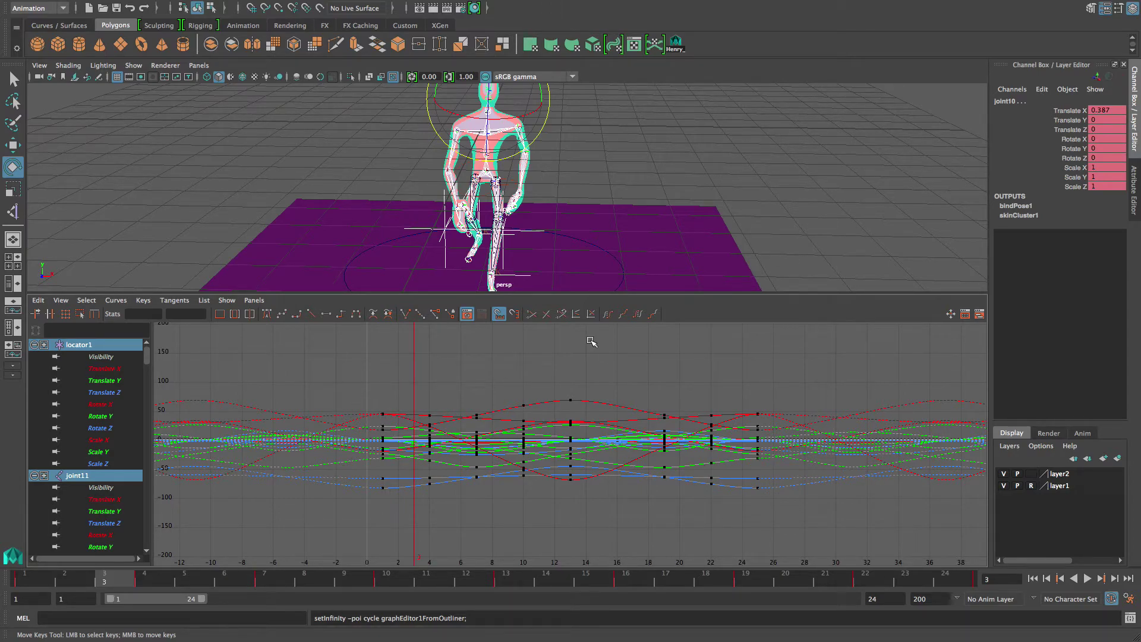
- Select hip joint6 again and frame its cycled Translate Y curve in the Graph Editor
click(622, 177)
click(486, 172)
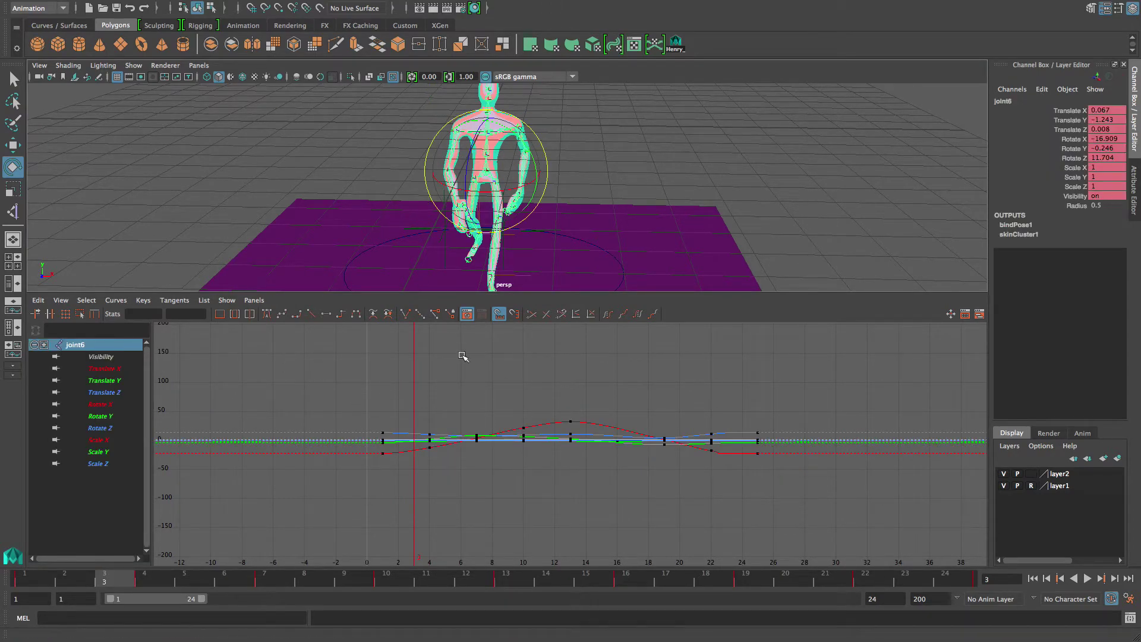
key(f)
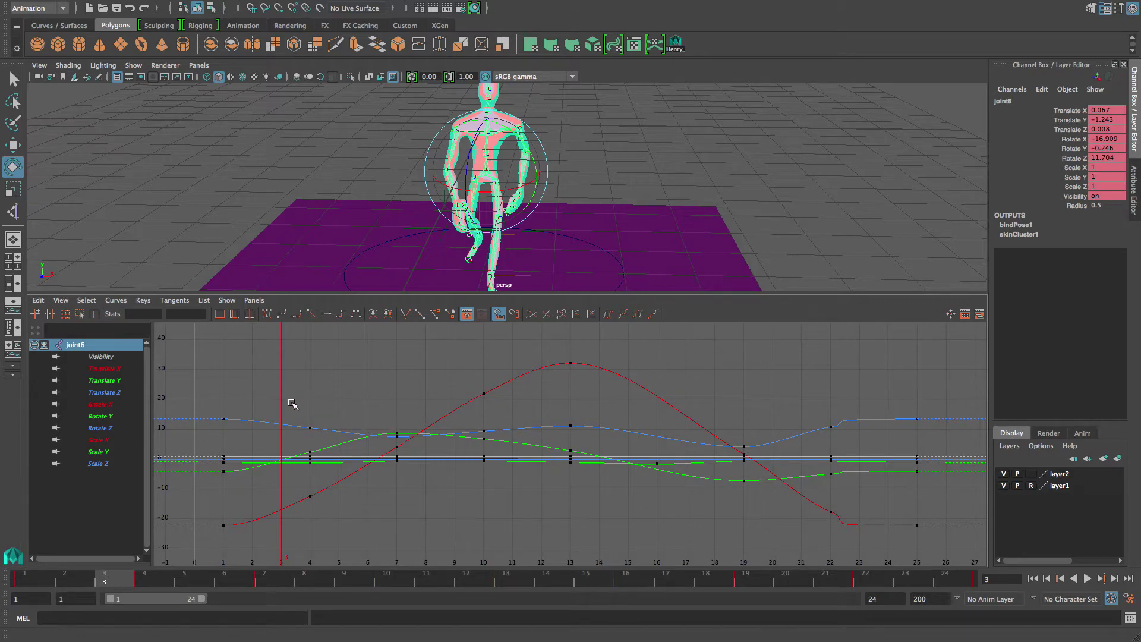
click(105, 380)
key(f)
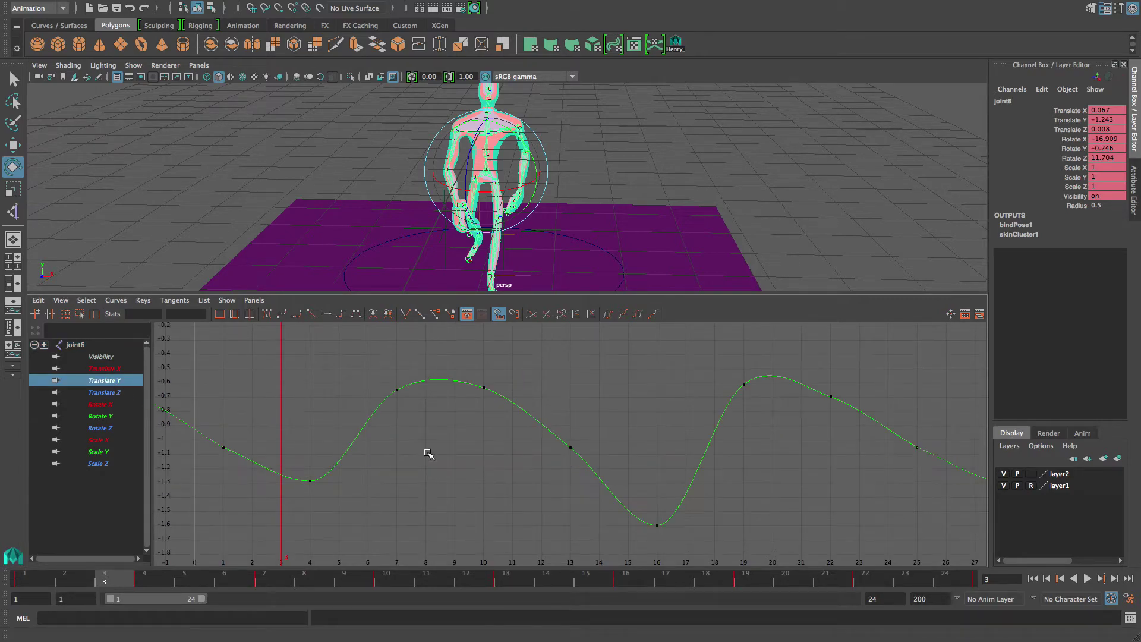
alt+right_drag(536, 472, 513, 459)
alt+middle_drag(513, 459, 476, 456)
alt+right_drag(597, 459, 558, 467)
- Even out both Translate Y peaks by raising the keys at frames 10 and 22 and lowering those at frames 7 and 19
click(504, 417)
shift+middle_drag(501, 421, 463, 431)
click(466, 416)
click(662, 421)
shift+middle_drag(653, 426, 653, 420)
drag(607, 408, 627, 422)
shift+middle_drag(625, 425, 623, 430)
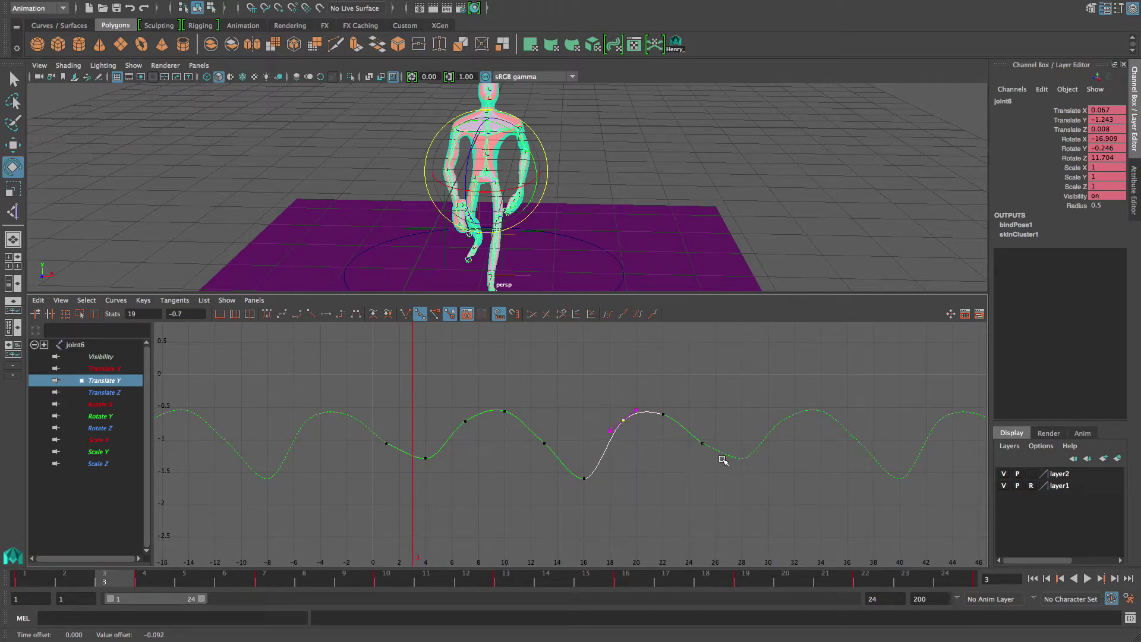
- Lower the Translate Y key at frame 4 and give the keys at frames 4 and 16 one shared value of about -1.6
drag(418, 455, 437, 477)
shift+middle_drag(434, 472, 434, 494)
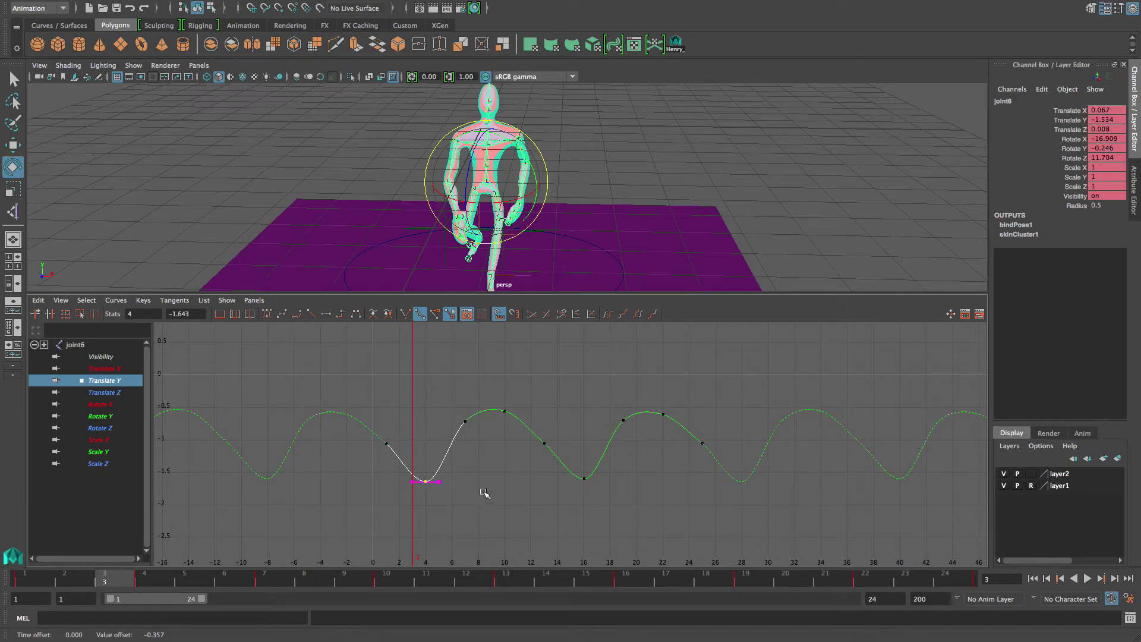
drag(639, 523, 638, 523)
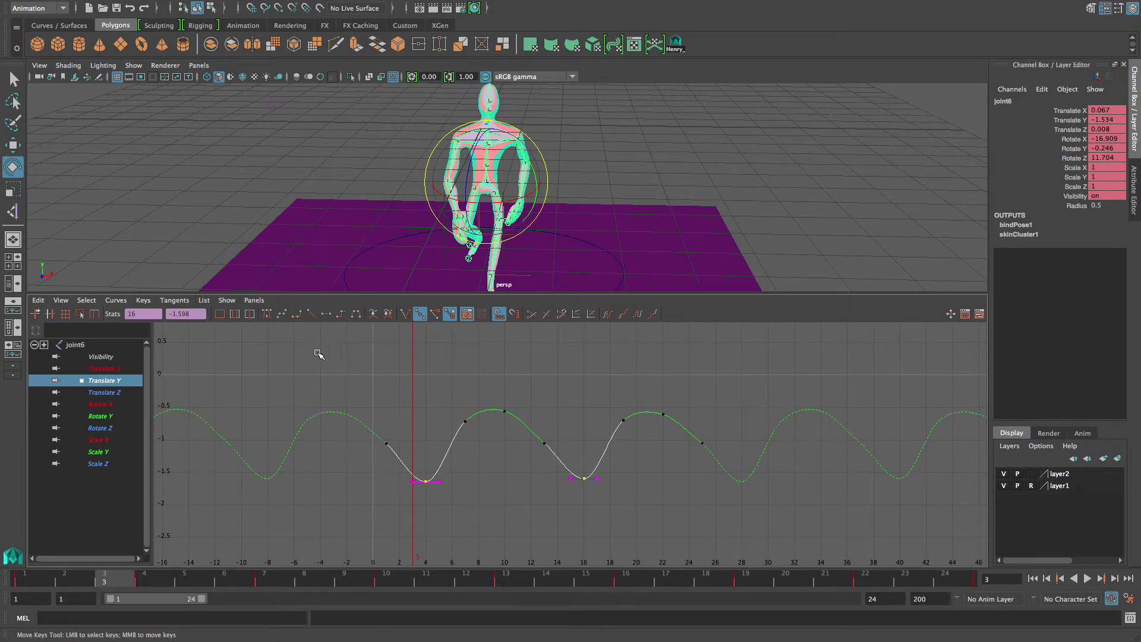
click(198, 315)
key(BackSpace)
key(Return)
- Set joint6's Translate Y keys at frames 10 and 22 to -0.6, and those at frames 7 and 19 to -0.7
drag(490, 394, 519, 425)
shift+drag(647, 400, 682, 430)
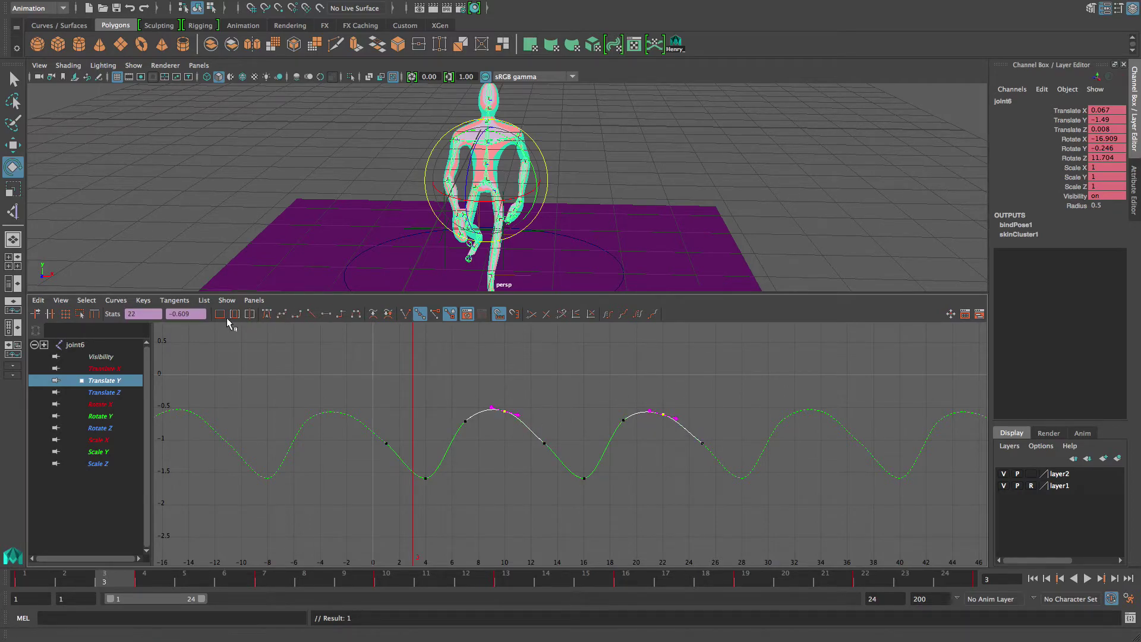
key(Return)
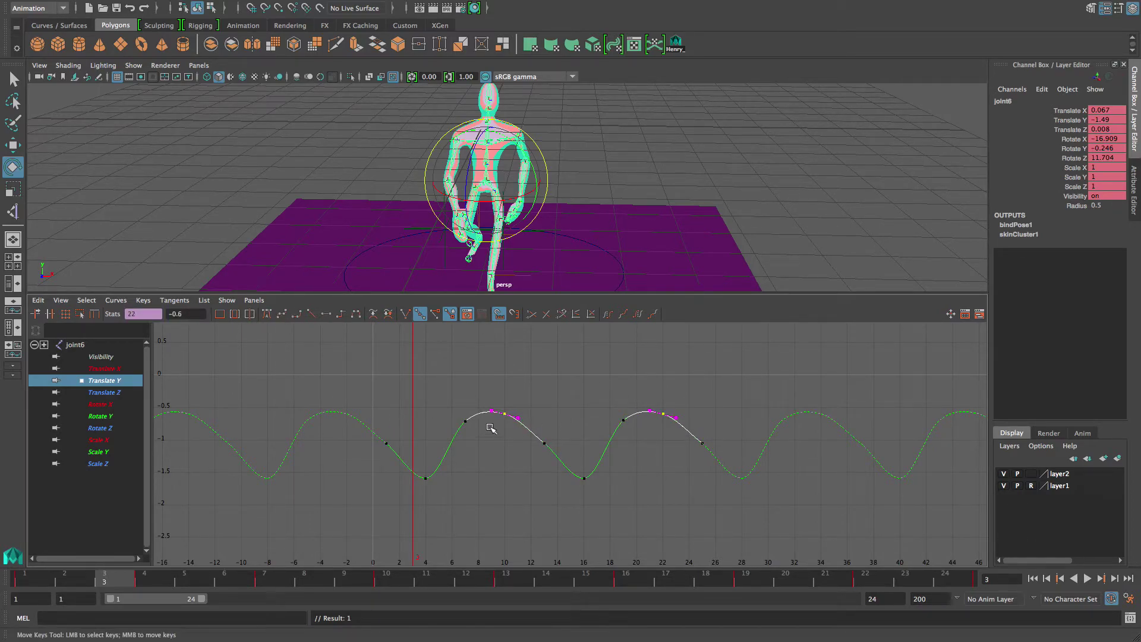
drag(470, 428, 472, 431)
shift+drag(594, 415, 627, 431)
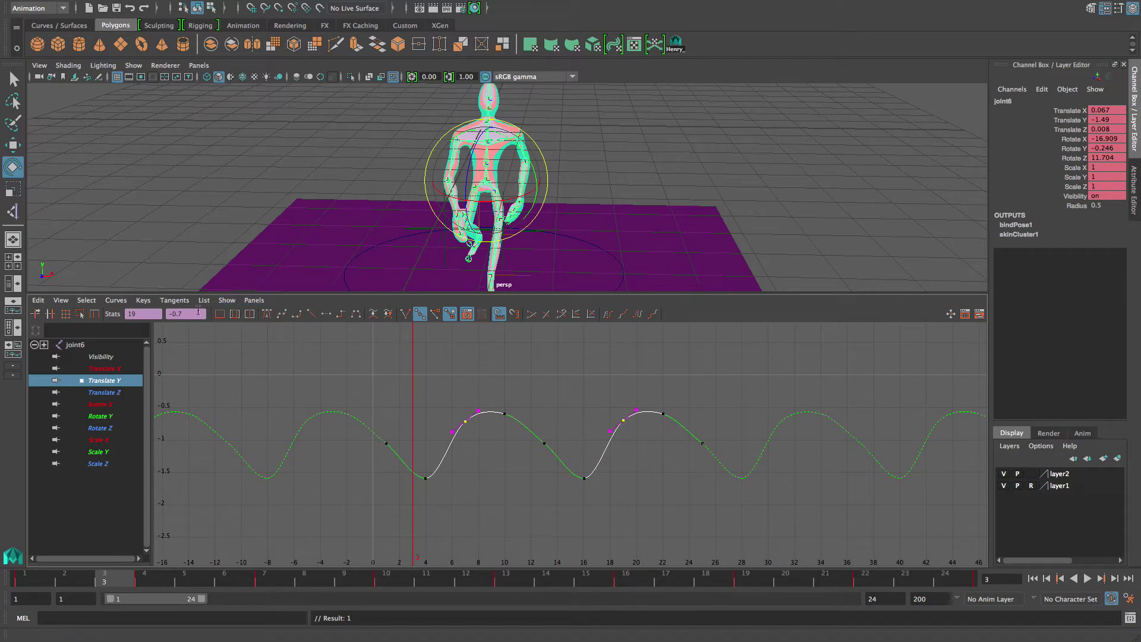
text(7)
key(Return)
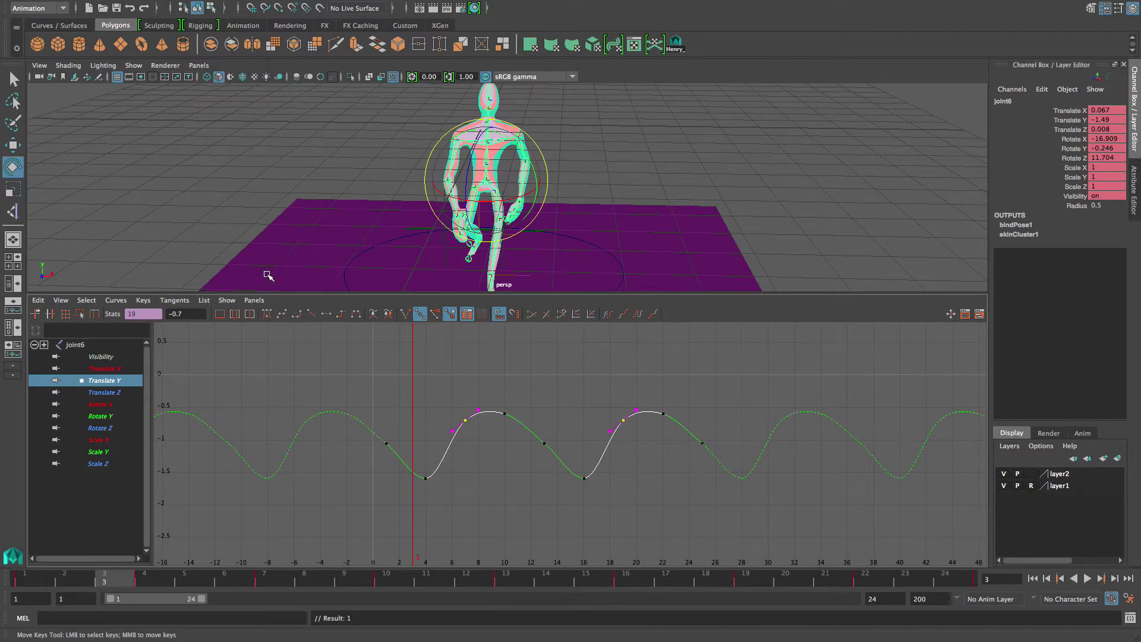
- Isolate joint6's Rotate X curve and apply flat tangents to its first and last keys at frames 1 and 25
click(104, 404)
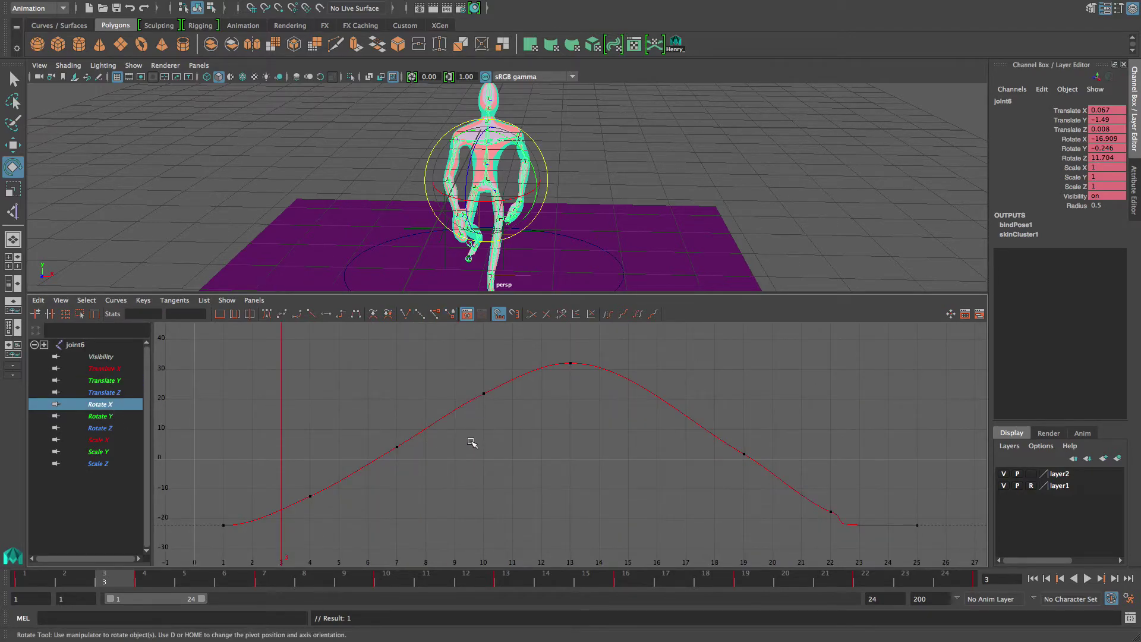
alt+right_drag(529, 434, 483, 416)
alt+middle_drag(484, 415, 472, 405)
drag(624, 450, 657, 477)
alt+right_drag(582, 476, 619, 474)
drag(408, 457, 451, 495)
drag(721, 450, 660, 486)
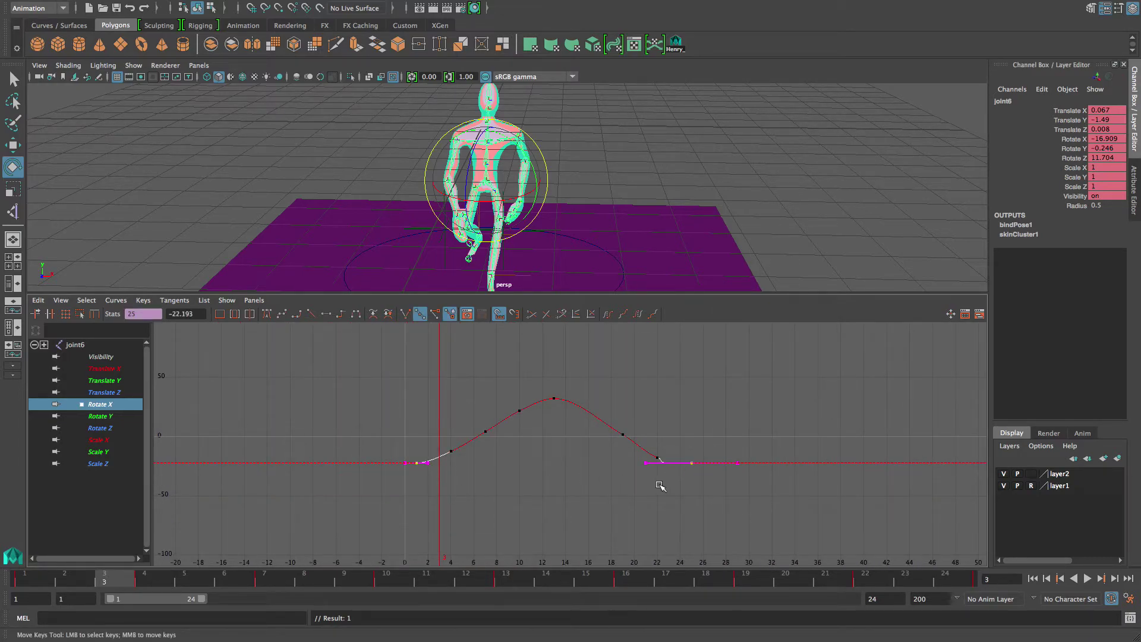
click(326, 314)
click(398, 433)
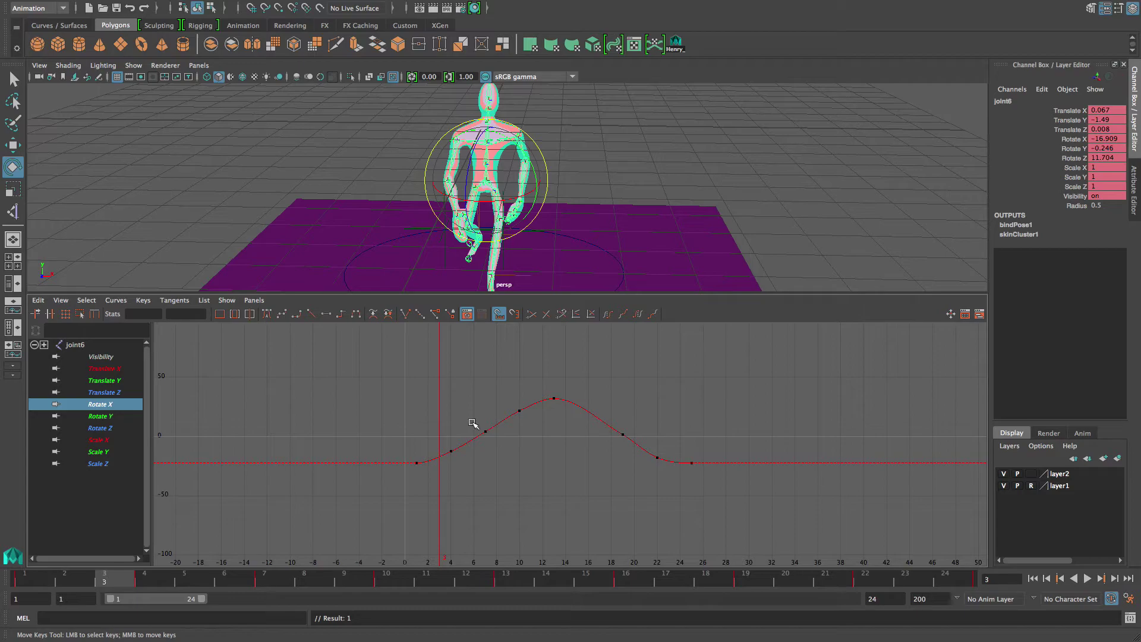
- Isolate joint6's Rotate Y curve and apply spline tangents to its first and last keys at frames 1 and 25
click(93, 418)
key(f)
scroll(539, 469, down, 6)
drag(692, 459, 769, 486)
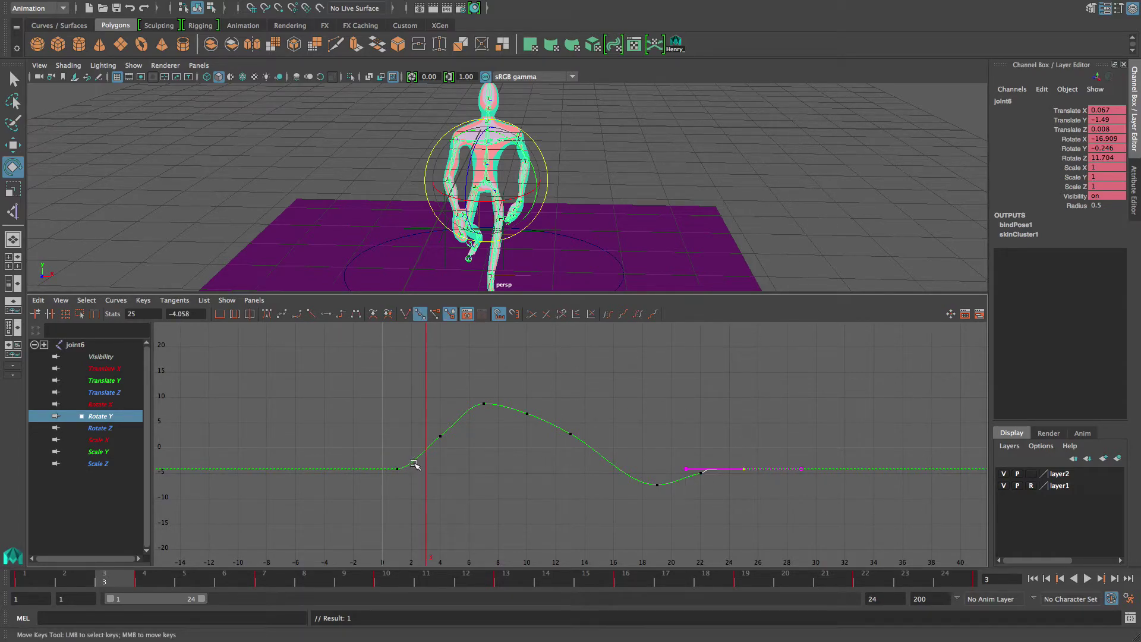
shift+drag(378, 451, 409, 503)
click(283, 314)
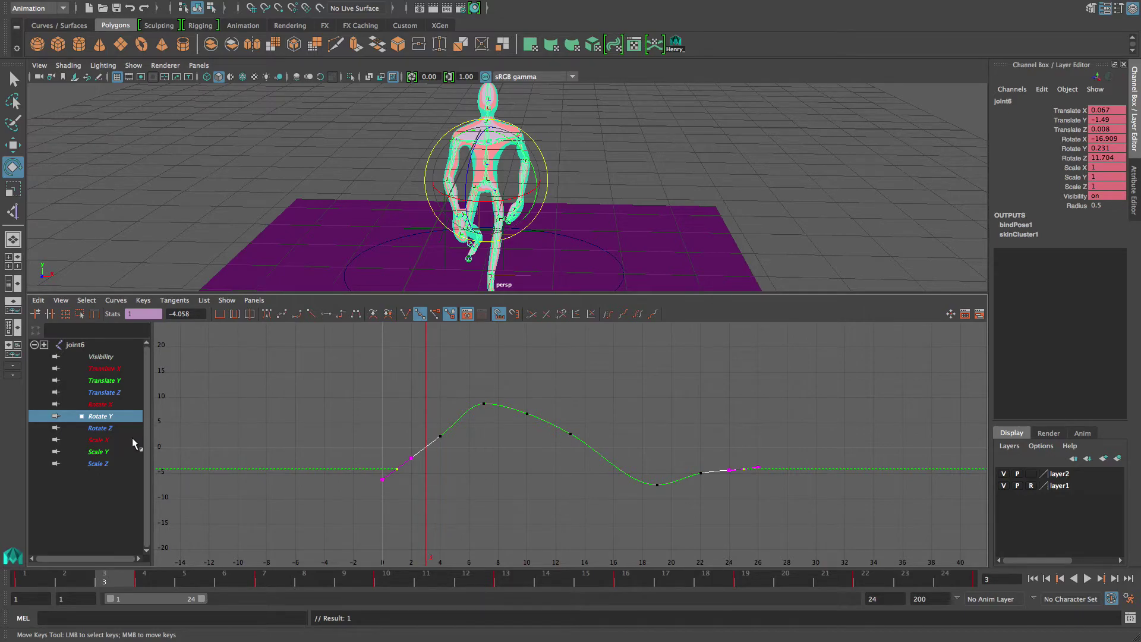
- Set both the pre-infinity and post-infinity of joint6's Rotate X, Y and Z curves to Cycle
alt+right_drag(353, 446, 306, 445)
drag(100, 405, 103, 429)
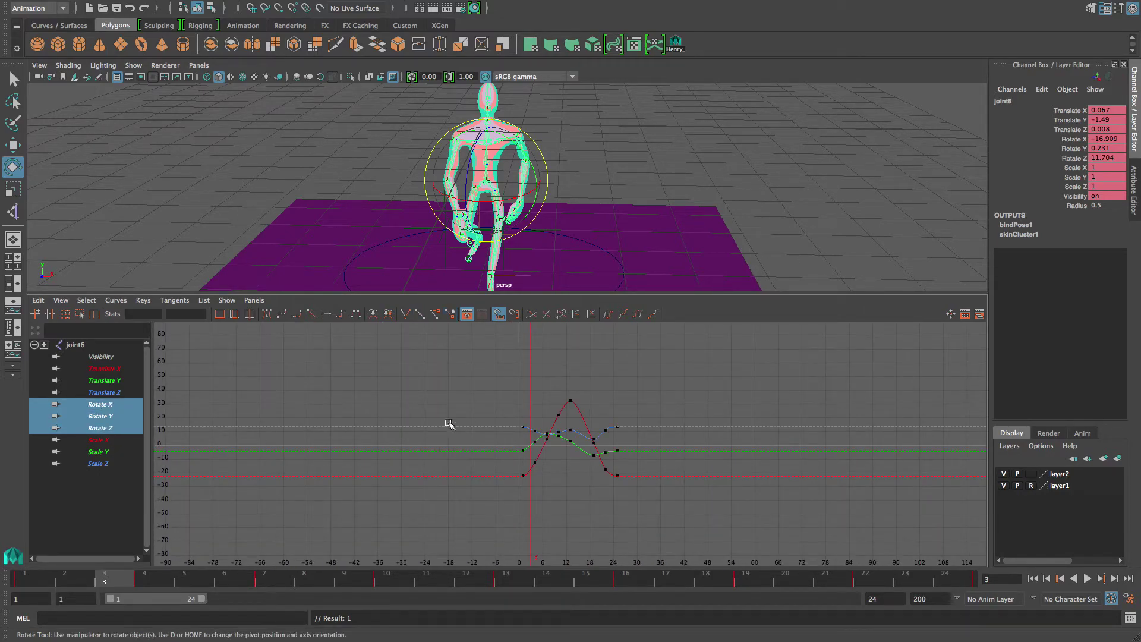
drag(709, 570, 708, 570)
click(115, 300)
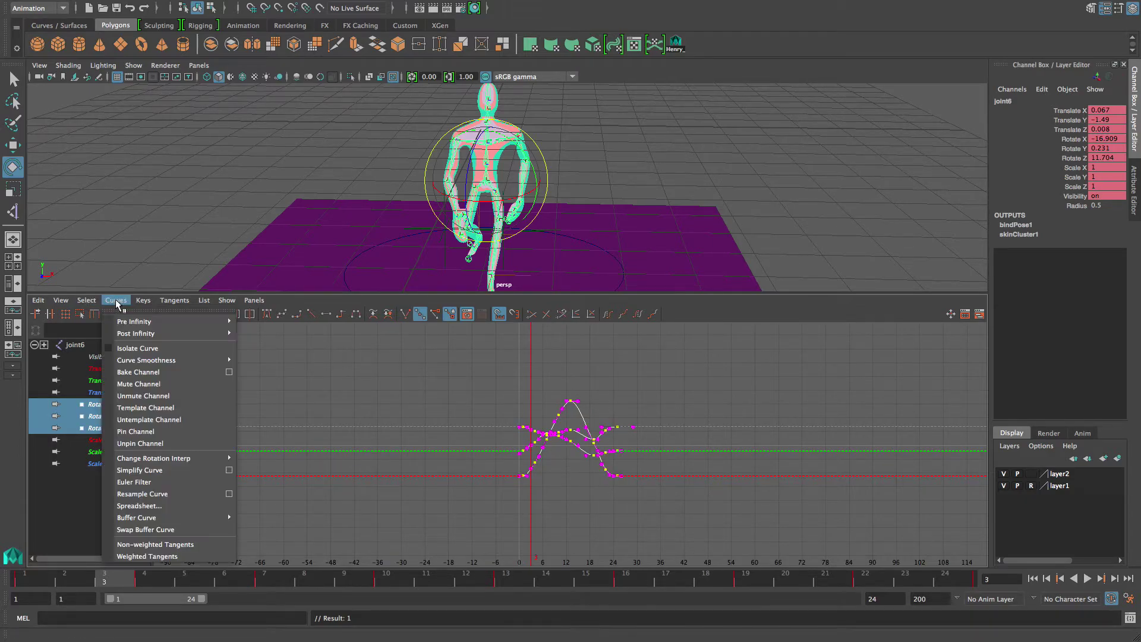
mouse_move(137, 321)
click(254, 326)
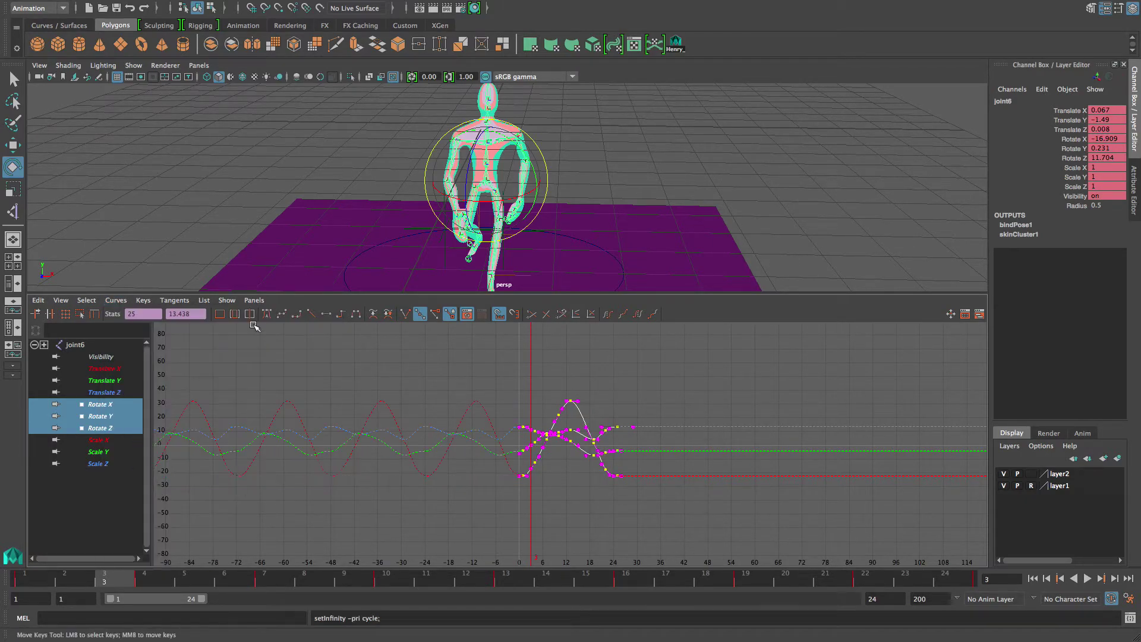
click(116, 301)
click(257, 341)
- Smooth the Rotate Y loop by moving the frame 22 key to about -7, the frame 4 key to about 3.5, and adjusting frame 1's incoming tangent
click(102, 420)
key(f)
drag(626, 453, 643, 477)
middle_drag(638, 468, 641, 477)
drag(382, 414, 417, 442)
middle_drag(401, 433, 400, 428)
drag(347, 442, 356, 479)
middle_drag(347, 475, 346, 472)
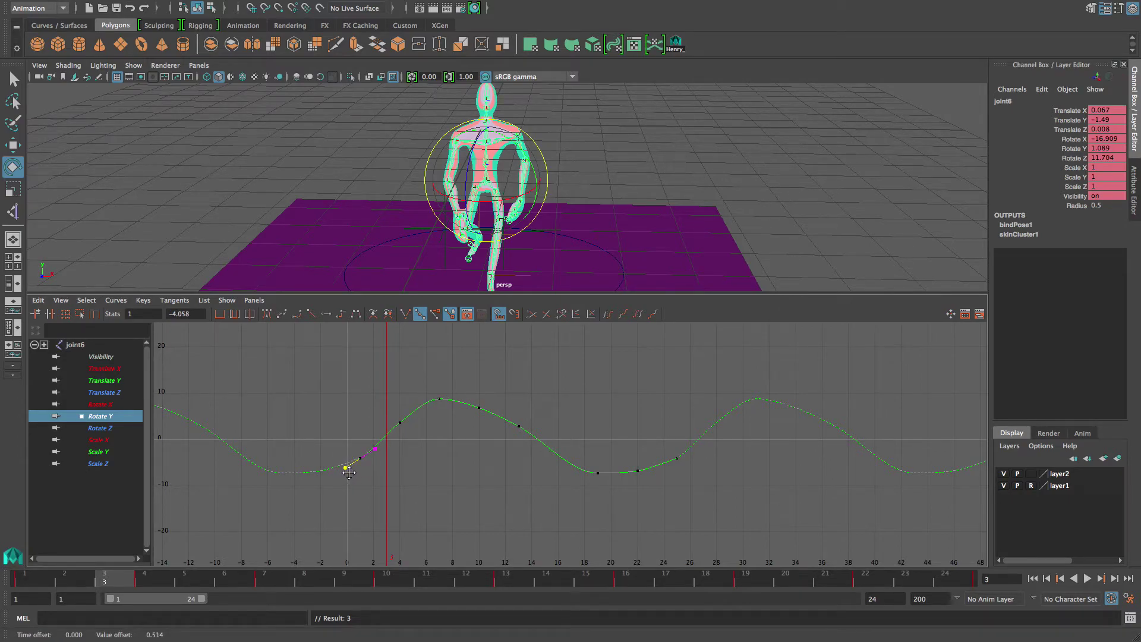
scroll(774, 449, down, 3)
alt+middle_drag(751, 447, 664, 435)
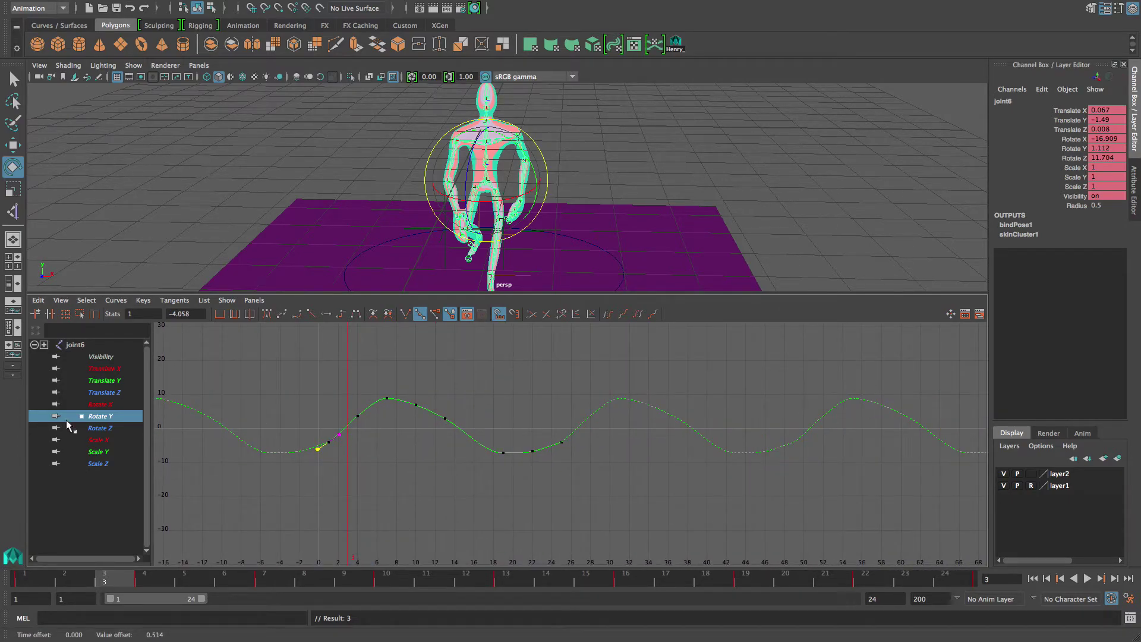
- Apply flat tangents to joint6's Rotate Z keys at frames 1 and 25, and lower the key at frame 22 by about 0.4
click(97, 428)
key(f)
drag(563, 362, 557, 379)
drag(293, 391, 292, 391)
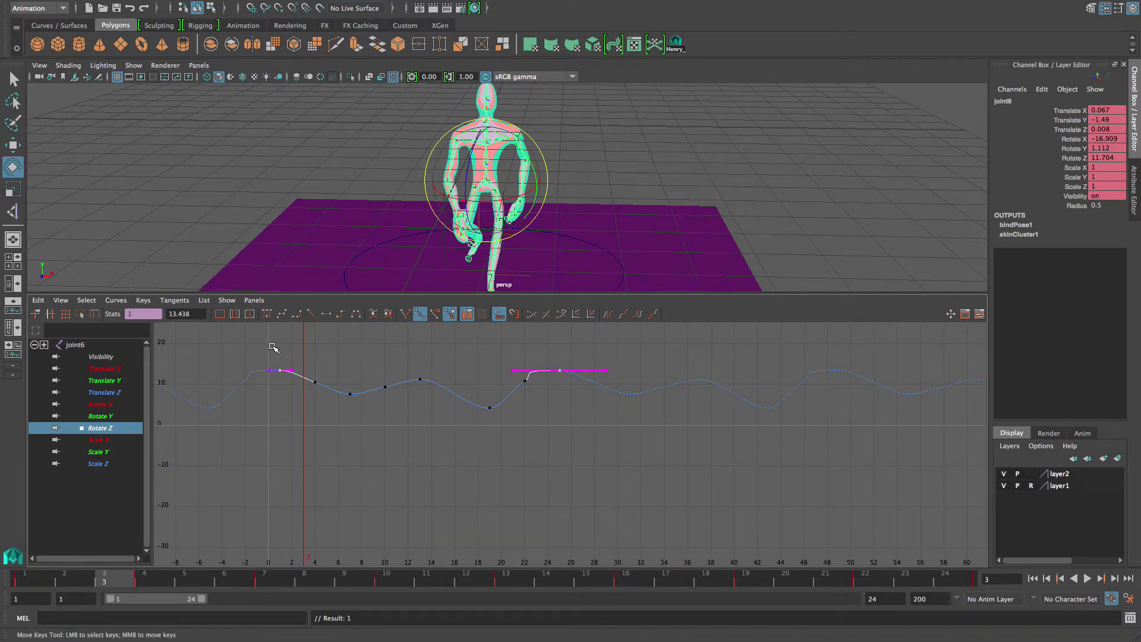
click(327, 315)
drag(518, 371, 539, 398)
shift+middle_drag(525, 388, 525, 391)
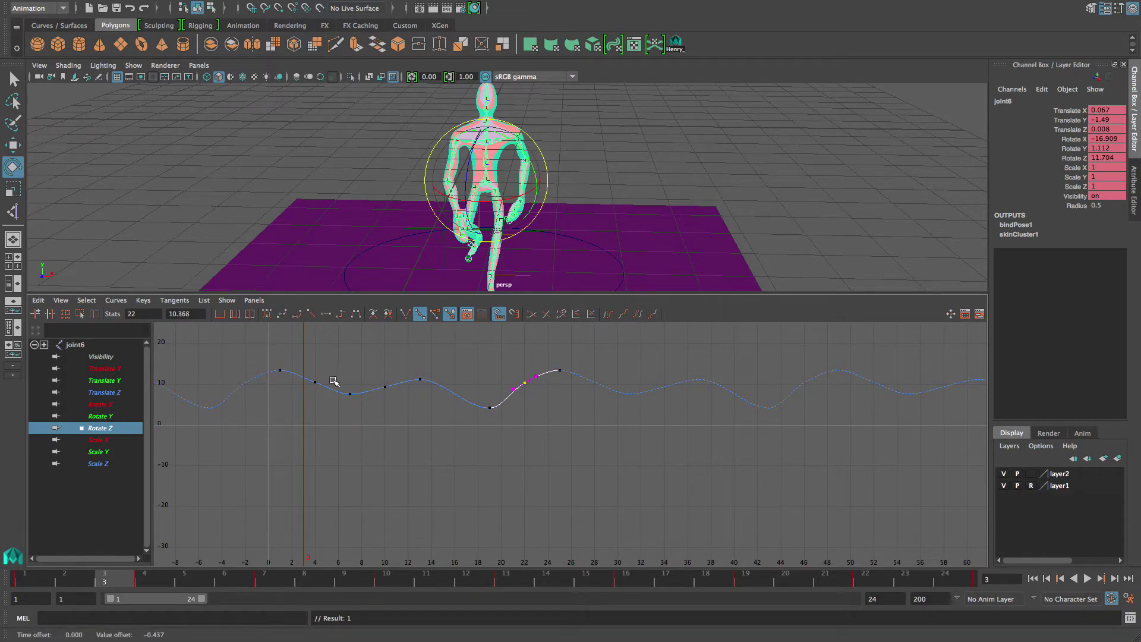
- Review joint6's Rotate Z, Rotate Y, Rotate X, Translate Z and Translate Y curves one by one for smooth looping
scroll(474, 420, down, 3)
alt+middle_drag(473, 419, 508, 436)
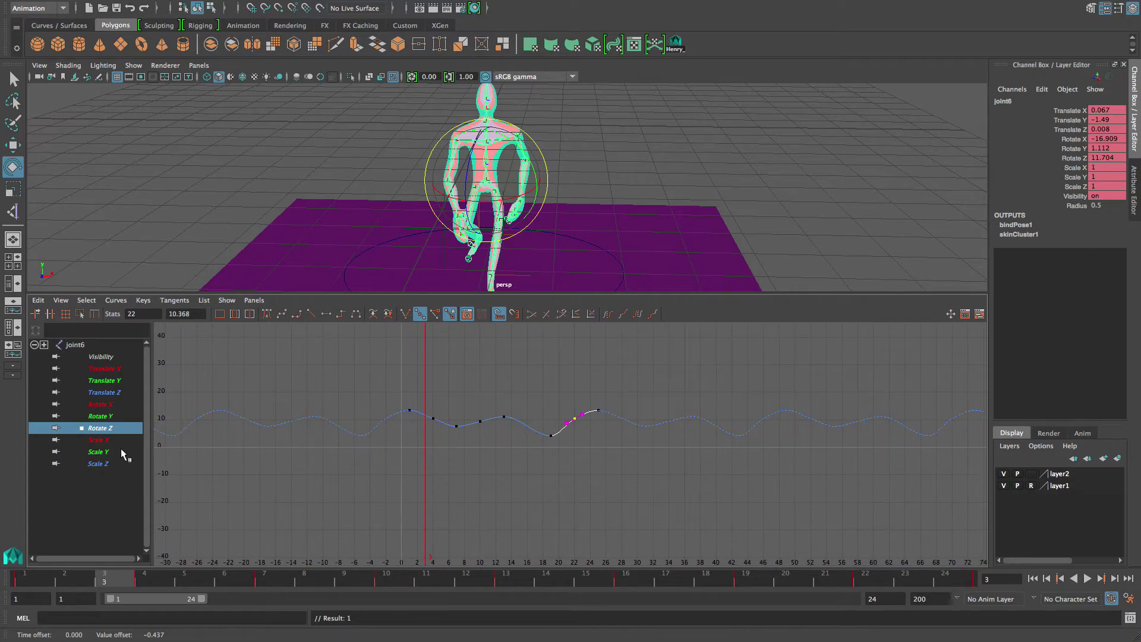
click(98, 418)
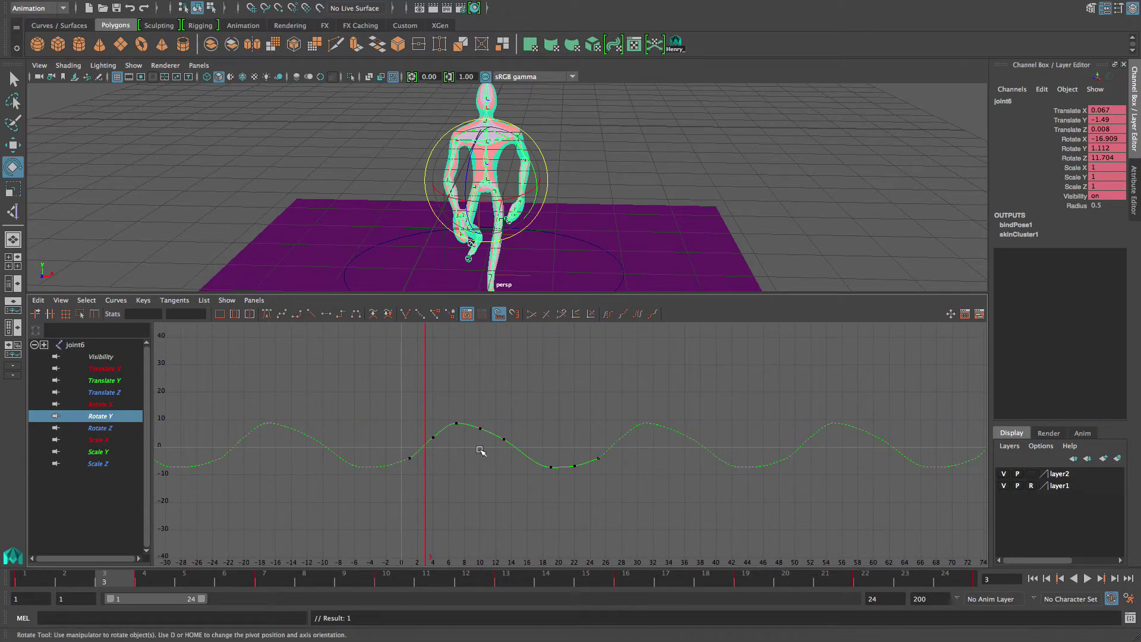
click(102, 405)
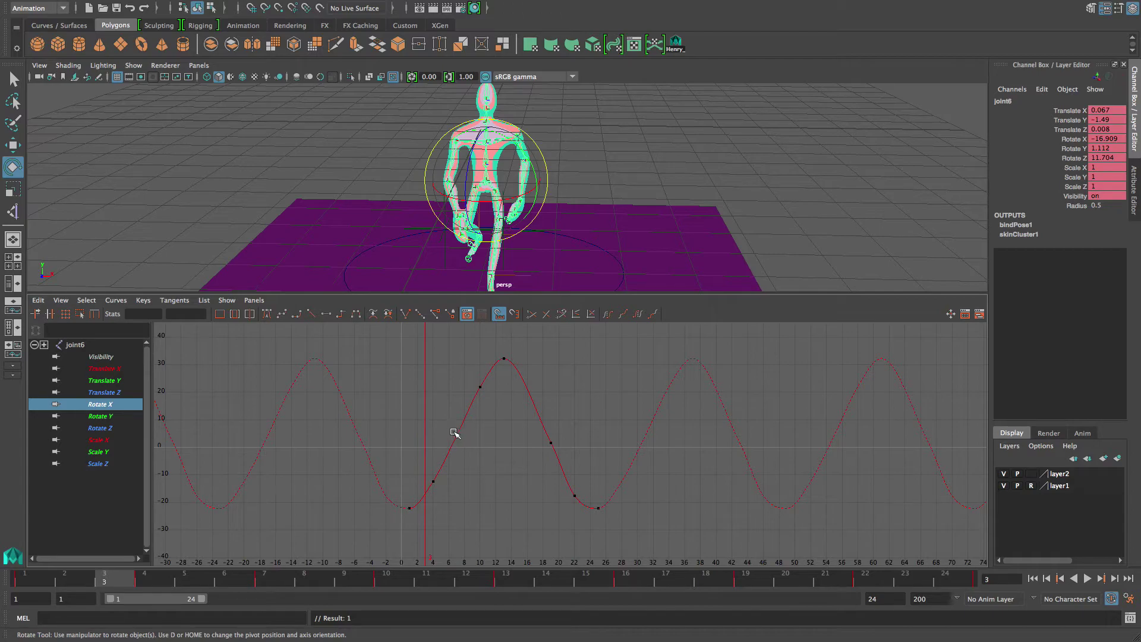
click(108, 393)
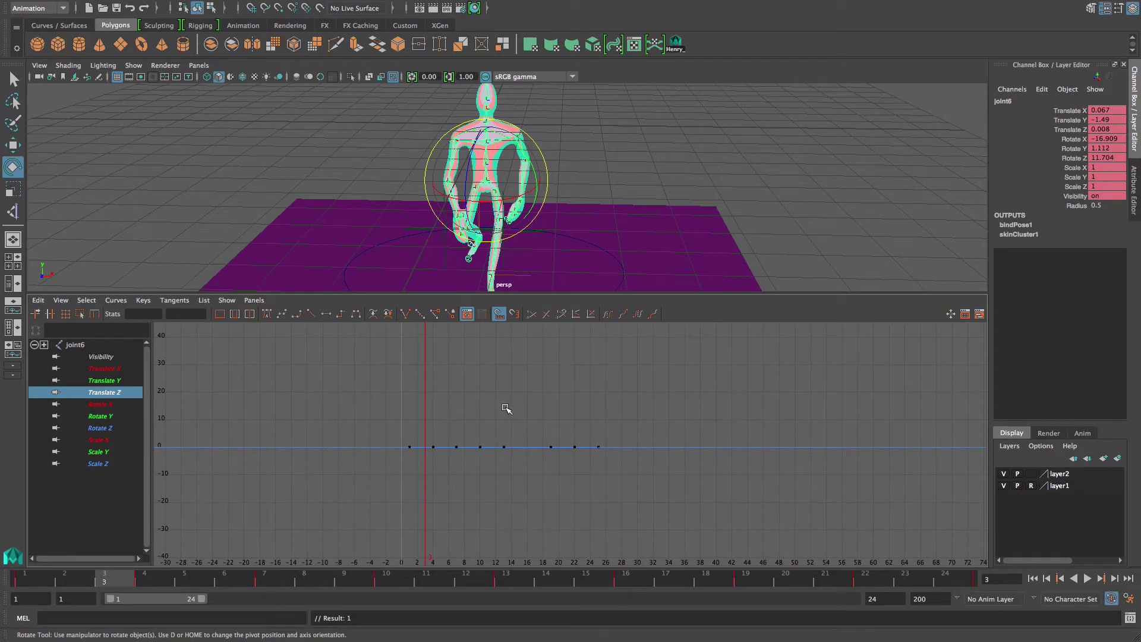
click(119, 382)
key(f)
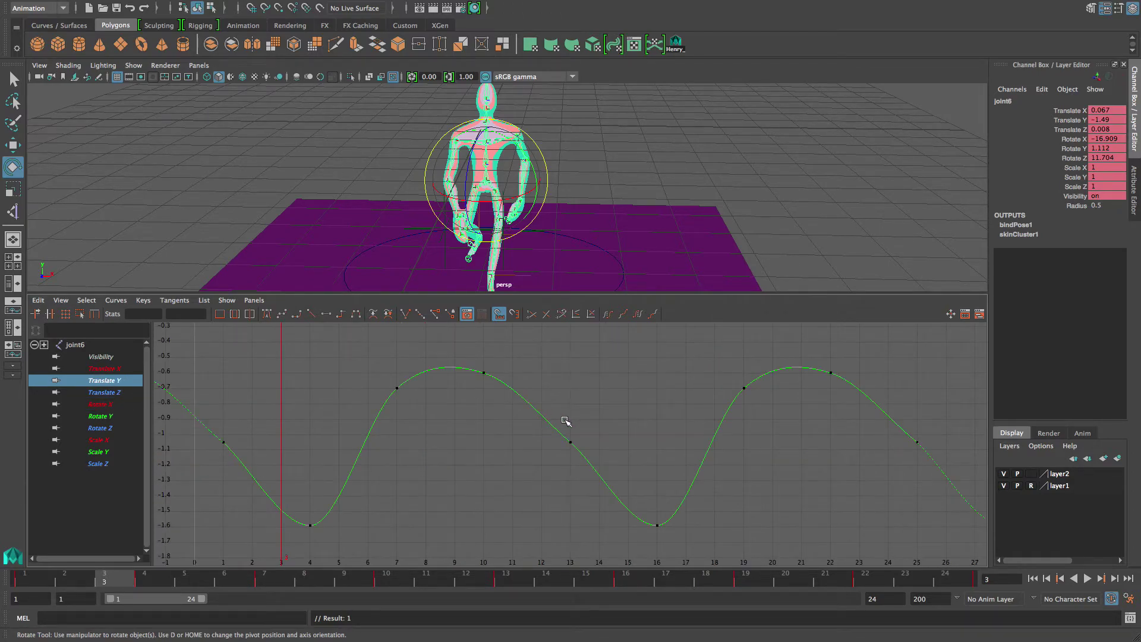
- Apply spline tangents to joint6's Translate X keys at frames 1 and 25, and lower the frame 22 key to about -0.1
click(105, 370)
key(f)
scroll(639, 441, down, 5)
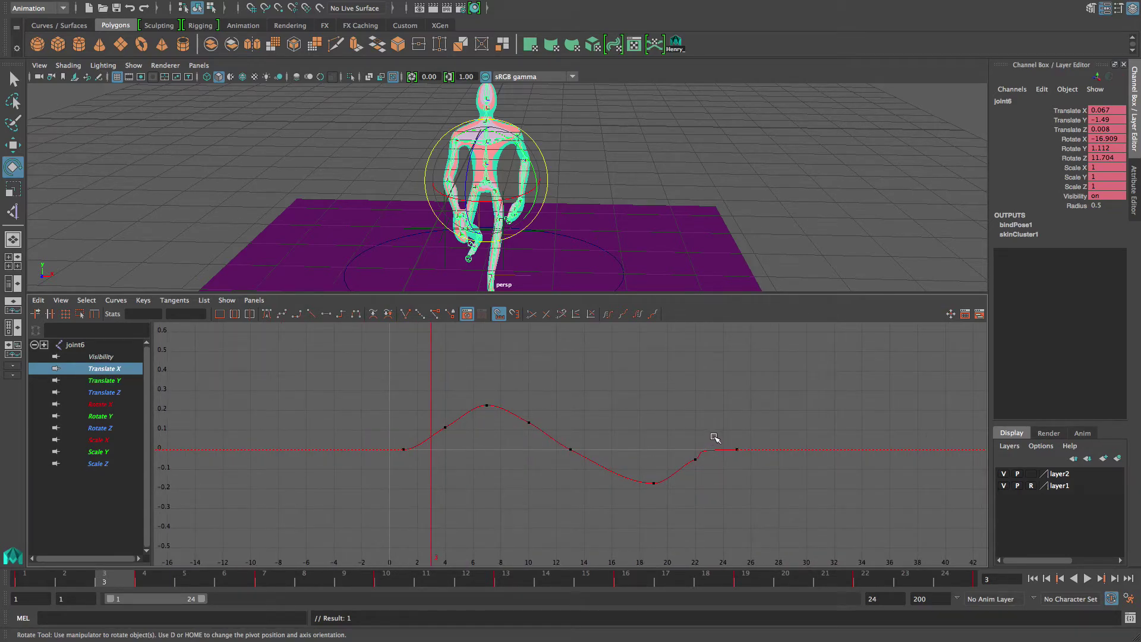
drag(744, 457, 729, 441)
shift+drag(400, 440, 415, 464)
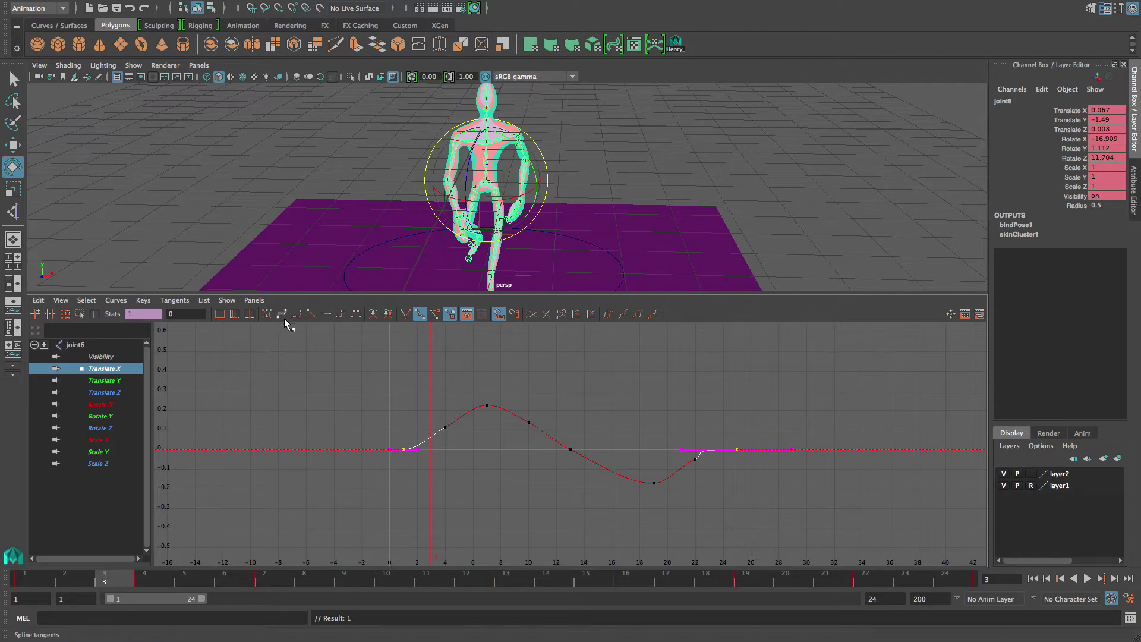
click(695, 461)
middle_drag(696, 464, 695, 475)
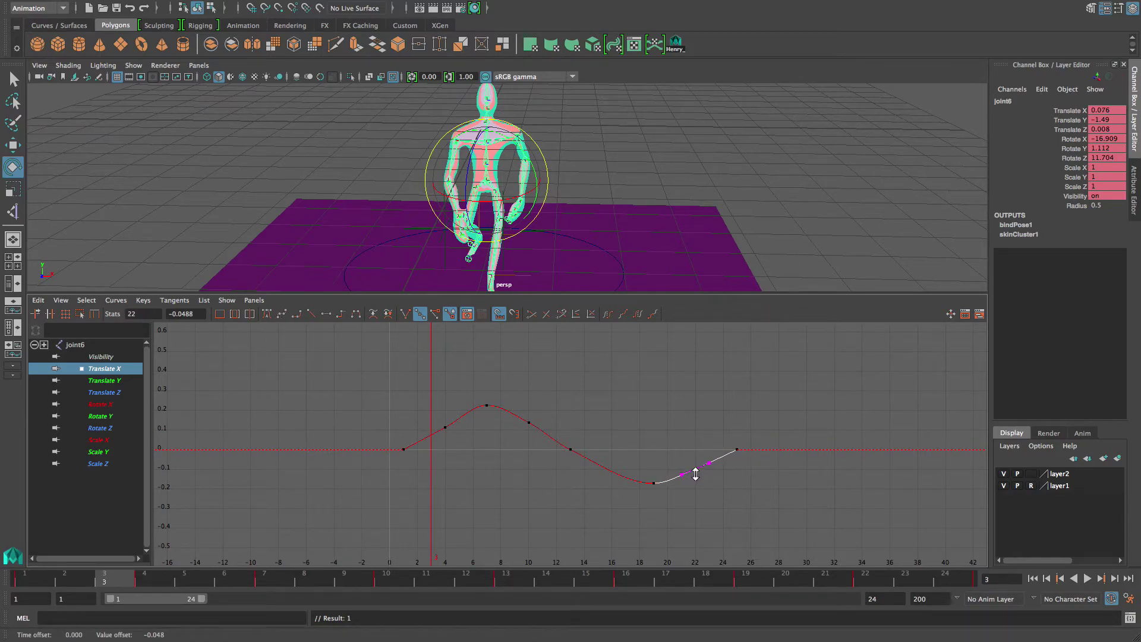
- Set the pre-infinity and post-infinity of joint6's whole Translate X curve to Cycle
drag(343, 373, 927, 554)
click(116, 300)
mouse_move(154, 315)
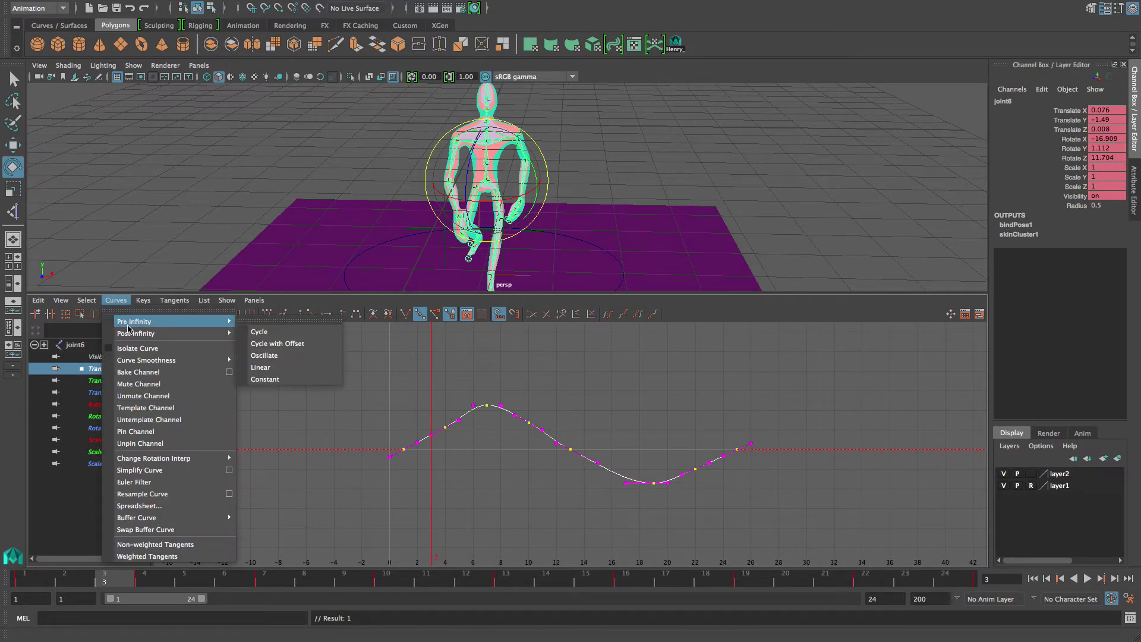
click(260, 331)
click(116, 300)
mouse_move(152, 327)
click(274, 344)
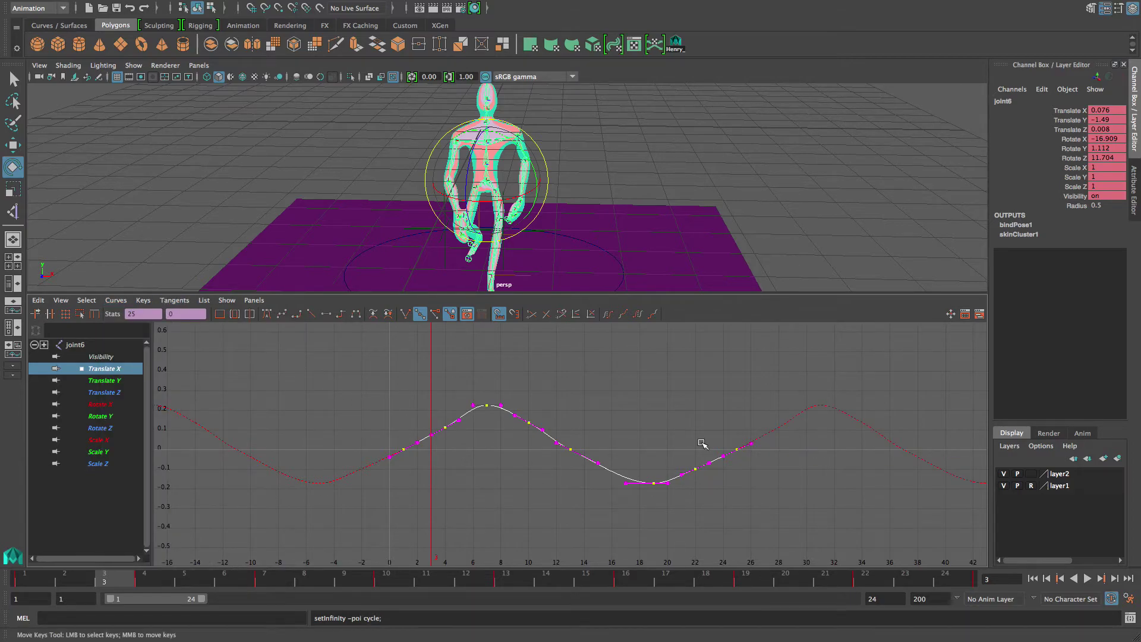
- Examine how joint6's Translate Y, Translate Z and Rotate X, Y and Z curves repeat before and after the keyed range
click(108, 382)
key(f)
alt+right_drag(697, 483, 627, 469)
scroll(630, 476, down, 2)
scroll(654, 480, down, 5)
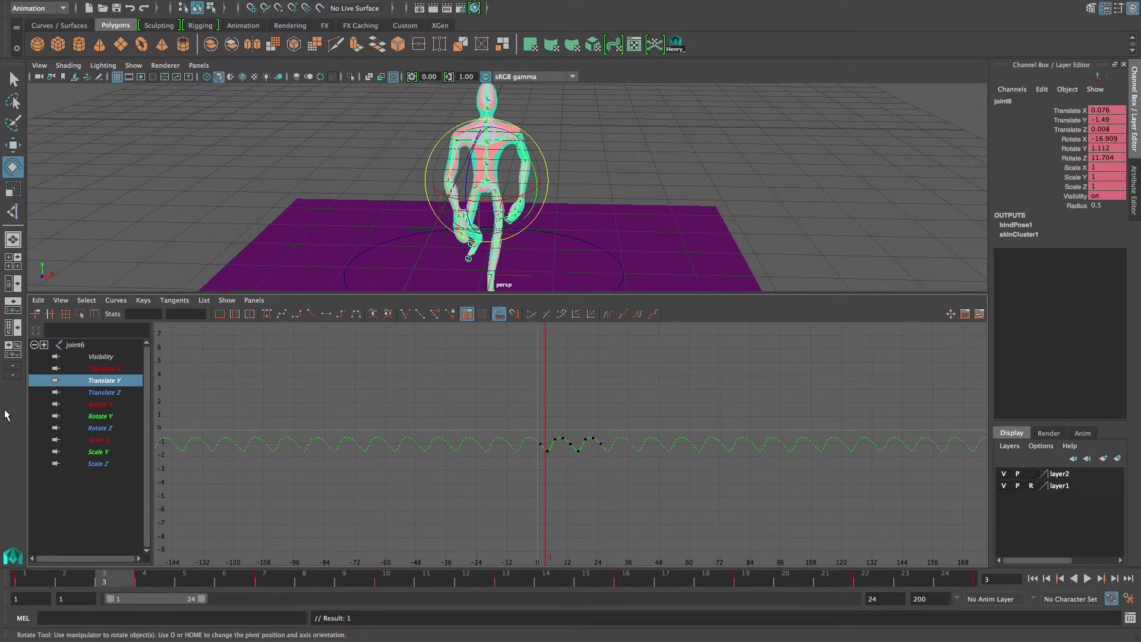
click(96, 393)
key(f)
alt+right_drag(401, 450, 336, 427)
click(91, 407)
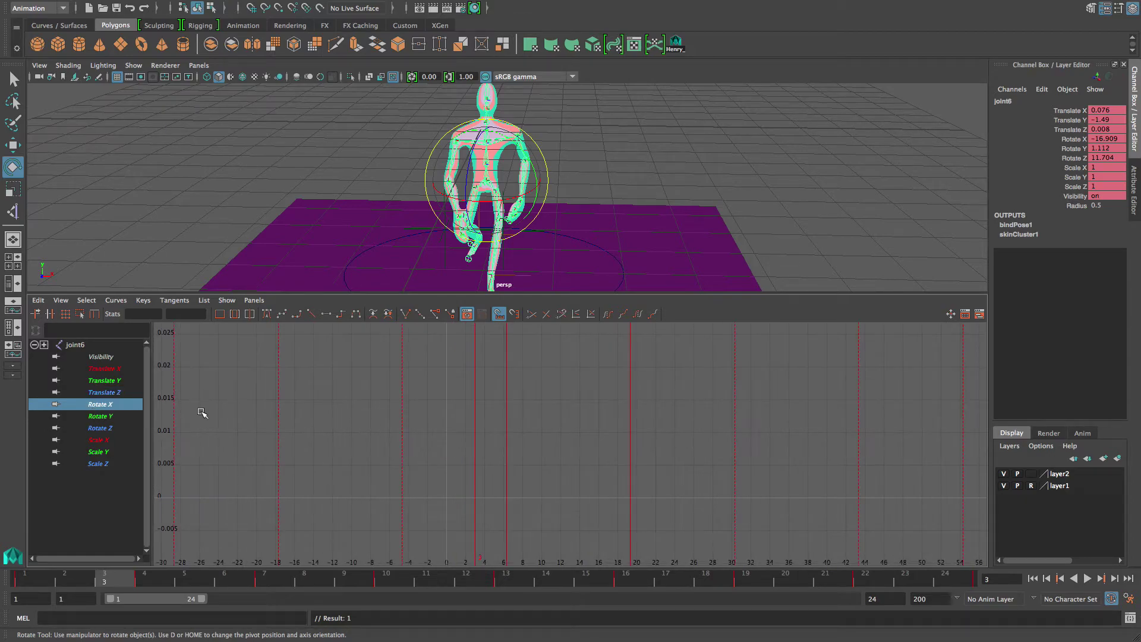
key(f)
alt+right_drag(404, 453, 336, 471)
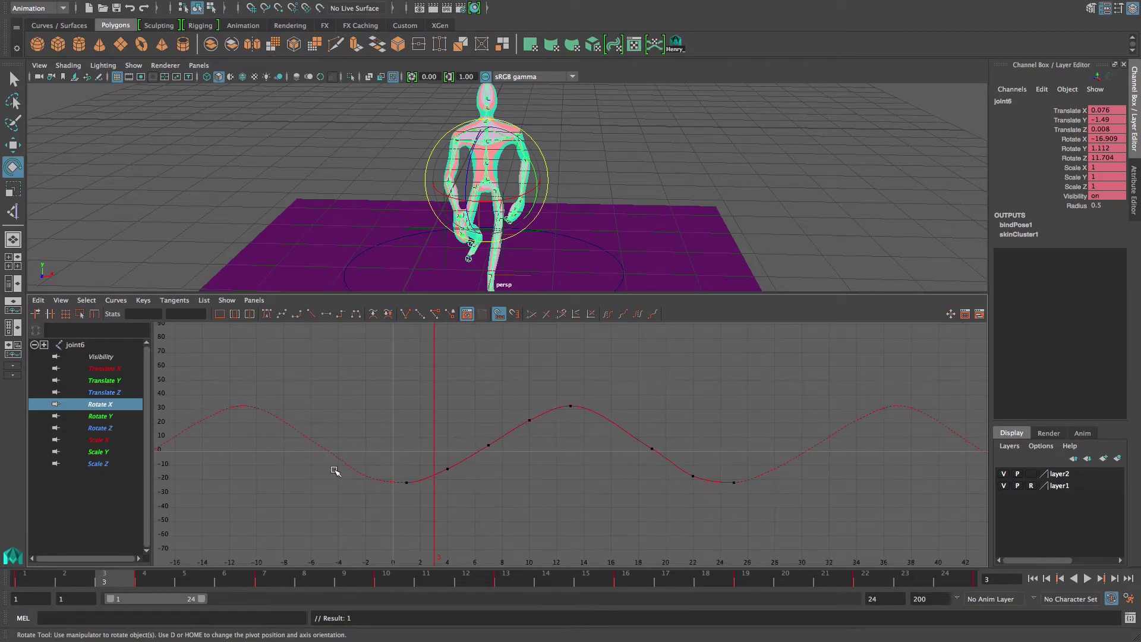
click(110, 416)
shift+click(106, 430)
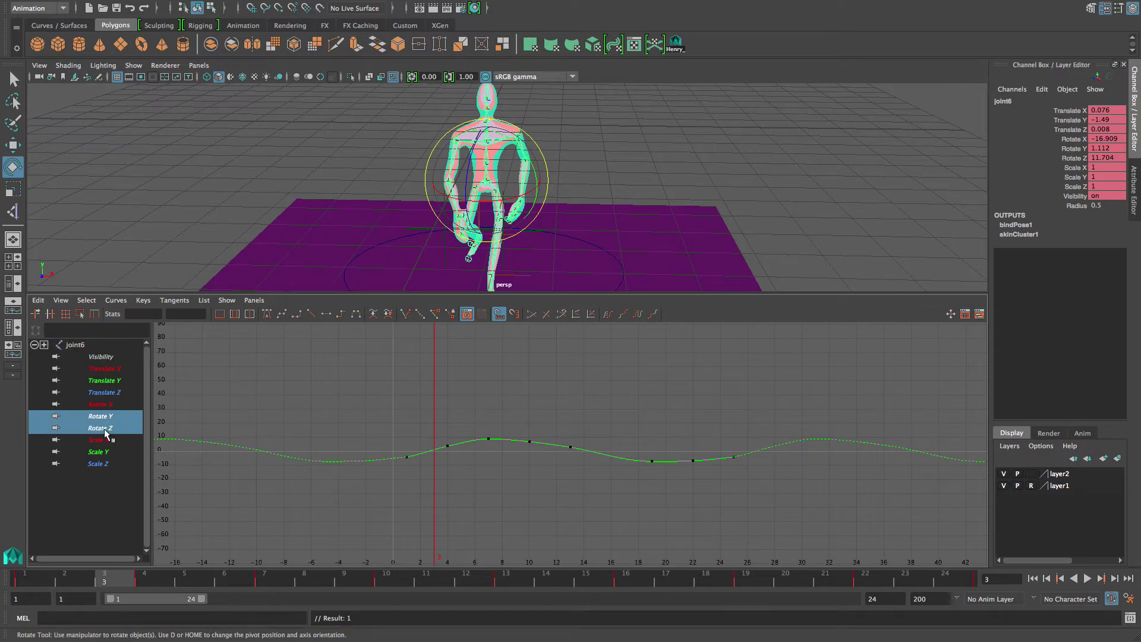
alt+right_drag(595, 458, 553, 460)
alt+middle_drag(553, 461, 495, 477)
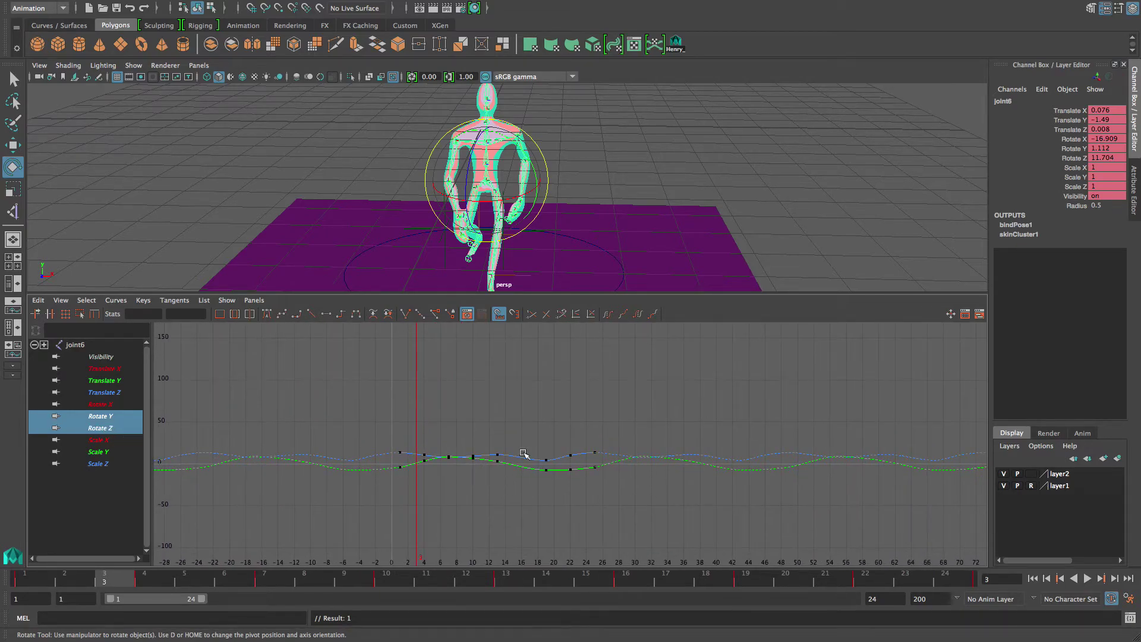
- Select the upper-spine joint8 and examine how its Rotate X curve cycles
alt+right_drag(467, 255, 578, 235)
alt+drag(577, 235, 523, 208)
click(558, 138)
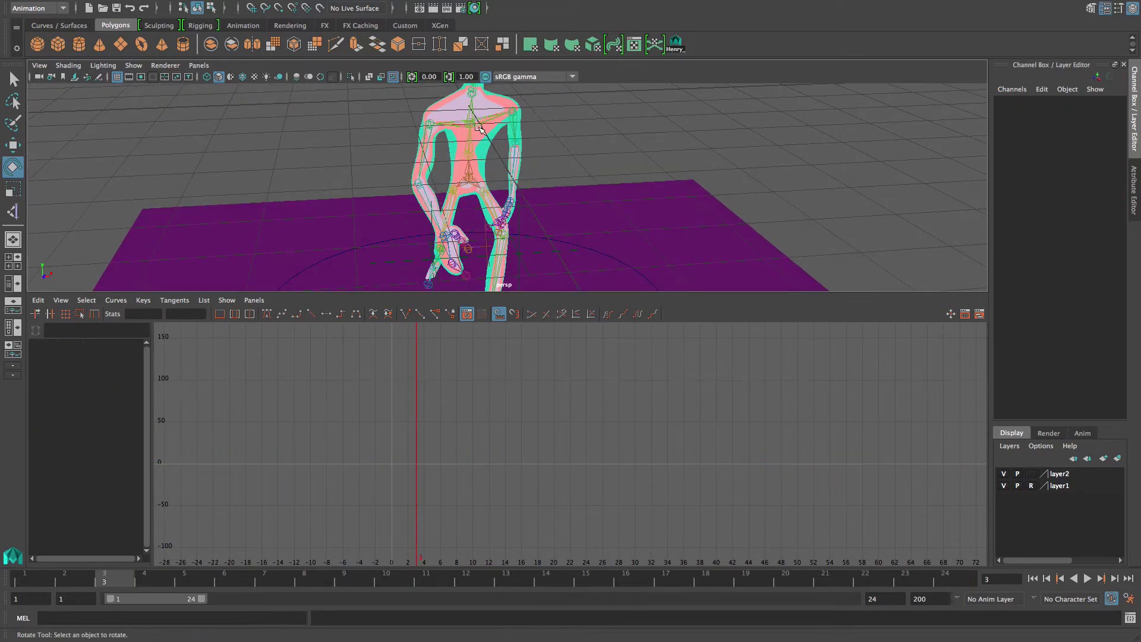
click(480, 129)
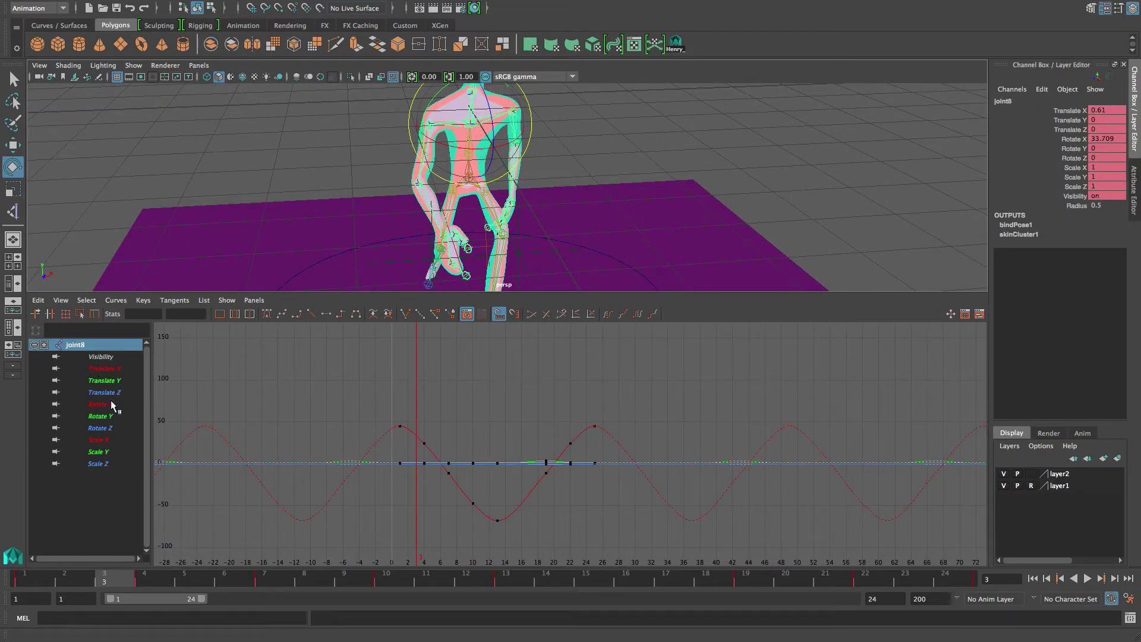
click(100, 406)
scroll(428, 445, down, 5)
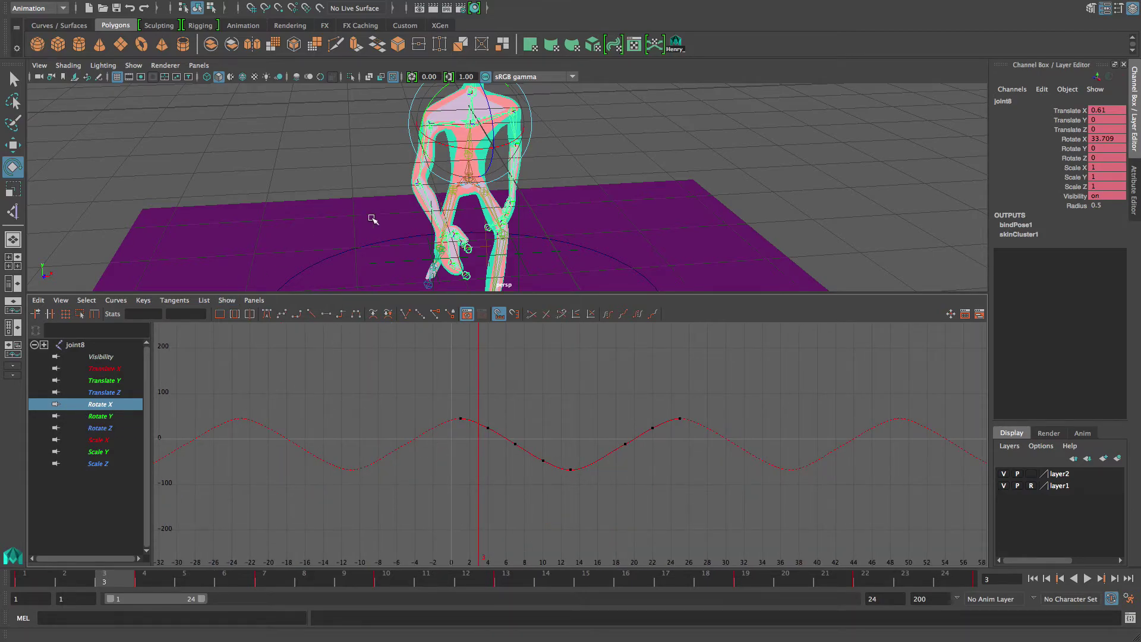
- Select the rear foot's ikHandle2 and examine how its Translate Y curve cycles
alt+middle_drag(591, 173, 591, 123)
alt+drag(585, 169, 432, 170)
click(361, 185)
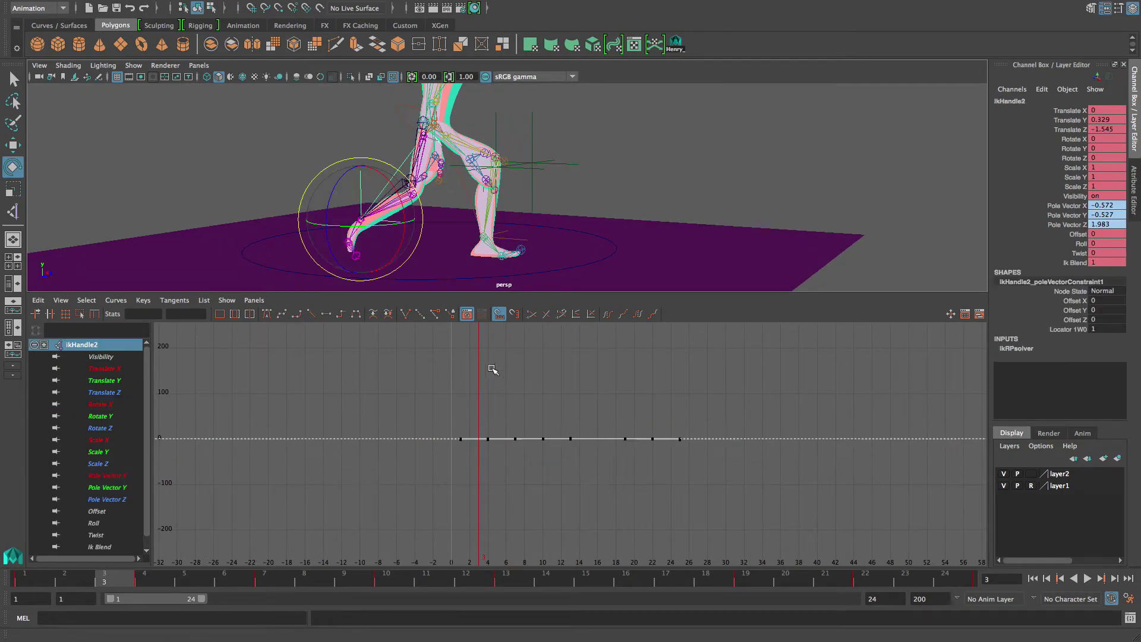
click(105, 382)
key(f)
scroll(628, 454, down, 5)
alt+middle_drag(628, 453, 607, 442)
scroll(623, 453, up, 2)
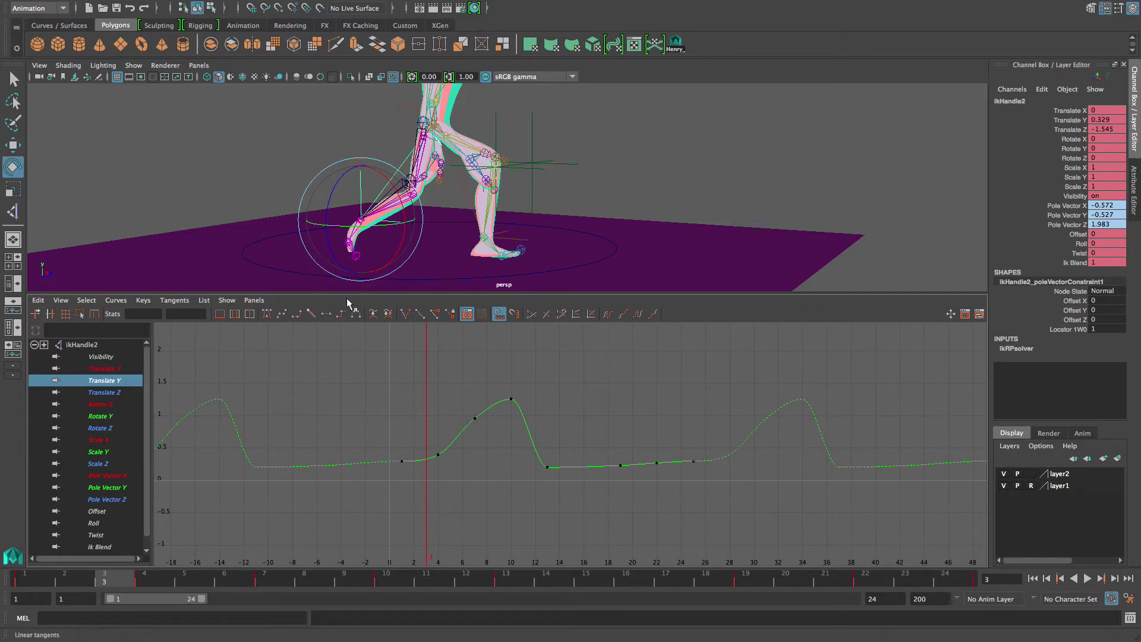
- Select the front foot's ikHandle1 and examine its Translate Y curve on its own
click(526, 240)
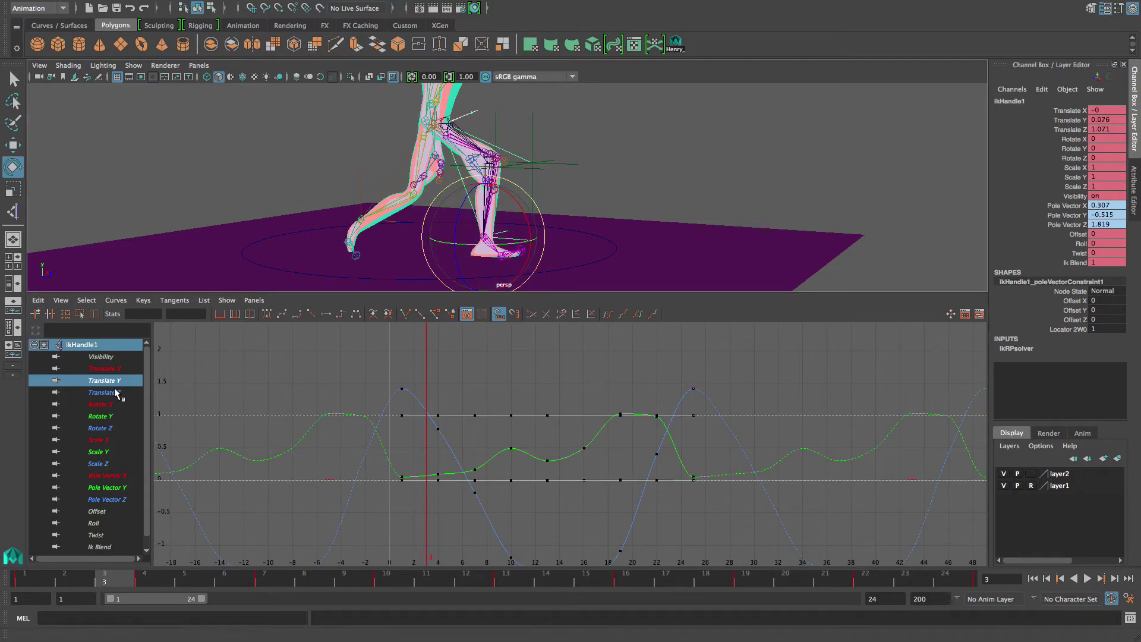
click(109, 391)
click(619, 187)
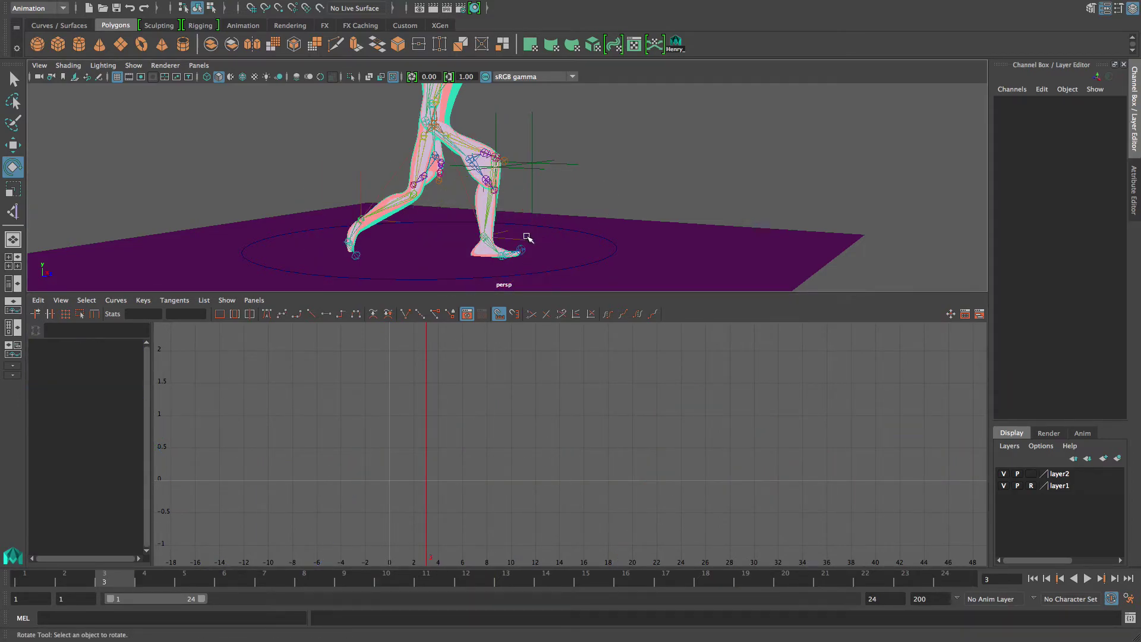
click(515, 240)
click(92, 381)
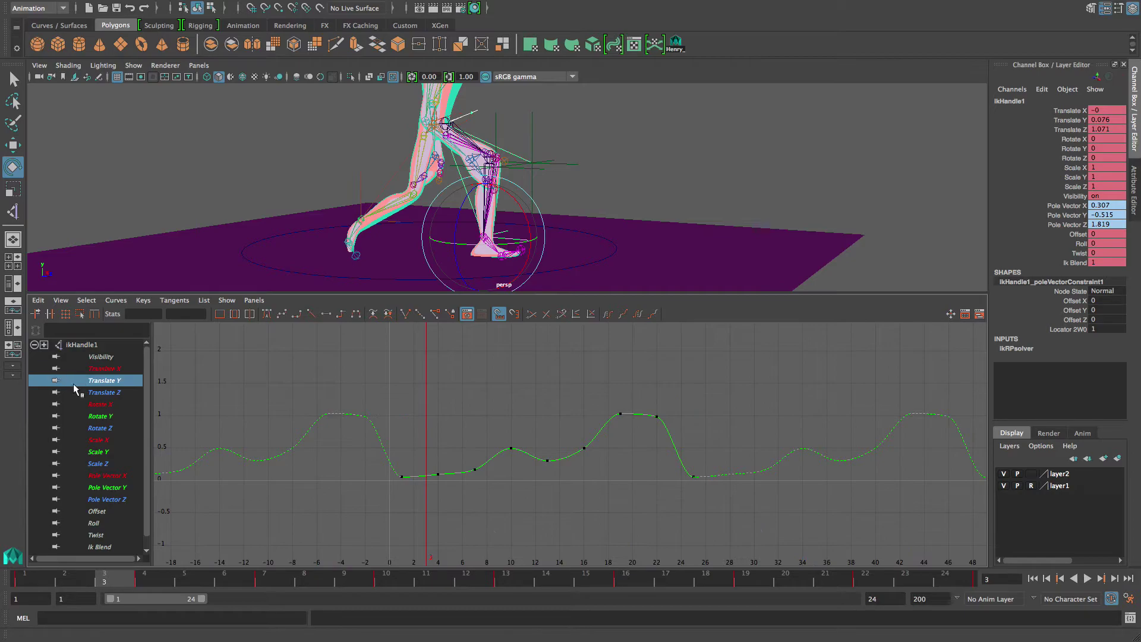
- Return to joint8 in the upper spine and recheck several cycles of its isolated Rotate X curve
alt+middle_drag(592, 165, 588, 206)
alt+drag(589, 207, 534, 224)
click(433, 168)
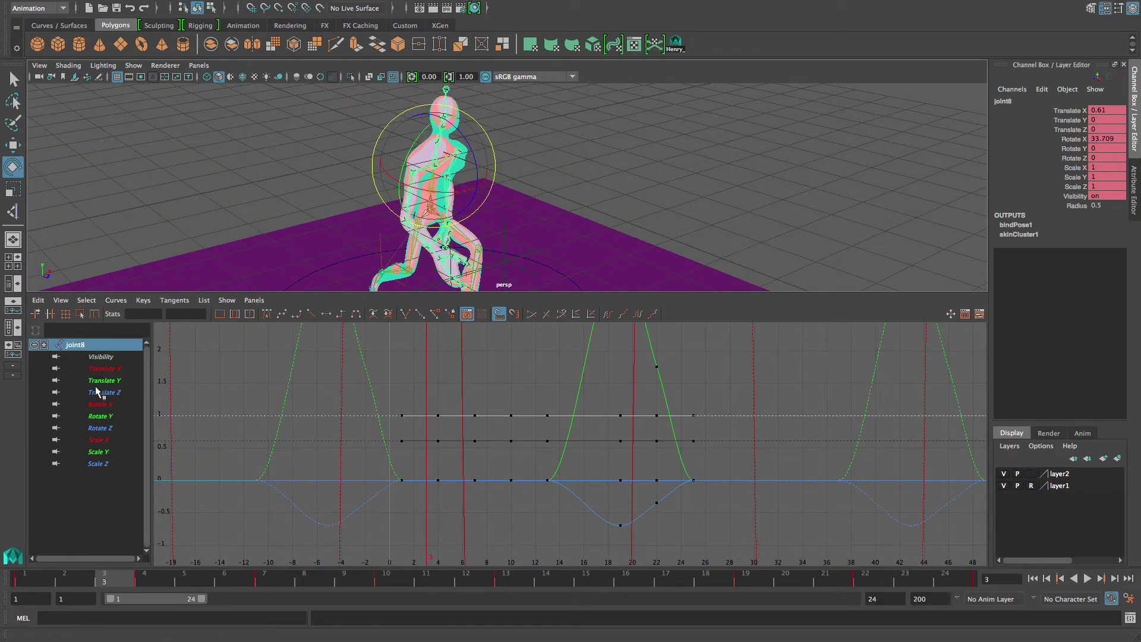
click(102, 405)
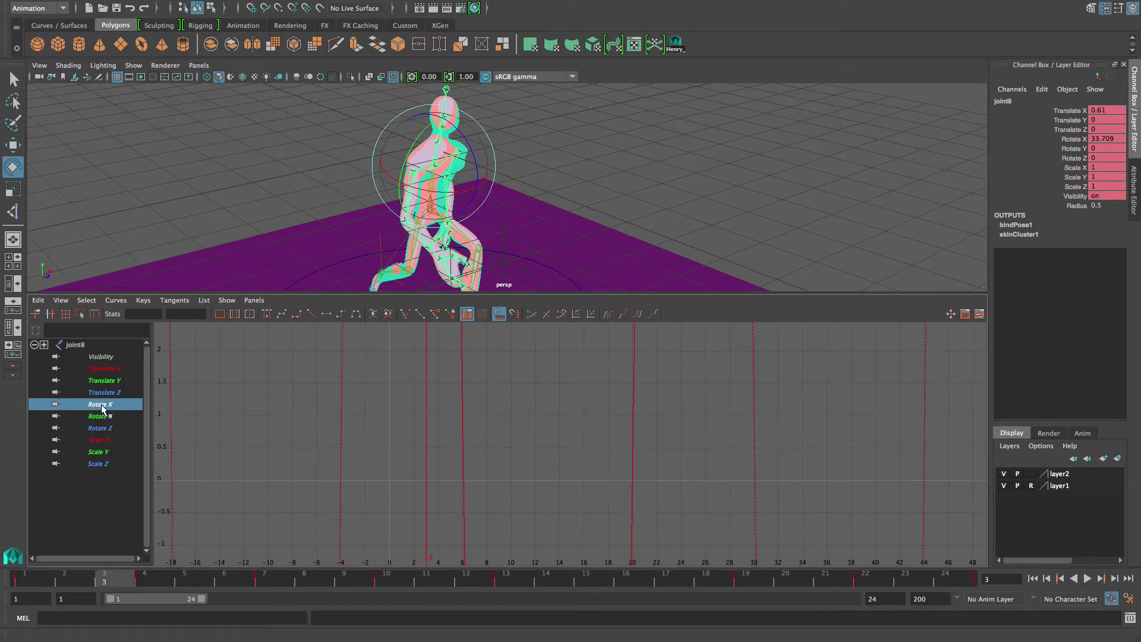
key(f)
scroll(471, 413, down, 6)
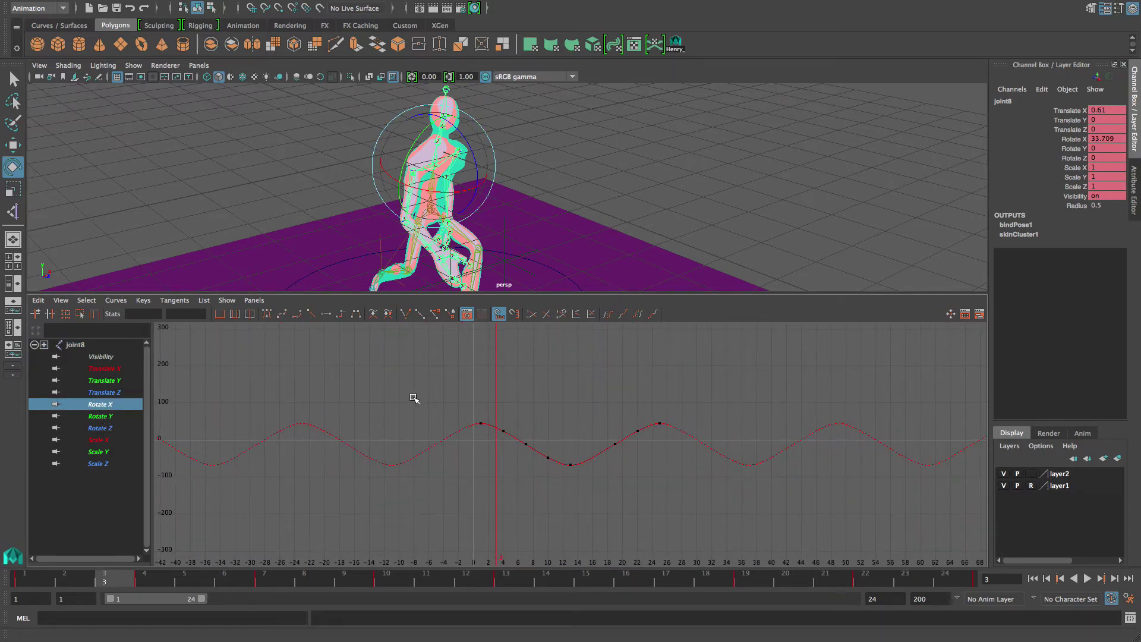
- Give joint8's Rotate X keys at frames 1 and 25 flat tangents
drag(681, 428, 685, 431)
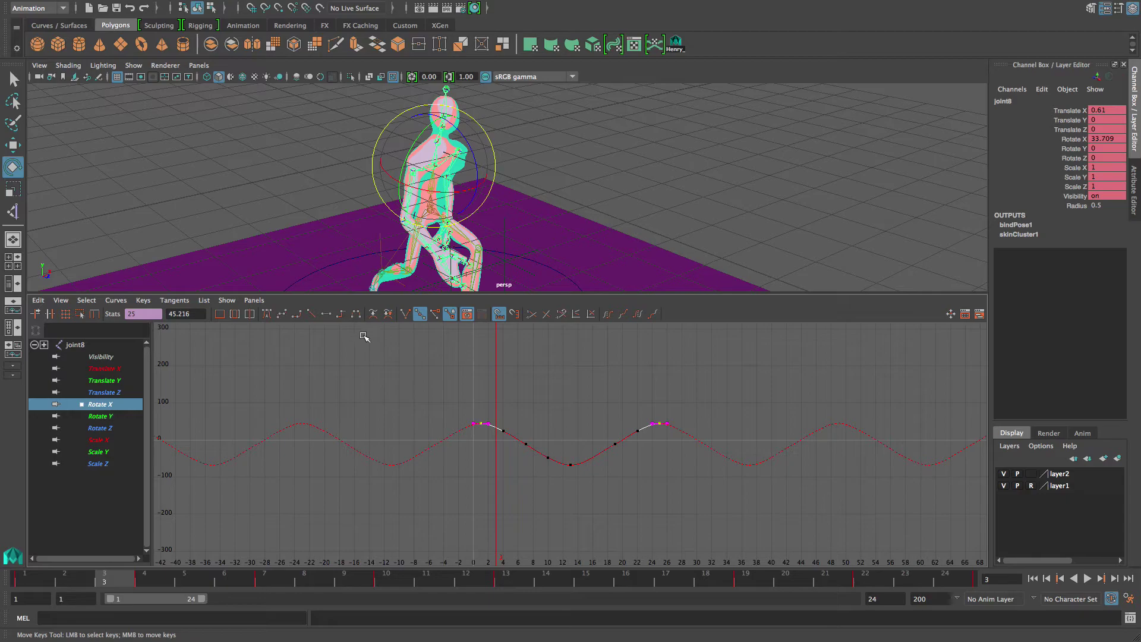
click(327, 315)
- Dip joint8's Rotate Y curve by lowering the frame 7 key to about -1.1 and the frame 4 and 10 keys to about -0.59
click(107, 418)
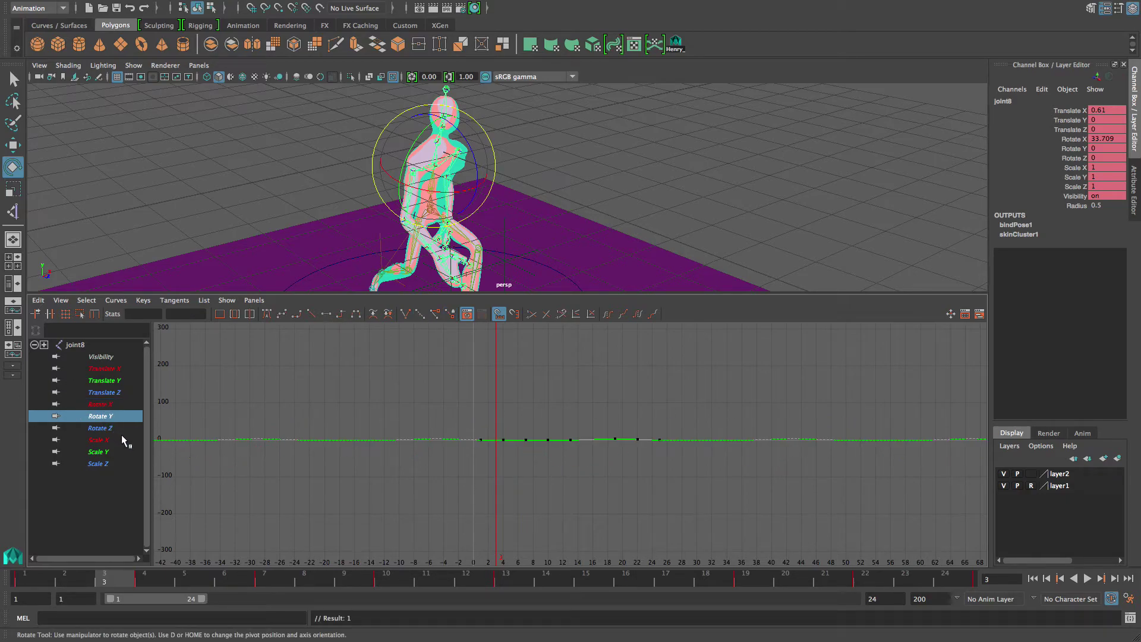
key(f)
alt+right_drag(321, 438, 299, 436)
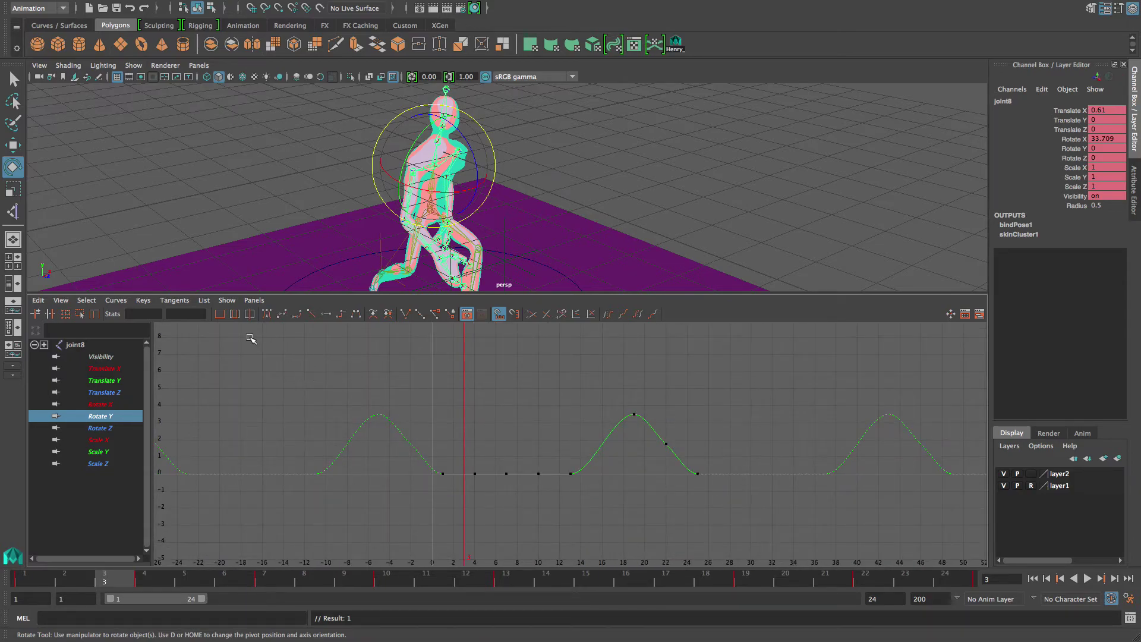
alt+drag(523, 226, 442, 199)
drag(493, 462, 524, 495)
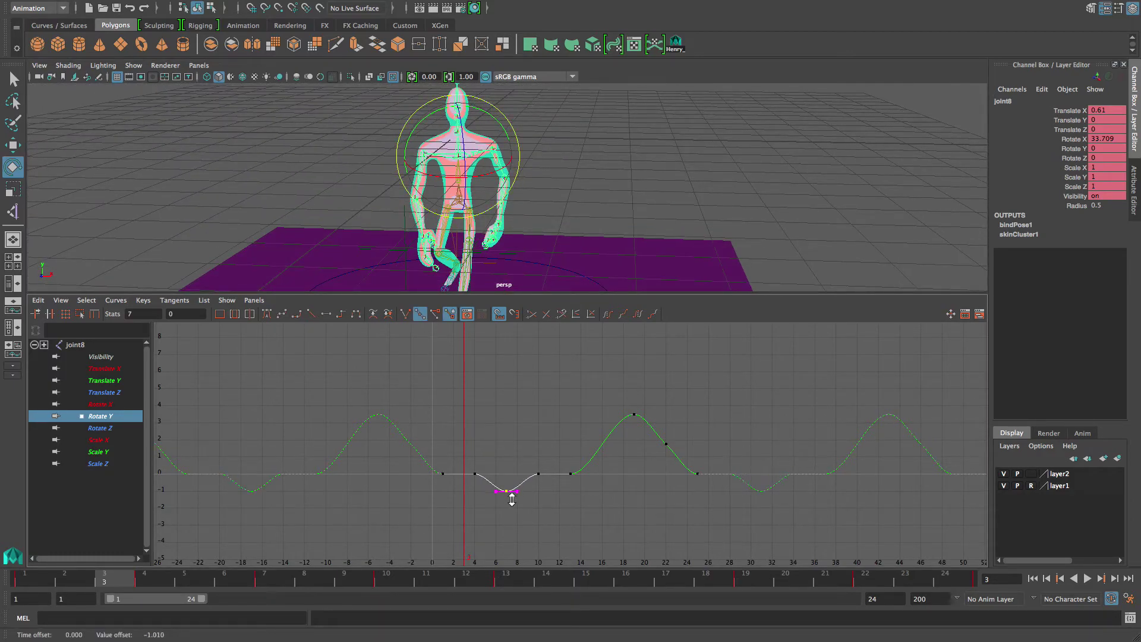
drag(490, 480, 542, 486)
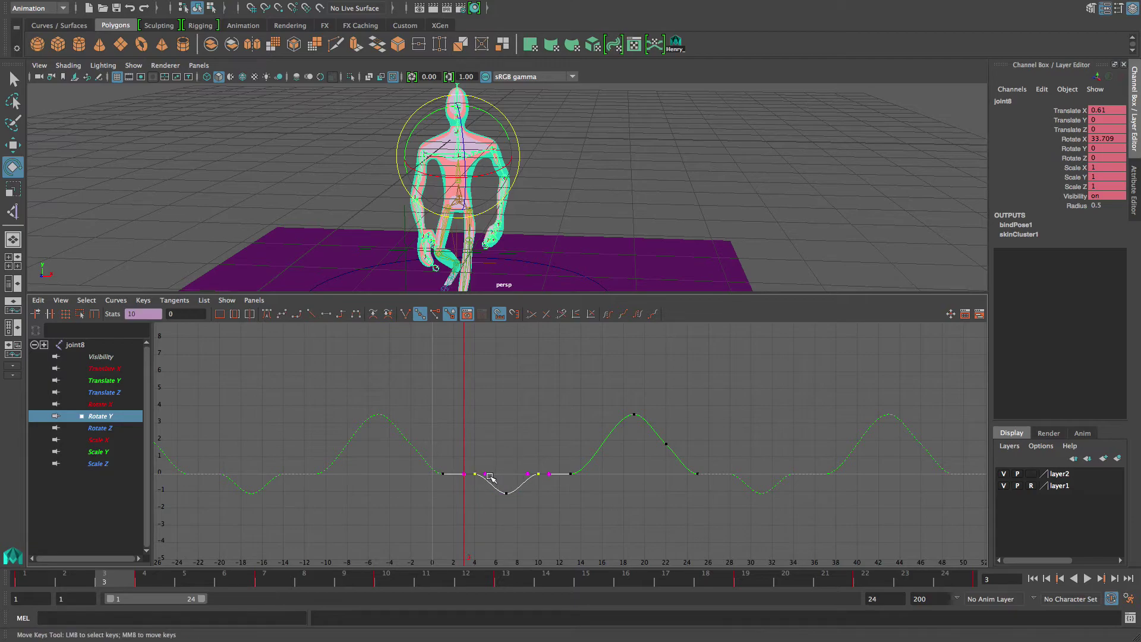
shift+middle_drag(486, 478, 485, 488)
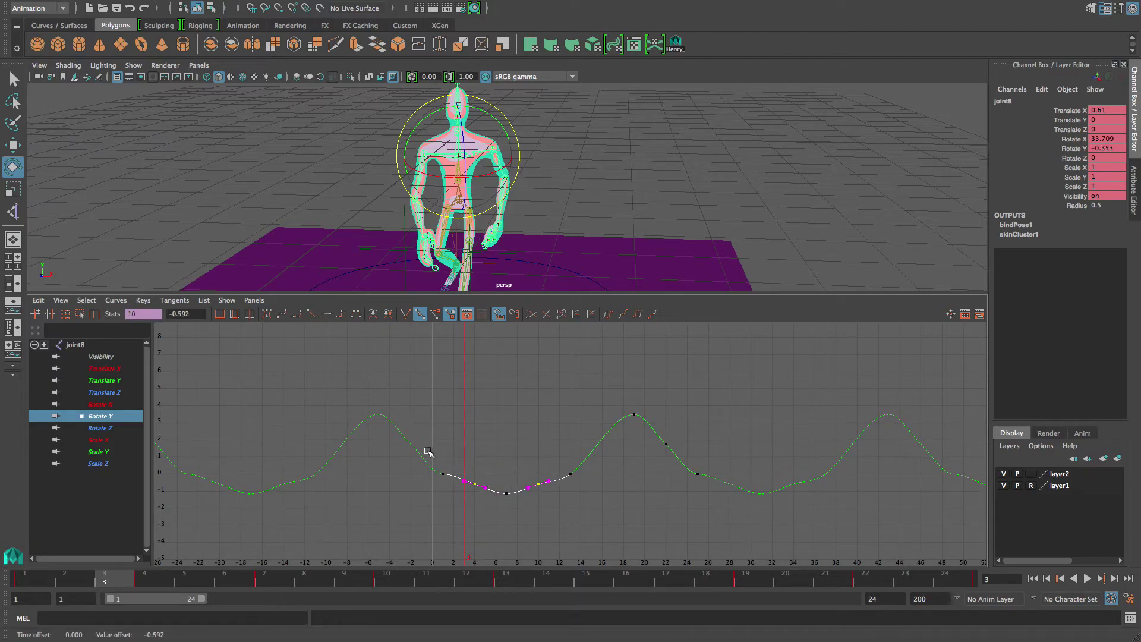
- Give Rotate Y's keys at frames 1, 13 and 25 spline tangents at about 0.63, and raise the frame 22 key to about 2.2
drag(587, 483, 587, 483)
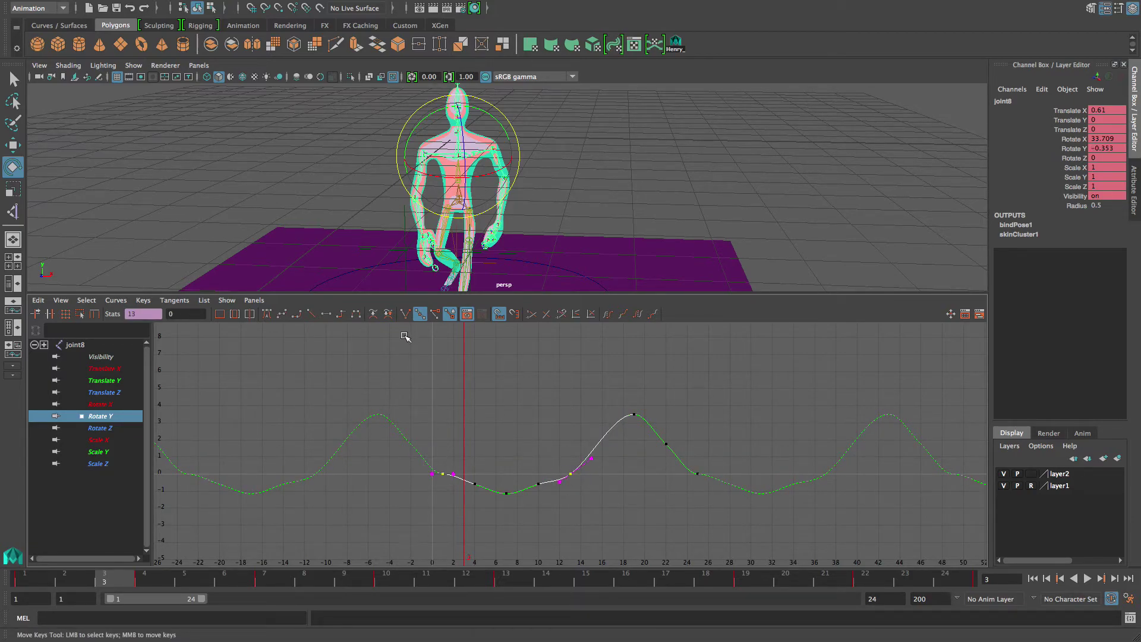
click(283, 313)
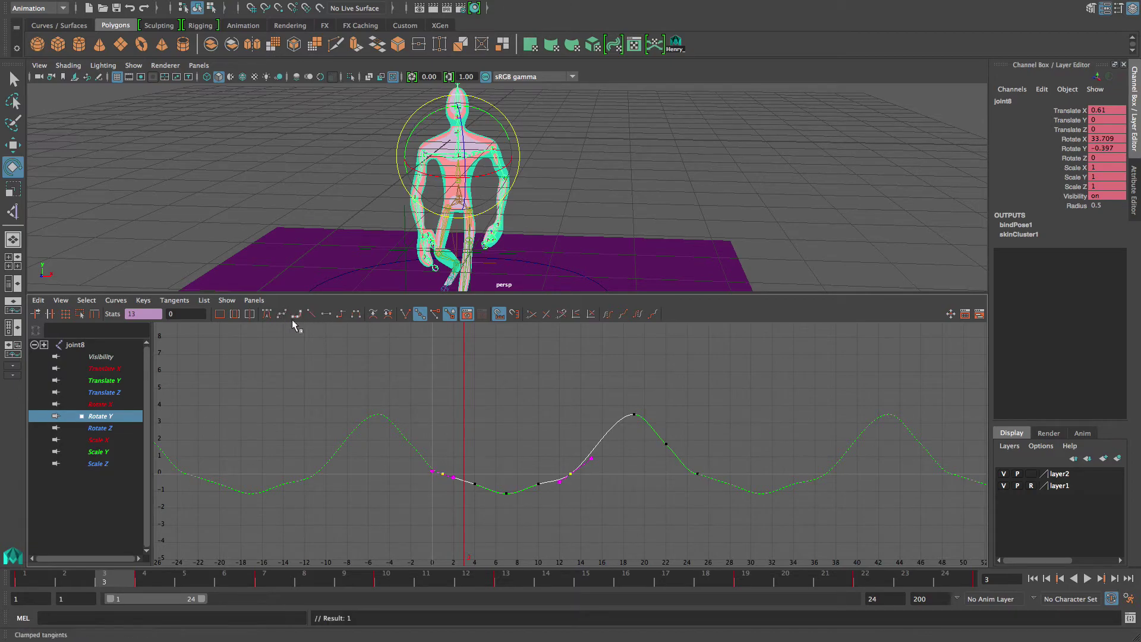
shift+middle_drag(439, 469, 439, 462)
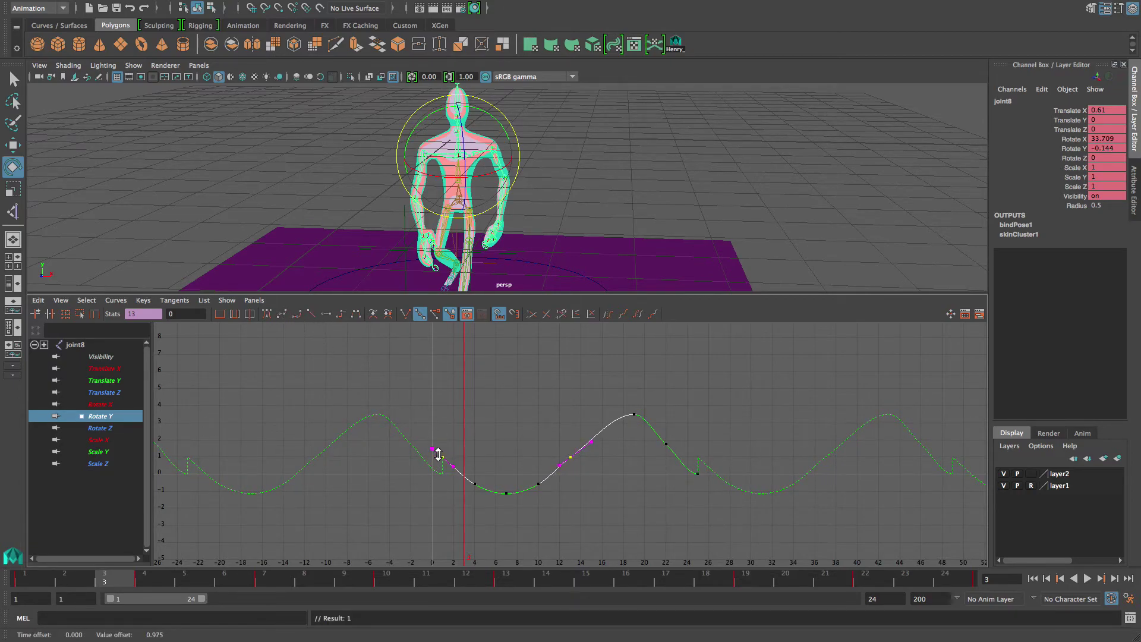
key(ctrl+z)
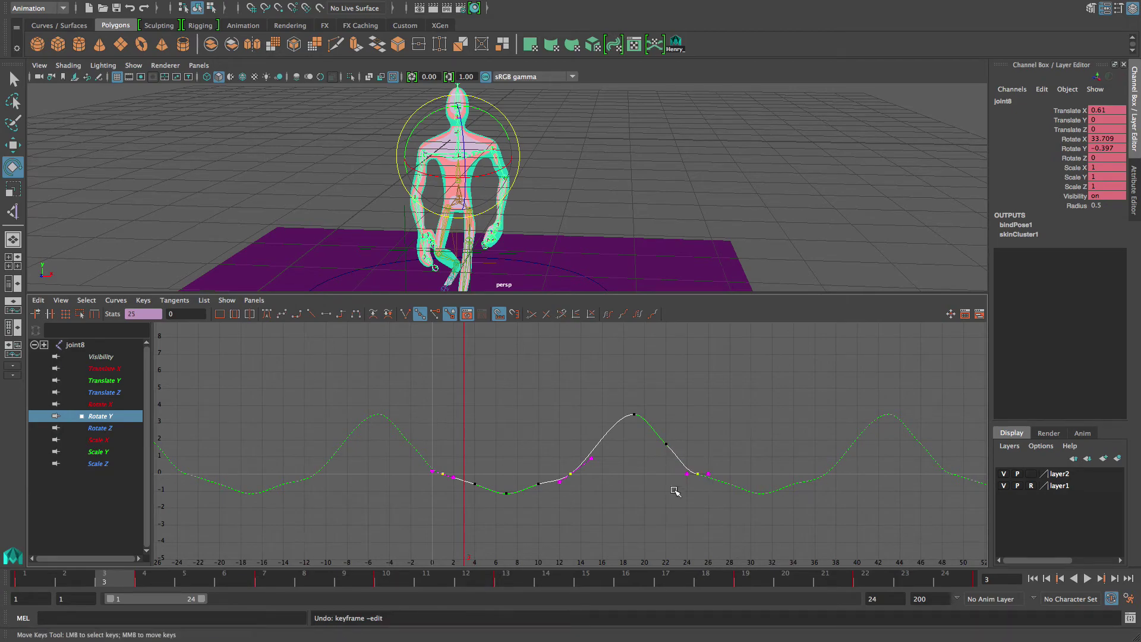
shift+middle_drag(432, 458, 429, 450)
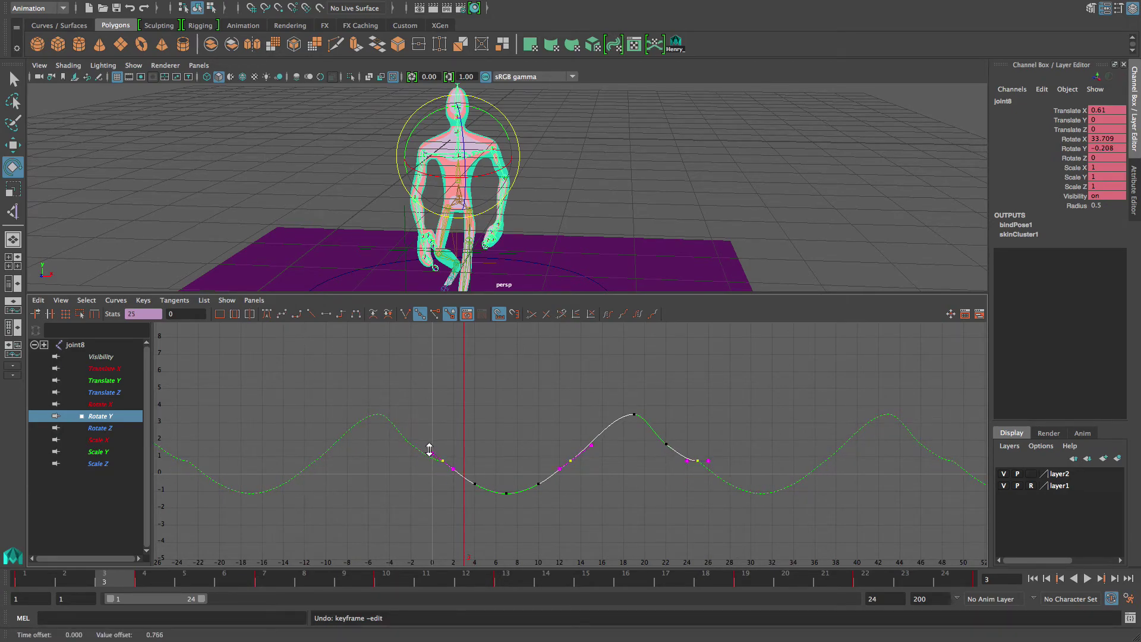
click(281, 314)
shift+middle_drag(442, 456, 443, 467)
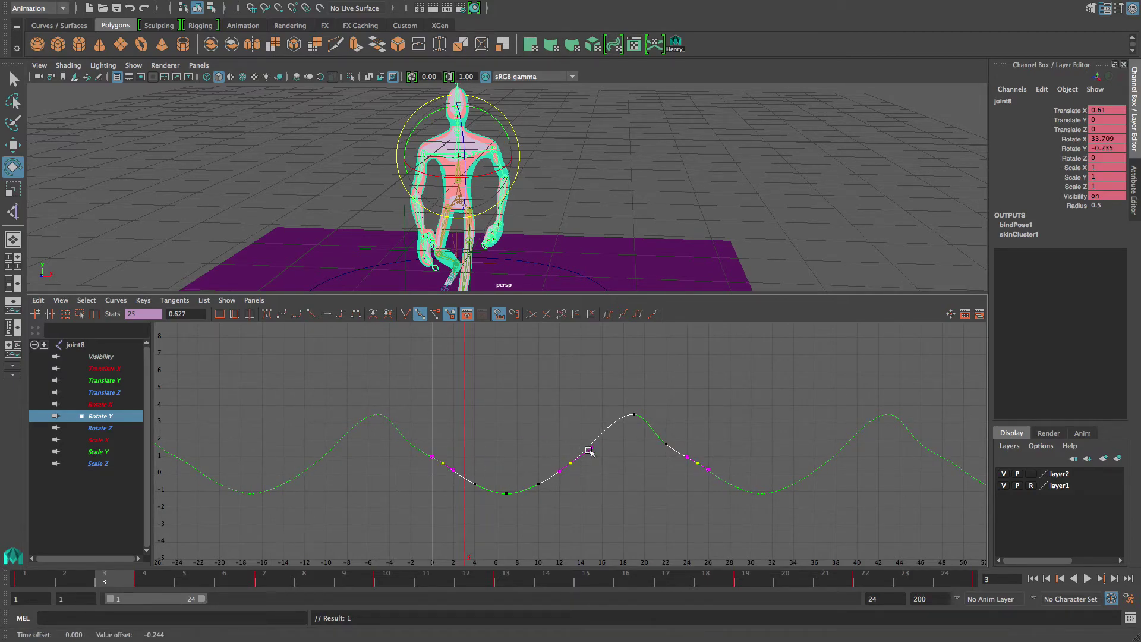
click(662, 445)
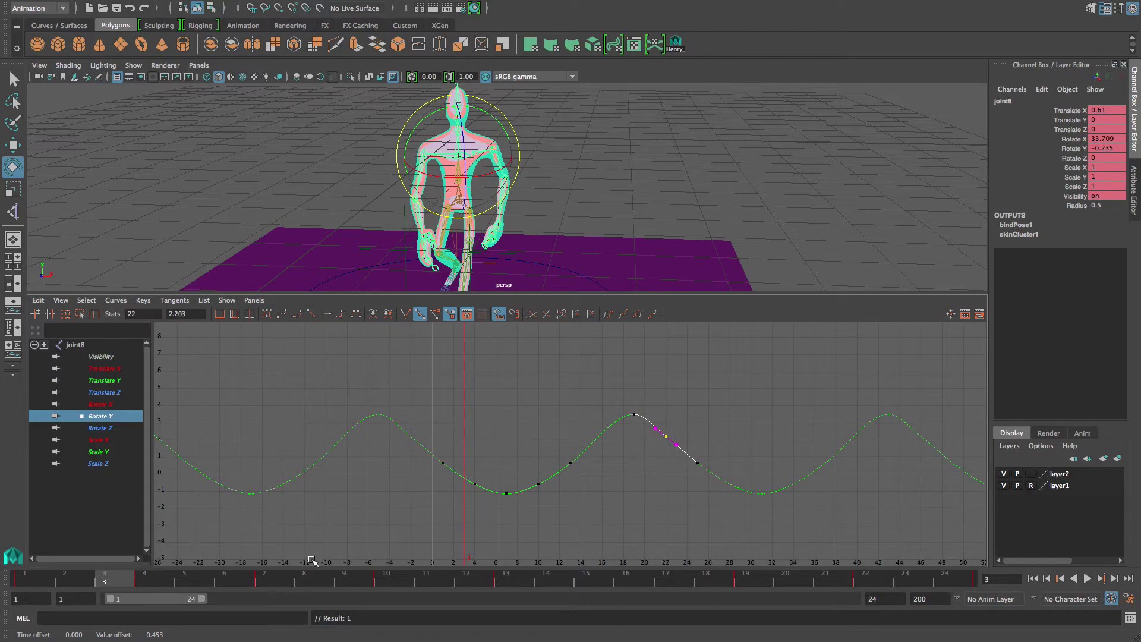
drag(125, 578, 8, 574)
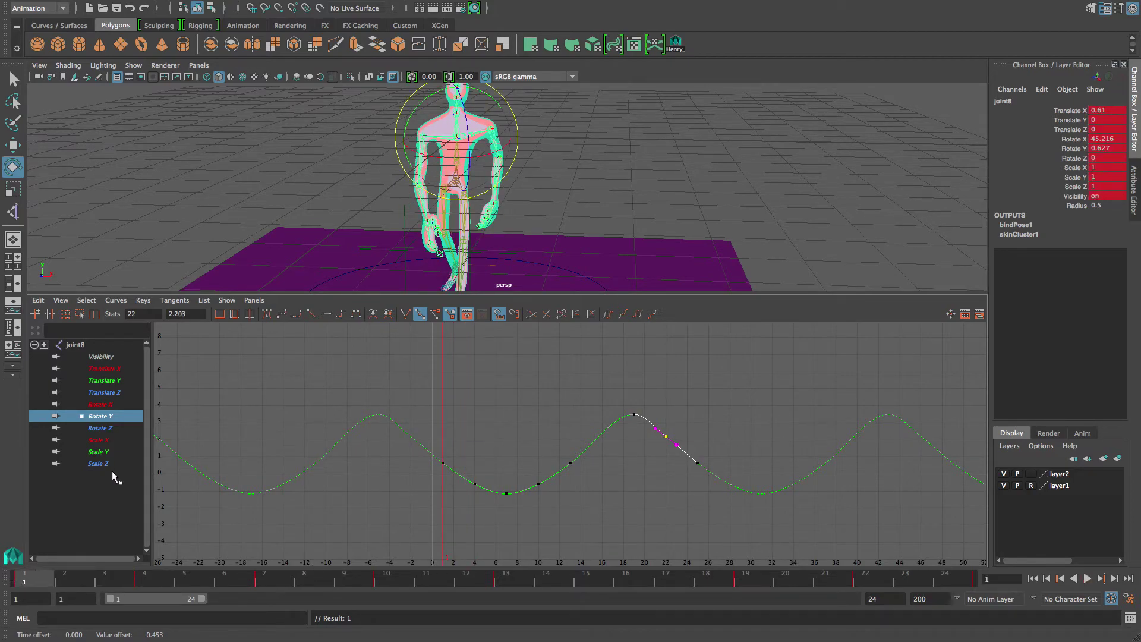
- Raise joint8's Rotate Z key at frame 7 to about 0.5 and the keys at frames 4 and 10 to about 0.37
click(97, 429)
key(f)
alt+right_drag(462, 486, 458, 458)
alt+middle_drag(457, 458, 464, 485)
alt+right_drag(520, 498, 489, 470)
drag(540, 458, 541, 459)
shift+middle_drag(527, 442, 526, 429)
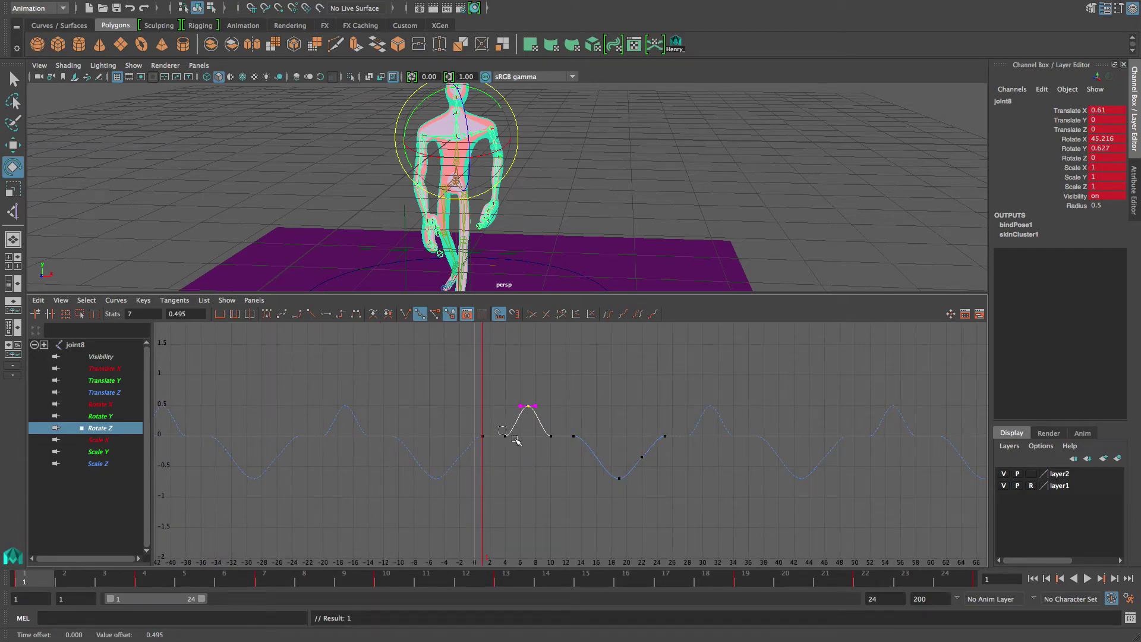
drag(515, 439, 568, 451)
shift+middle_drag(520, 443, 520, 431)
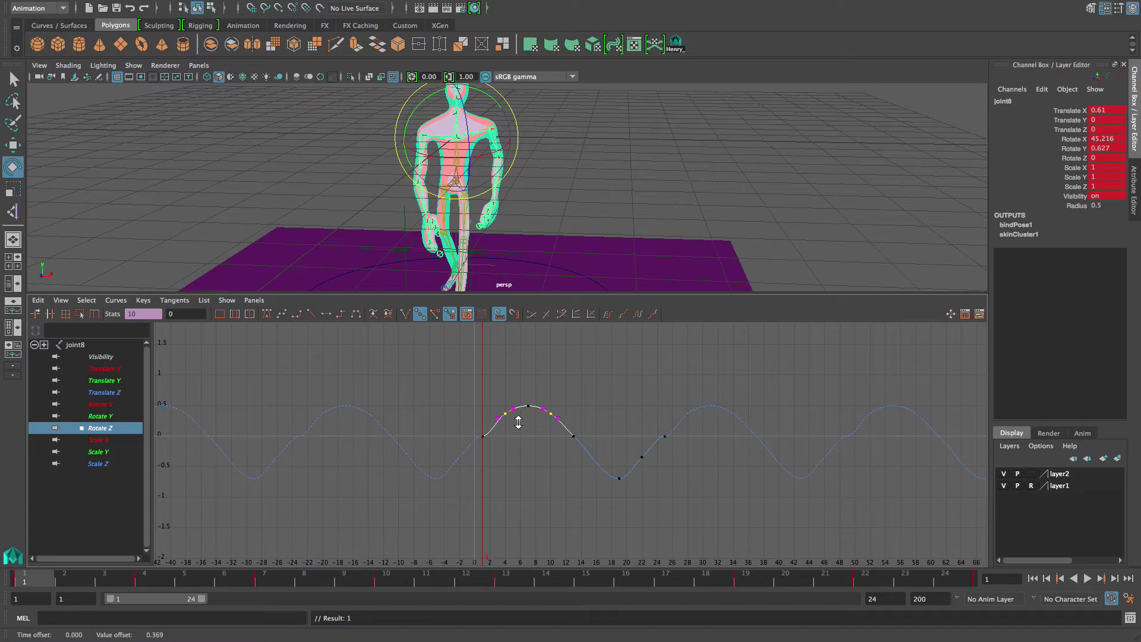
- Apply spline tangents to Rotate Z's keys at frames 1, 13 and 25, and lower the frame 22 key to about -0.39
drag(678, 457, 678, 456)
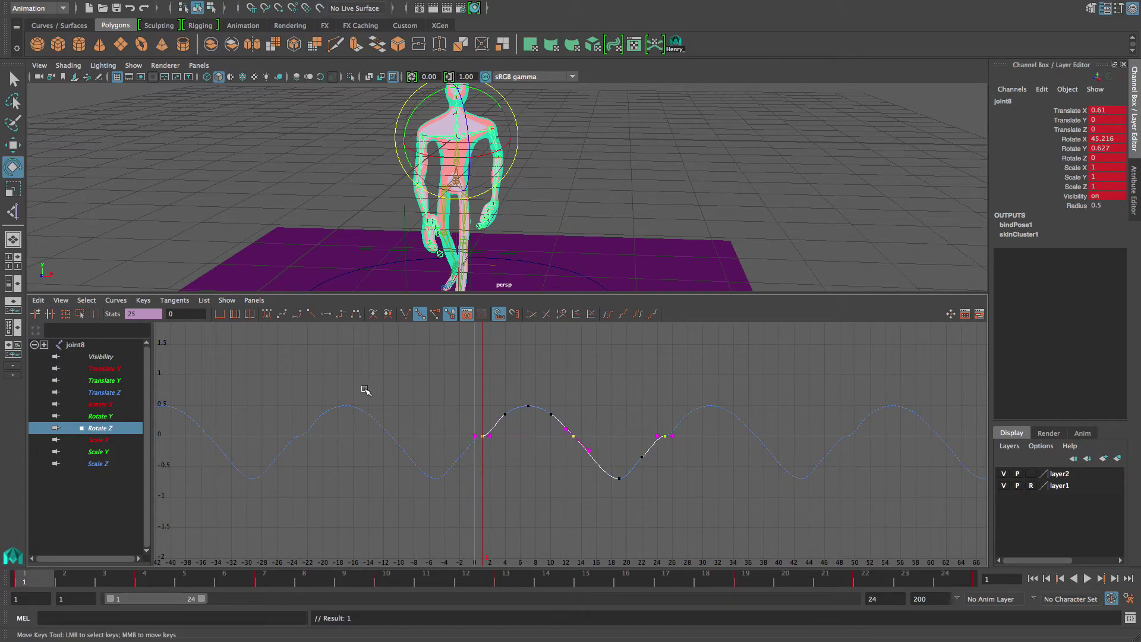
click(285, 318)
shift+middle_drag(639, 462, 646, 468)
click(642, 464)
- Play back the looping walk cycle and review it in the maximized perspective view
key(alt+v)
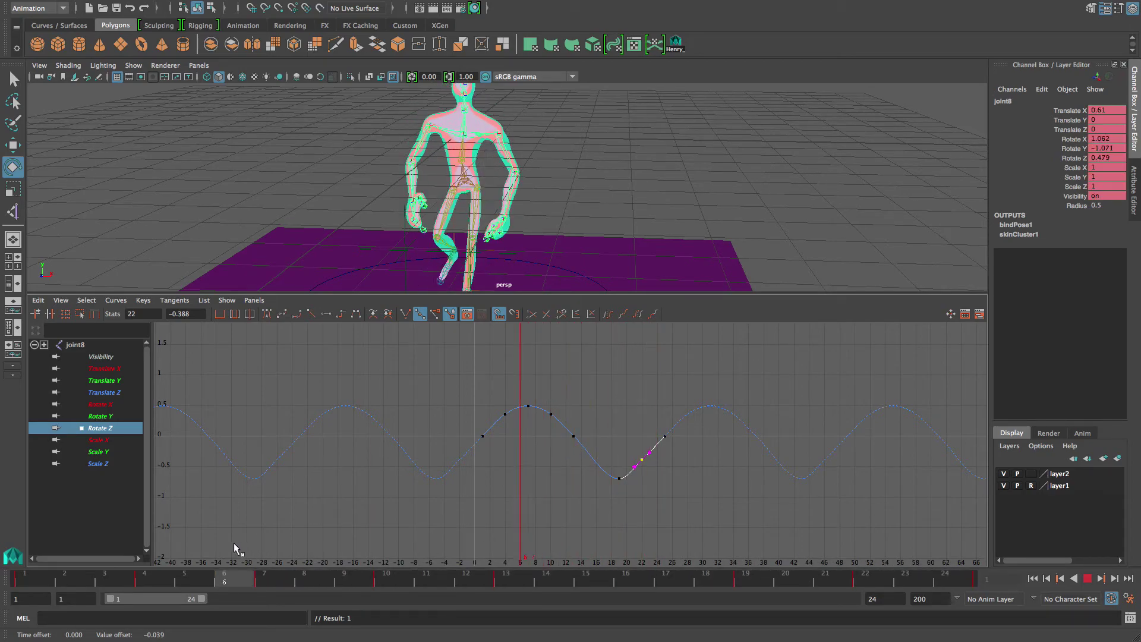
key(Escape)
key(space)
mouse_move(554, 416)
alt+mouse_down()
mouse_move(555, 445)
mouse_move(606, 415)
mouse_move(583, 382)
mouse_move(560, 409)
mouse_move(571, 410)
alt+mouse_up()
click(1087, 578)
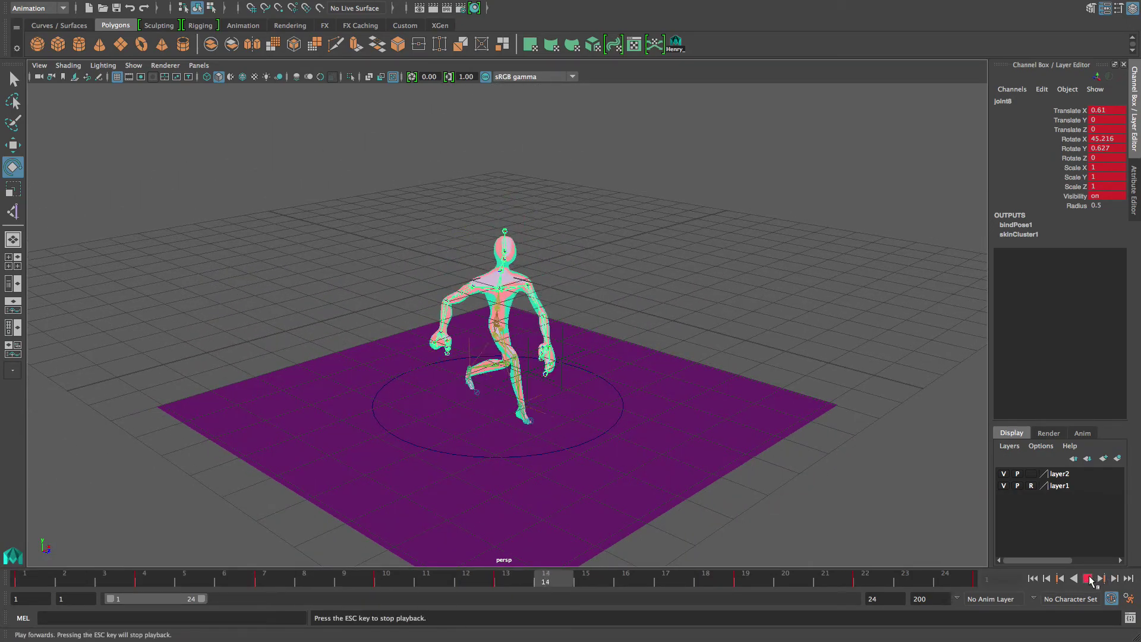
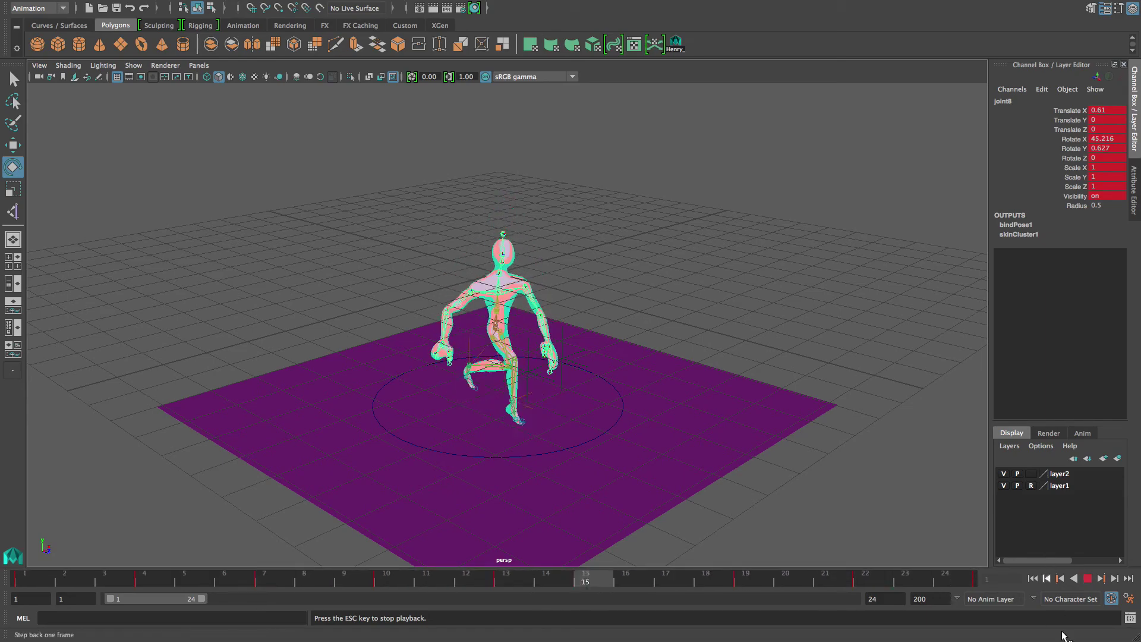
click(1088, 579)
alt+right_drag(693, 462, 731, 468)
alt+drag(690, 418, 685, 416)
alt+right_drag(685, 416, 674, 415)
alt+middle_drag(681, 419, 676, 407)
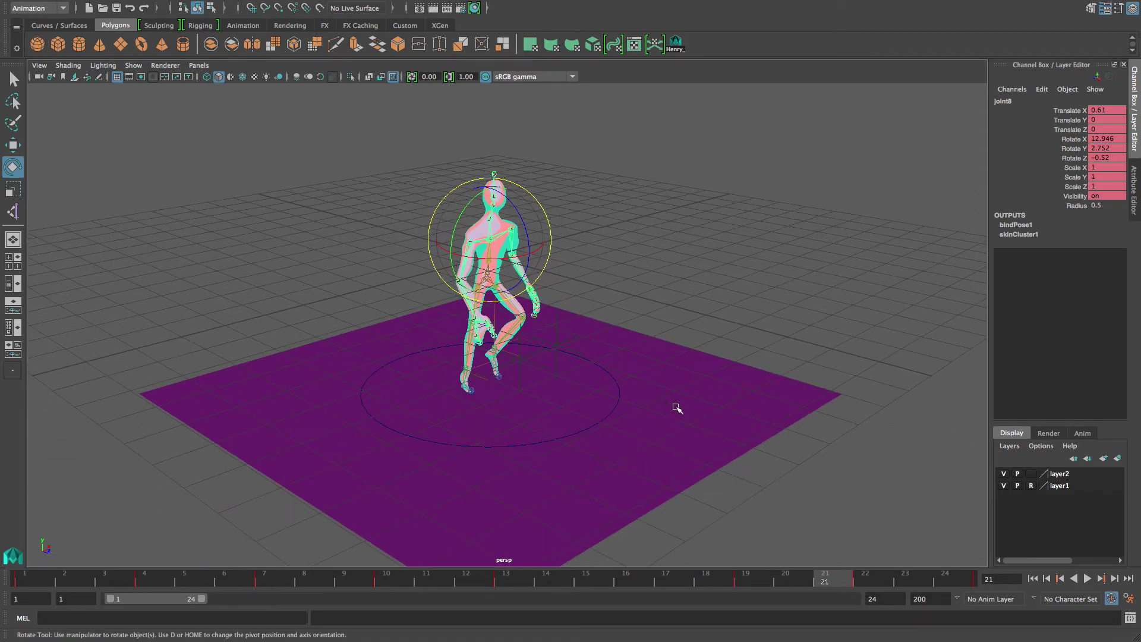
alt+right_drag(676, 406, 726, 420)
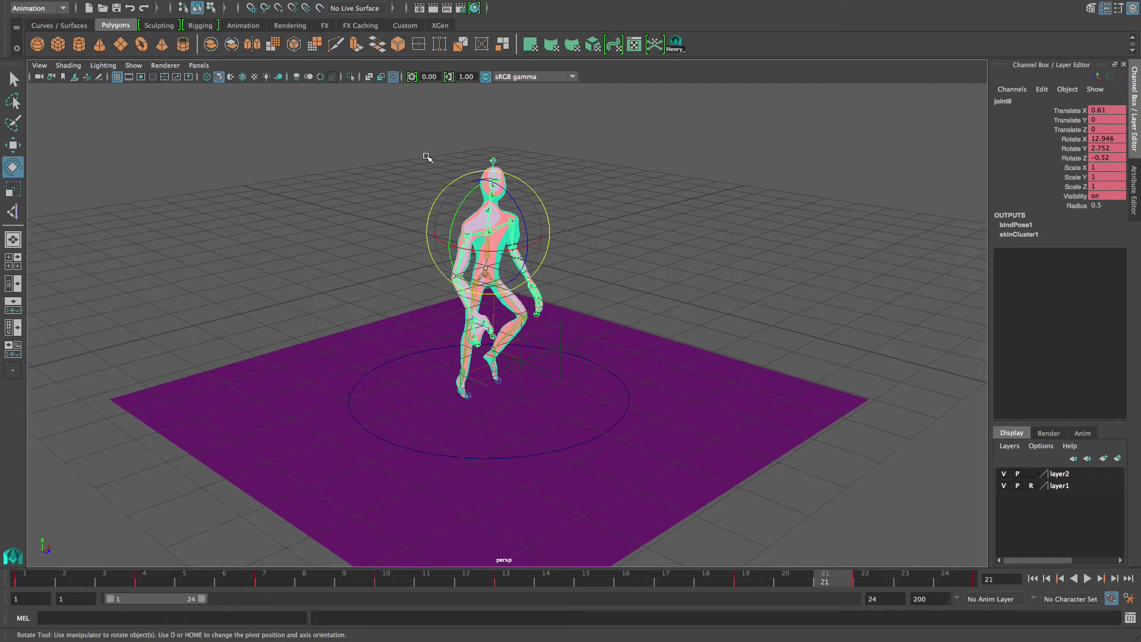
- Enable Override Viewport for the perspective view's Playblast Display and limit it to Polygons only
click(136, 67)
mouse_move(186, 587)
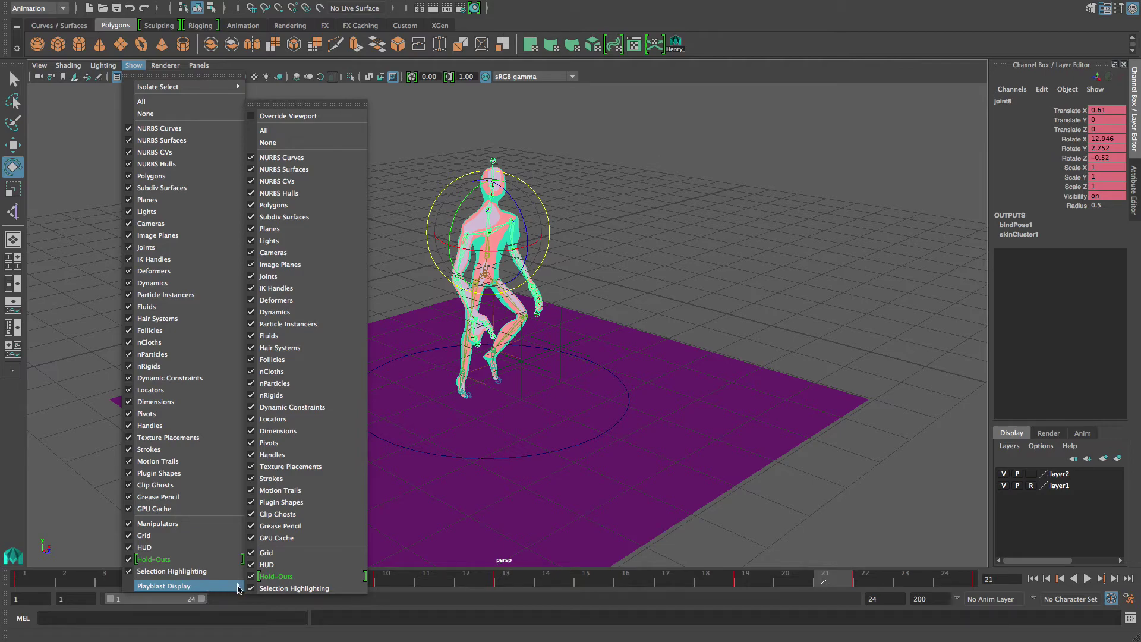
click(286, 117)
click(133, 66)
mouse_move(239, 587)
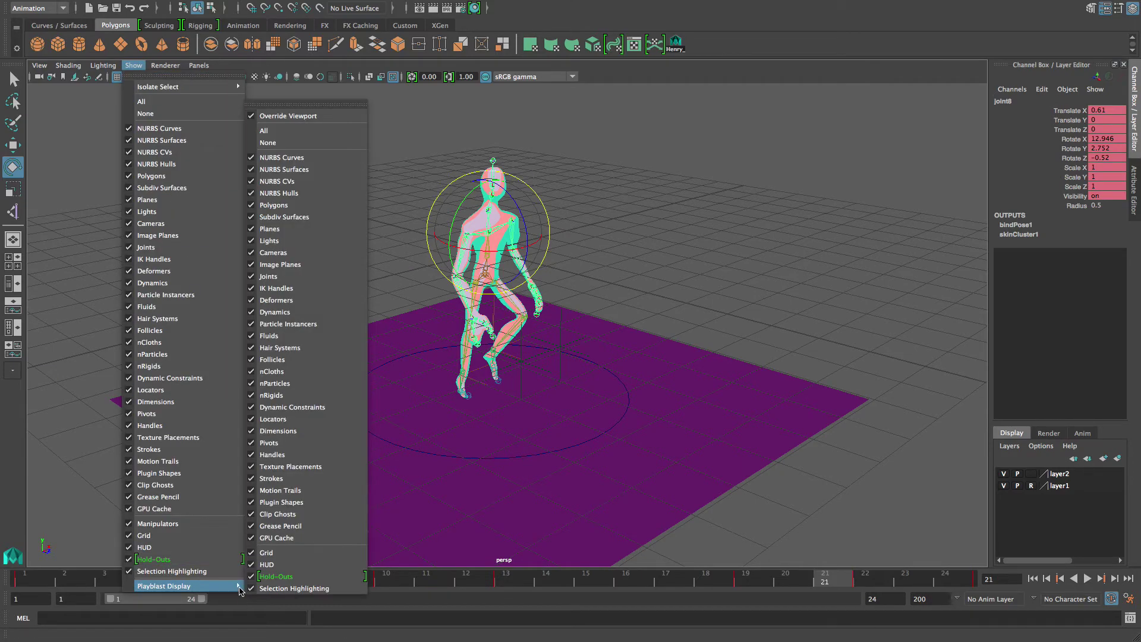
click(267, 142)
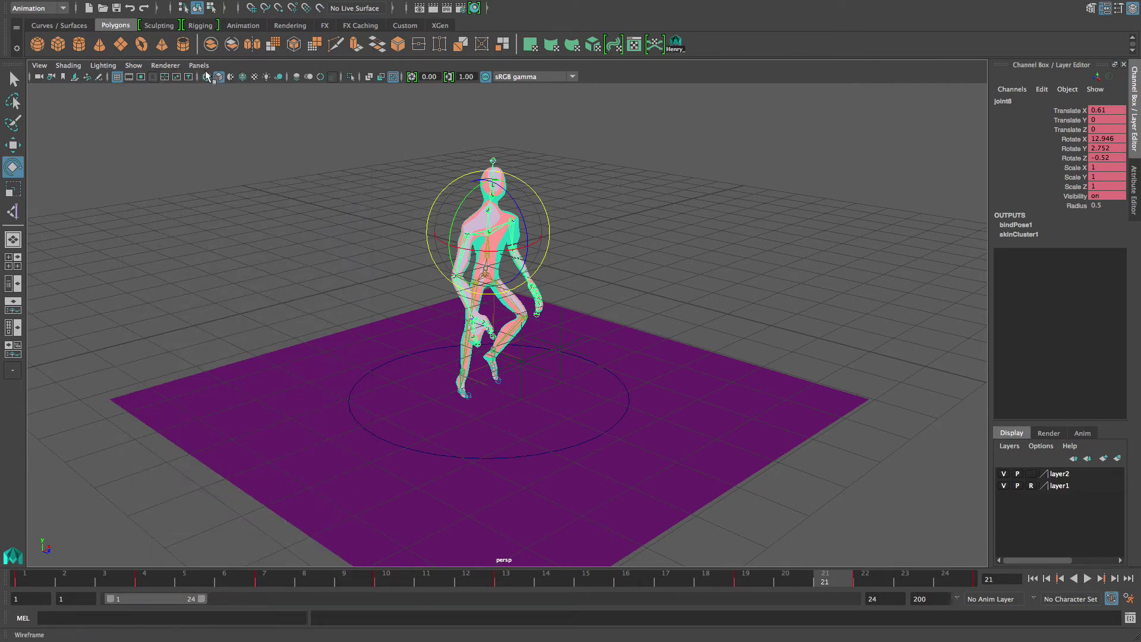
click(162, 66)
mouse_move(134, 65)
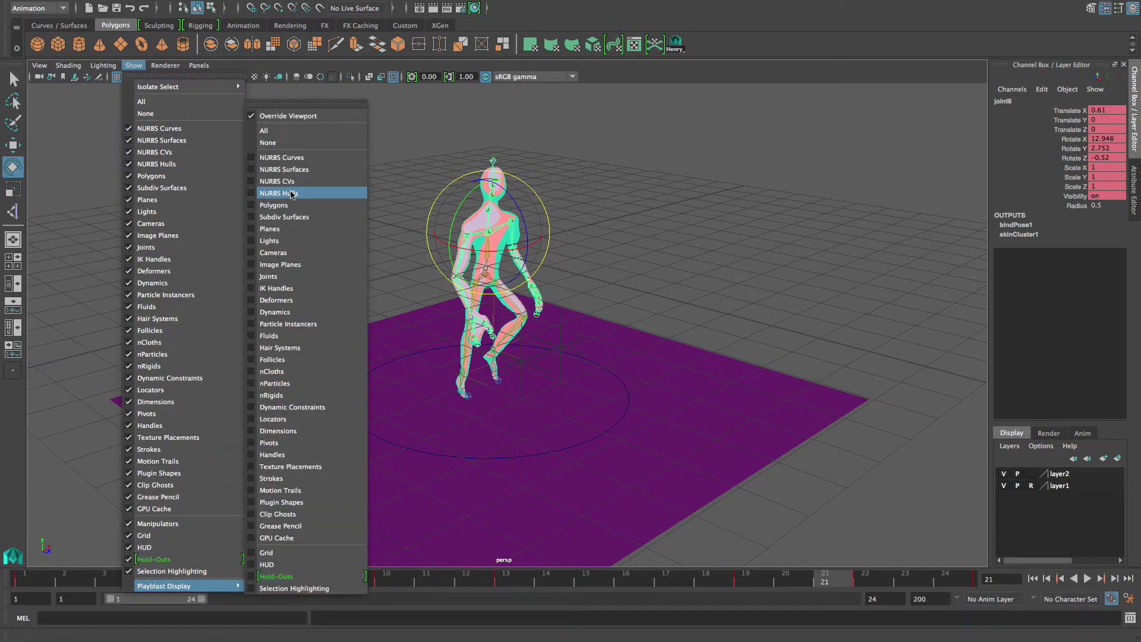
click(286, 205)
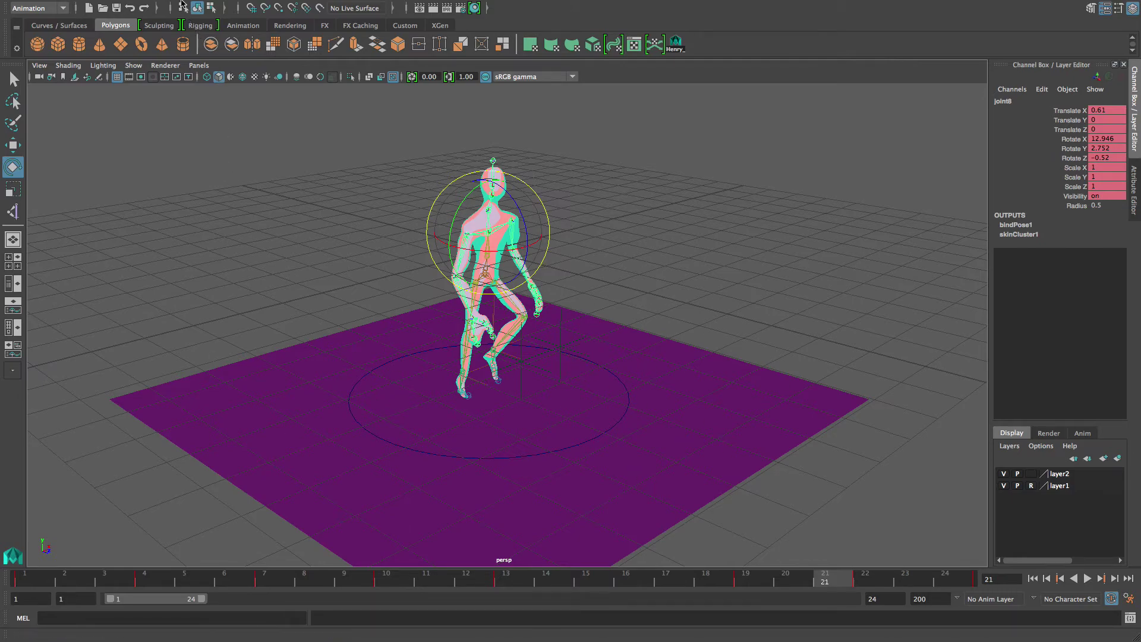
- Turn off the grid display in the scene
mouse_move(172, 1)
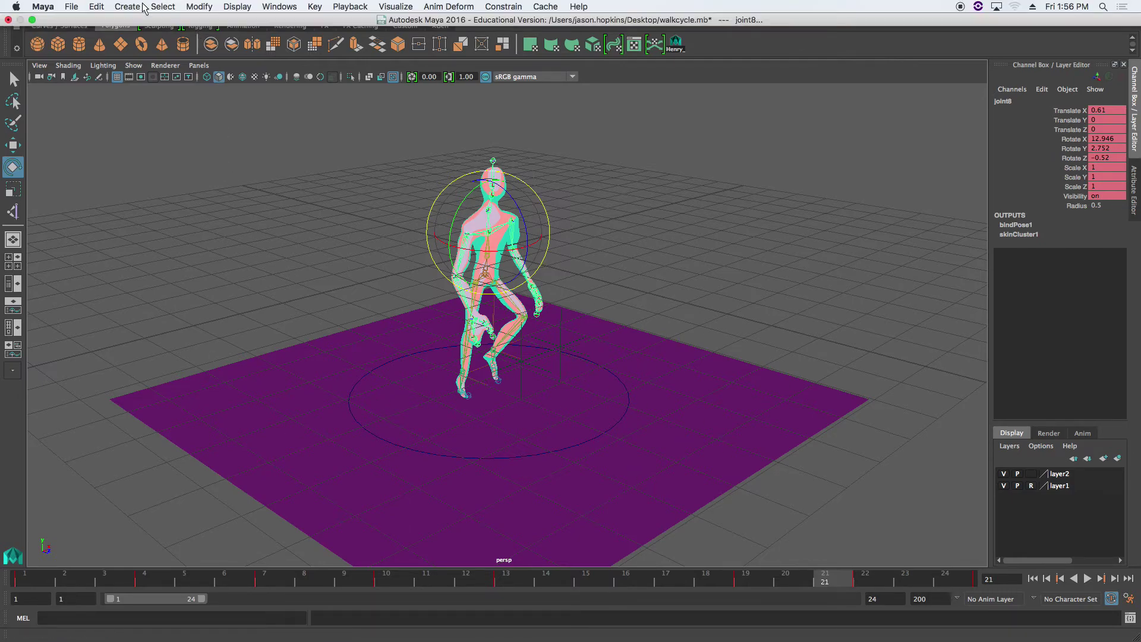
click(188, 7)
mouse_move(237, 8)
click(237, 5)
click(238, 4)
click(239, 38)
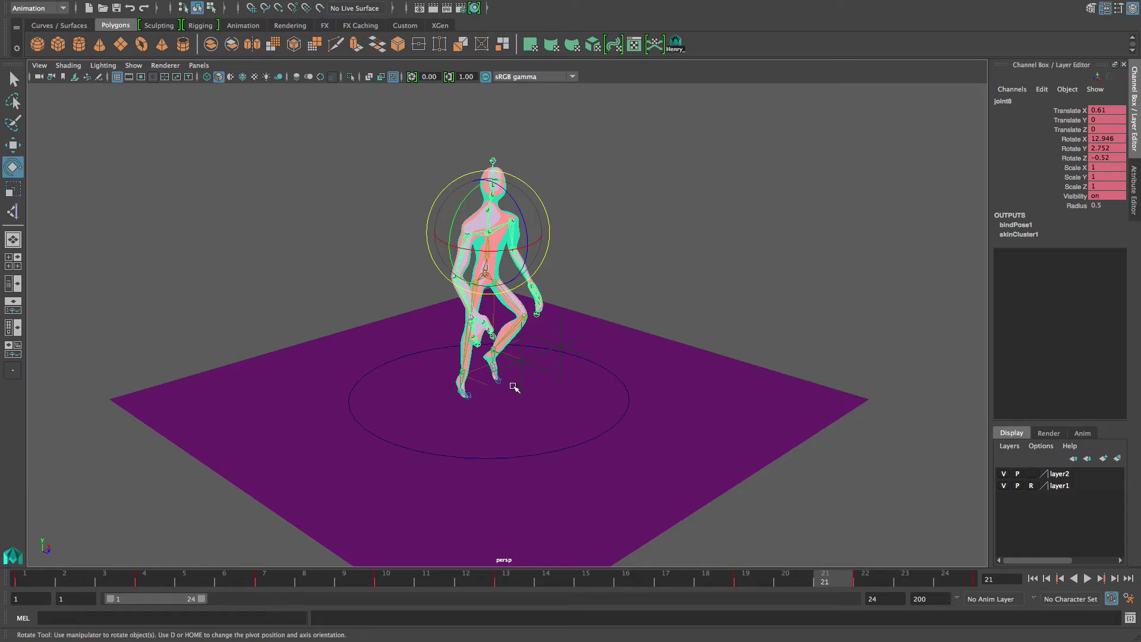
- Hide every object type except Polygons in the perspective view and deselect joint8
click(134, 66)
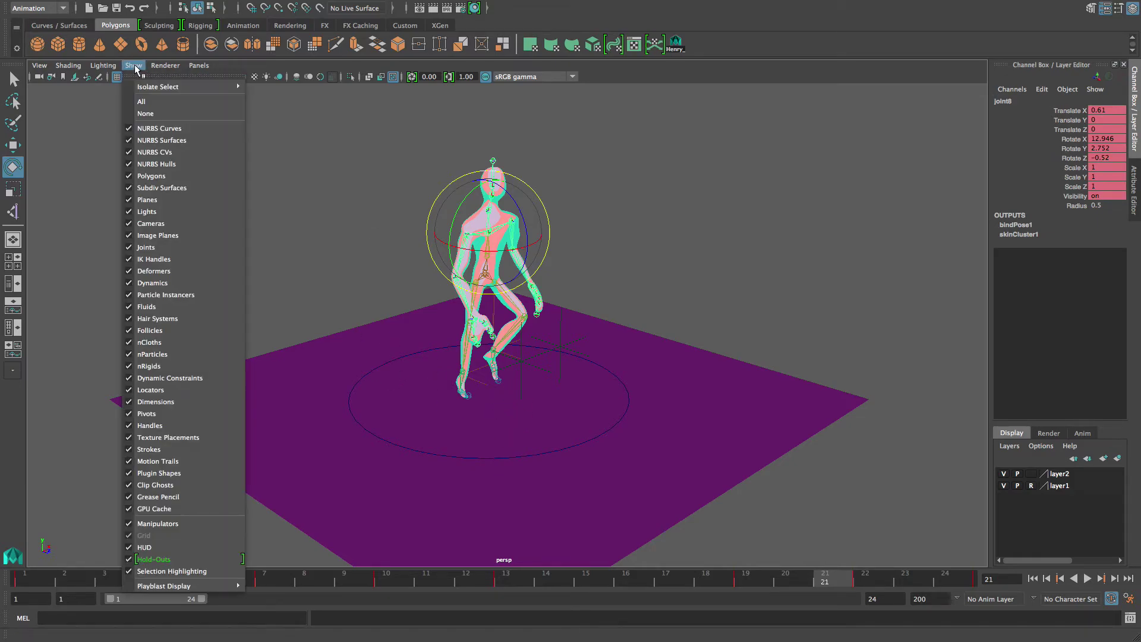
click(144, 113)
click(133, 65)
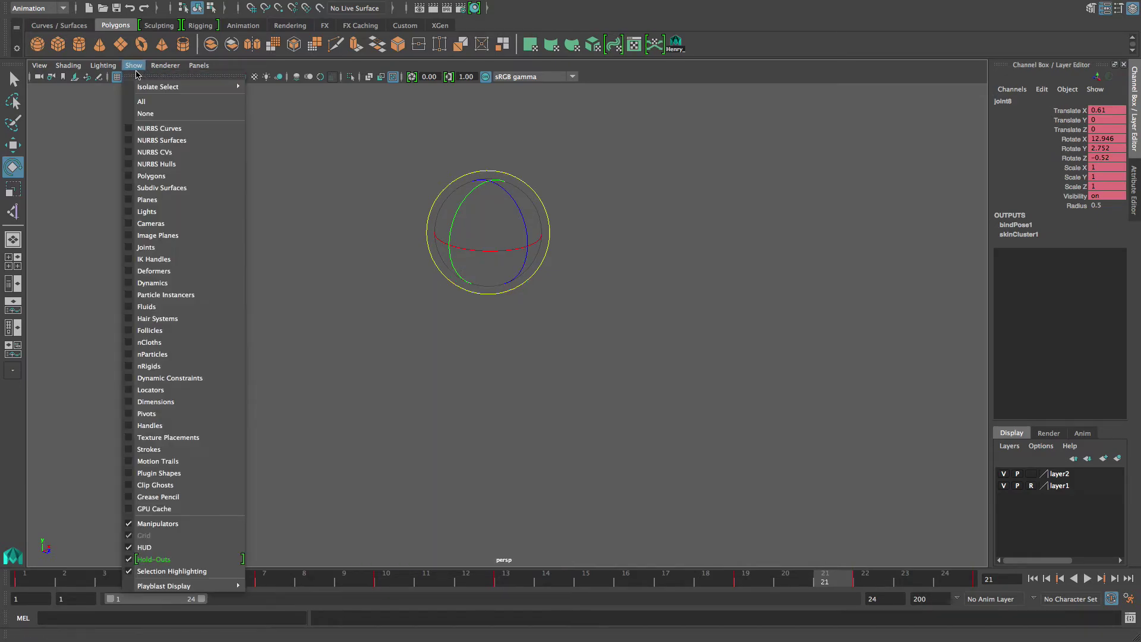
click(155, 177)
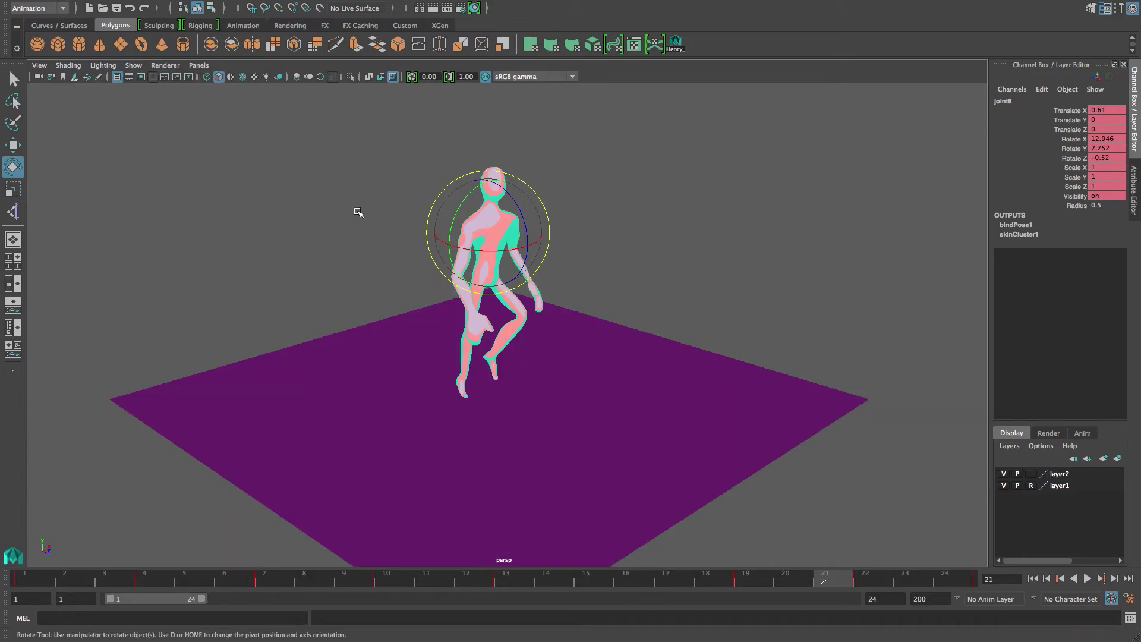
click(253, 204)
- Play the walk cycle from frame 1 and inspect the clean character up close from another side
click(23, 579)
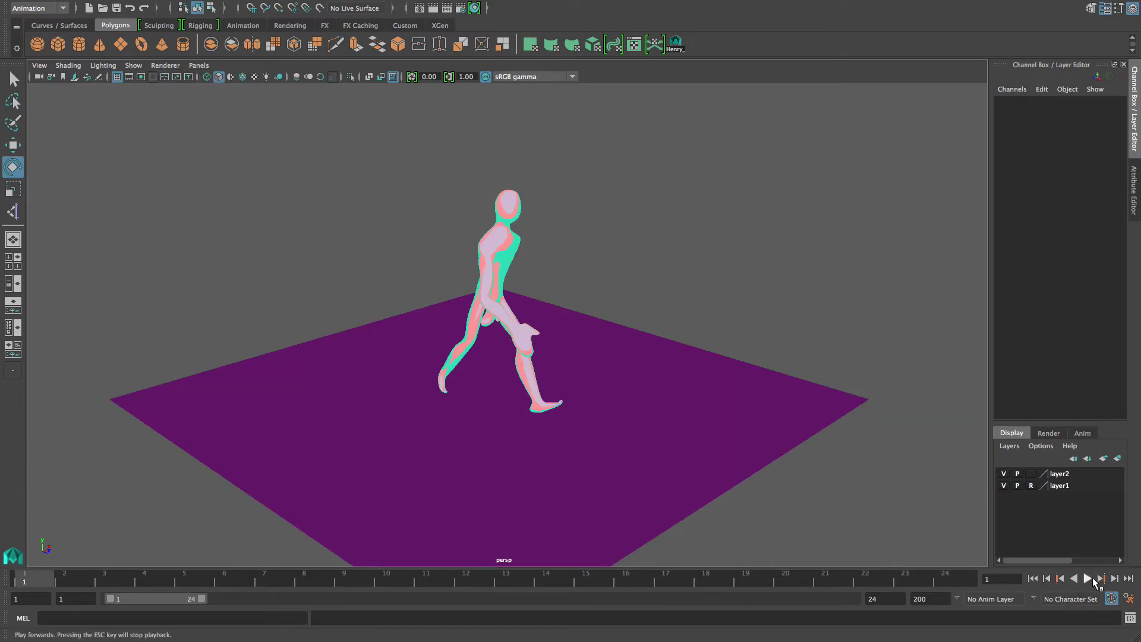
click(1093, 578)
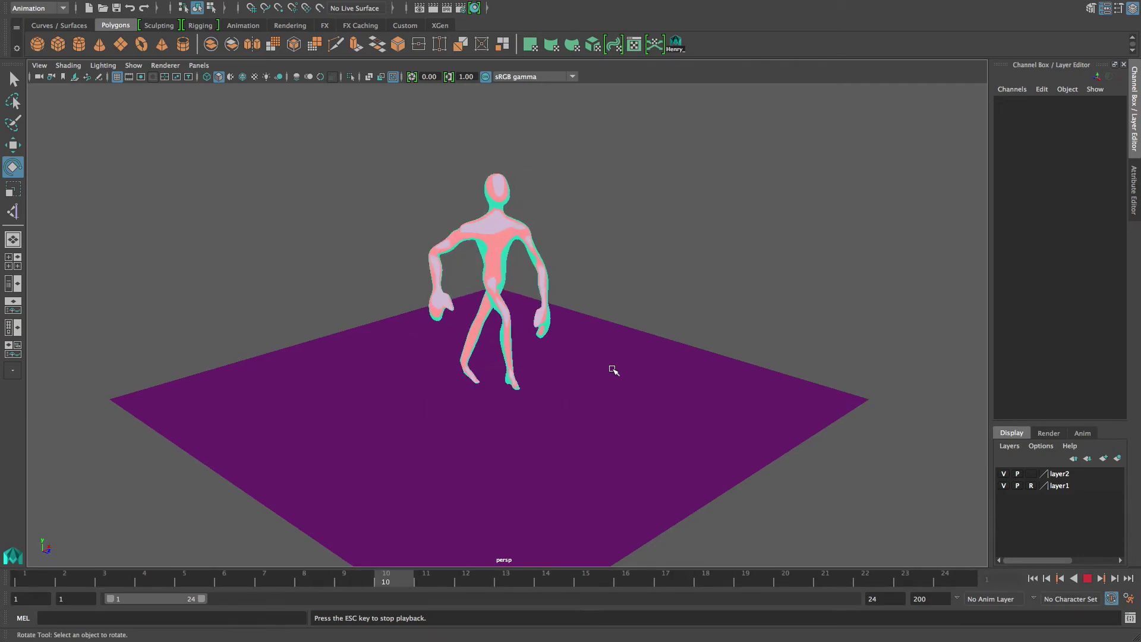
alt+drag(604, 354, 497, 359)
alt+right_drag(497, 359, 707, 386)
alt+middle_drag(706, 384, 691, 421)
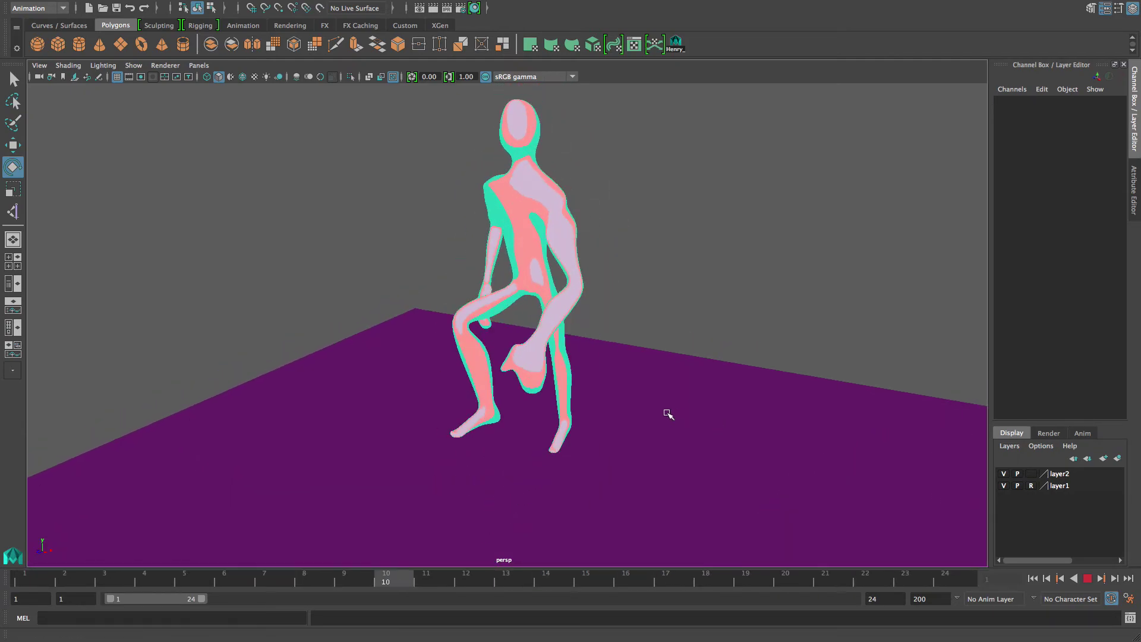
- Enable the Resolution Gate on the perspective camera, frame the walking character inside it, and stop playback
click(41, 66)
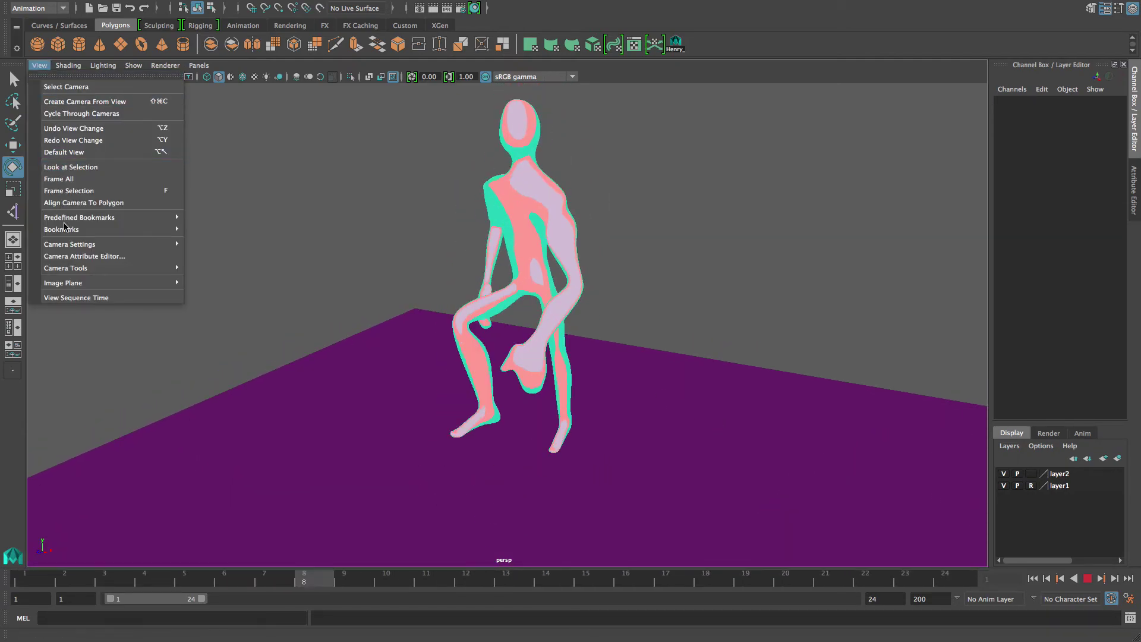
mouse_move(107, 244)
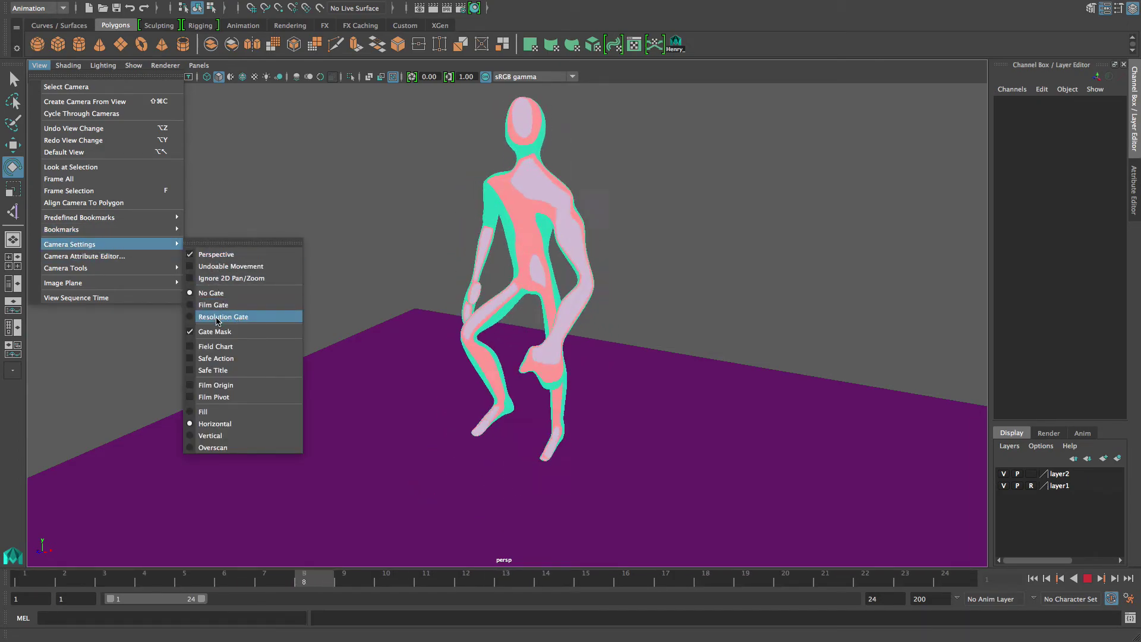
click(218, 317)
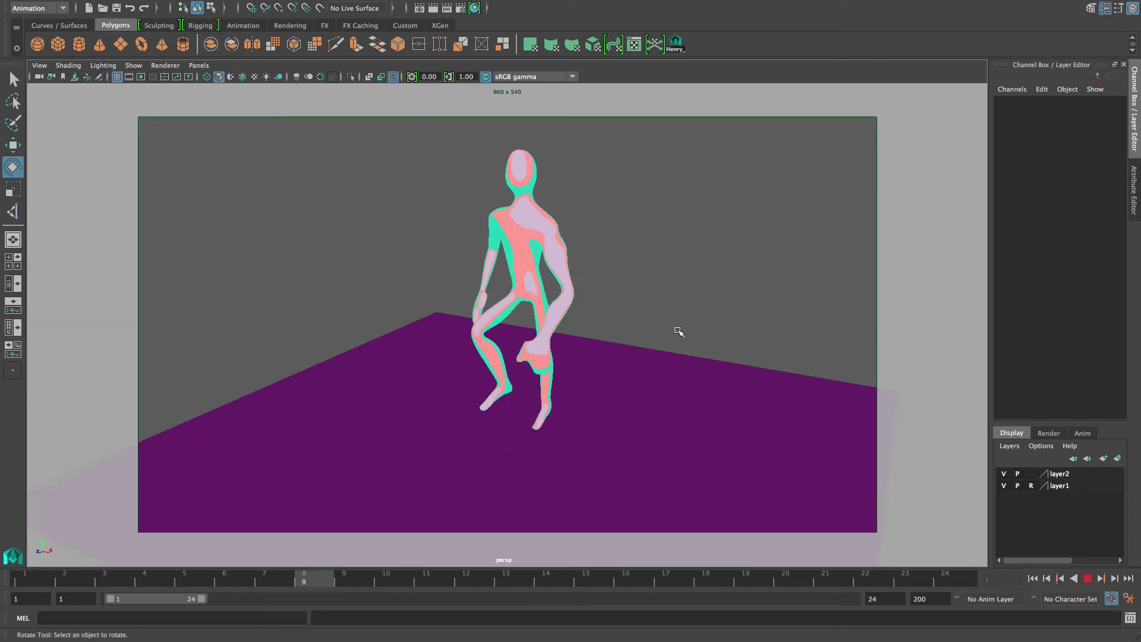
alt+right_drag(616, 331, 632, 334)
alt+middle_drag(632, 334, 629, 346)
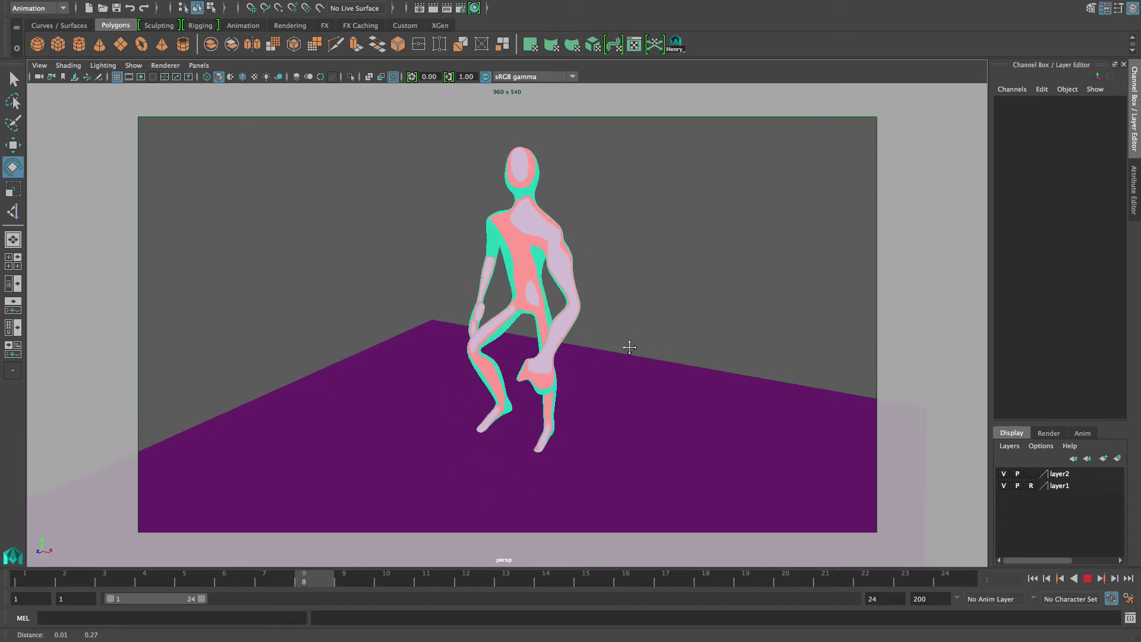
alt+right_drag(624, 349, 645, 351)
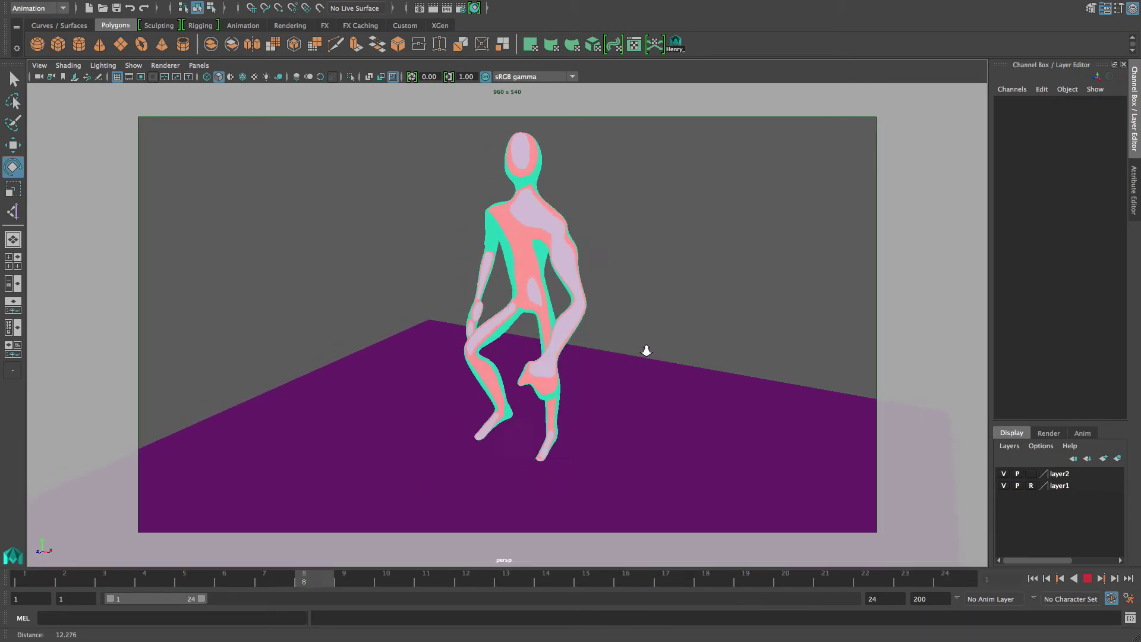
alt+middle_drag(634, 353, 632, 345)
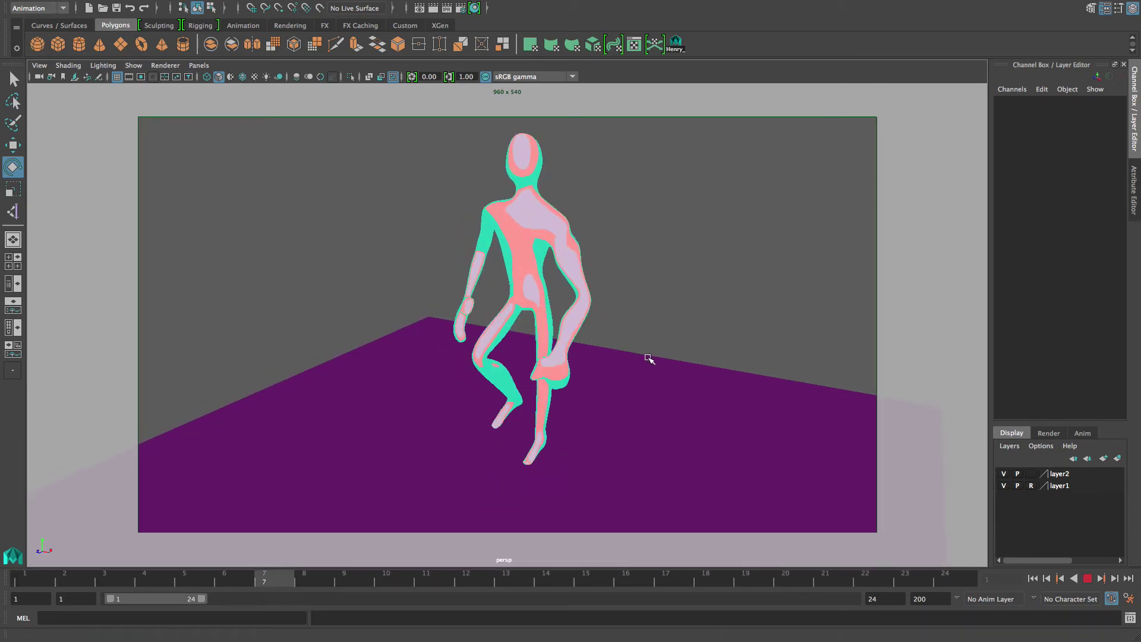
click(1088, 579)
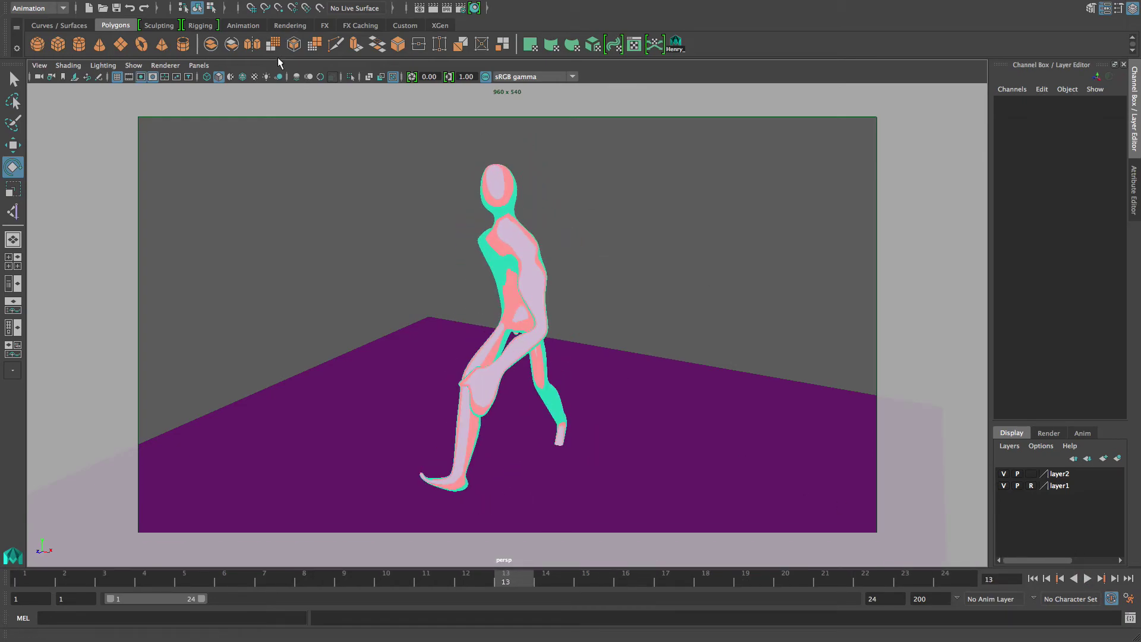
- Create a directional light and move it about 2.855 units along X, beside the character
click(127, 7)
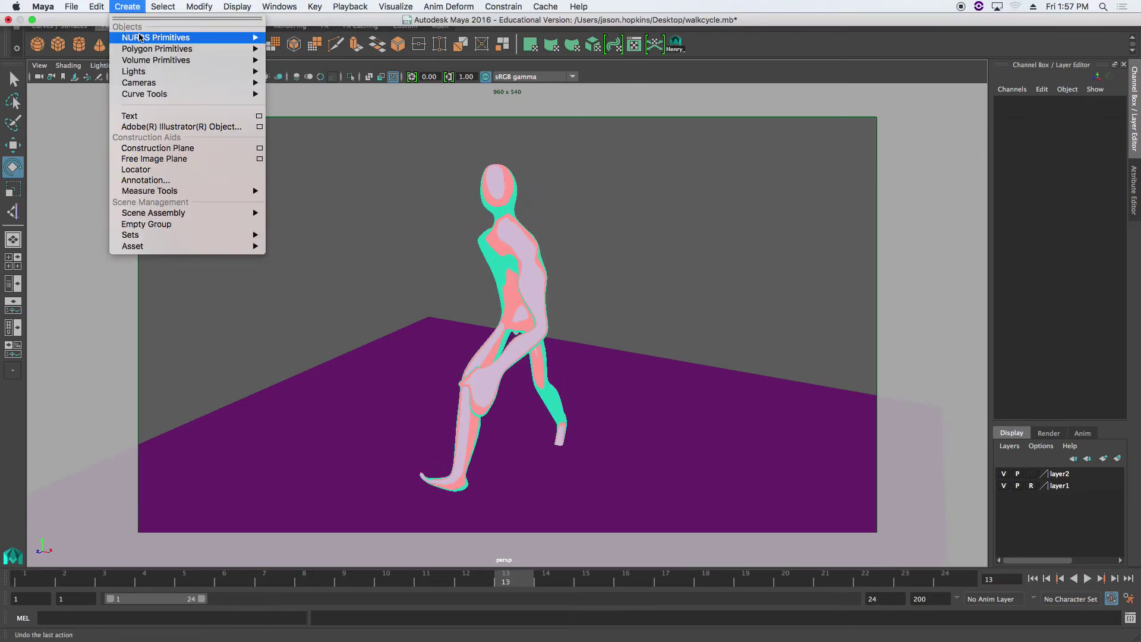
mouse_move(134, 71)
click(308, 88)
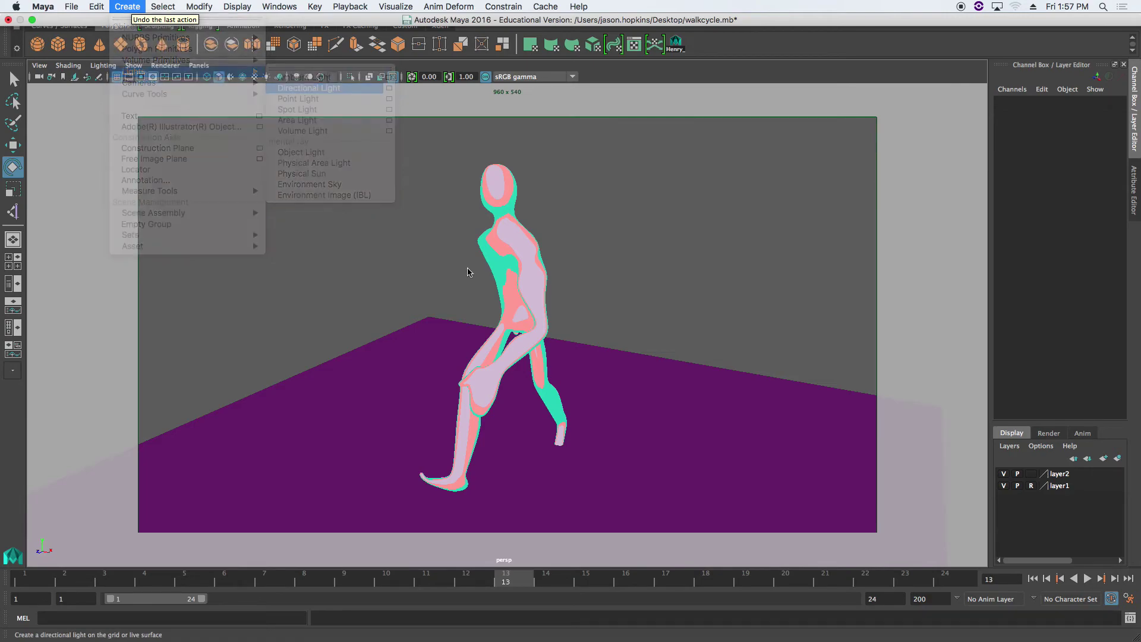
key(w)
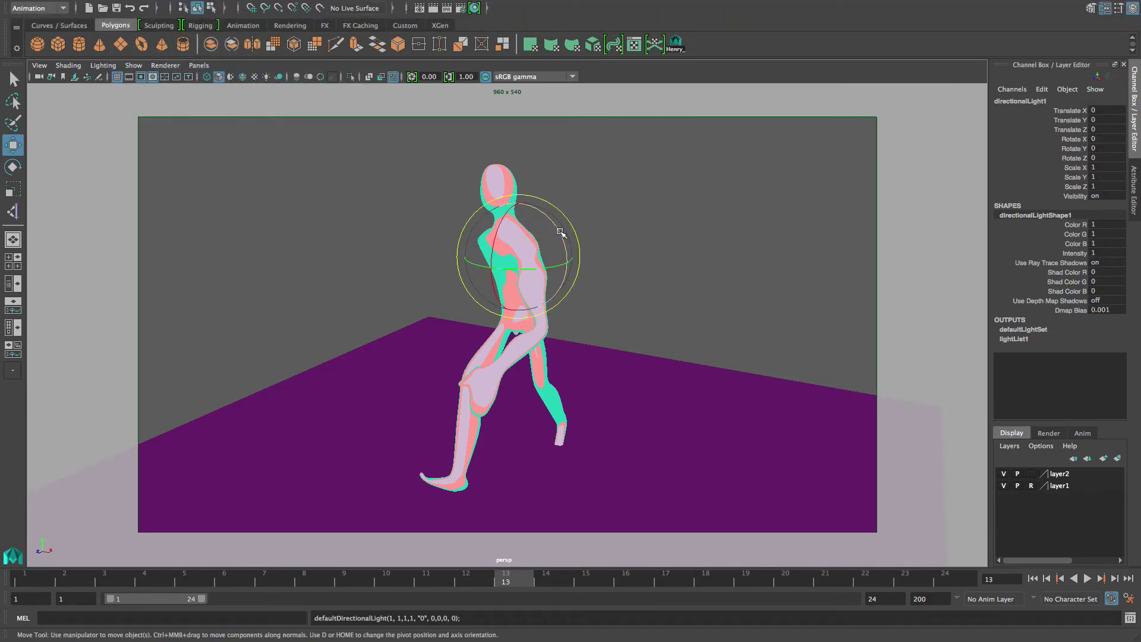
drag(570, 266, 760, 305)
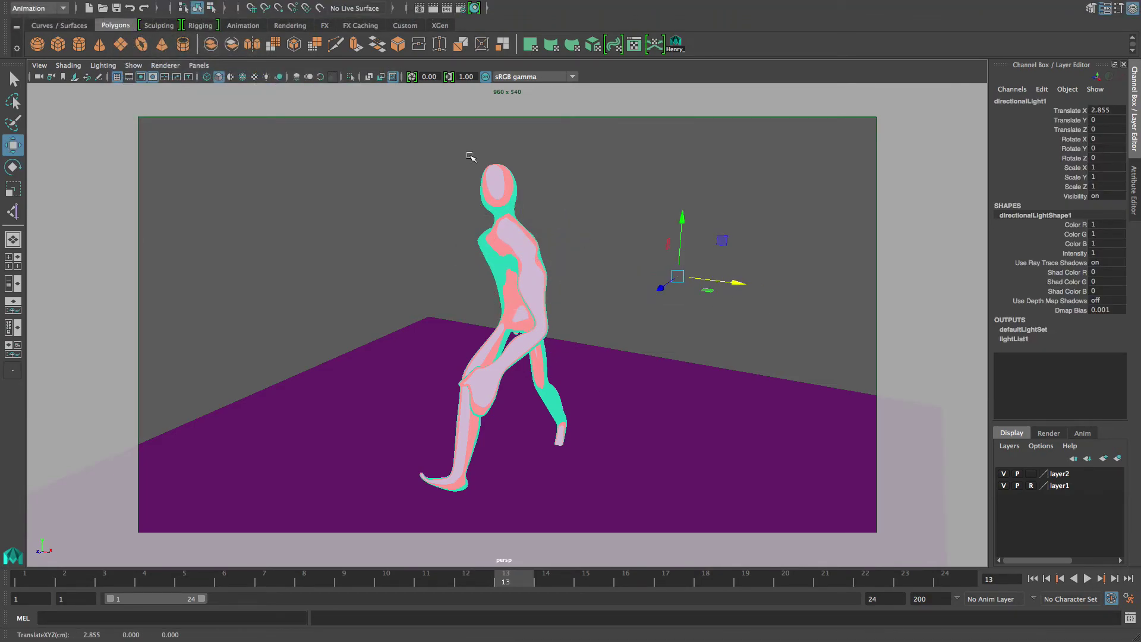
- Show lights in the perspective view, then rotate the directional light to about -17.6, 70.2, 23.7 and raise it slightly
click(133, 65)
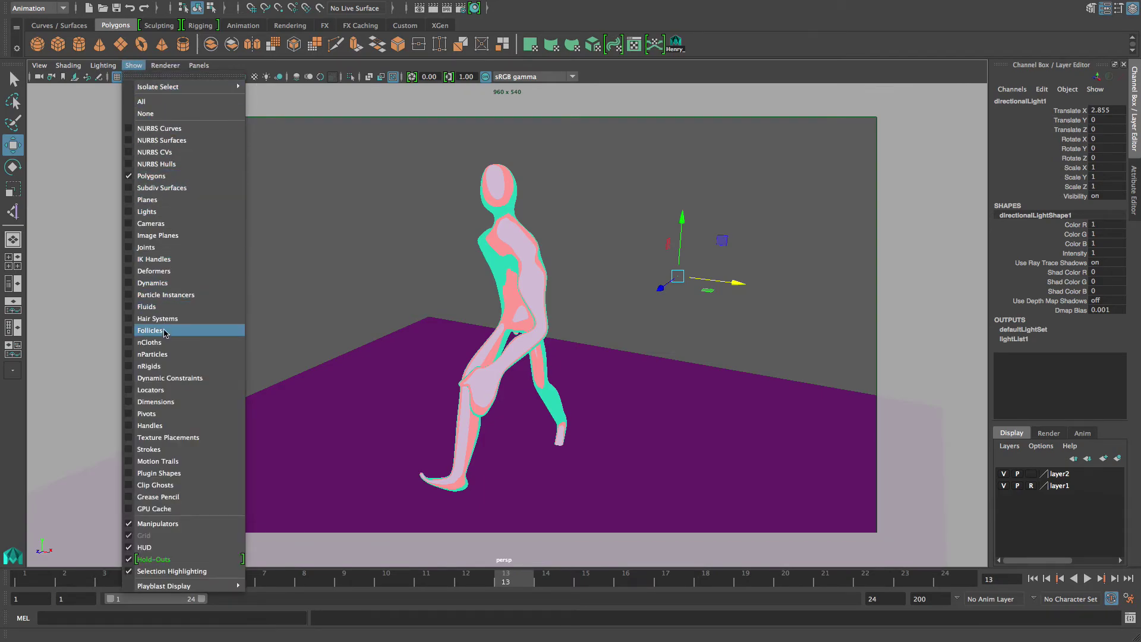
click(163, 211)
key(e)
drag(675, 289, 737, 271)
mouse_move(725, 254)
mouse_down()
mouse_move(719, 240)
mouse_move(684, 257)
mouse_move(711, 269)
mouse_move(700, 268)
mouse_move(722, 253)
mouse_up()
key(w)
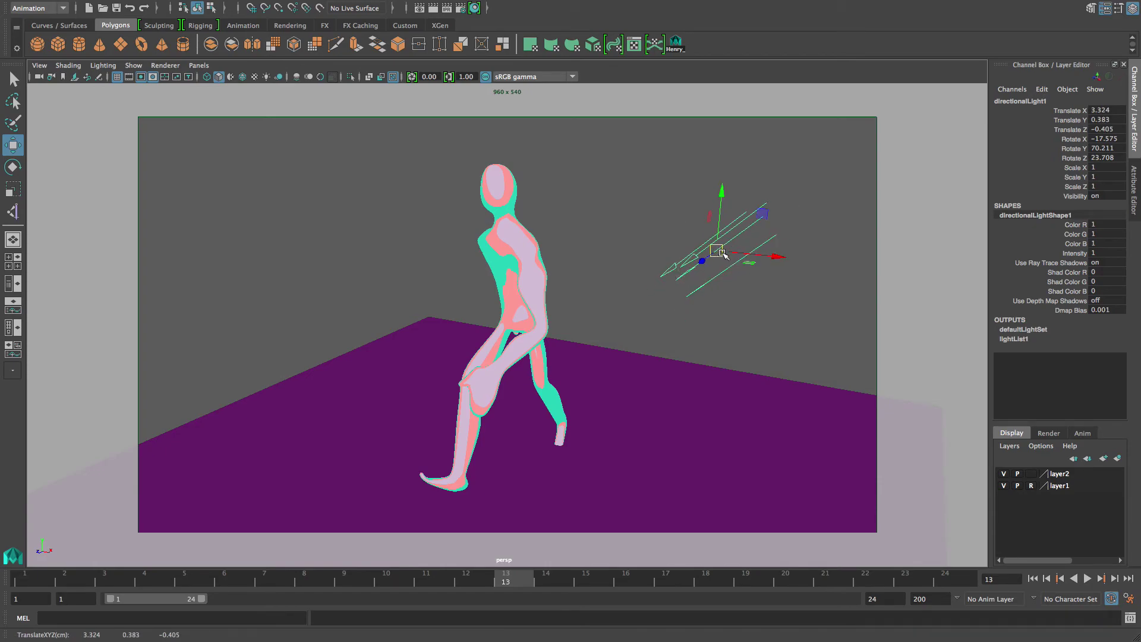
- Set the directional light's color to a pale warm yellow
click(1135, 186)
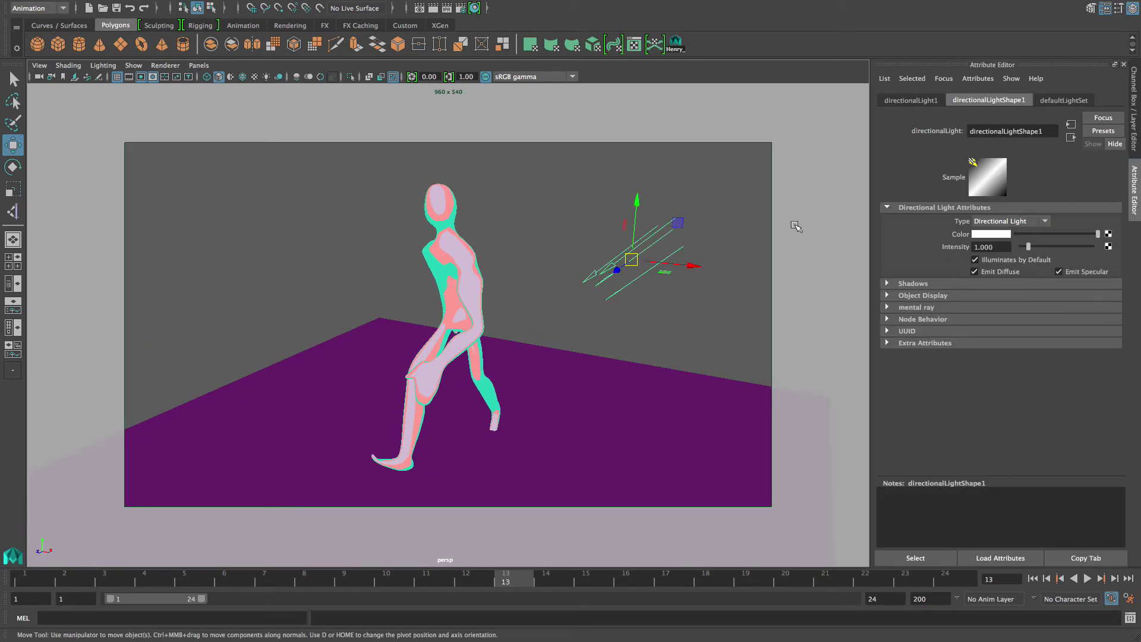
click(998, 236)
drag(1085, 220, 1070, 265)
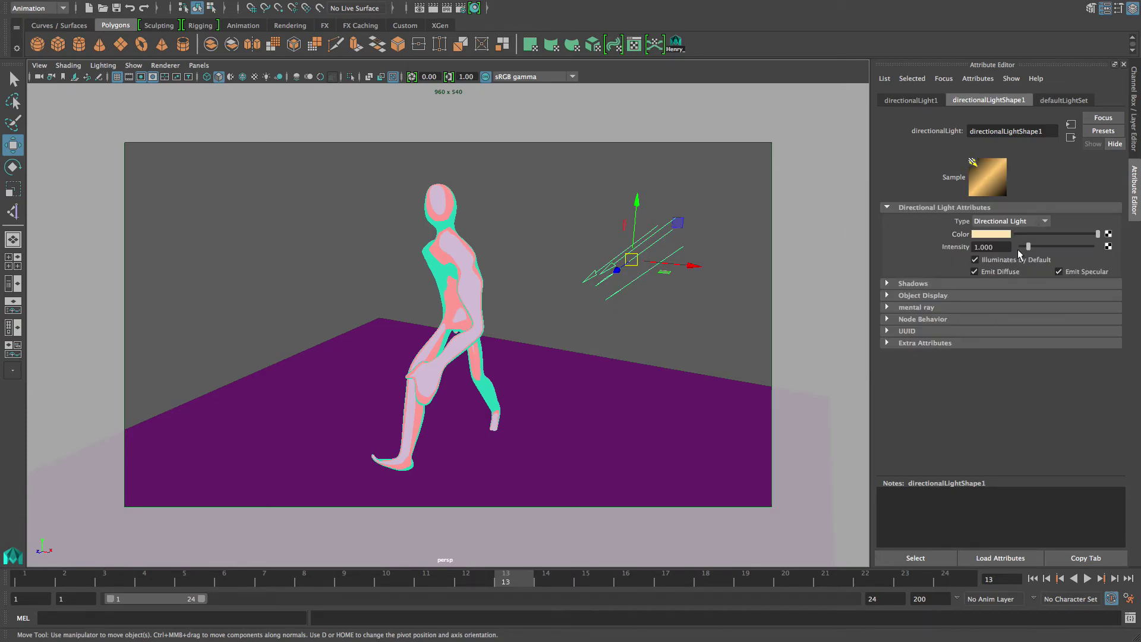
- Set the directional light's shadow color to dark blue
click(892, 284)
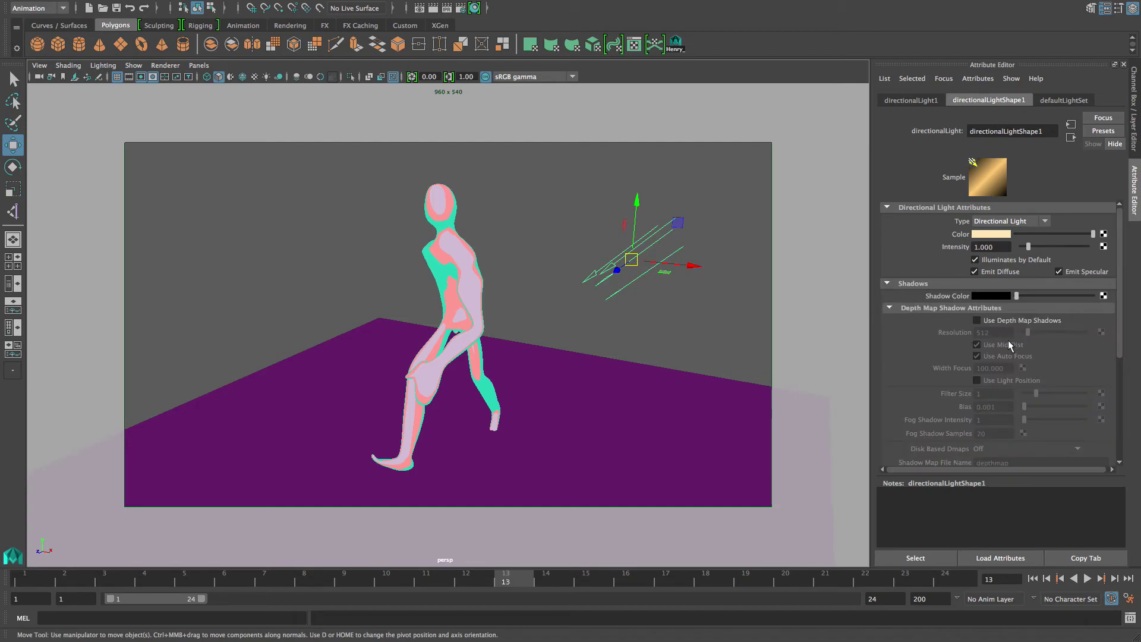
scroll(1009, 339, down, 5)
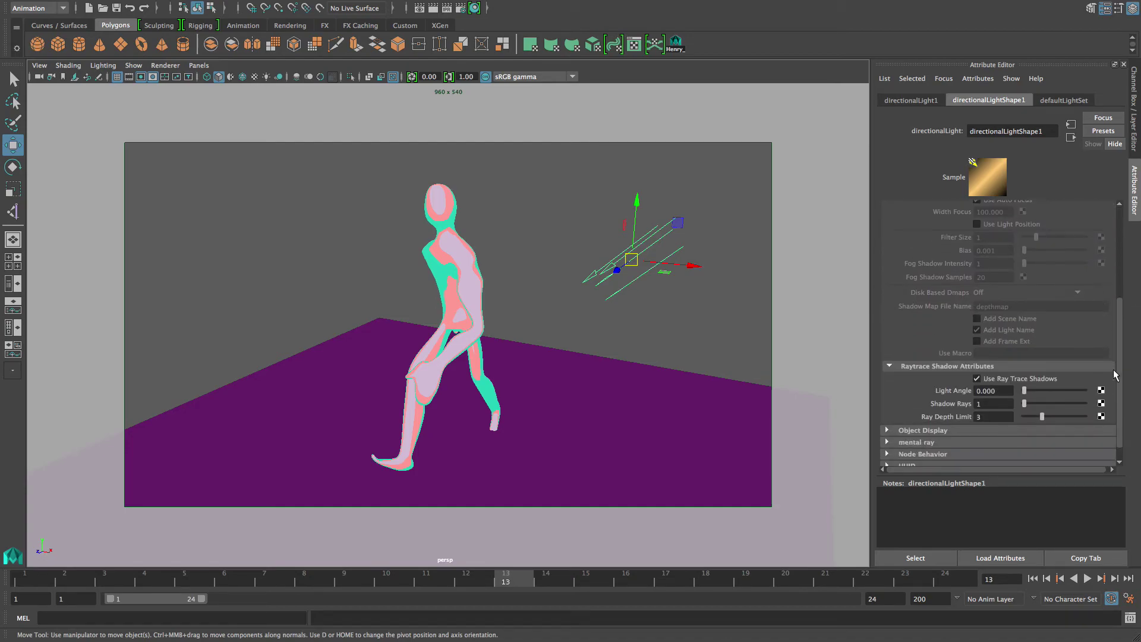
scroll(1111, 309, up, 5)
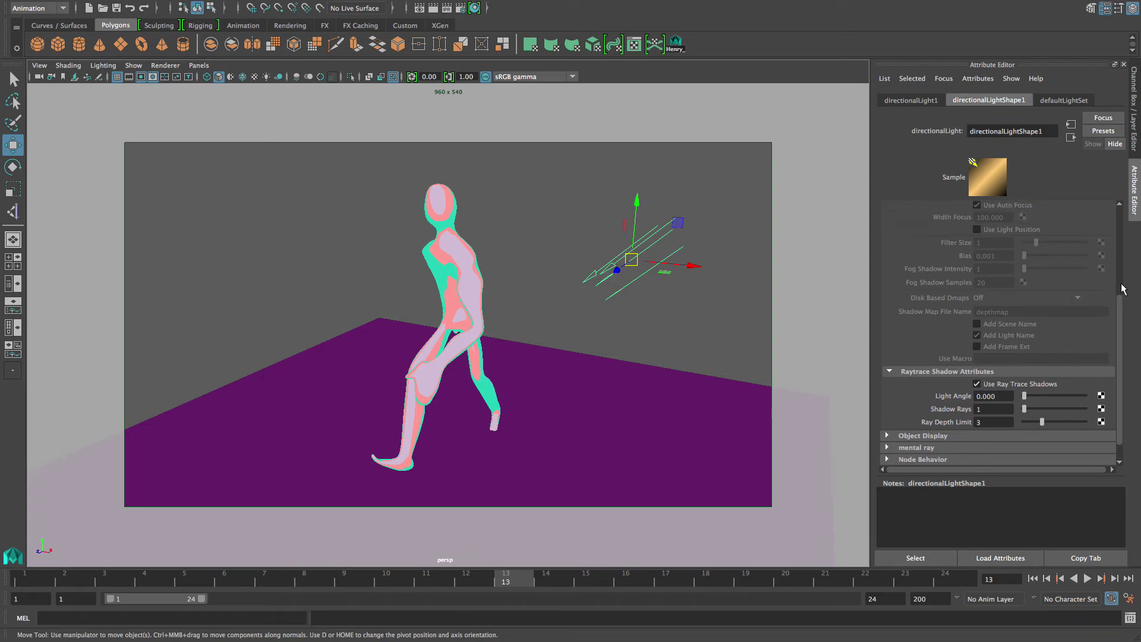
click(986, 288)
drag(1052, 332, 1069, 295)
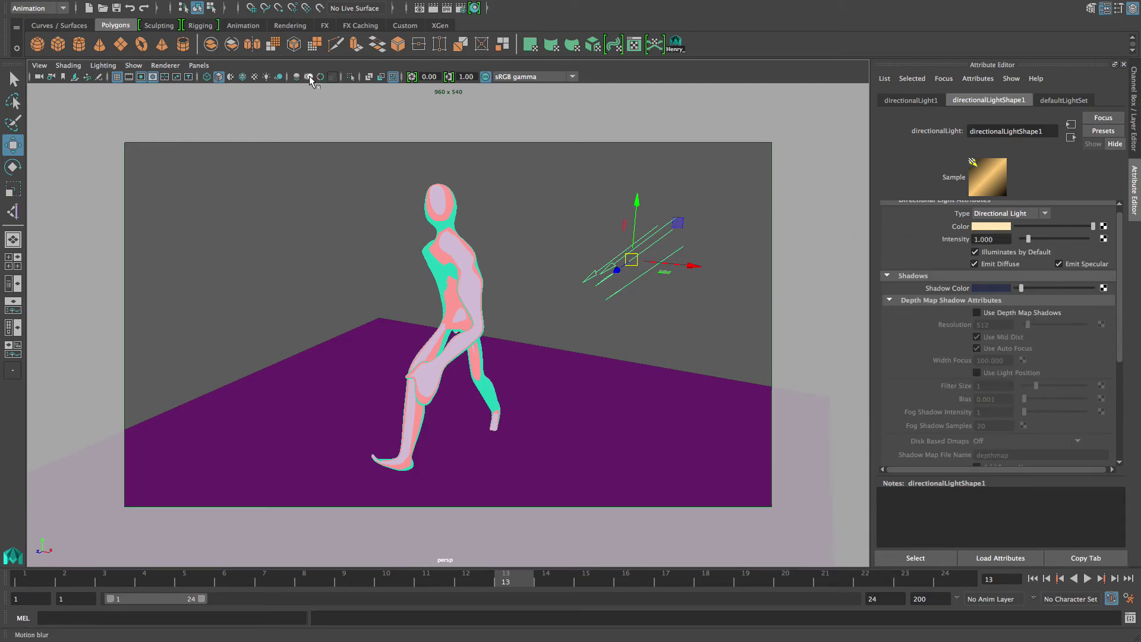
- Turn on scene lights, shadows, ambient occlusion, motion blur and anti-aliasing in the viewport, and return to frame 1
click(267, 76)
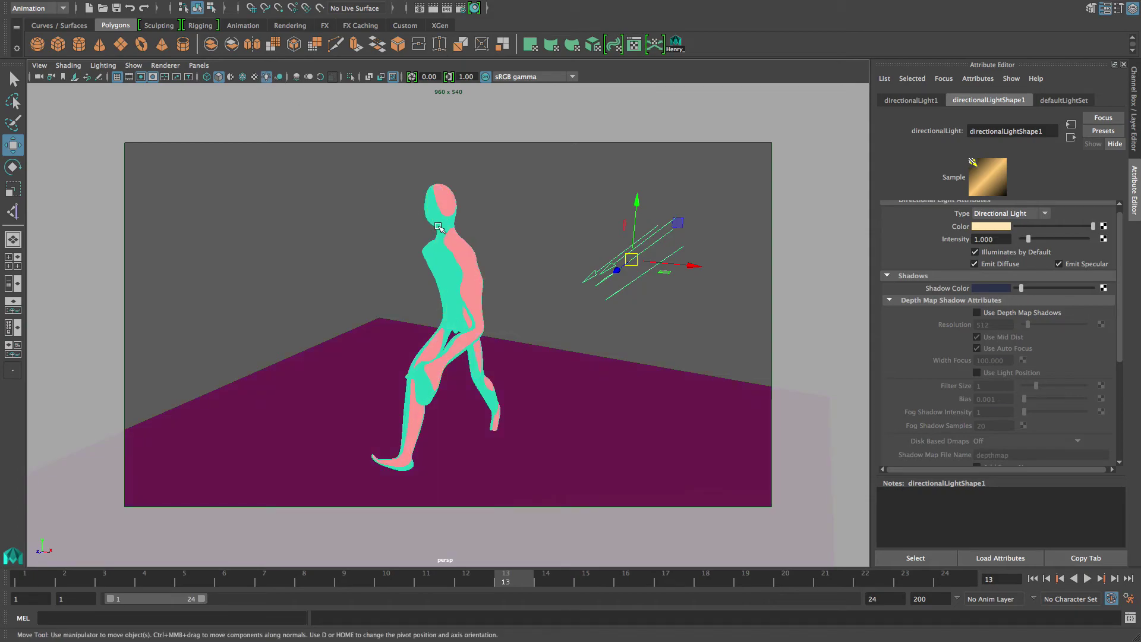
click(279, 77)
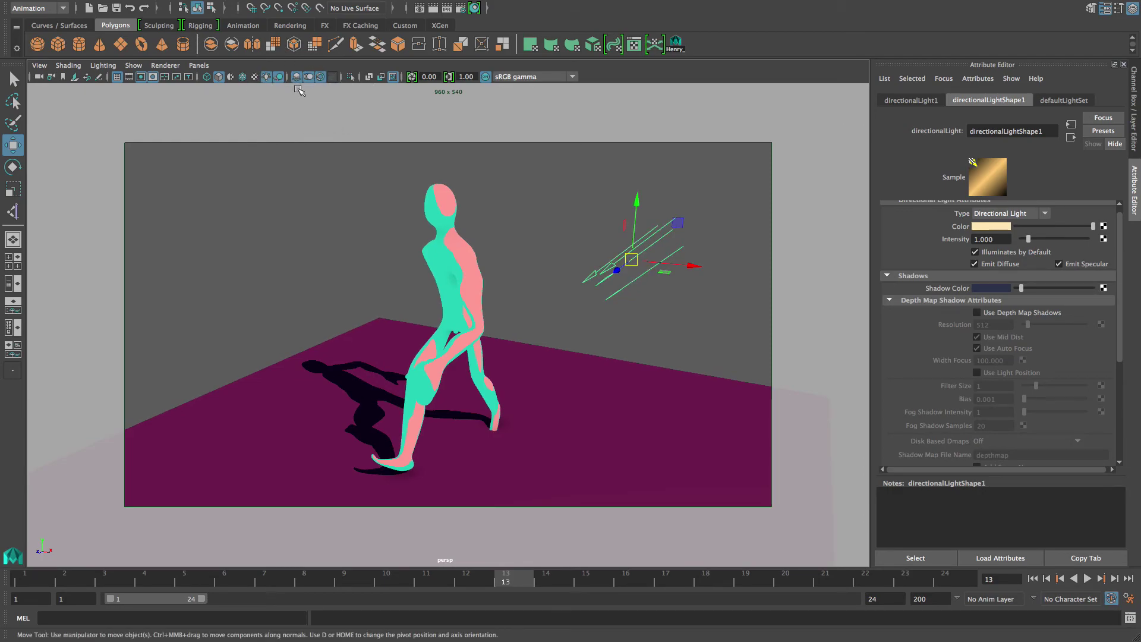
drag(503, 575, 1, 482)
- Hide lights in the perspective view and deselect the directional light
click(133, 65)
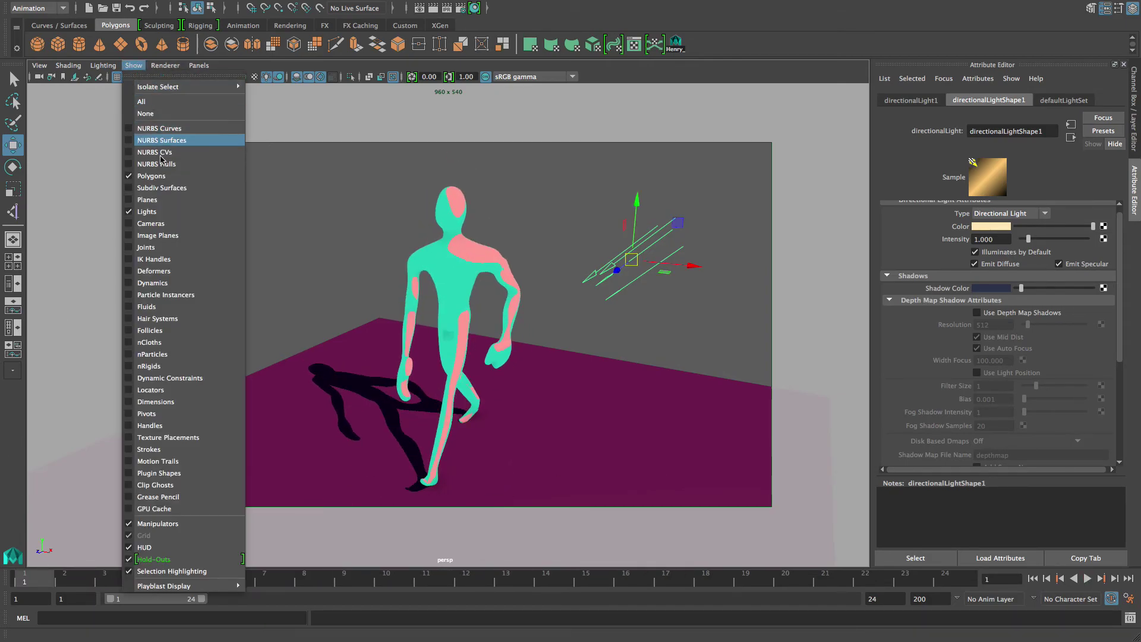
click(160, 212)
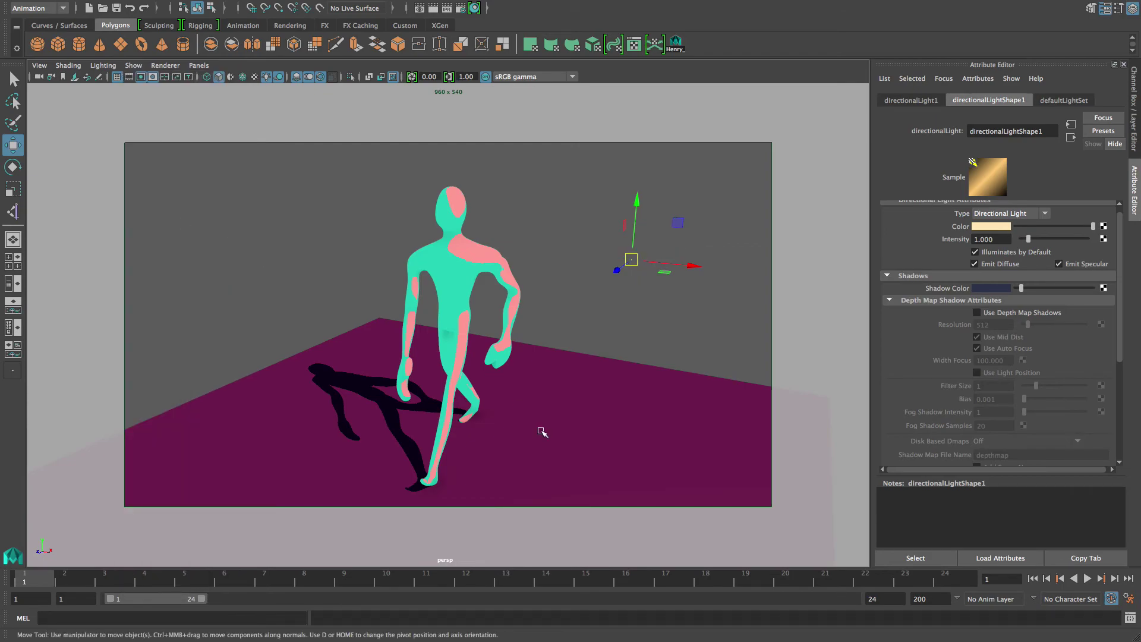
click(232, 202)
drag(41, 586, 42, 555)
- In the Playblast options, keep the avfoundation format, set the encoding to H.264 and the scale to 1.00
right_click(109, 583)
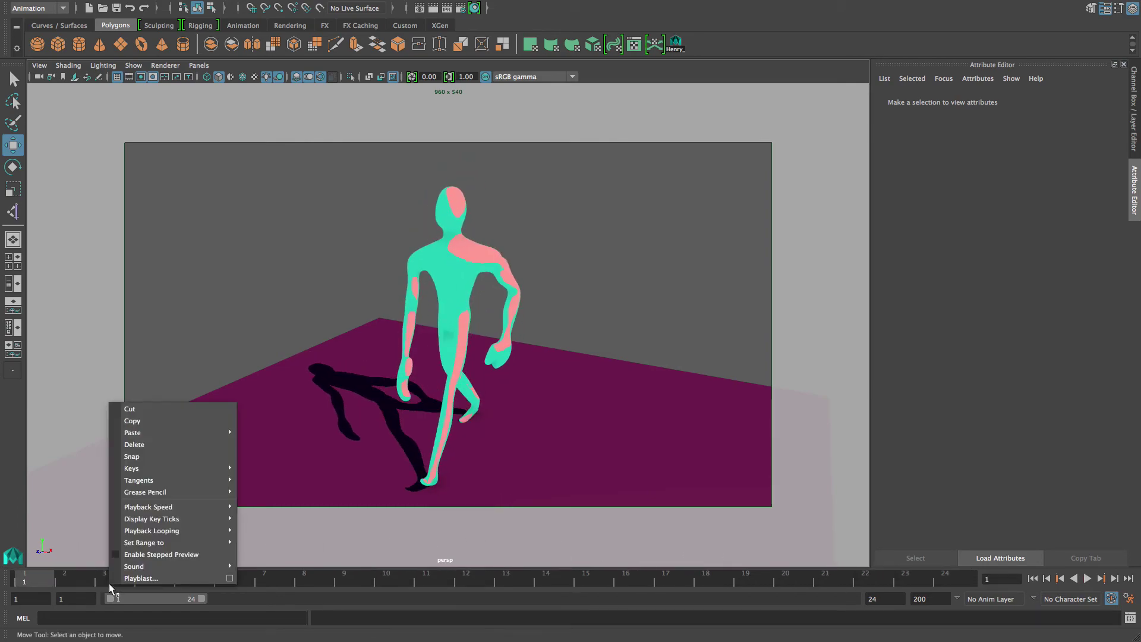
click(232, 578)
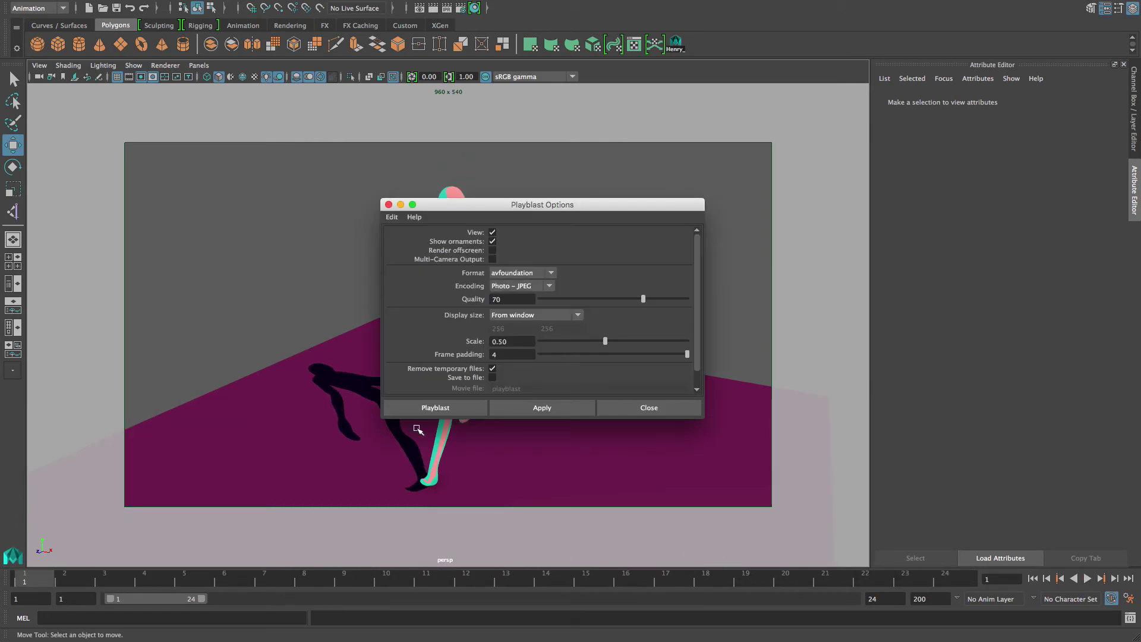
click(551, 272)
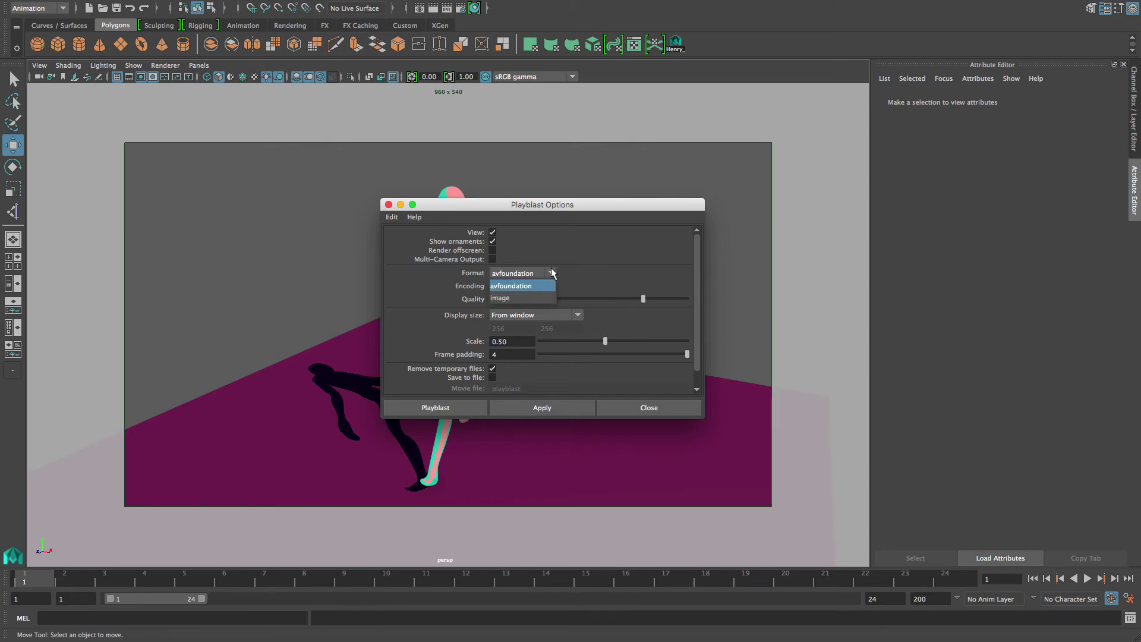
click(584, 276)
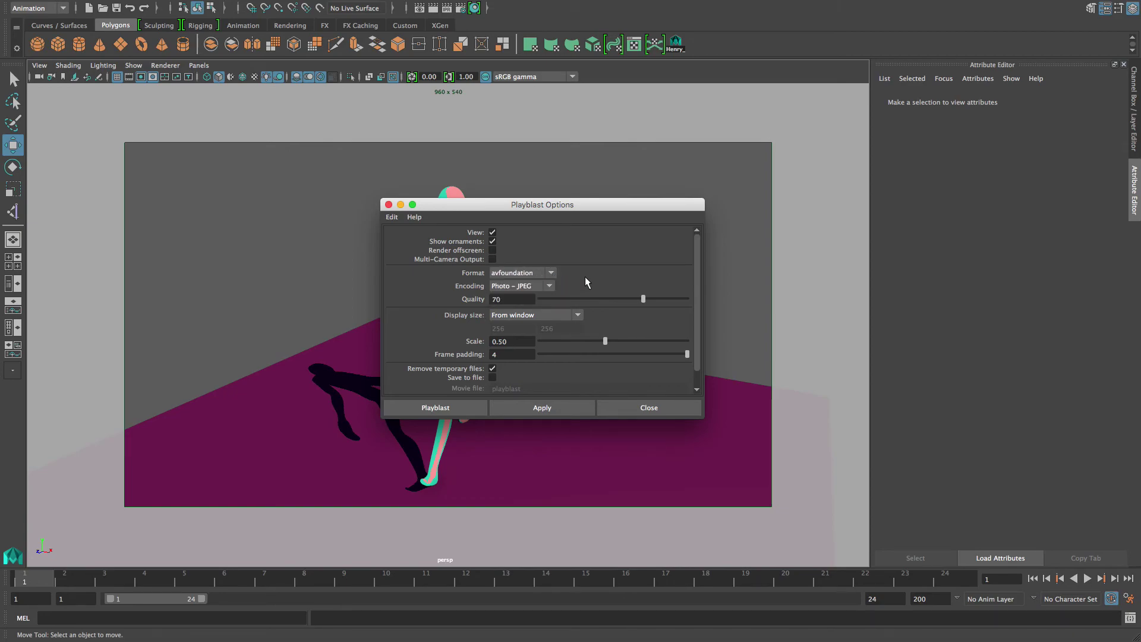
click(548, 285)
click(526, 300)
drag(604, 339, 725, 350)
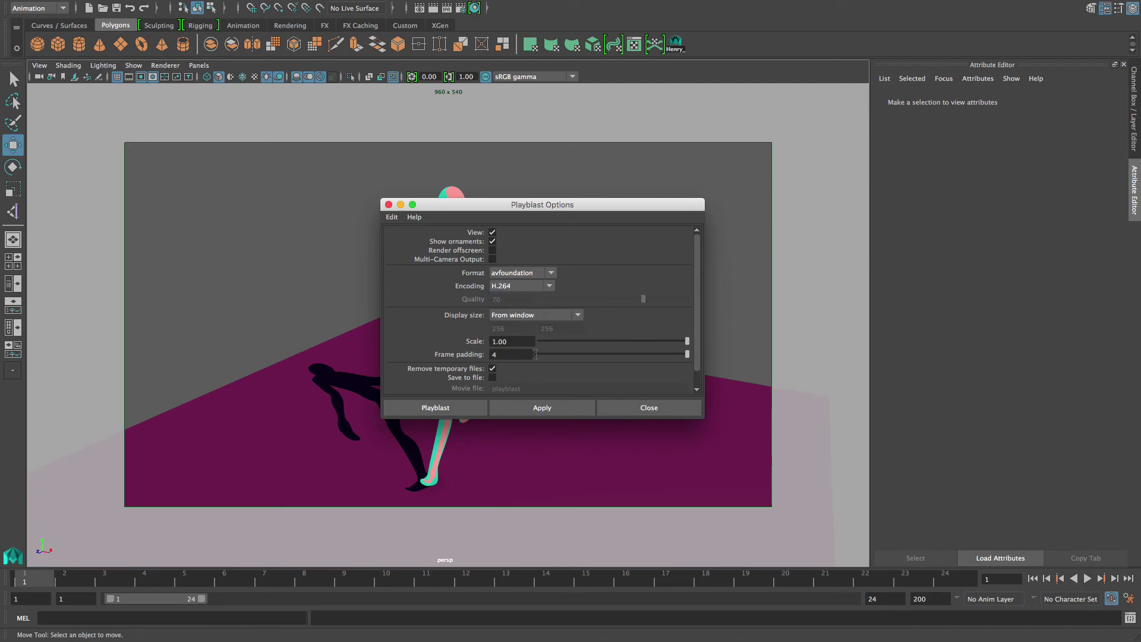
- Enable saving the playblast to a file and set the movie file to walkcycle on the Desktop
scroll(700, 346, down, 1)
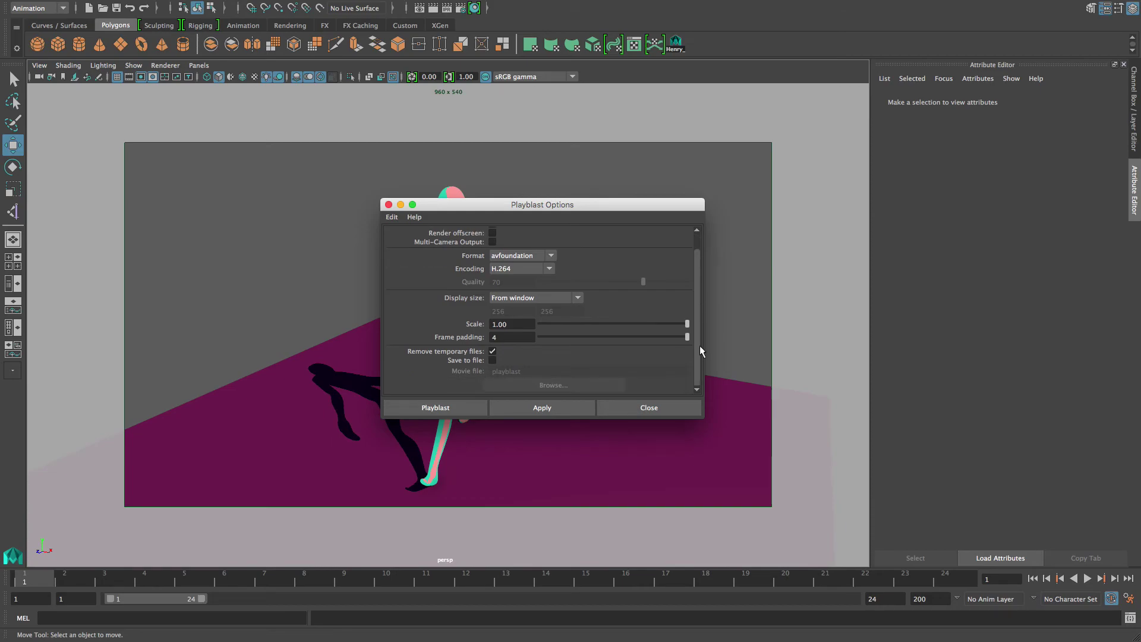
click(494, 359)
drag(533, 373, 426, 369)
text(walkcycle)
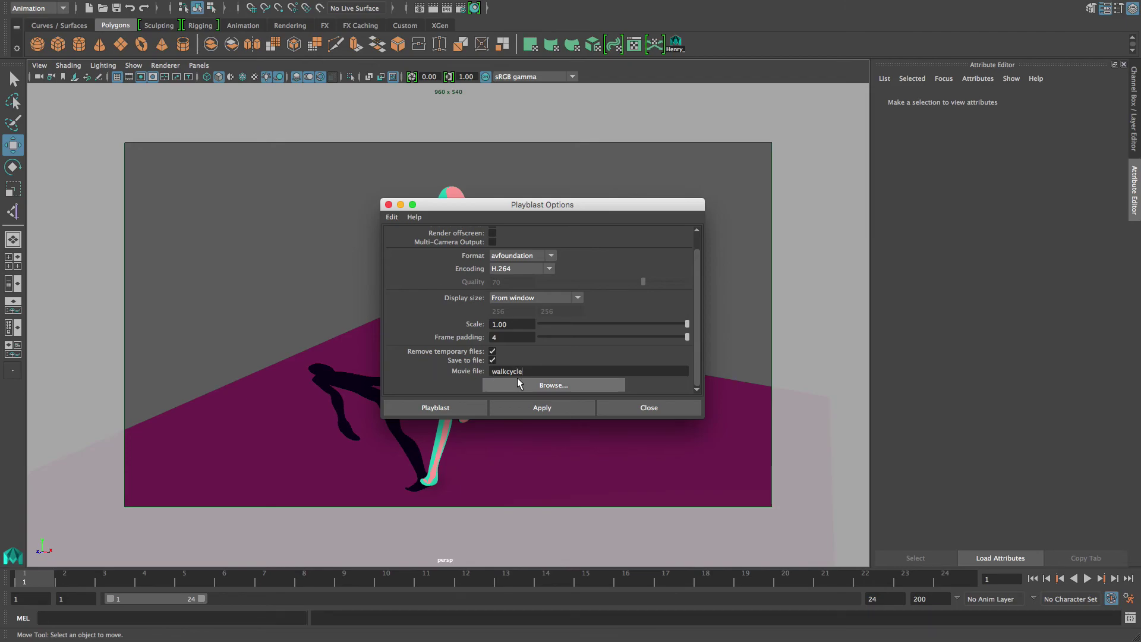
click(520, 386)
text(walkcycle)
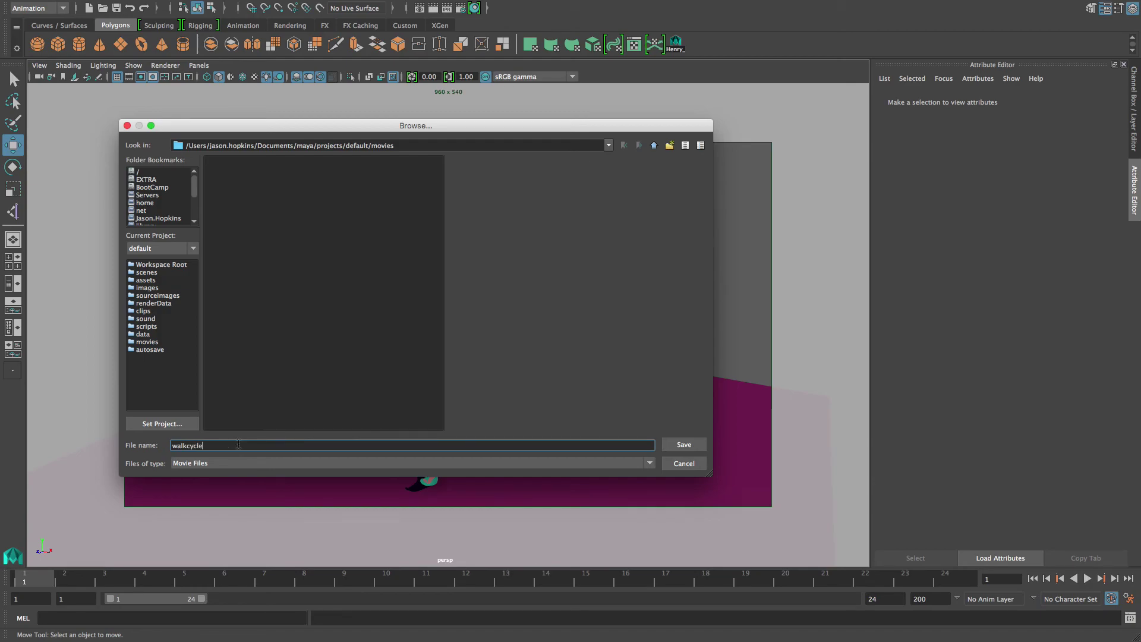
drag(193, 187, 196, 200)
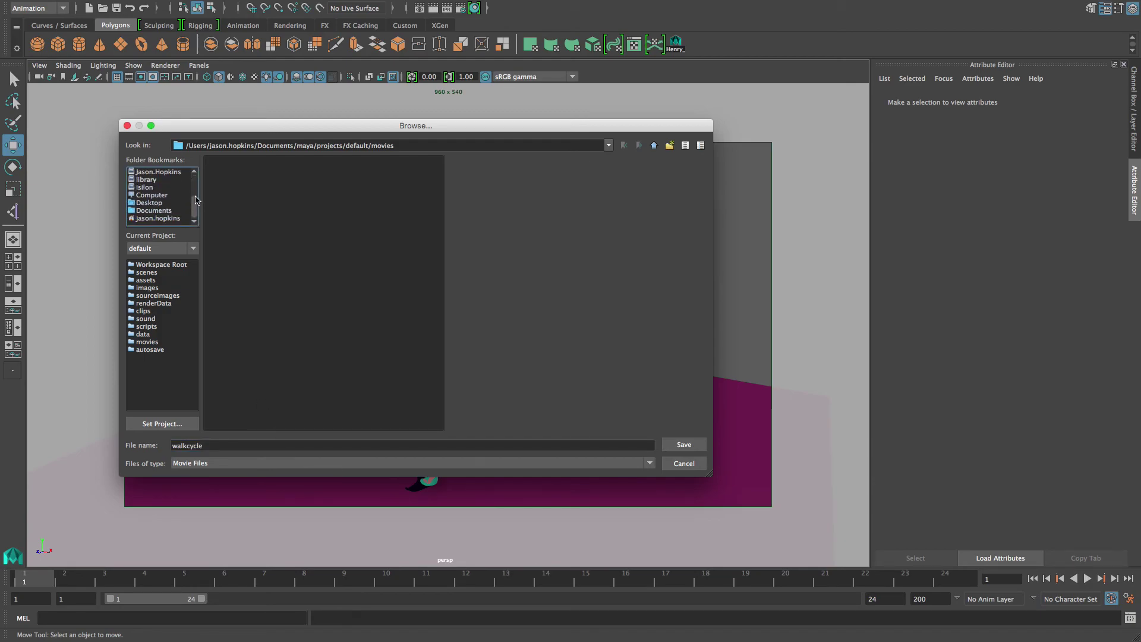
click(148, 203)
click(683, 445)
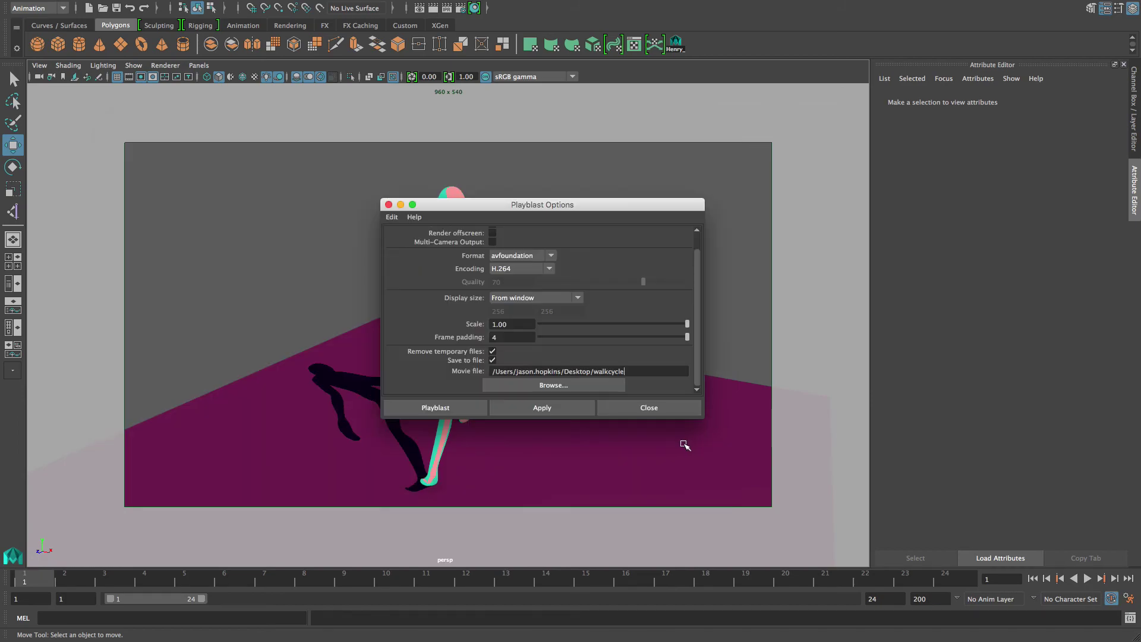
- Run the playblast and reposition the walkcycle.mov window in QuickTime Player
click(456, 406)
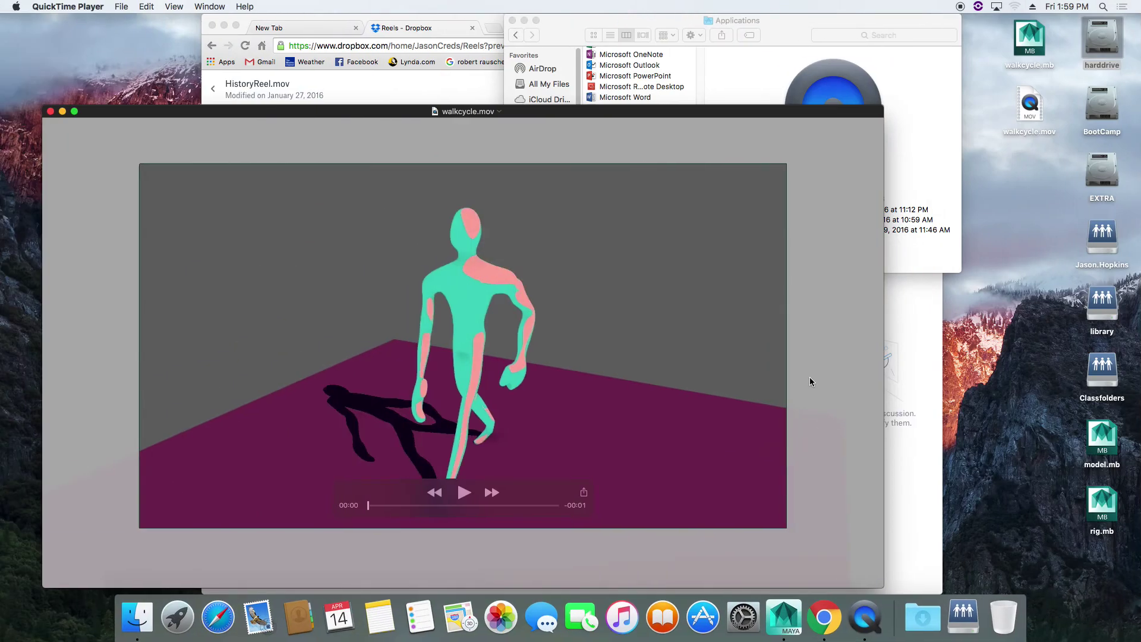
drag(336, 114, 358, 82)
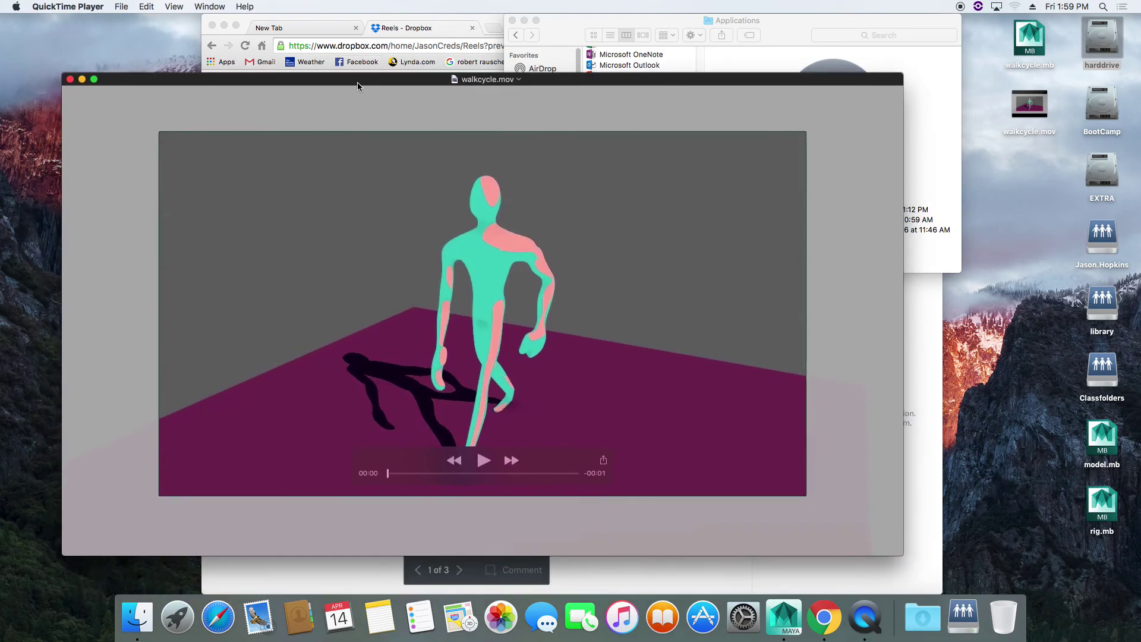
- Turn on looping for the walkcycle.mov movie and view it in full screen
click(174, 6)
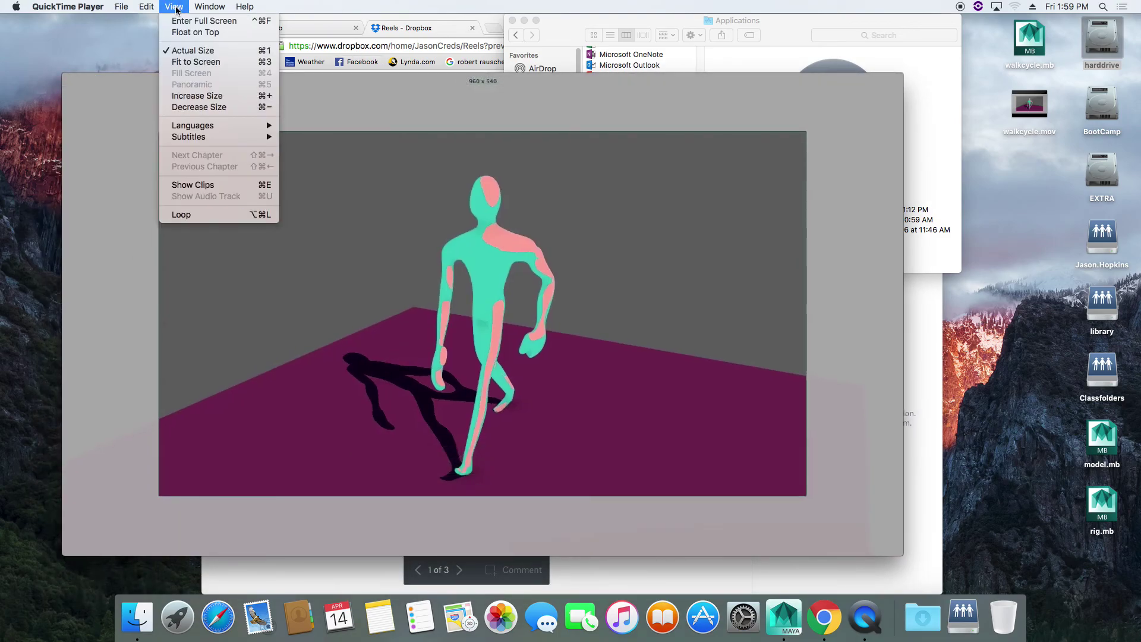
click(184, 215)
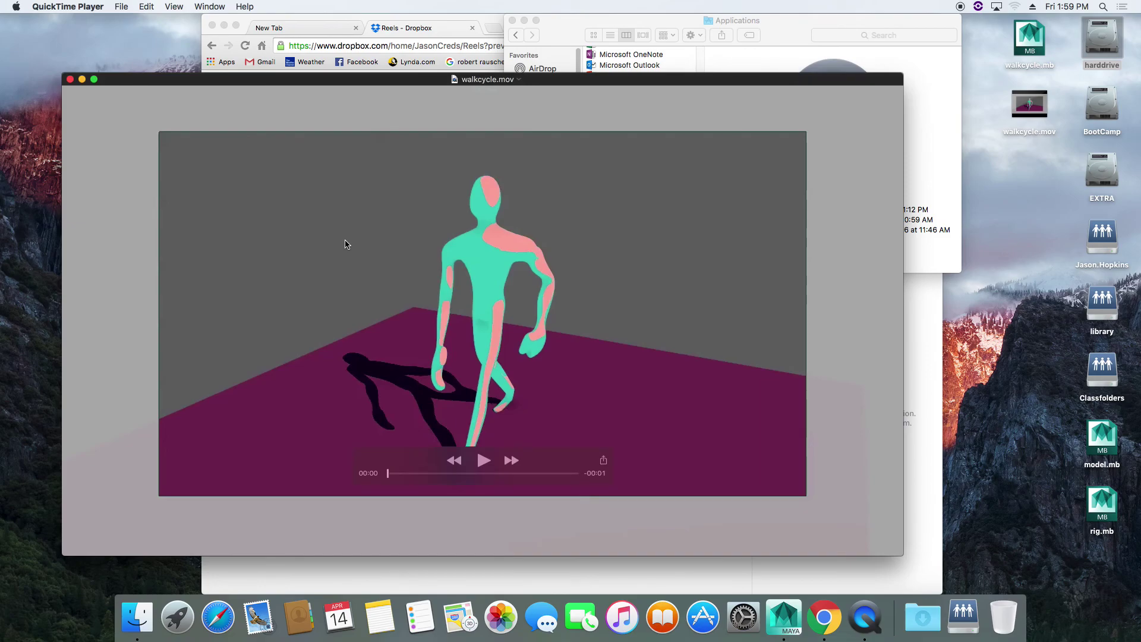
click(165, 7)
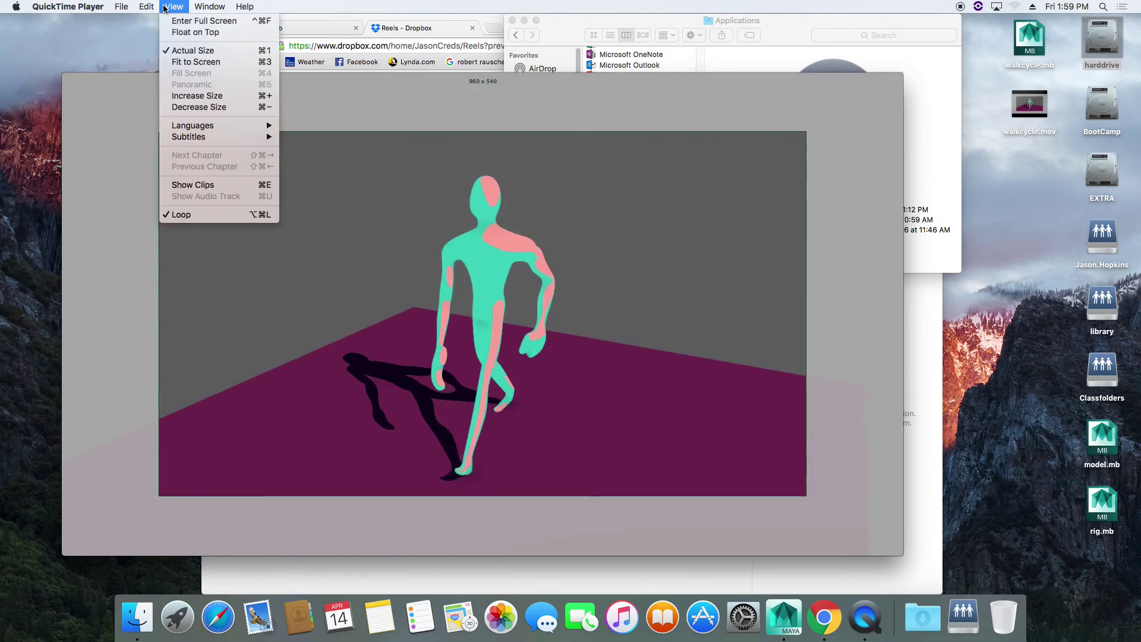
mouse_move(148, 7)
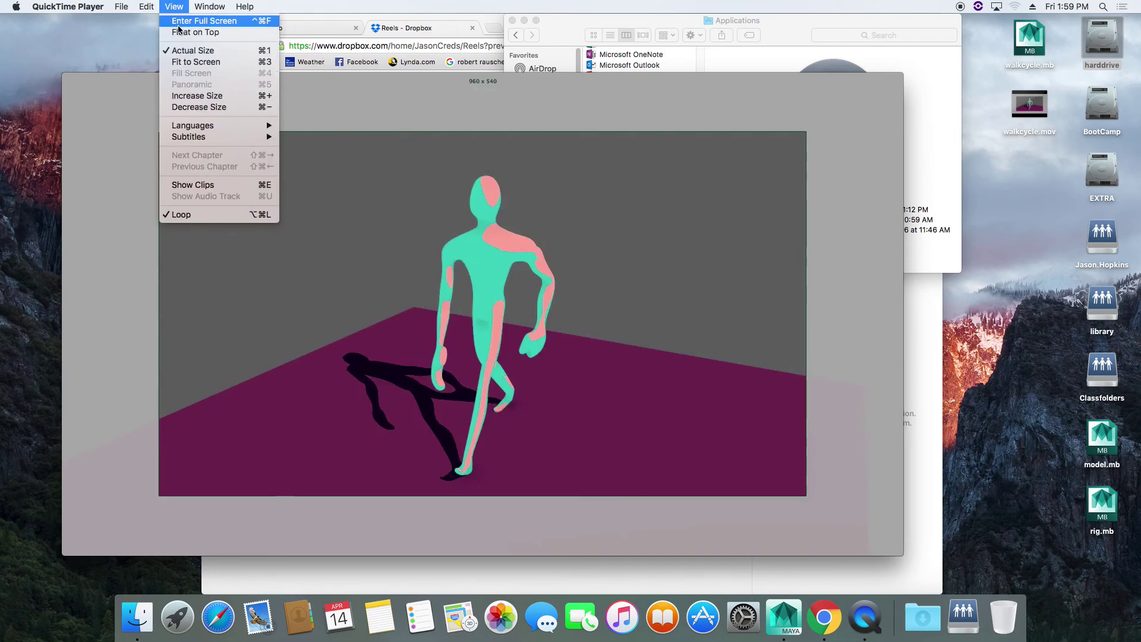
click(177, 25)
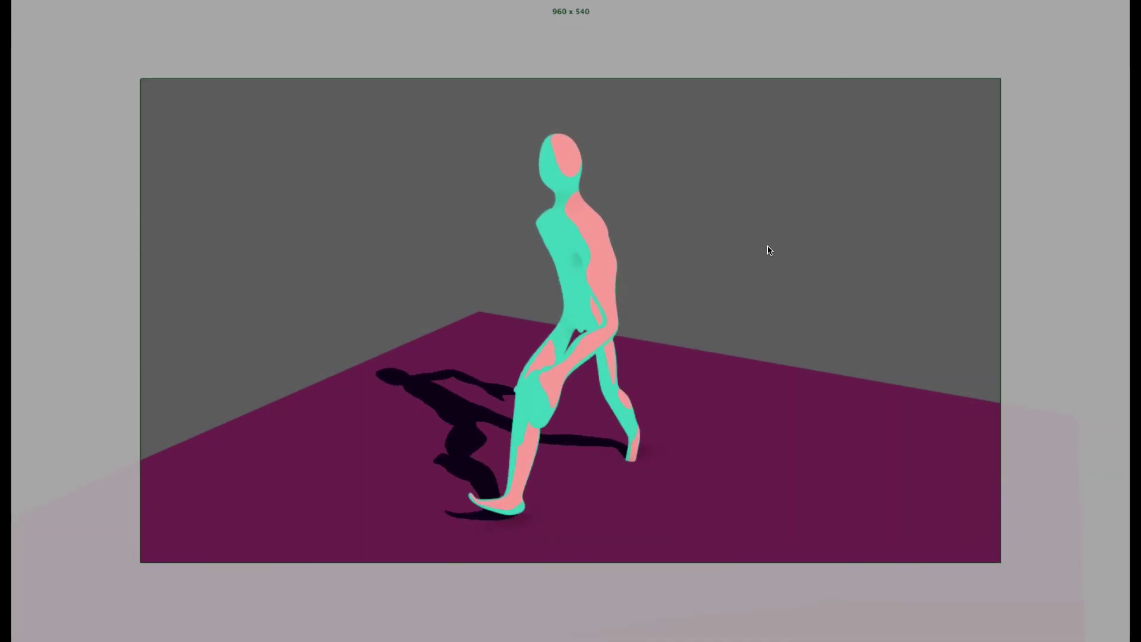
- Exit full screen and pause the walk cycle movie in its repositioned window
key(Escape)
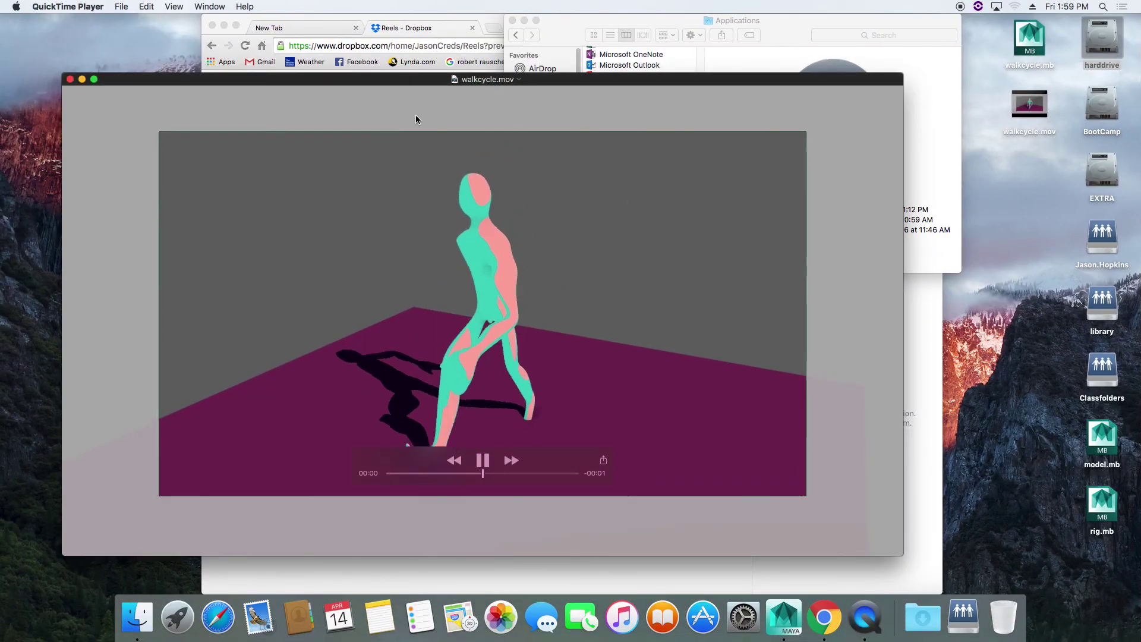
drag(331, 84, 487, 63)
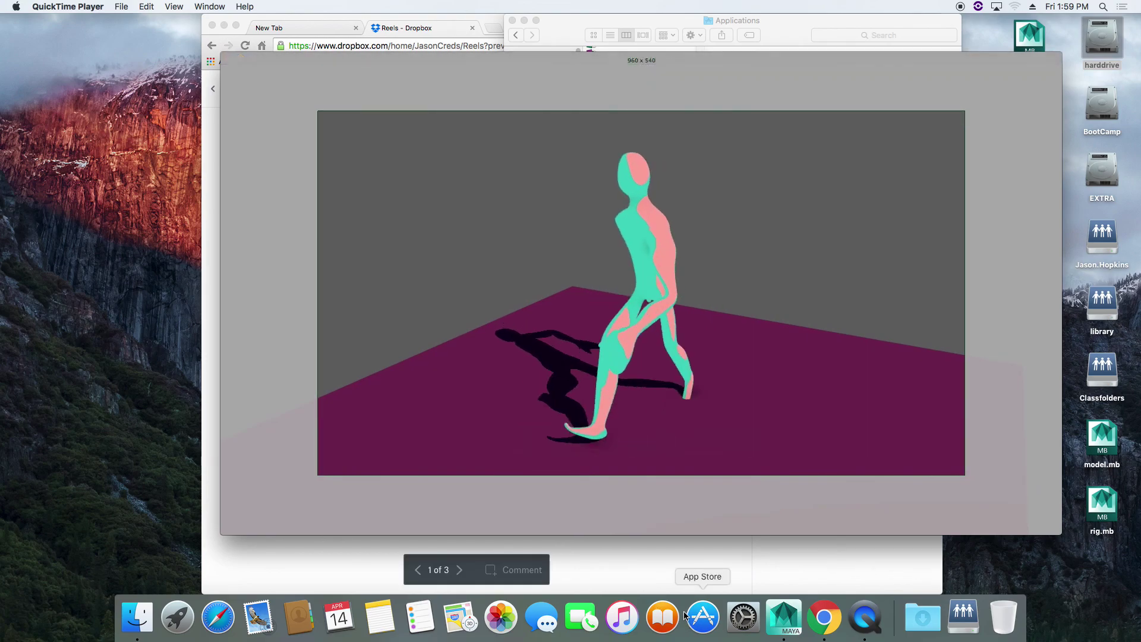
click(641, 440)
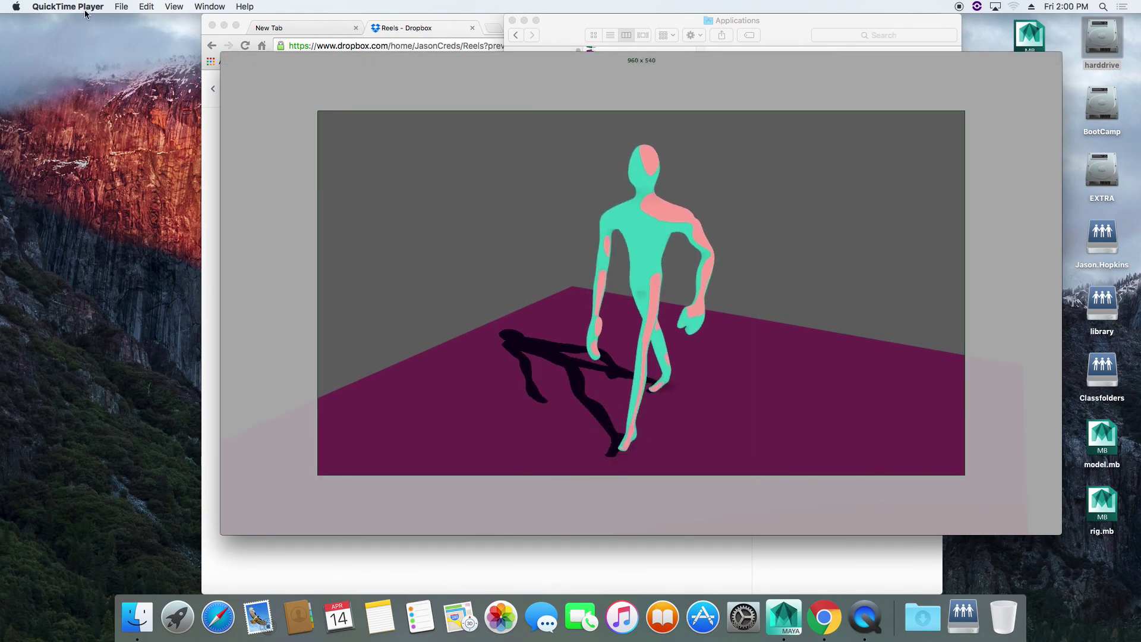
- Quit QuickTime Player and, for saving the open screen recording, name it IntoToMaya with the Desktop as location
click(70, 6)
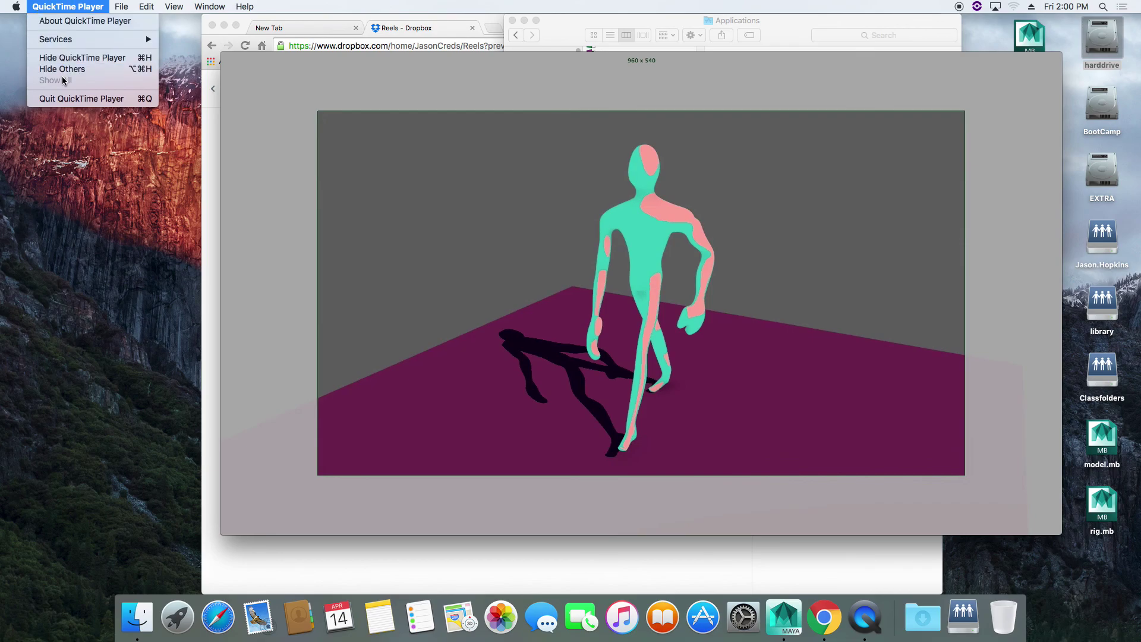
click(66, 99)
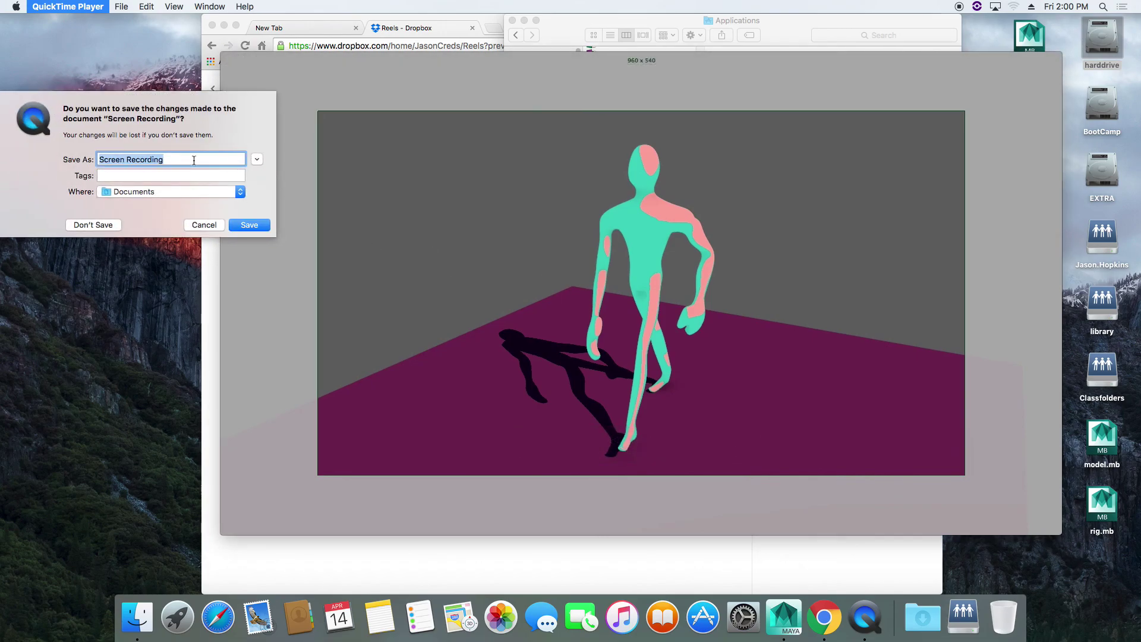
text(IntoToMaya)
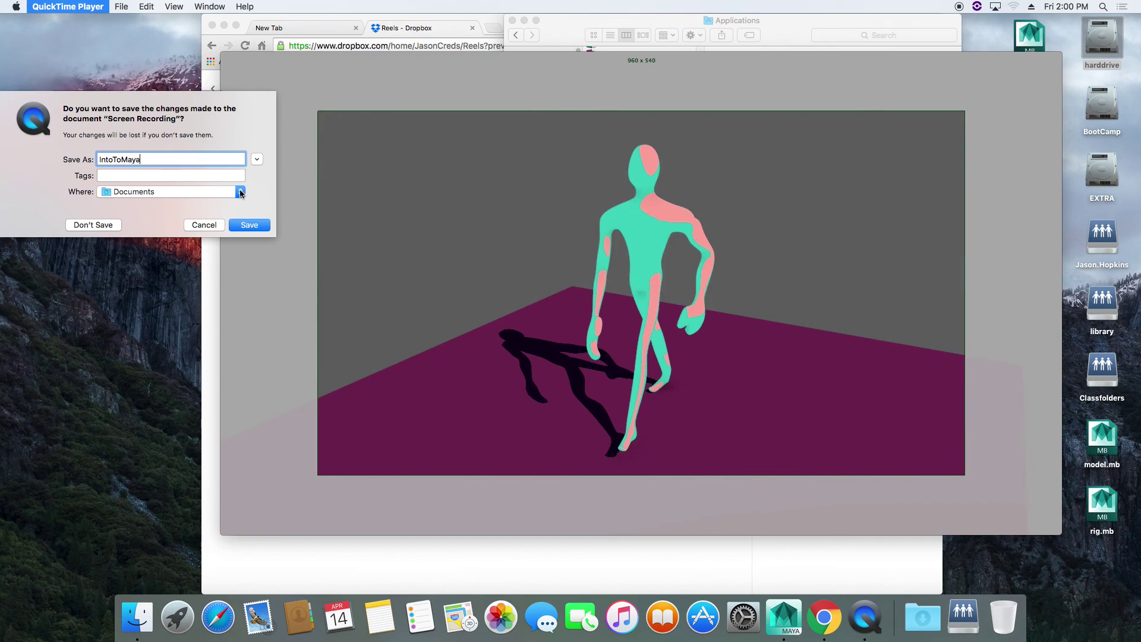
click(240, 192)
click(185, 287)
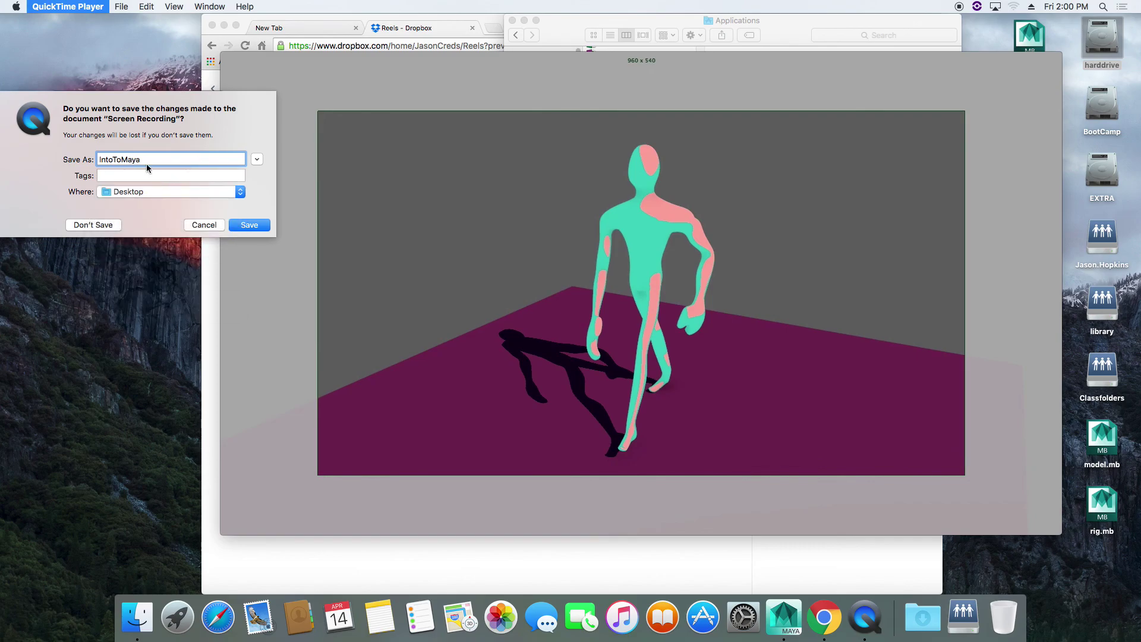